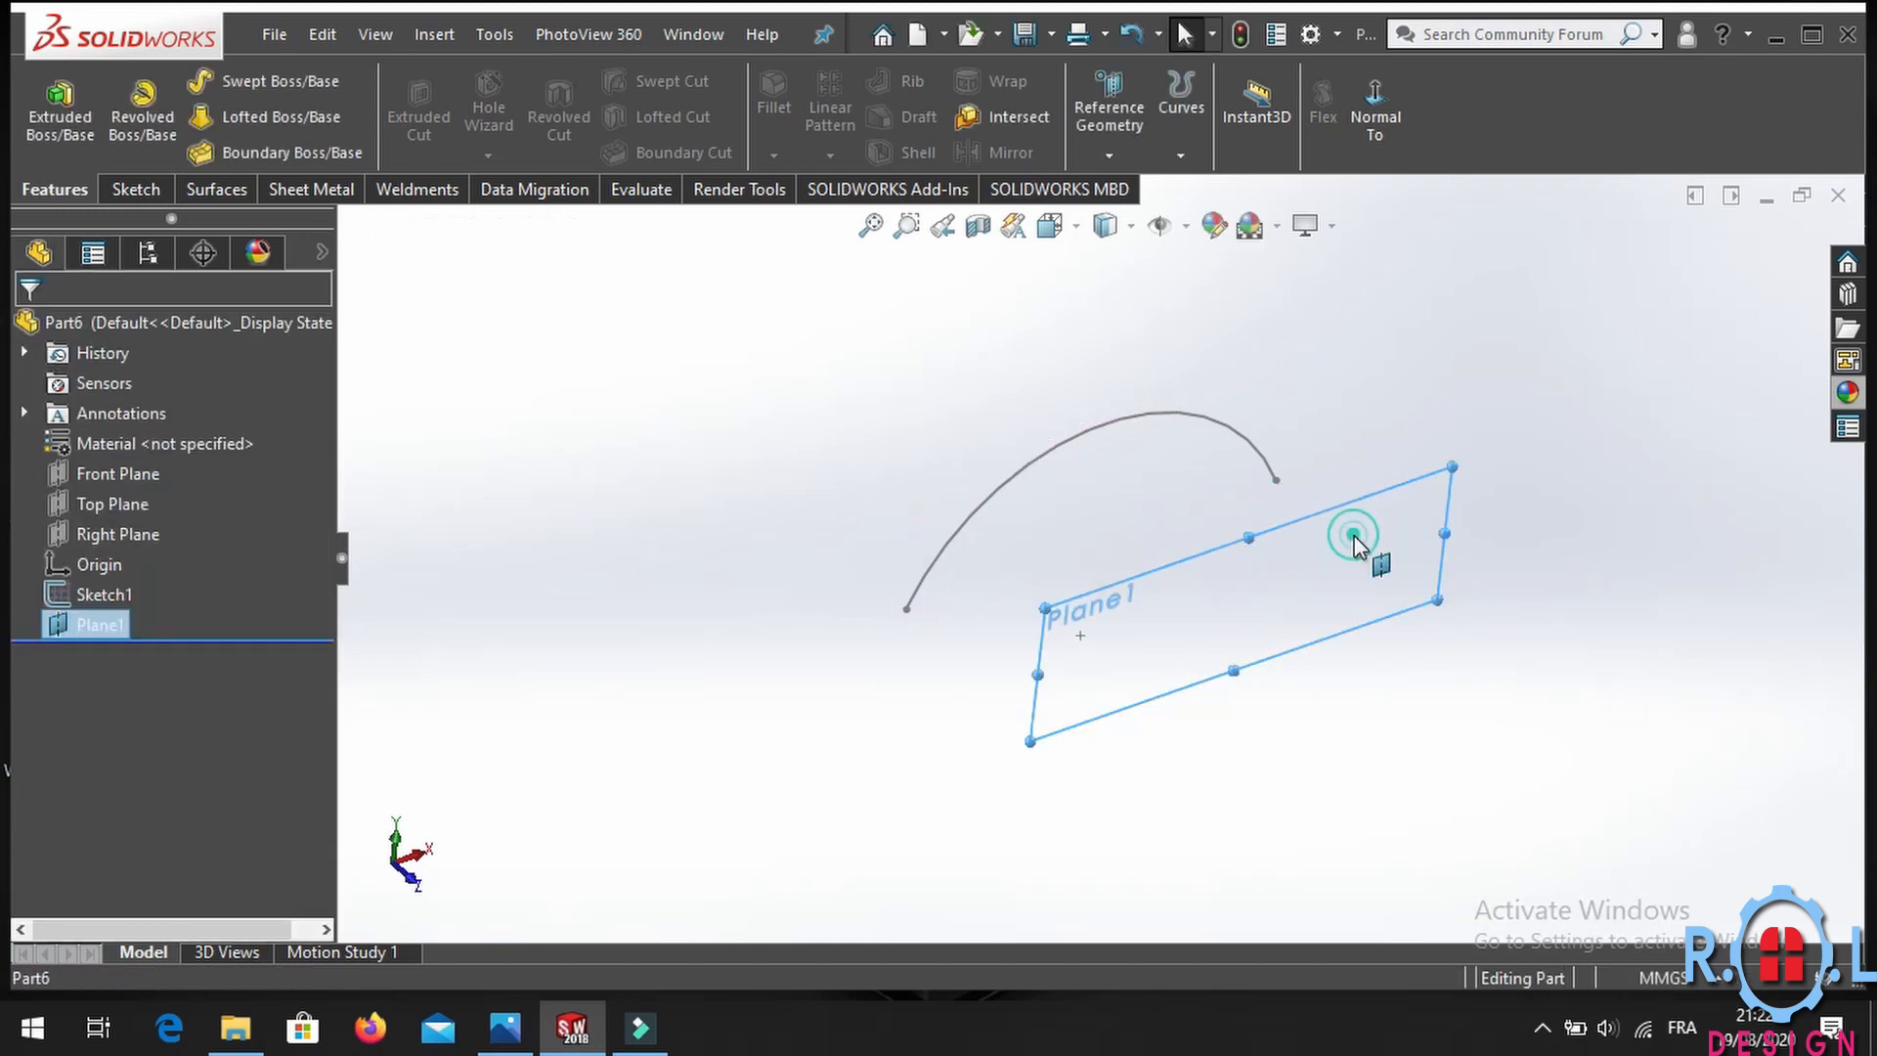
Open a sketch on Plane1, convert the Sketch1 arc onto it and exit the sketch.
left_click(1354, 538)
left_click(1475, 453)
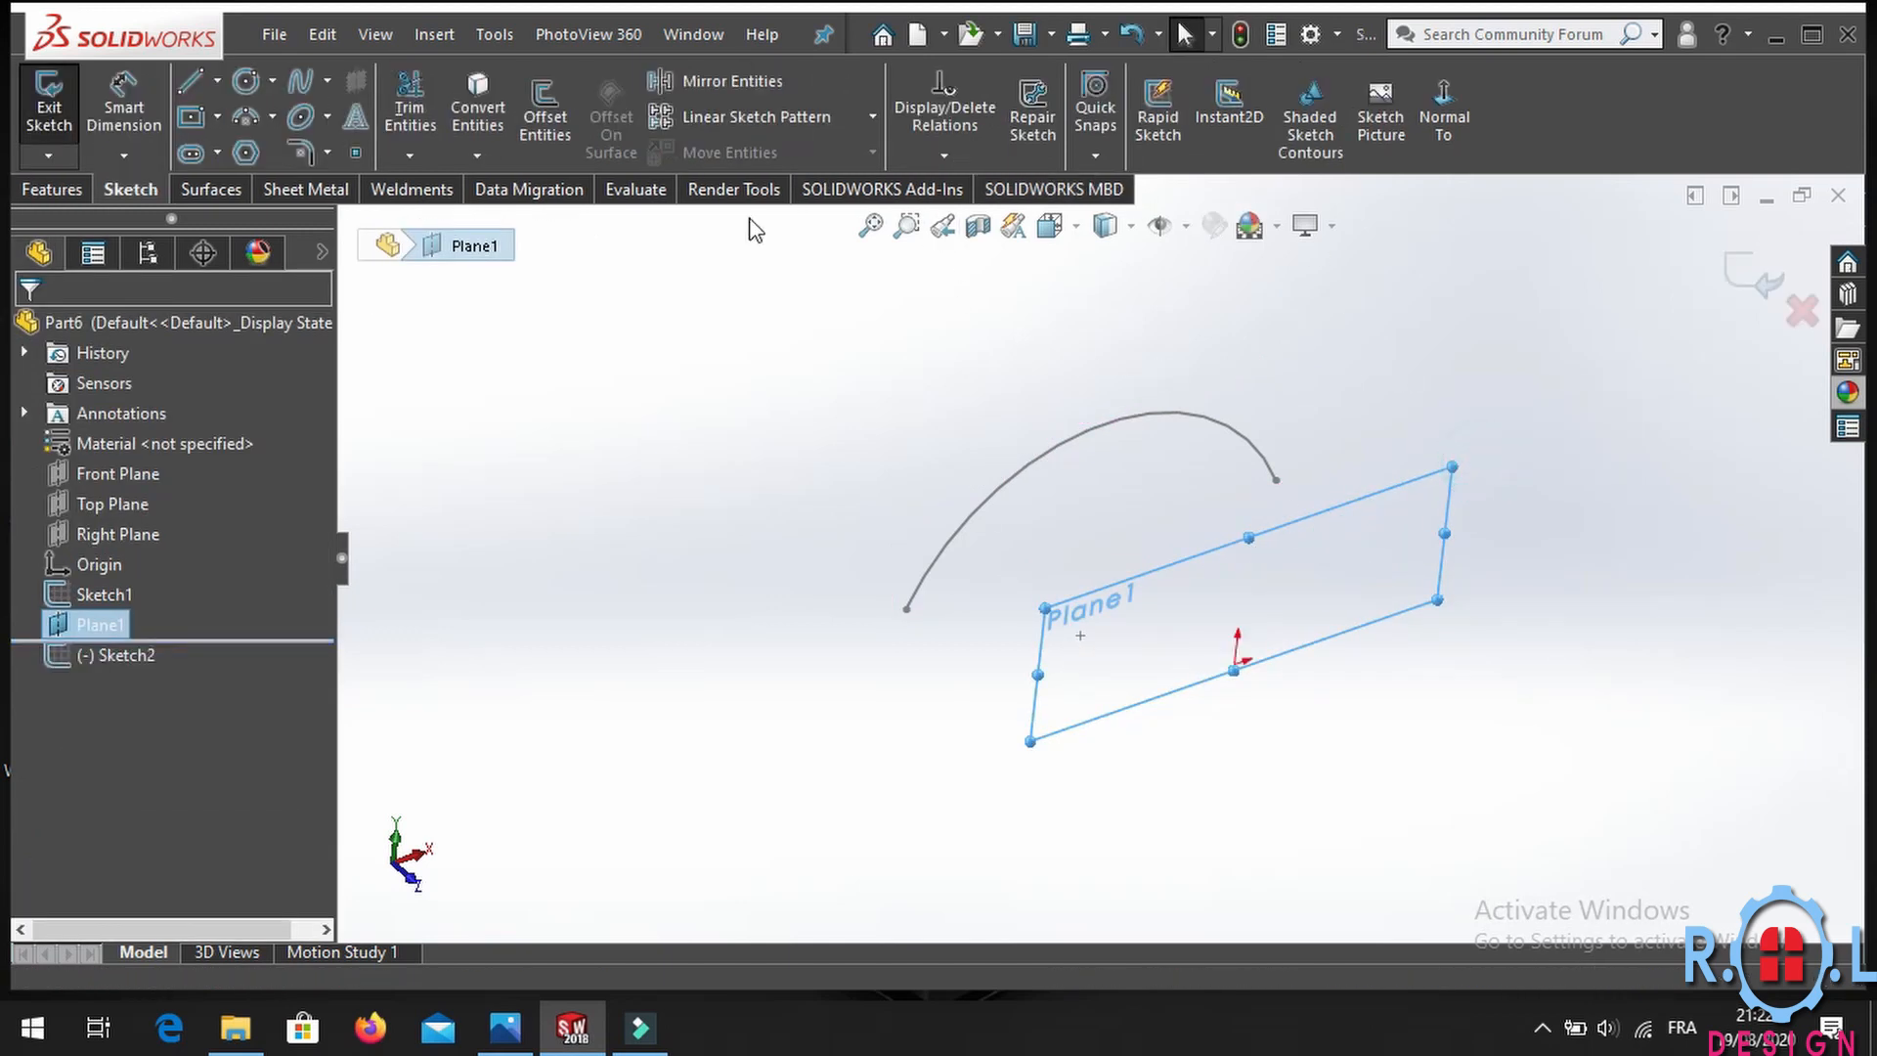
left_click(478, 110)
left_click(1154, 411)
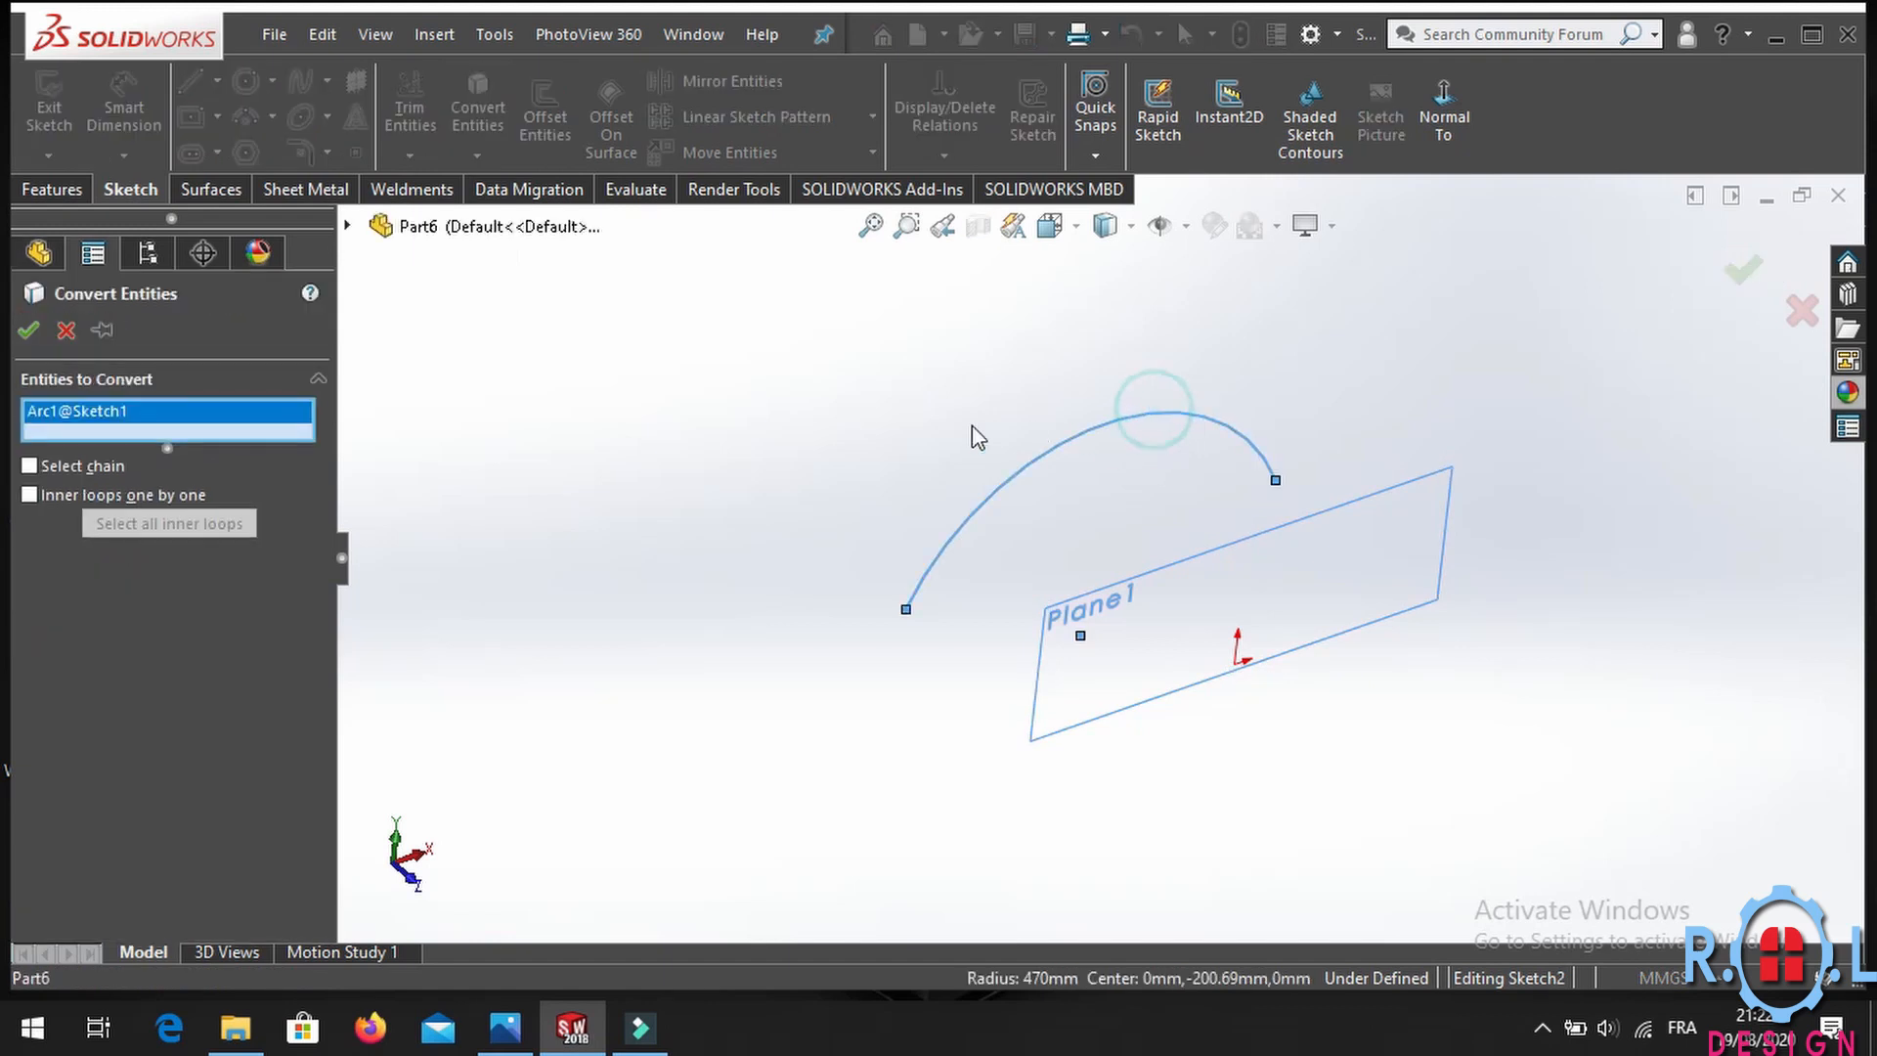
left_click(28, 331)
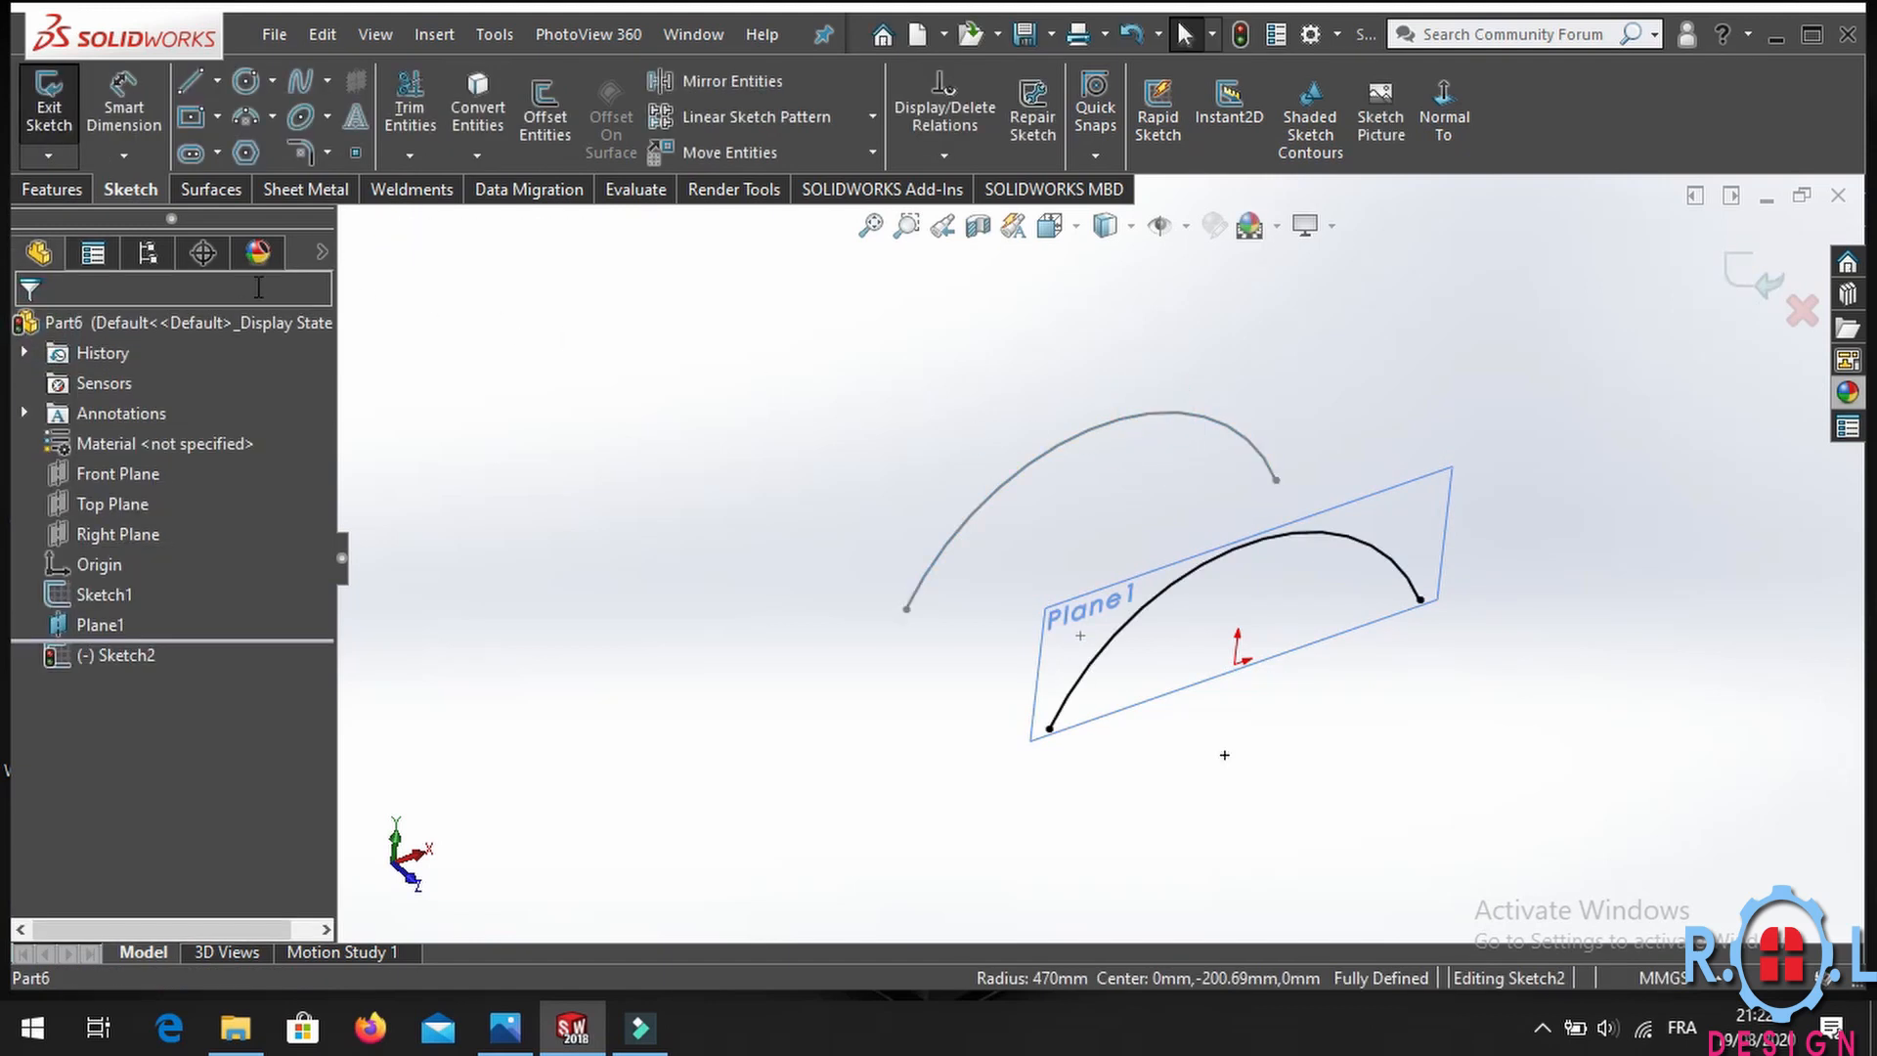
left_click(1731, 286)
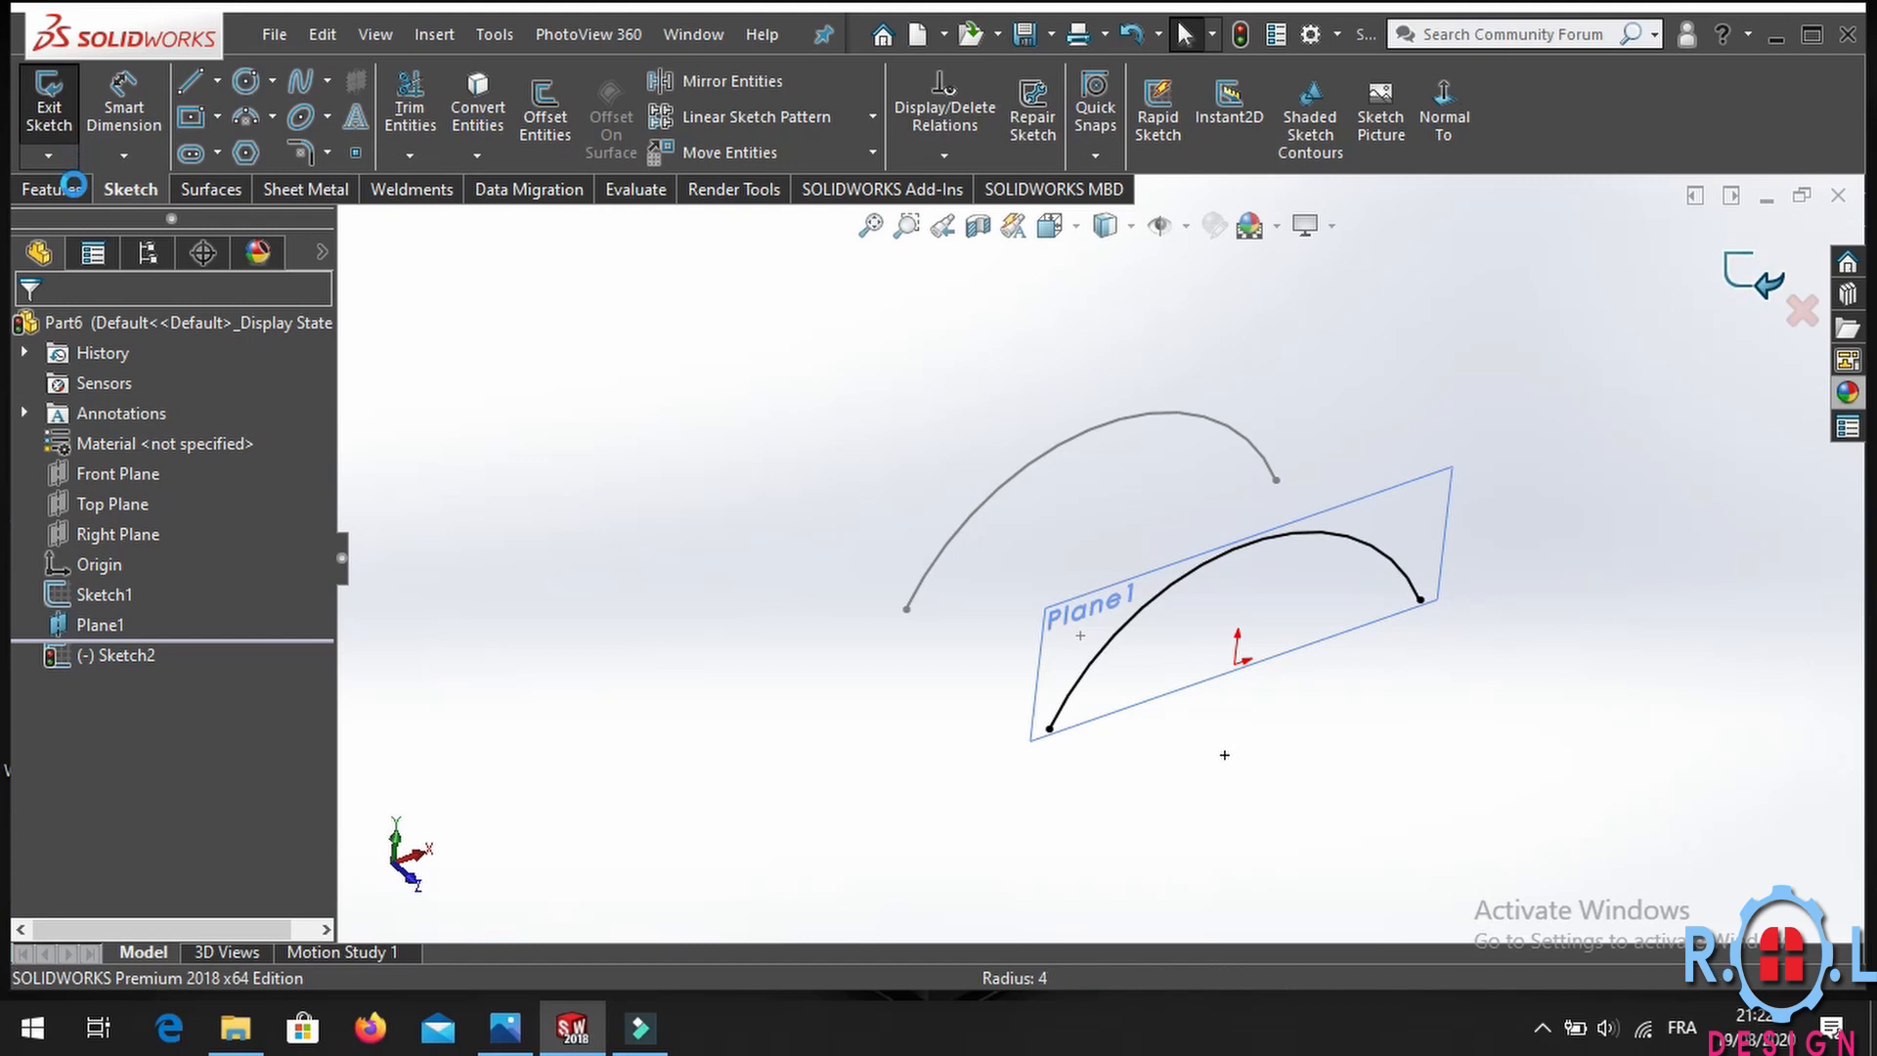
Start a 3D sketch and draw a line joining the left-hand portions of the rear and front arcs.
left_click(73, 186)
left_click(126, 190)
left_click(54, 158)
left_click(82, 223)
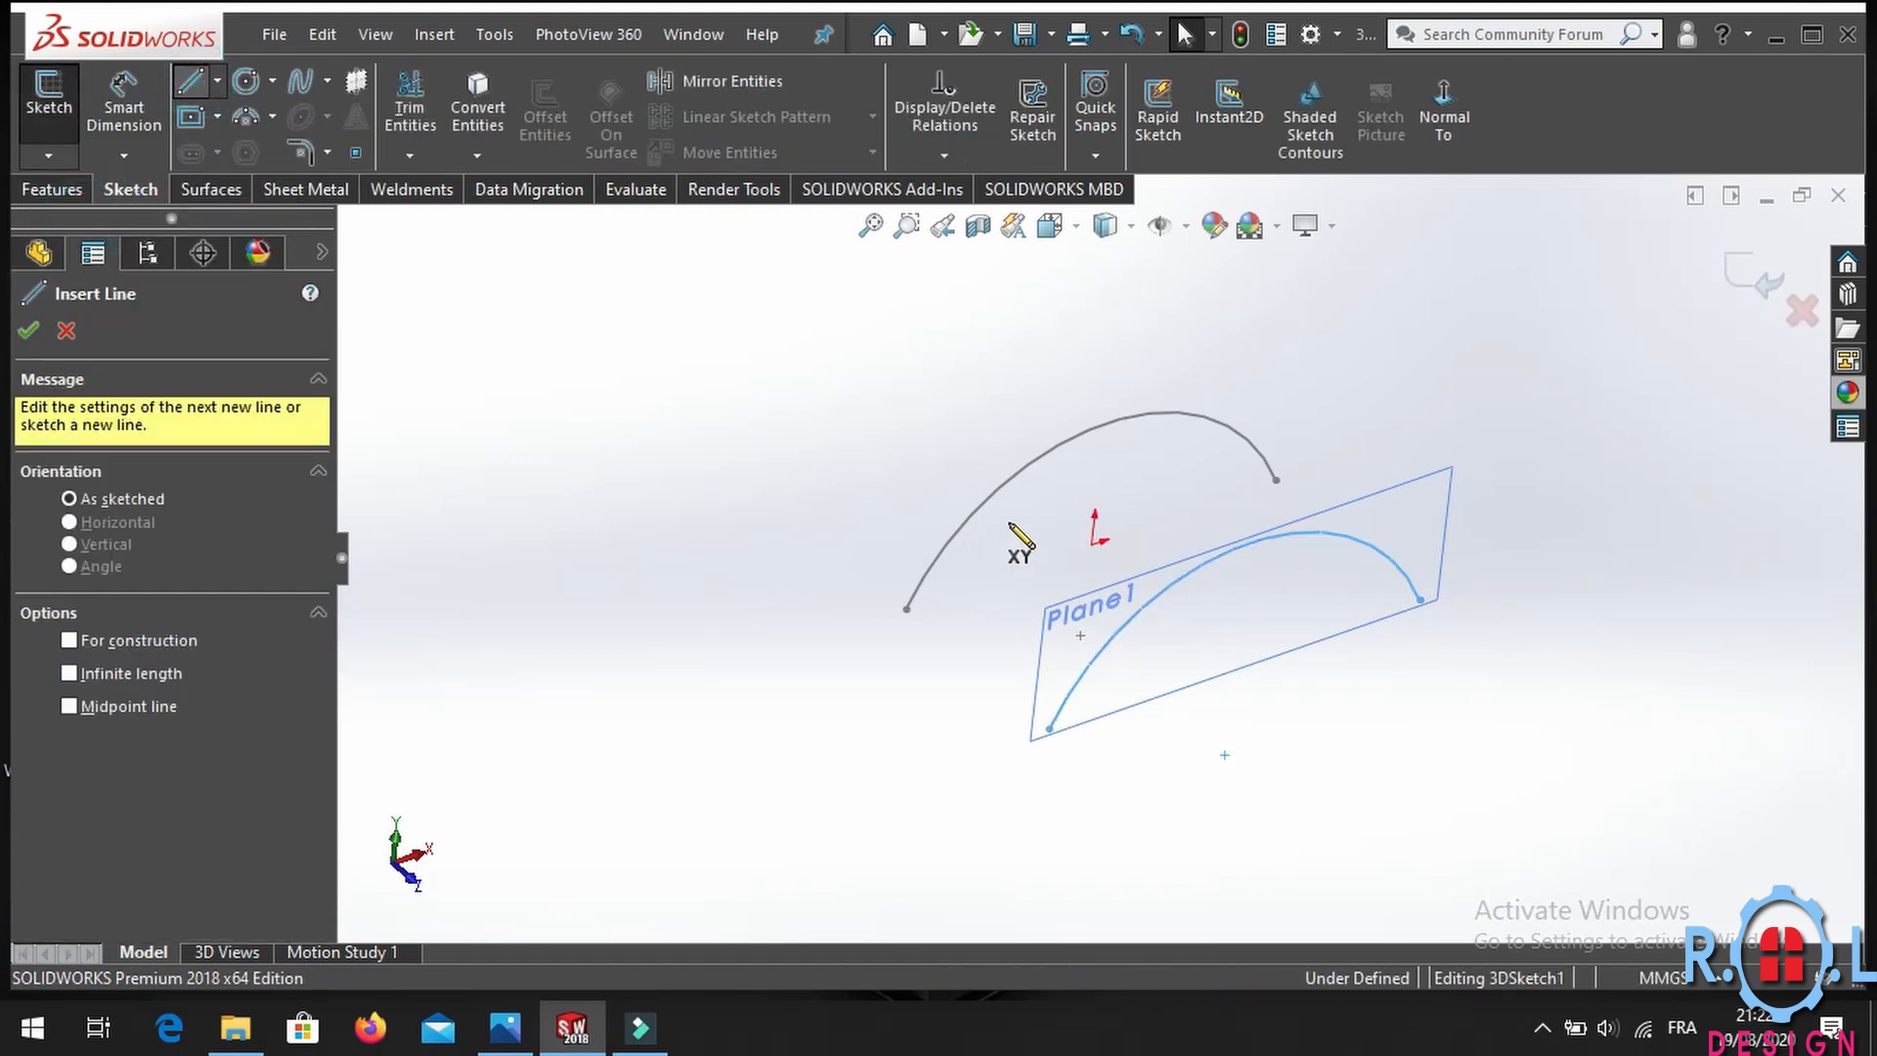
left_click(1017, 473)
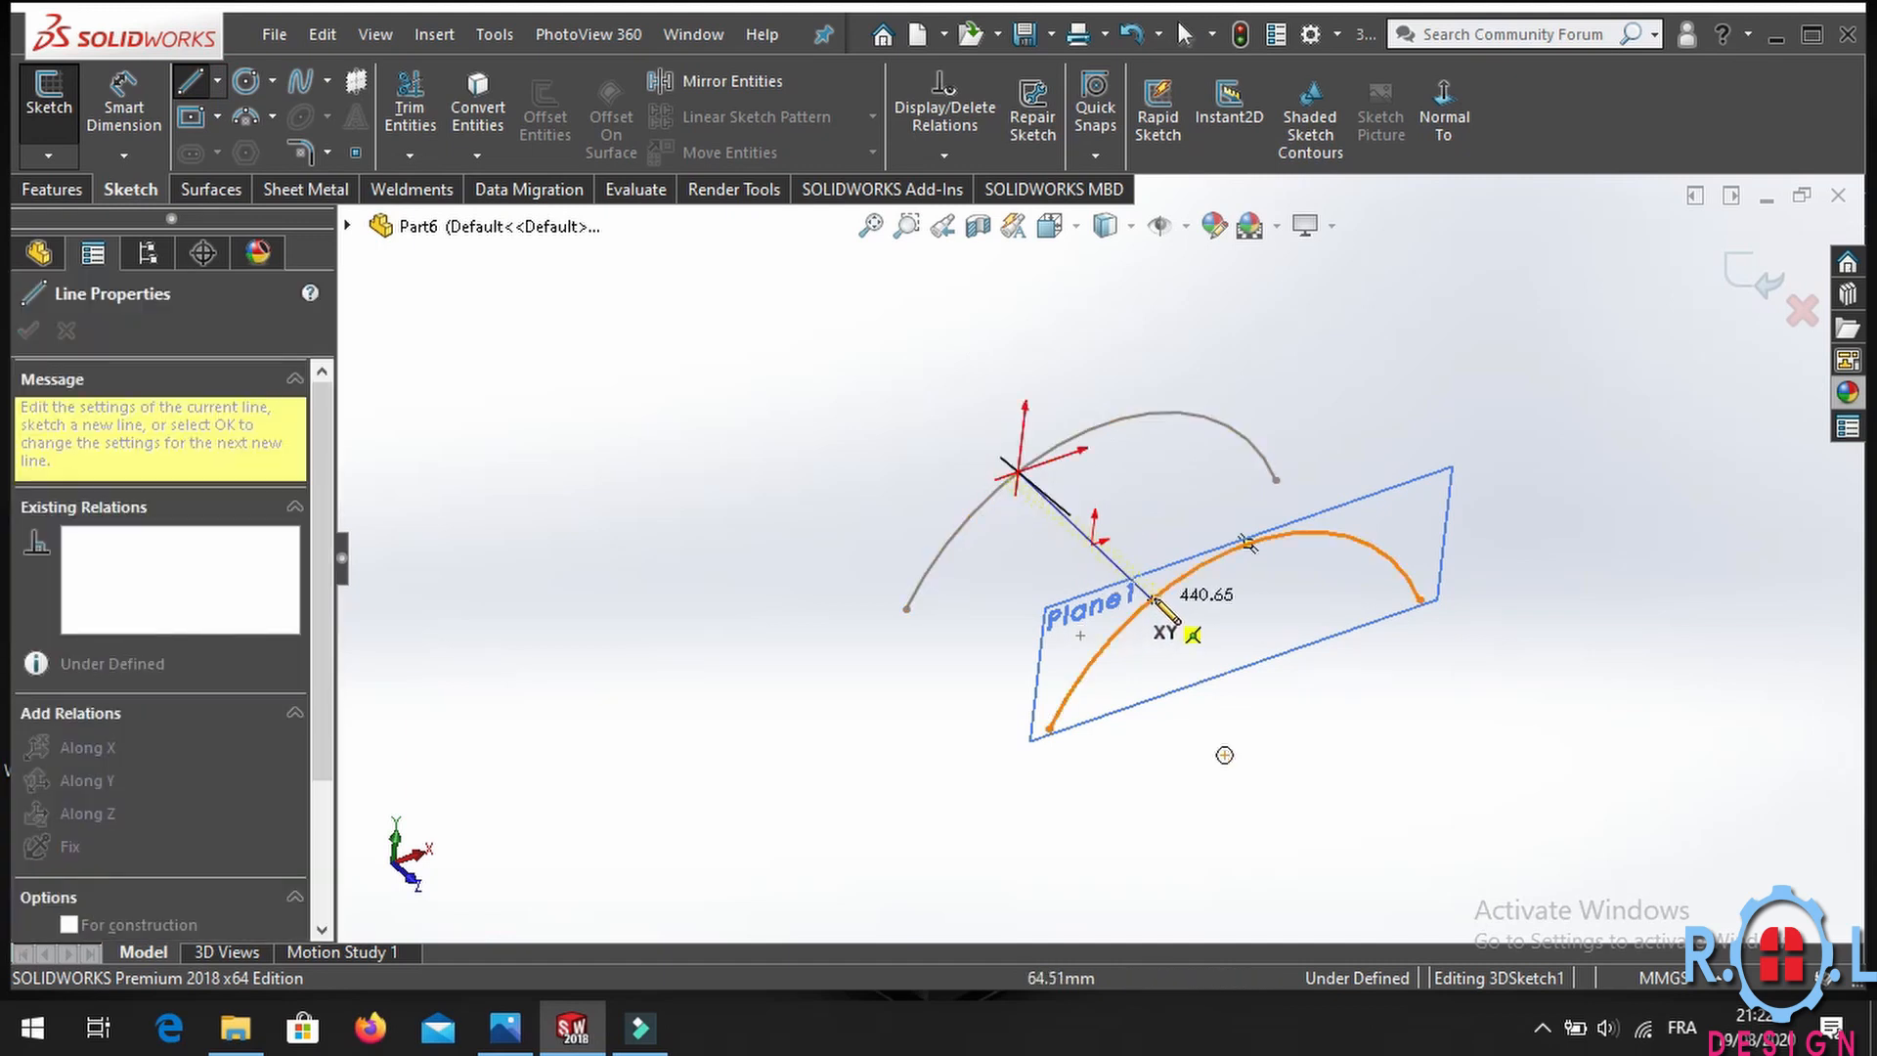
left_click(1160, 595)
Draw a second line joining the two arcs to the right of their crowns.
left_click(192, 83)
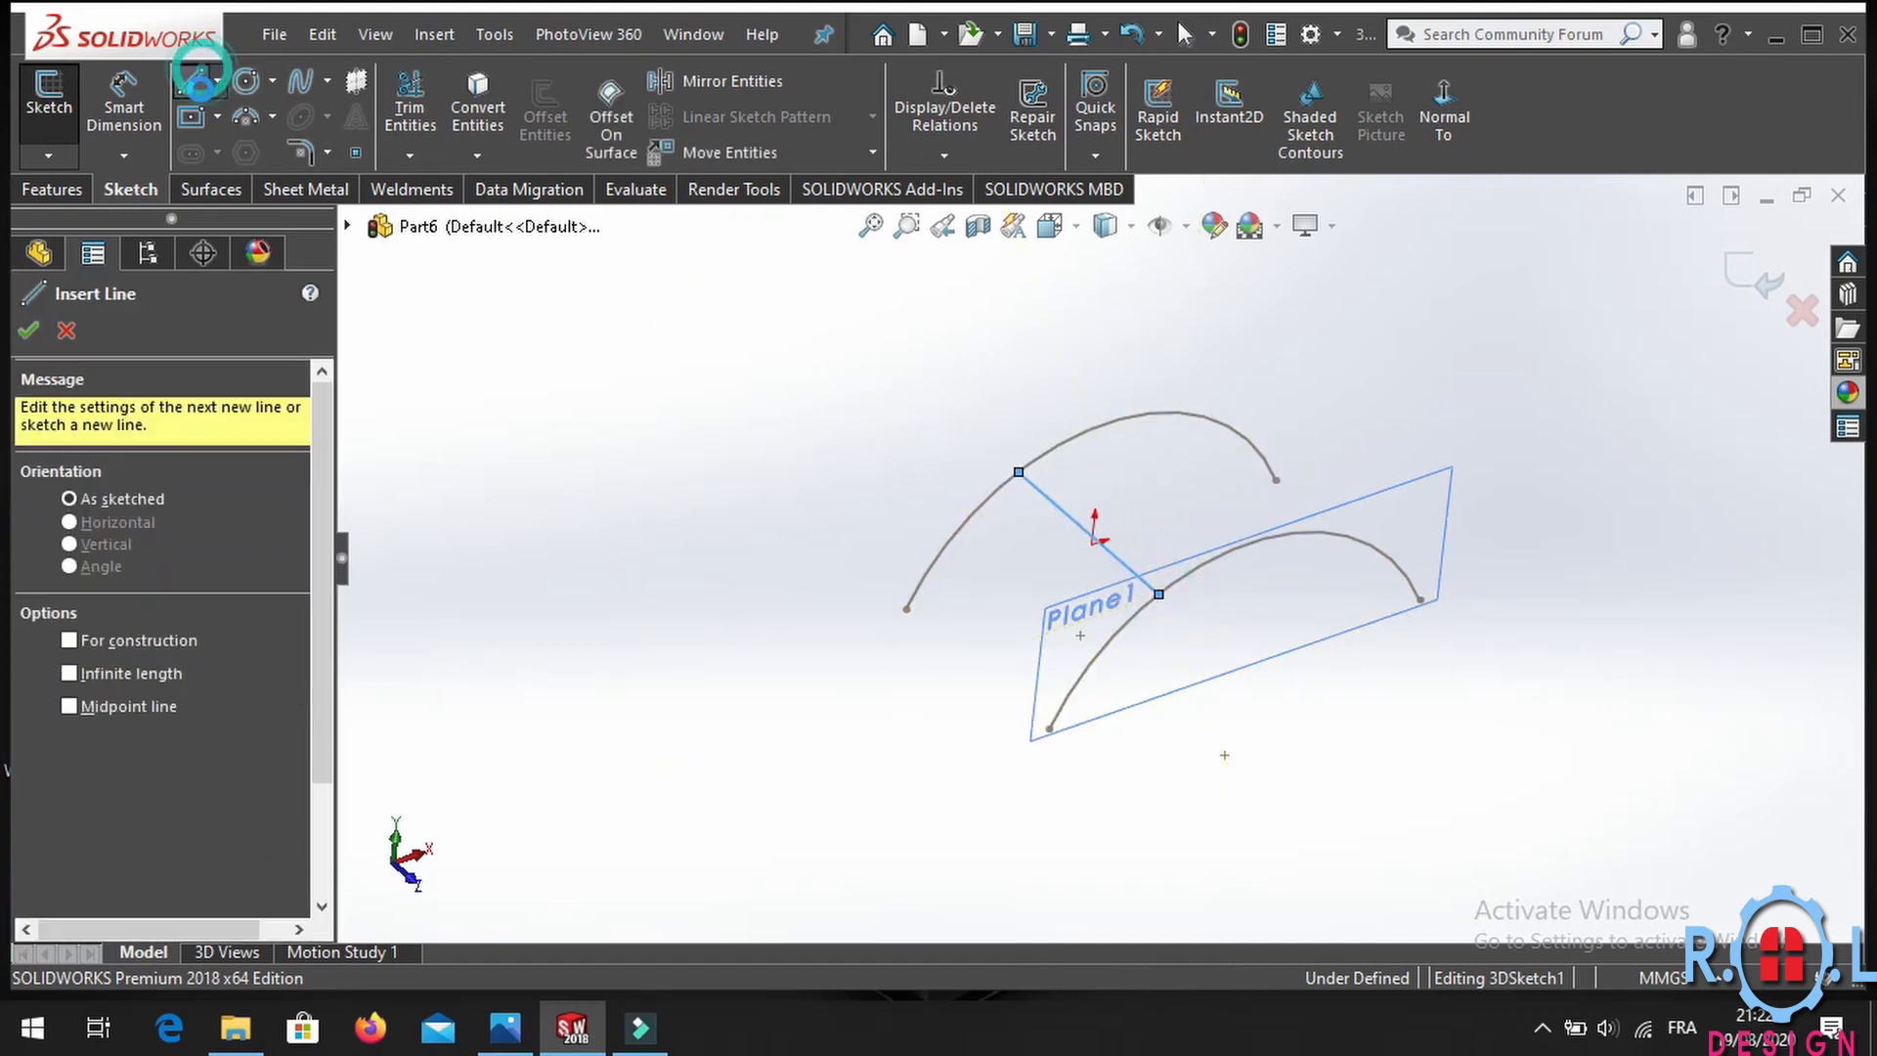
left_click(1195, 414)
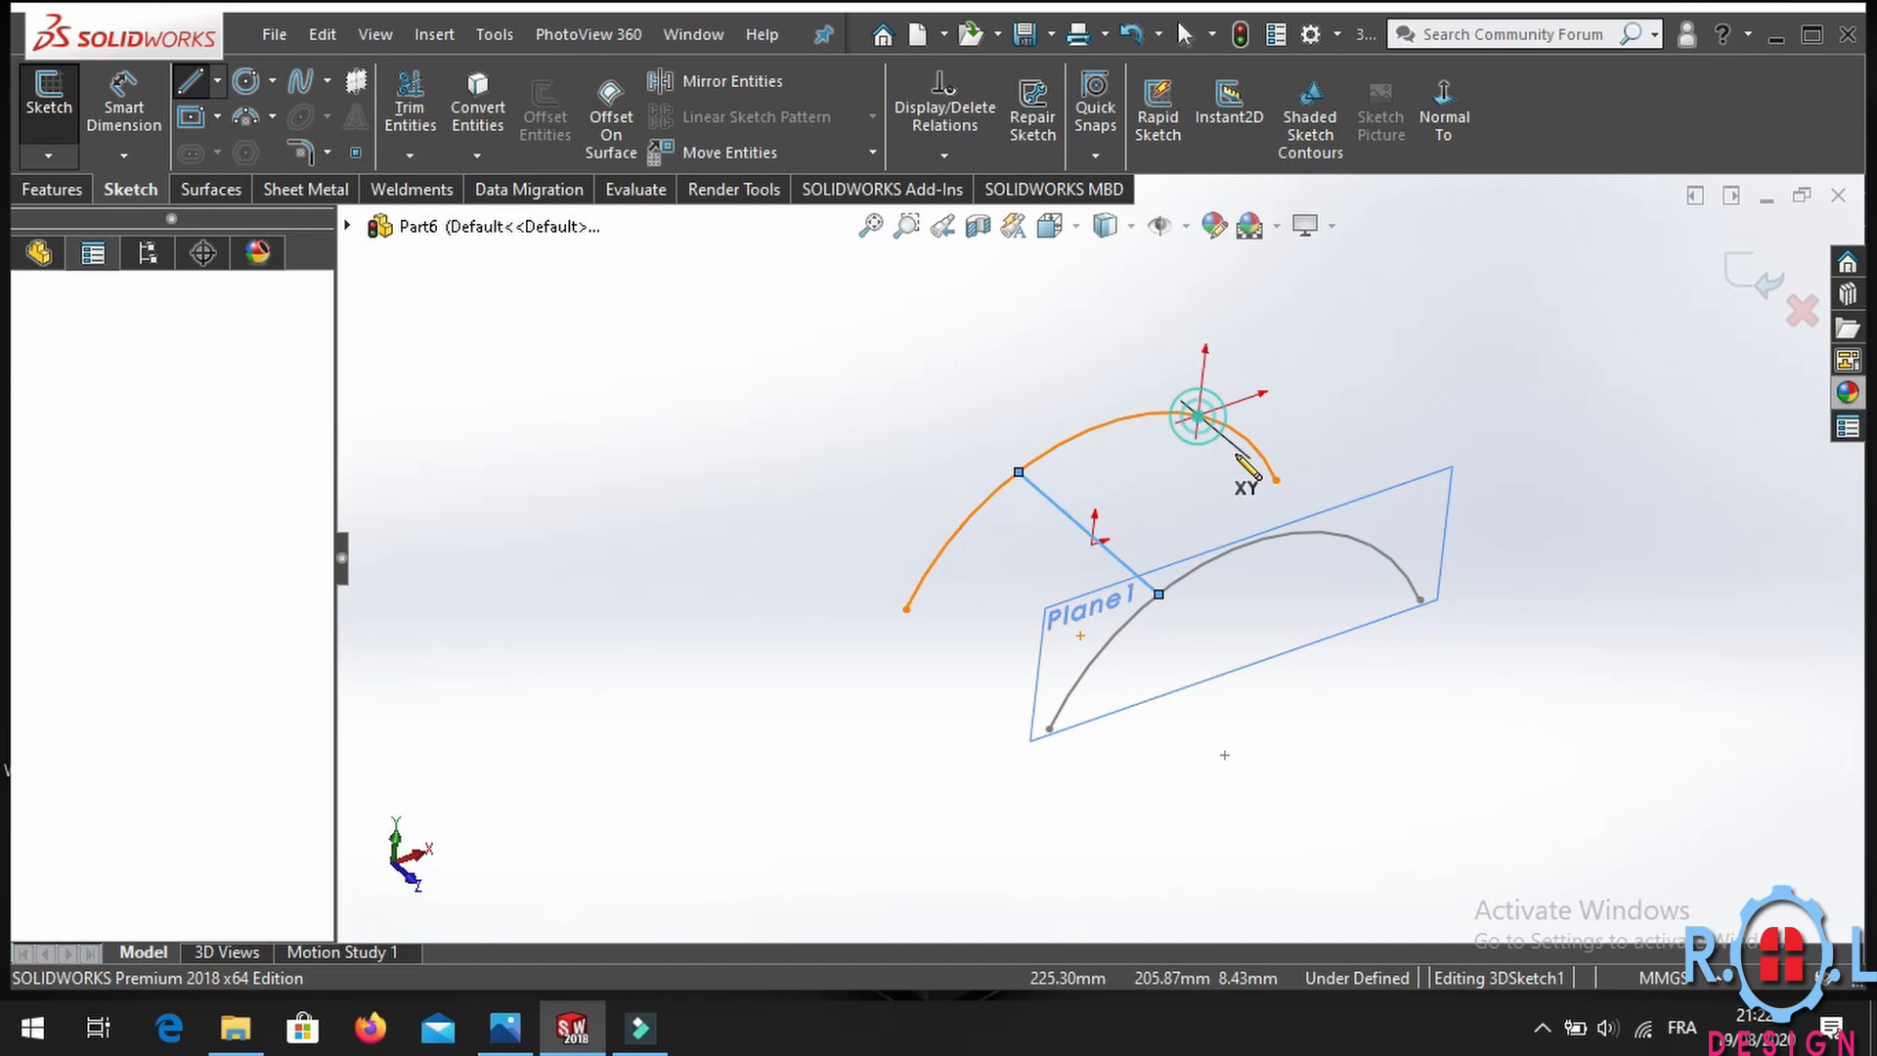
left_click(1315, 531)
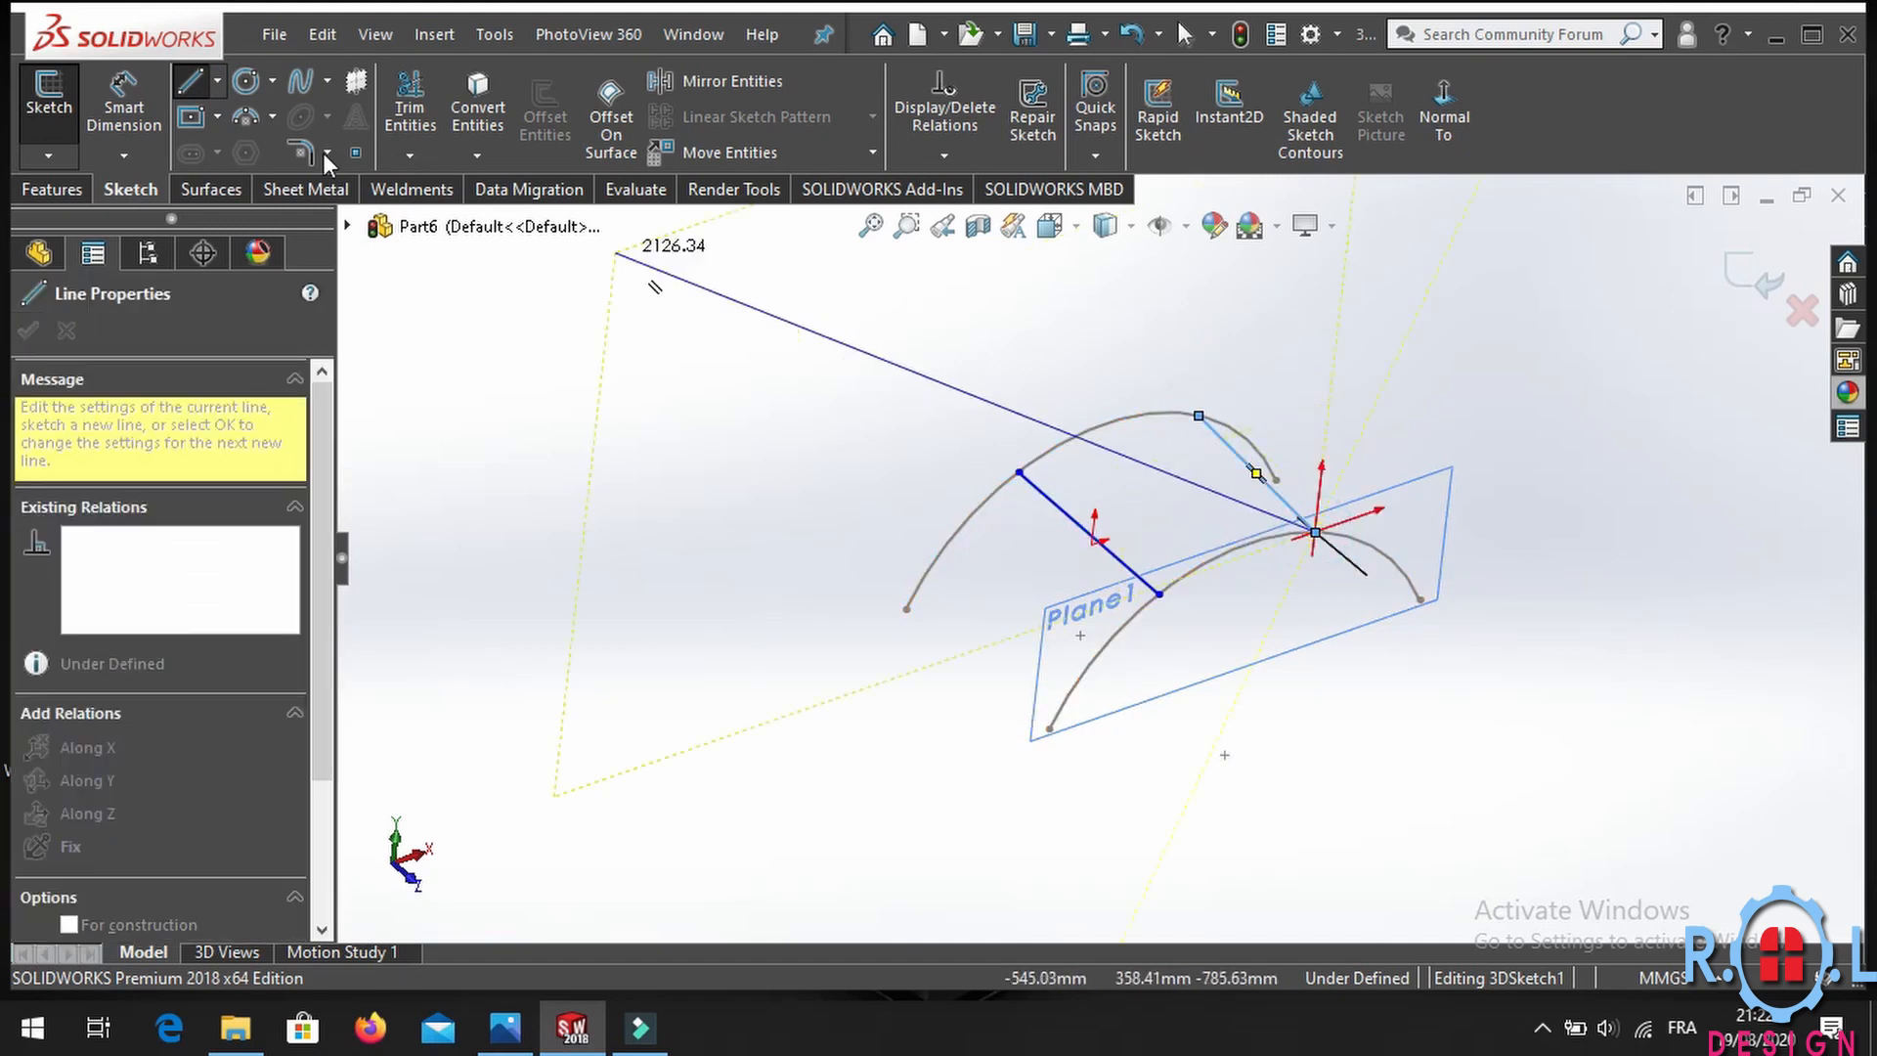
left_click(193, 83)
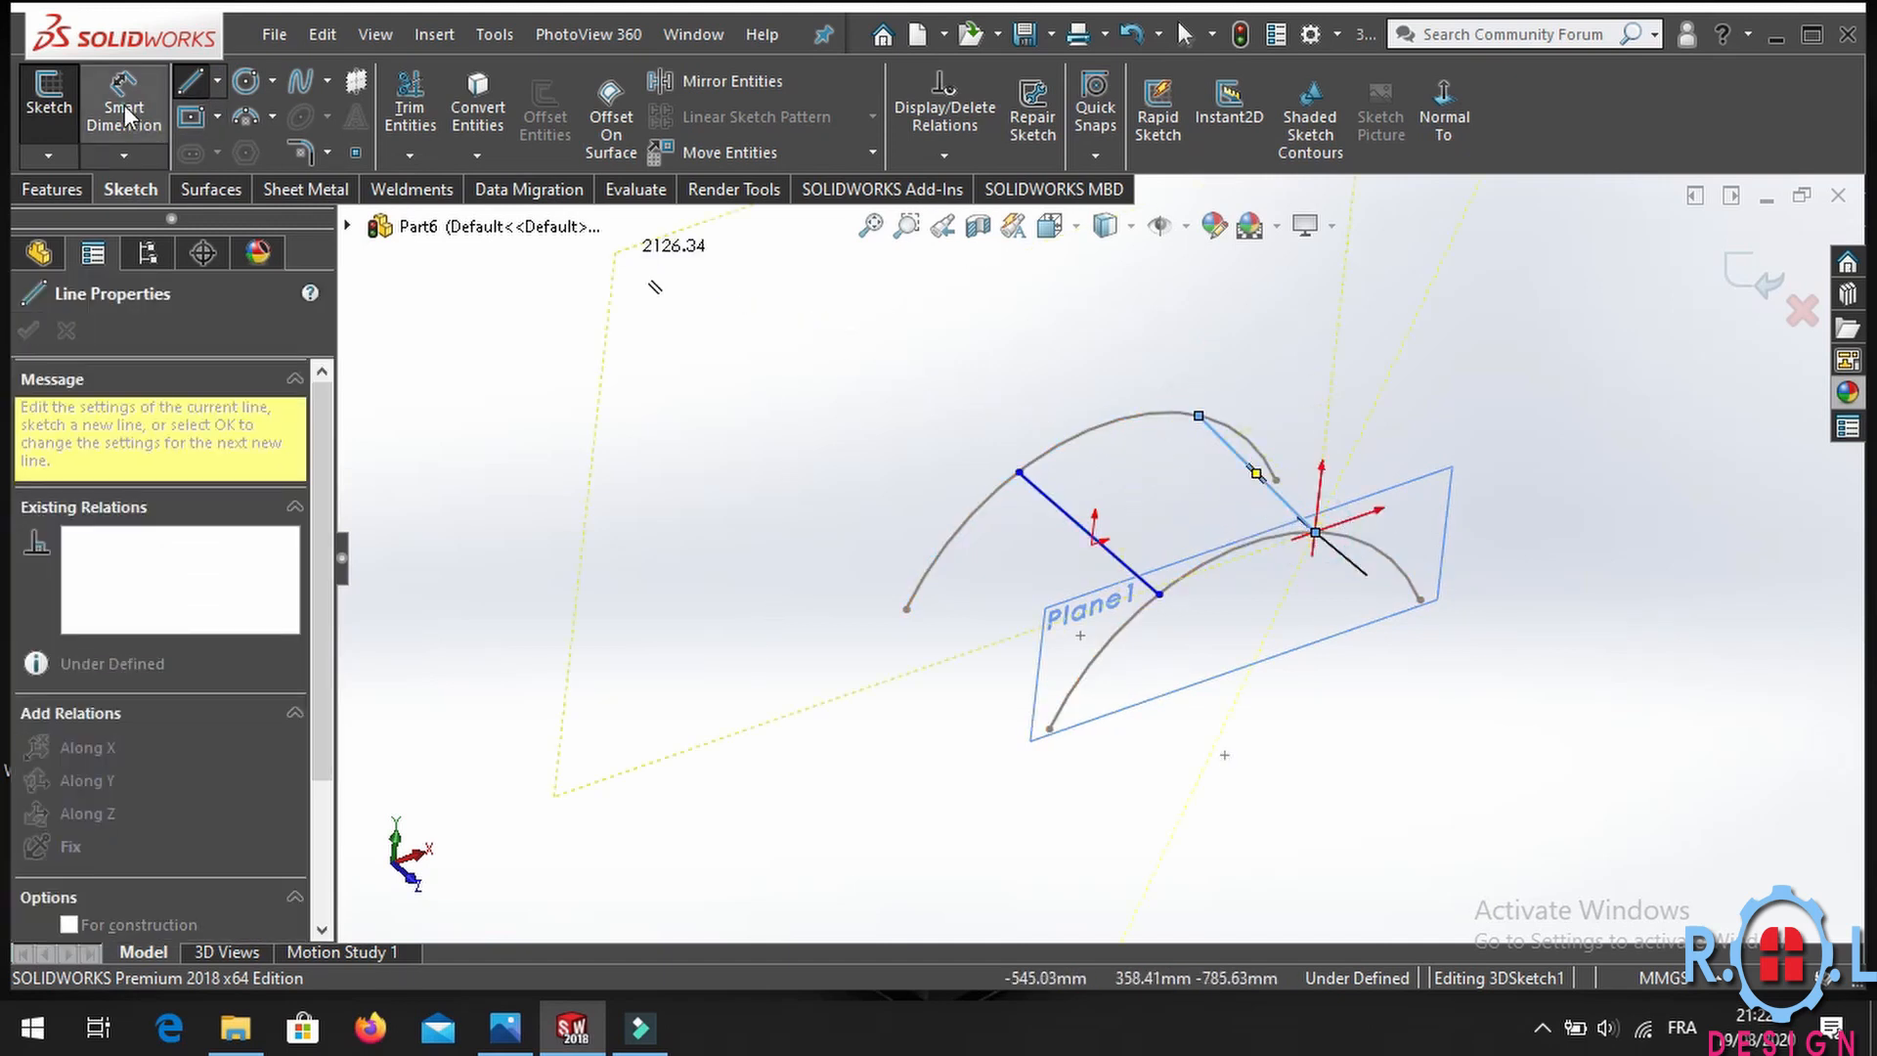
Dimension the left line's end on the front arc at 200 mm from that arc's left endpoint.
left_click(1160, 596)
left_click(1051, 730)
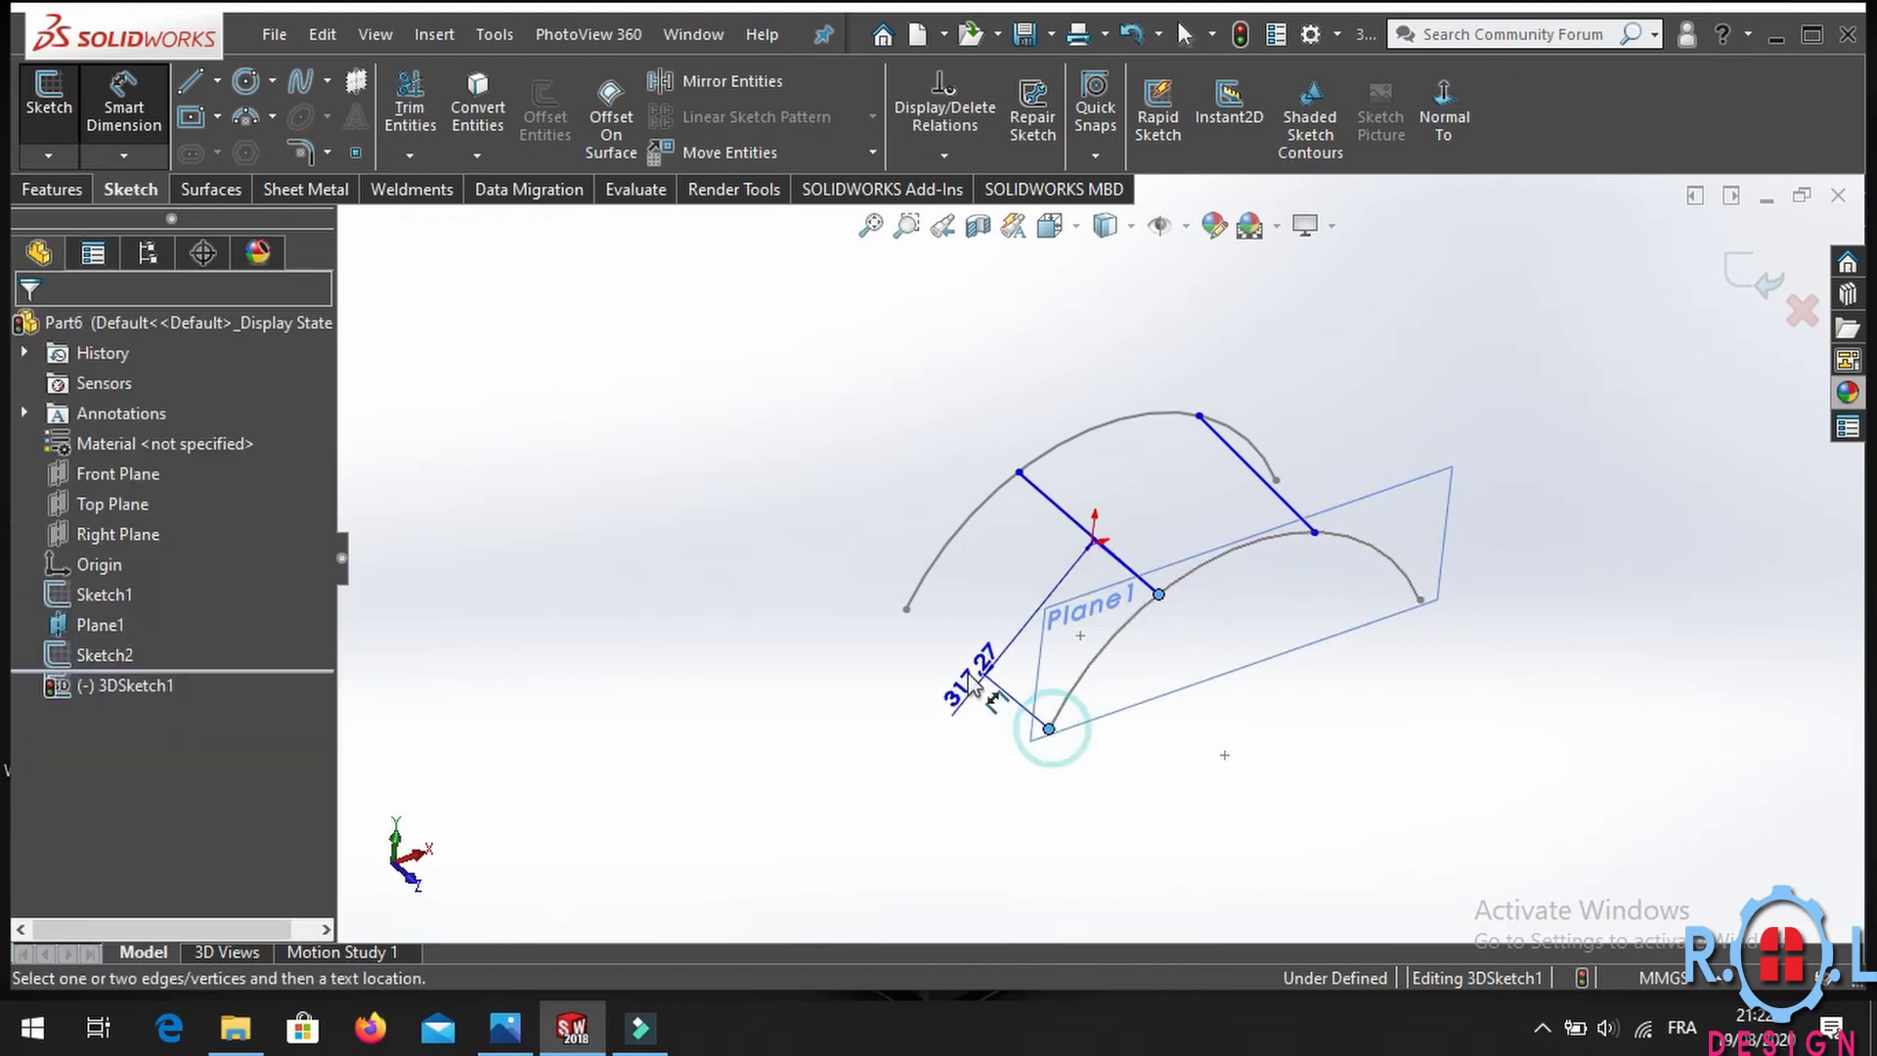
left_click(955, 670)
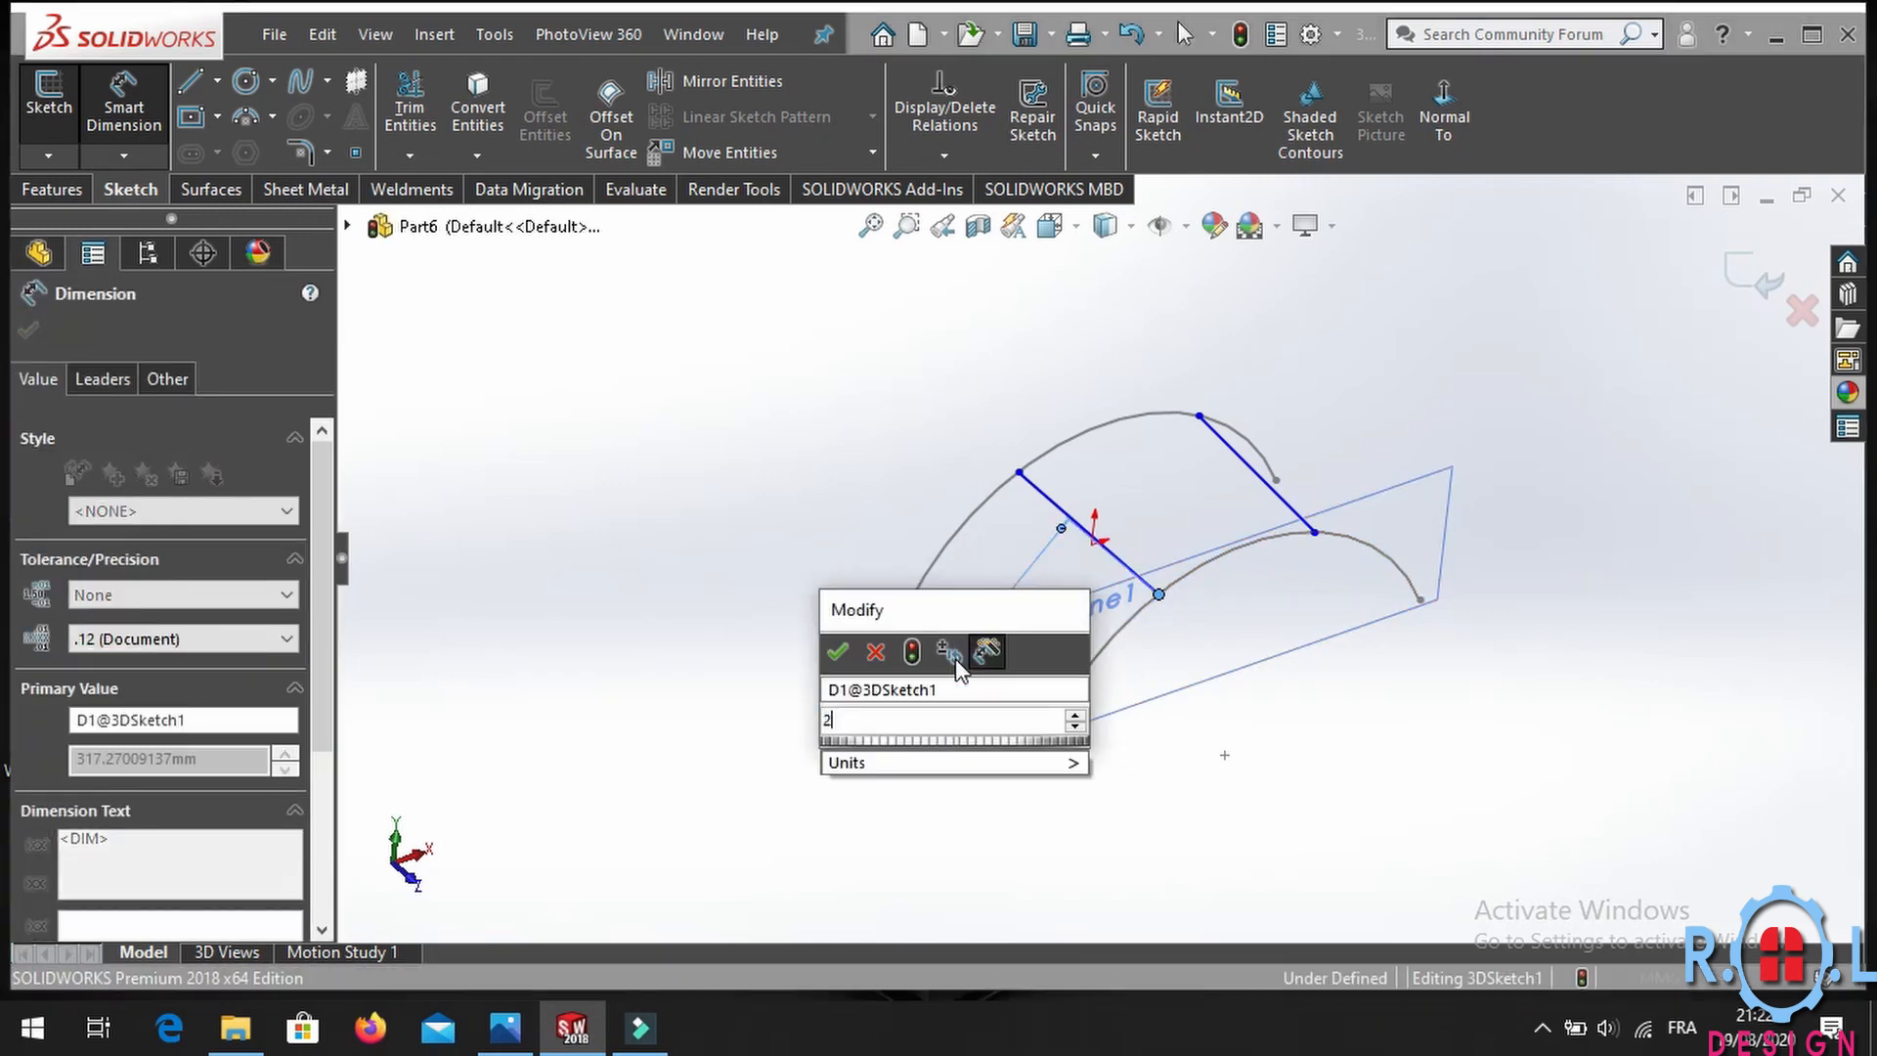
type("200")
key("Return")
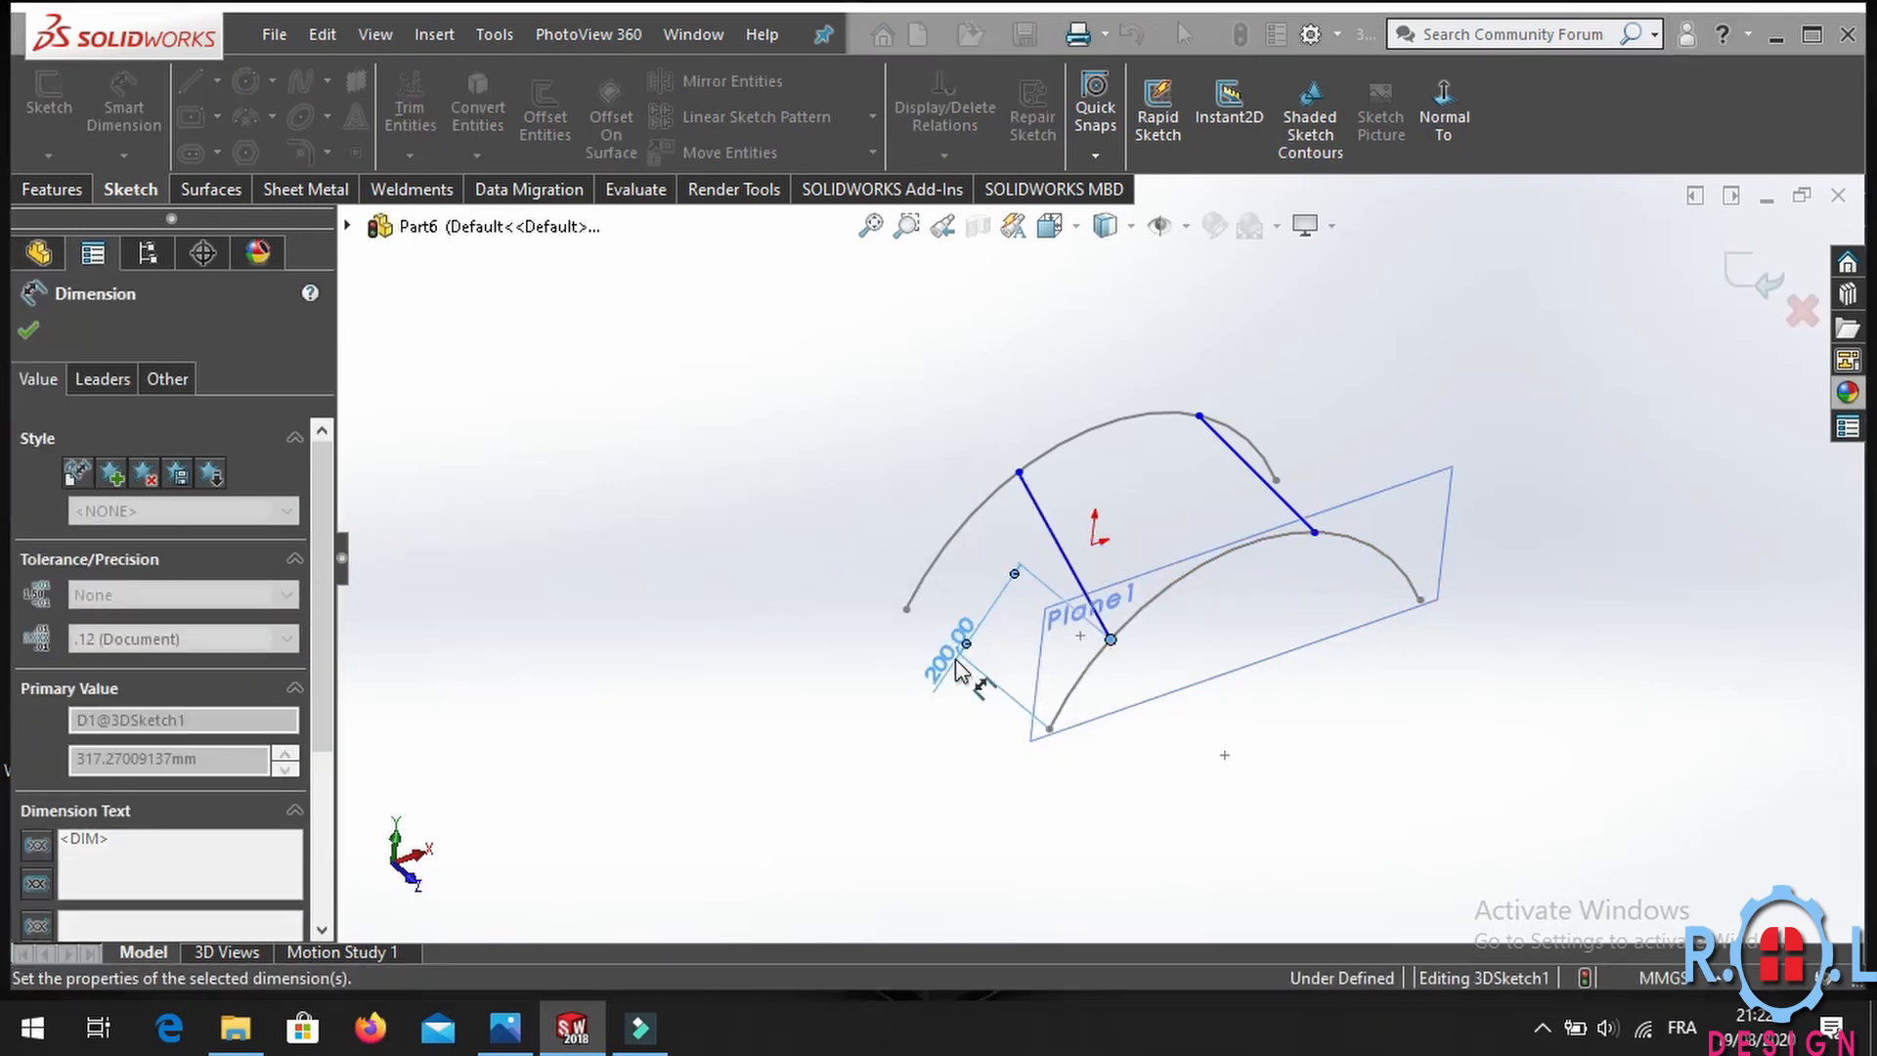
Dimension the right line's end on the front arc at 390 mm from that arc's right endpoint.
left_click(1315, 533)
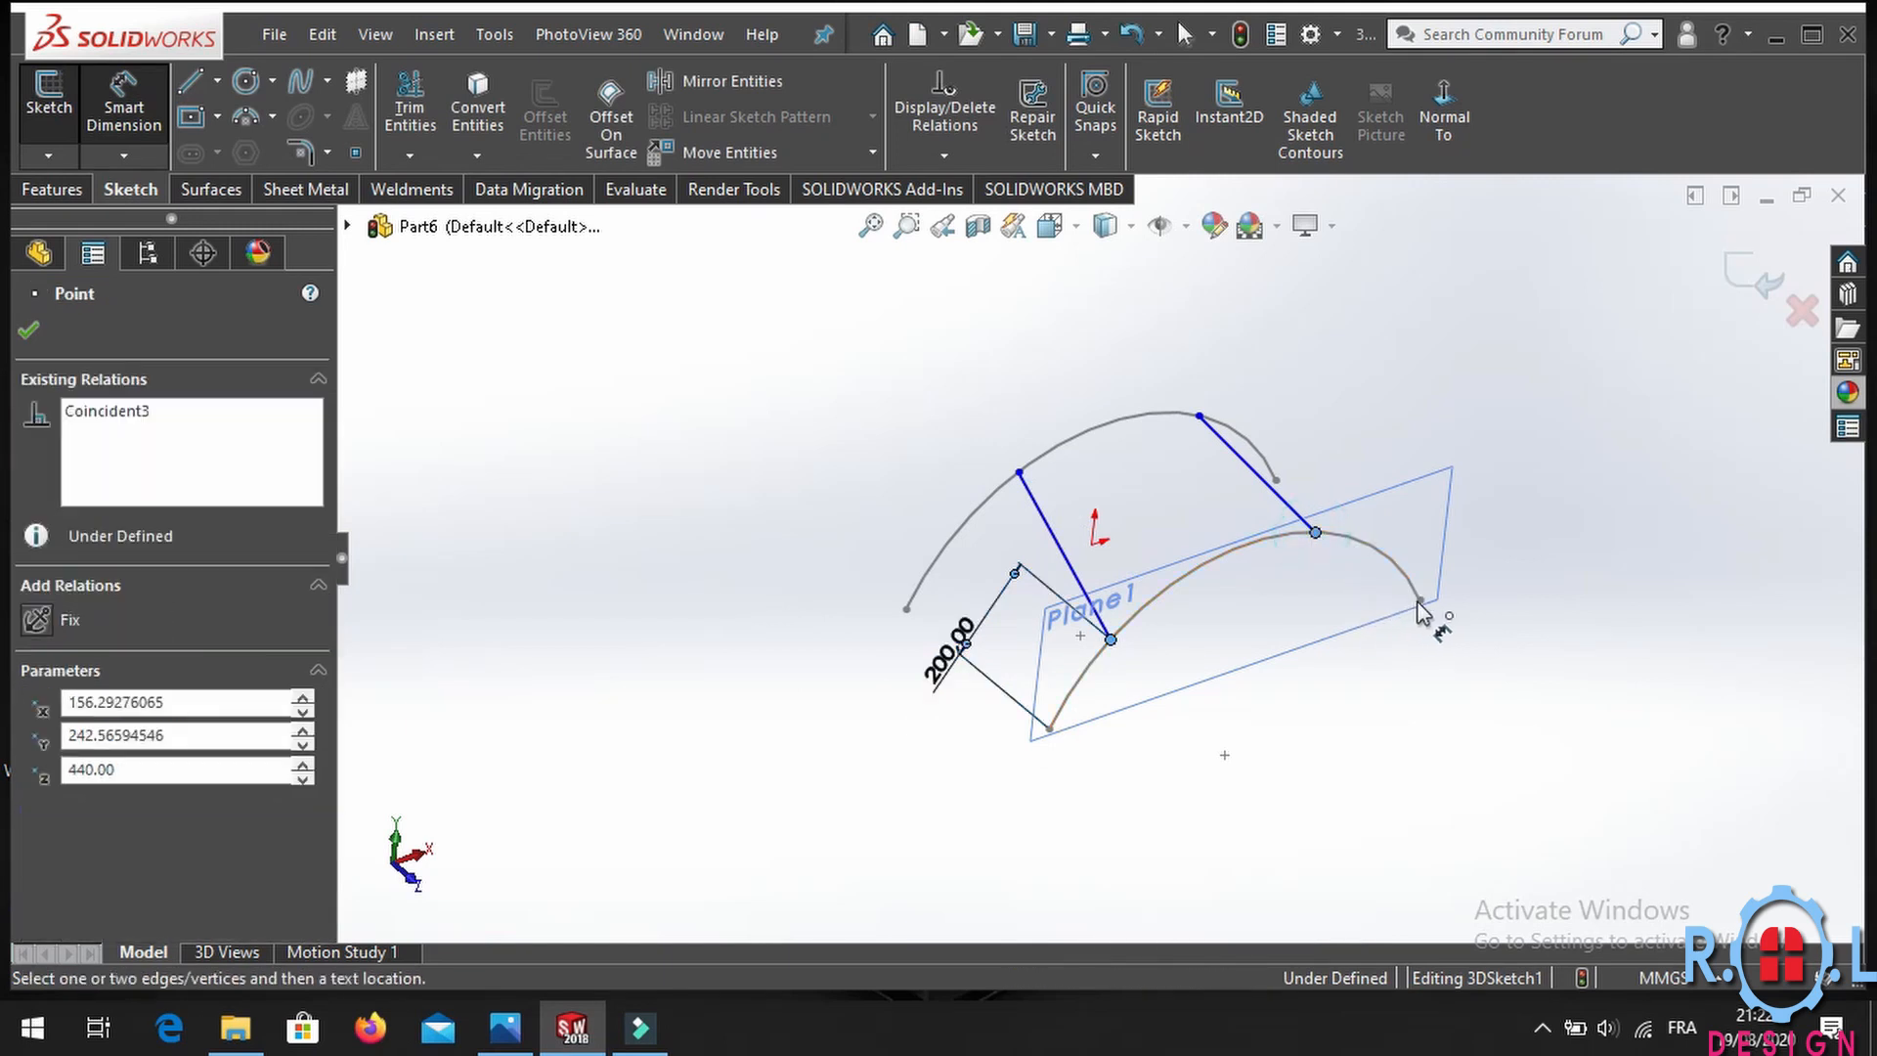
left_click(1420, 599)
left_click(1488, 533)
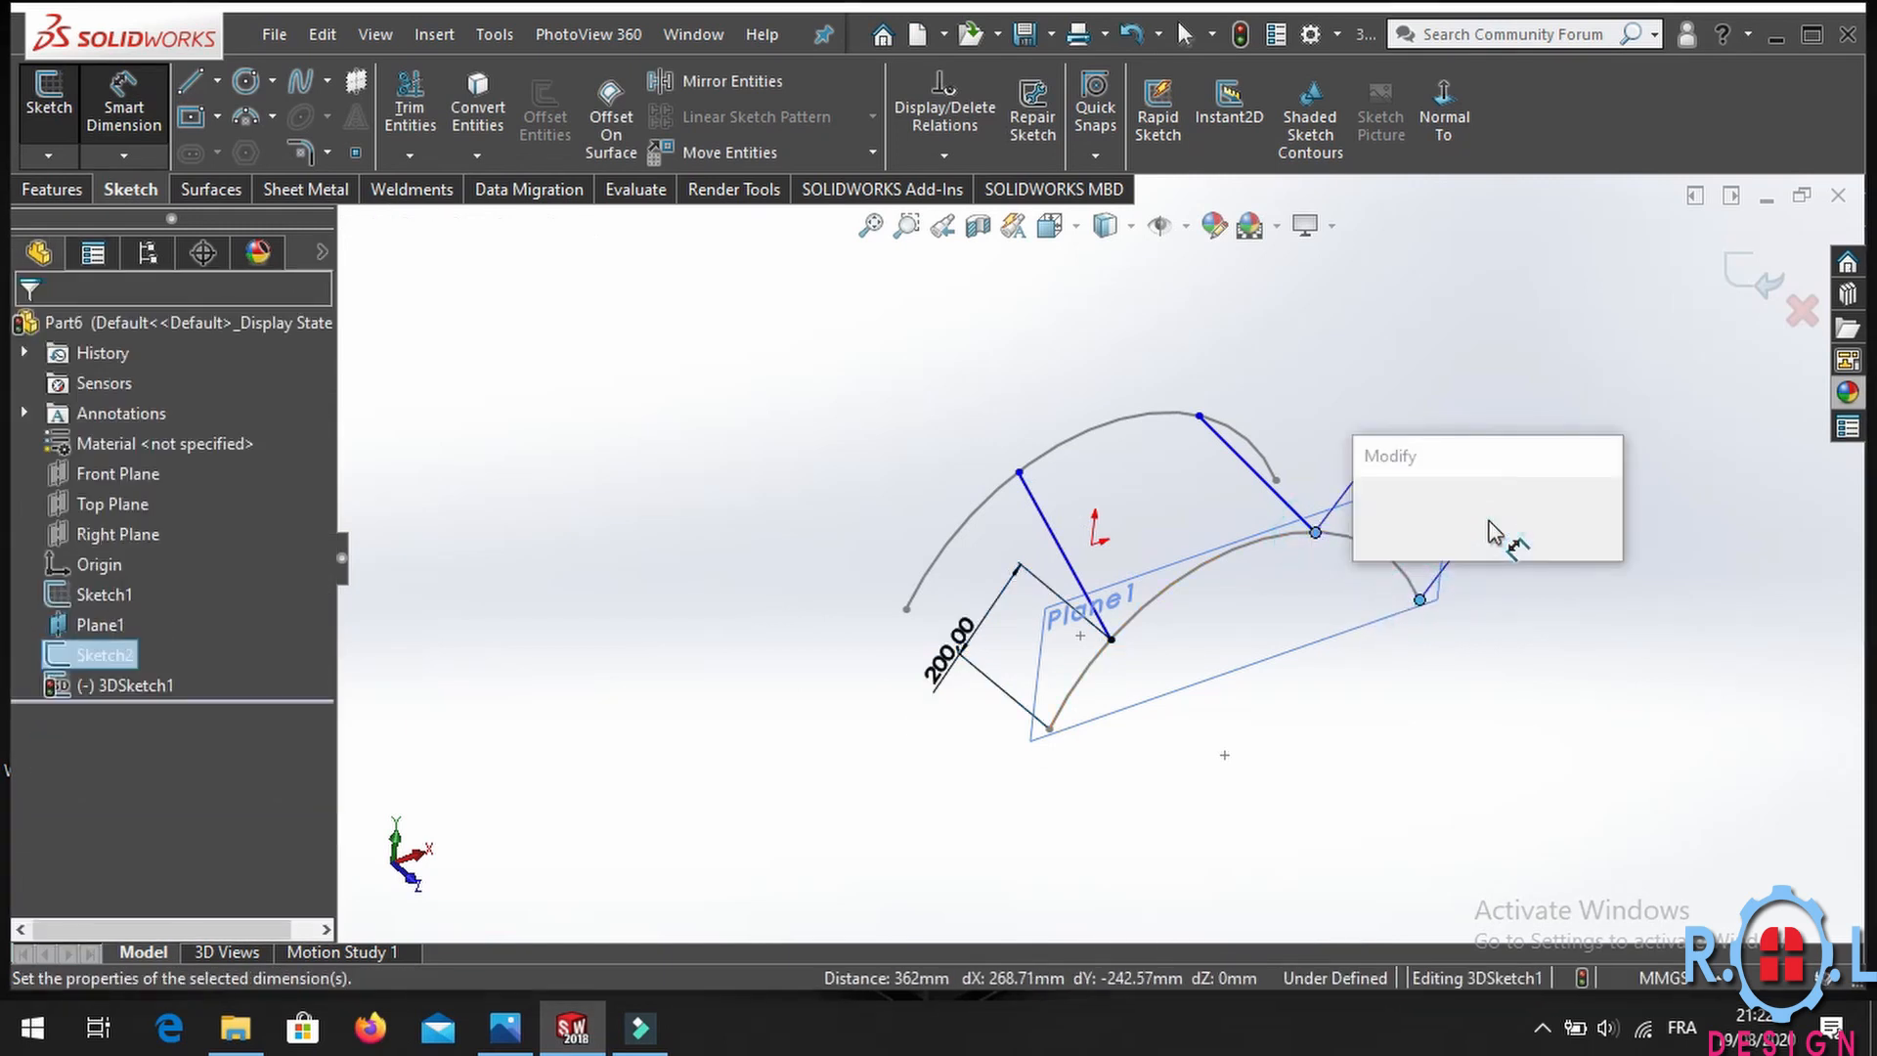
type("390")
key("Return")
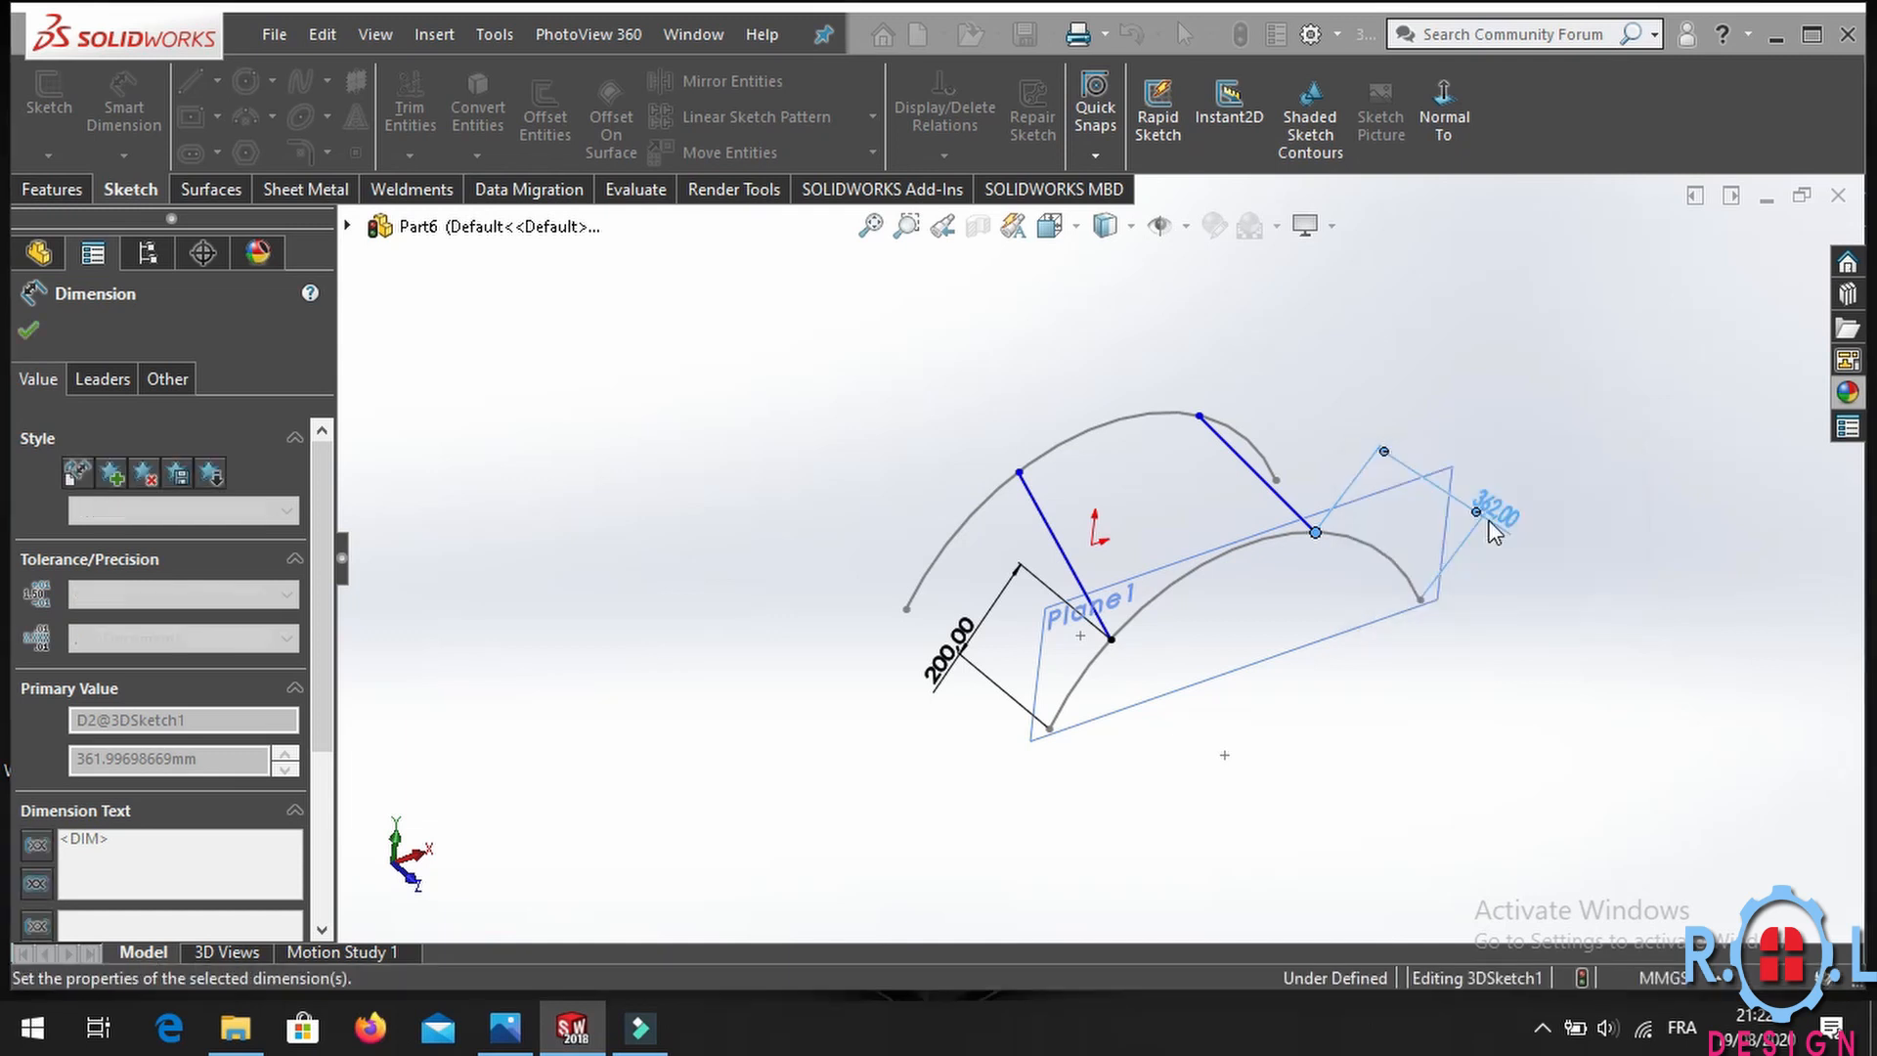
left_click(646, 439)
Add an Along Z relation between the two endpoints of the left connecting line.
left_click(1018, 473)
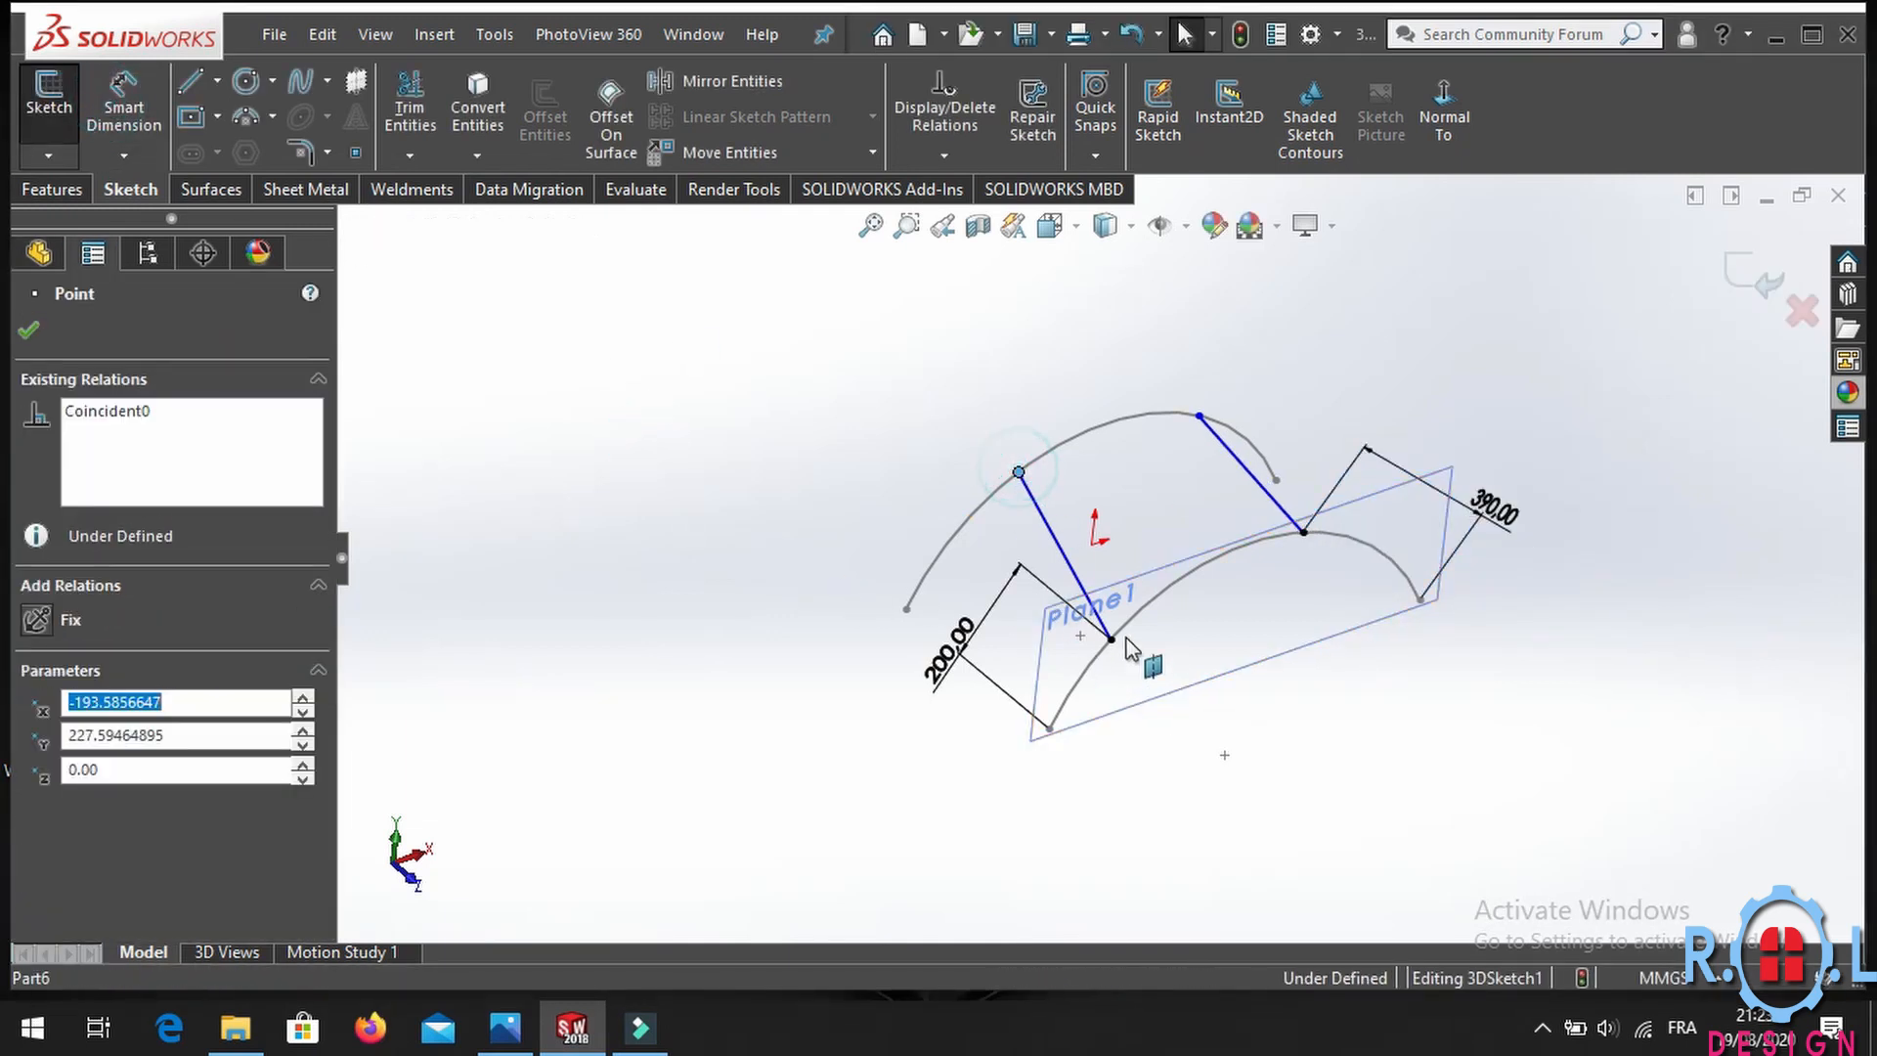
left_click(1111, 640, "ctrl")
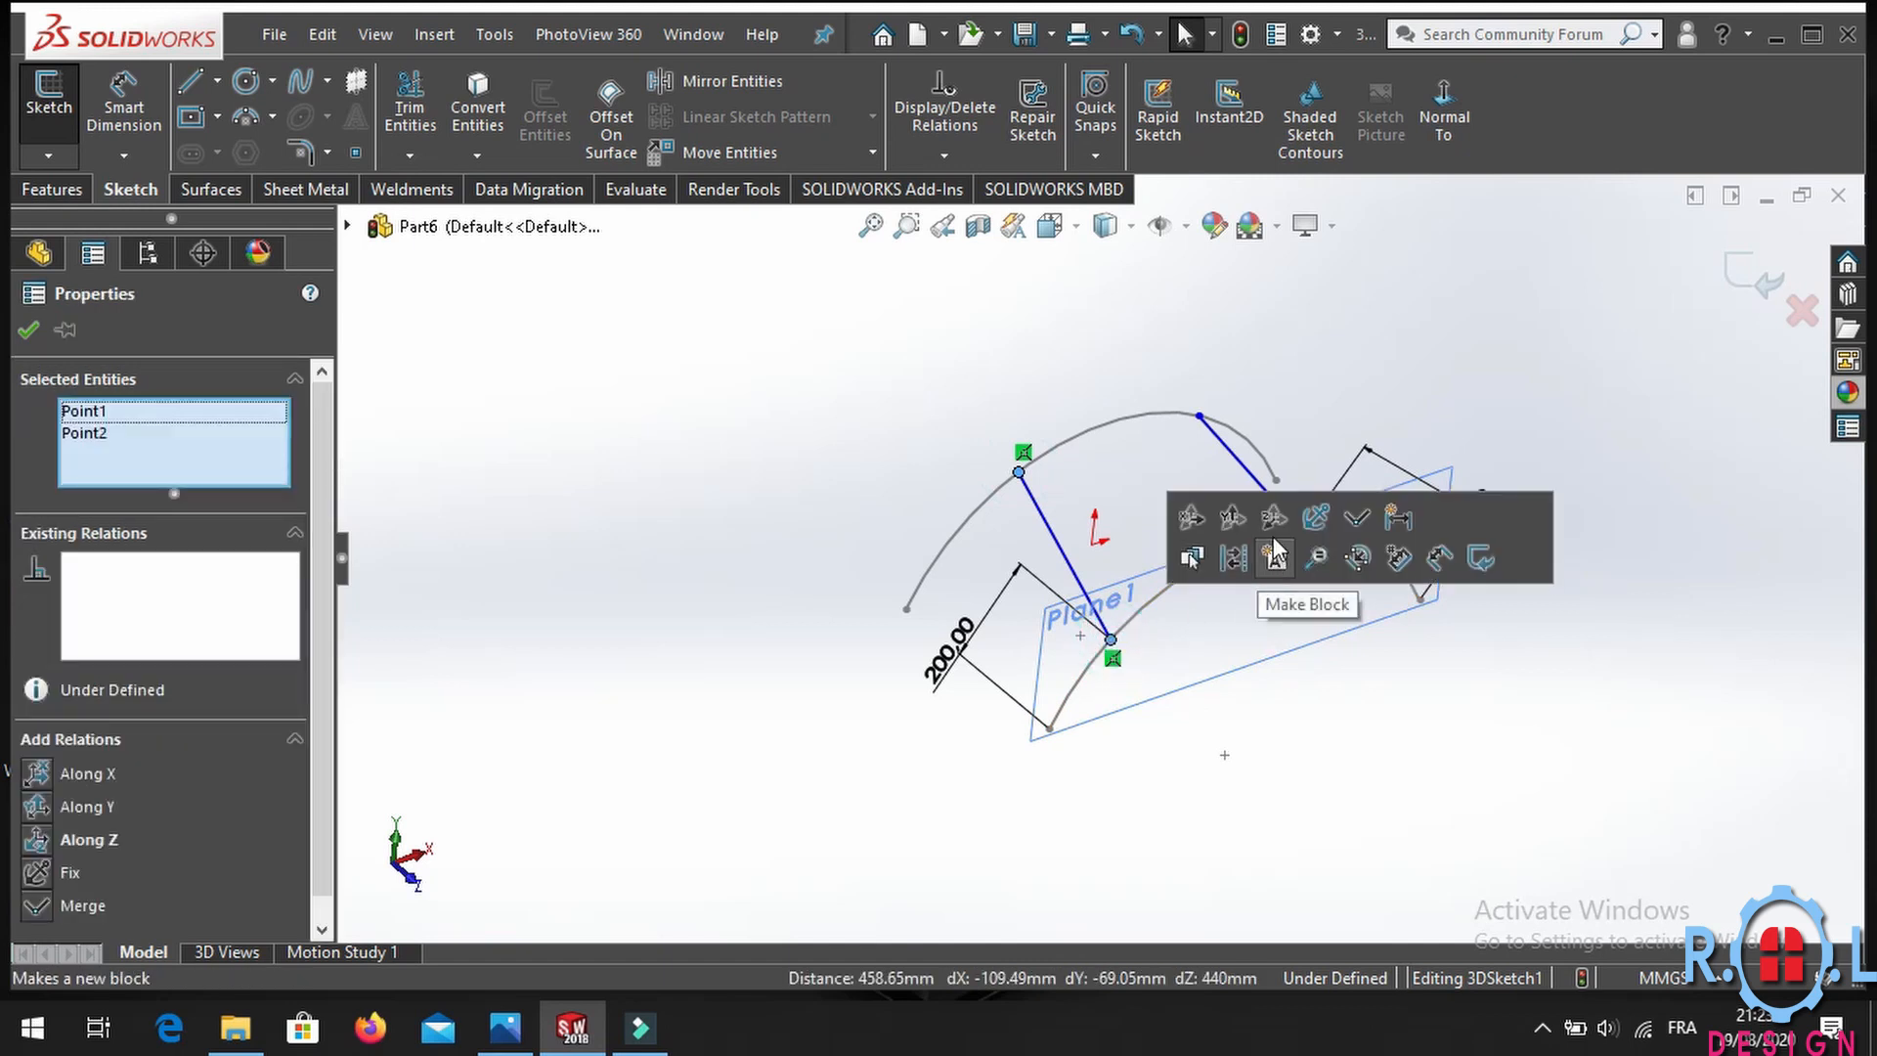
left_click(1274, 517)
left_click(1119, 352)
Add an Along Z relation between the right connecting line's endpoints and exit the 3D sketch.
left_click(1199, 415)
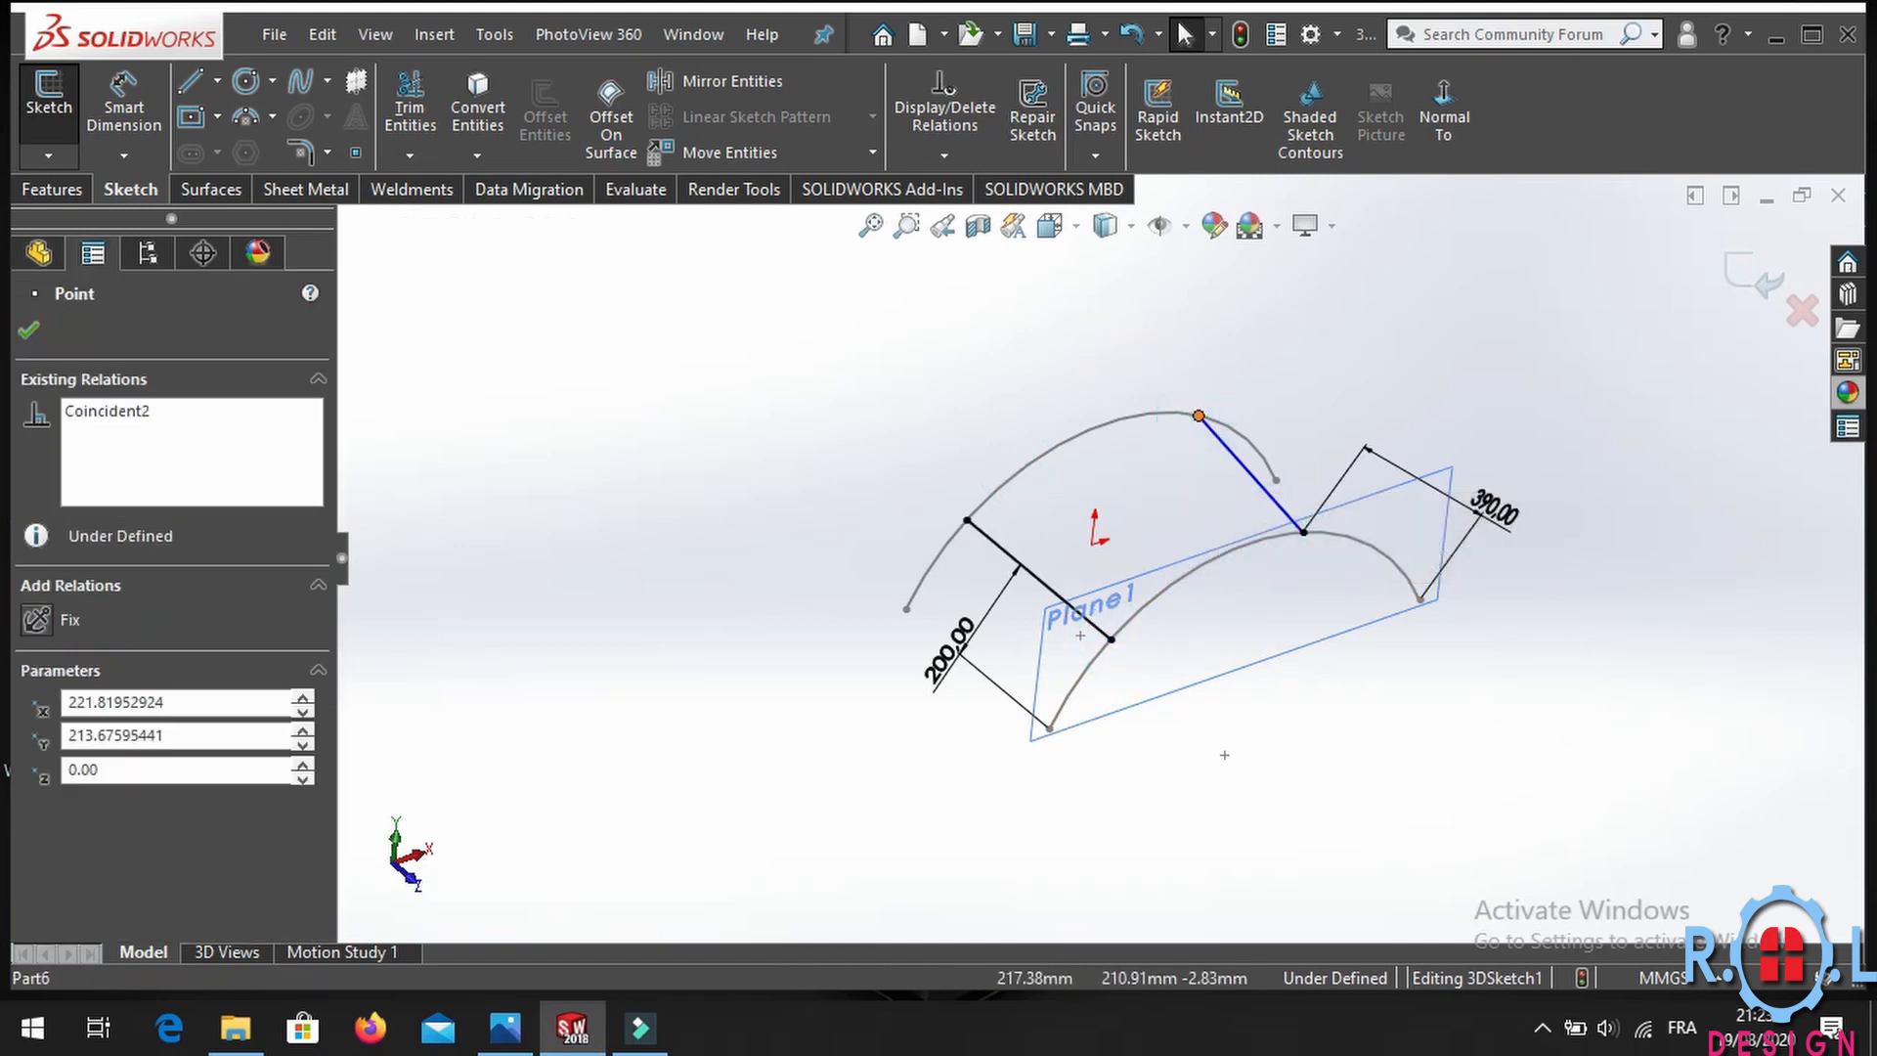
left_click(1293, 532)
left_click(1302, 531, "ctrl")
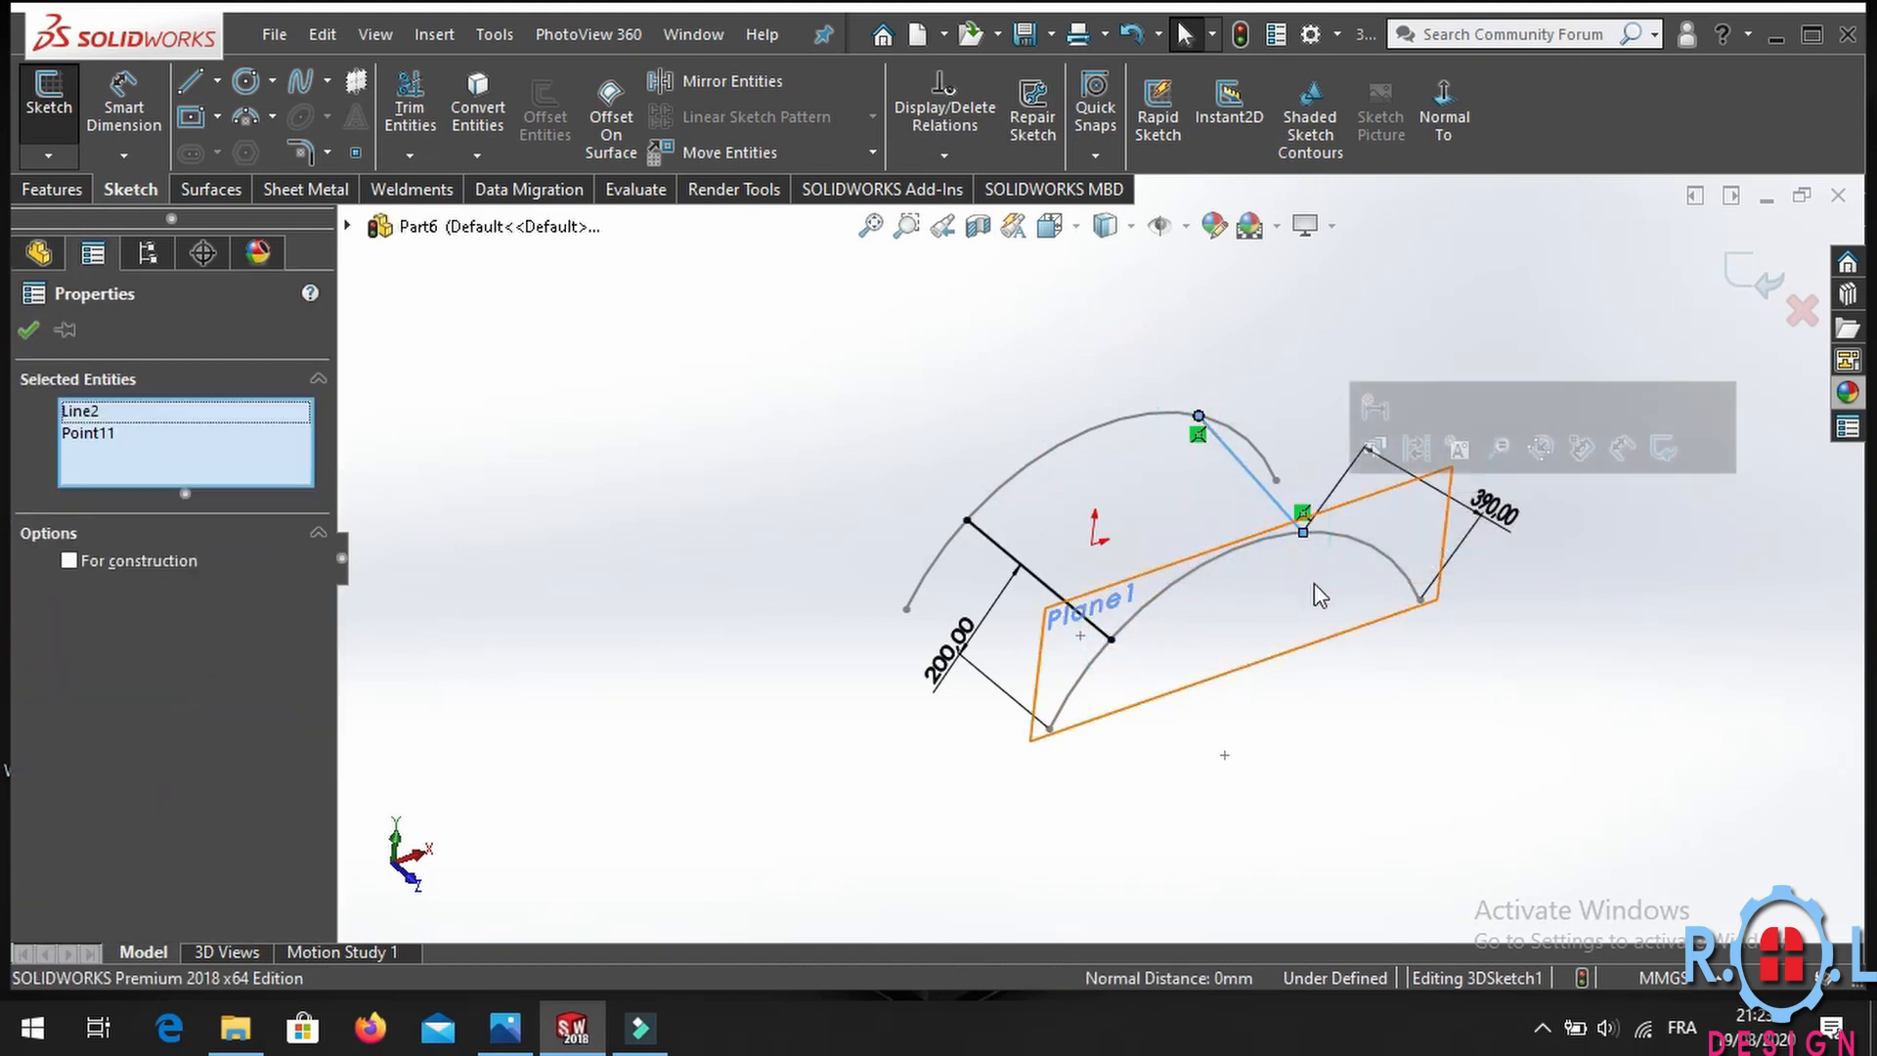
left_click(1420, 675)
left_click(1199, 417)
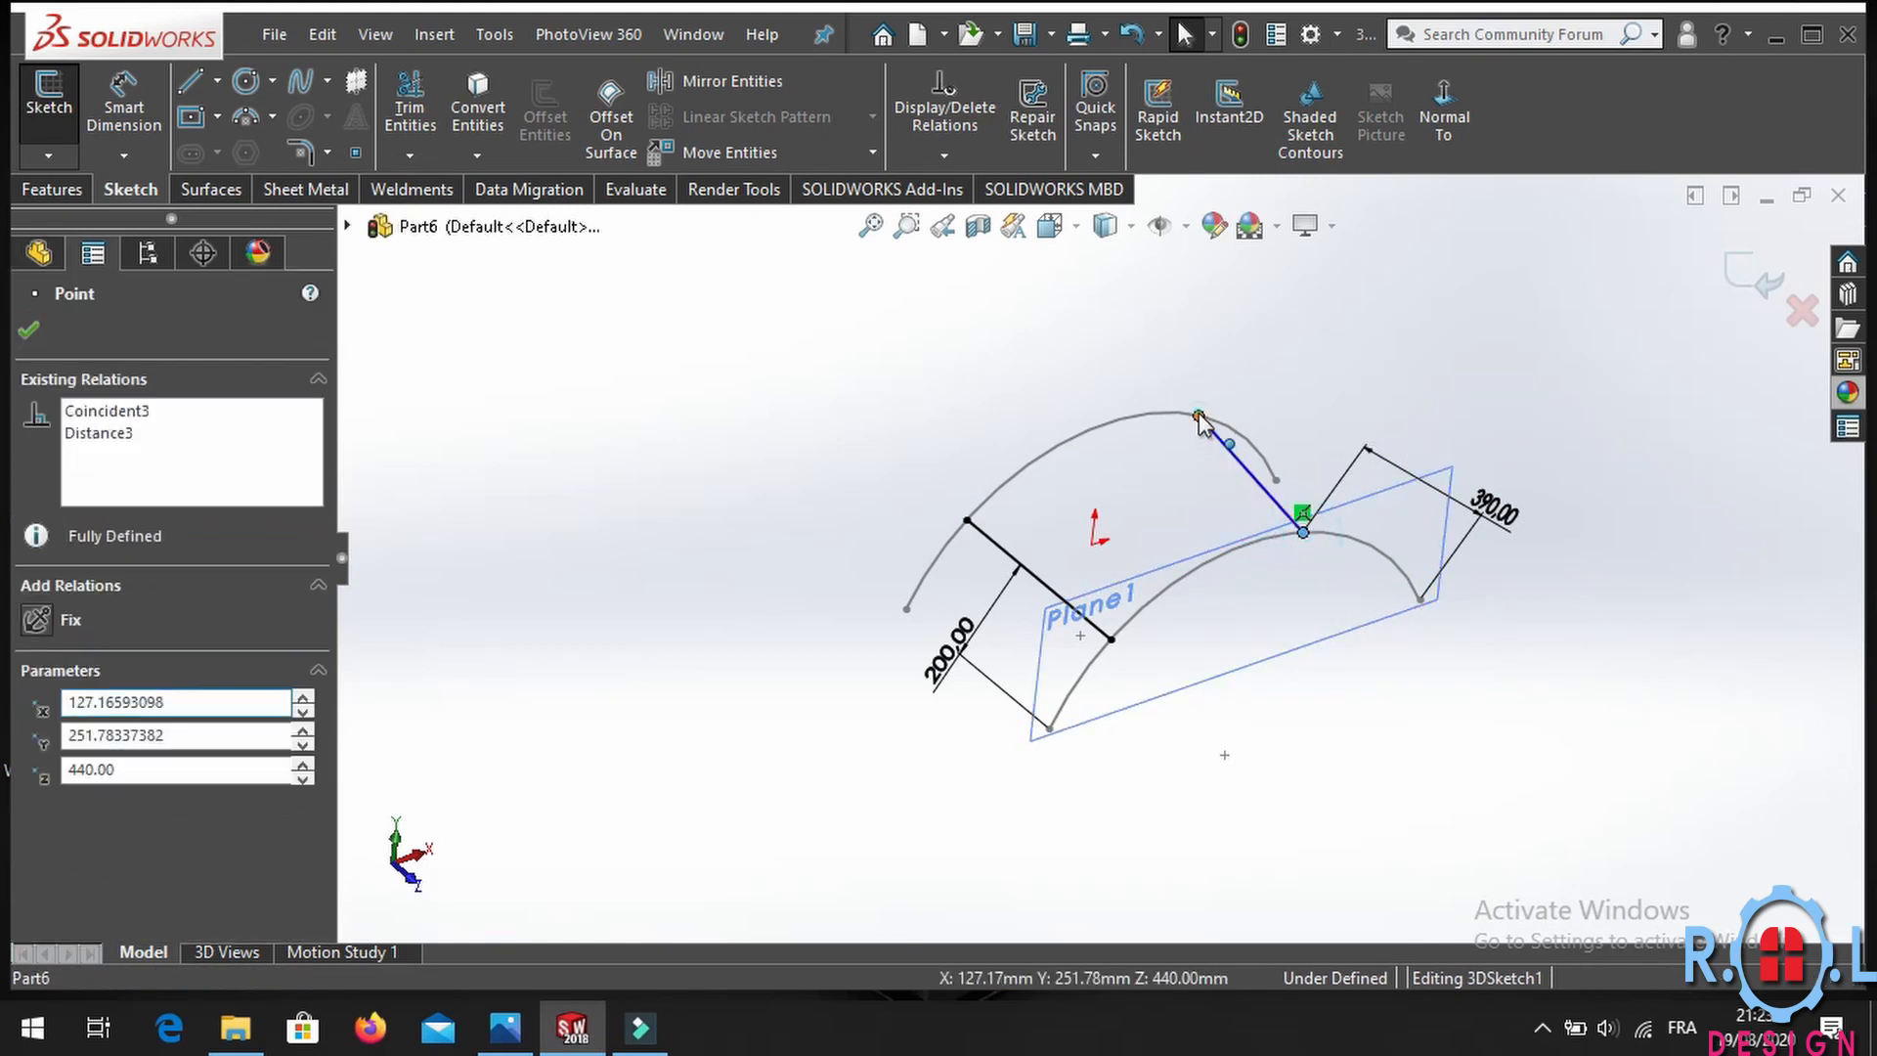
left_click(1302, 531, "ctrl")
left_click(1358, 296)
left_click(1346, 704)
mouse_move(1346, 704)
middle_mouse_down()
mouse_move(1056, 489)
mouse_move(1109, 470)
mouse_move(1082, 452)
mouse_move(1102, 533)
middle_mouse_up()
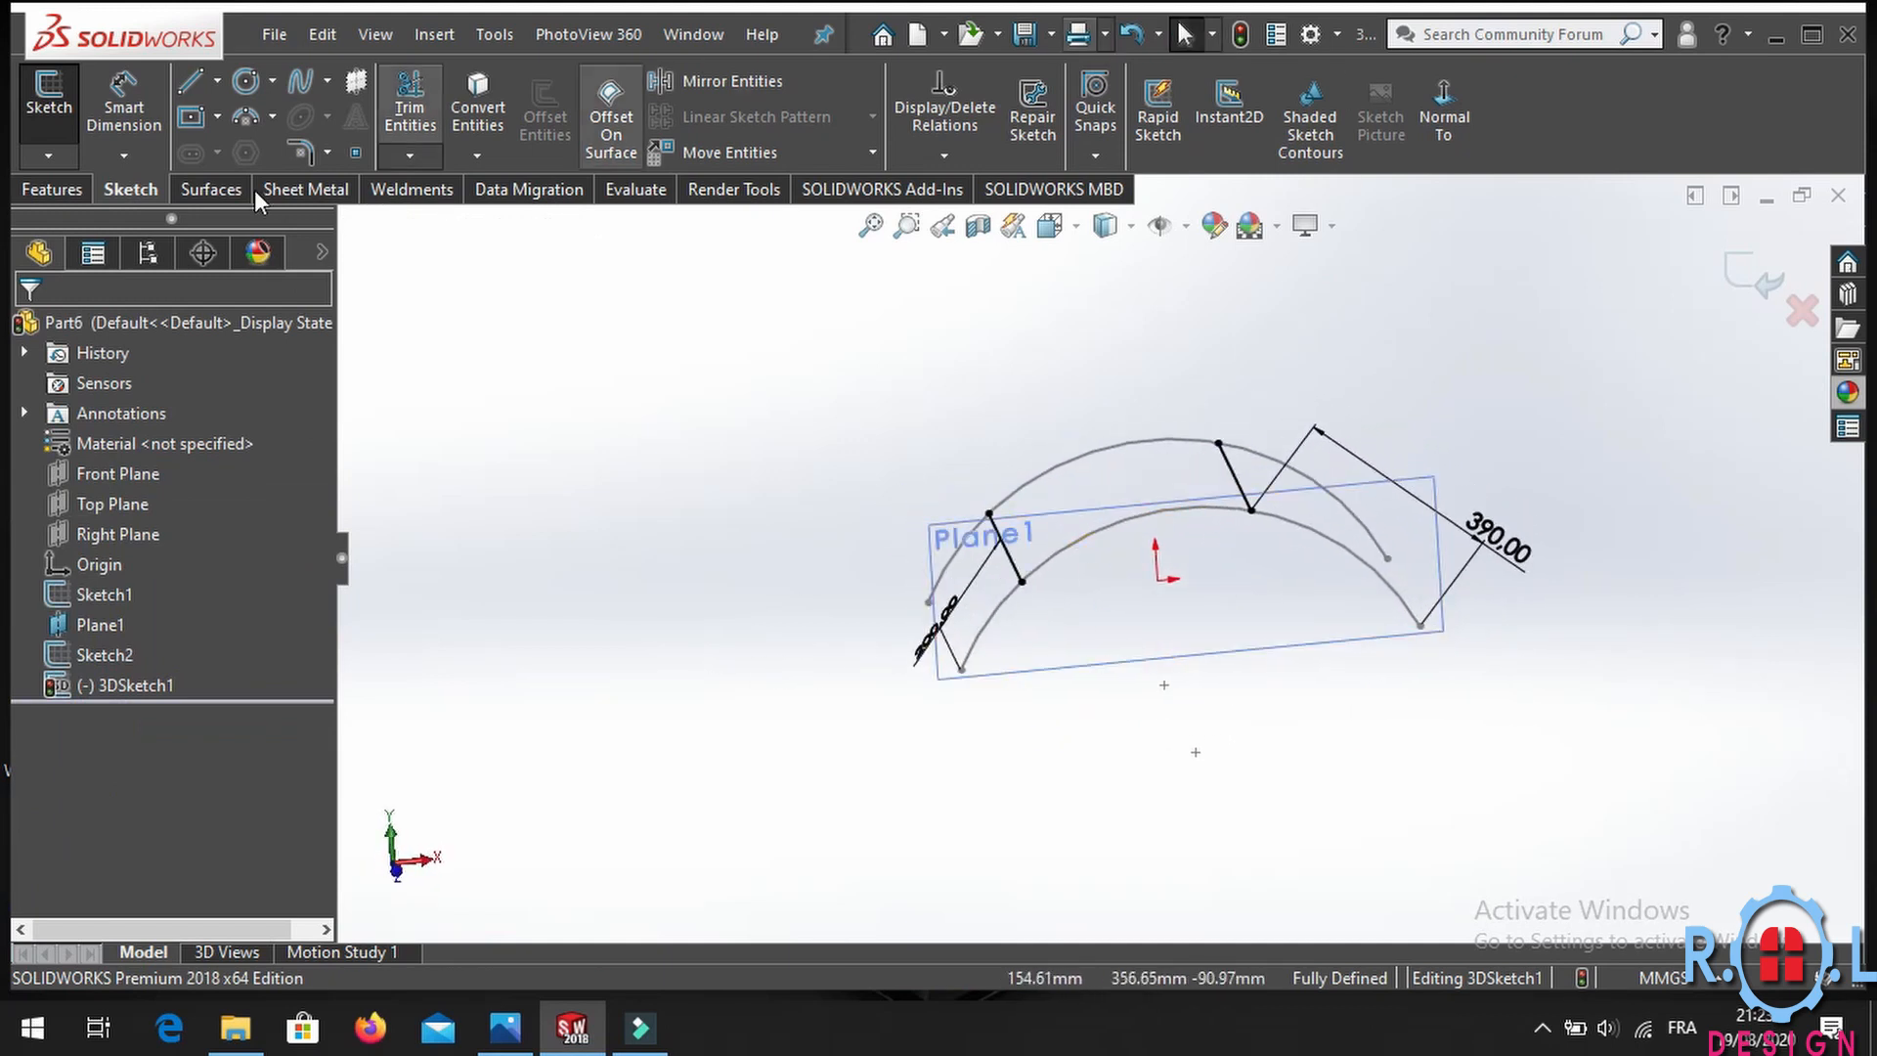
scroll(1249, 516, "down", 3)
mouse_move(1208, 510)
middle_mouse_down()
mouse_move(1165, 490)
mouse_move(1211, 507)
middle_mouse_up()
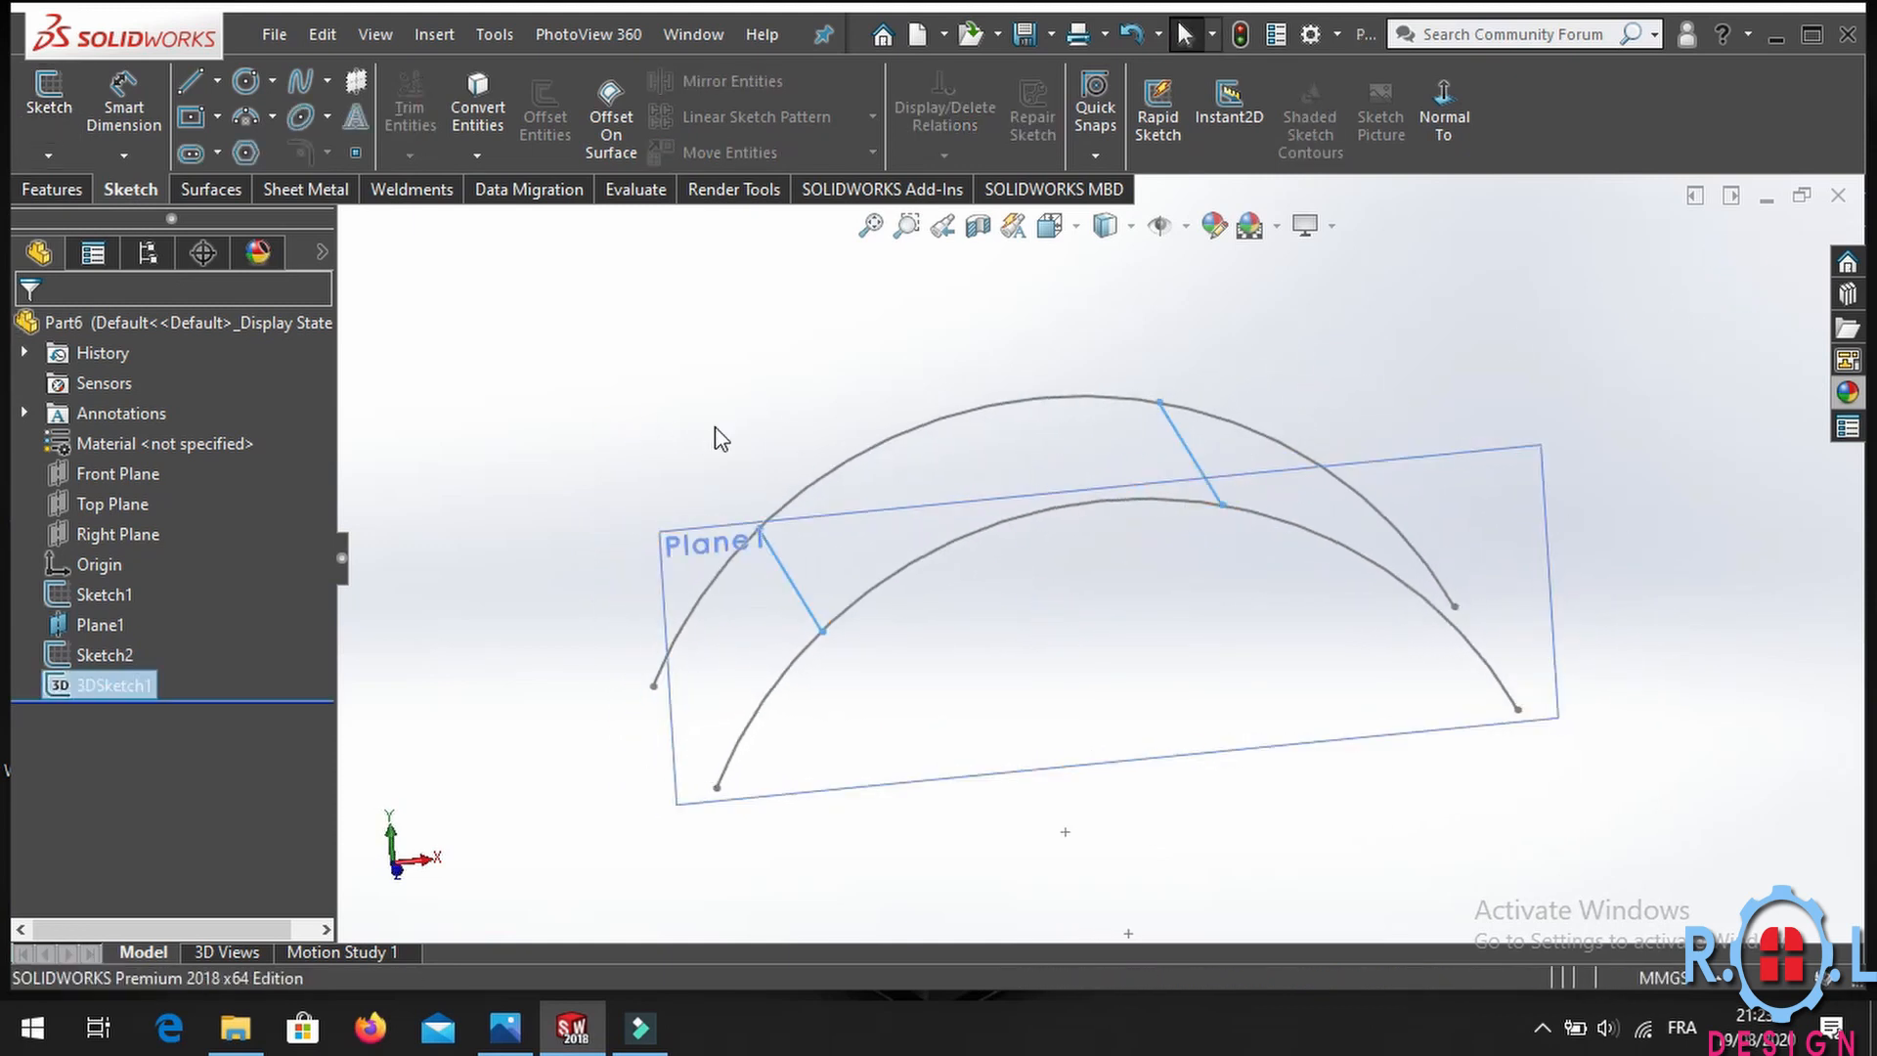
Start a weldment structural member and select the front arc as the first group's path.
scroll(658, 328, "down", 1)
middle_click_drag(656, 321, 670, 357)
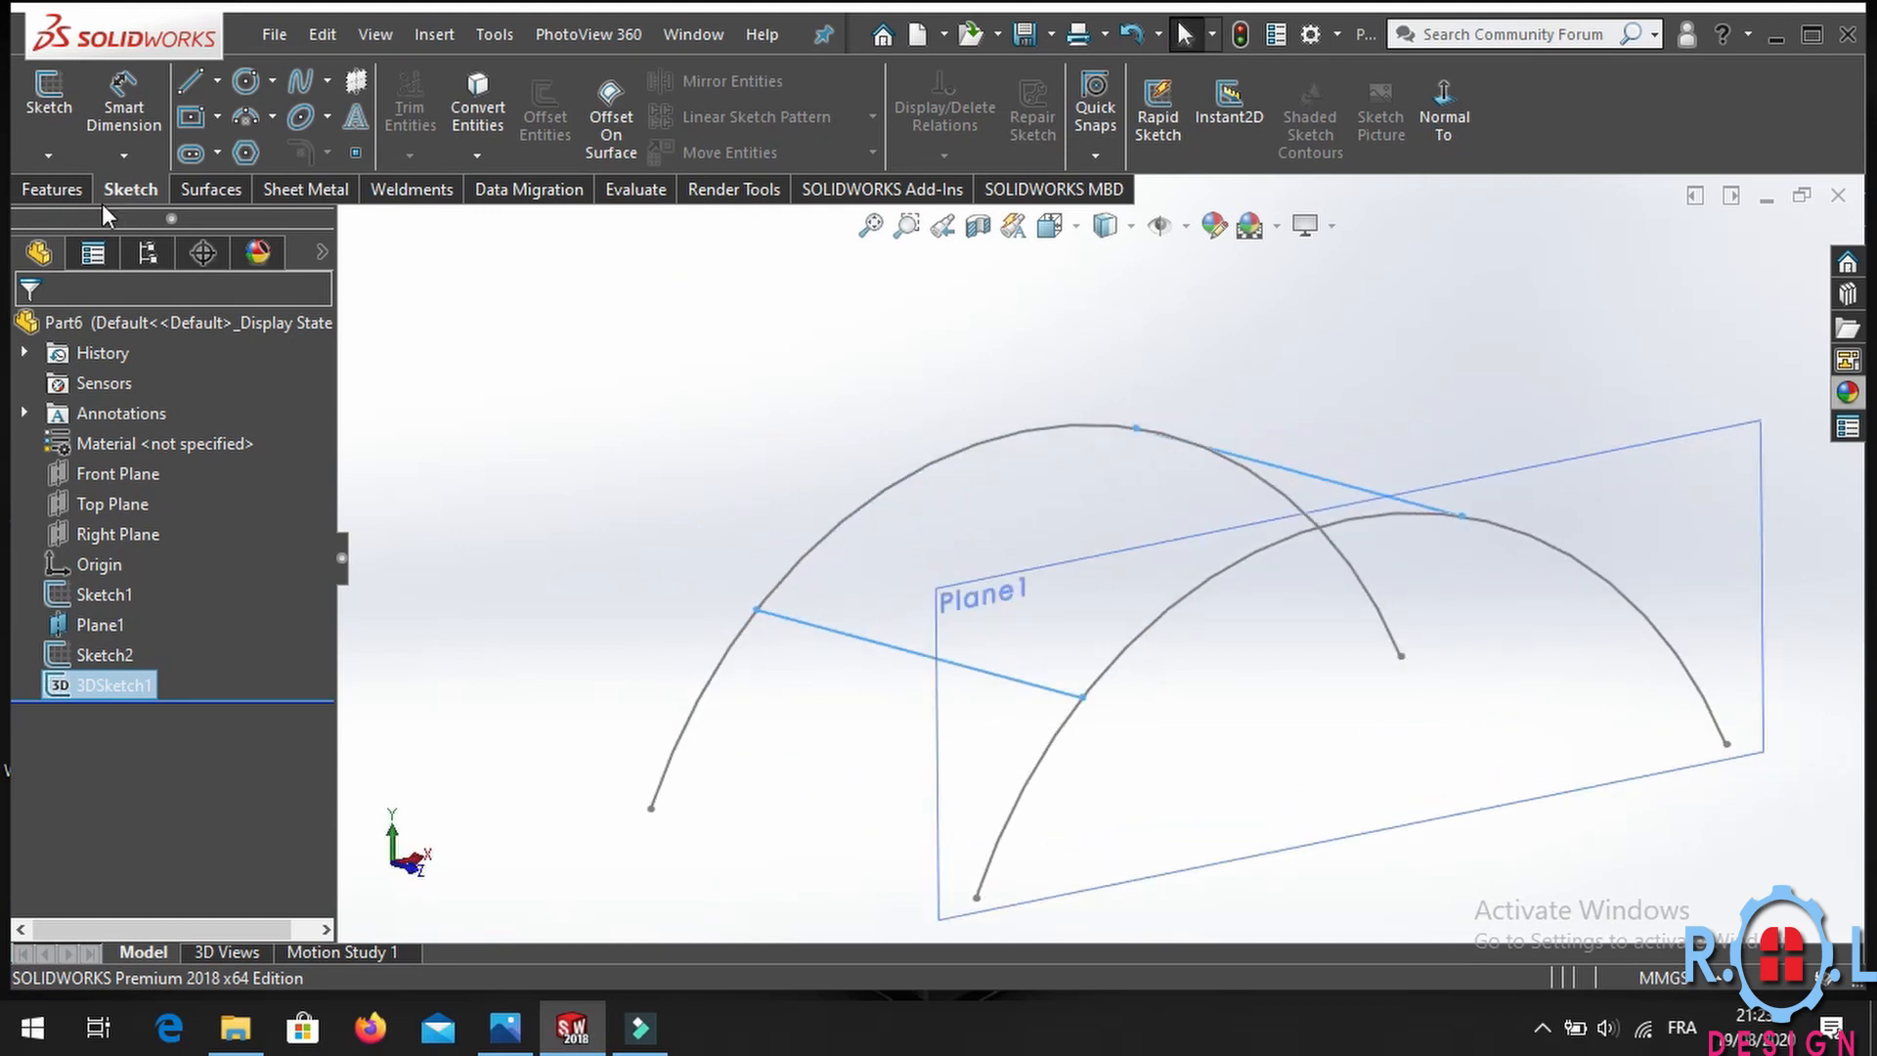
left_click(58, 189)
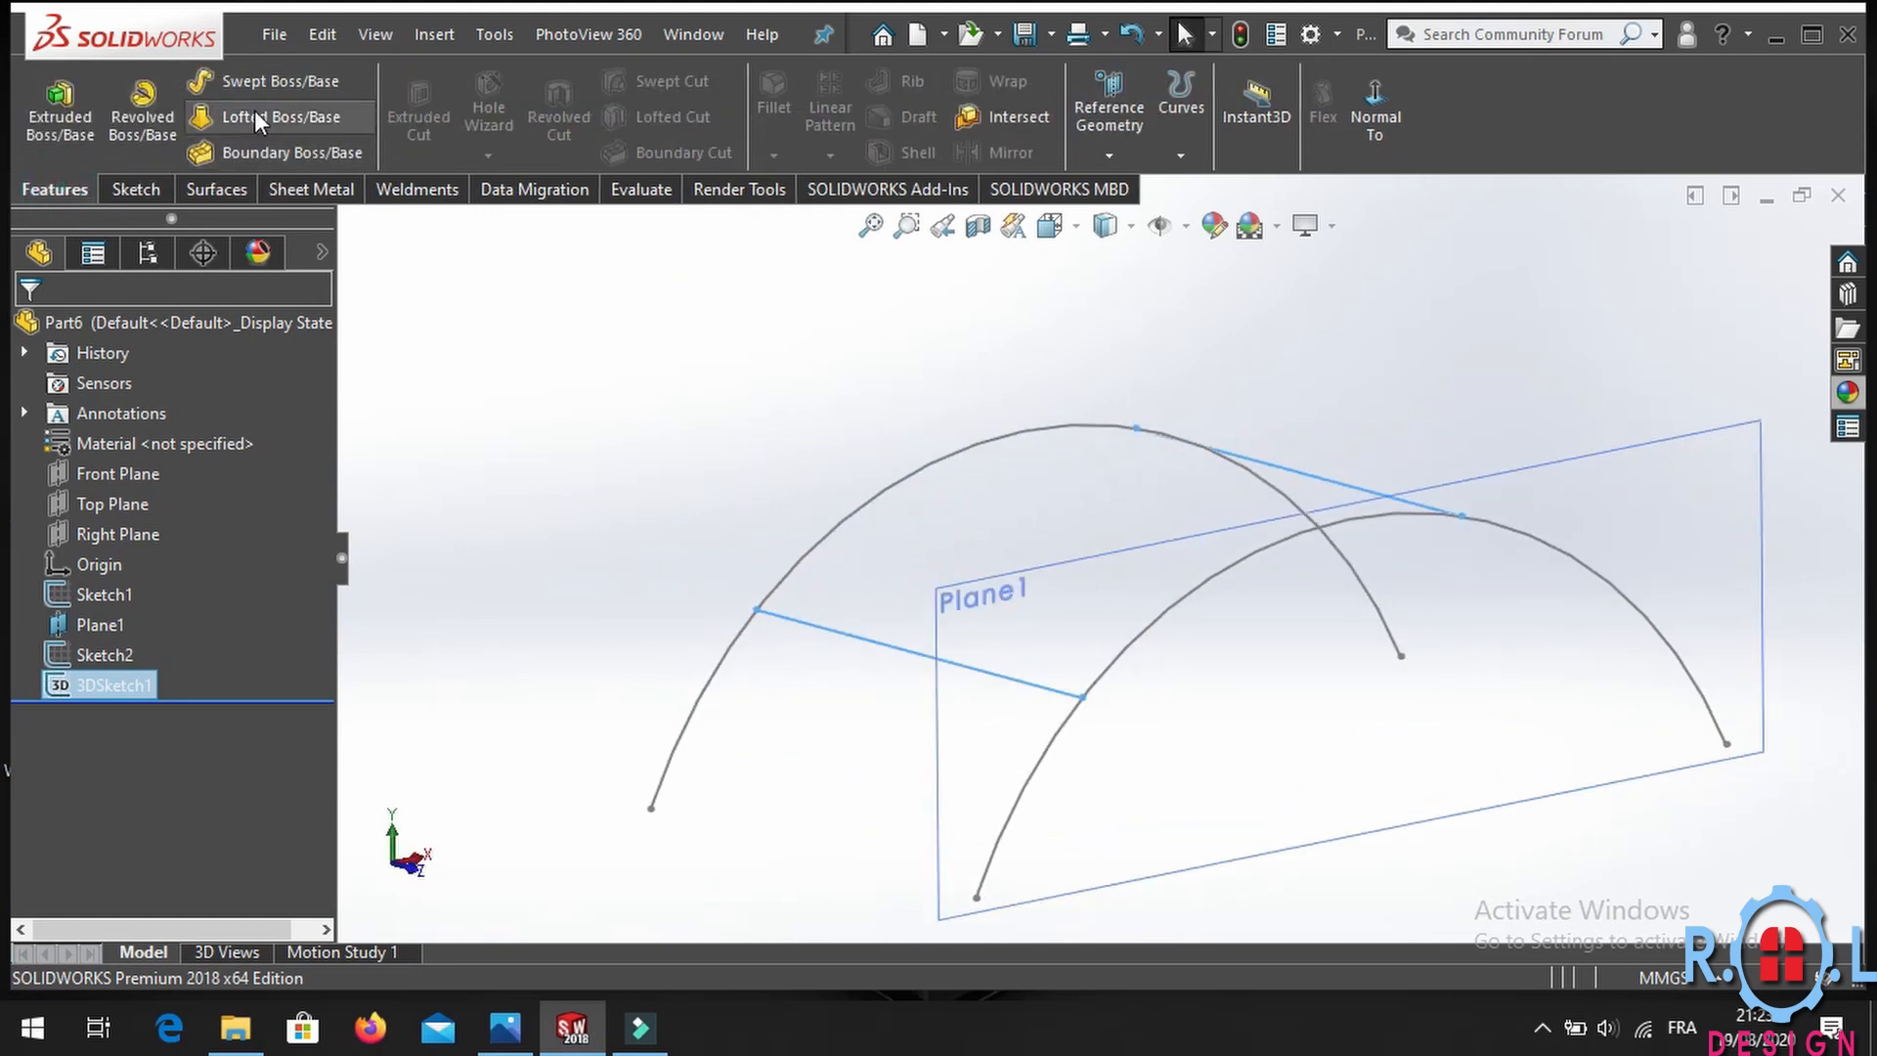
left_click(214, 191)
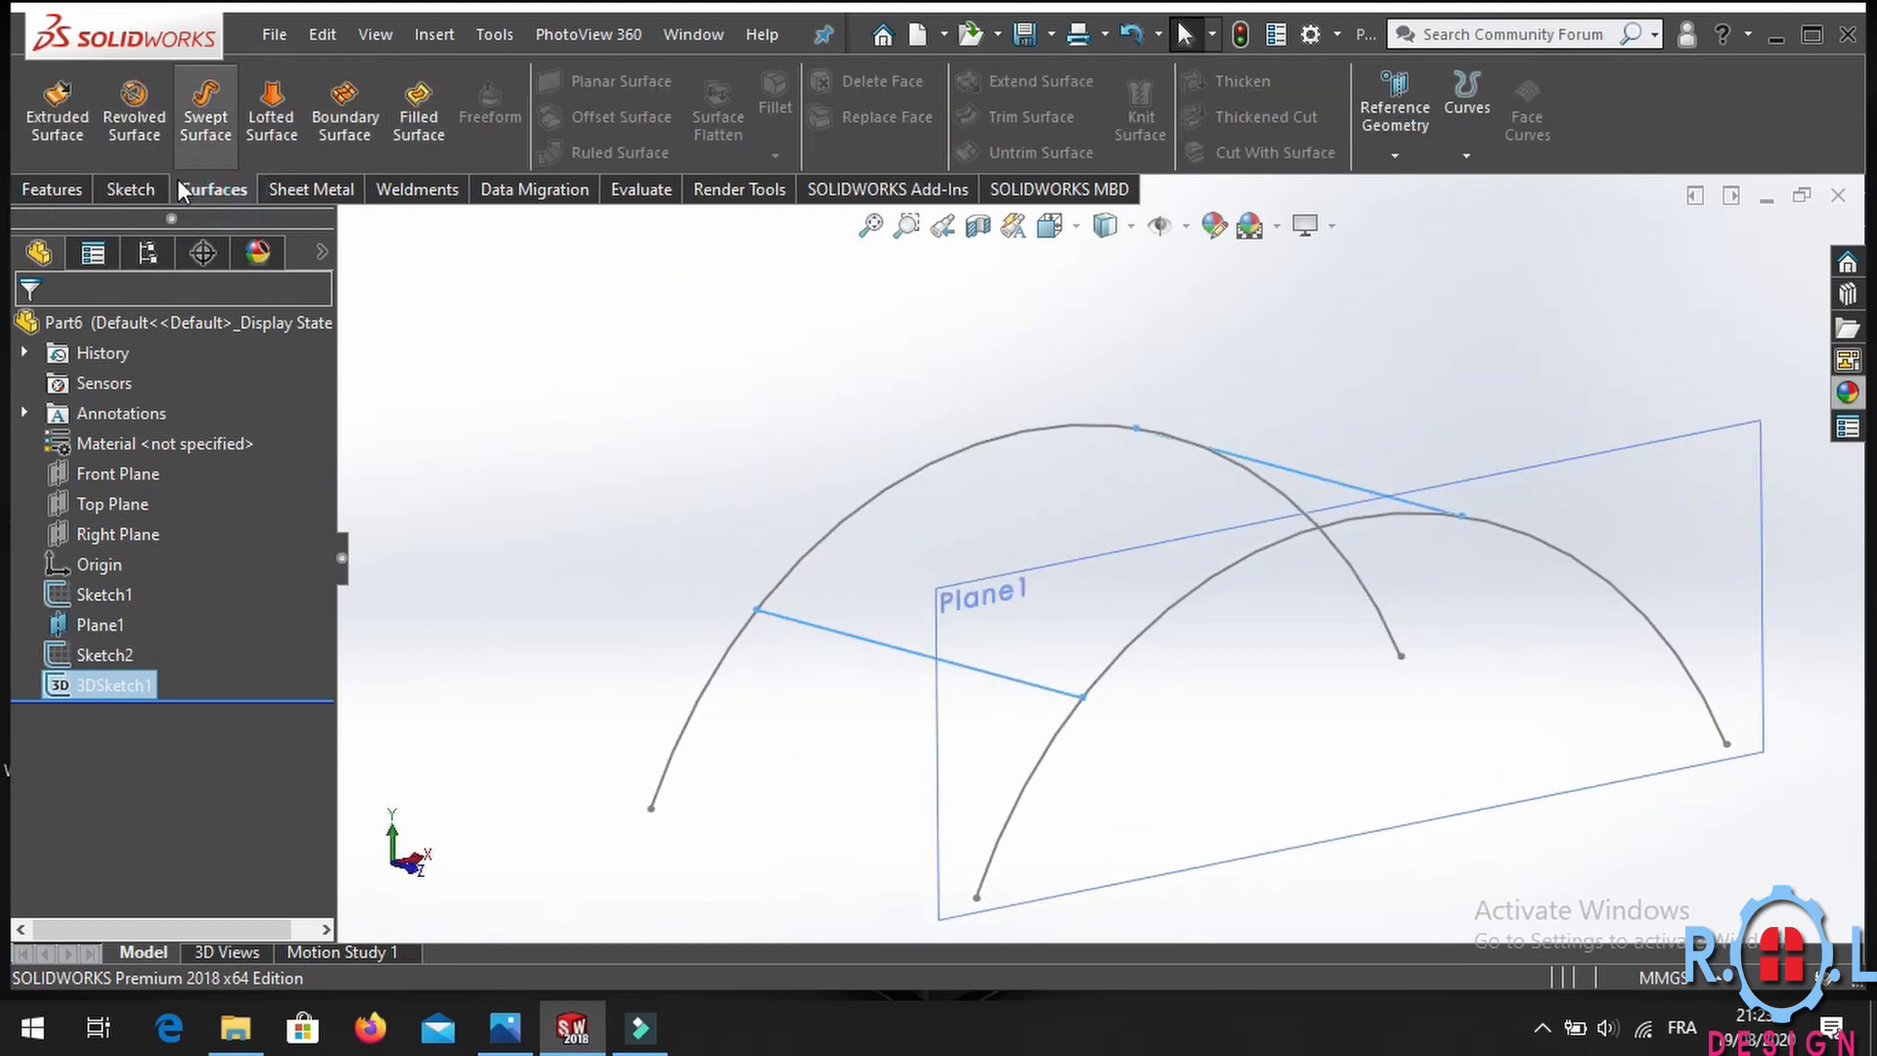
left_click(305, 191)
left_click(414, 189)
left_click(239, 110)
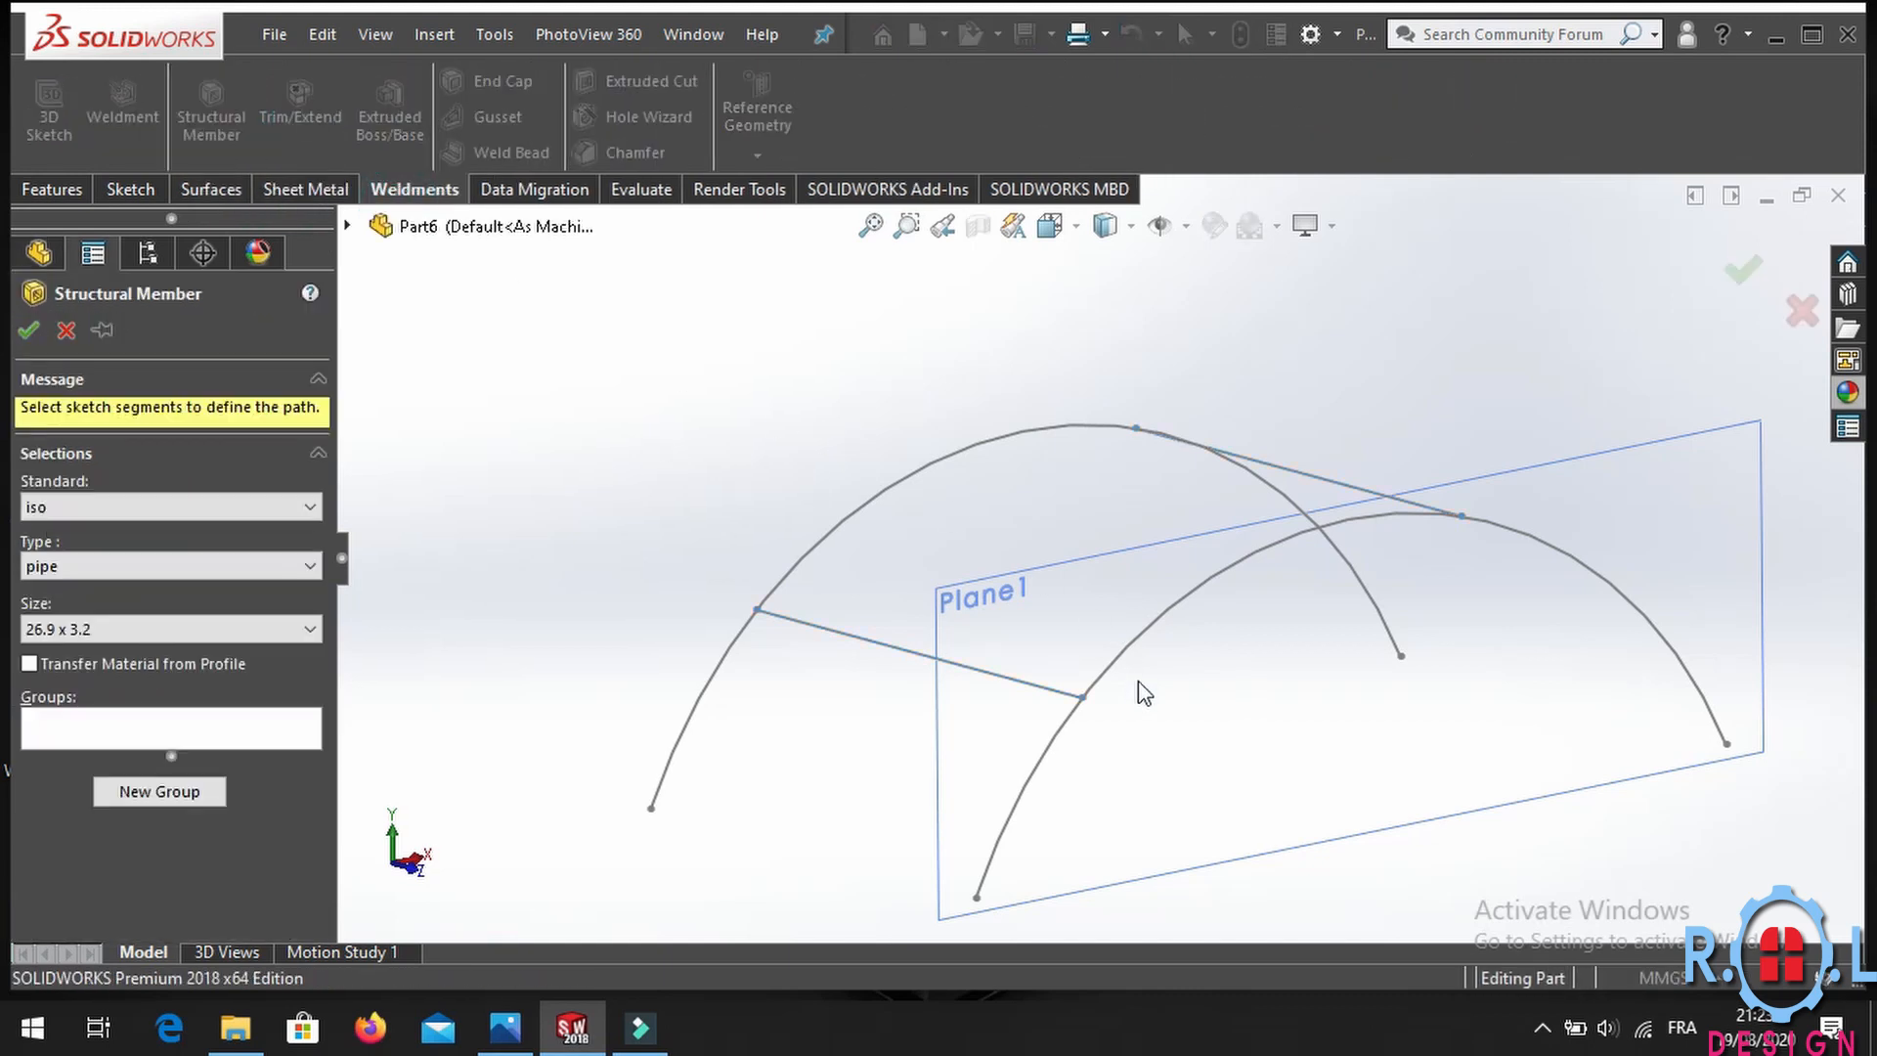
left_click(1134, 643)
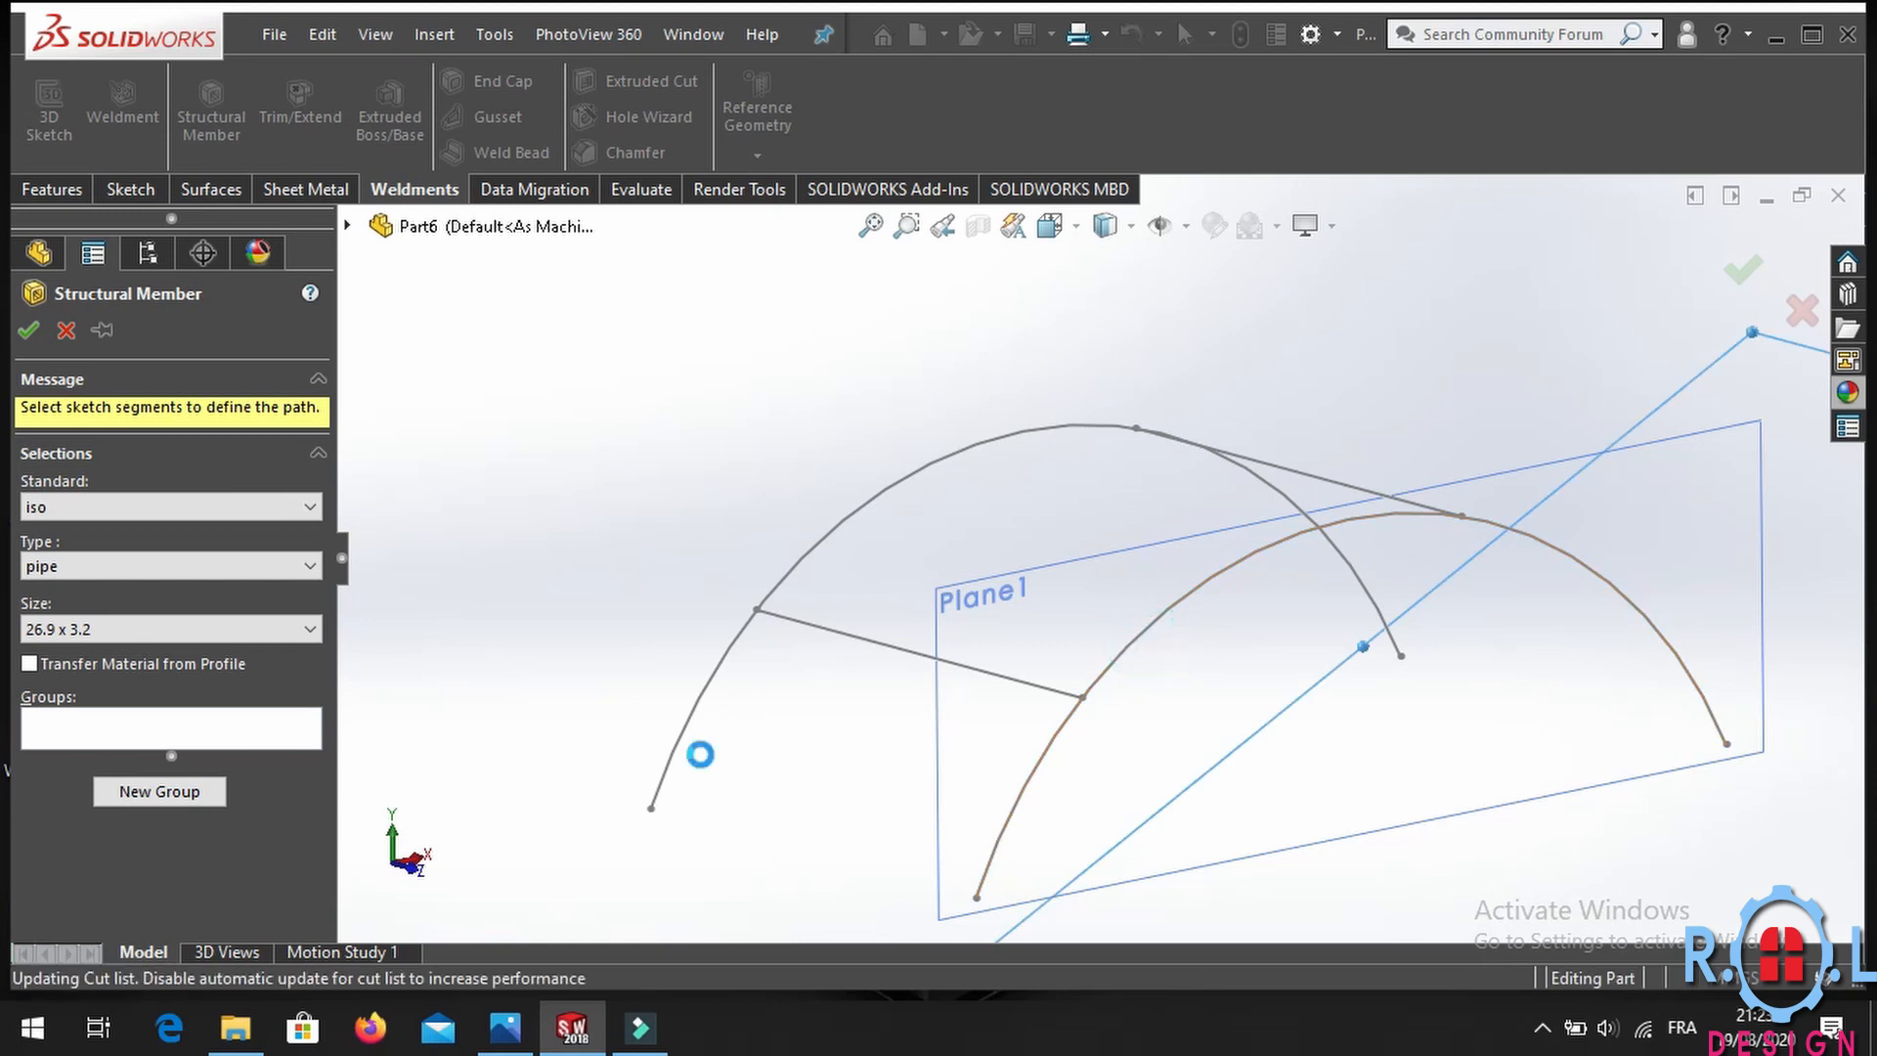
Define the structural member profile as iso standard, pipe type, size 26.9 x 3.2.
left_click(103, 606)
left_click(104, 606)
left_click(75, 545)
left_click(74, 544)
left_click(88, 666)
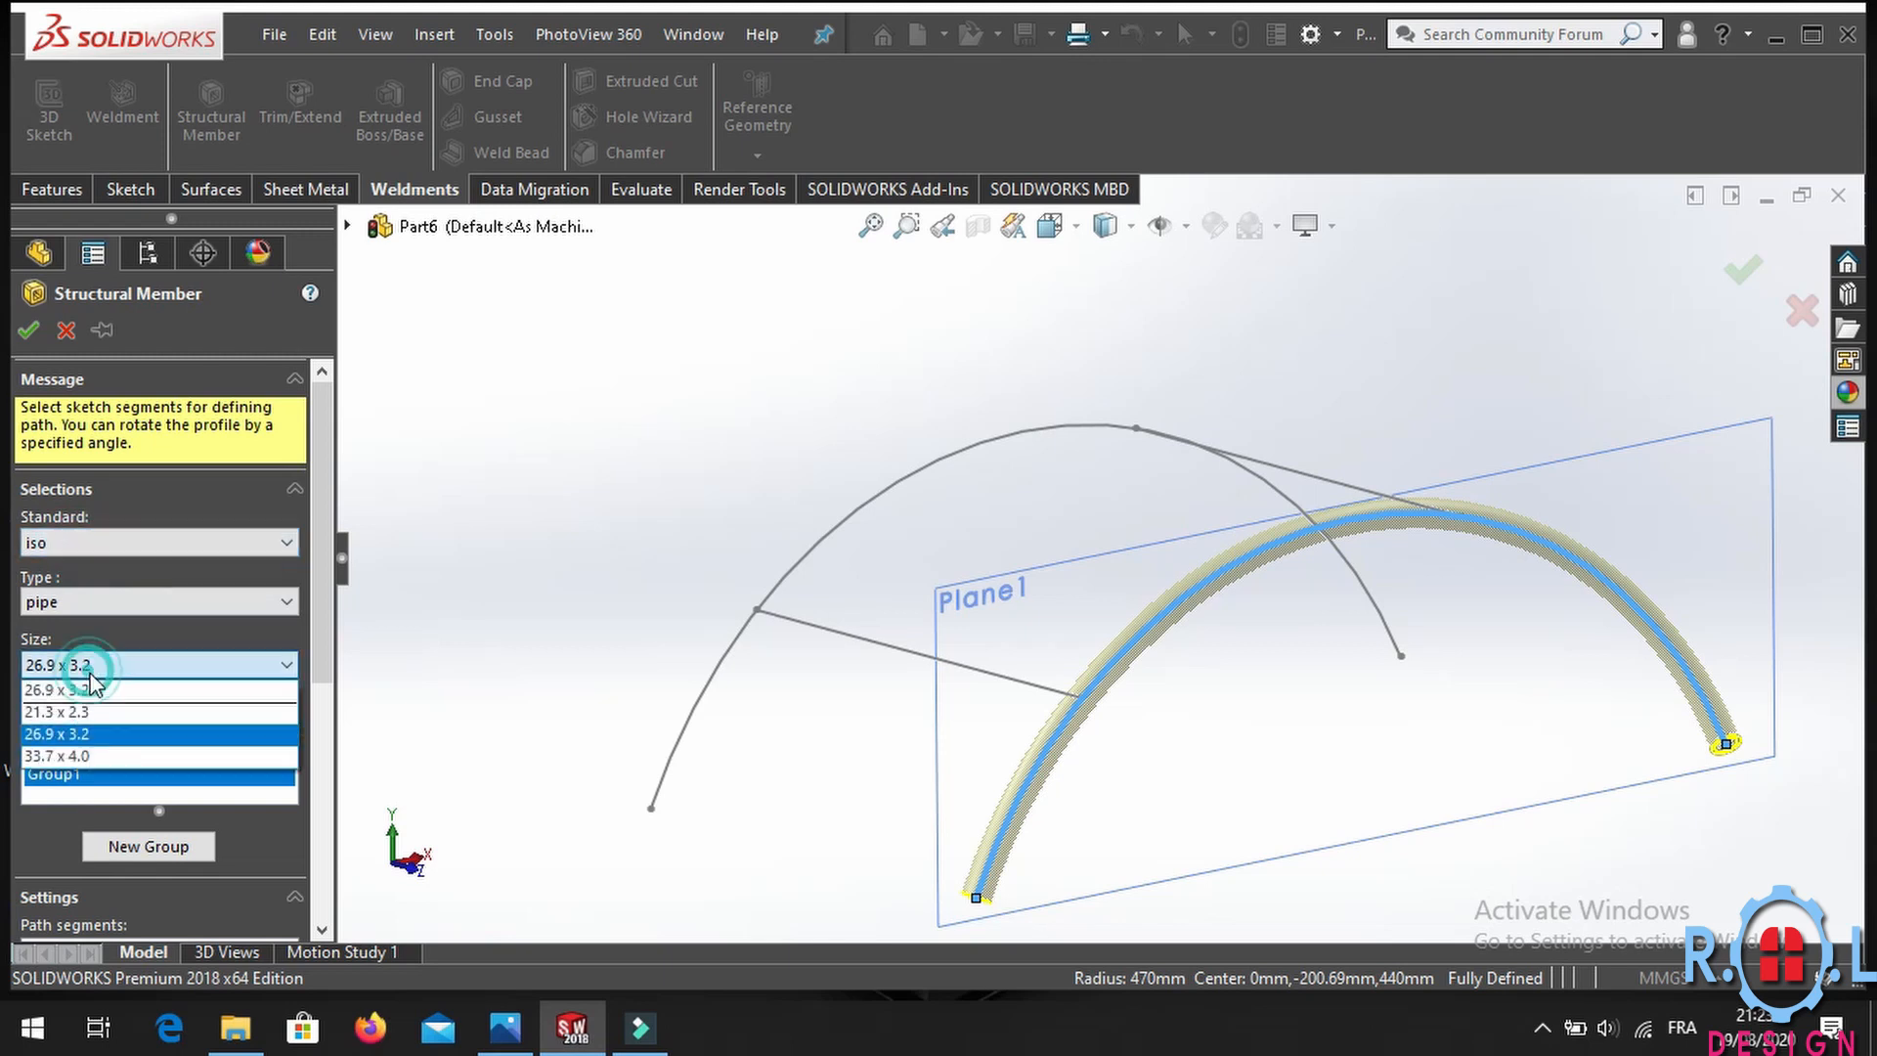
left_click(73, 735)
left_click(1384, 696)
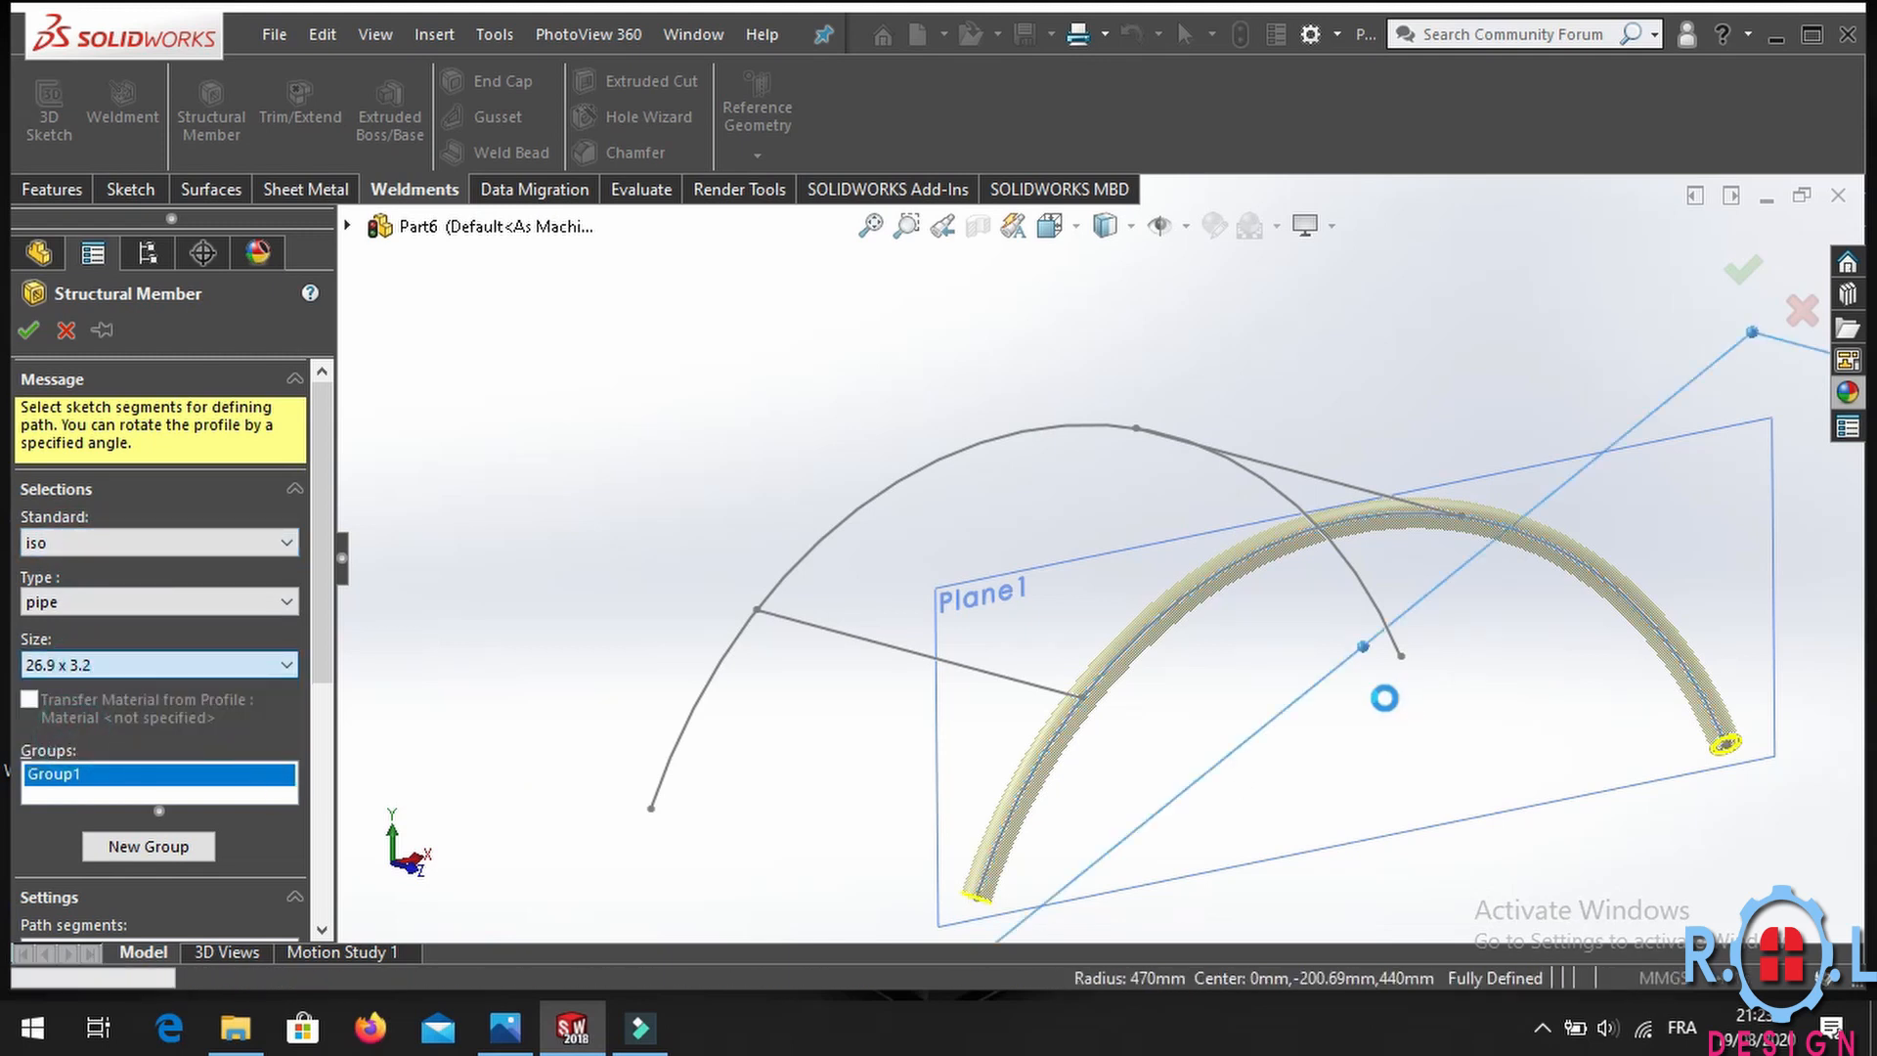
Add separate groups for the rear arc and each of the two connecting lines, and create the pipe structural member.
left_click(164, 847)
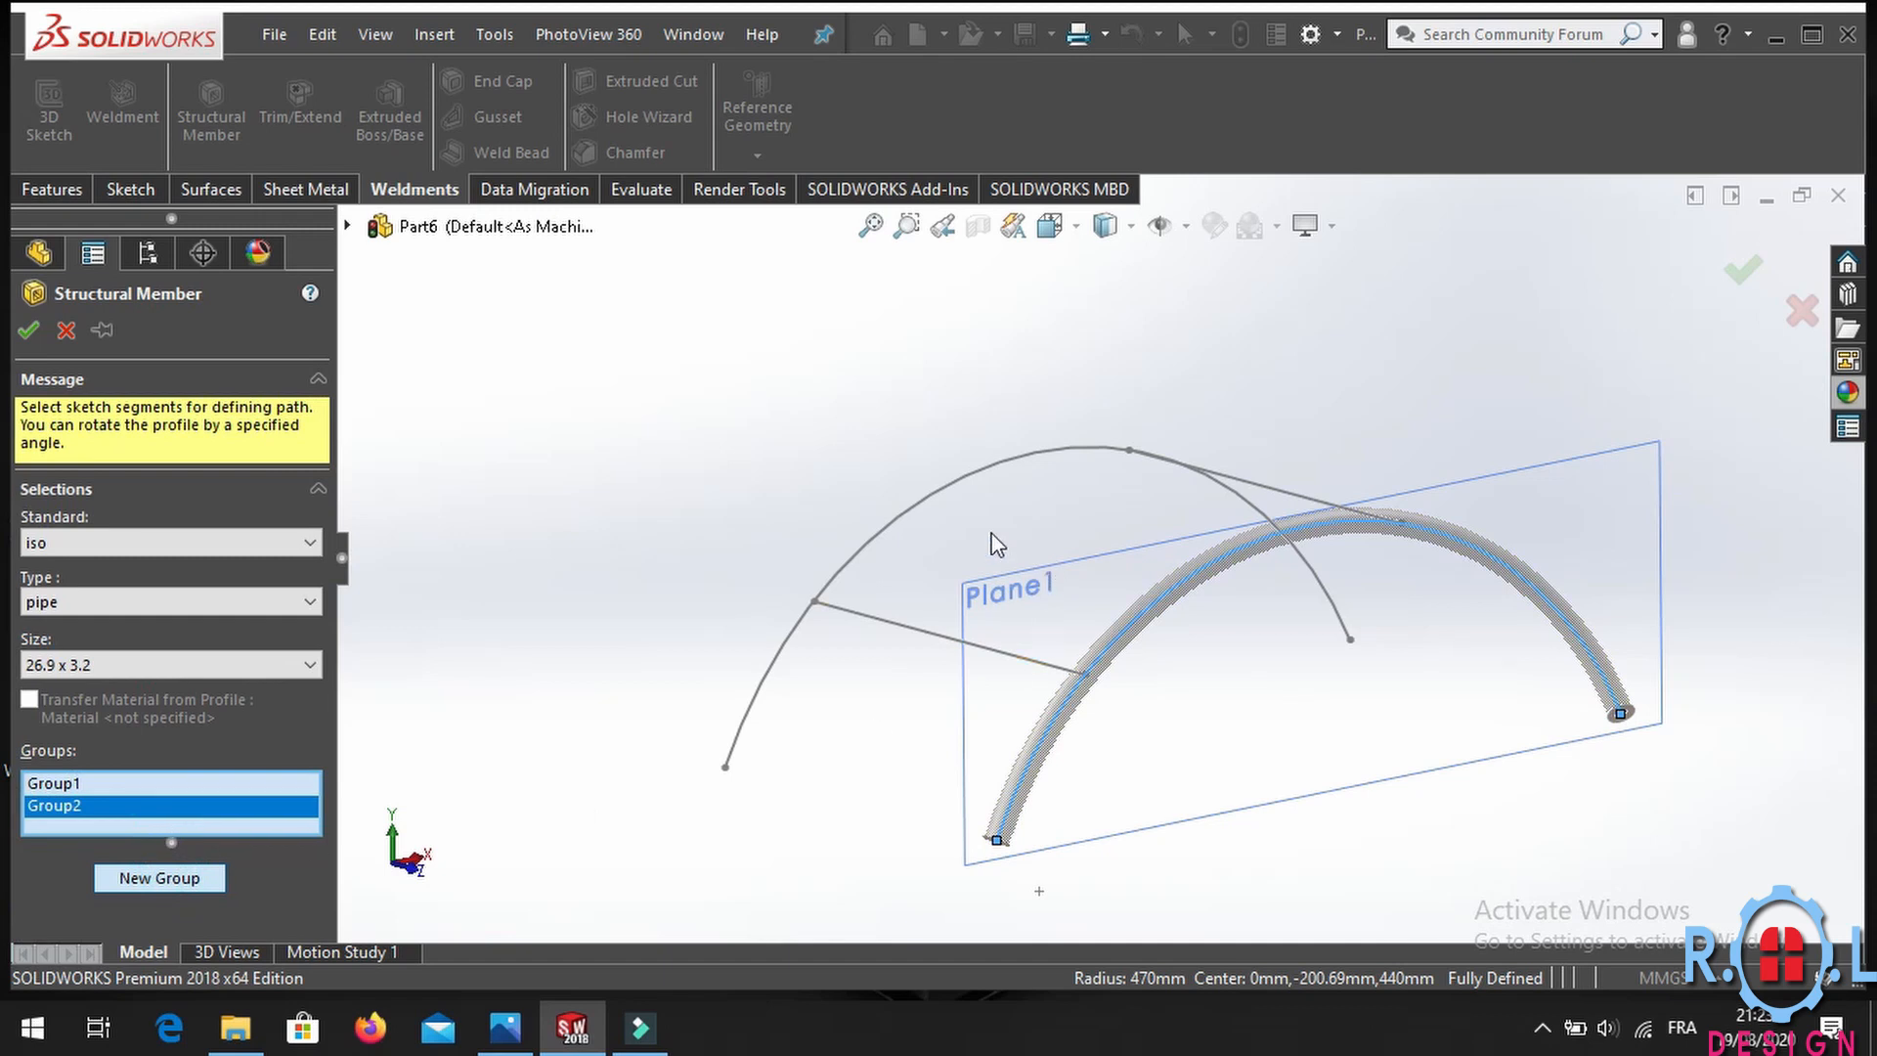
left_click(919, 511)
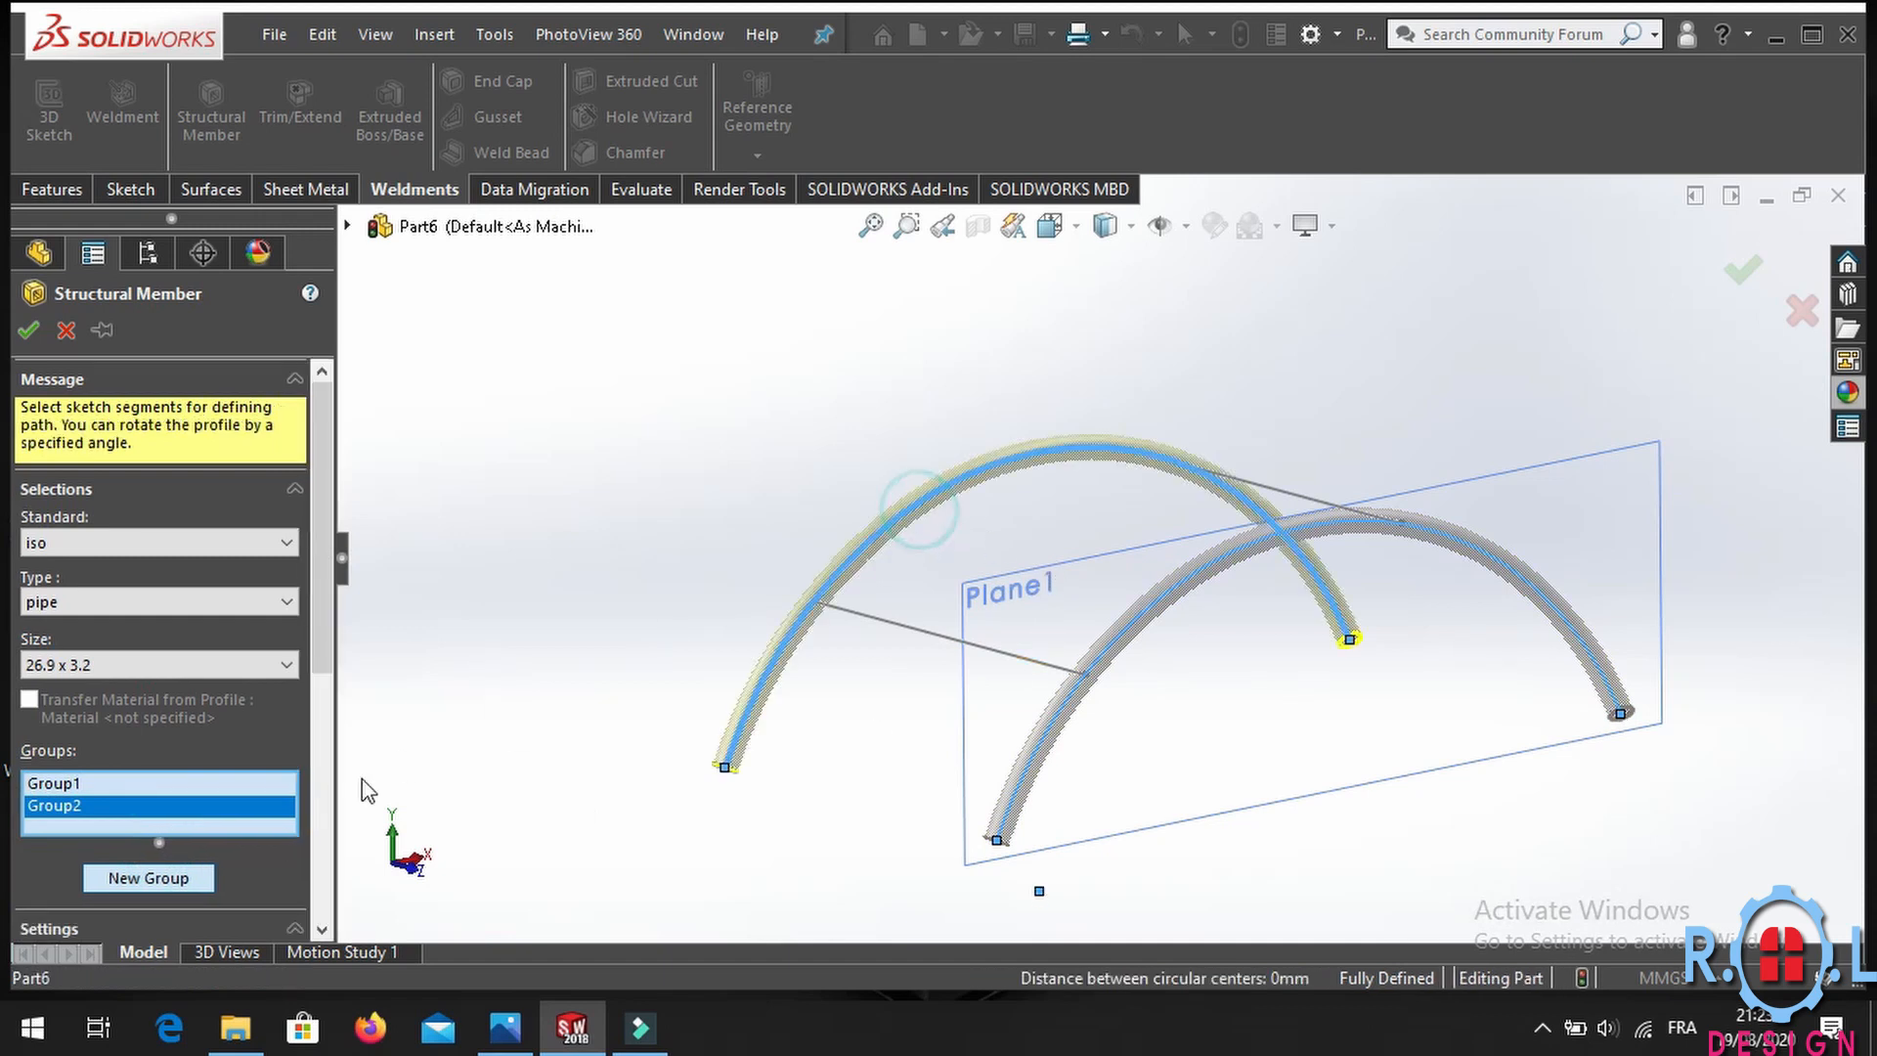
left_click(164, 878)
left_click(907, 635)
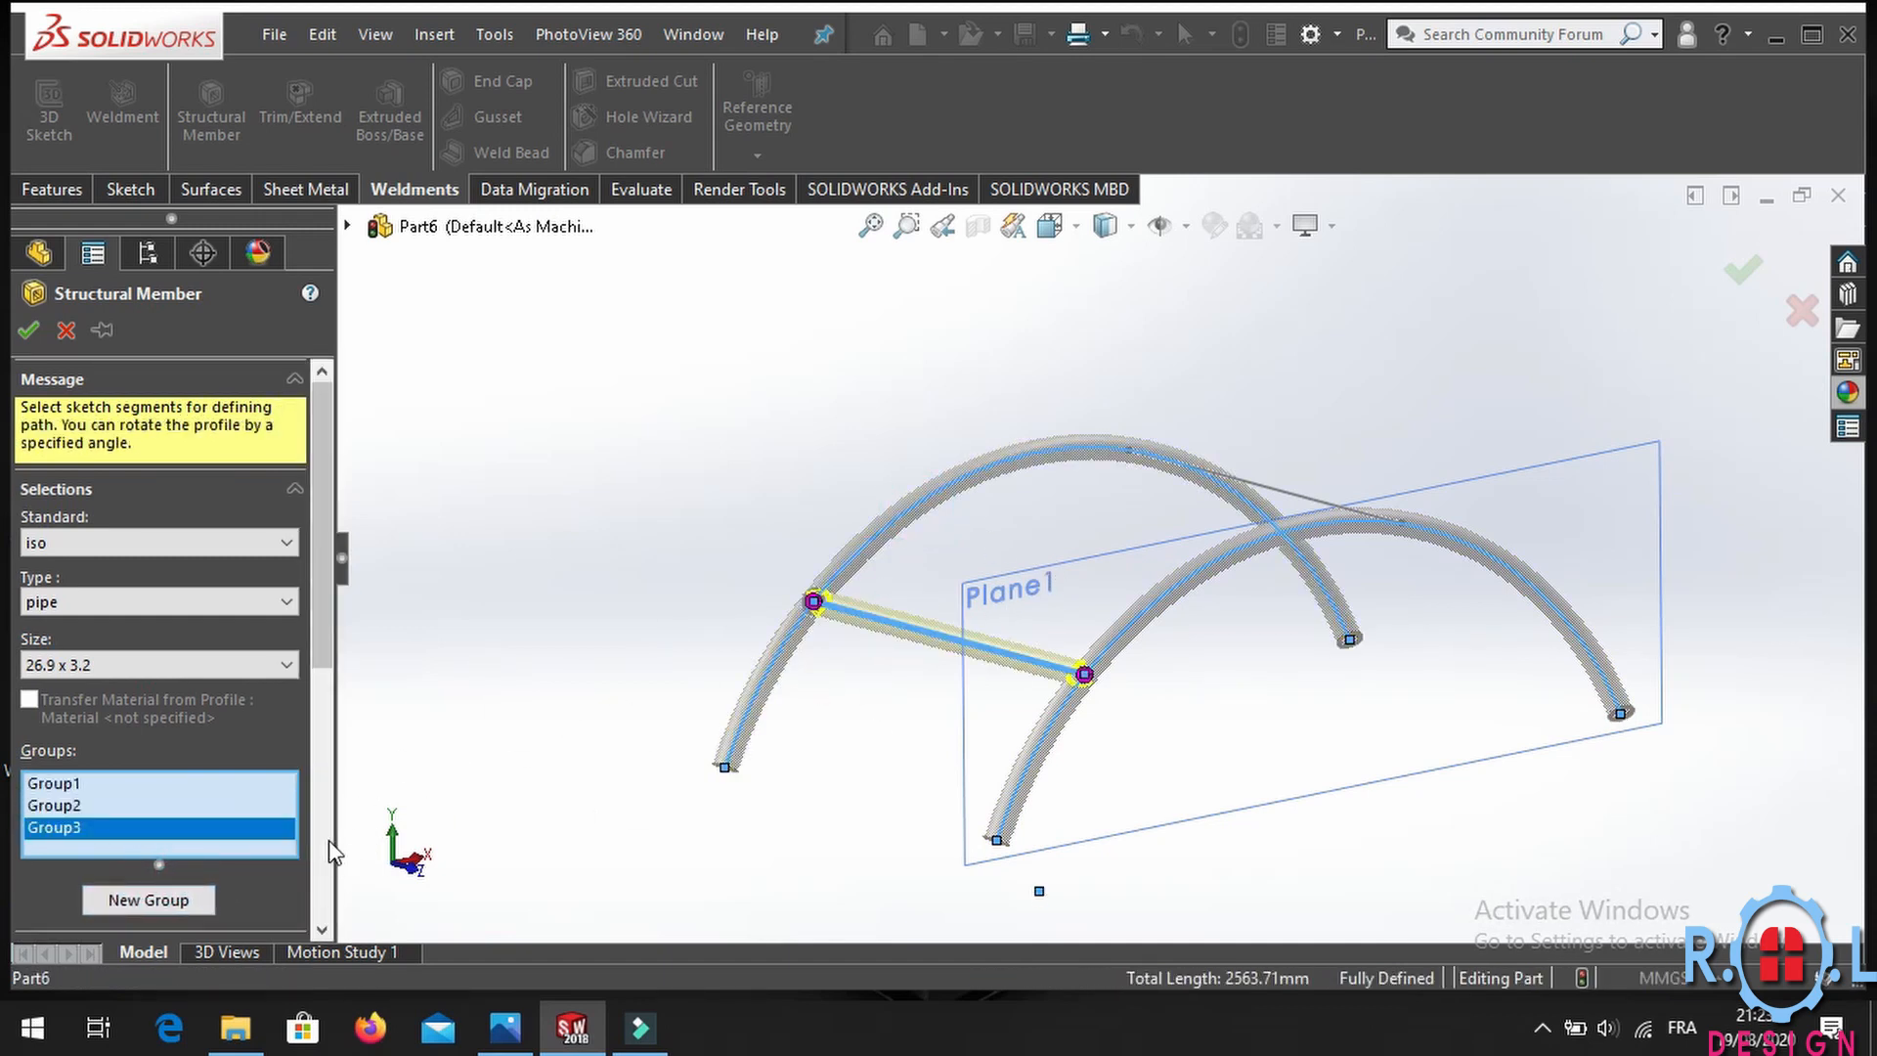
left_click(184, 899)
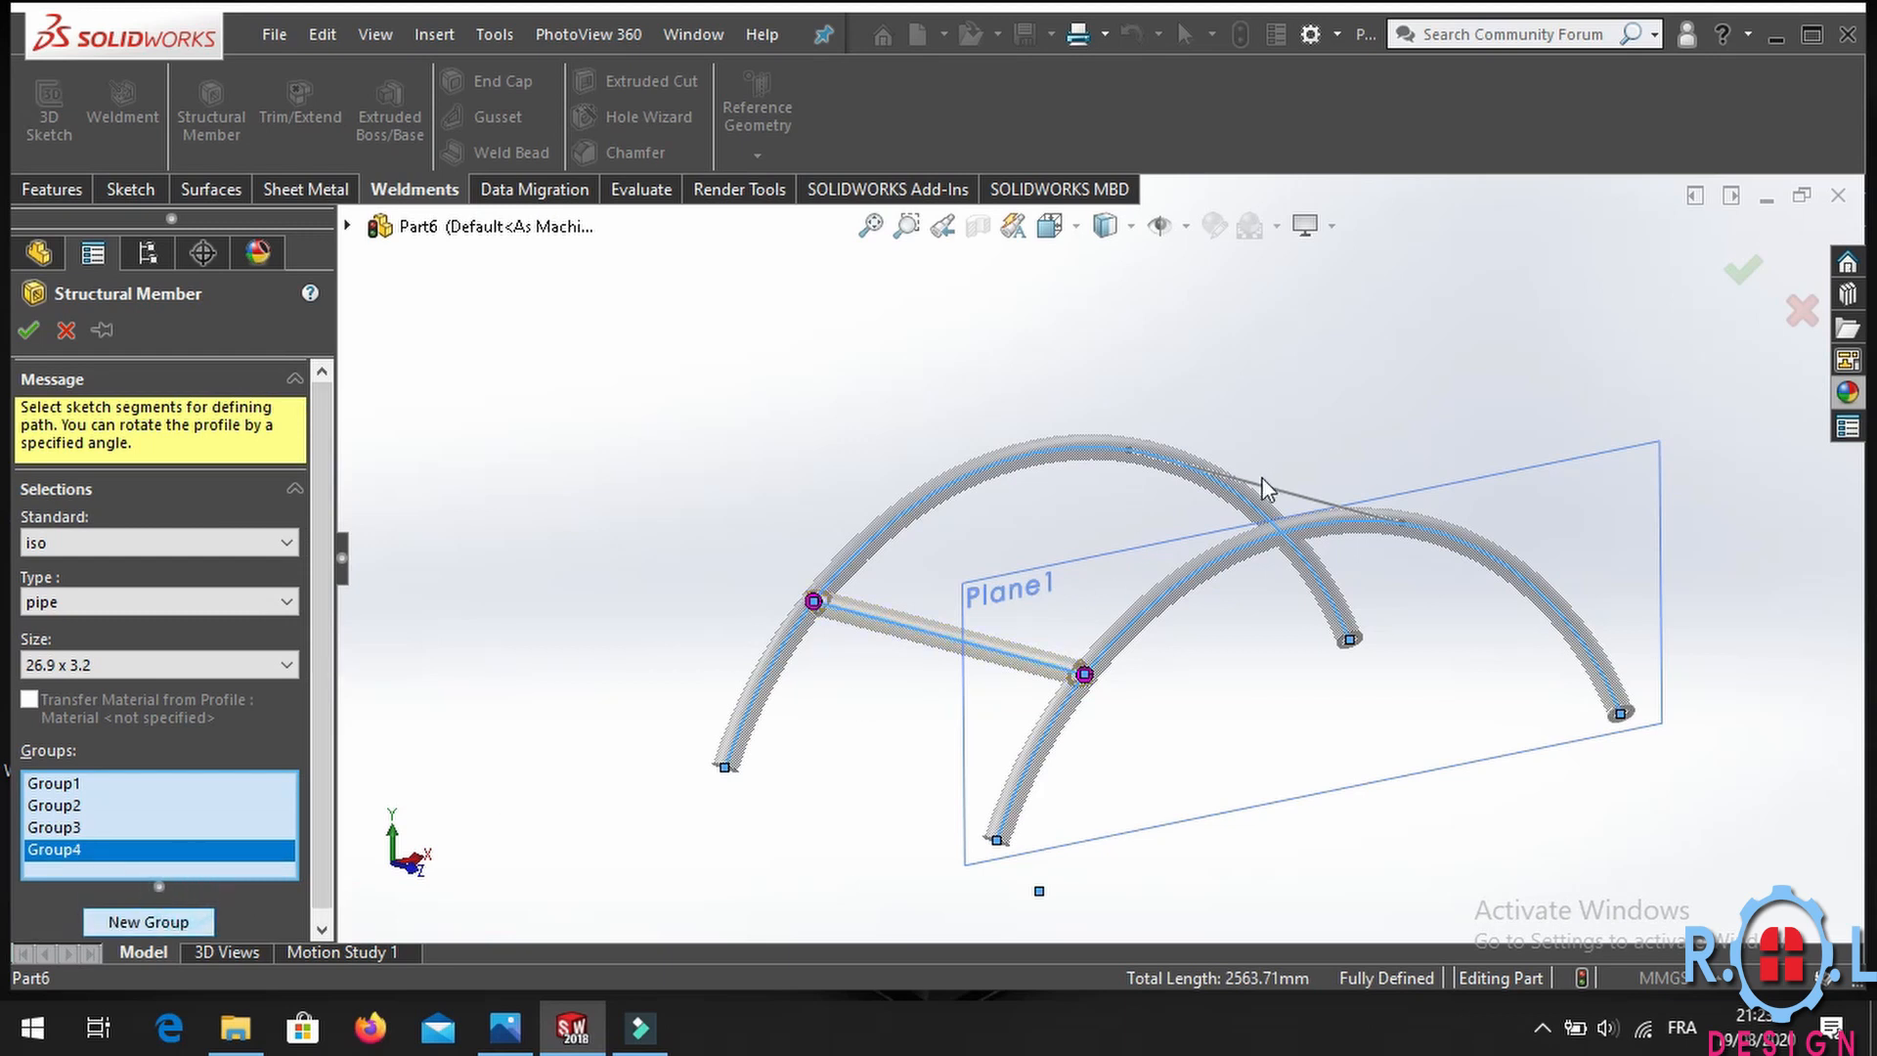
left_click(1262, 487)
left_click(22, 336)
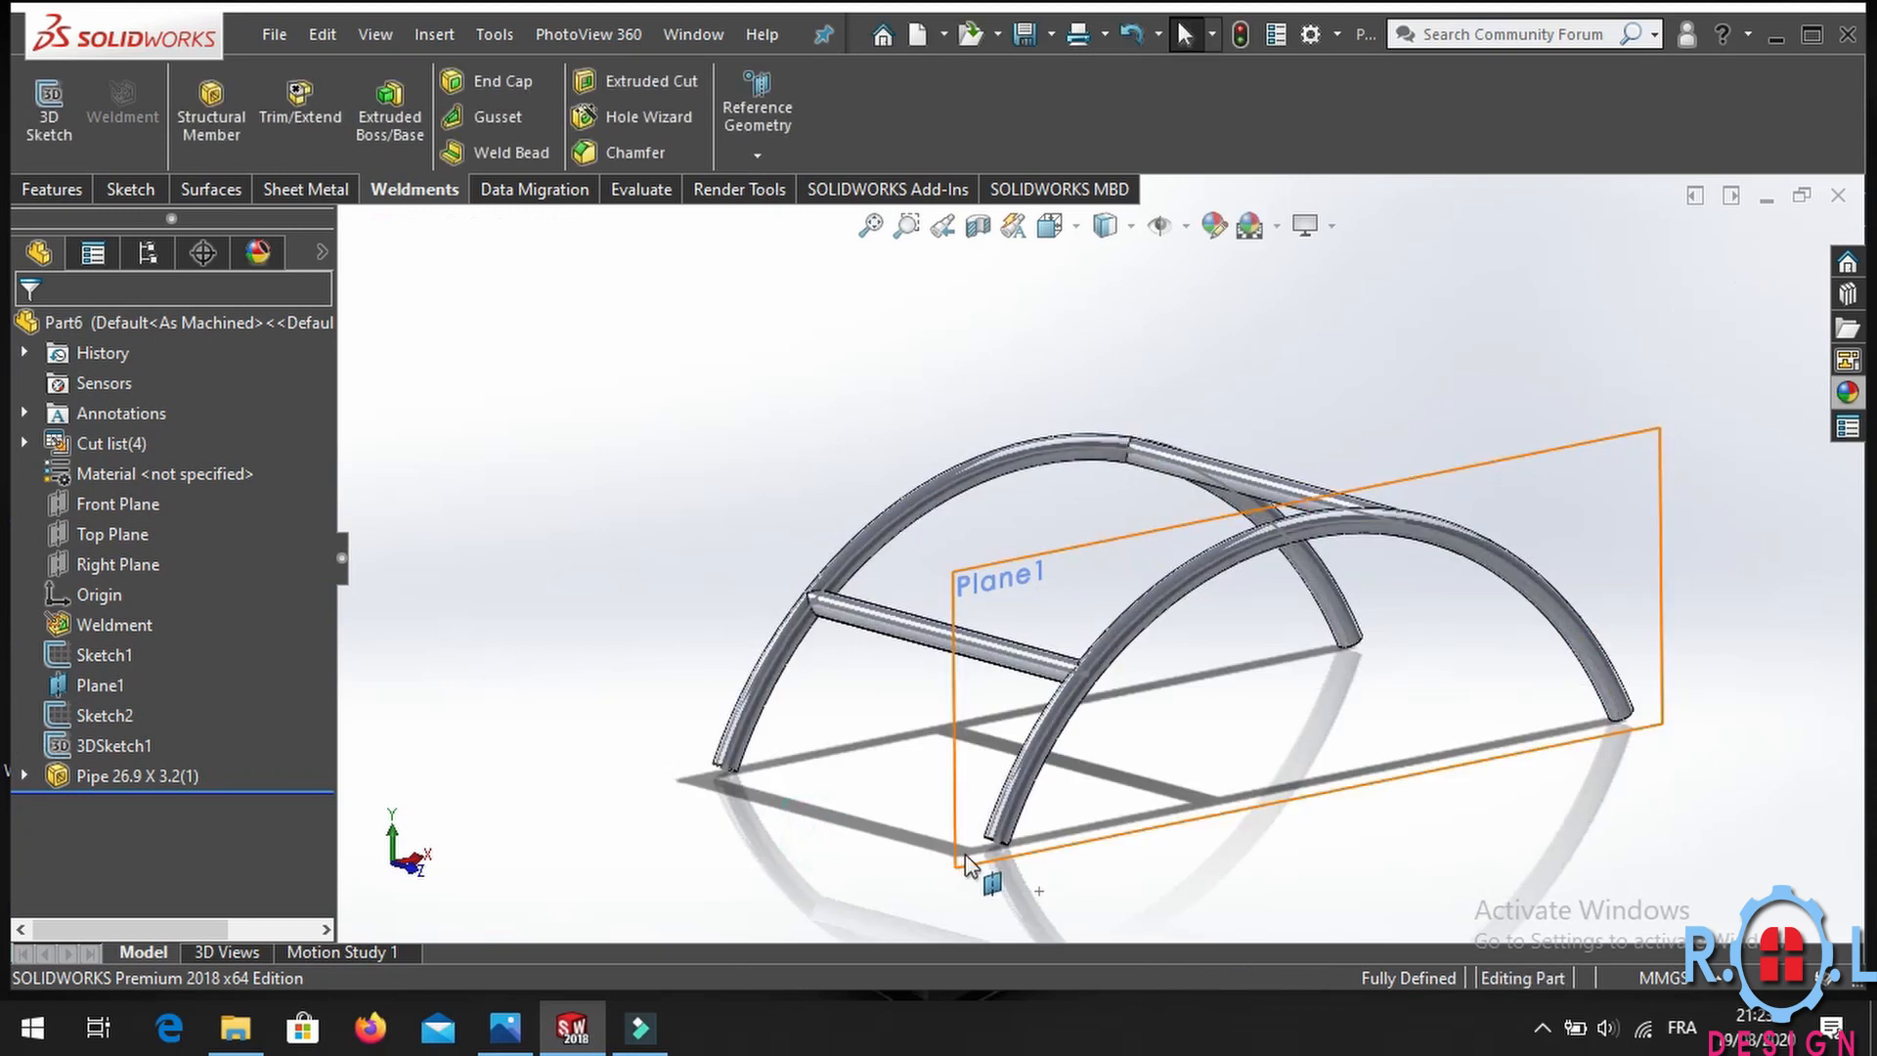
Start a sketch on the front arc pipe's left end face and convert its inner and outer circular edges.
scroll(978, 867, "down", 8)
scroll(997, 712, "down", 7)
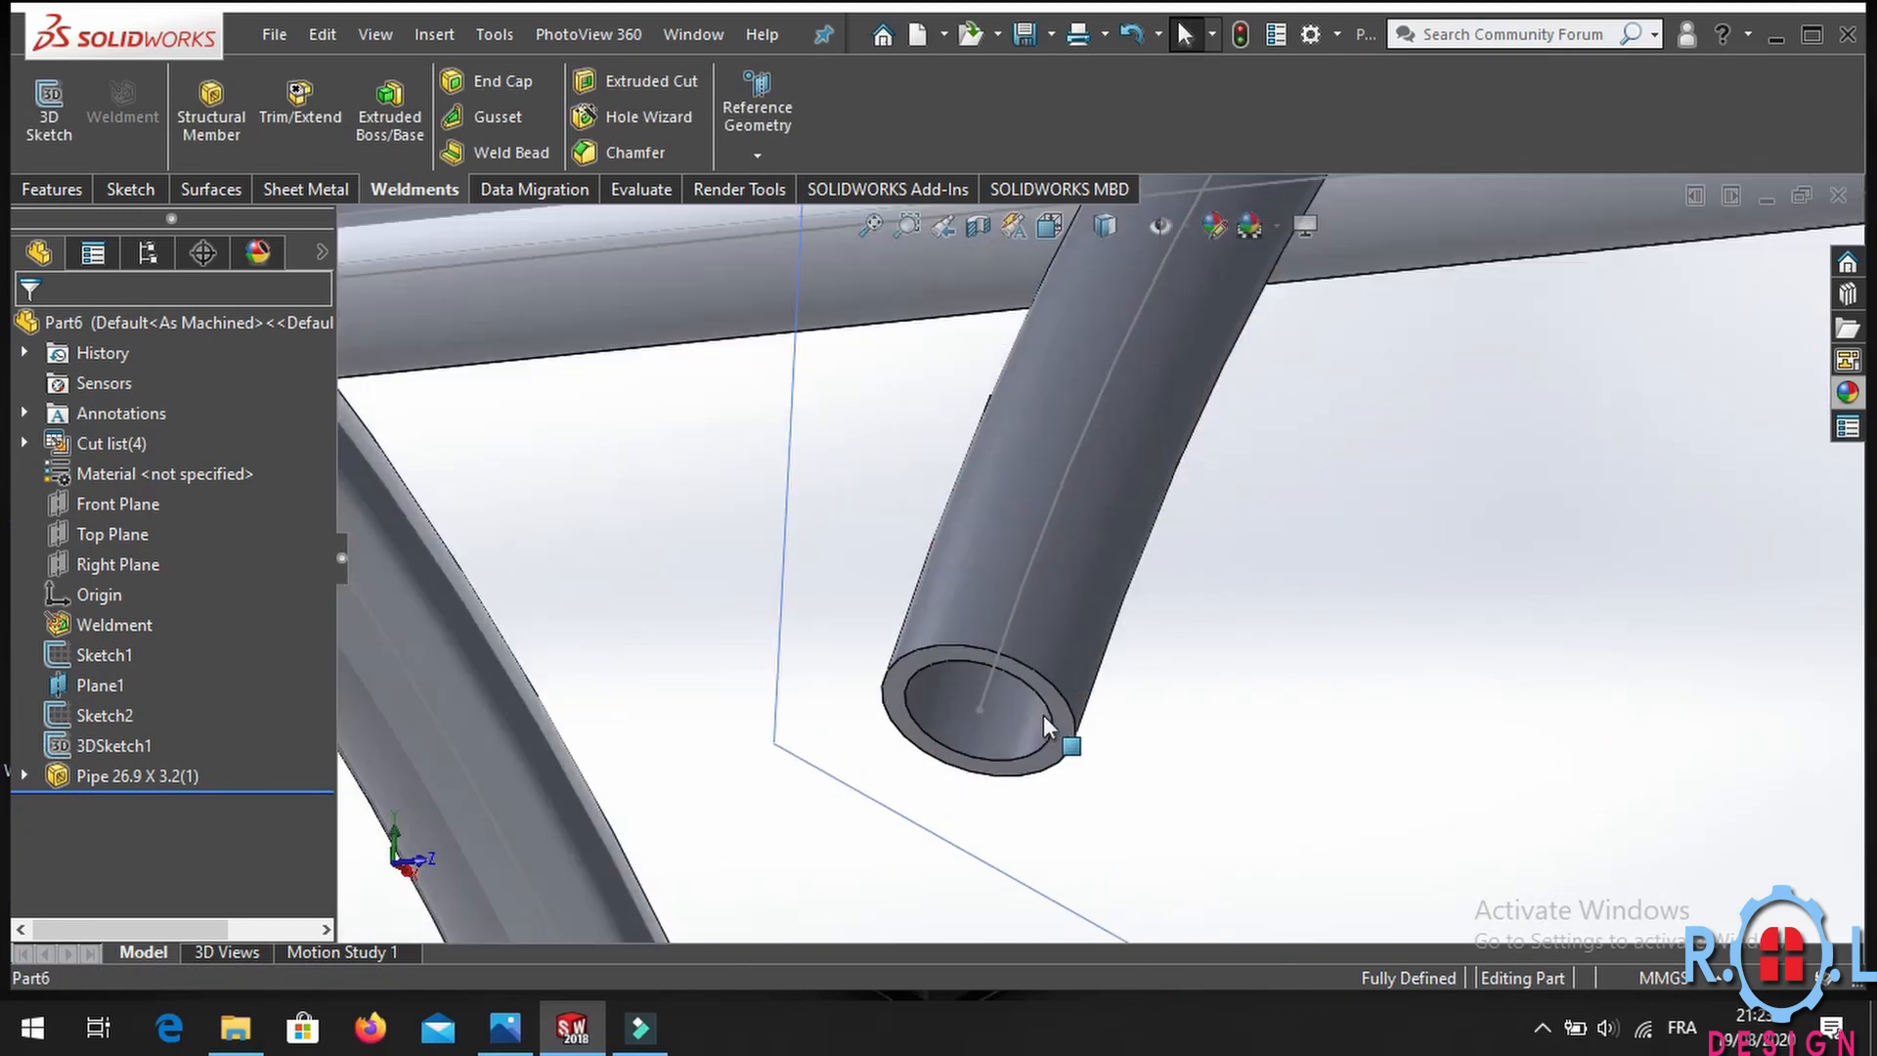
left_click(1125, 649)
left_click(1177, 577)
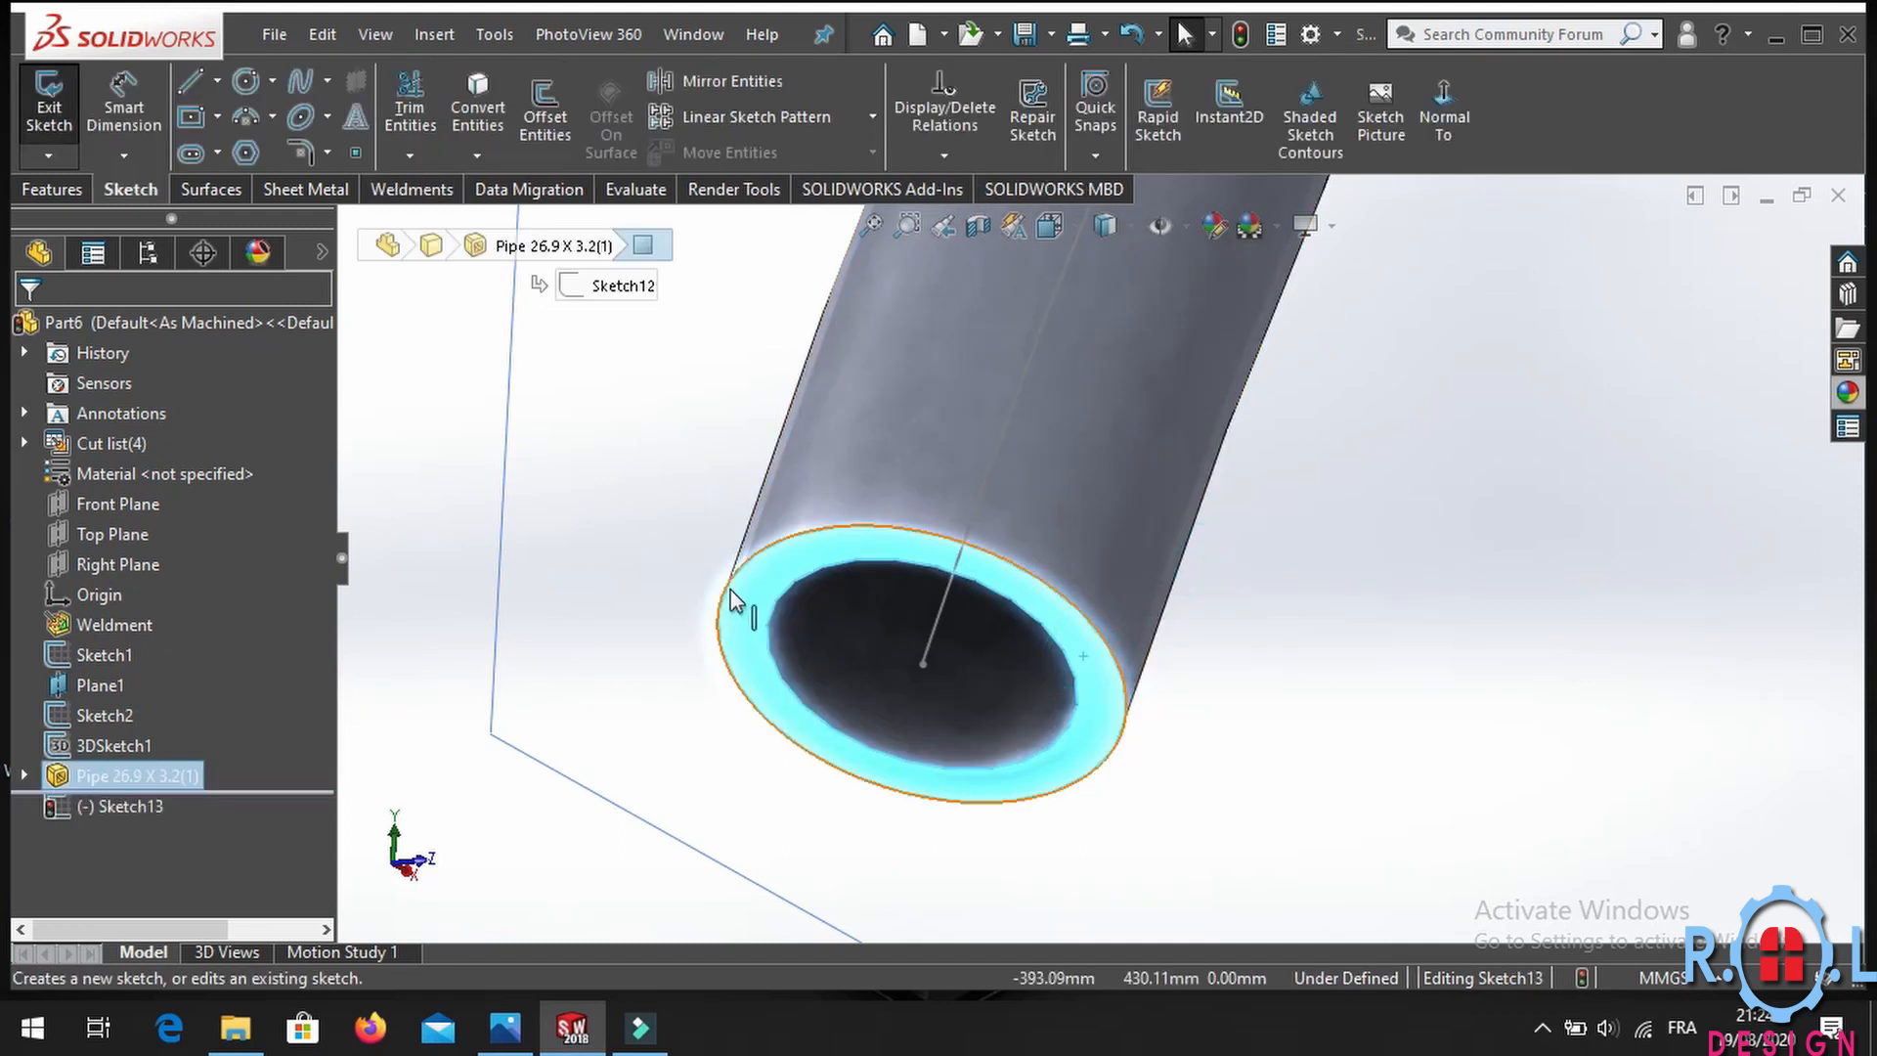
left_click(486, 79)
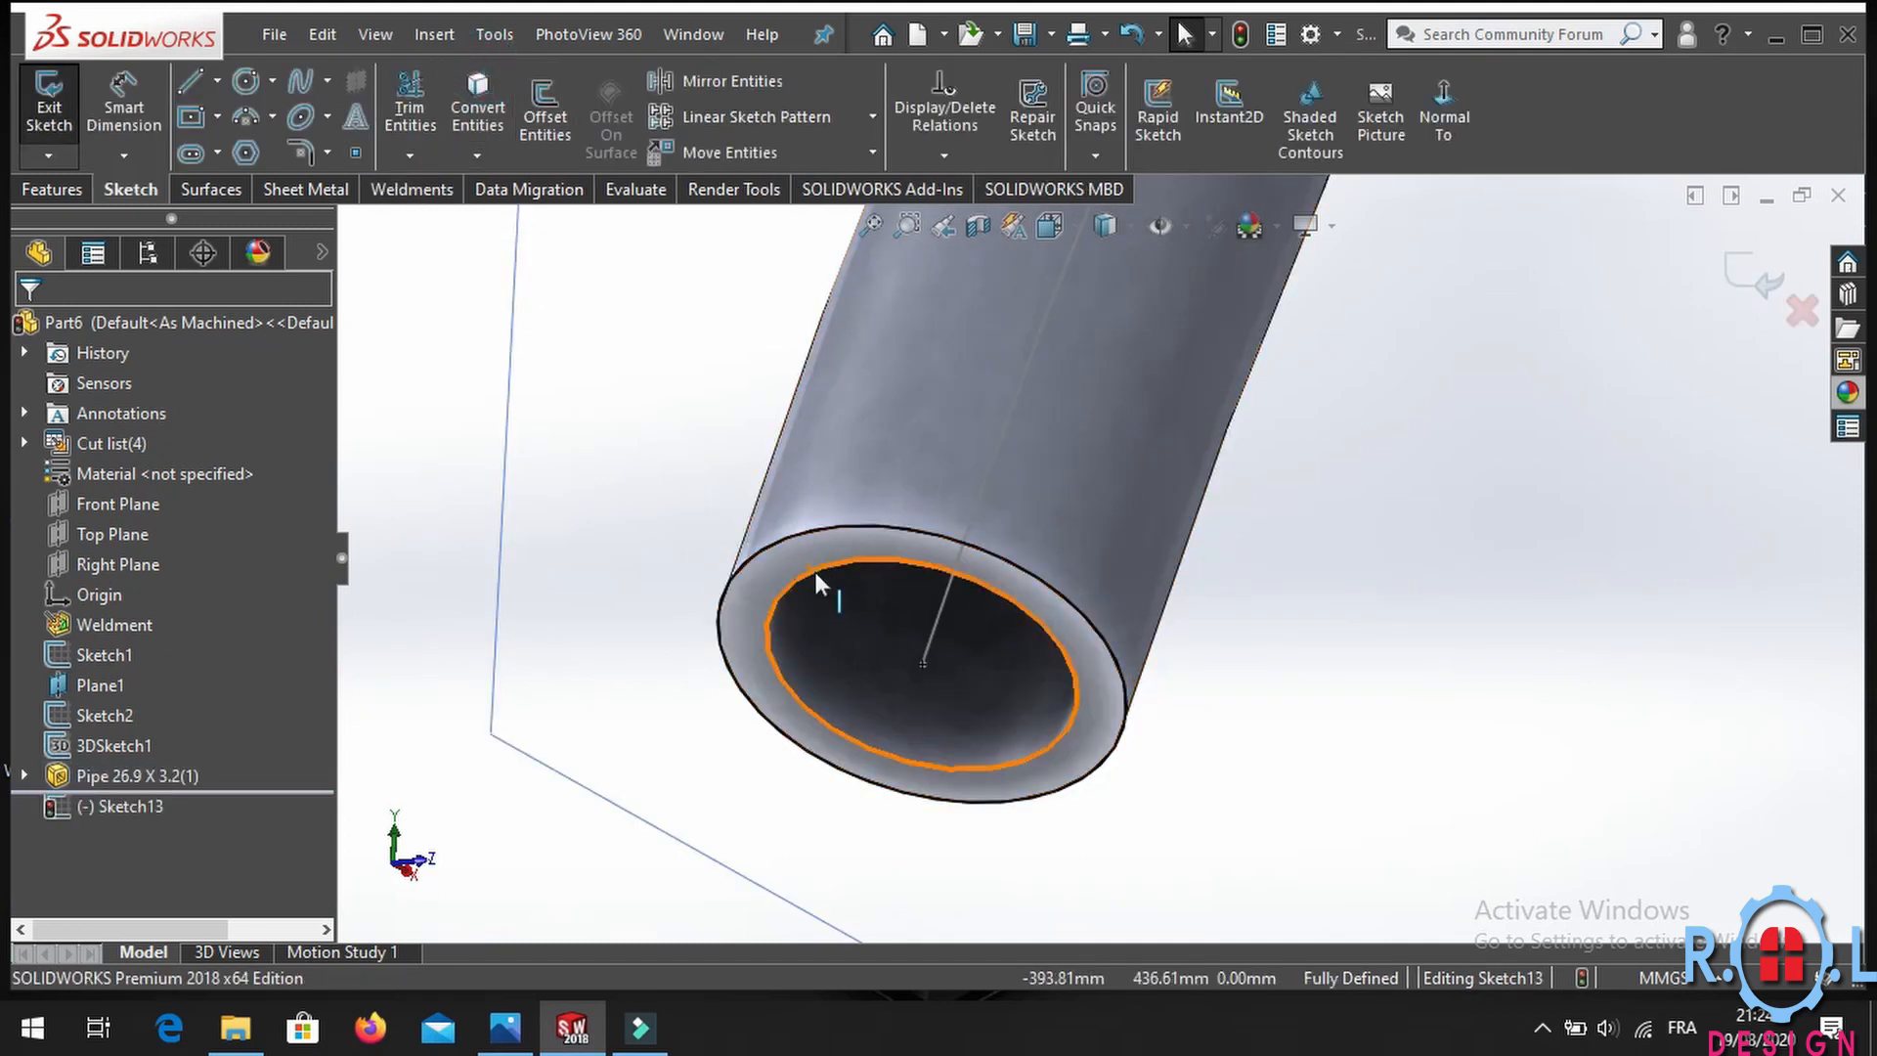
Extrude the converted ring profile 10 mm outward from the pipe end as a separate body, without merging the result.
left_click(41, 192)
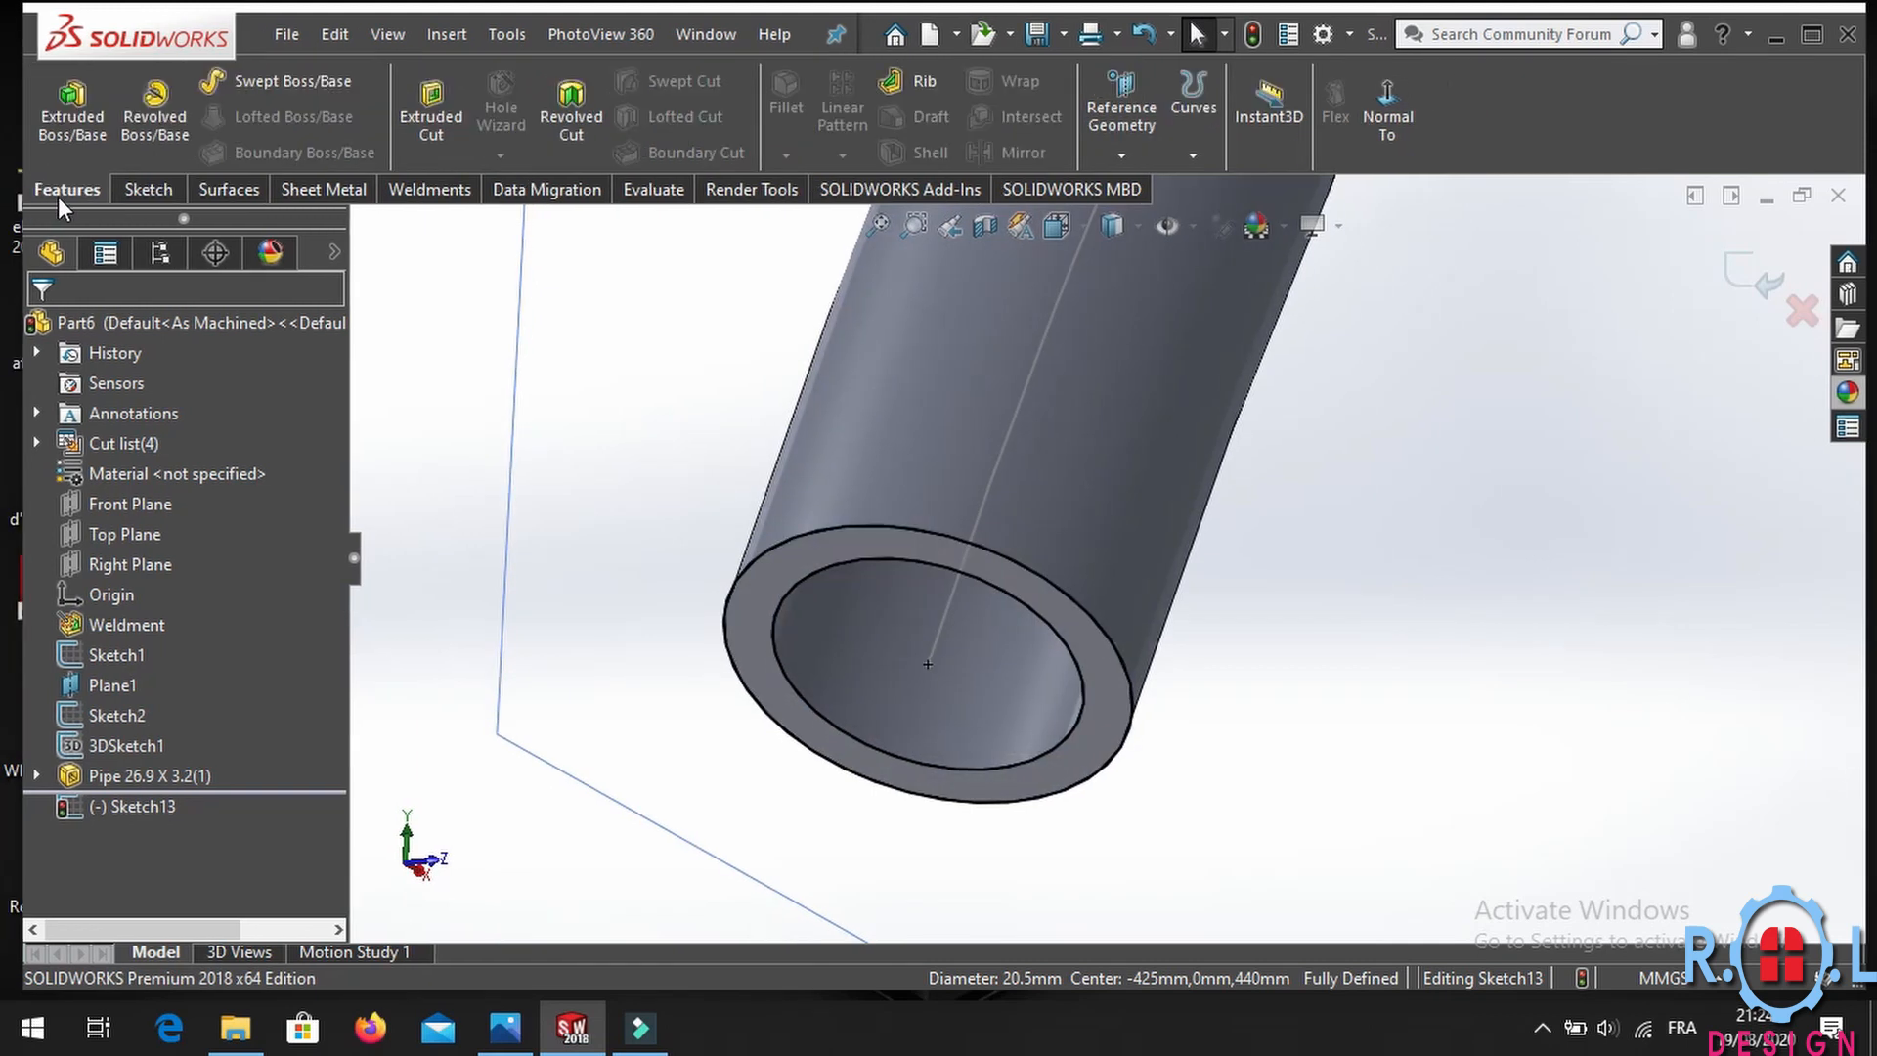
left_click(1814, 39)
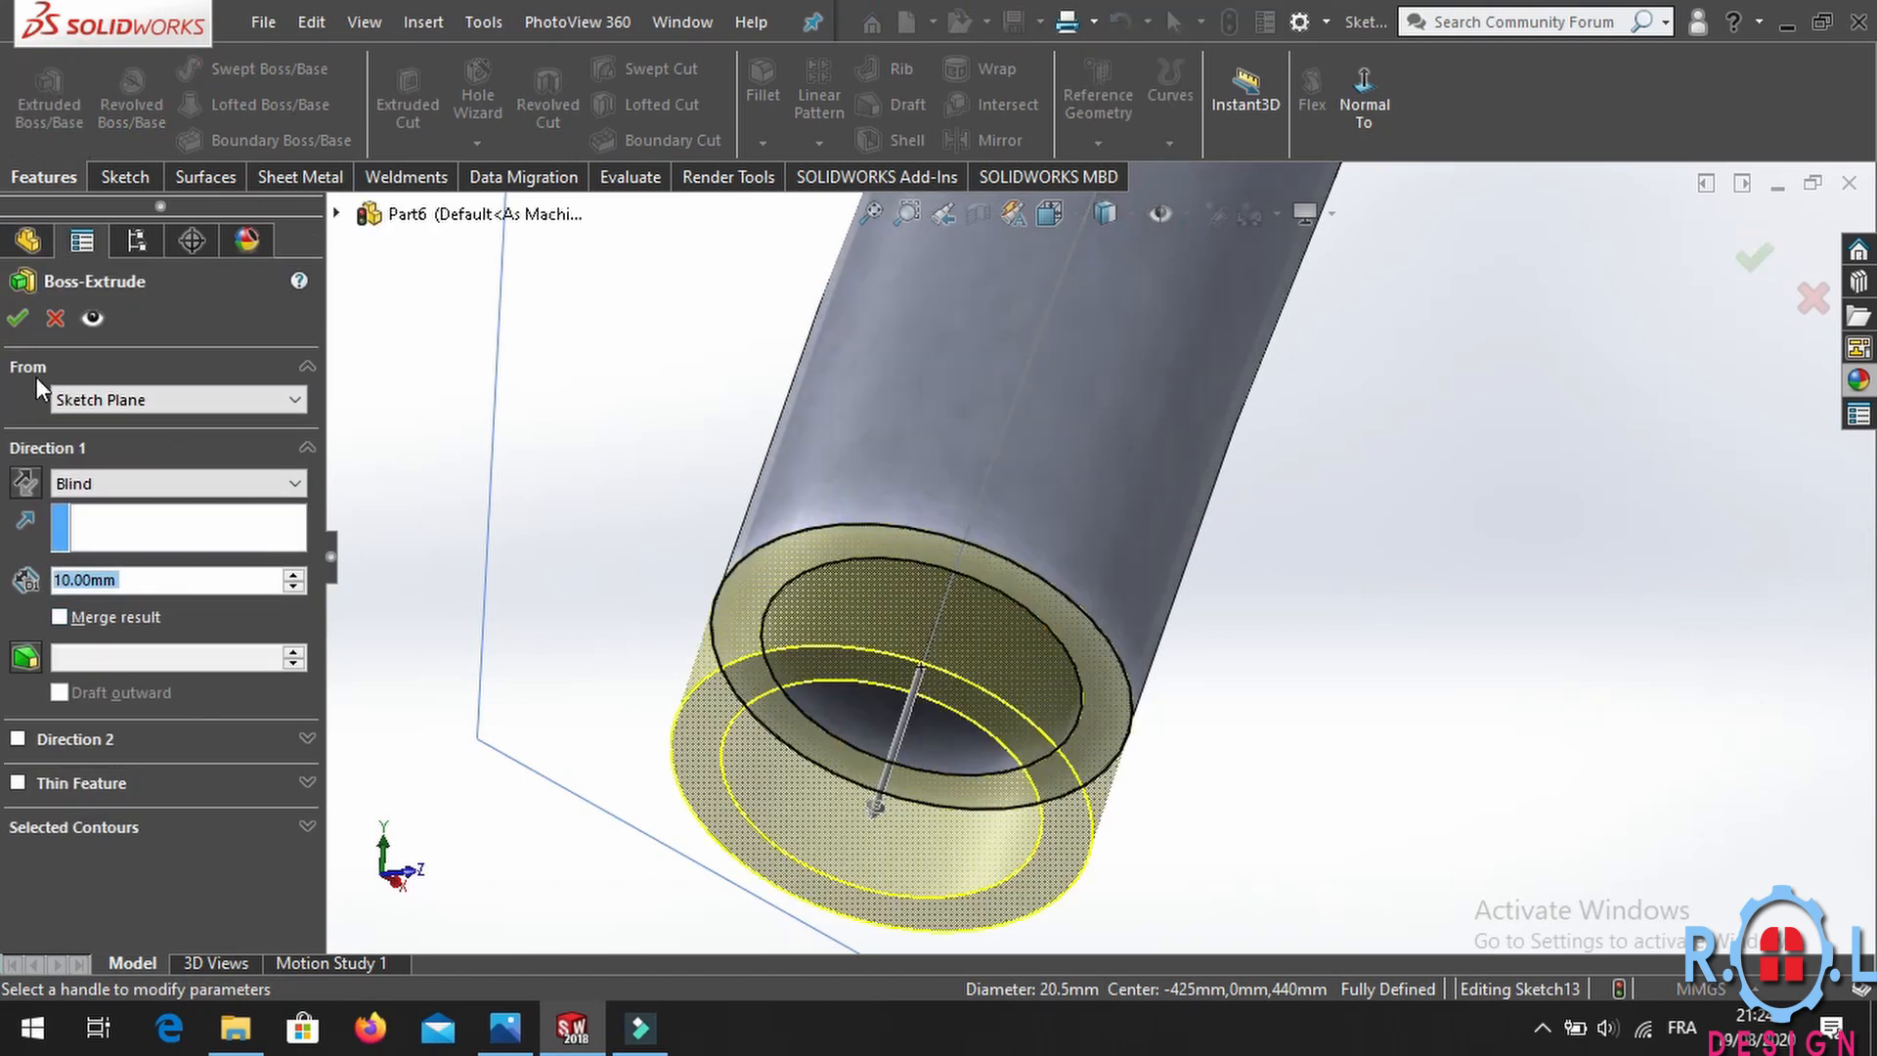
left_click(26, 329)
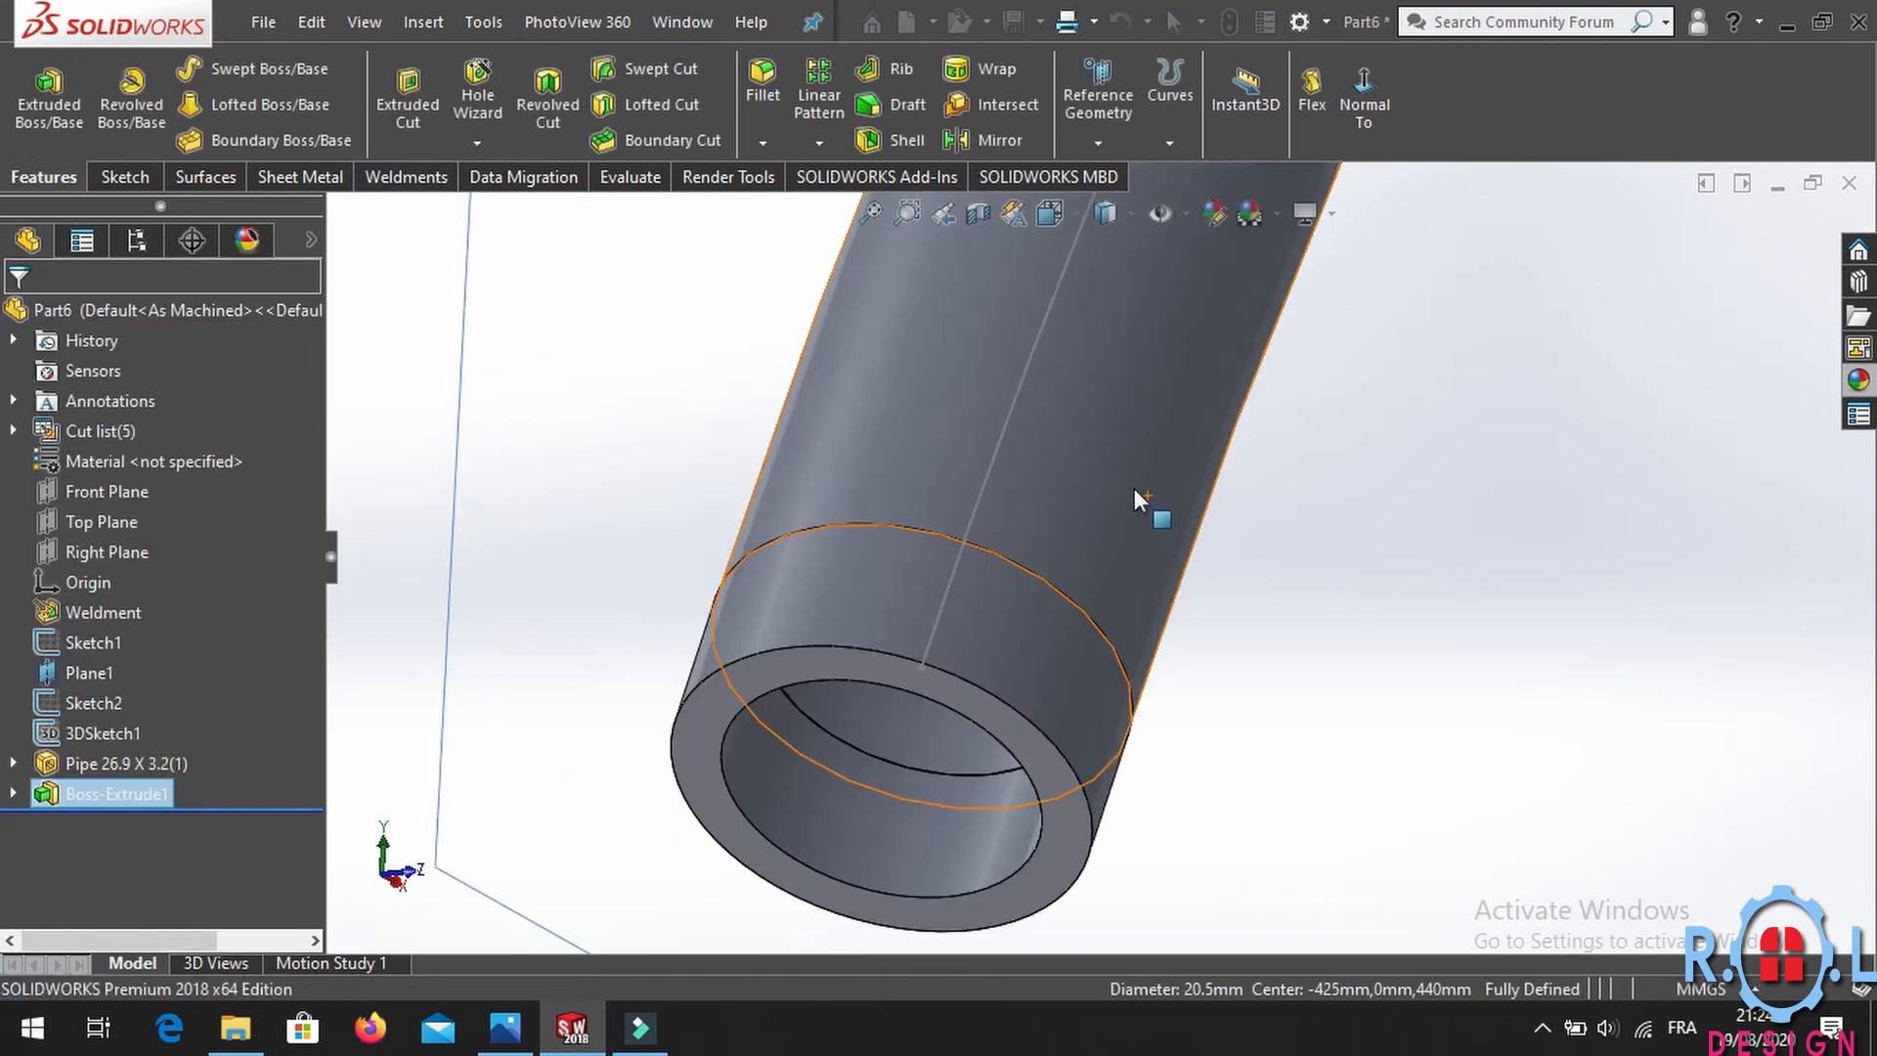
Mirror the extruded pipe-end body about the Right Plane onto the front arc's other end, without merging solids.
scroll(1064, 552, "up", 10)
middle_click_drag(1189, 419, 931, 558)
left_click(782, 636)
middle_click_drag(1263, 576, 1160, 546)
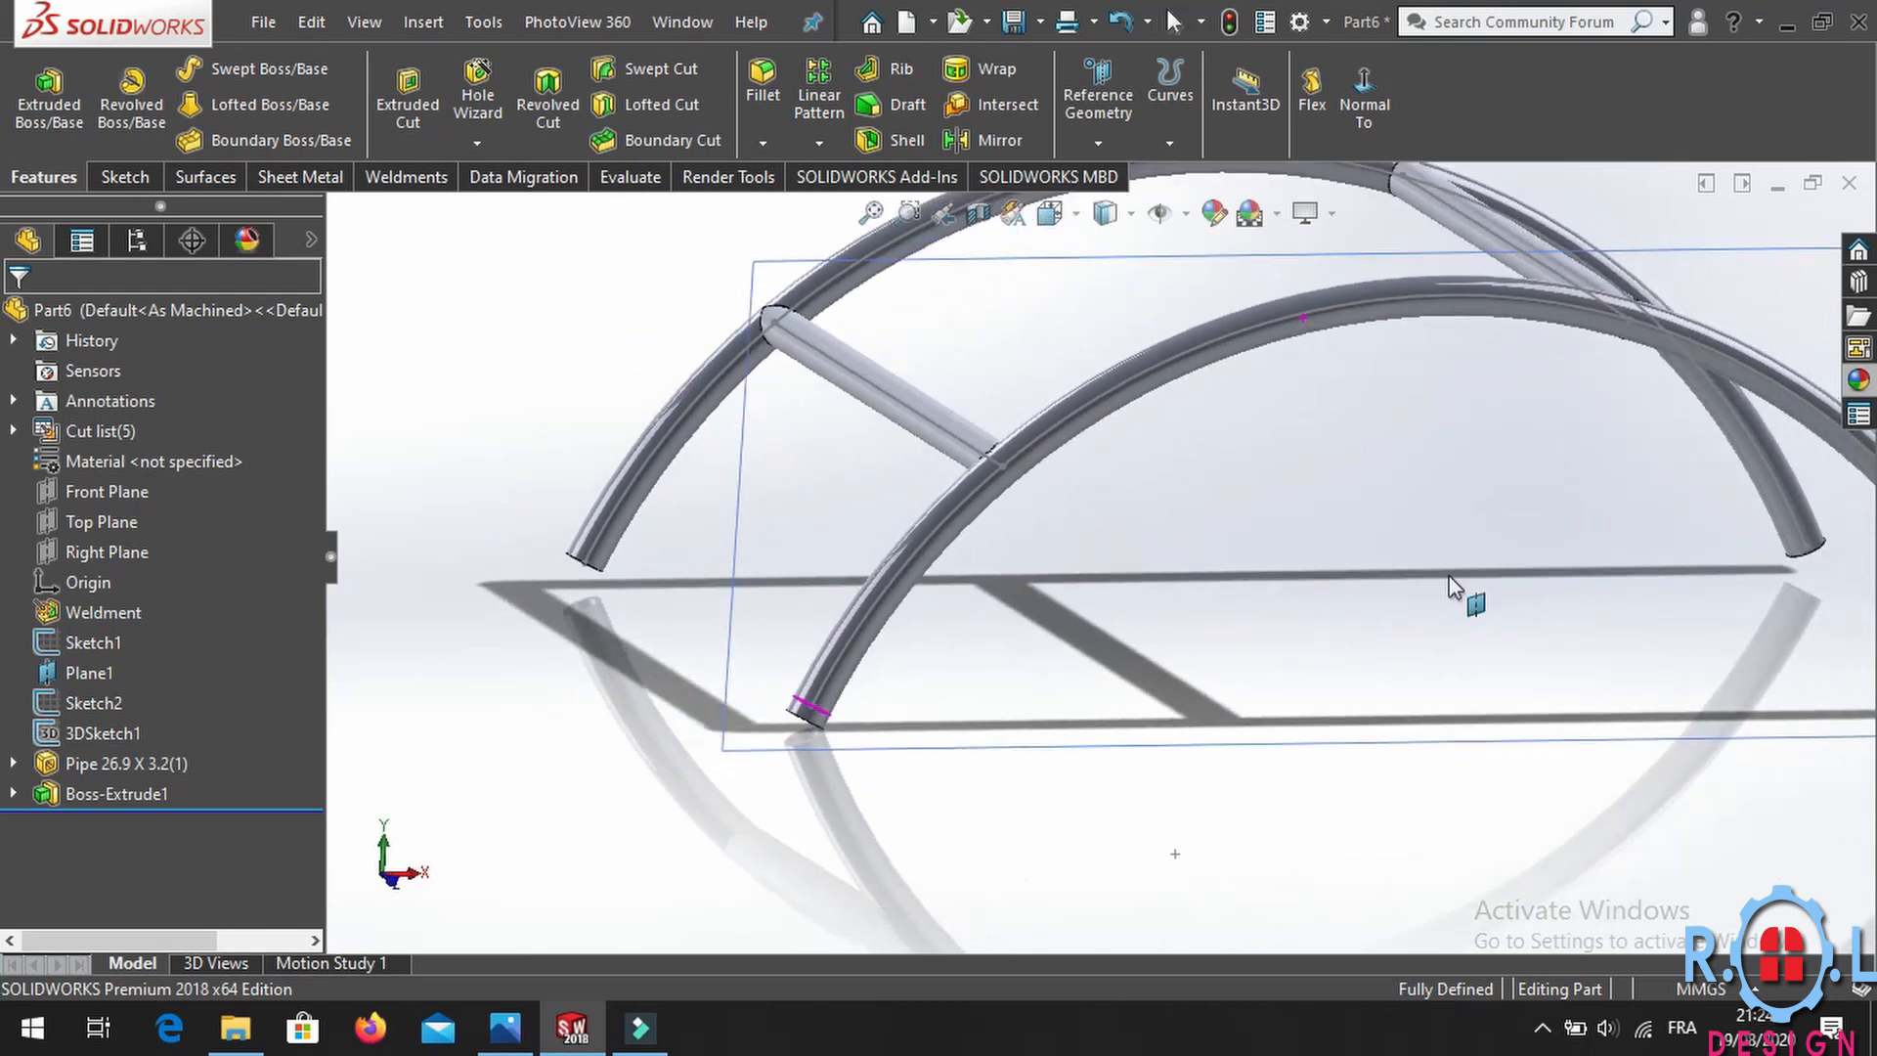
scroll(1385, 590, "up", 5)
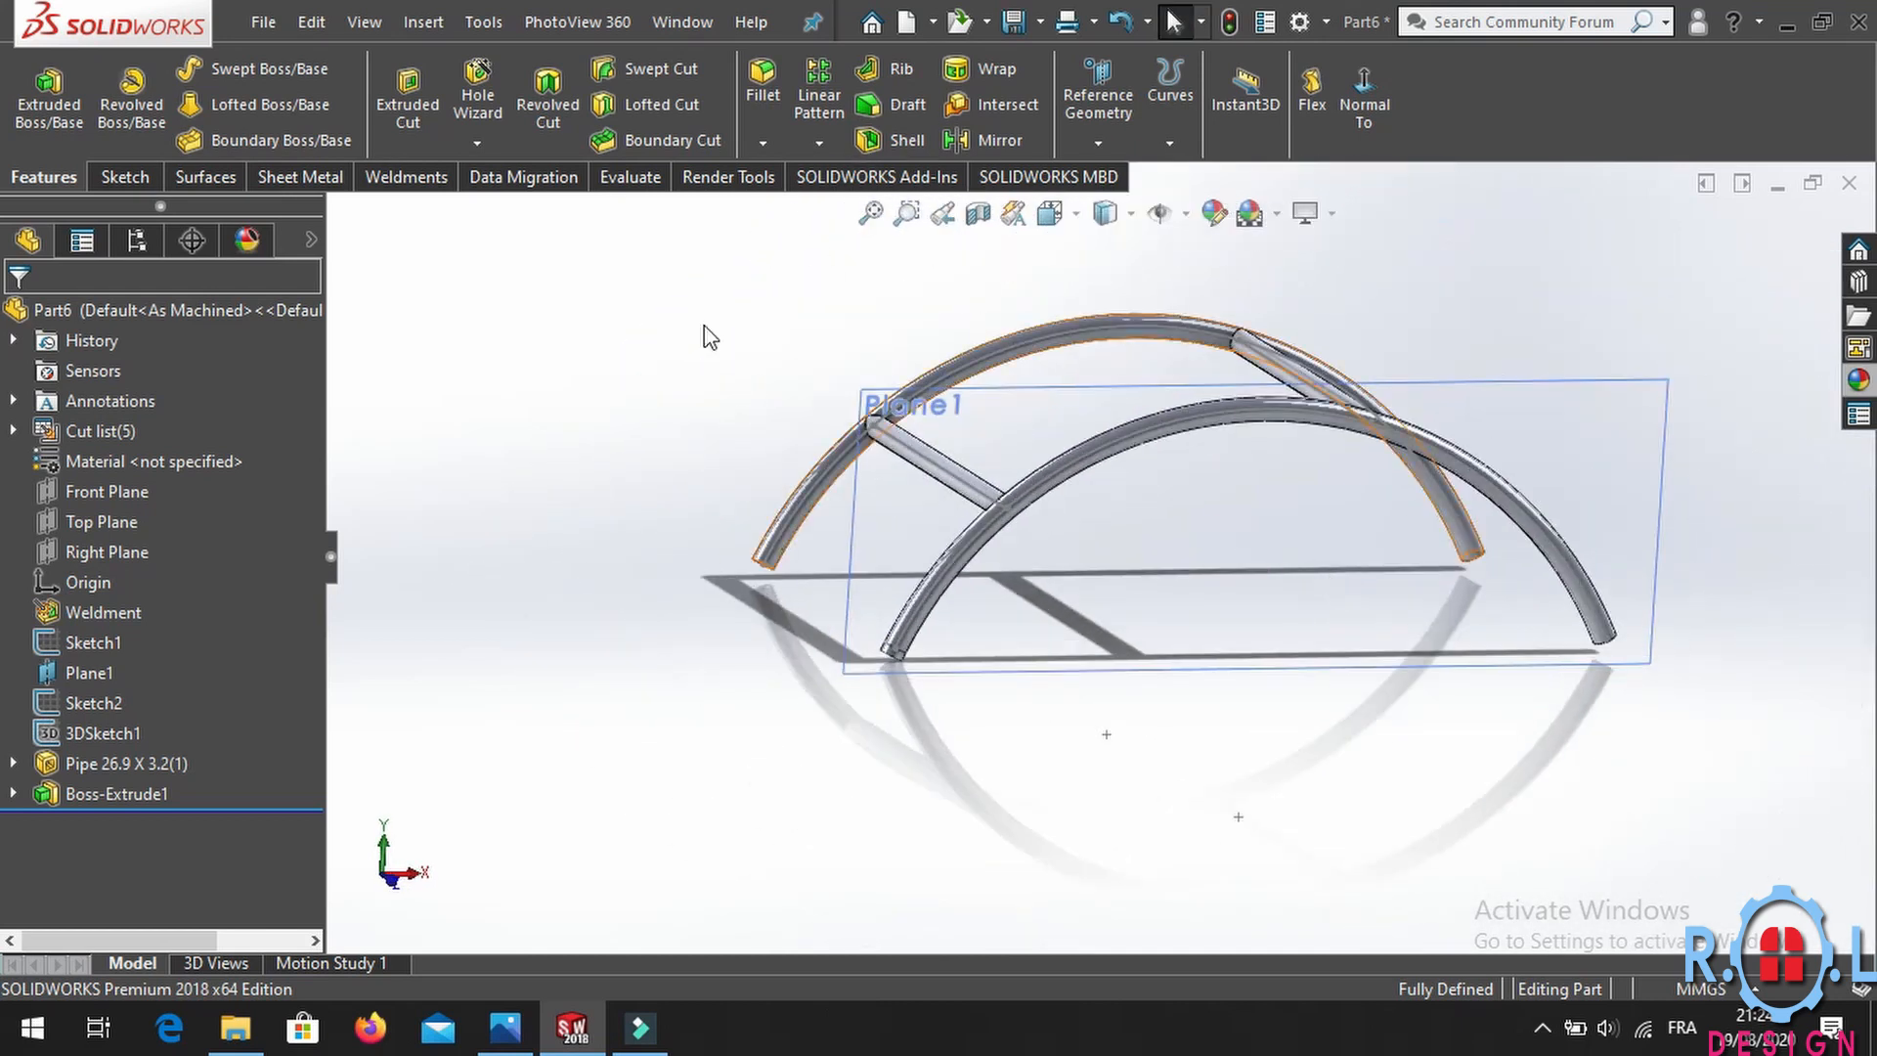
scroll(1189, 443, "down", 3)
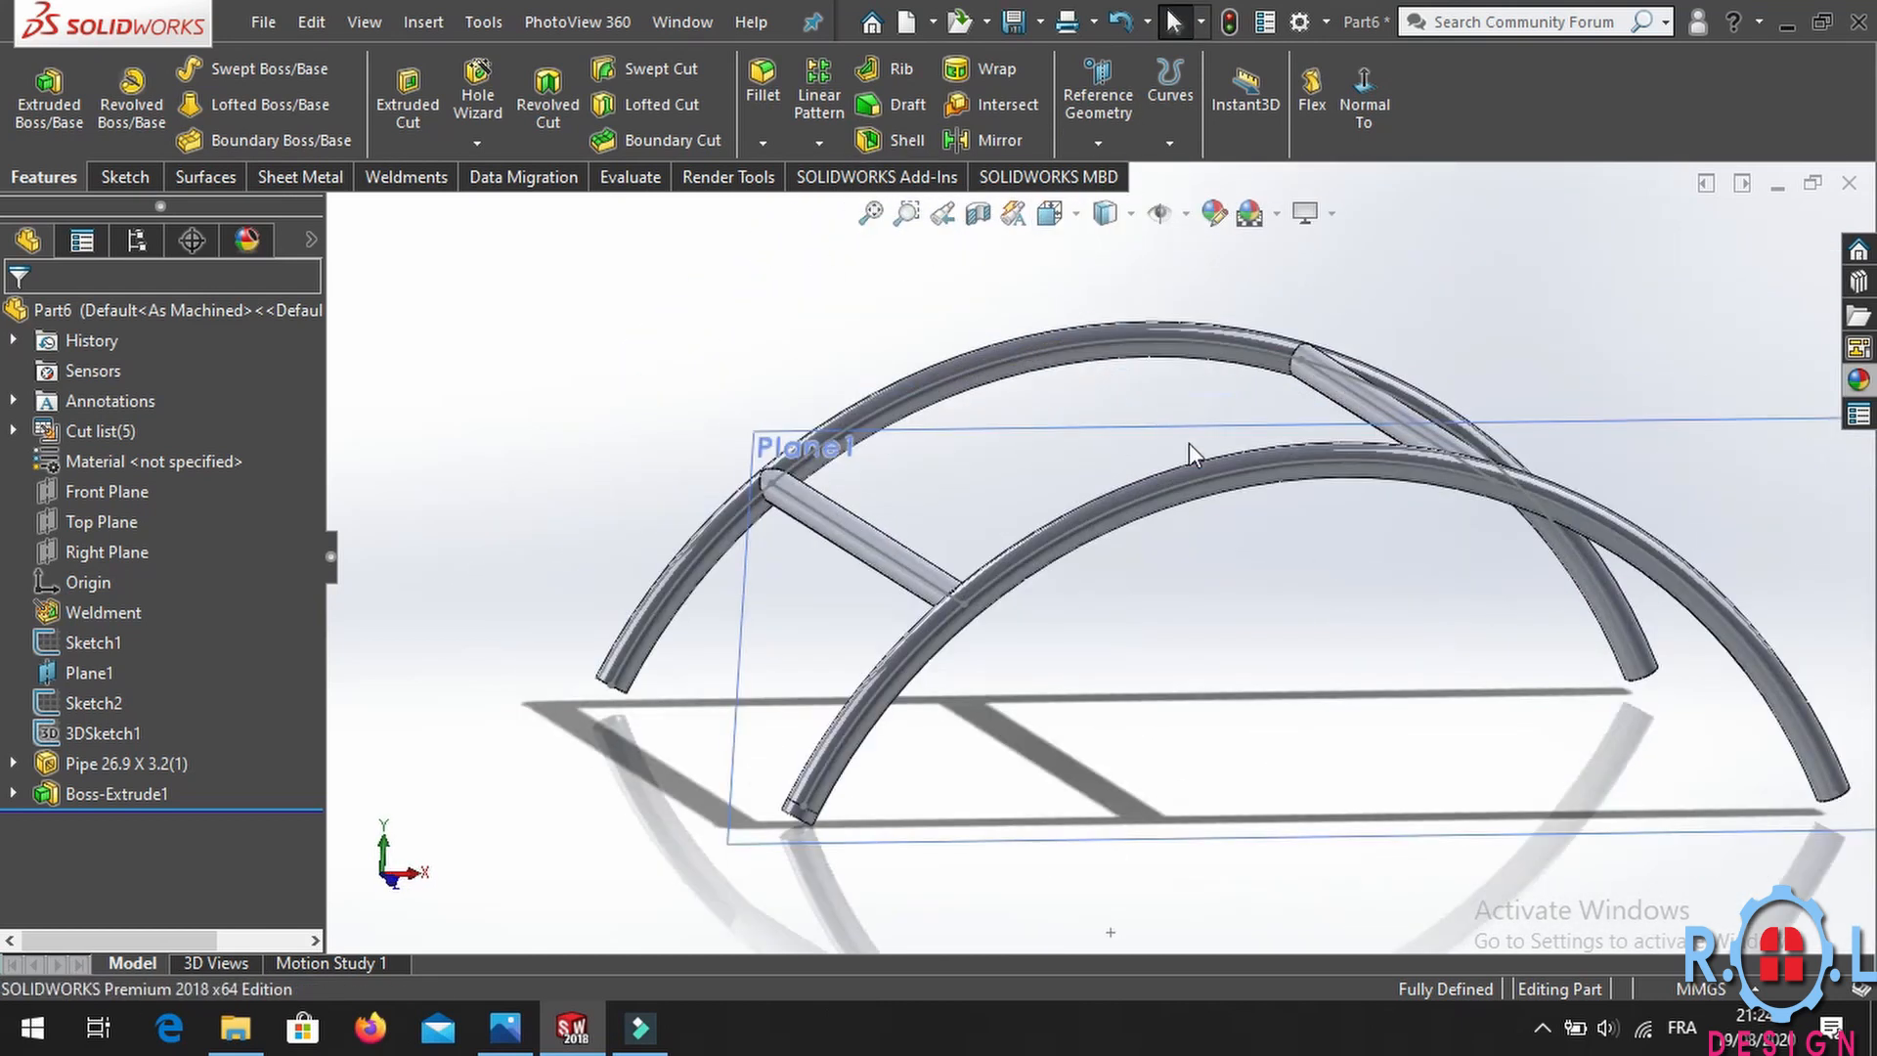
left_click(970, 147)
left_click(83, 580)
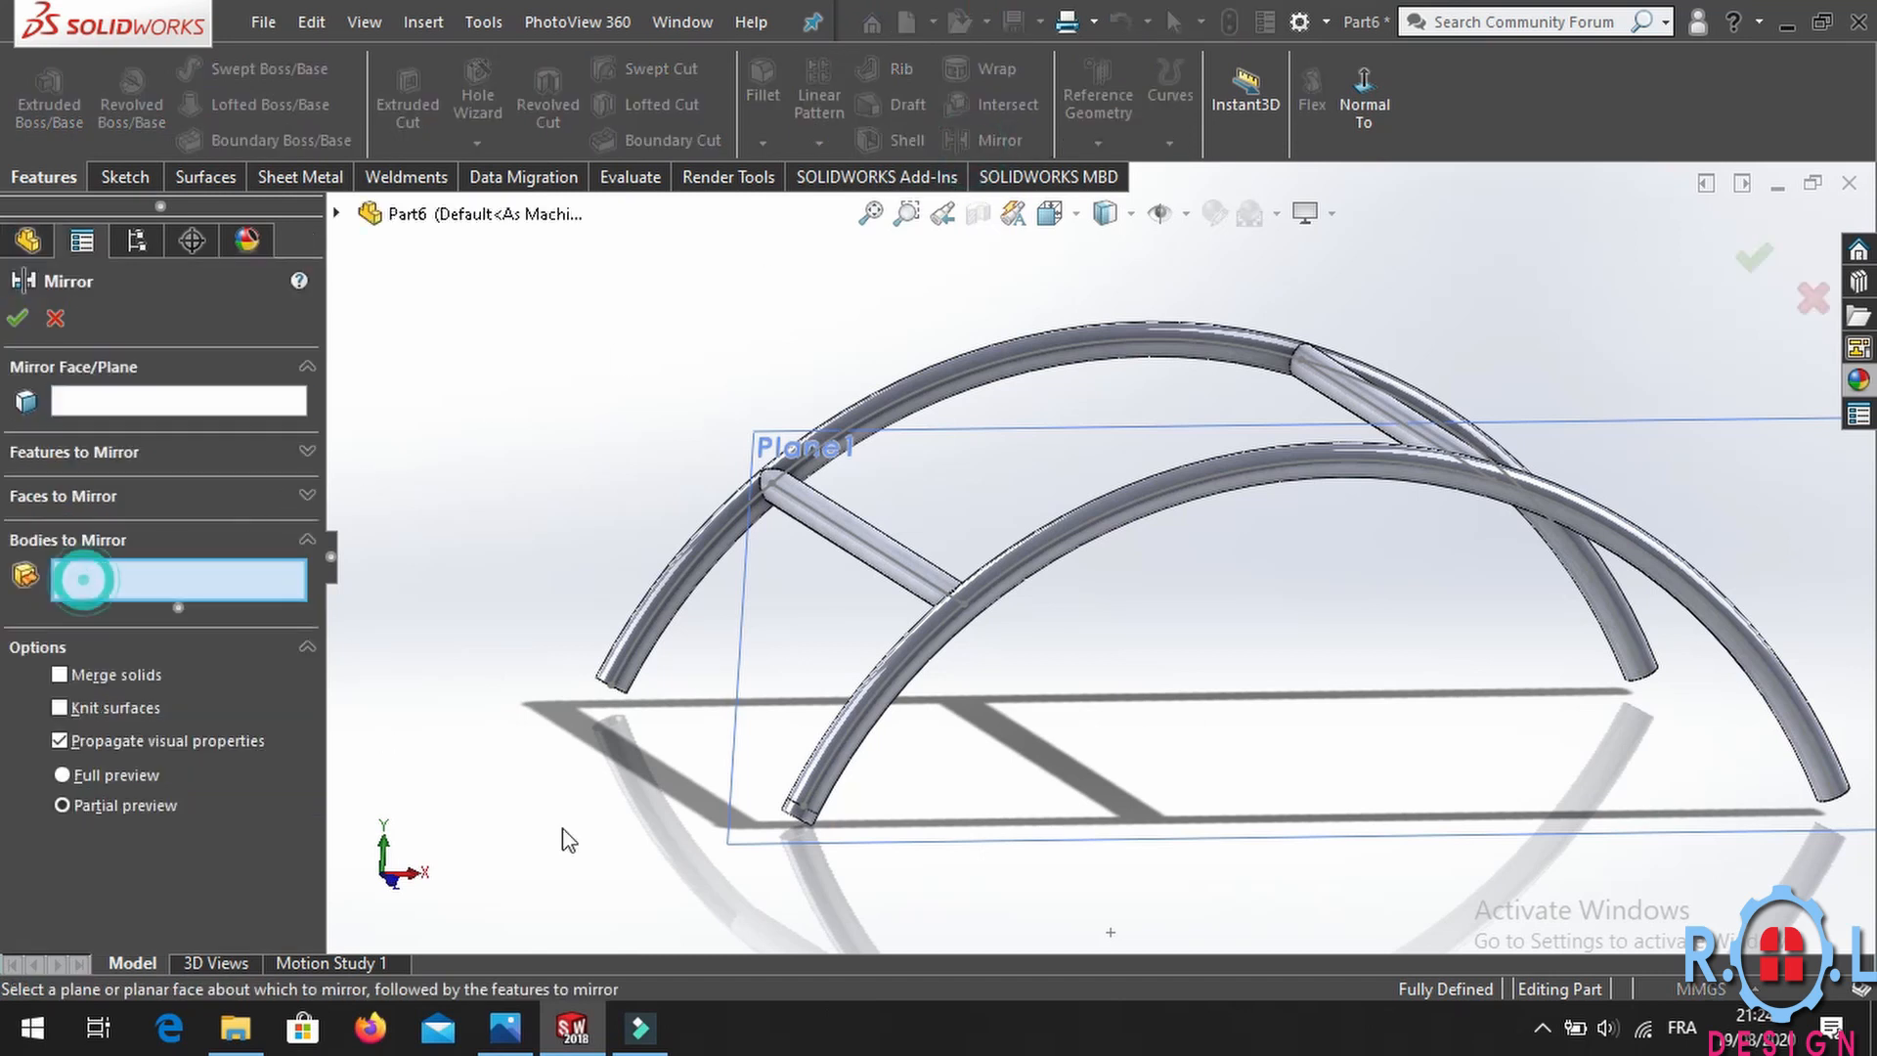
left_click(807, 826)
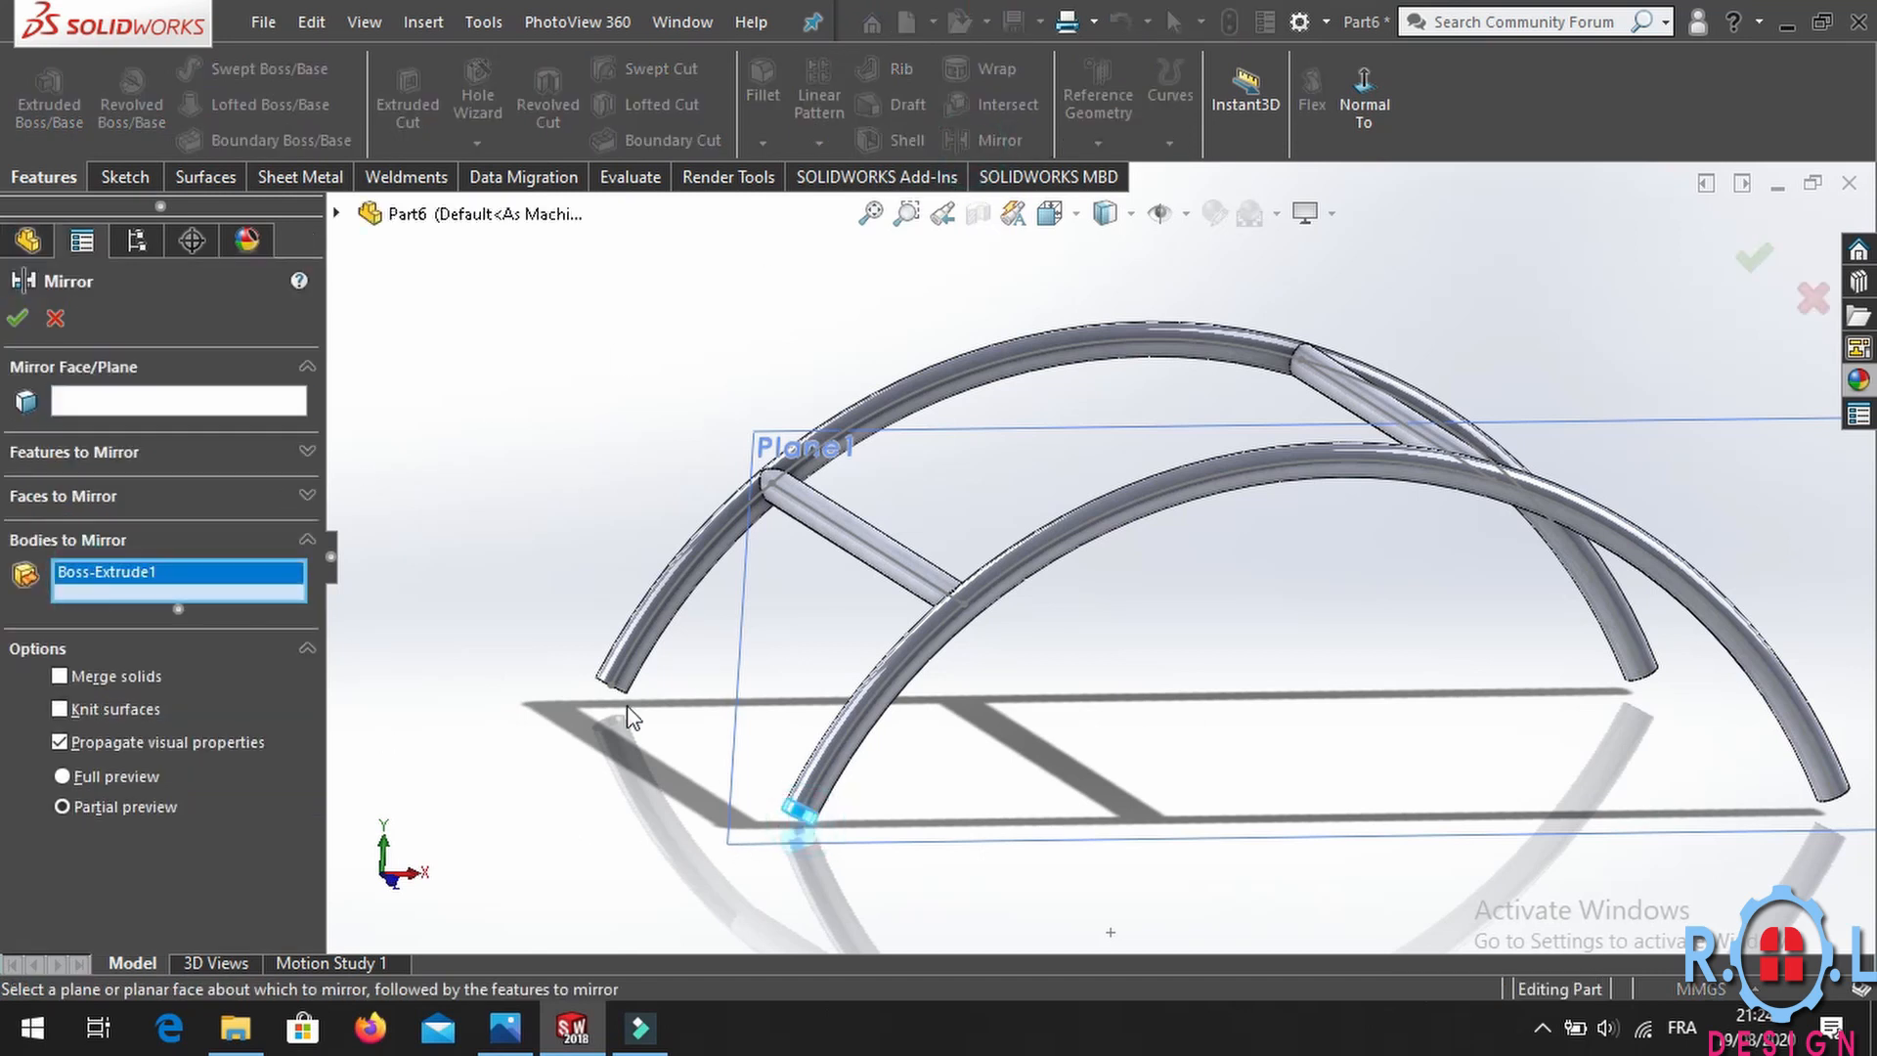
left_click(193, 405)
left_click(338, 214)
left_click(337, 213)
left_click(337, 213)
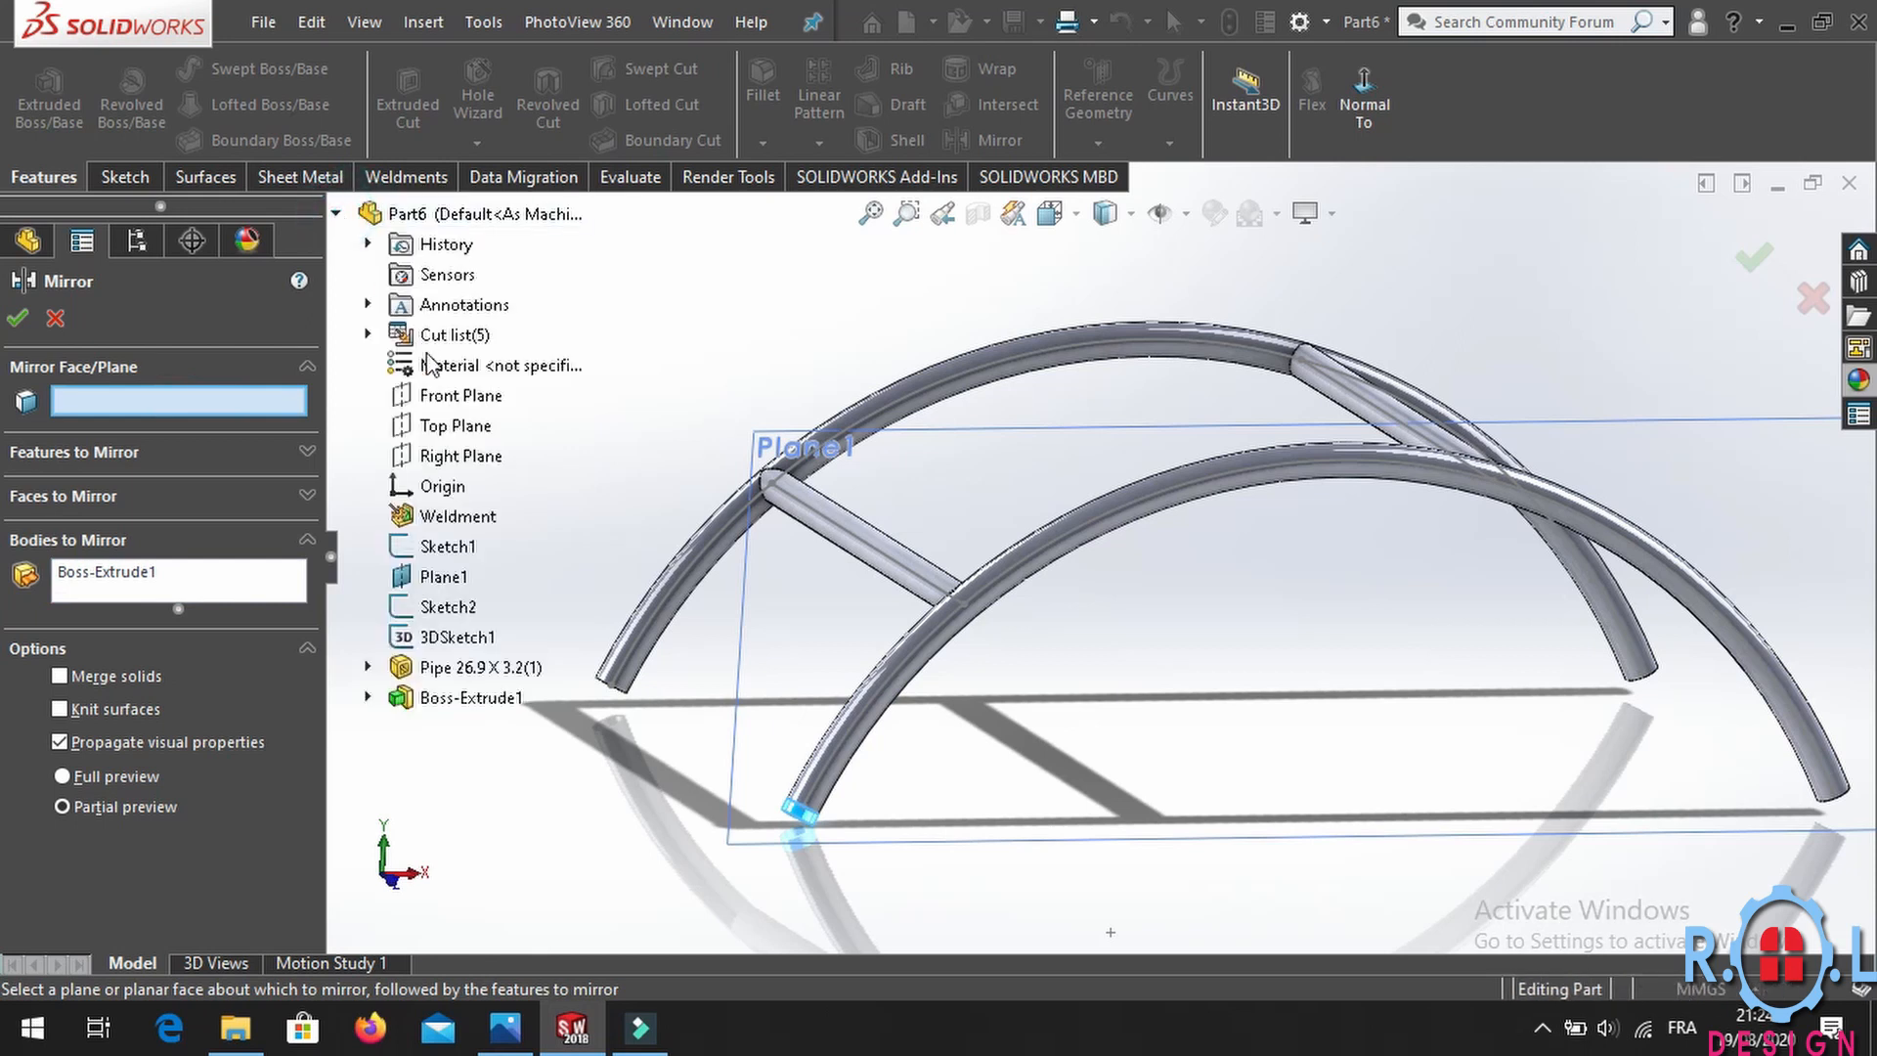
left_click(451, 458)
key("Return")
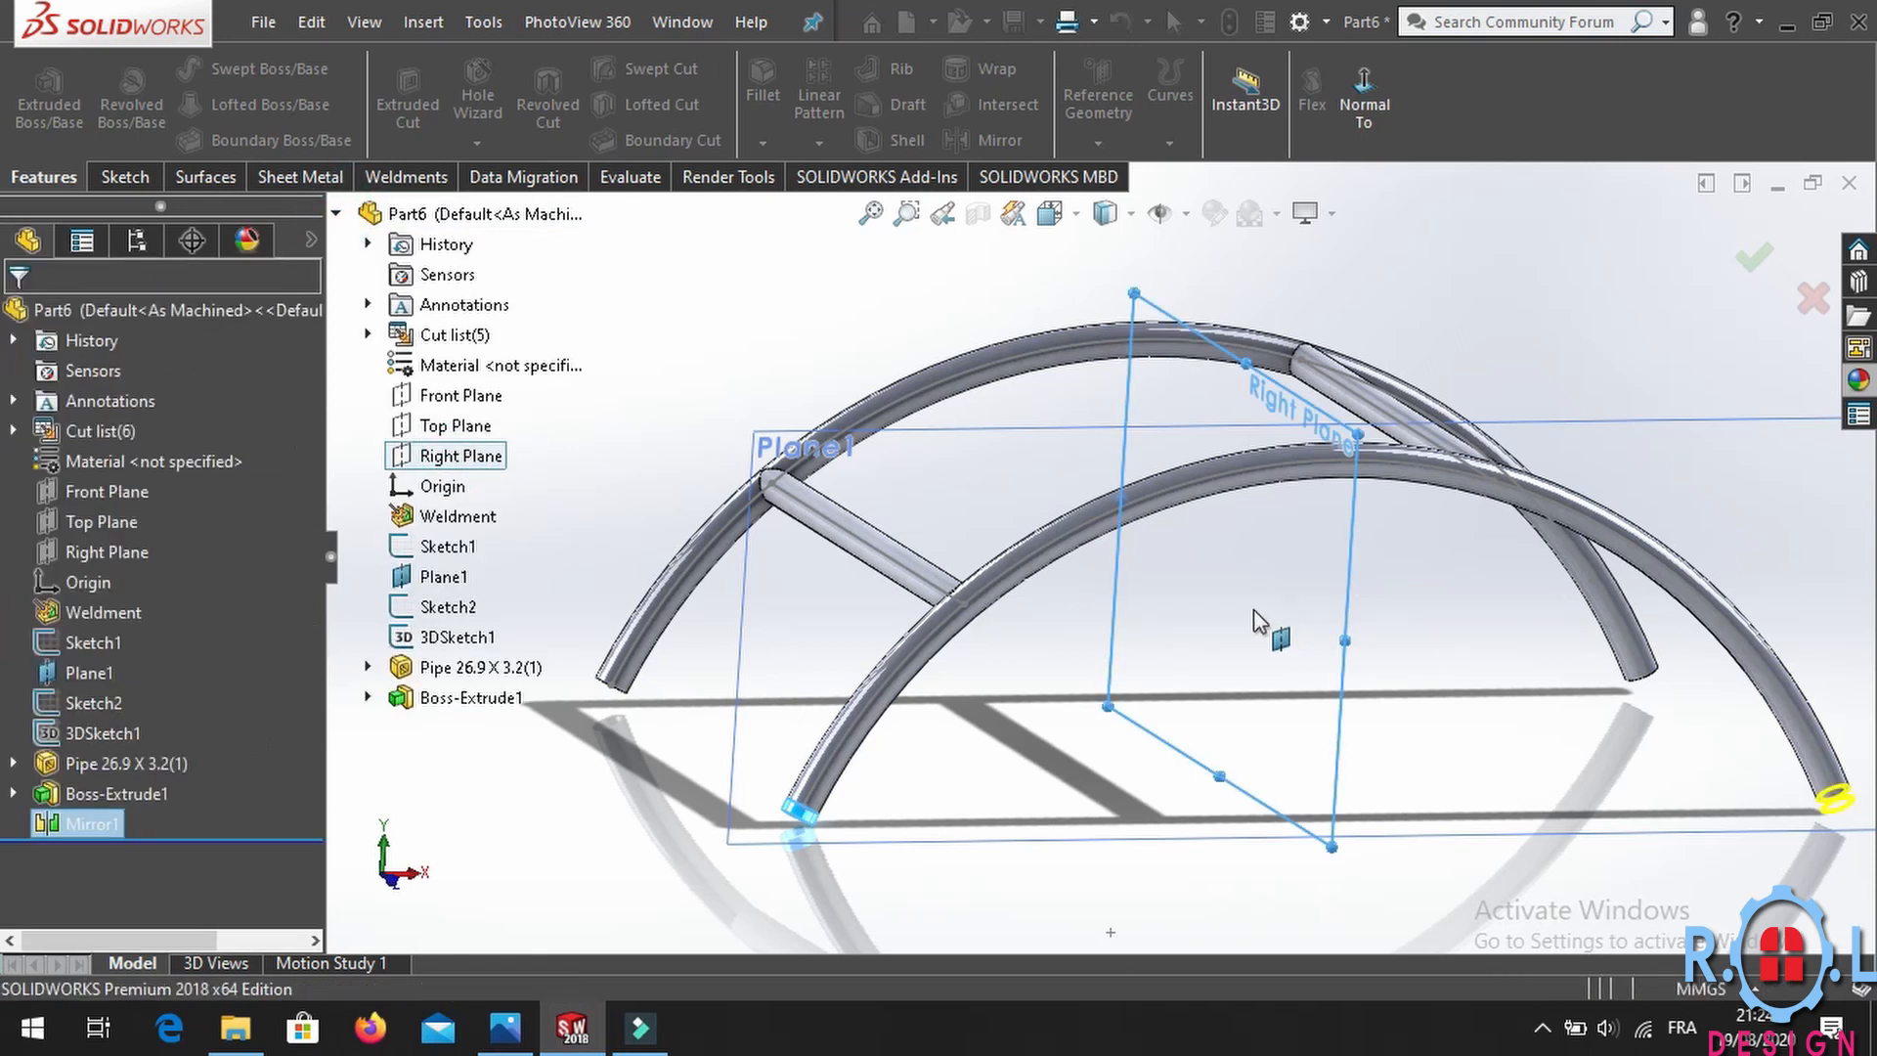
Create a reference plane midway between the Front Plane and Plane1.
middle_click_drag(1048, 542, 1105, 590)
left_click(1112, 137)
left_click(1125, 176)
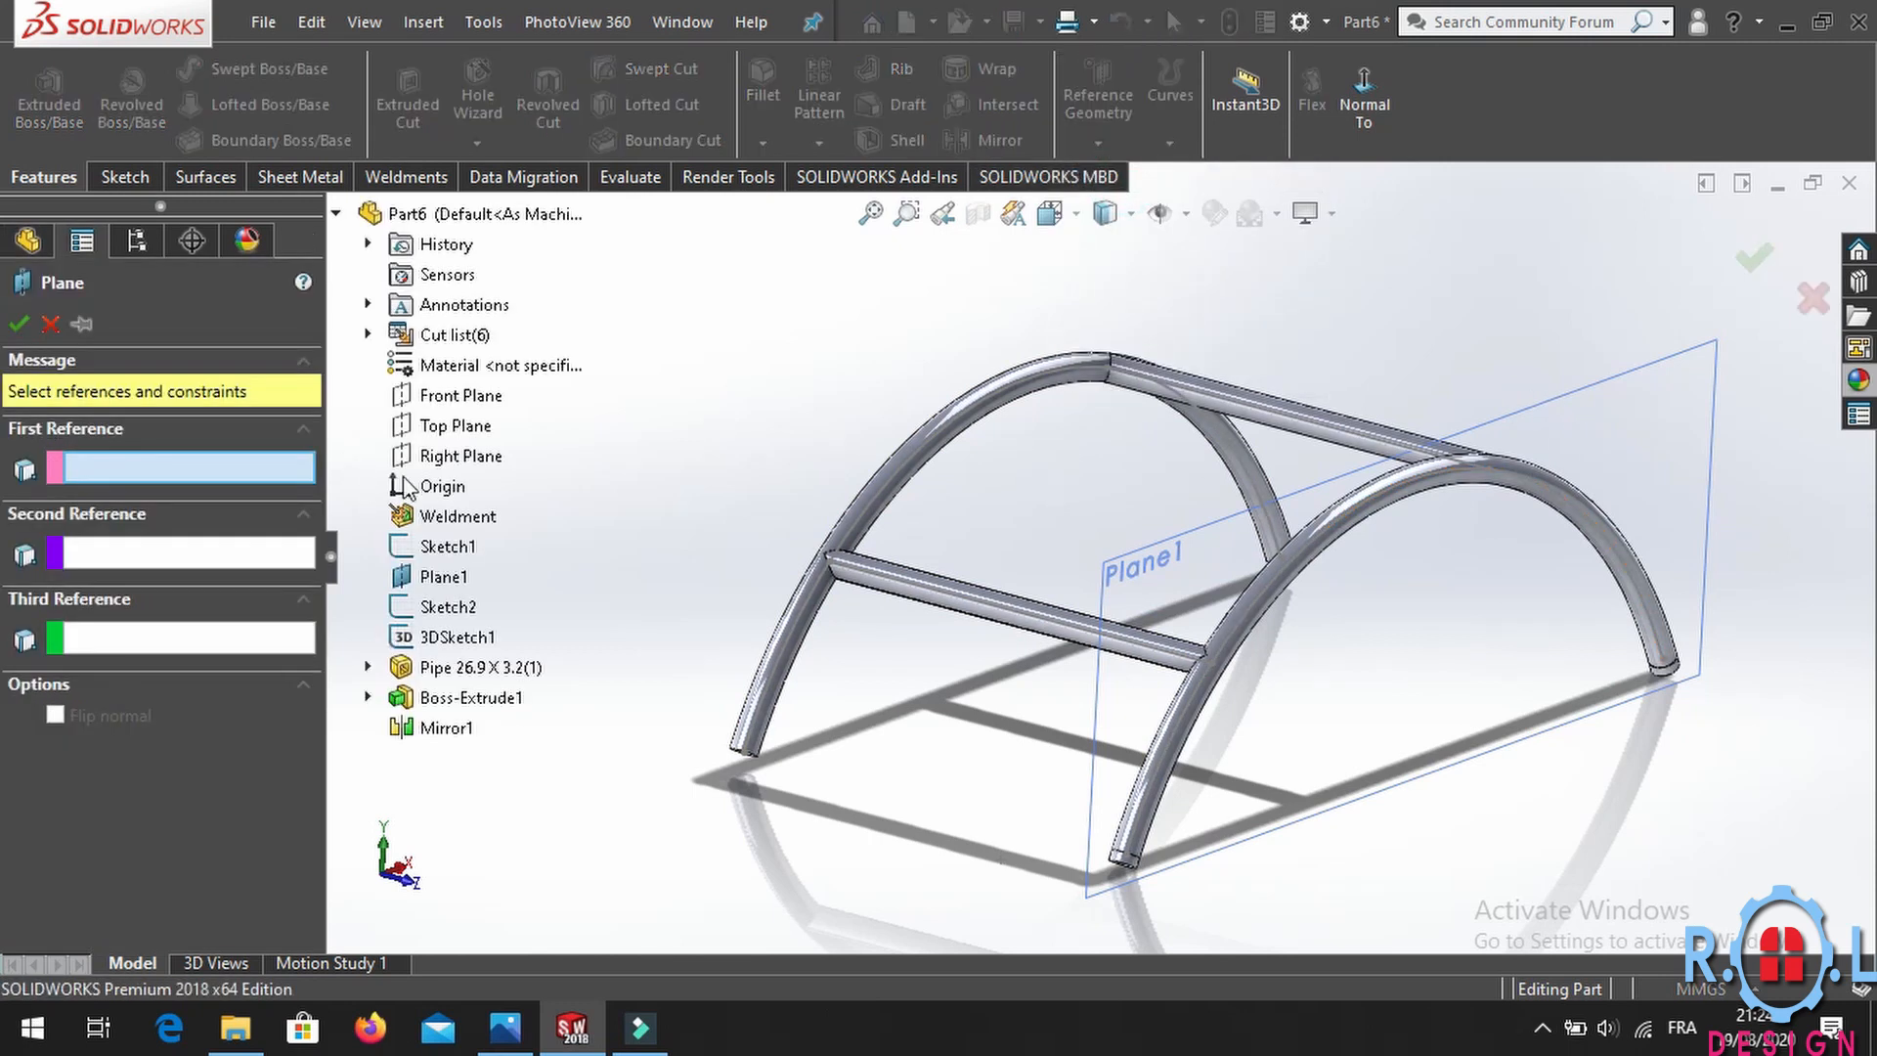
left_click(440, 401)
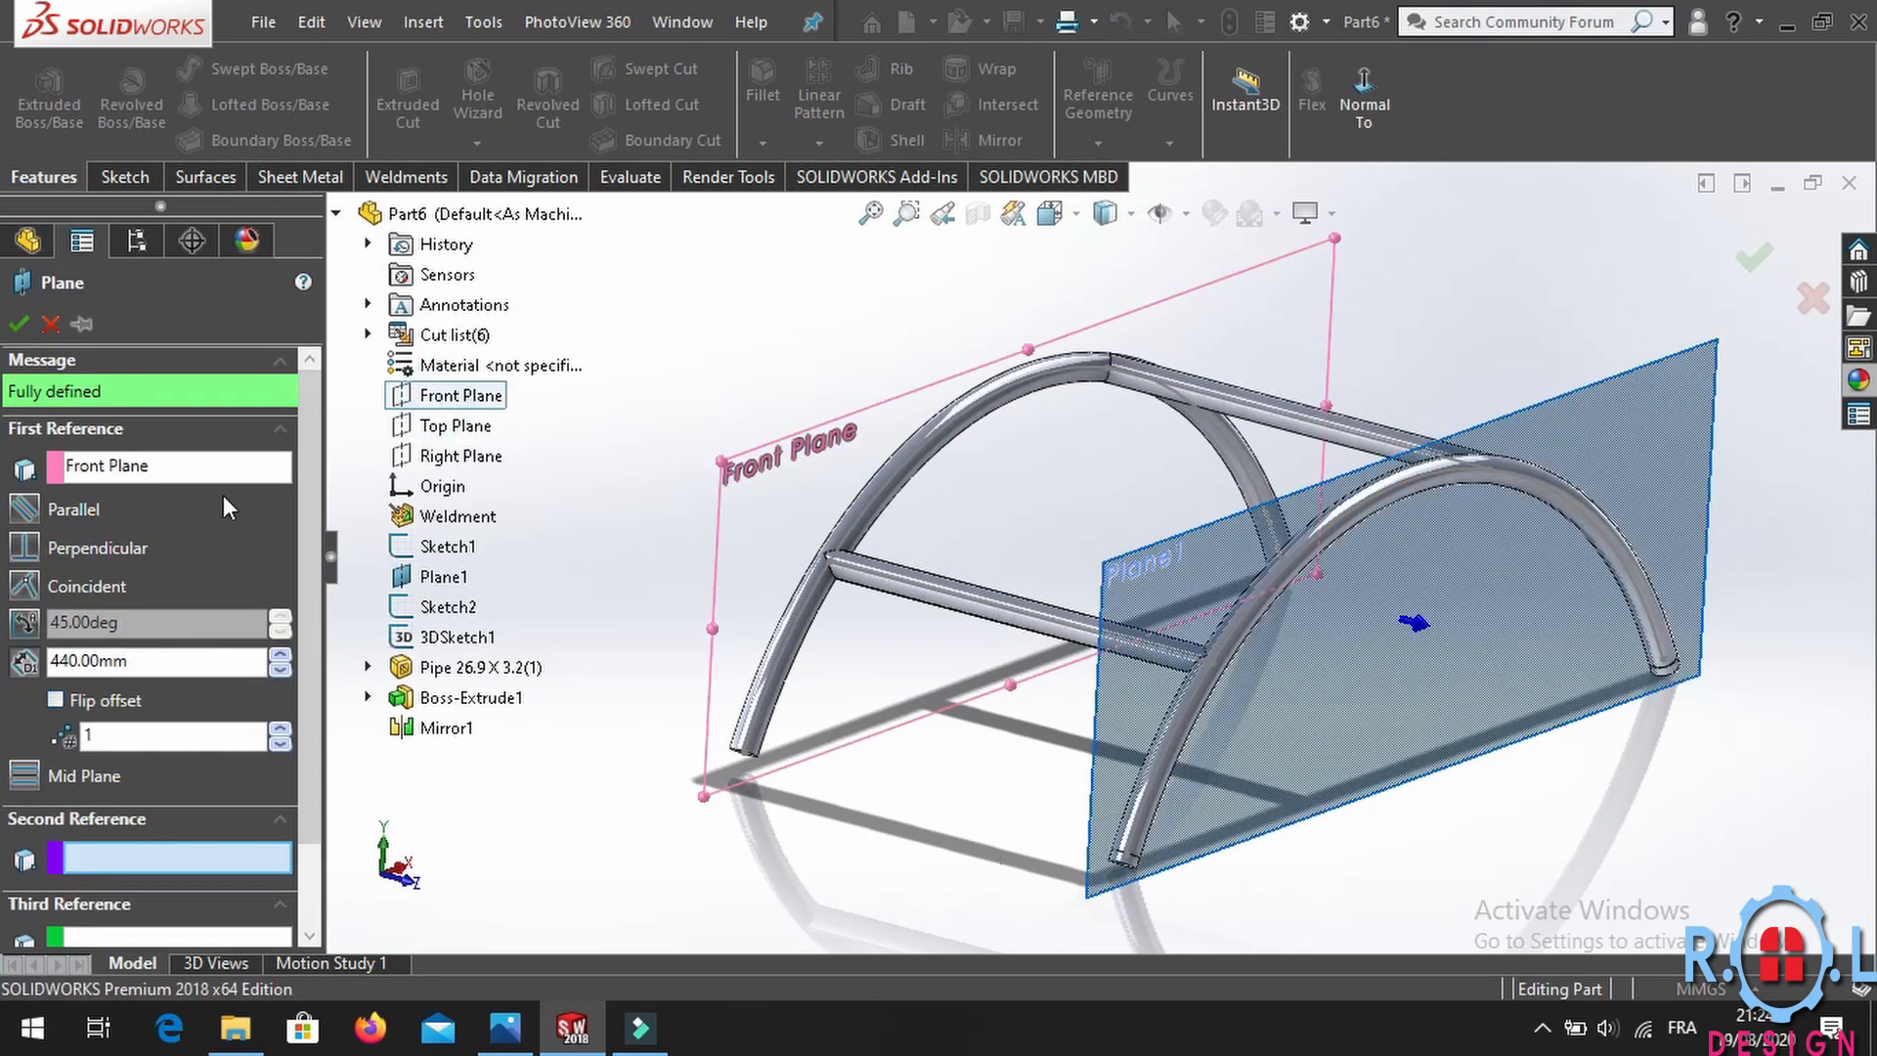
left_click(1643, 423)
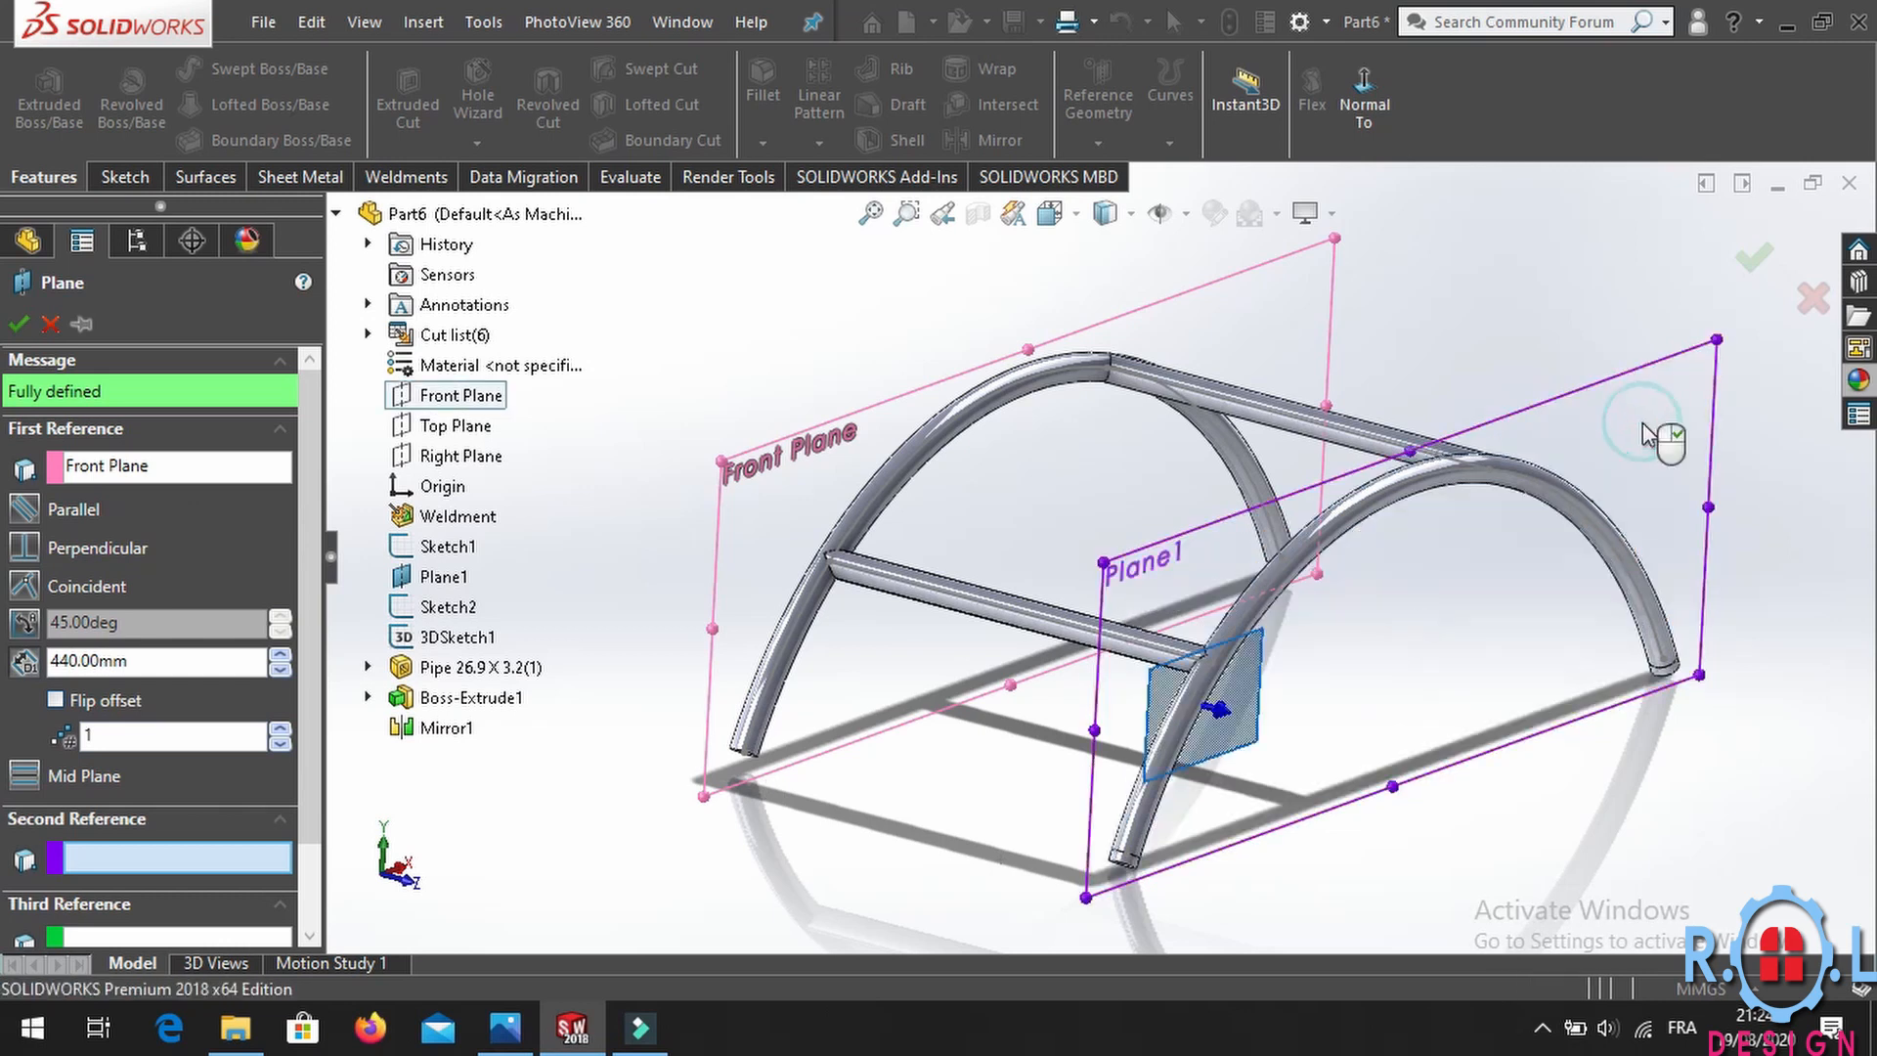
middle_click_drag(1111, 702, 1200, 683)
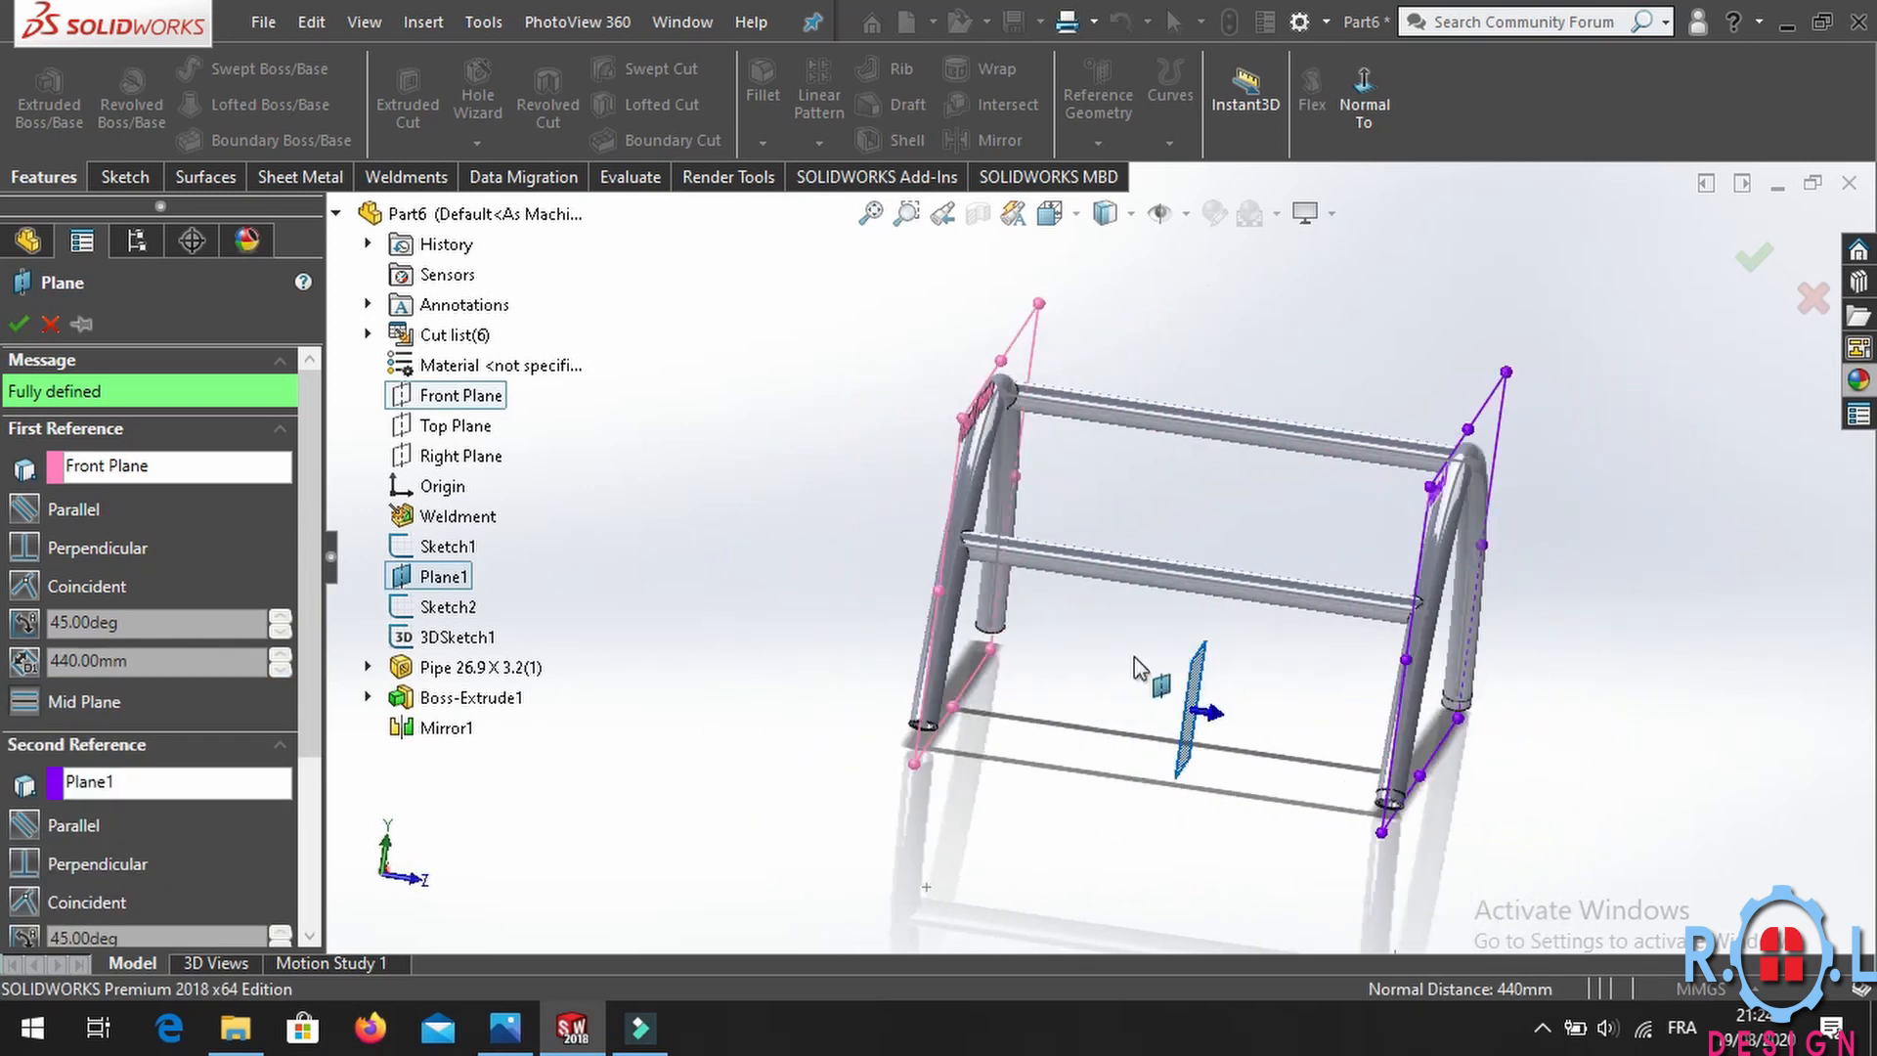
left_click(20, 325)
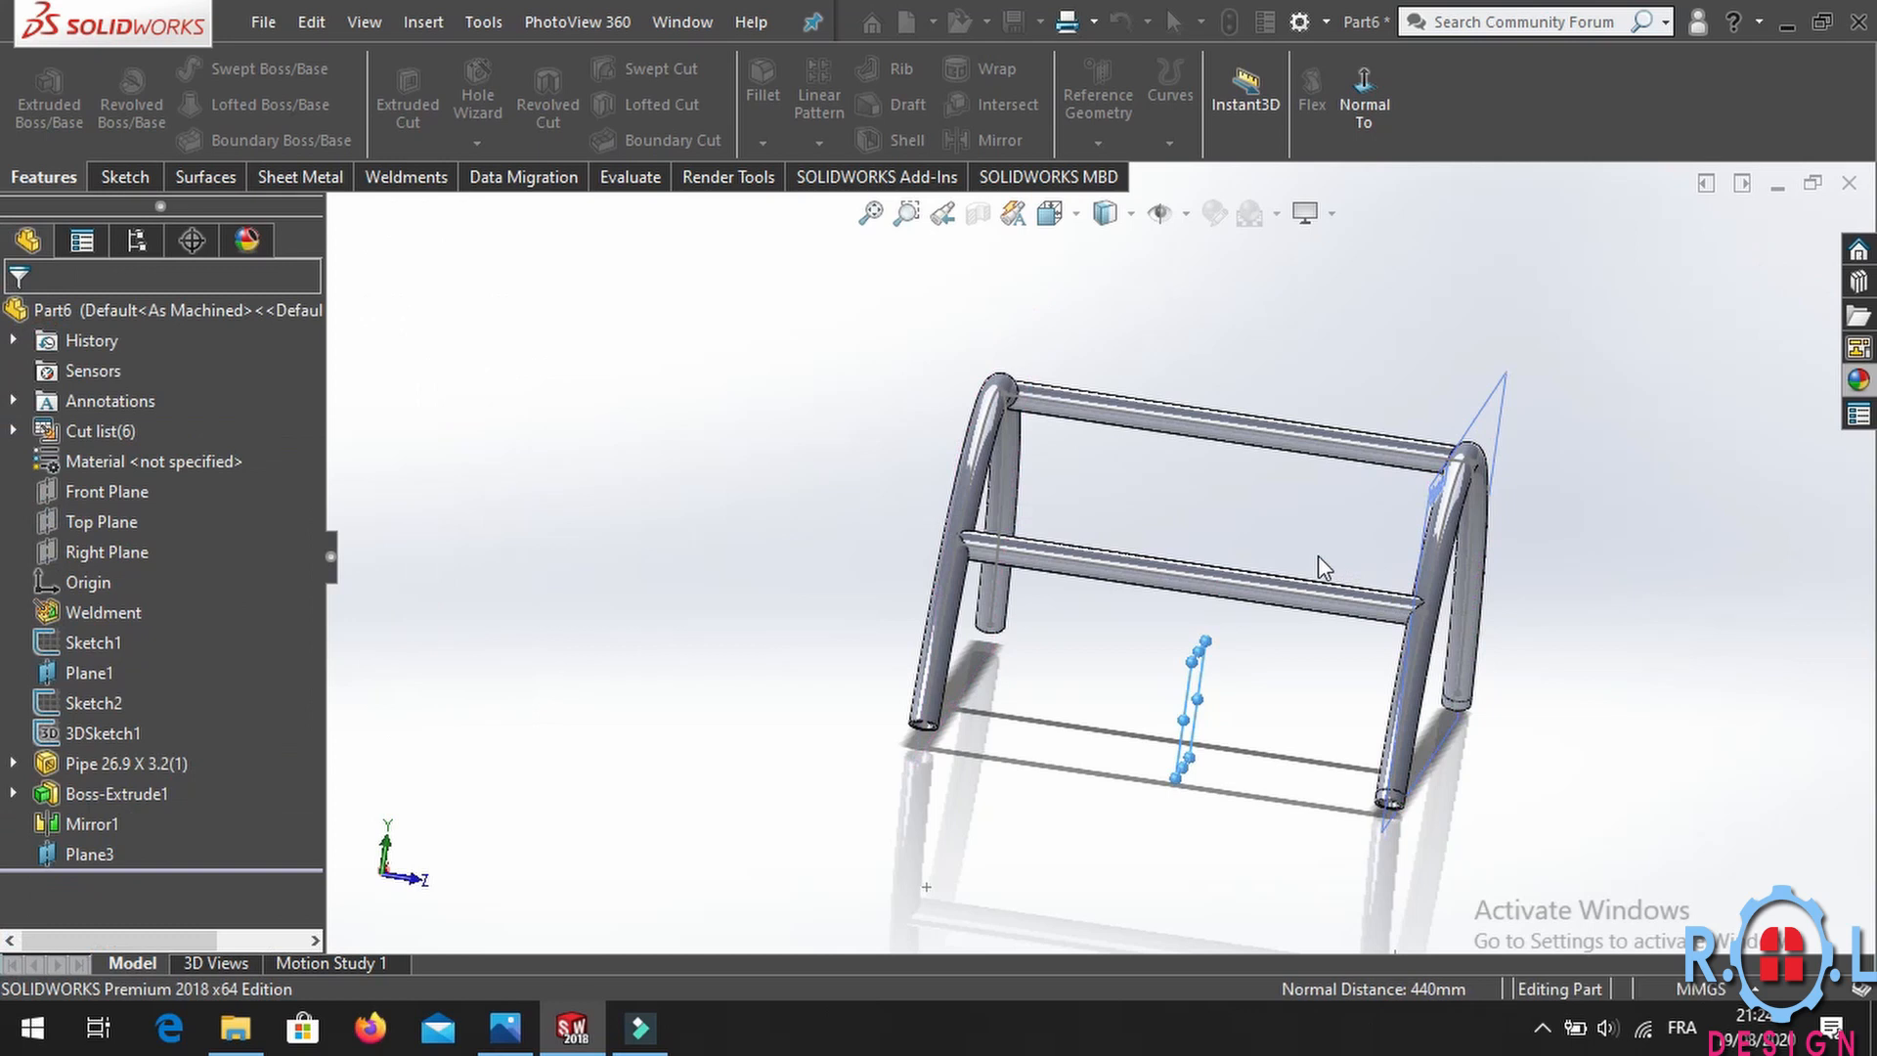
Mirror both front end-extension bodies about the new mid plane onto the rear arc's ends, without merging solids.
middle_click_drag(1328, 555, 958, 186)
left_click(982, 134)
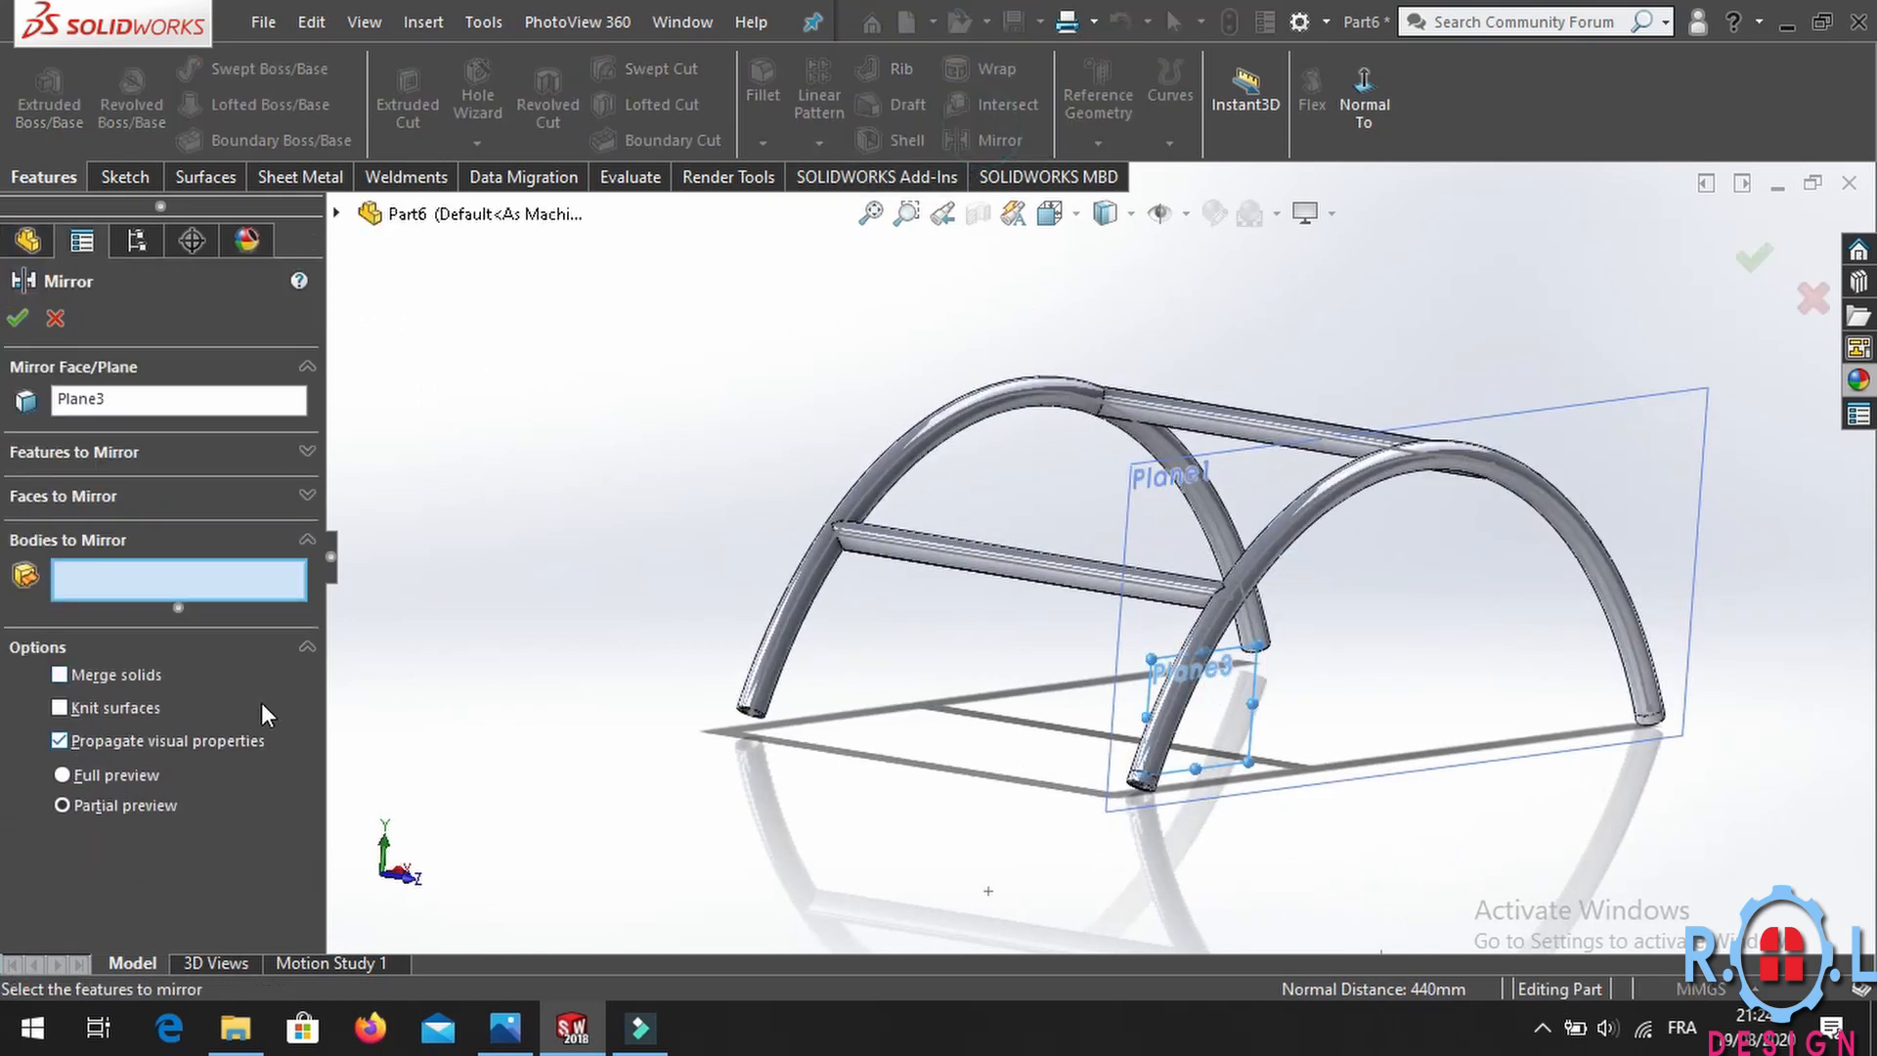
left_click(1142, 776)
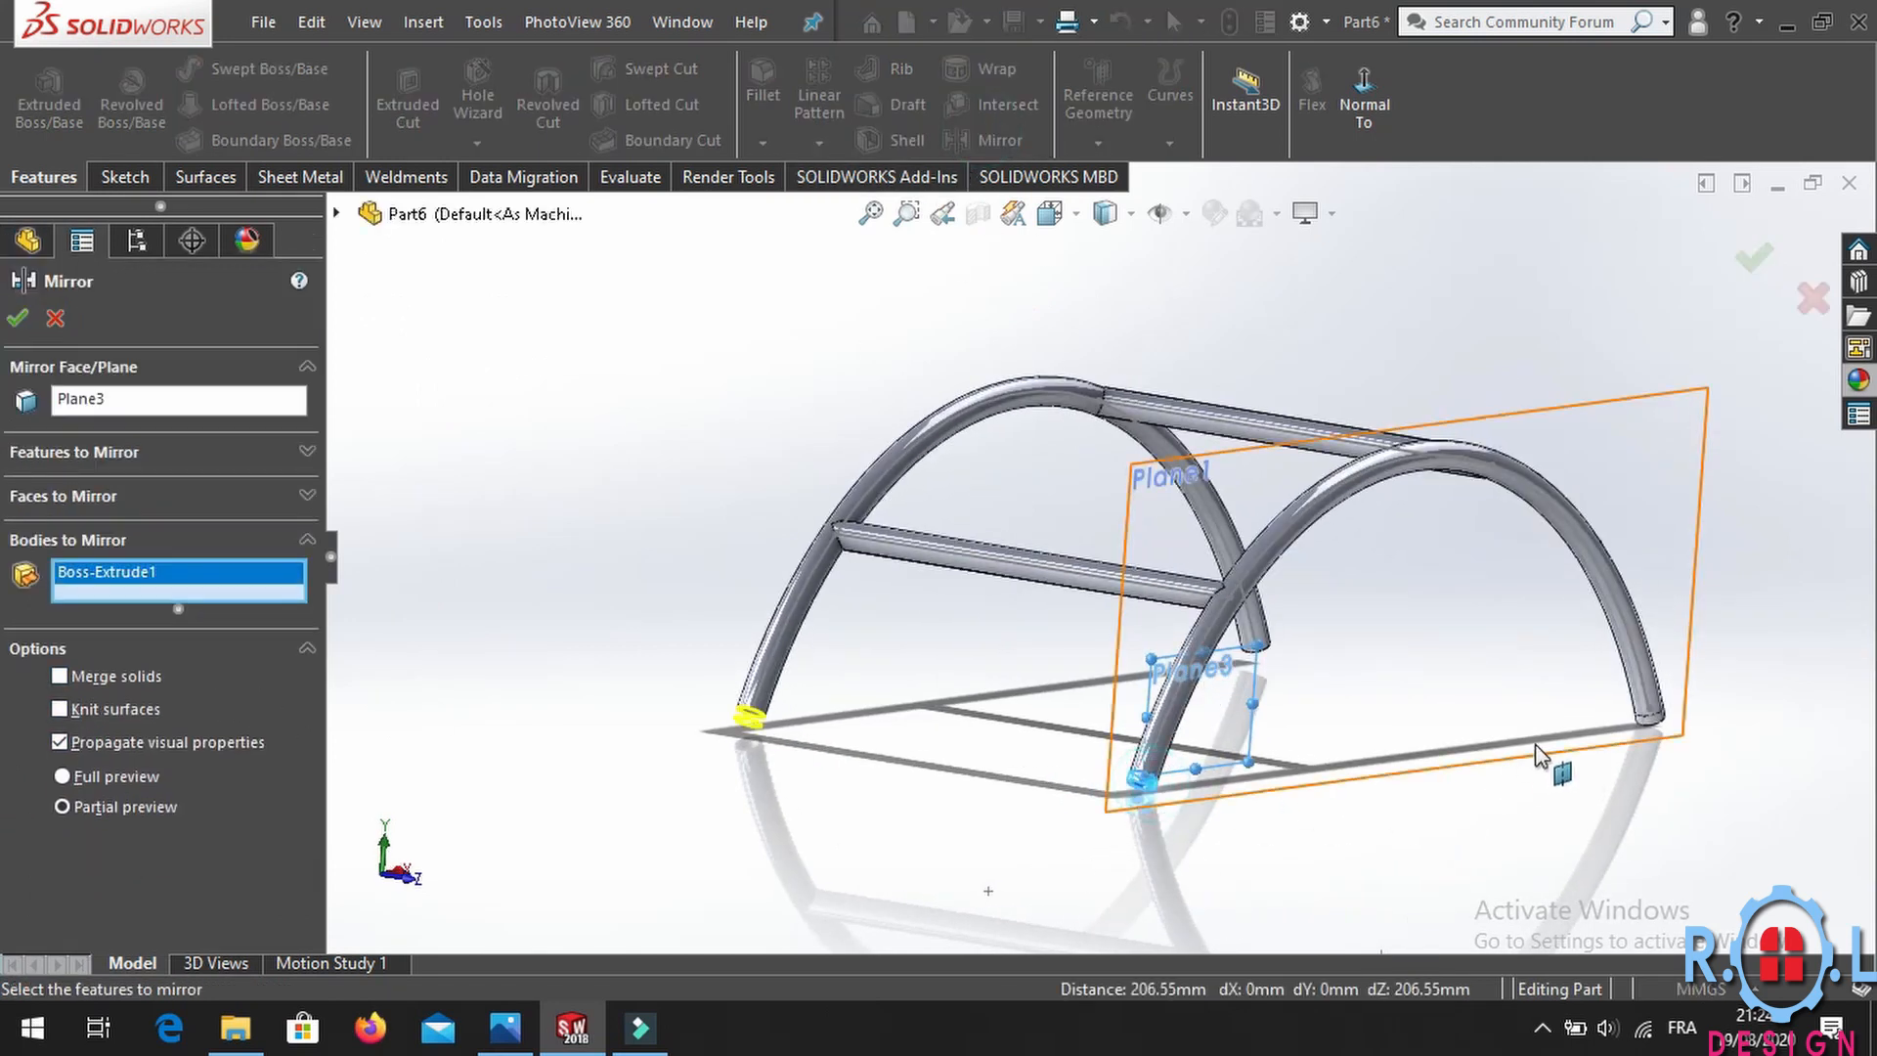
left_click(1657, 721)
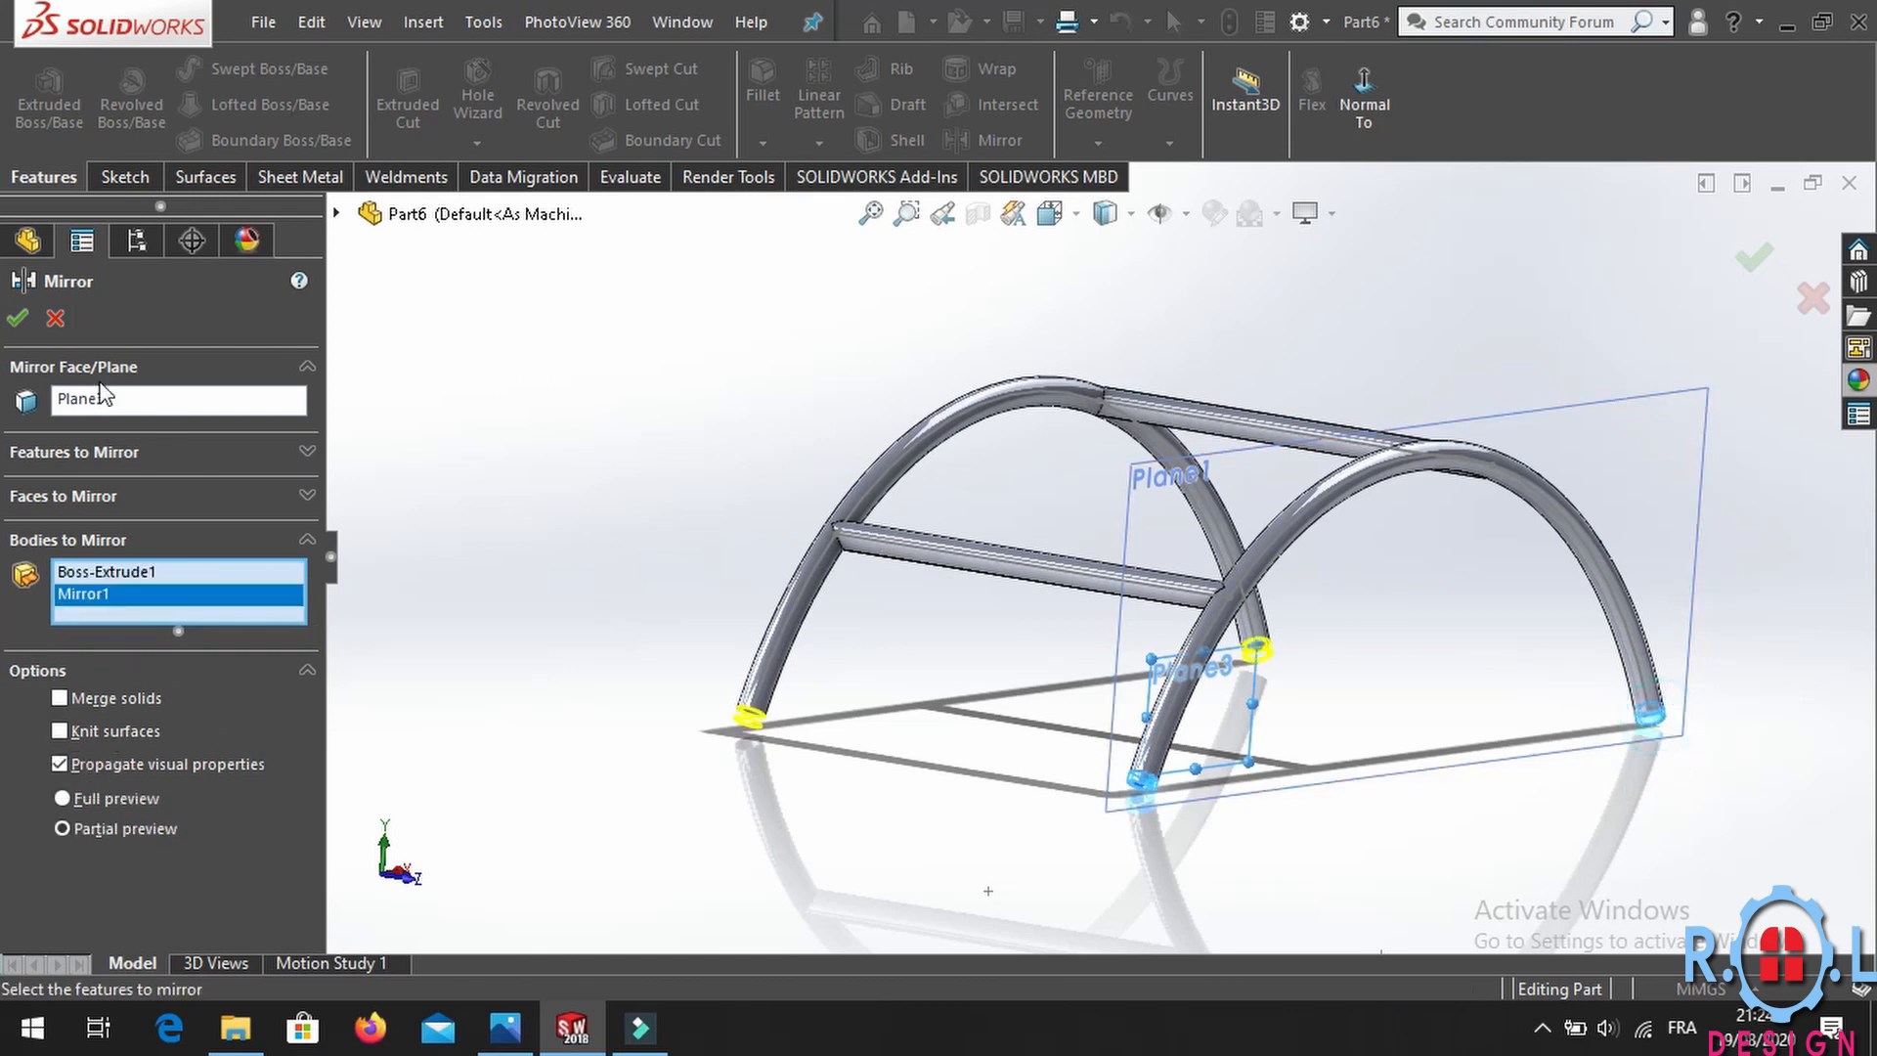
left_click(17, 319)
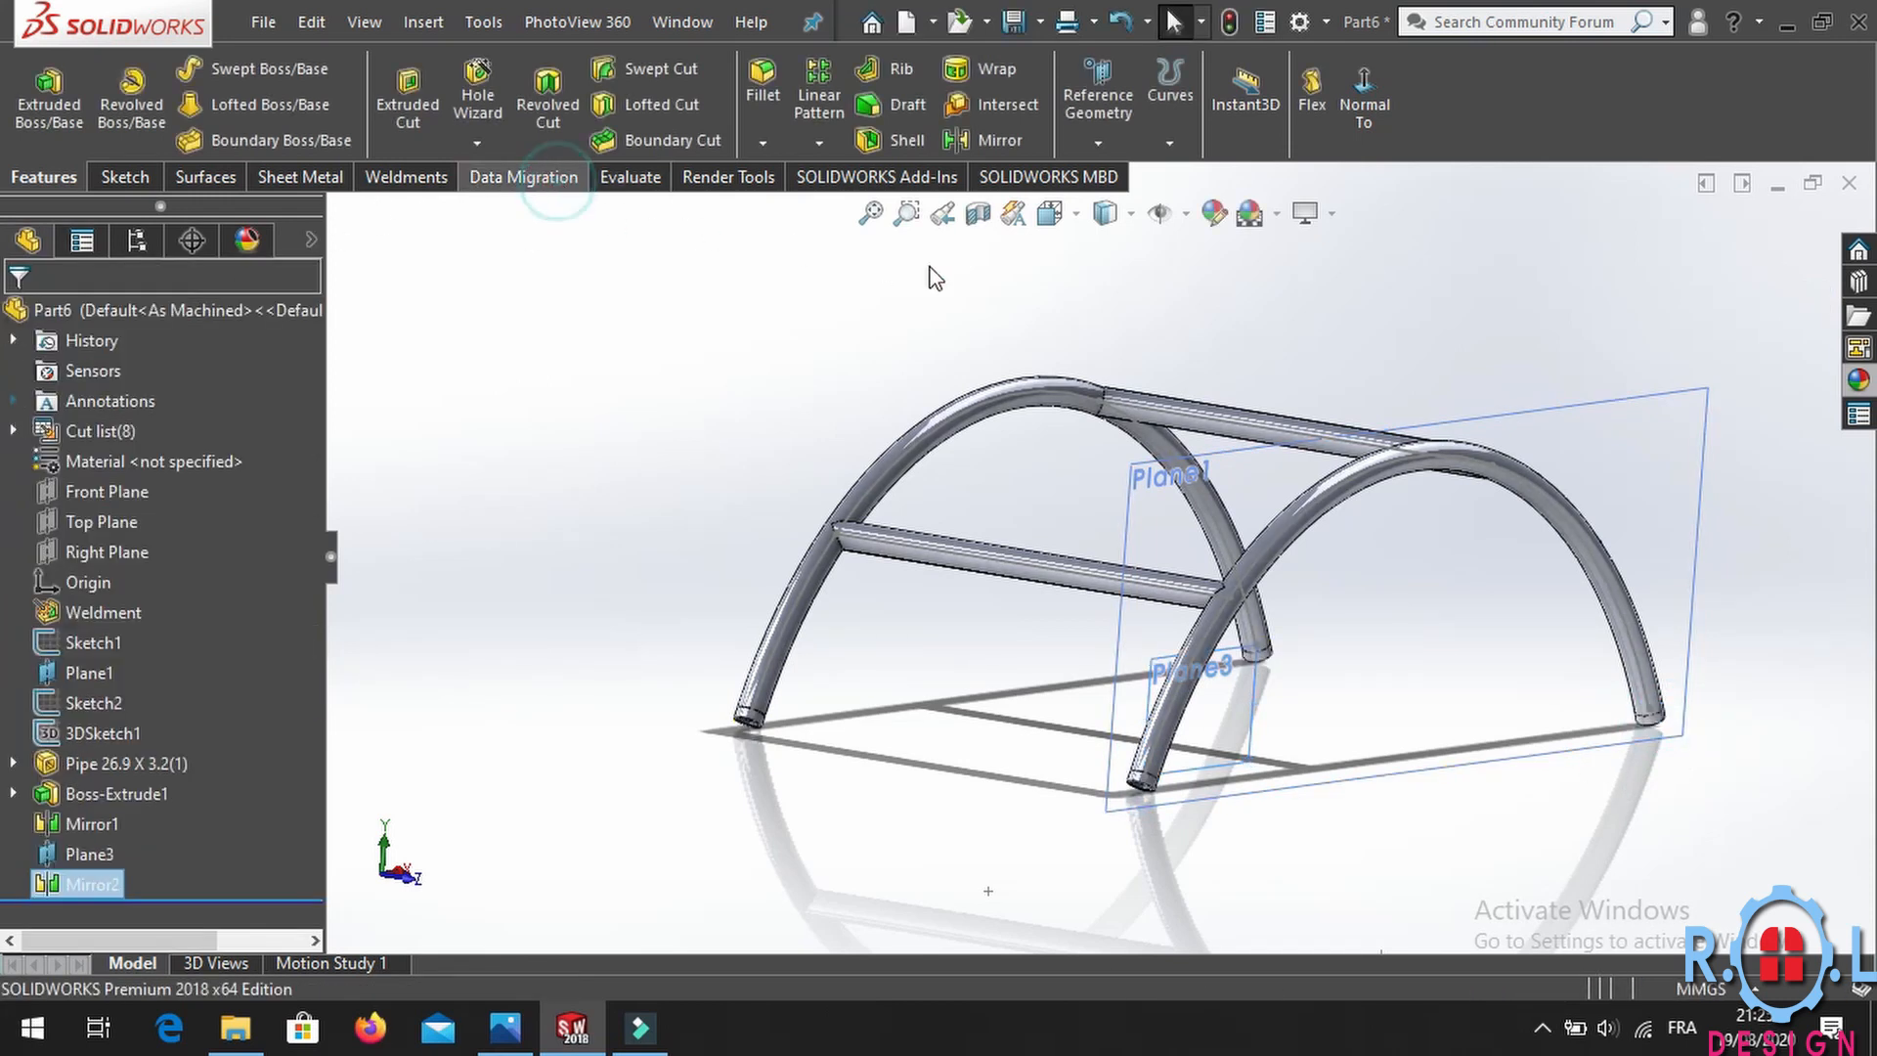
Combine the rear arc pipe with its two end-extension bodies using the Add operation.
left_click(903, 109)
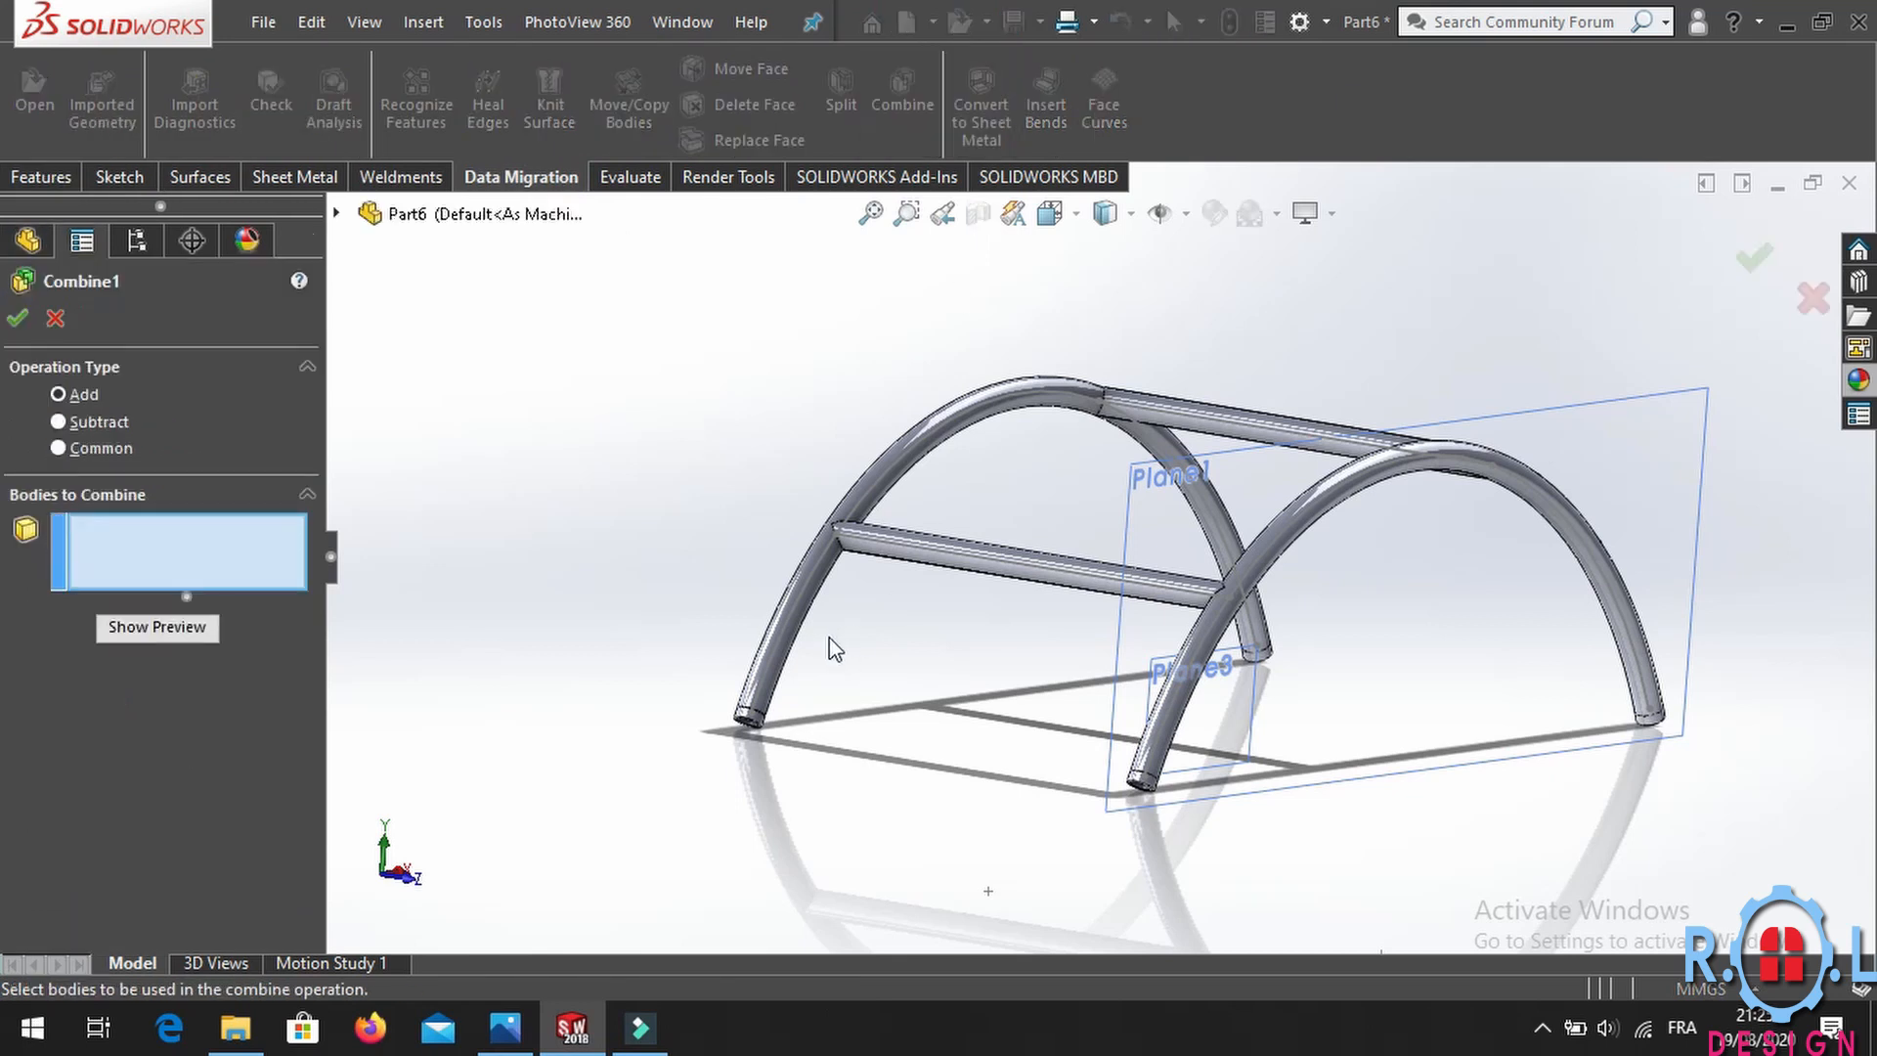
left_click(764, 697)
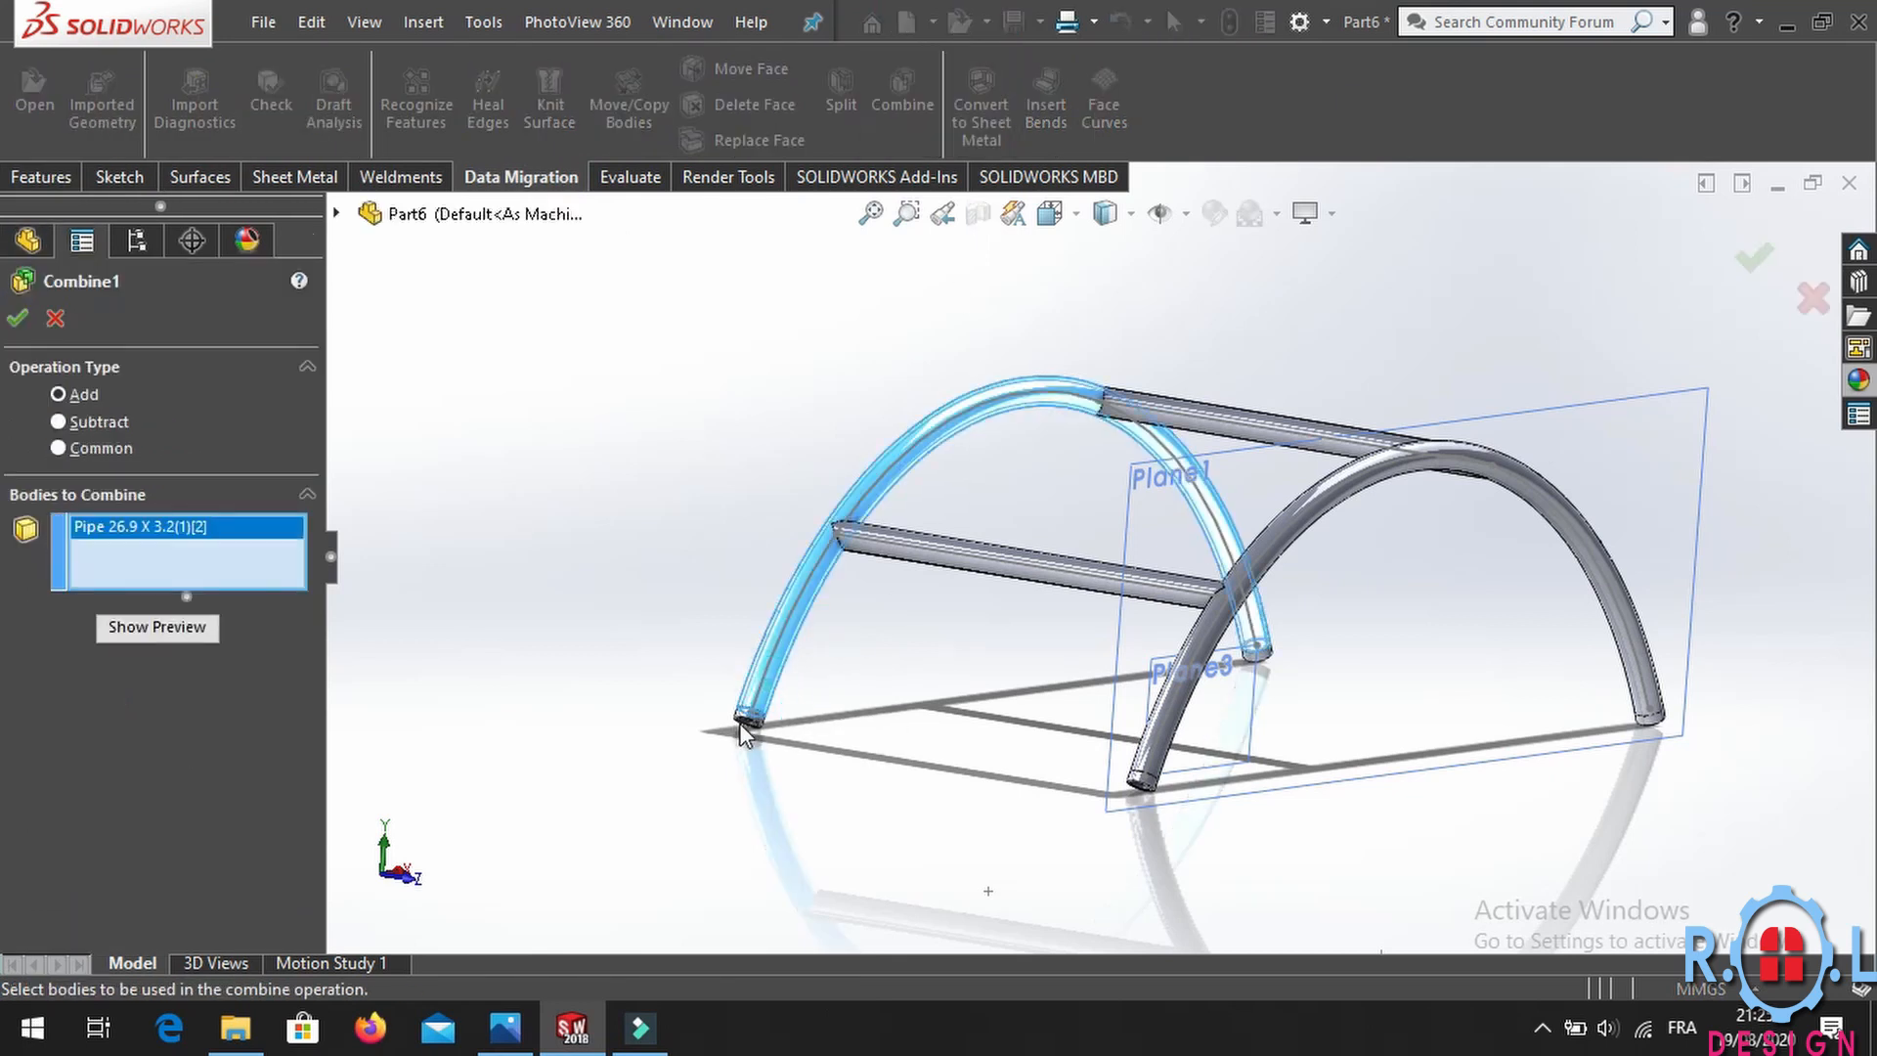
left_click(745, 725)
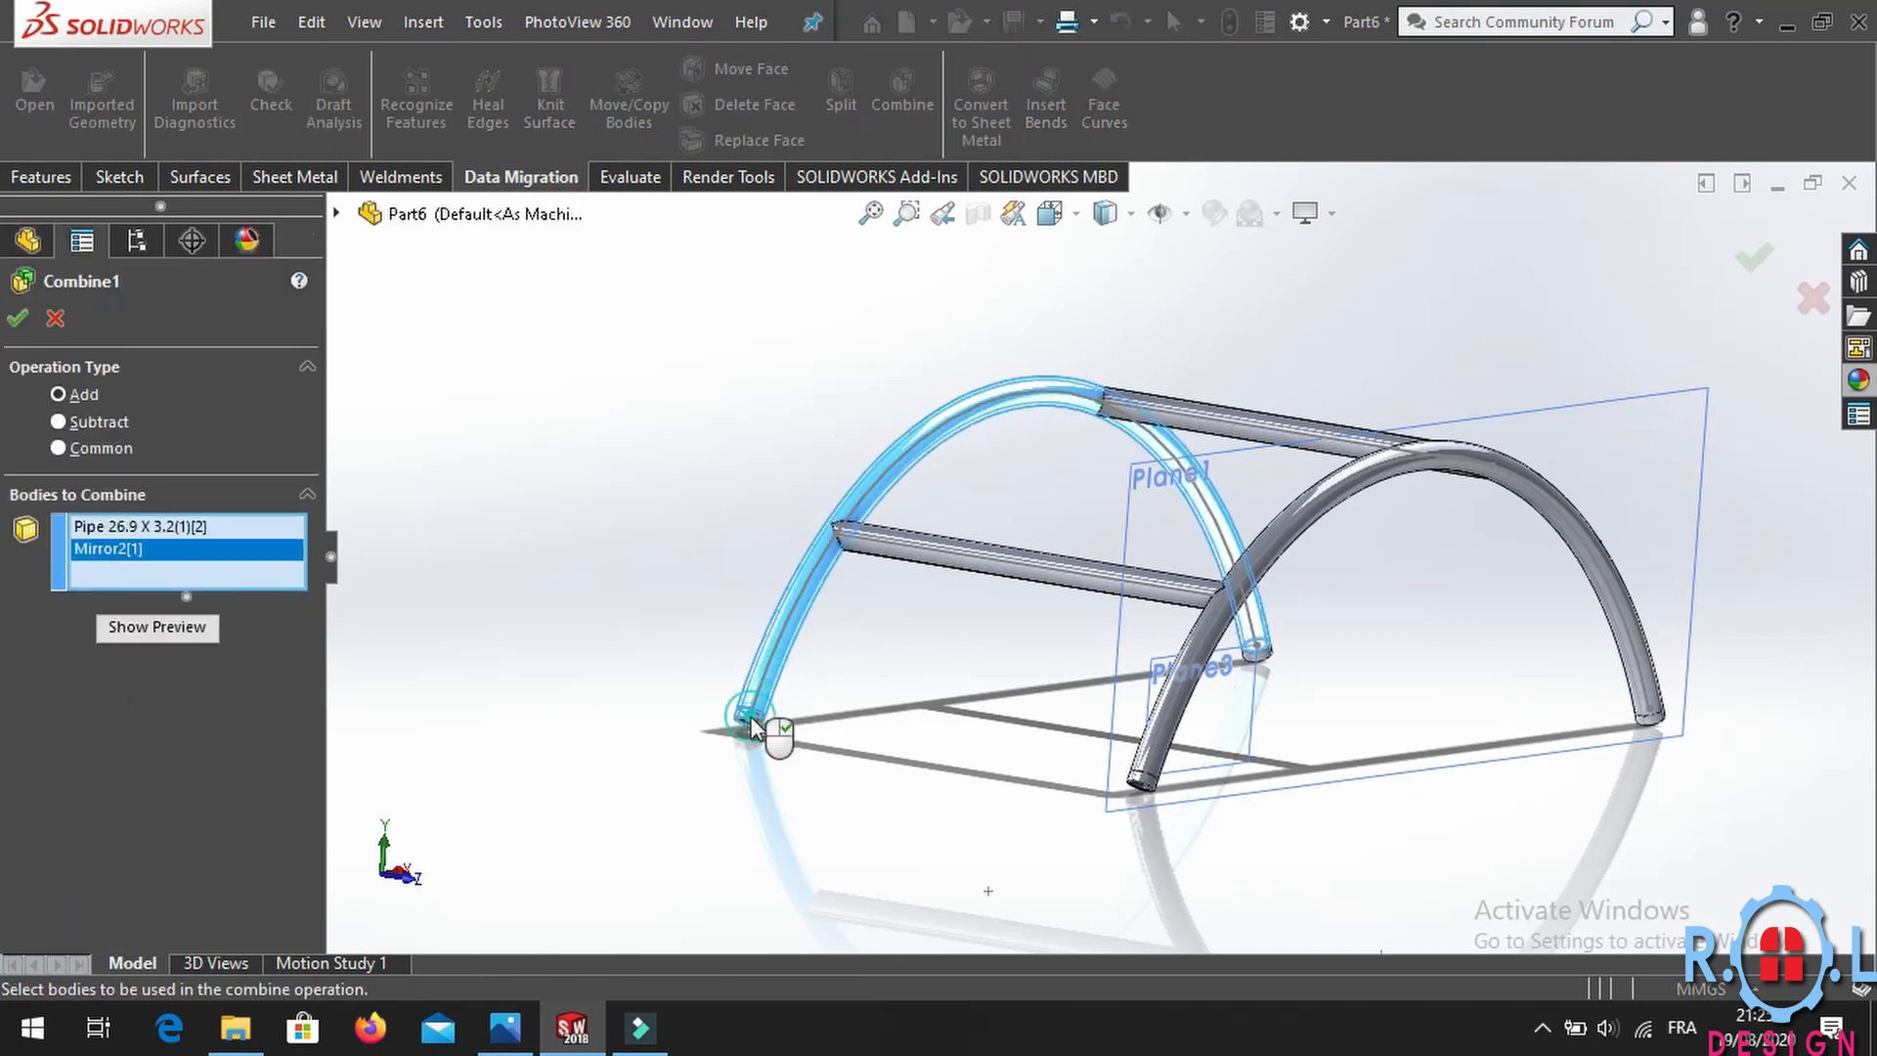
left_click(1262, 655)
left_click(19, 318)
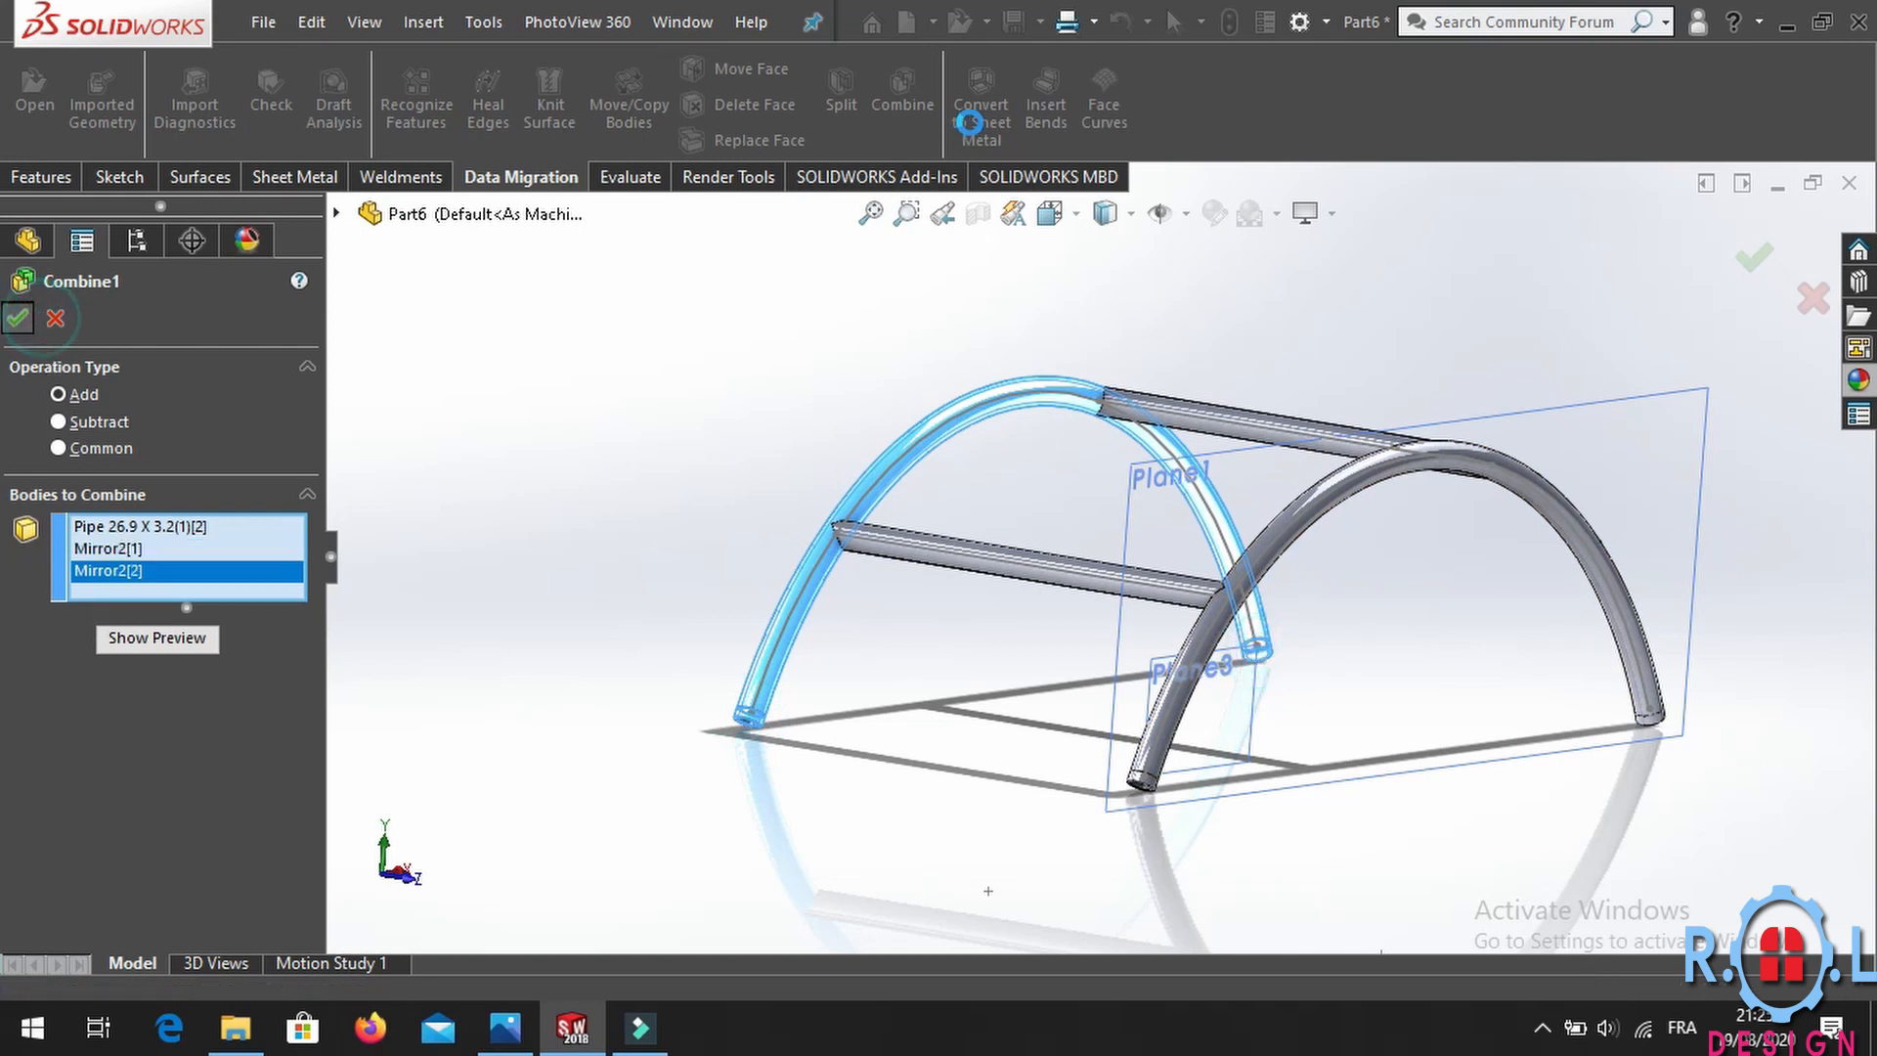
Combine the front arc pipe with its two end-extension bodies using the Add operation.
left_click(903, 98)
left_click(1137, 785)
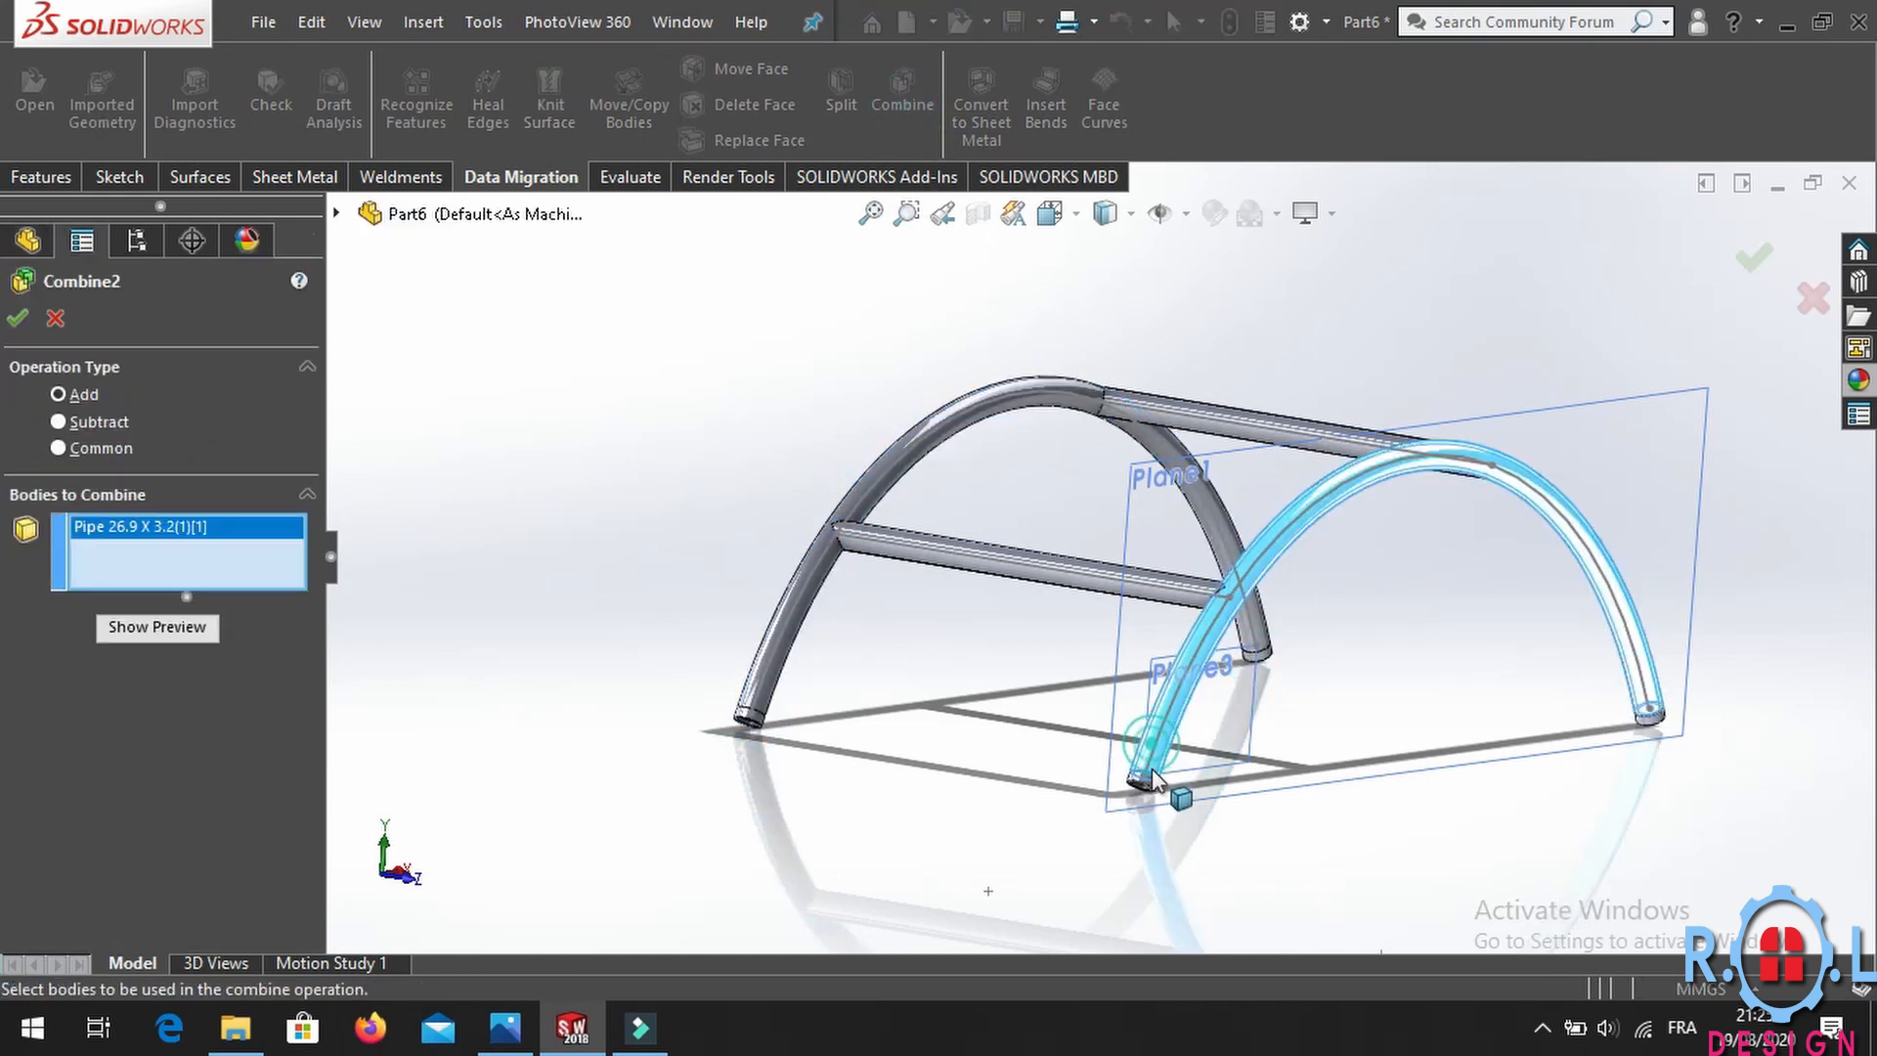
left_click(1152, 779)
left_click(1650, 727)
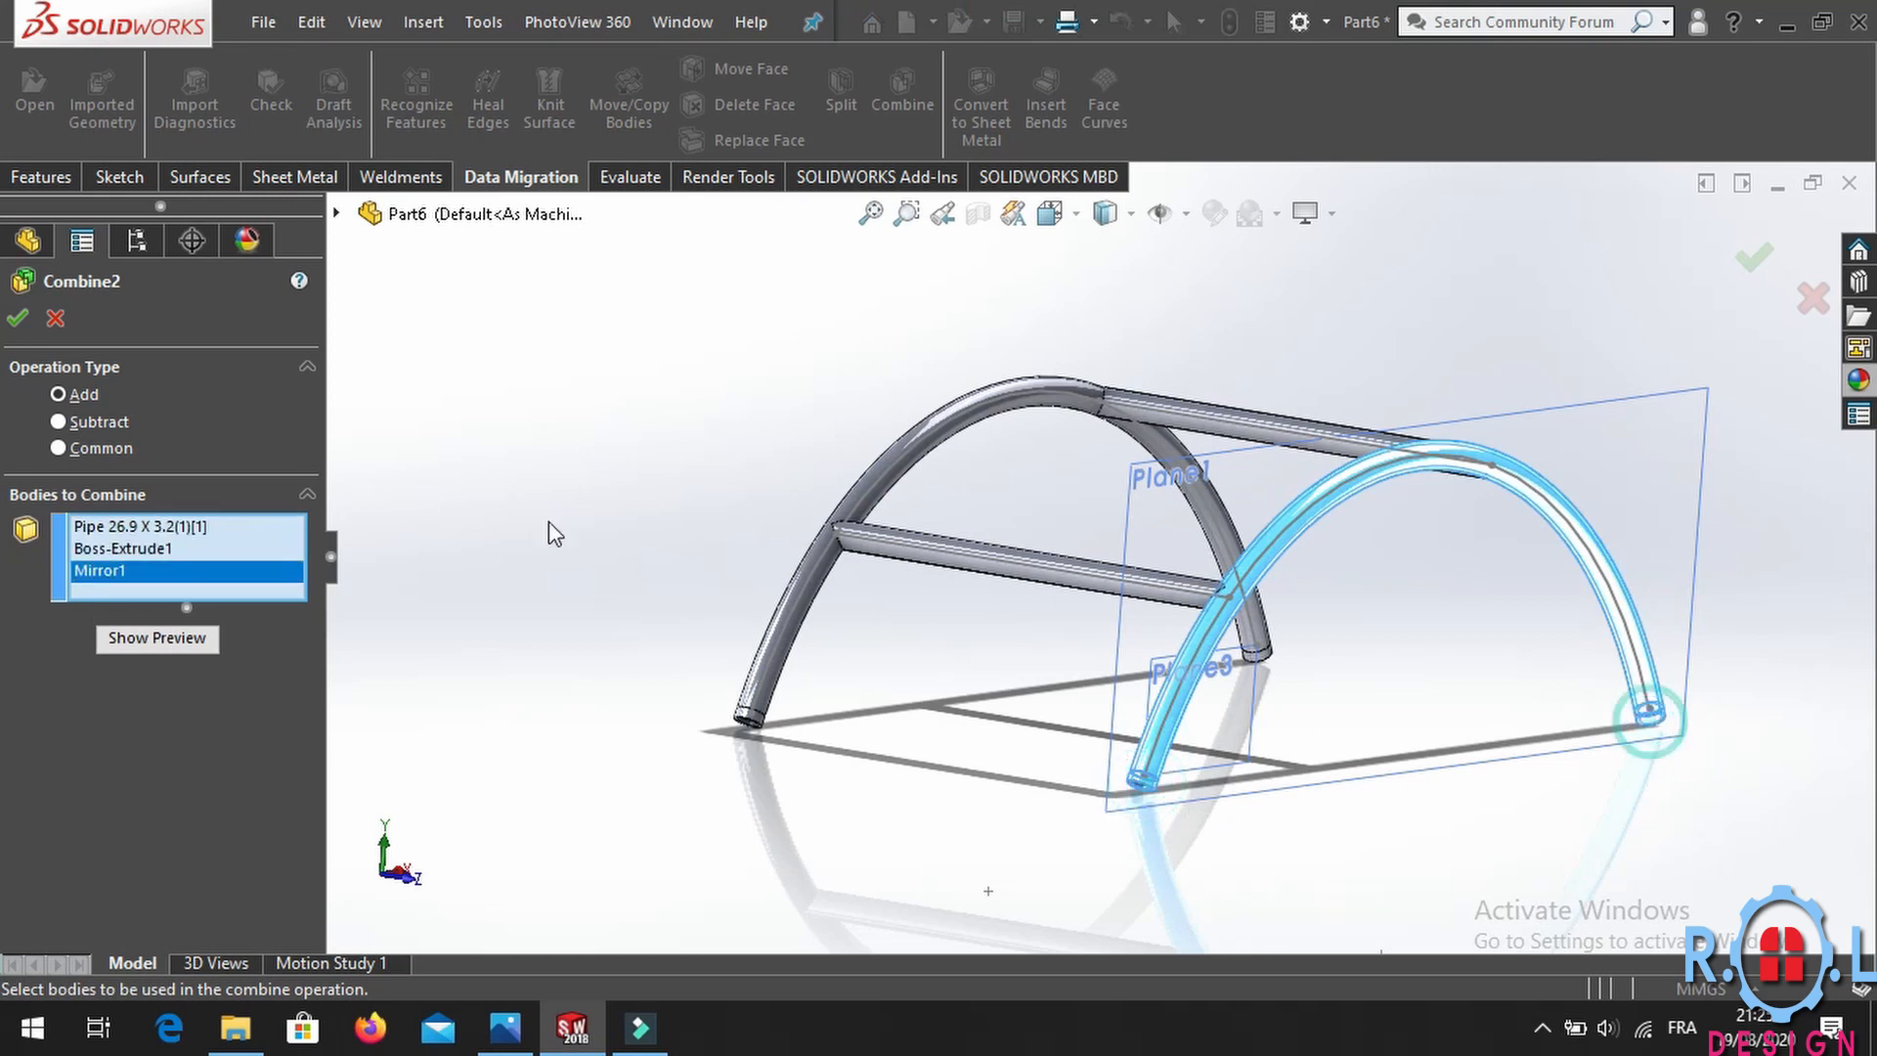
left_click(18, 318)
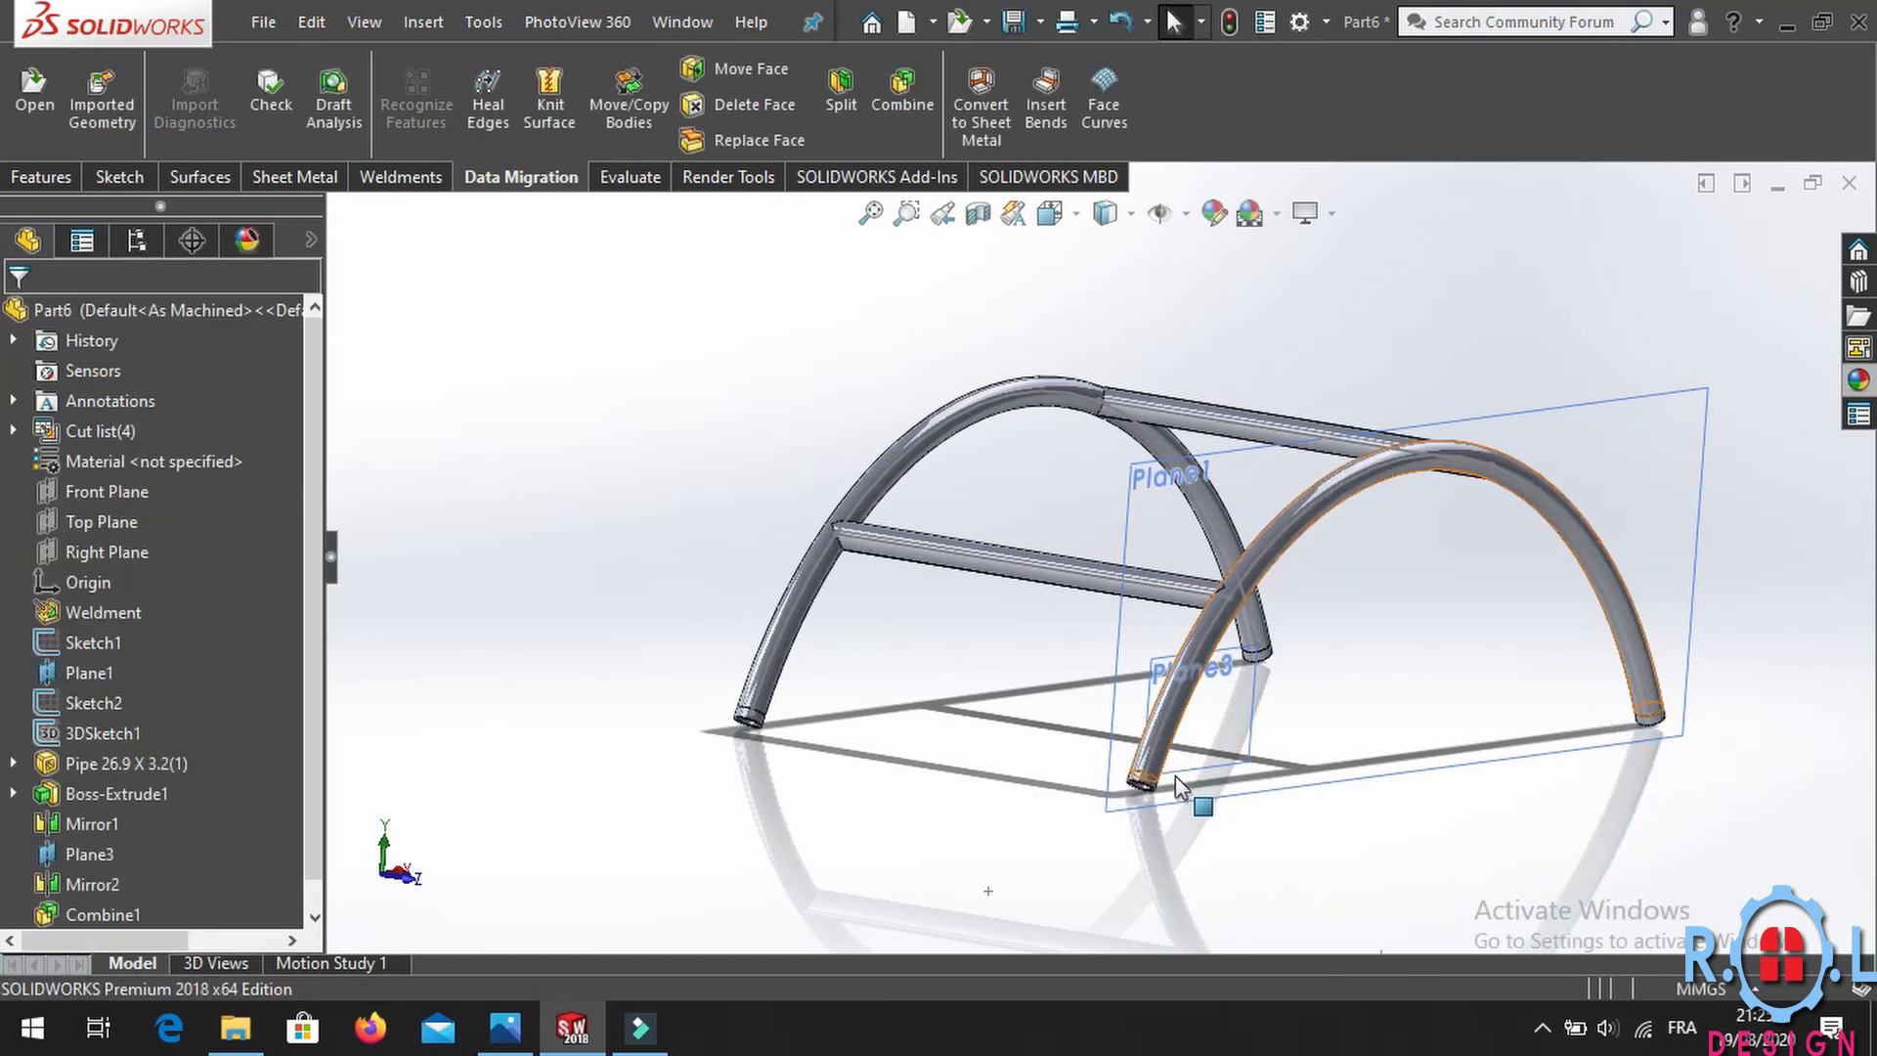
Examine the joint at the front arc's extended left end and the whole frame from several angles.
scroll(1152, 776, "down", 2)
scroll(1149, 775, "down", 2)
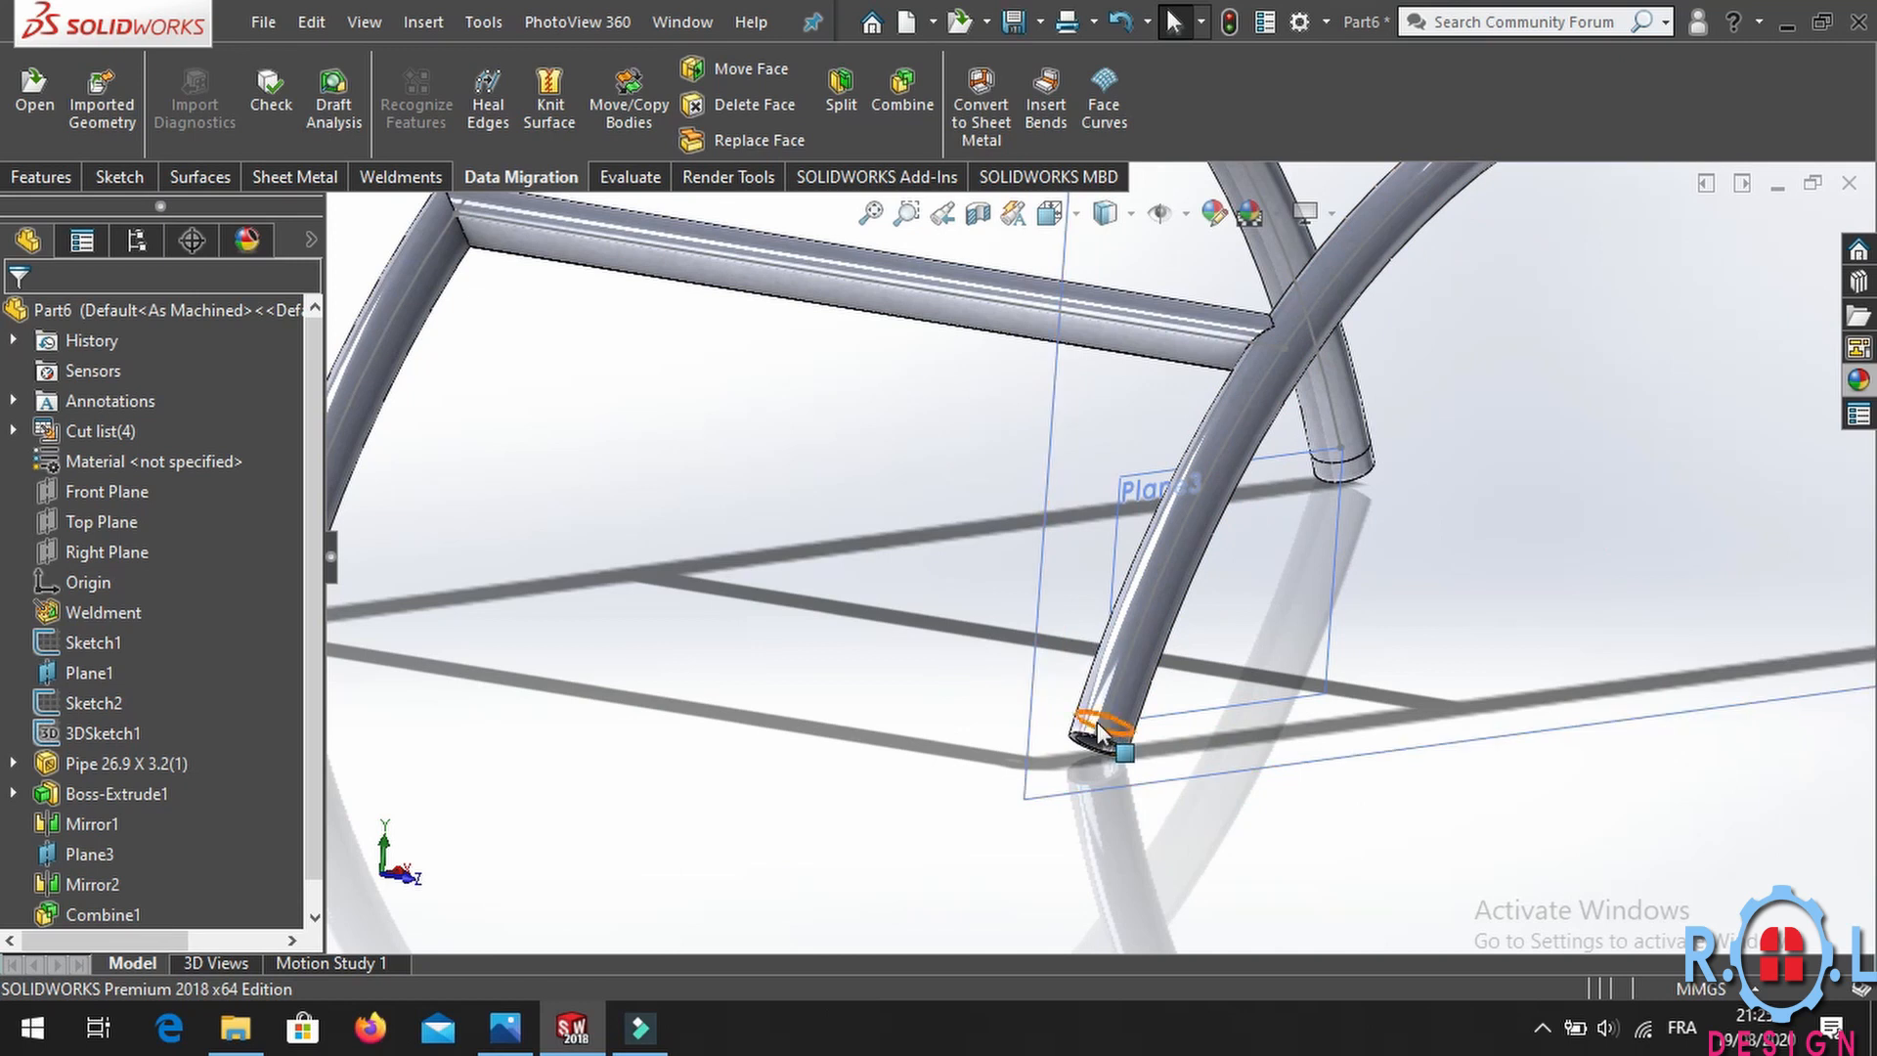
scroll(1269, 699, "up", 5)
middle_click_drag(1269, 699, 1069, 505)
scroll(1069, 506, "down", 2)
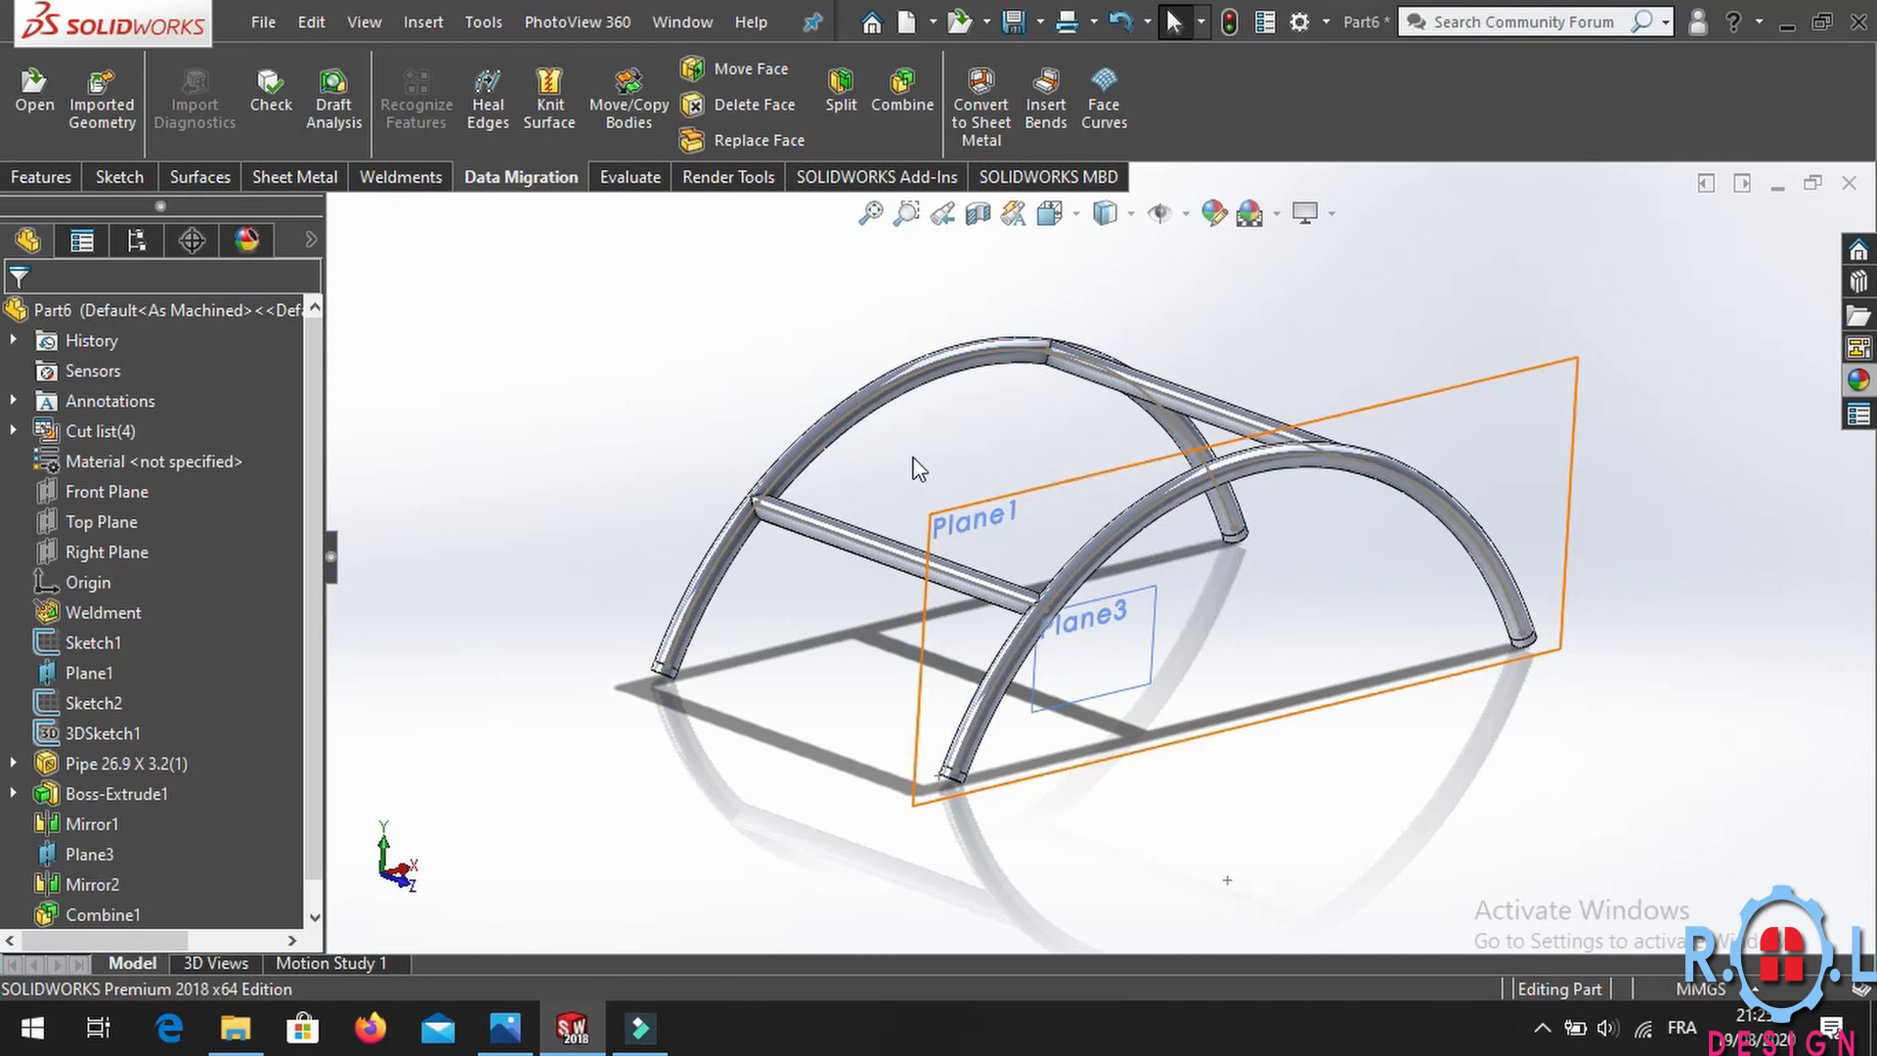
middle_click_drag(927, 407, 955, 461)
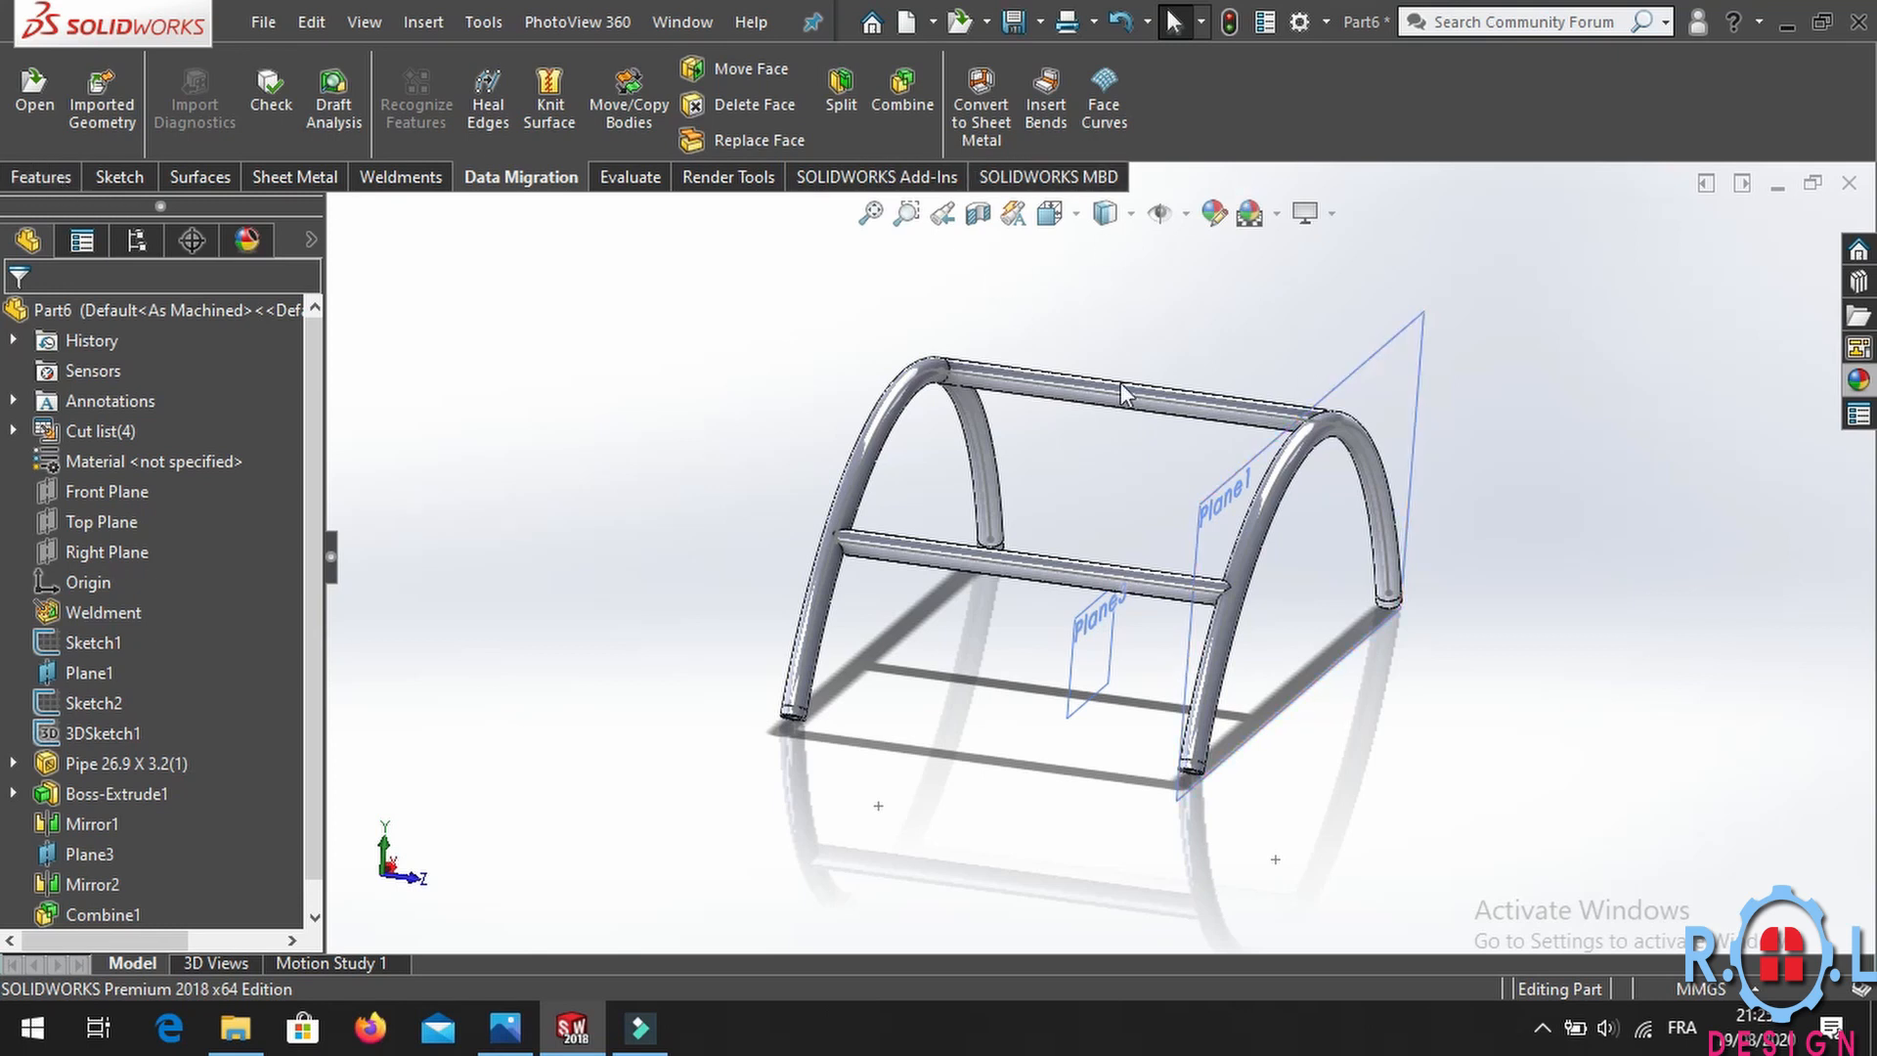
middle_click_drag(1255, 430, 1177, 495)
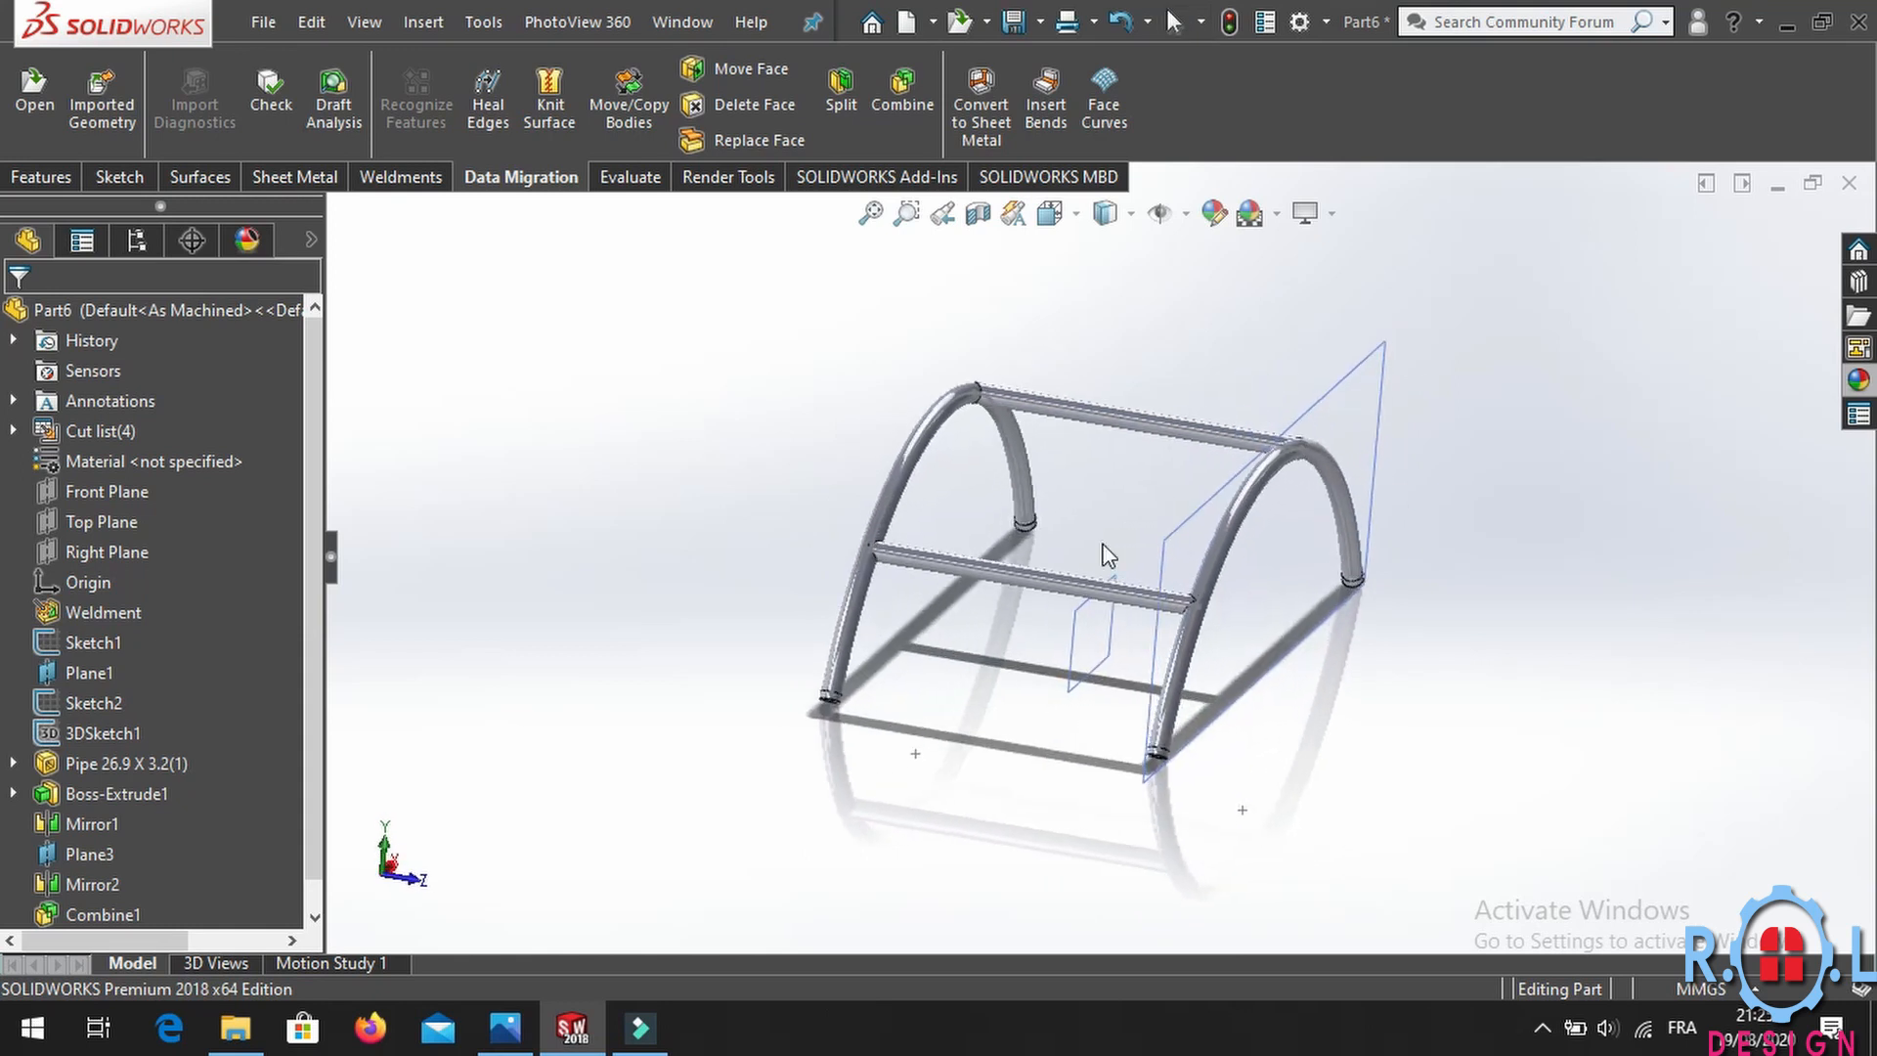
Start a reference plane based on the front arc's plane, dropping the mid plane from its references.
left_click(1118, 587)
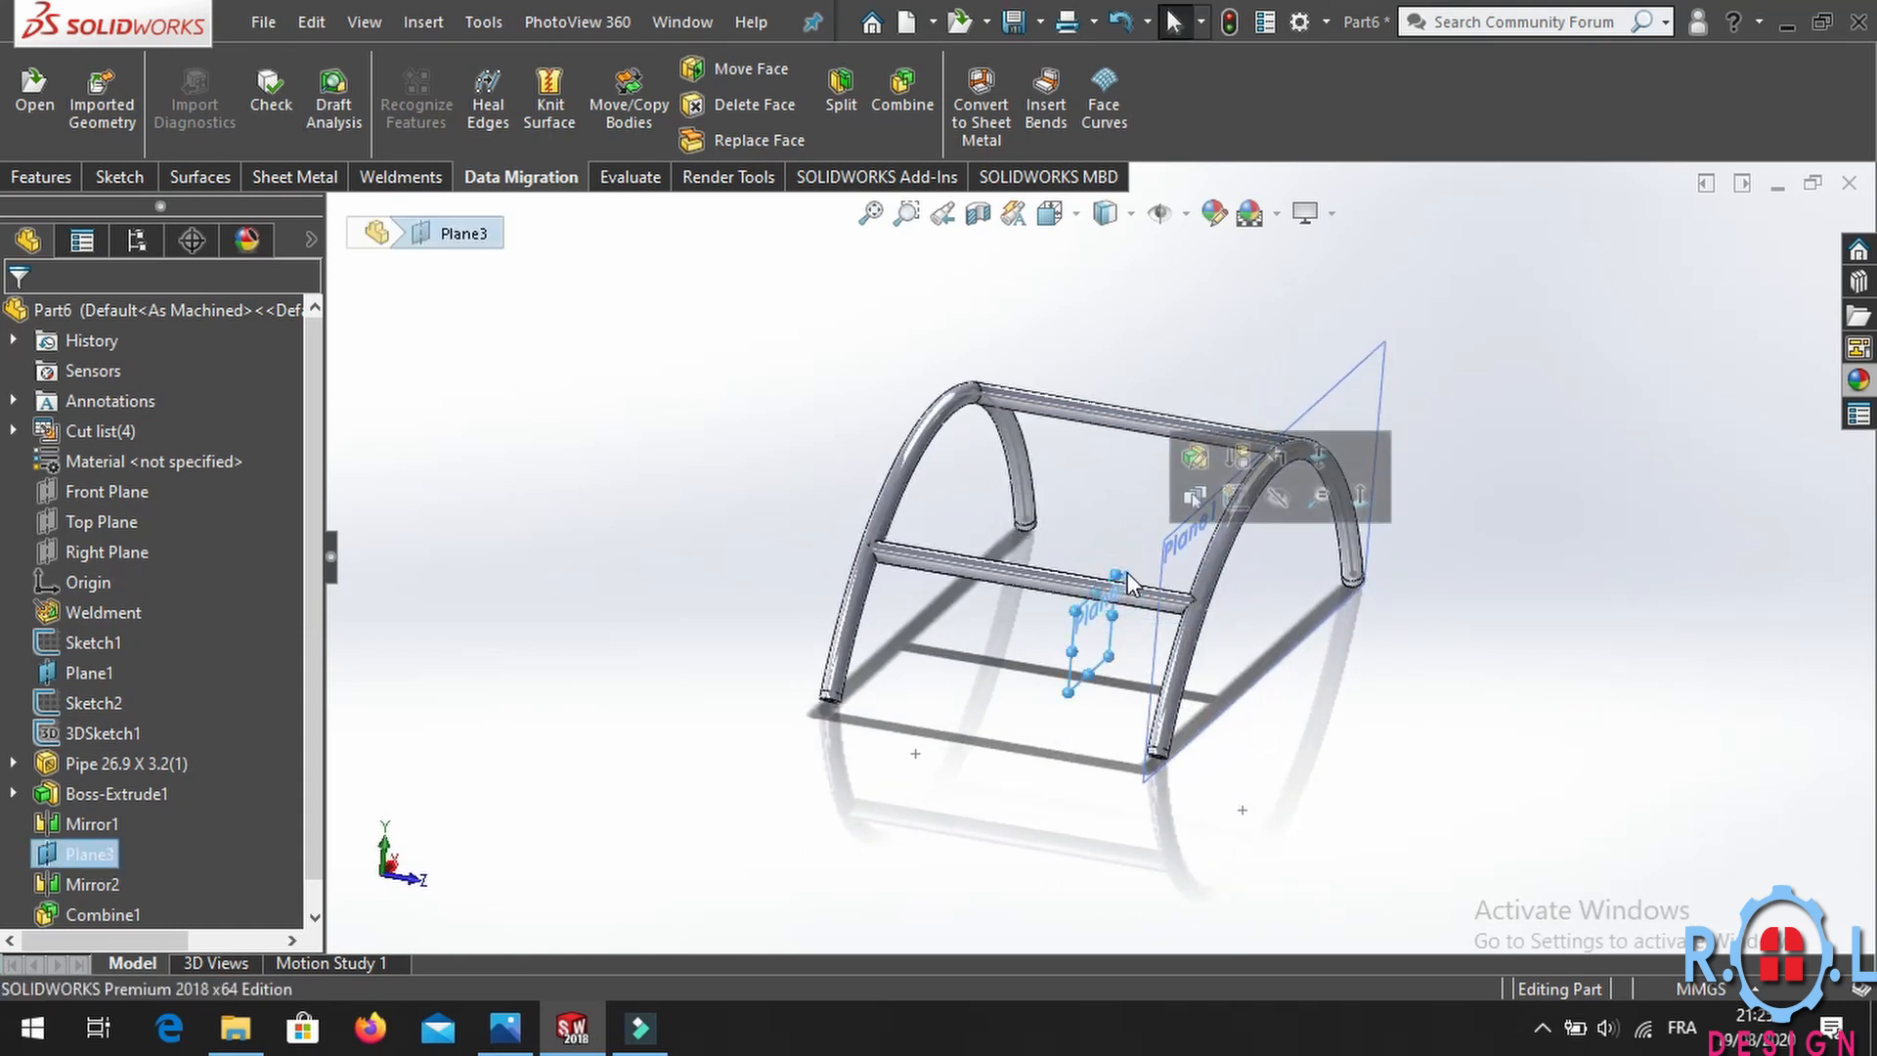
mouse_move(1118, 577)
middle_mouse_down()
mouse_move(1095, 596)
mouse_move(1149, 587)
middle_mouse_up()
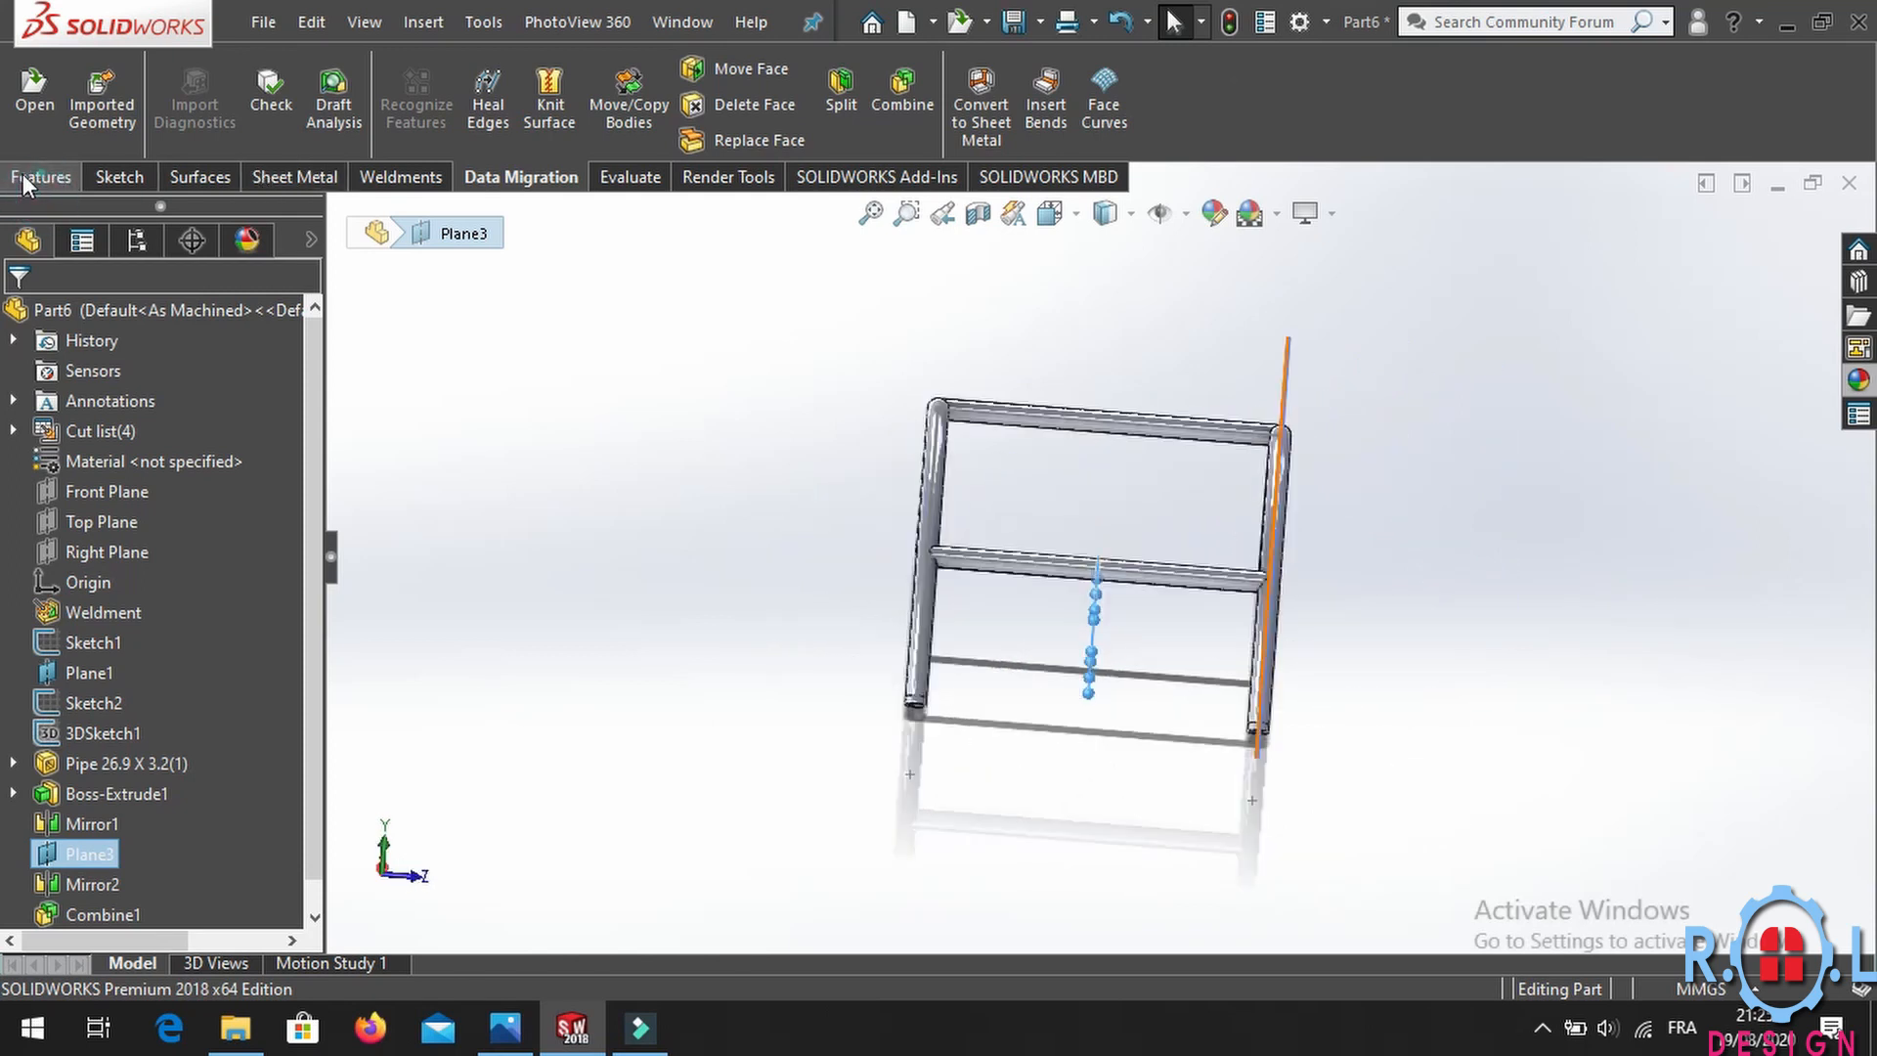
left_click(30, 180)
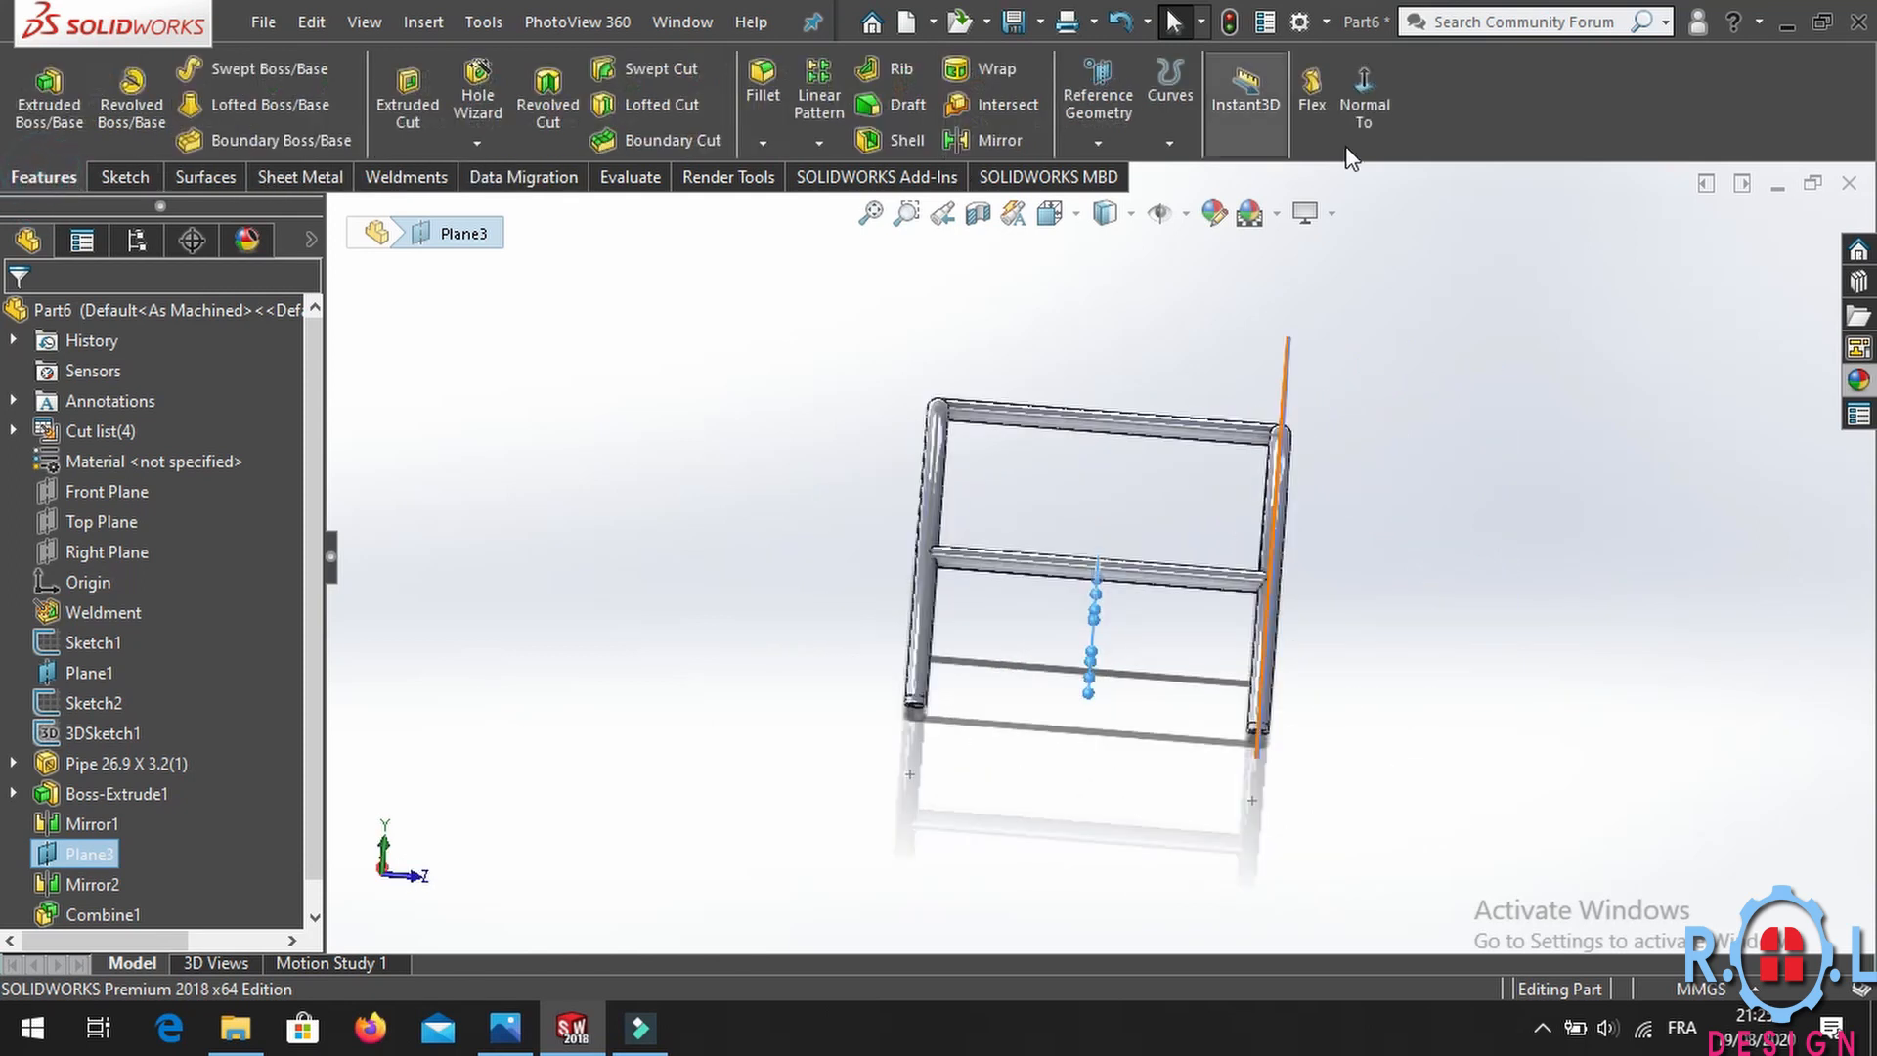
left_click(1099, 141)
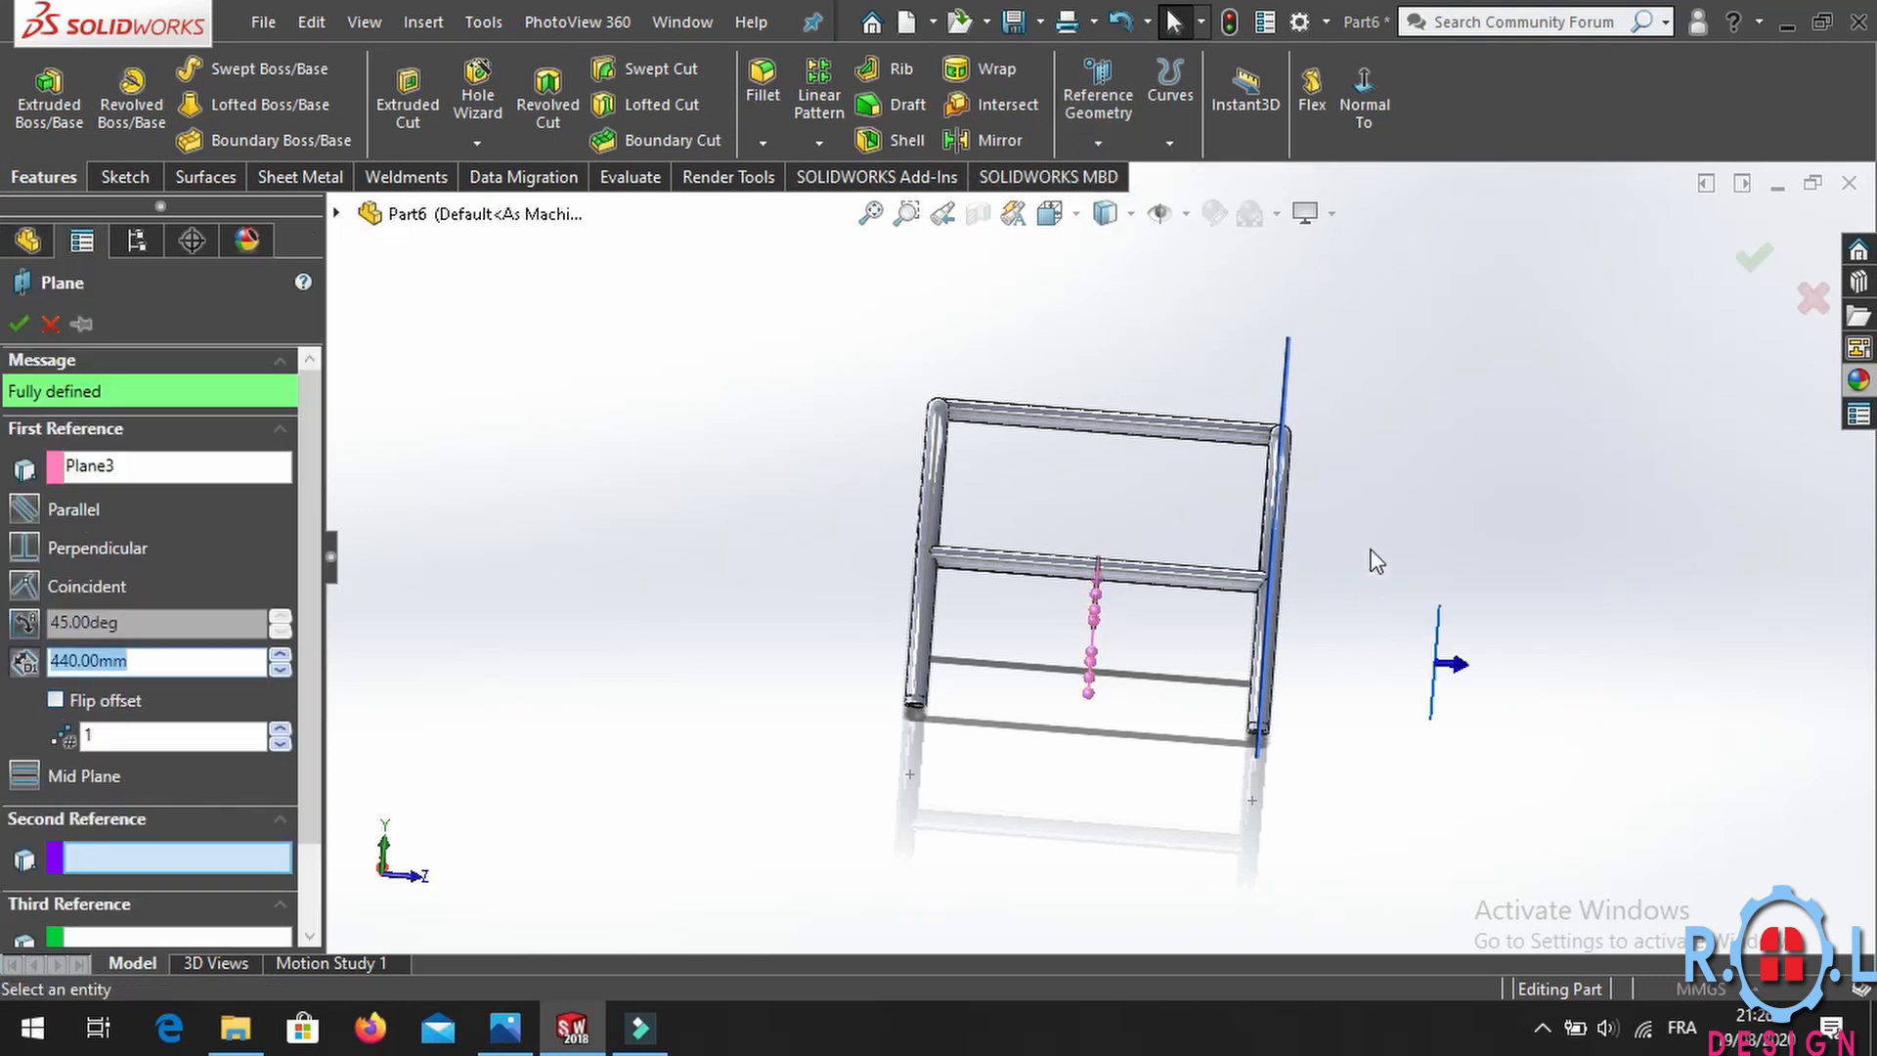
left_click(1290, 385)
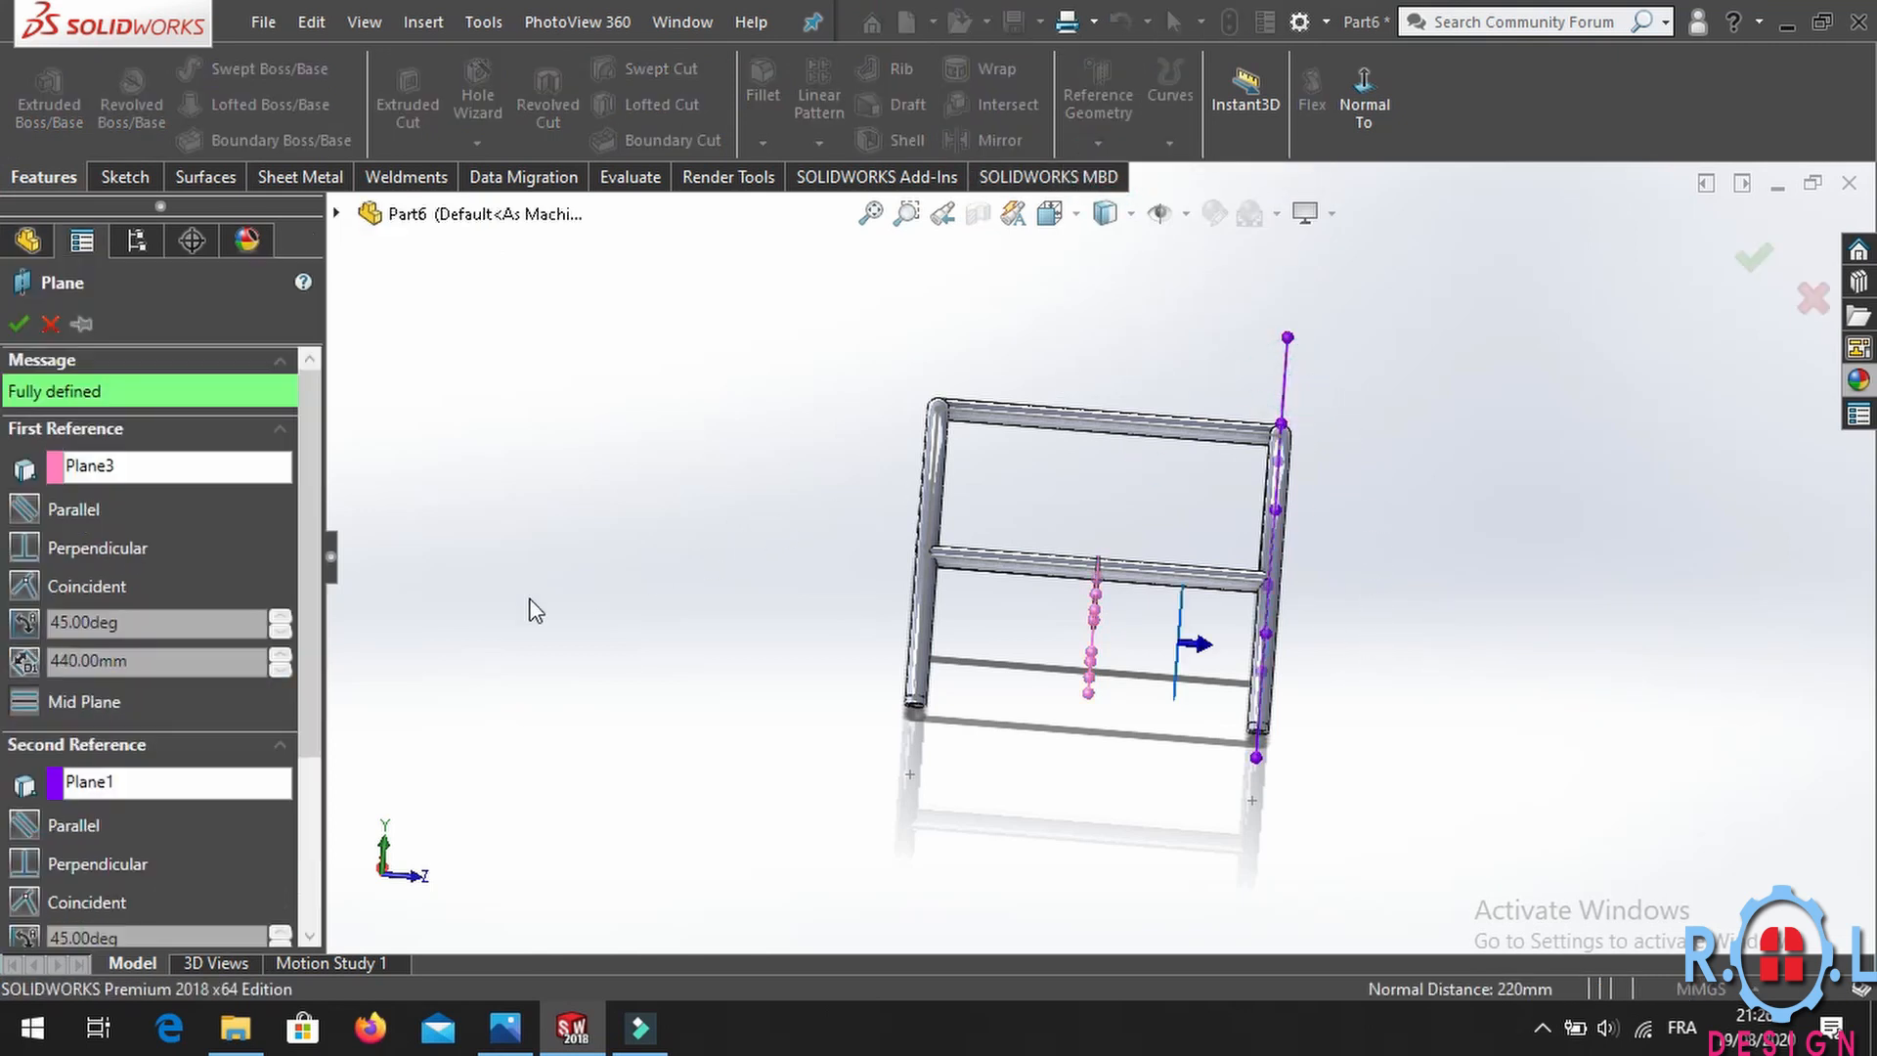
left_click(182, 467)
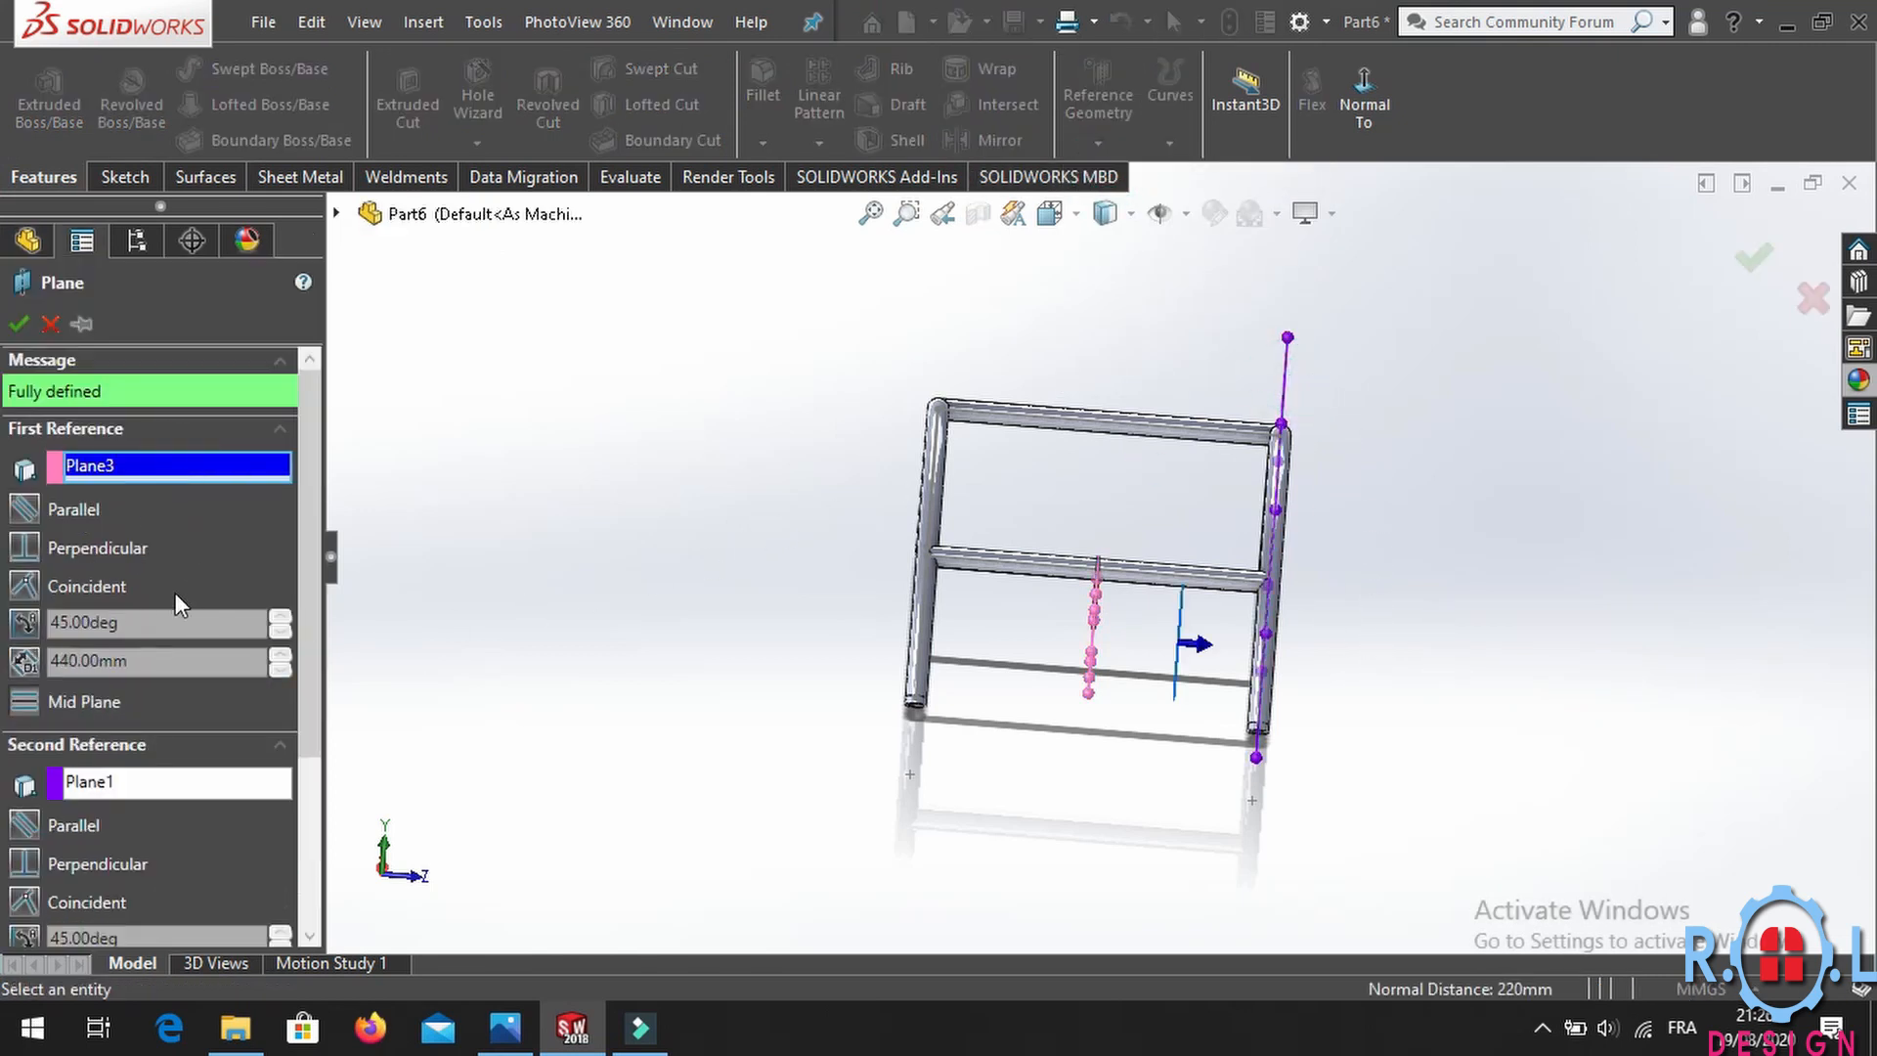
right_click(123, 783)
left_click(249, 486)
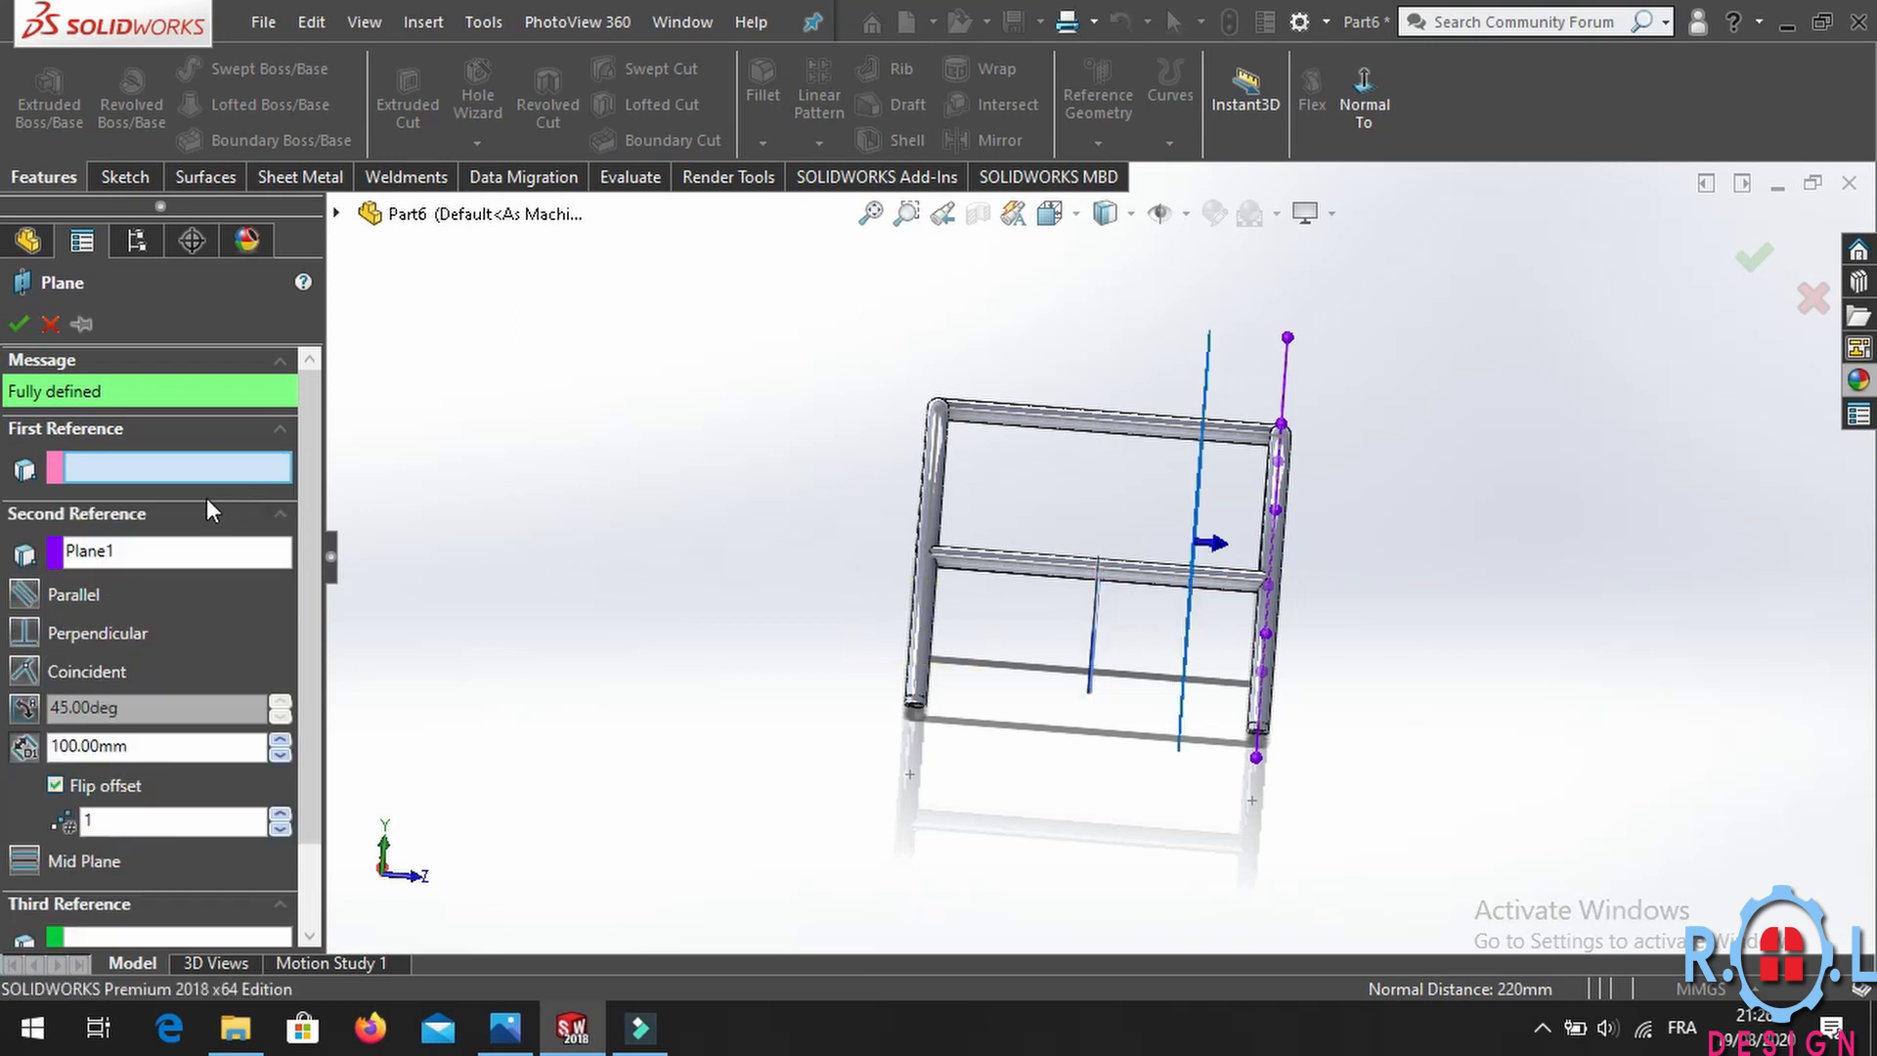
Set the new plane's offset to 30 mm inward from the front arc's plane and create it.
left_click(278, 755)
left_click(280, 755)
left_click(280, 755)
left_click(280, 755)
left_click(280, 755)
left_click(279, 755)
left_click(279, 755)
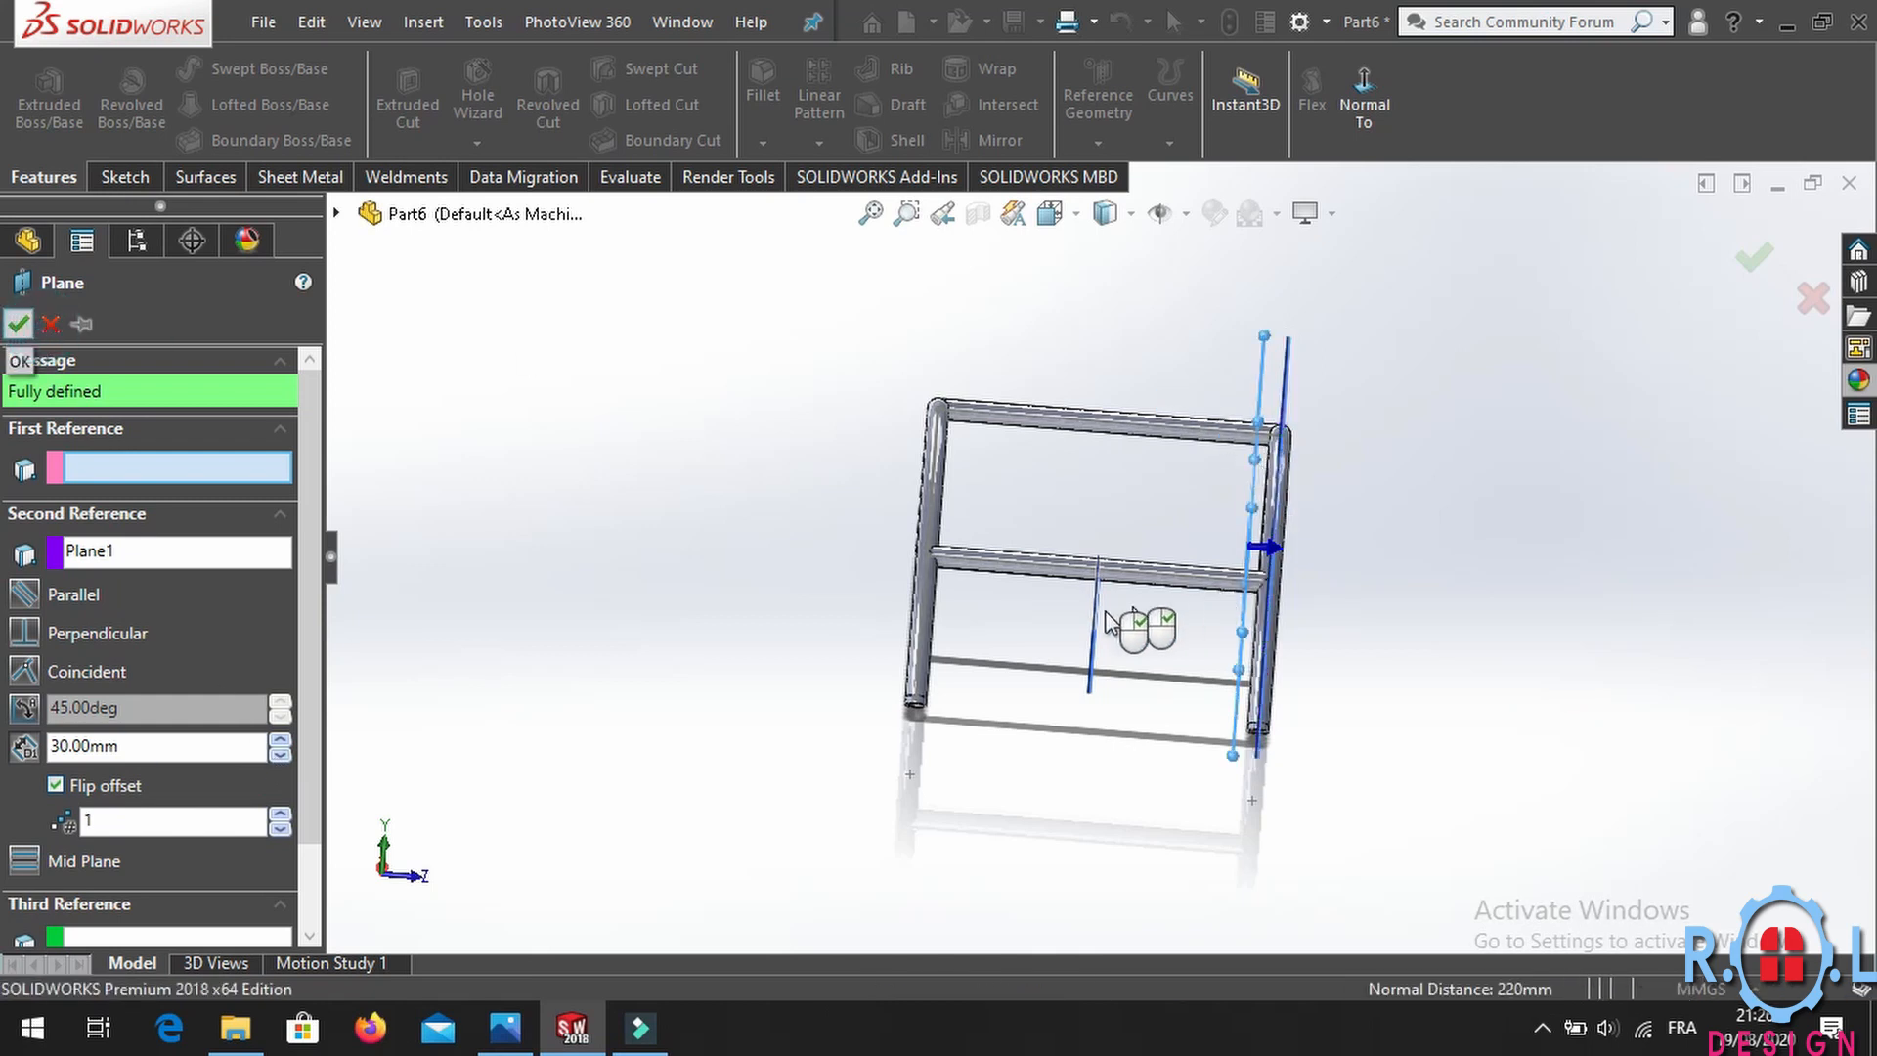
right_click(1017, 601)
Enlarge the new offset plane's outline so it surrounds the whole frame, and hide the front arc's plane.
middle_click_drag(994, 586, 978, 572)
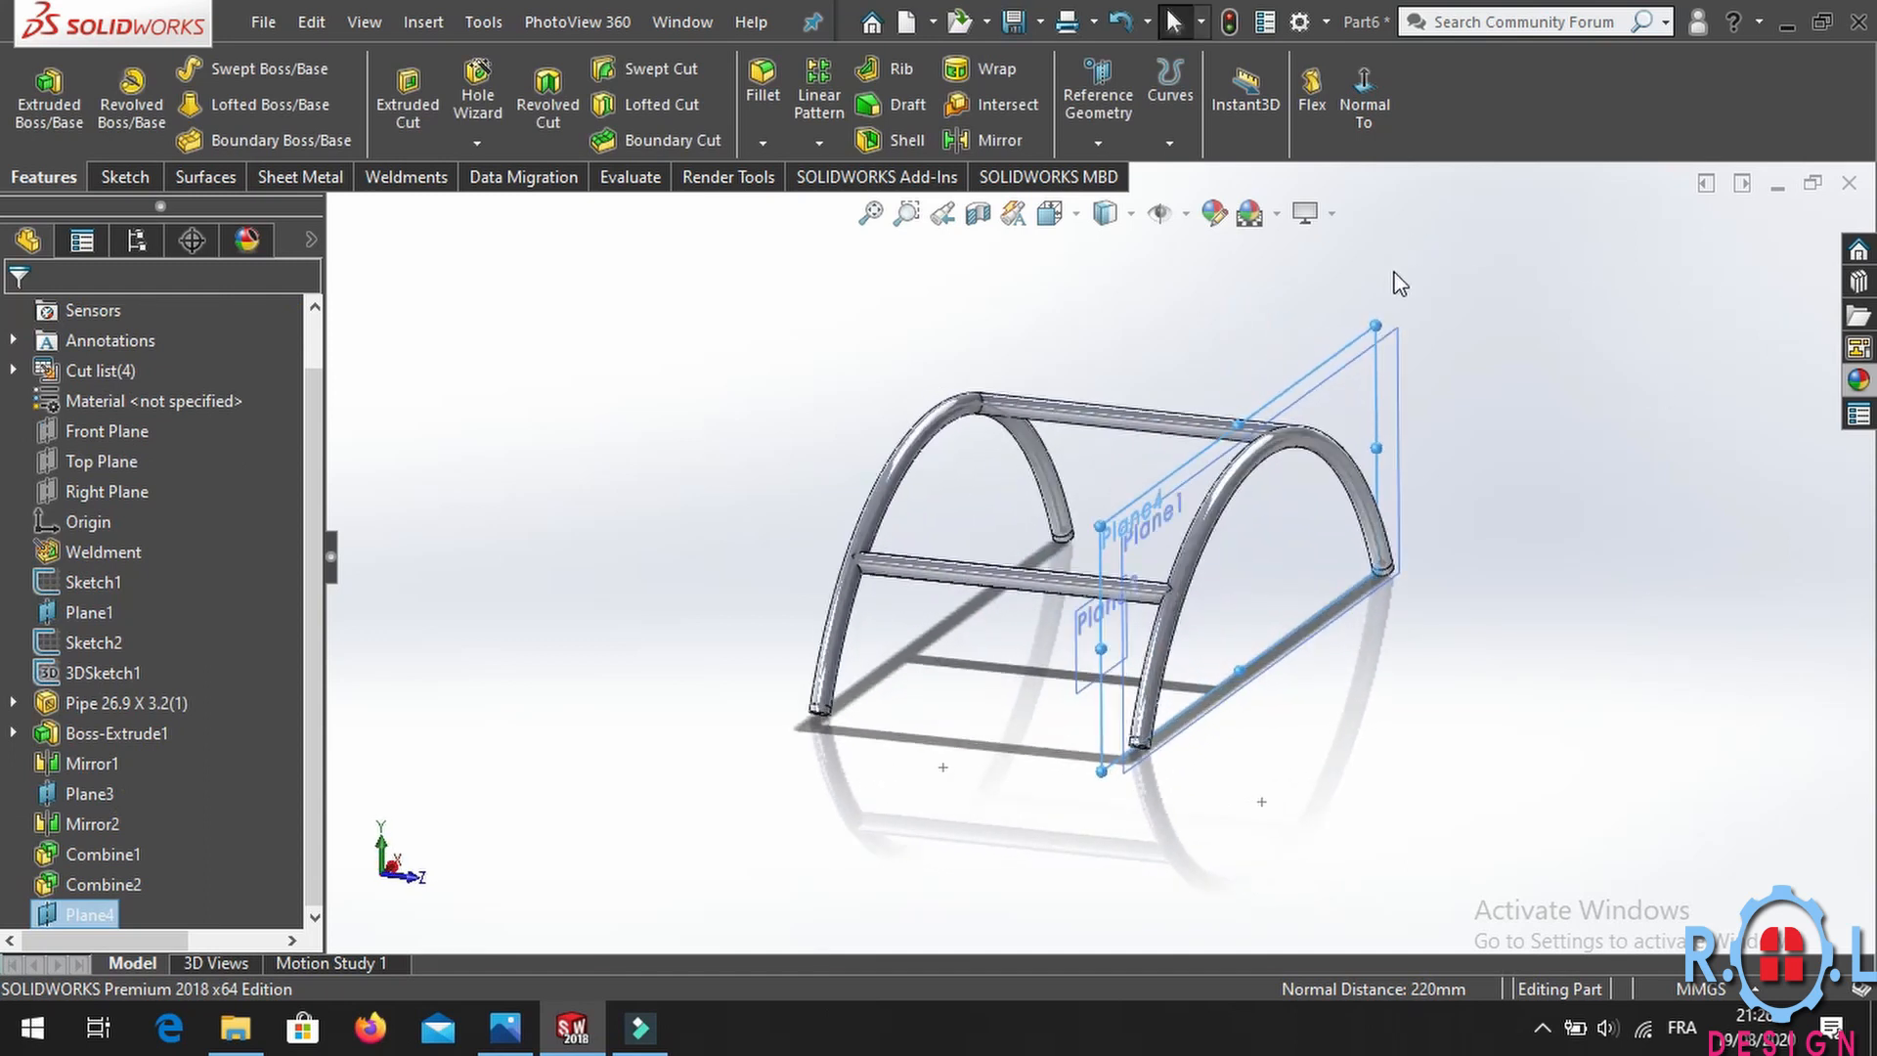
left_click_drag(1370, 322, 1426, 201)
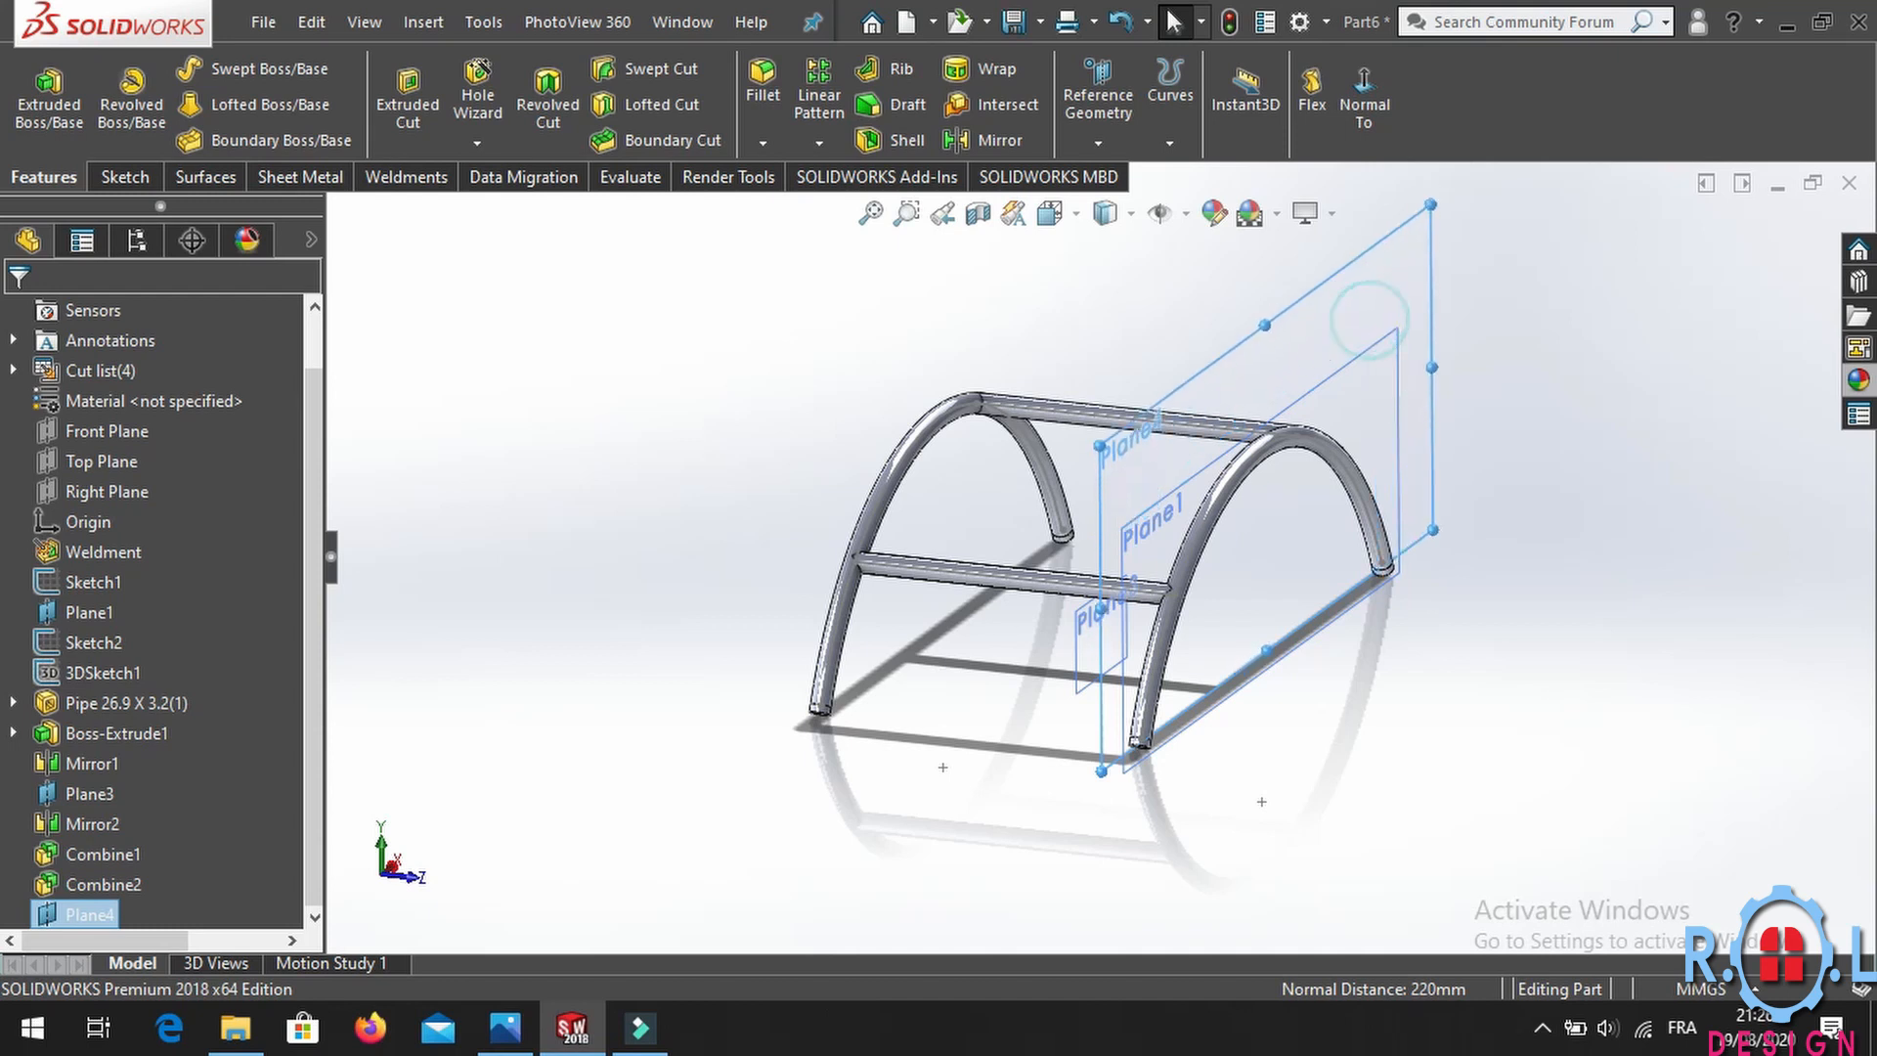
scroll(1107, 560, "up", 2)
middle_click_drag(1084, 556, 869, 616)
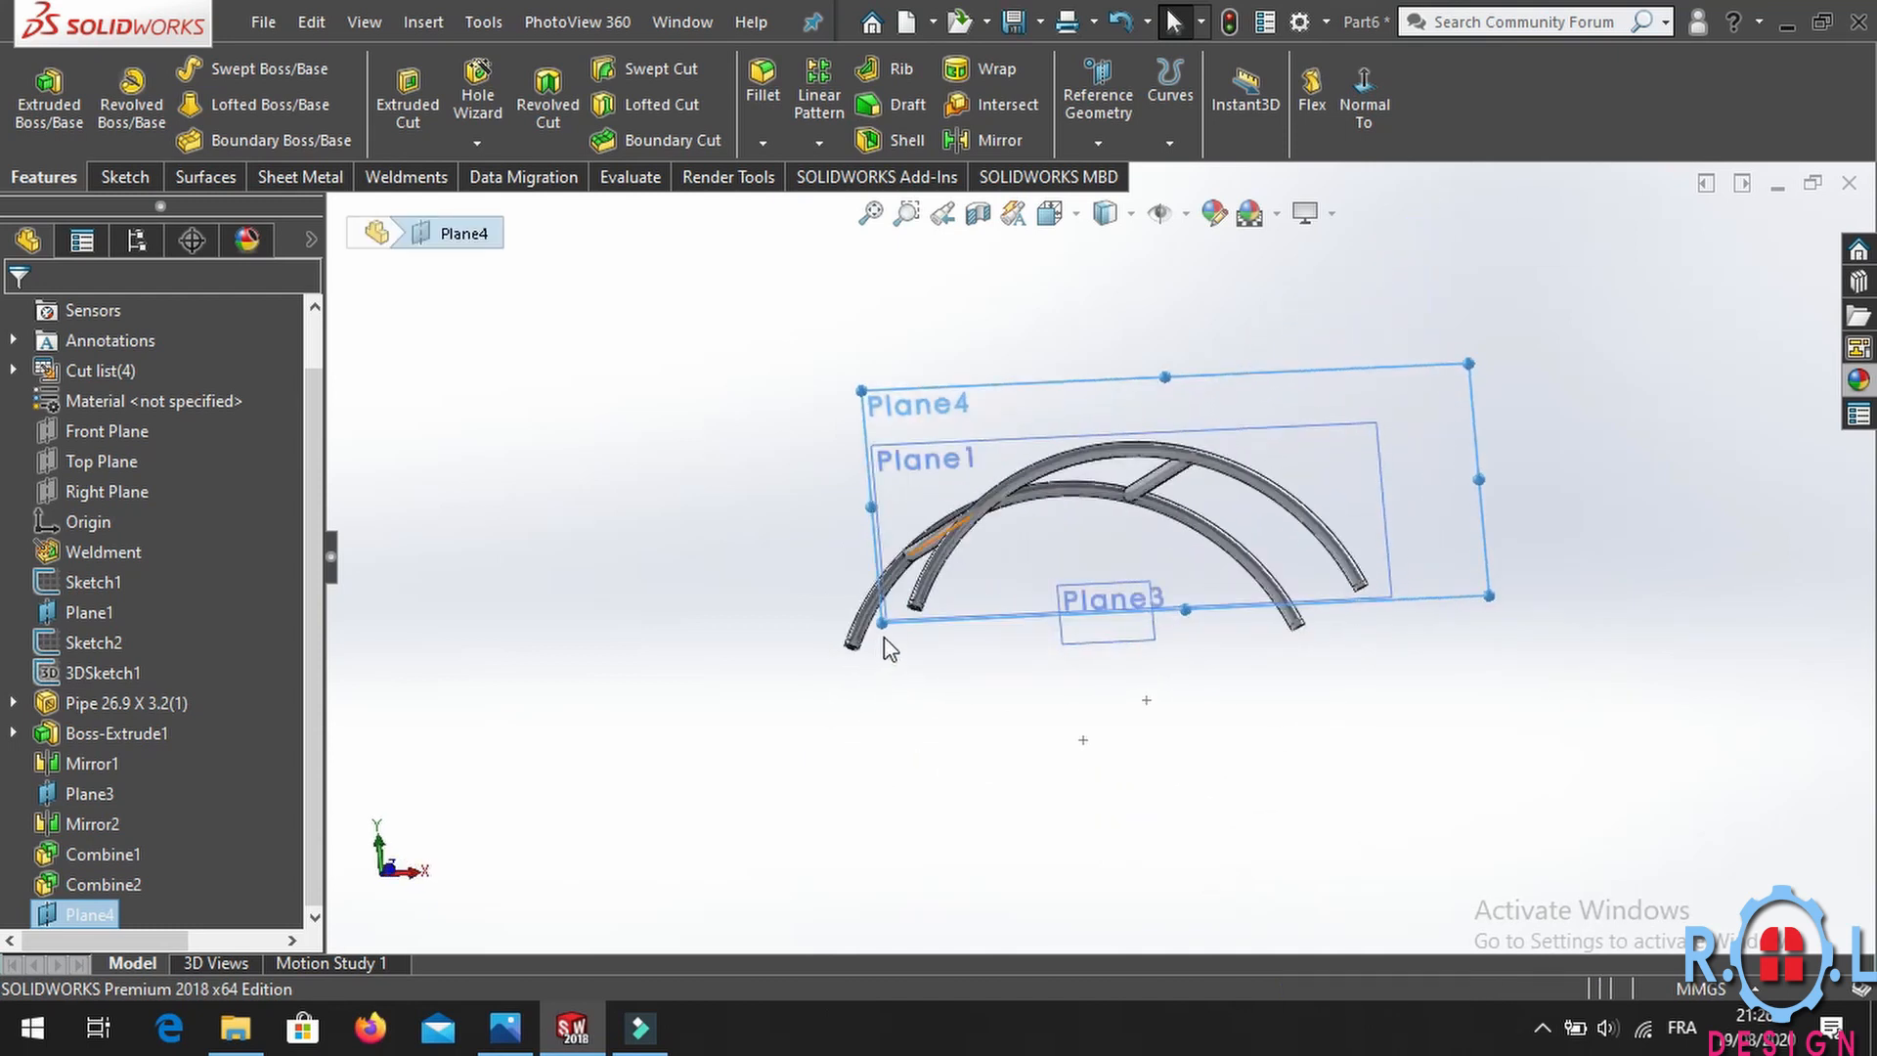
left_click(968, 471)
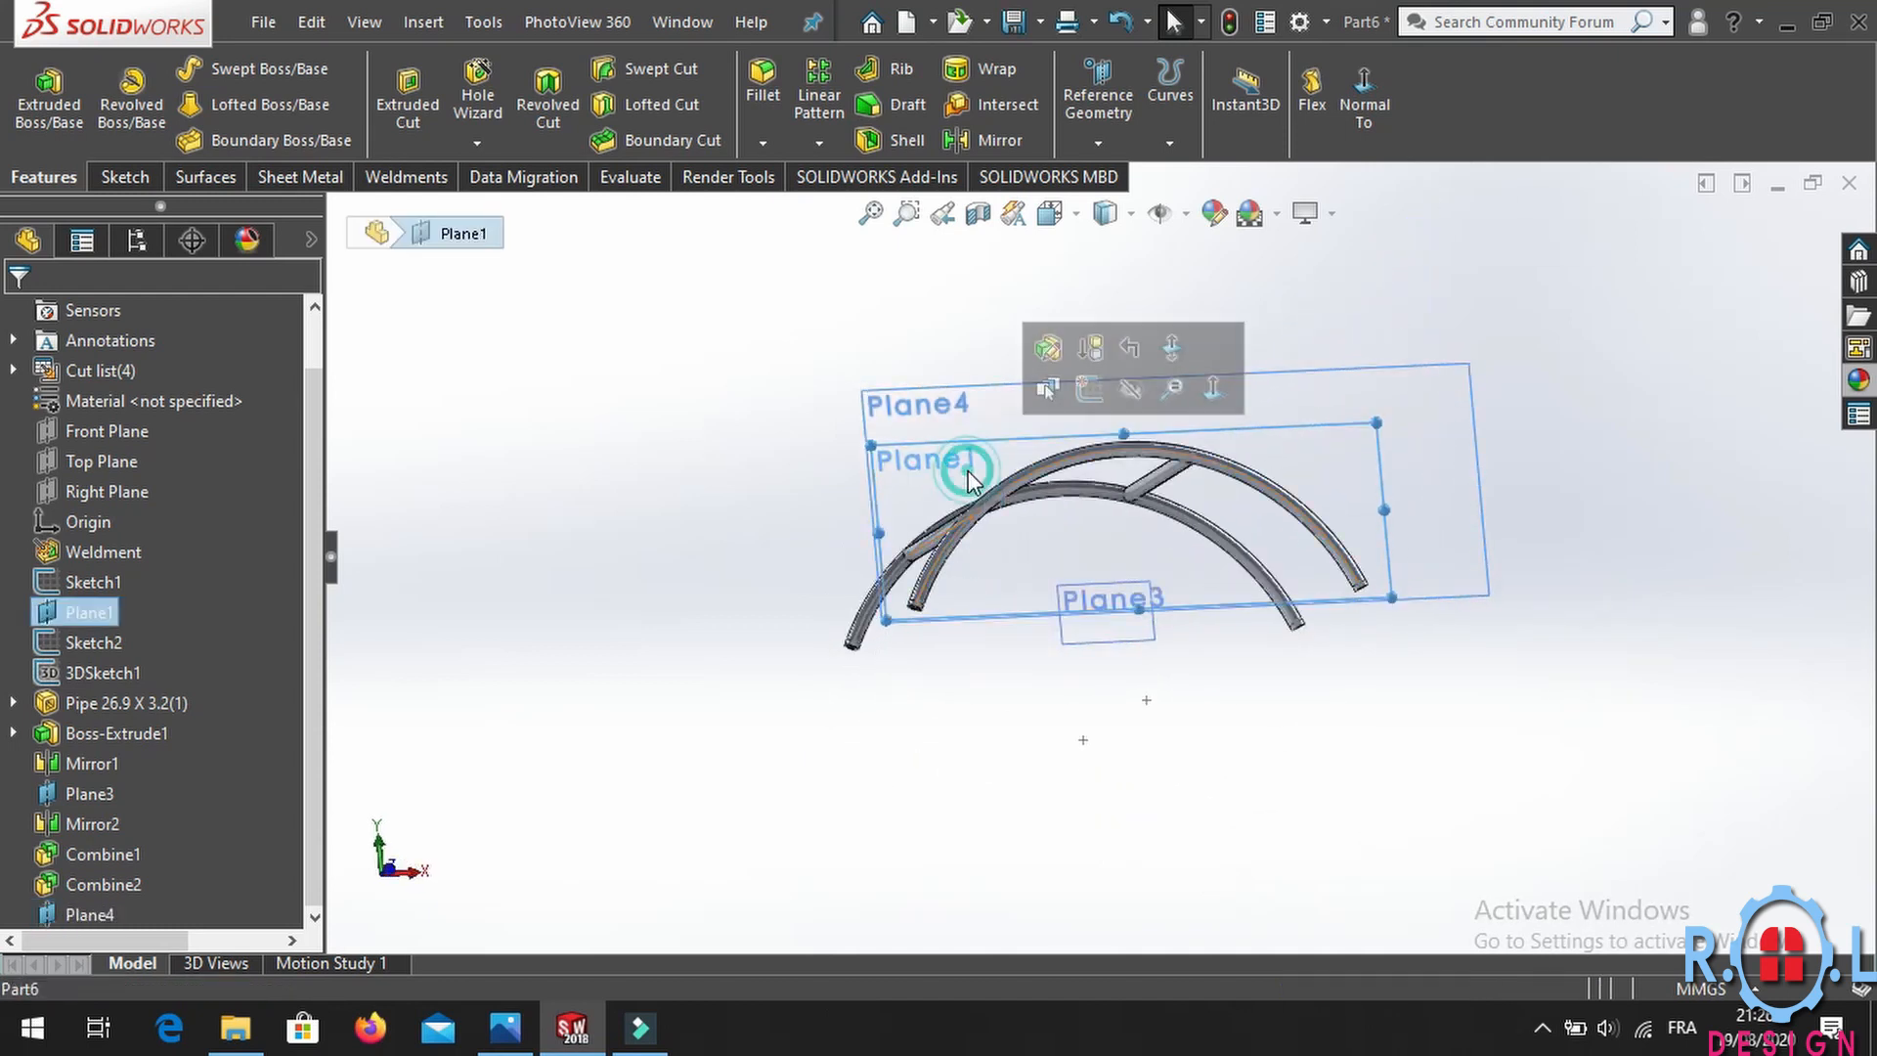
left_click(1127, 390)
left_click(885, 626)
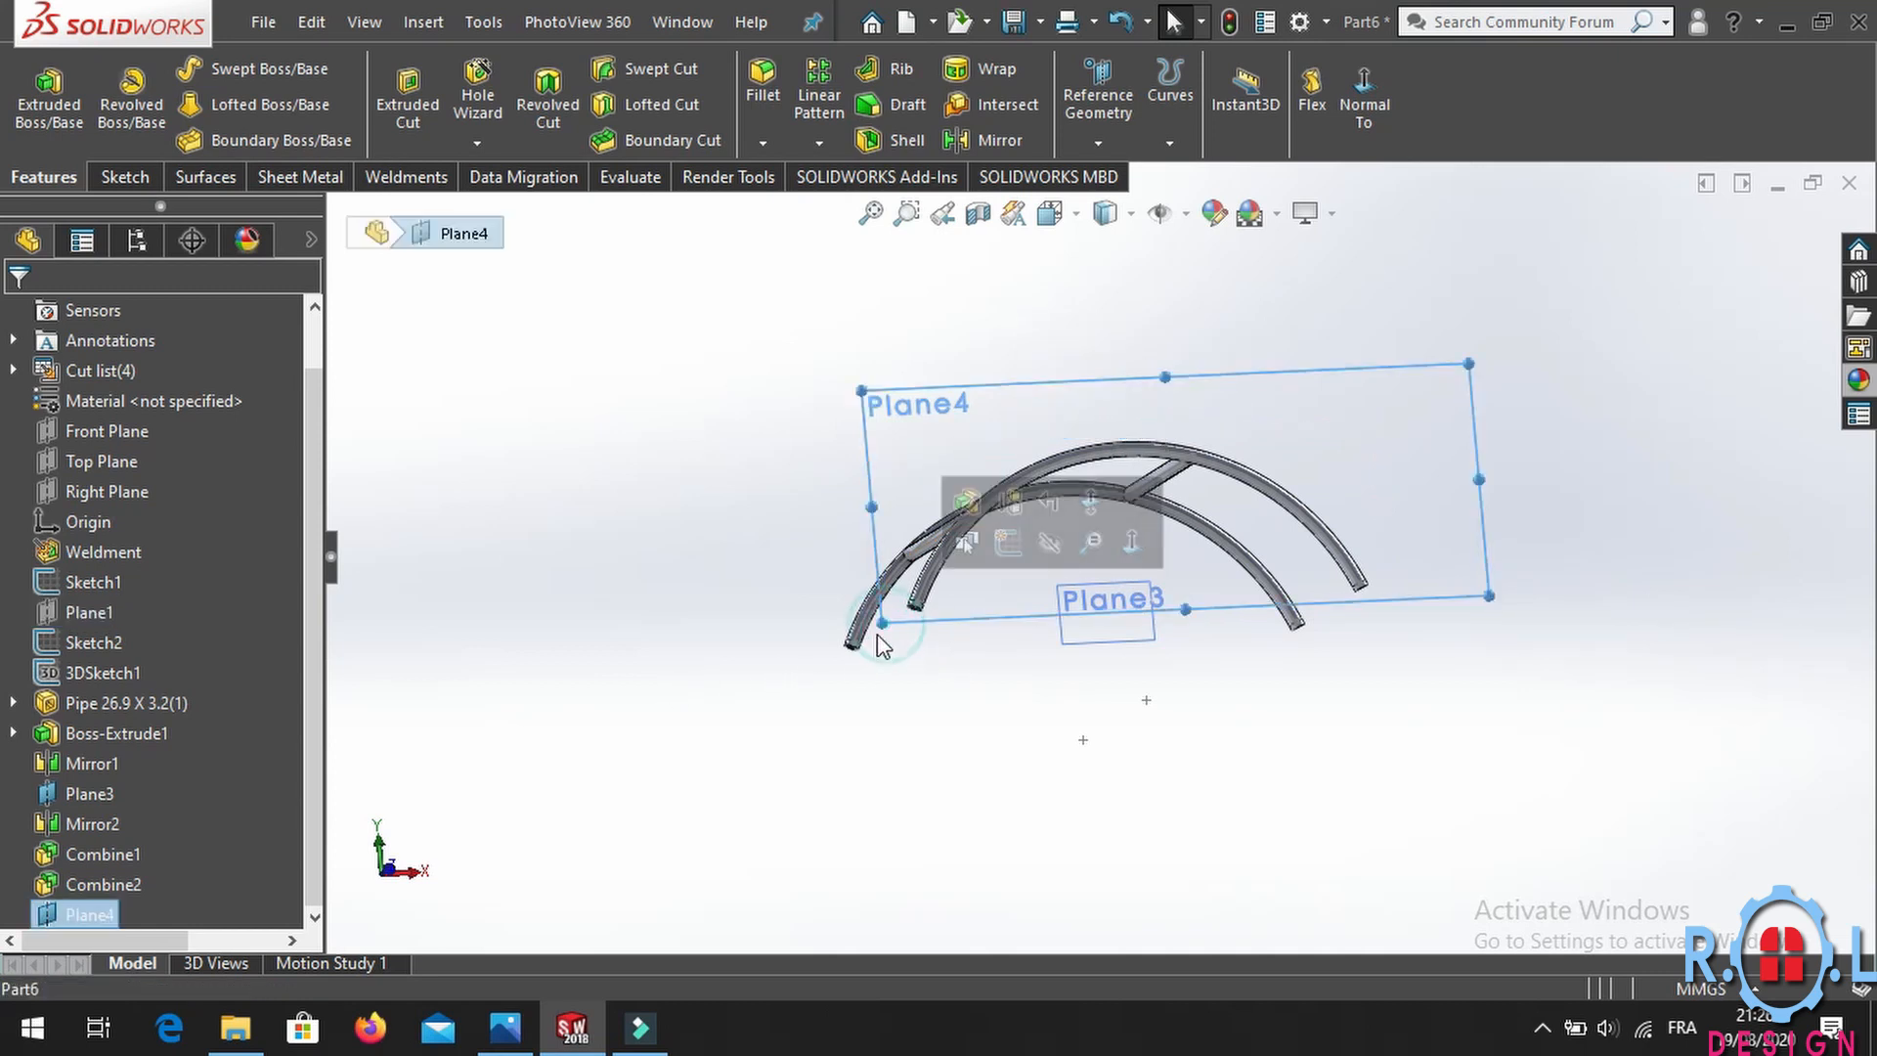
left_click_drag(881, 624, 708, 780)
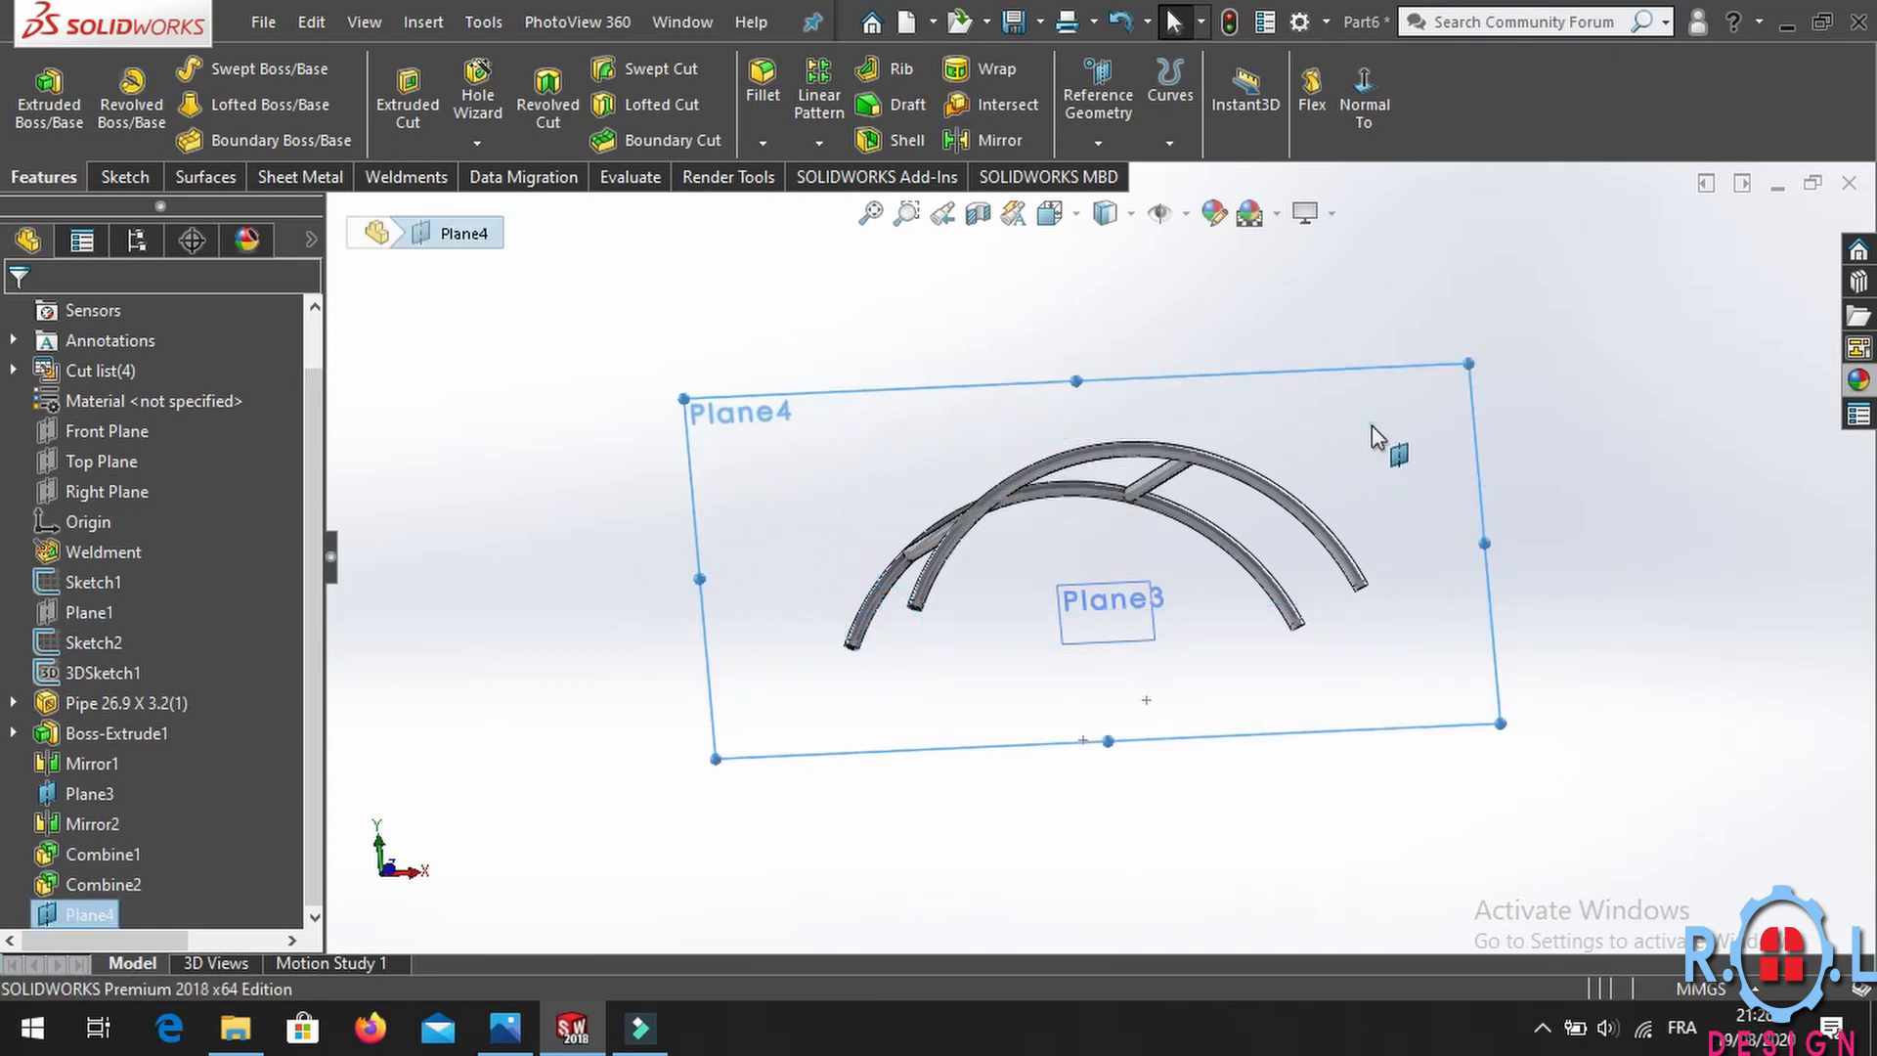
Open a sketch on the new offset plane, viewed head-on, and display the frame with hidden lines visible.
left_click(1612, 358)
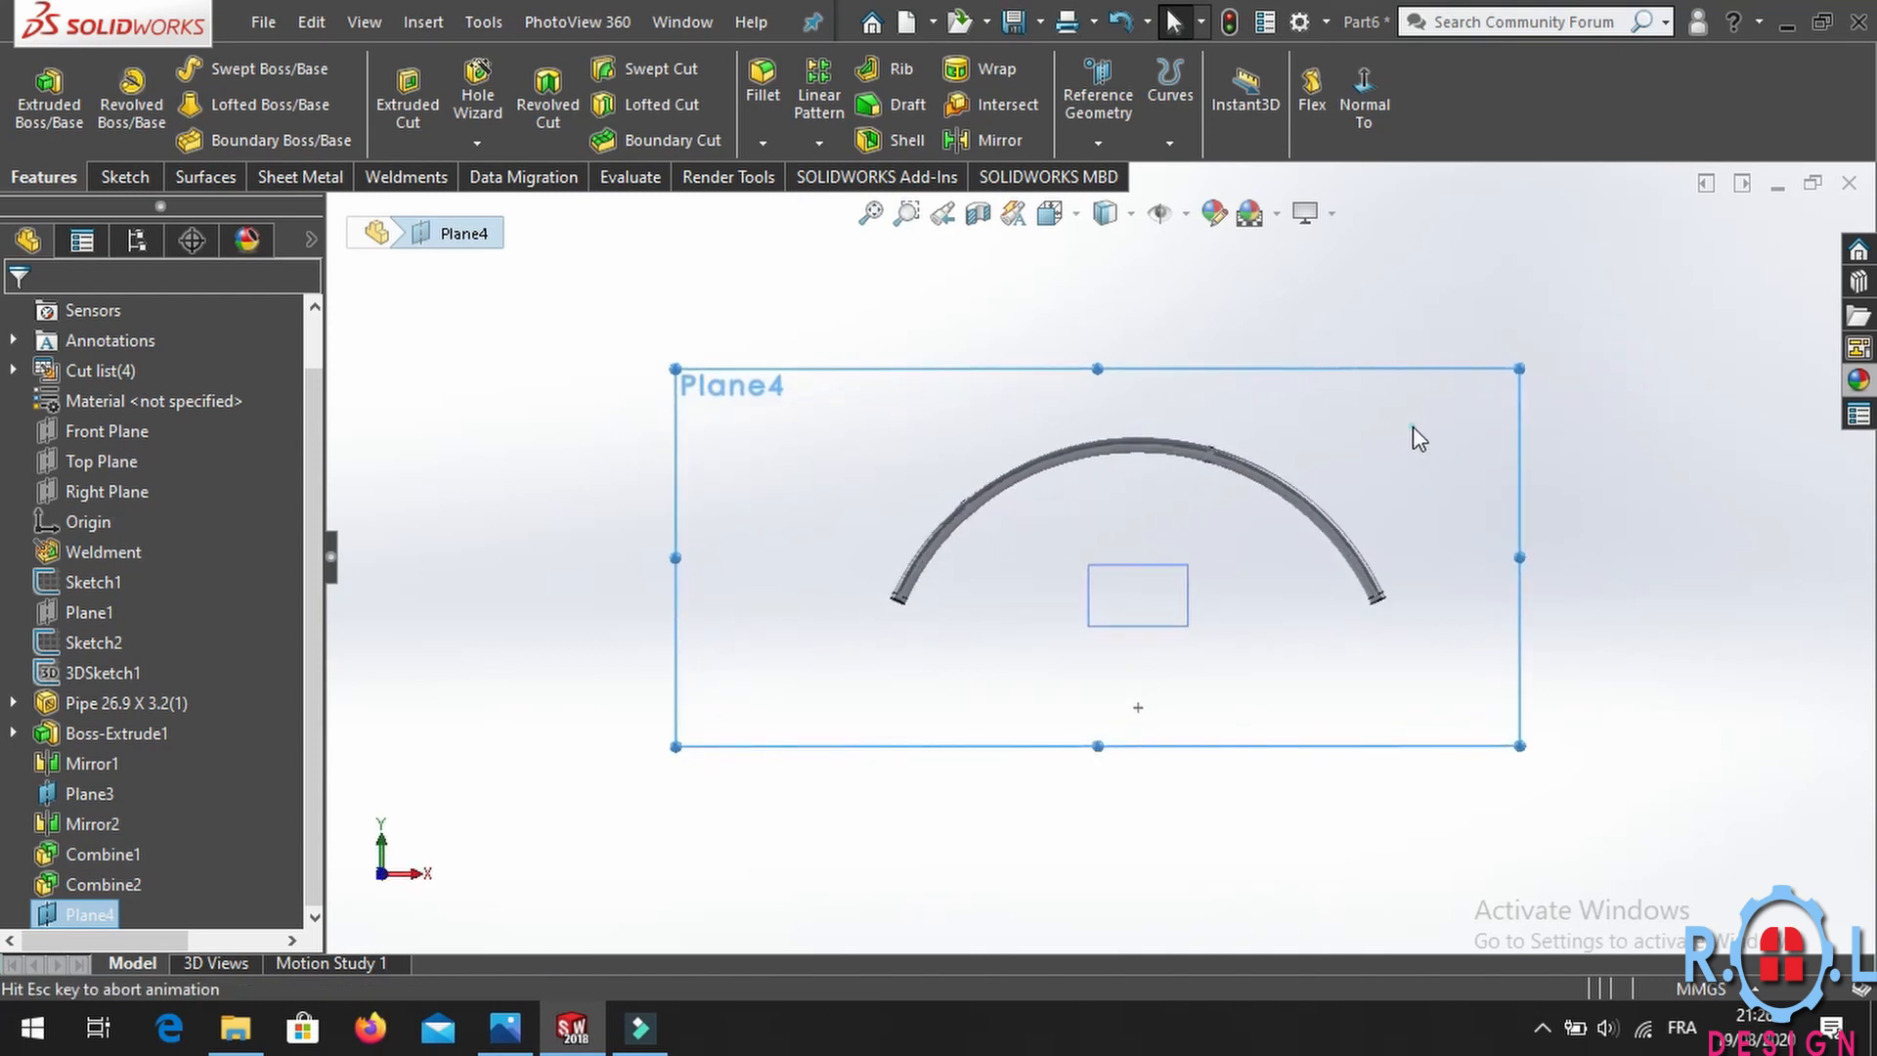
left_click(1533, 344)
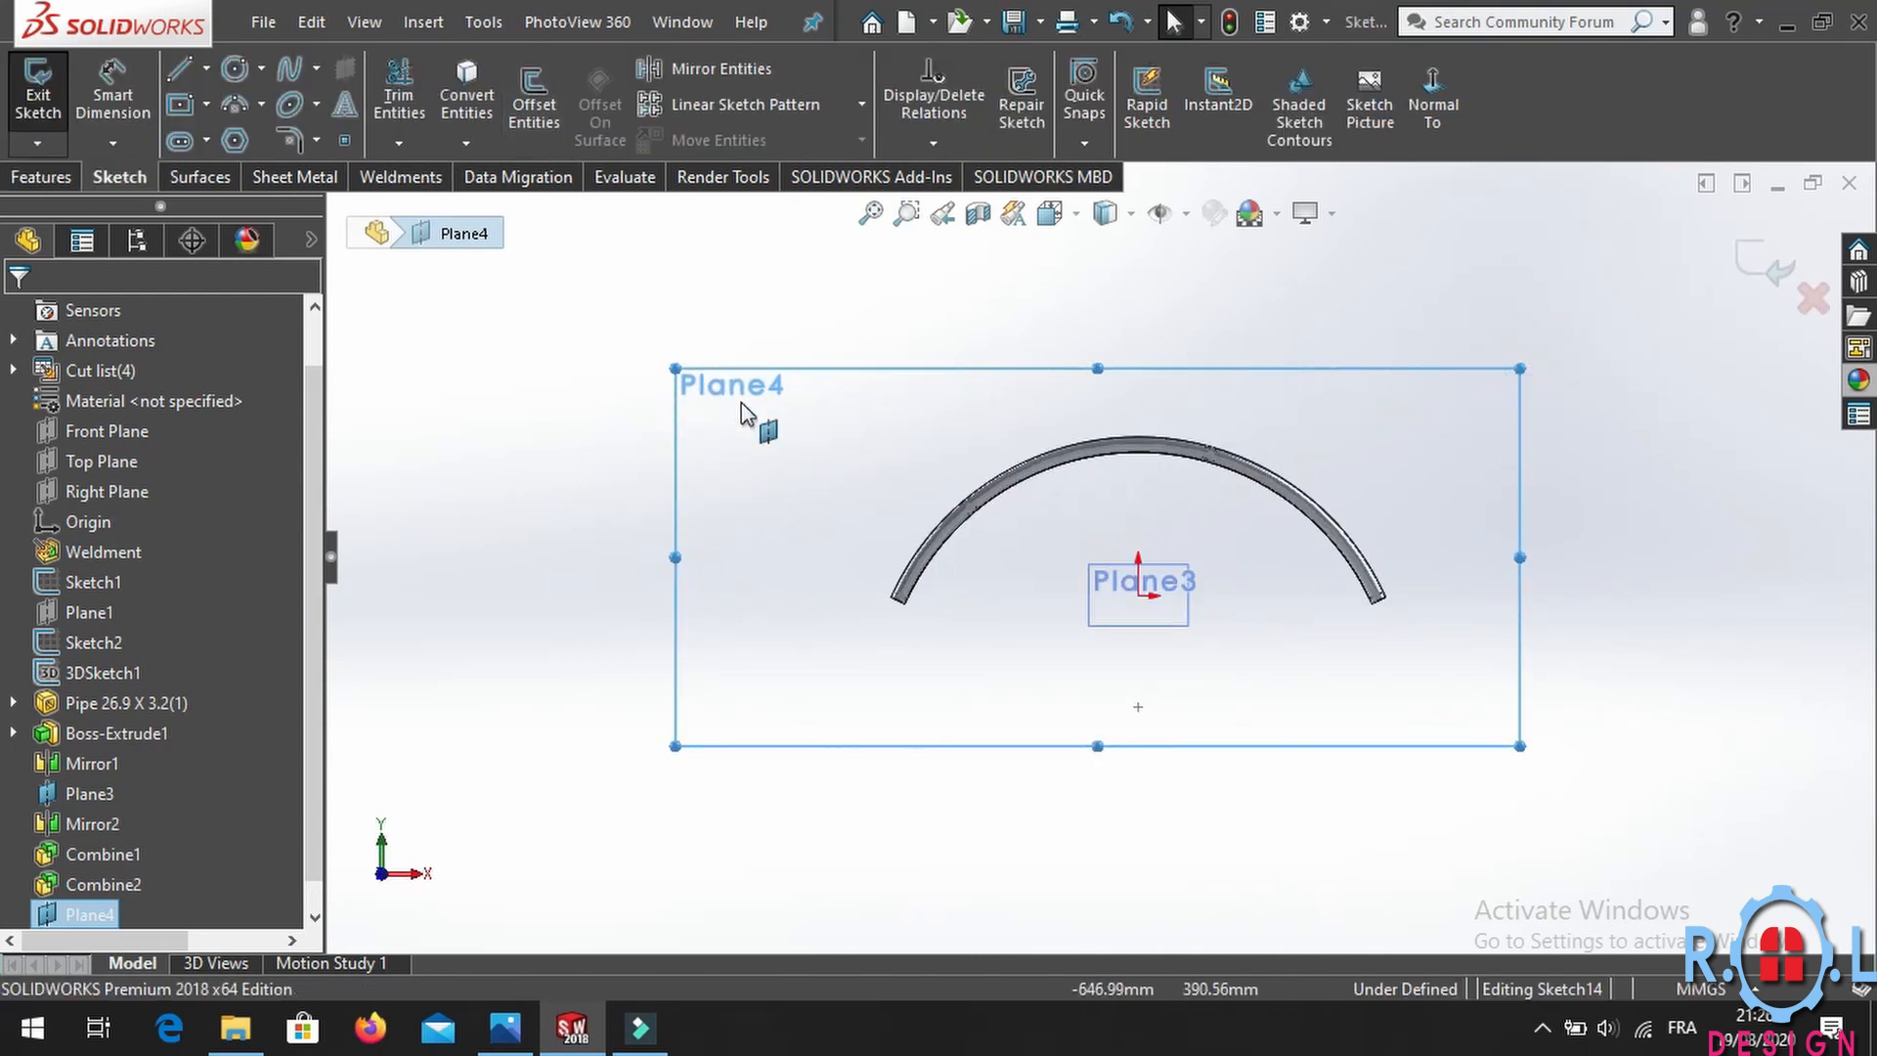
left_click(1130, 217)
left_click(1110, 366)
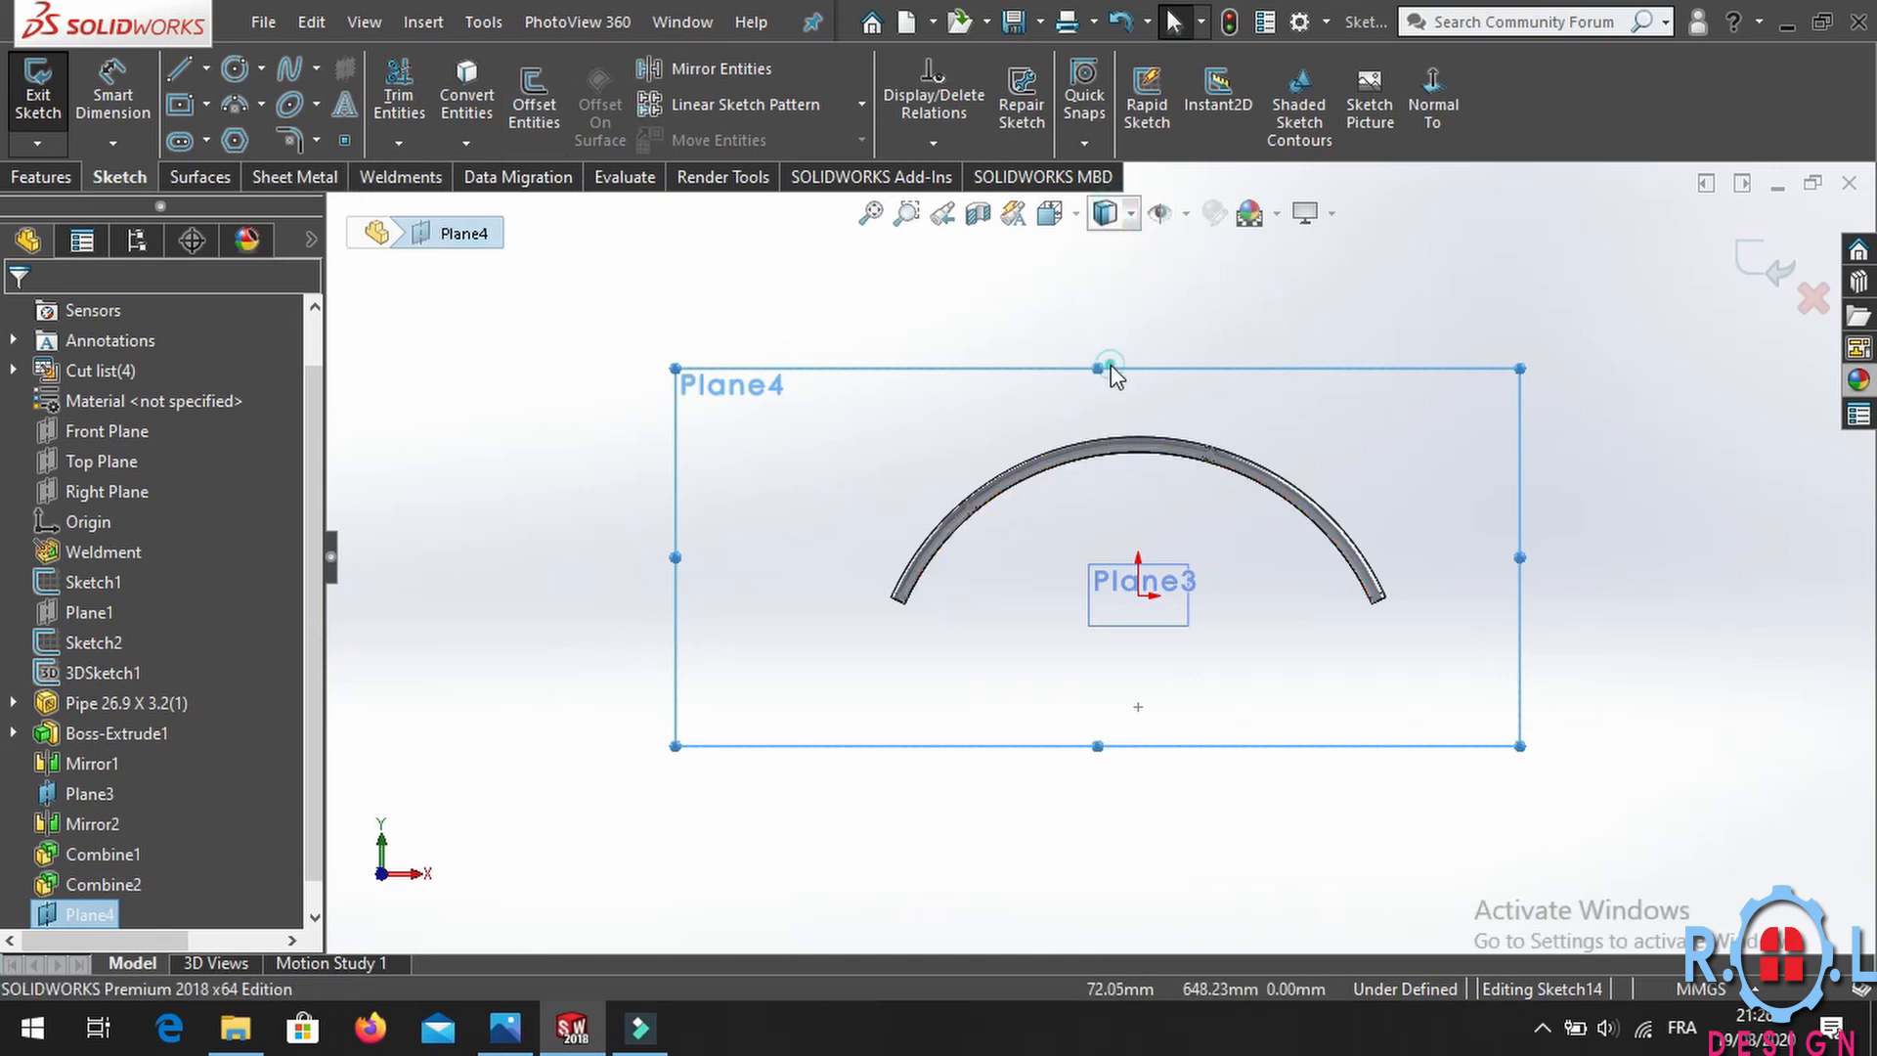
Insert the lounge chair photo from the Downloads folder as a sketch picture.
scroll(1237, 403, "down", 4)
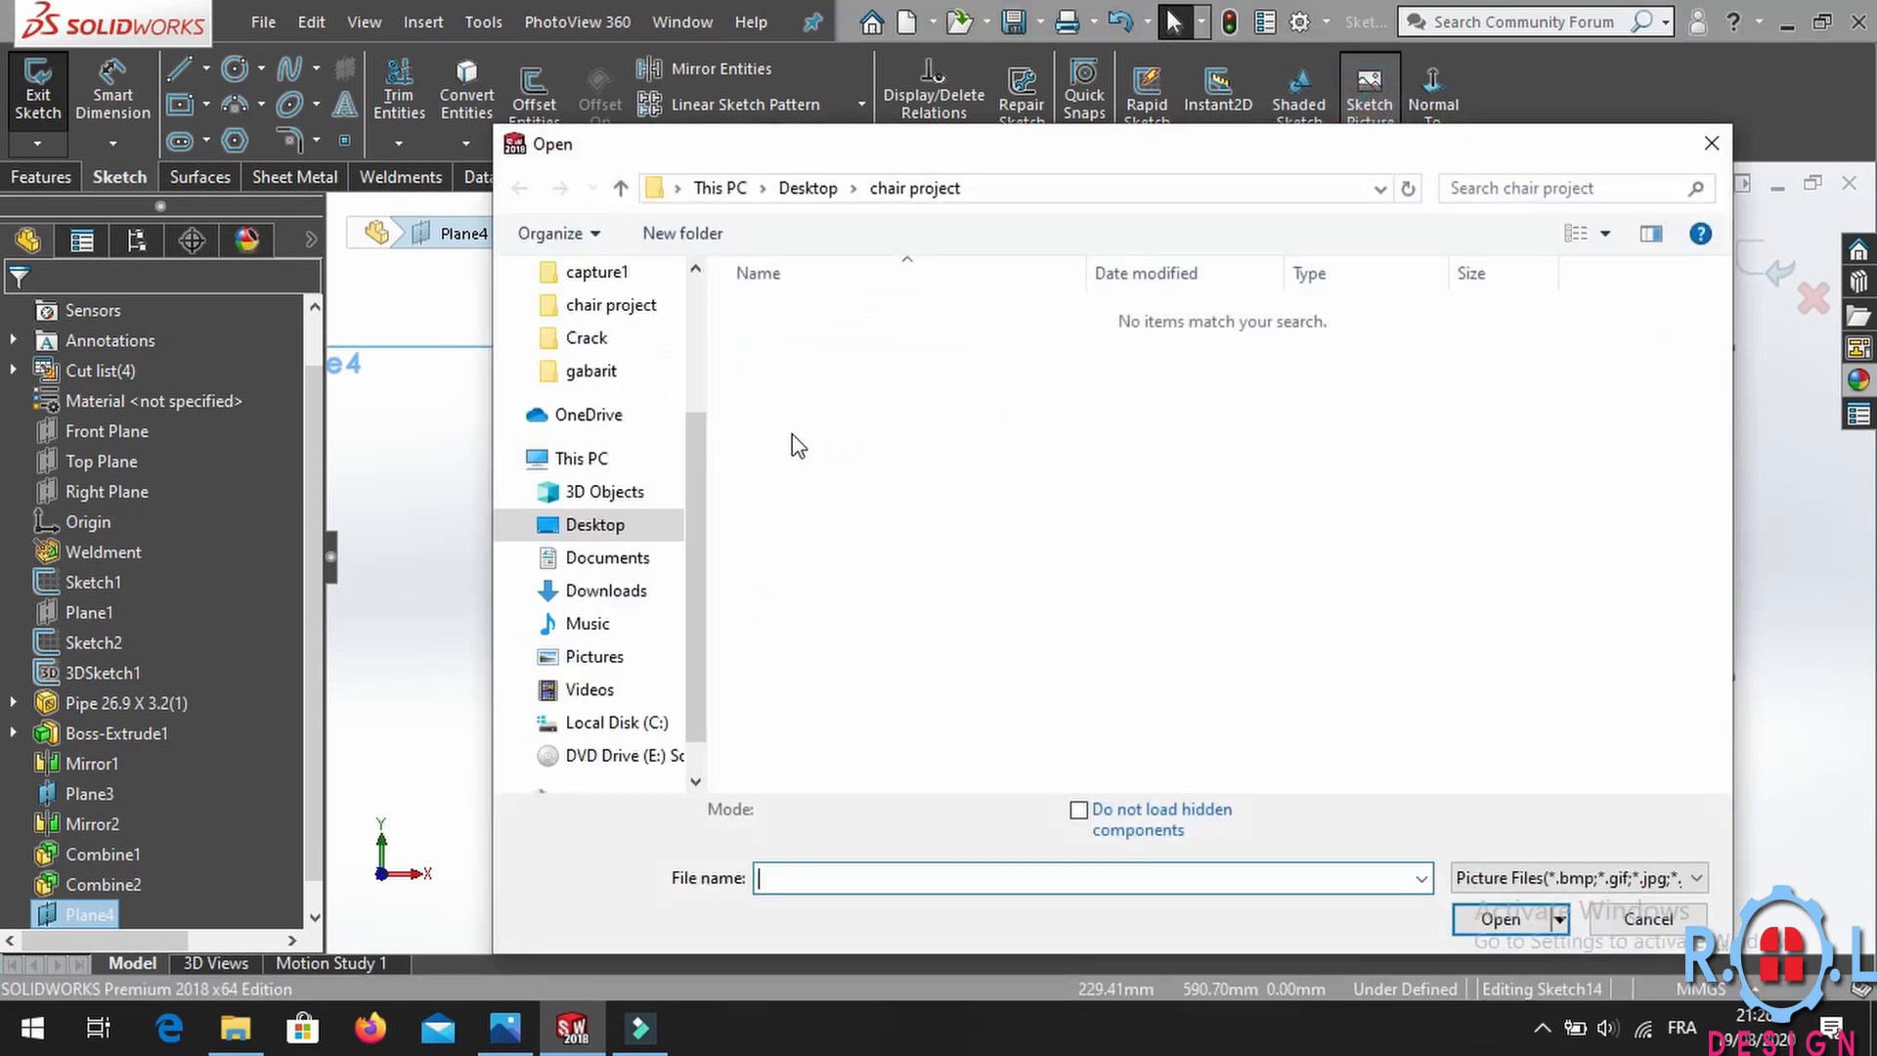
scroll(611, 391, "up", 3)
left_click(604, 359)
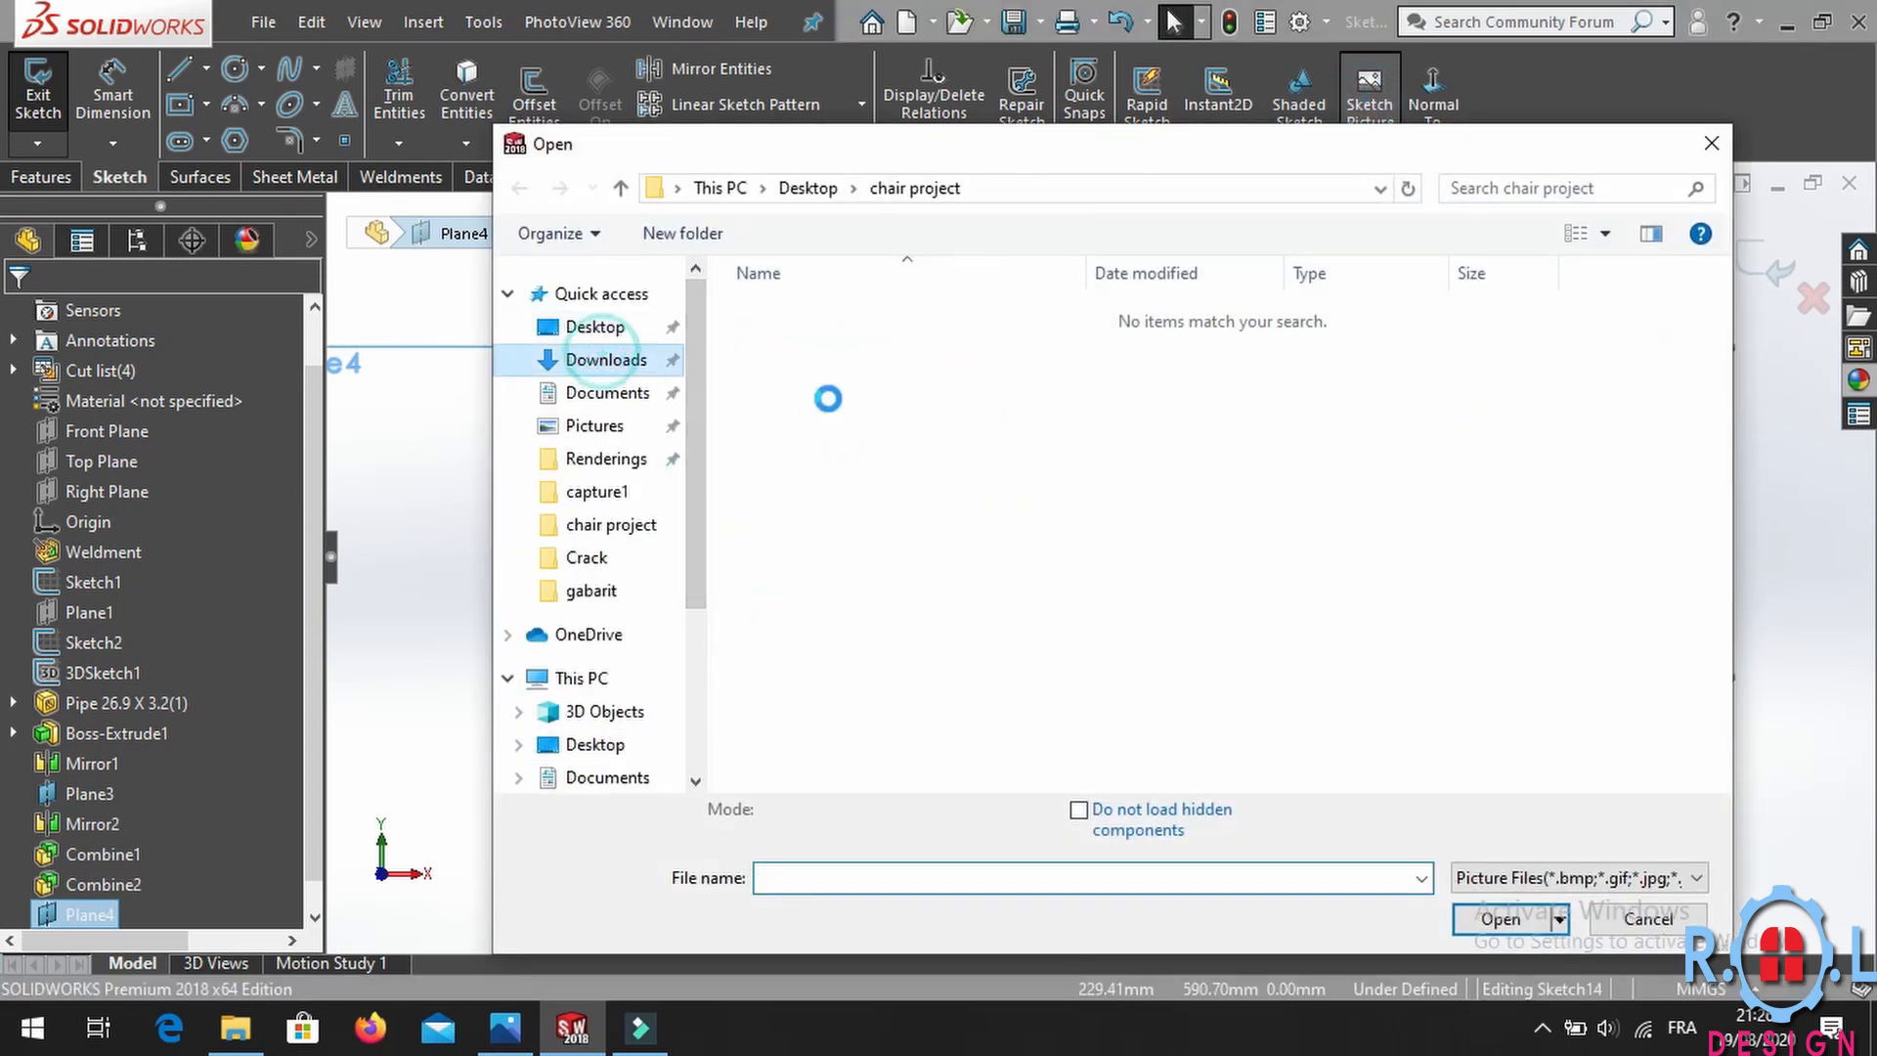
left_click(804, 382)
left_click(1493, 917)
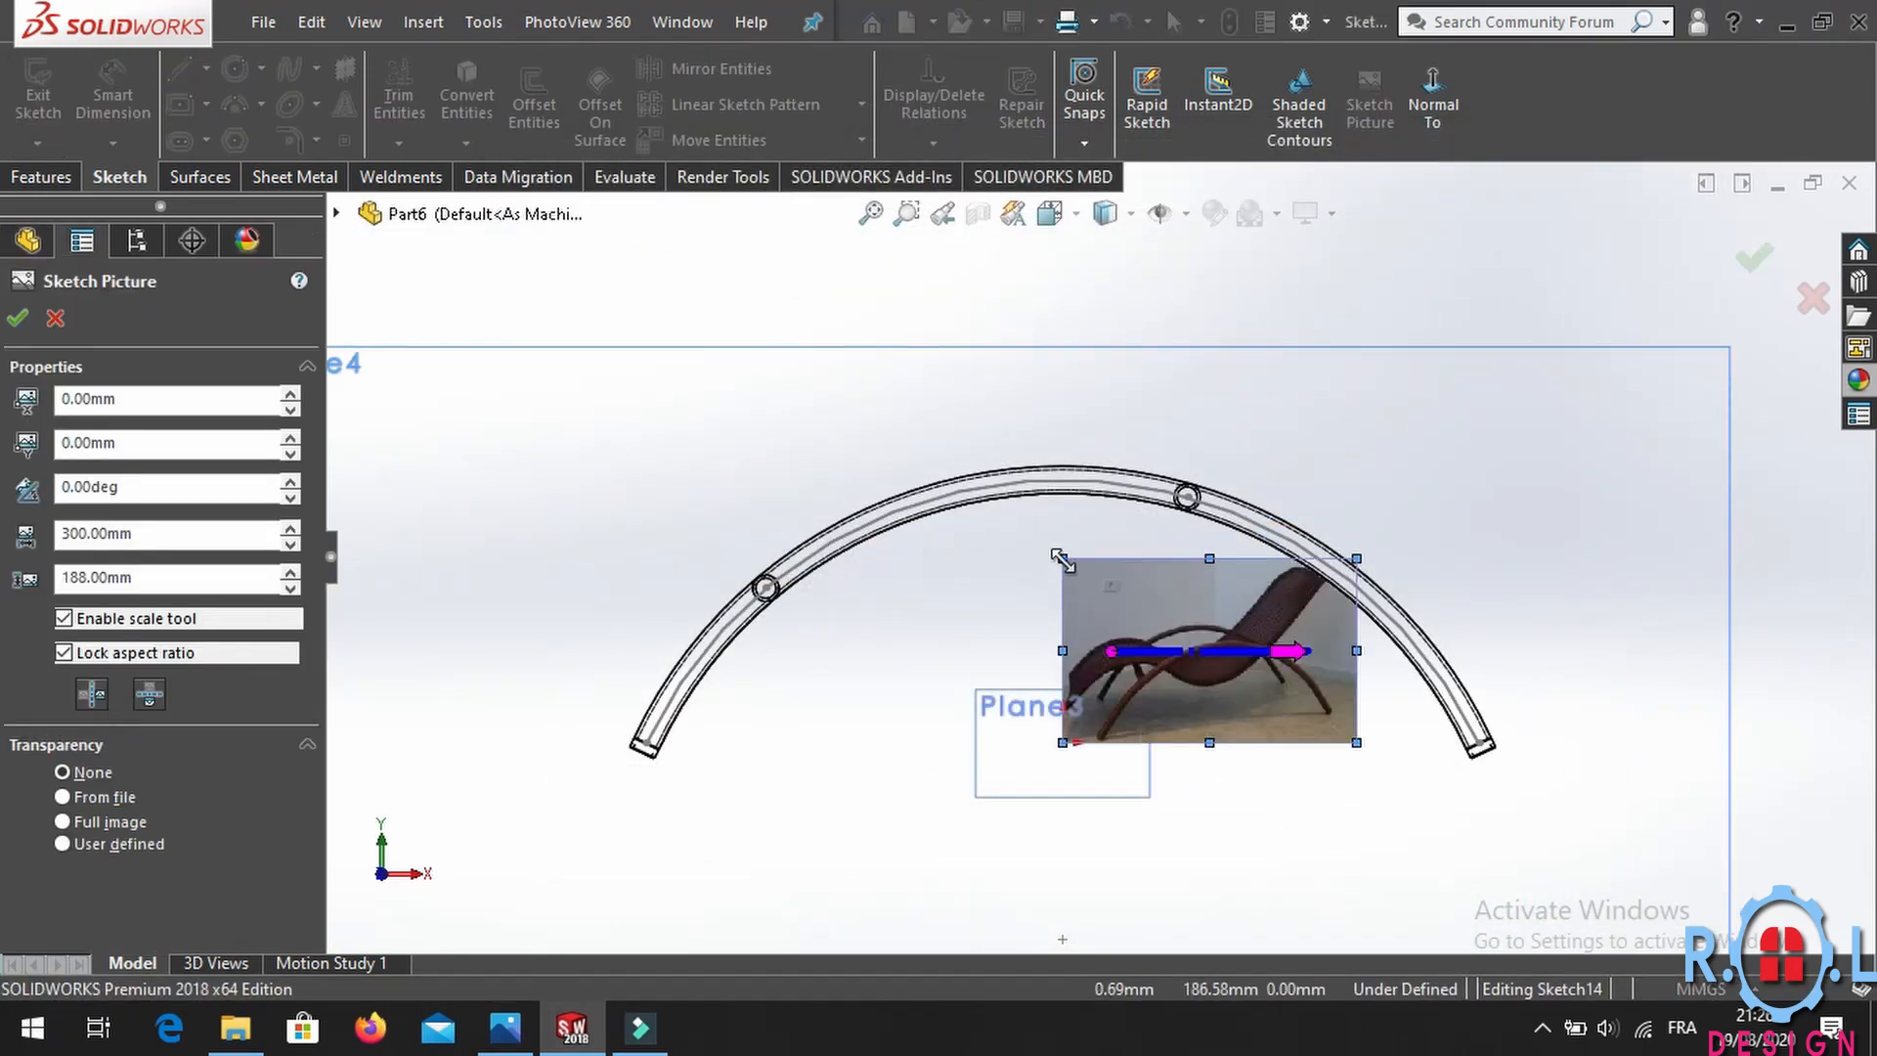
Scale the chair picture to about 1068 x 669 mm and place it so the photographed arc matches the frame's arc.
scroll(1064, 559, "up", 3)
left_click_drag(1245, 557, 1683, 284)
left_click_drag(1395, 512, 594, 441)
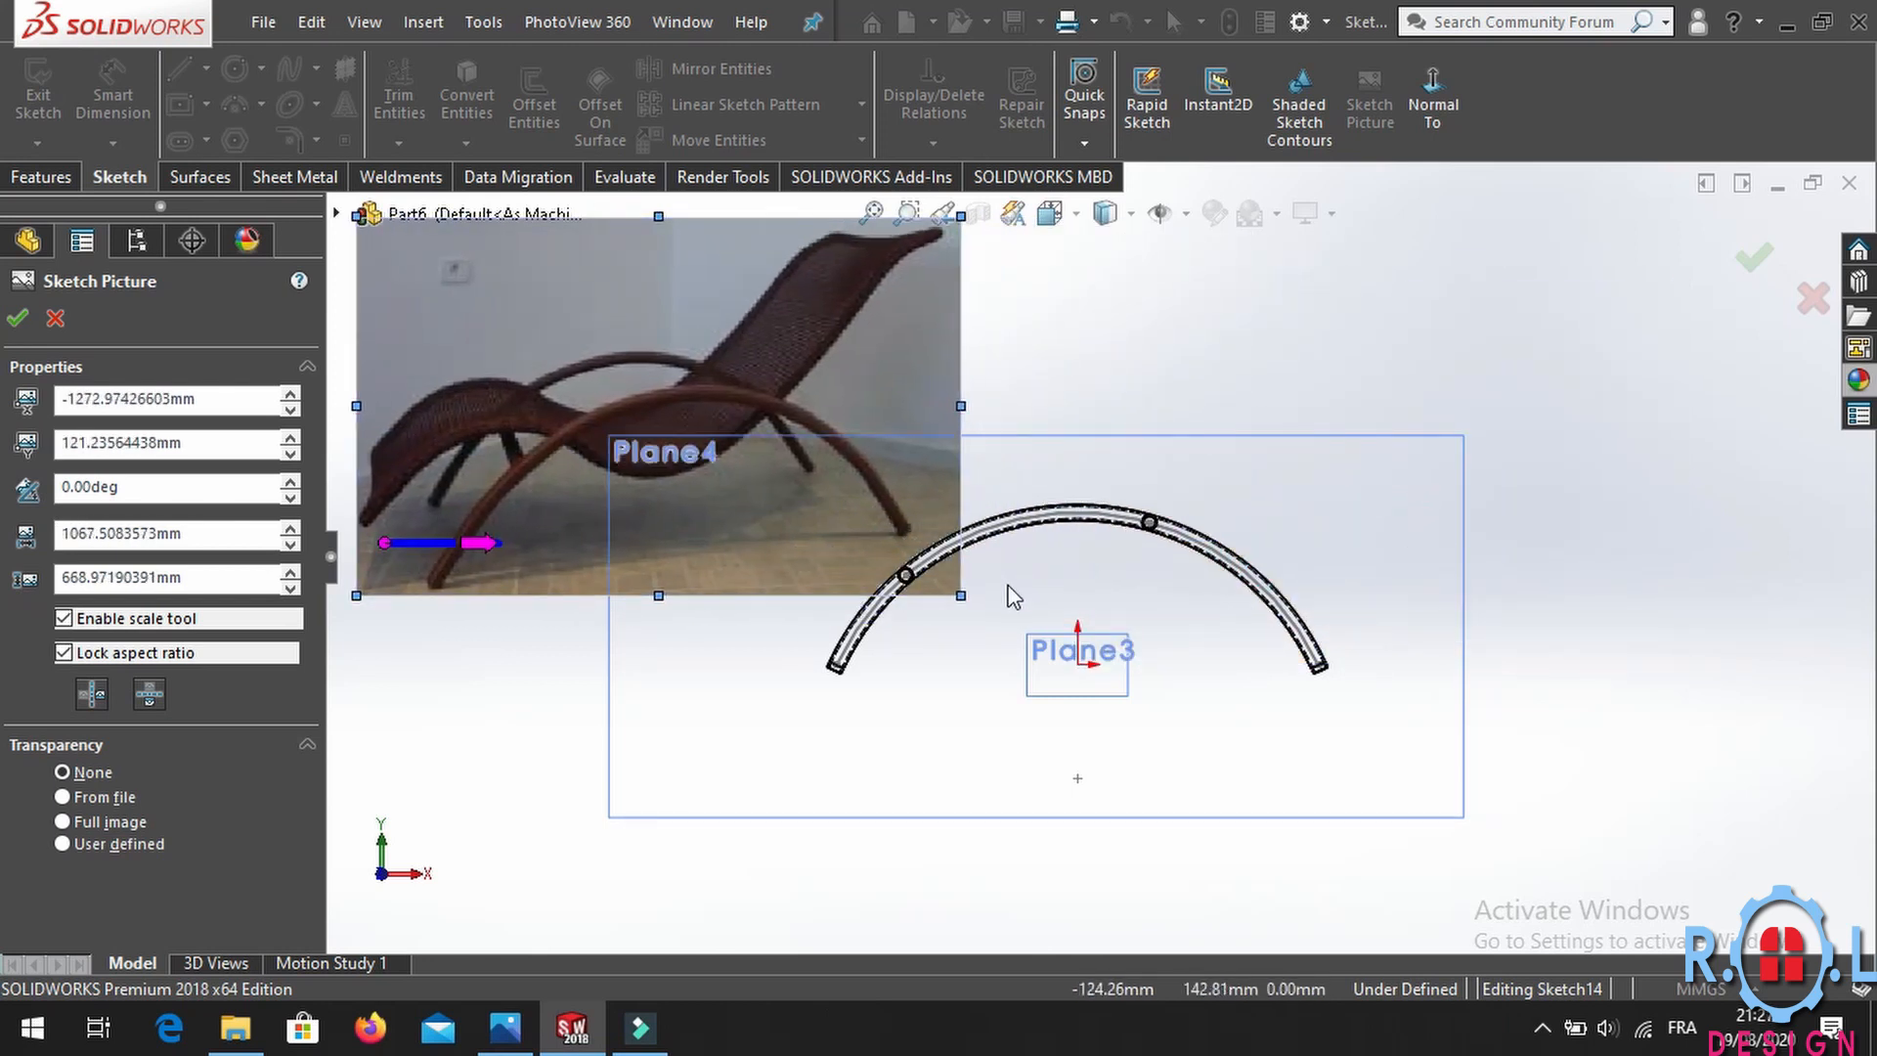
mouse_move(777, 512)
left_mouse_down()
mouse_move(1168, 586)
mouse_move(1171, 621)
left_mouse_up()
left_click(20, 319)
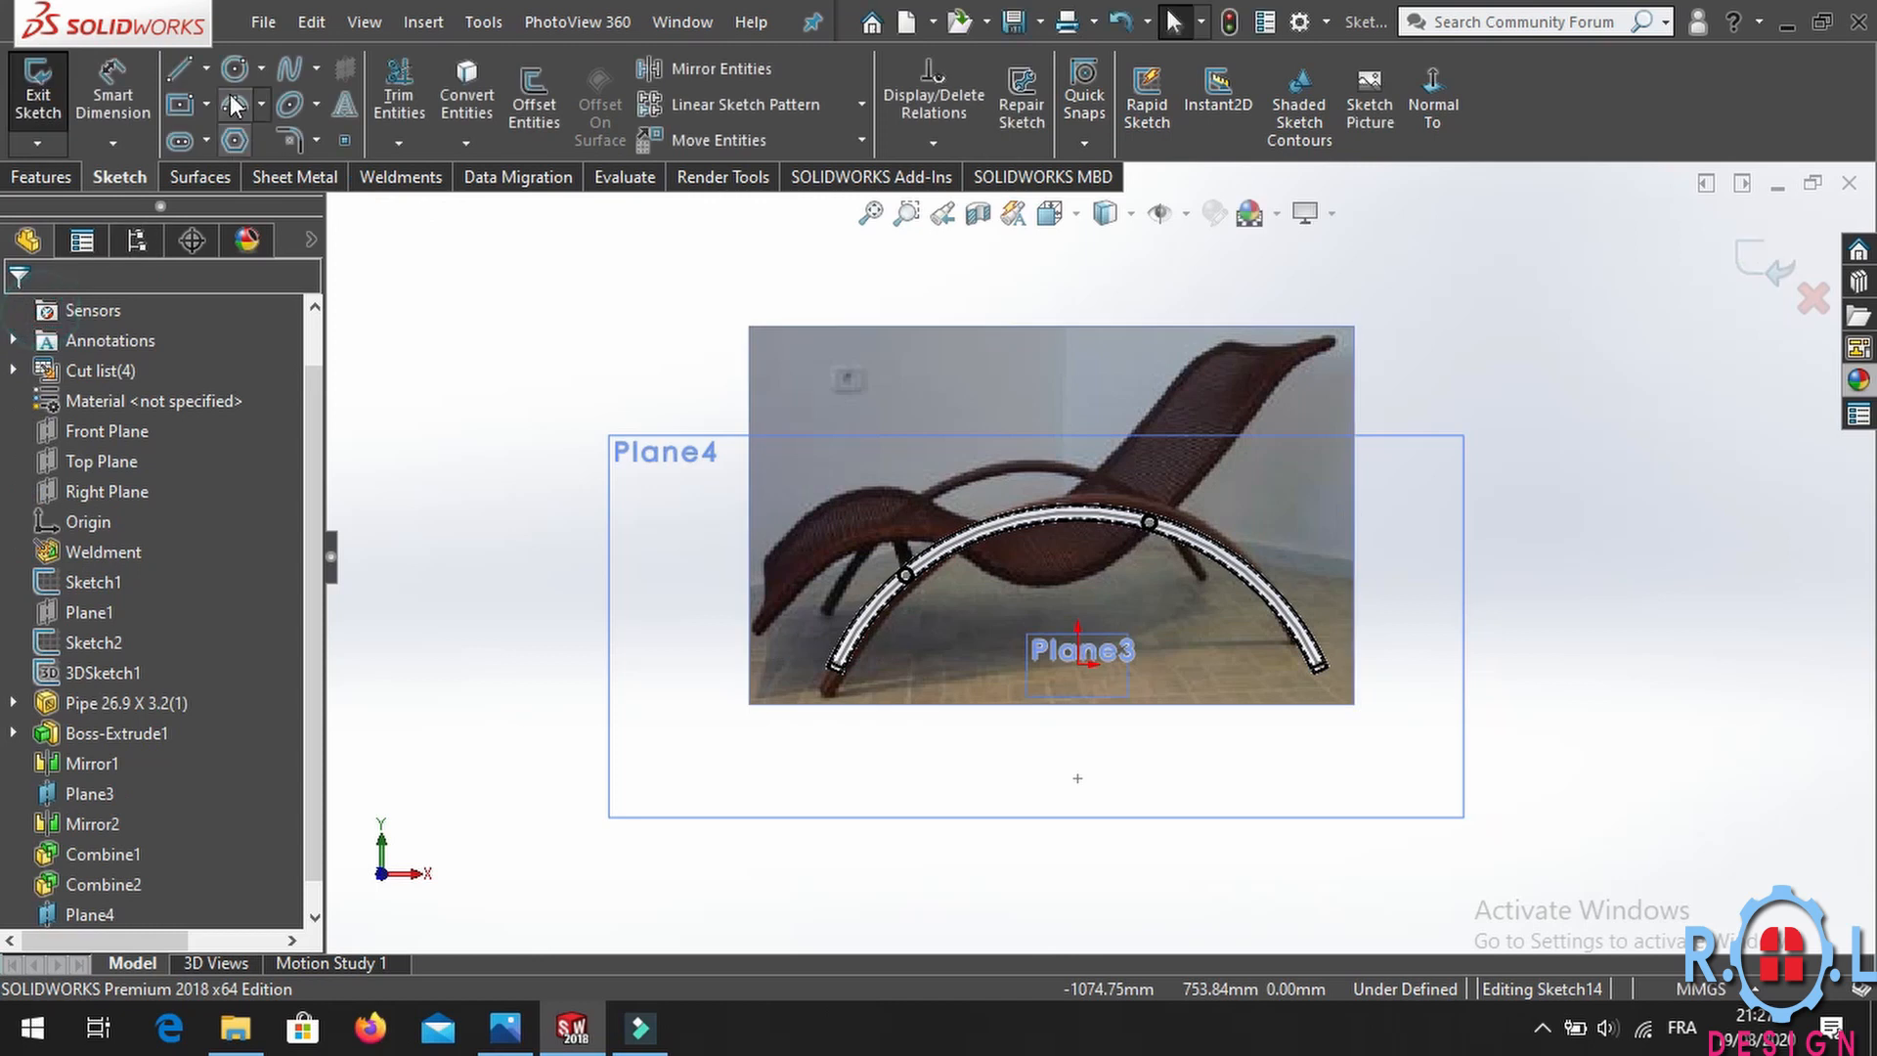
Trace the chair's seat profile with a seven-point spline from the top of the backrest to the foot end.
left_click(291, 86)
scroll(1144, 508, "down", 5)
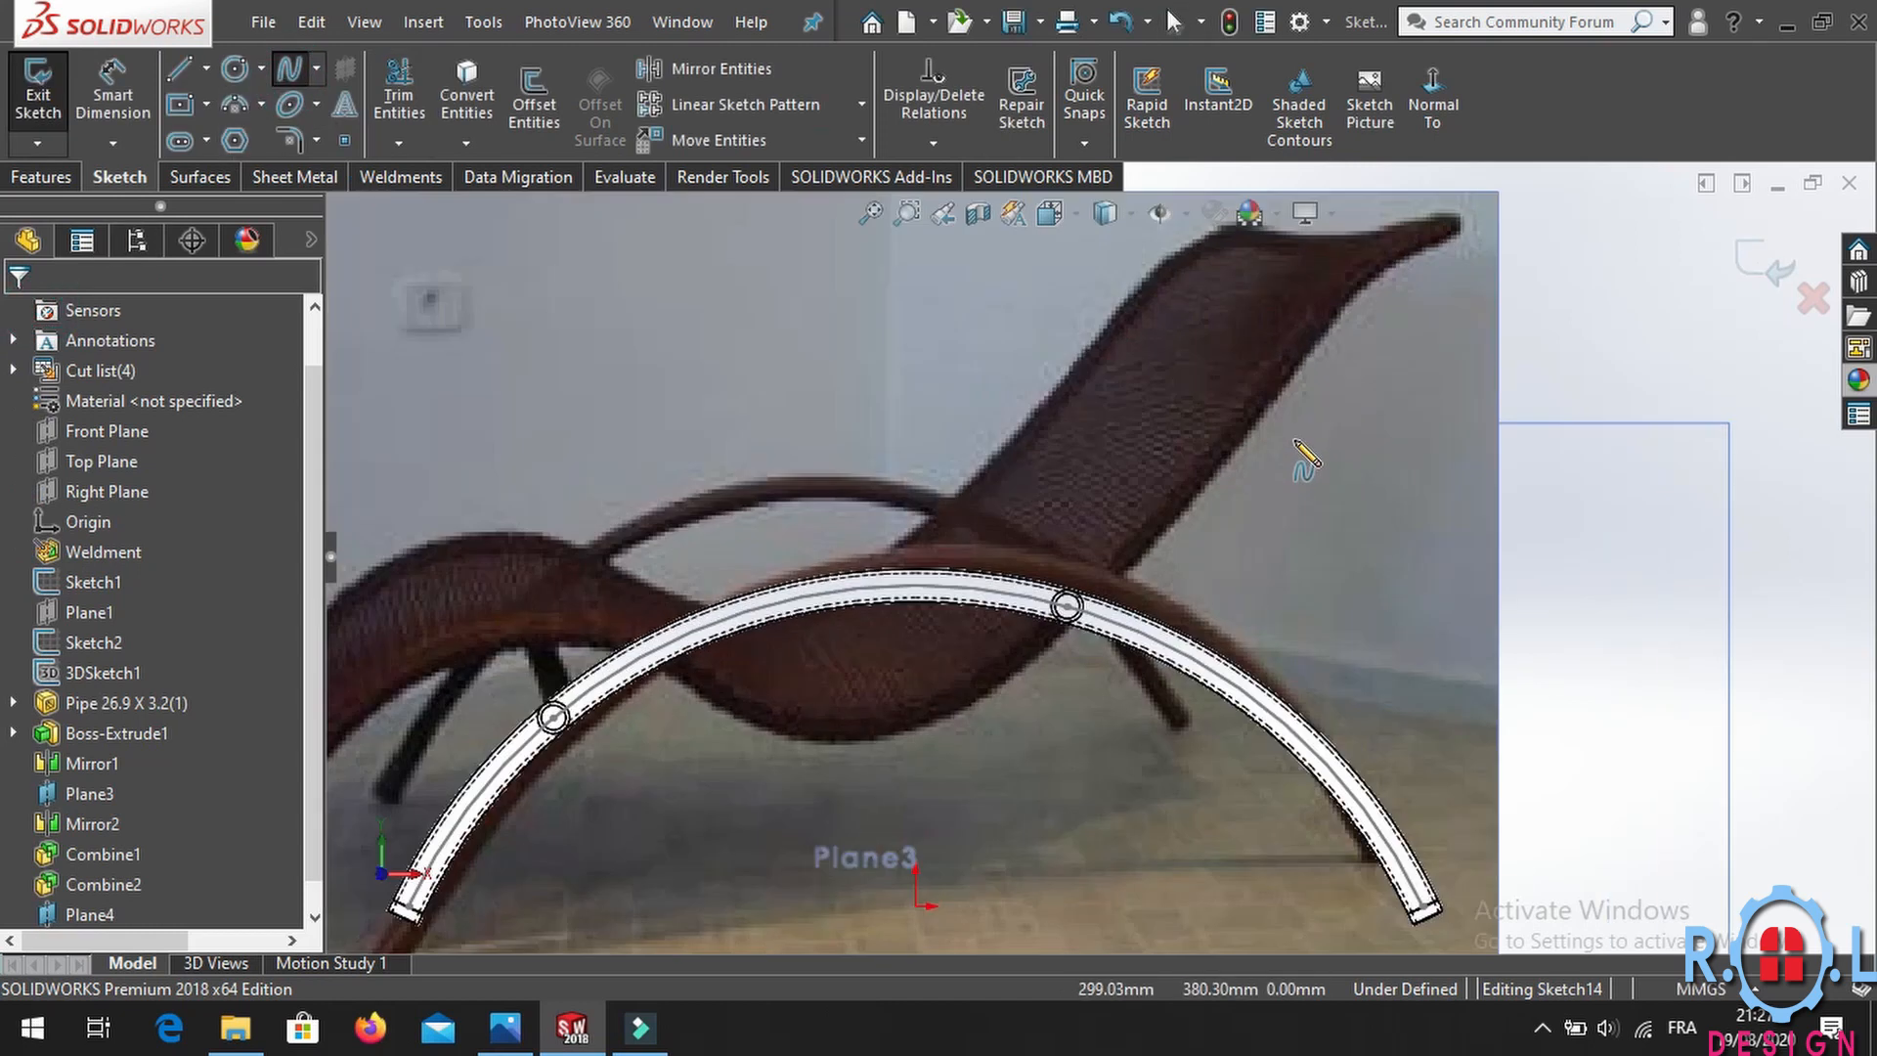
left_click(1457, 232)
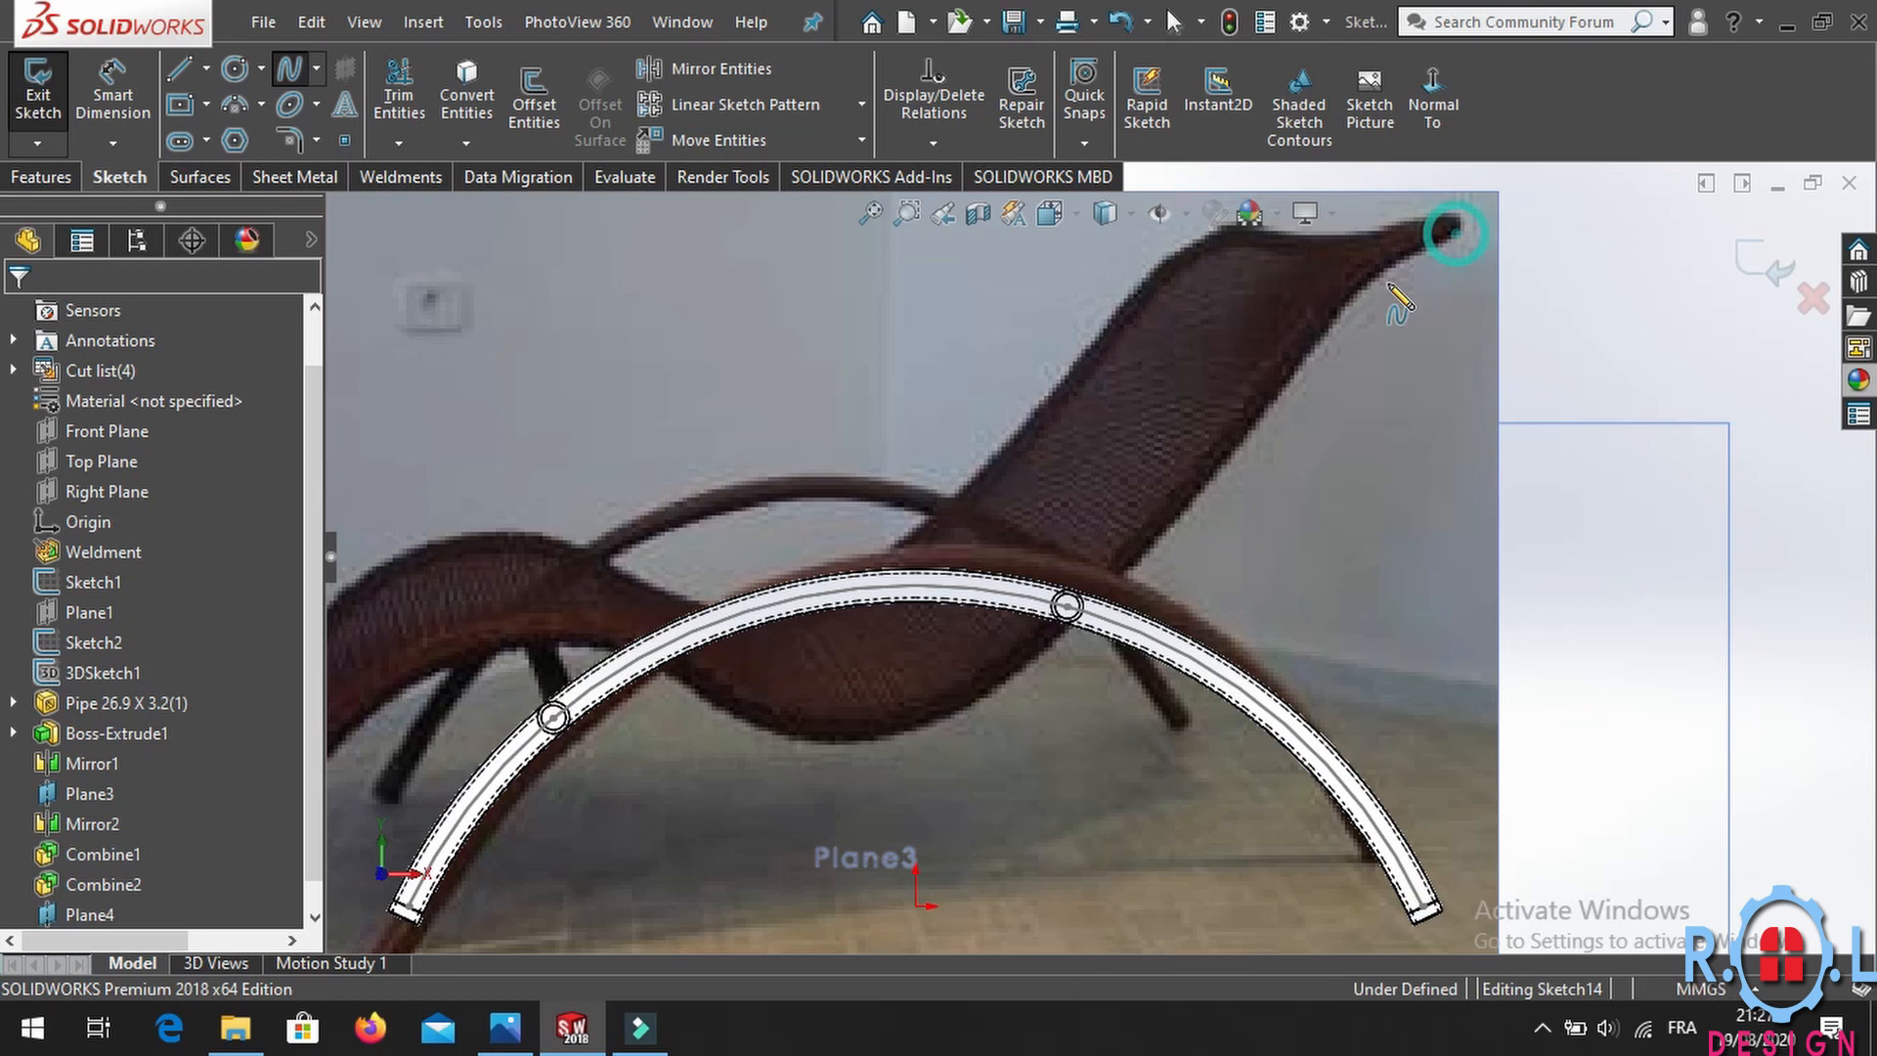
left_click(1327, 311)
left_click(1191, 423)
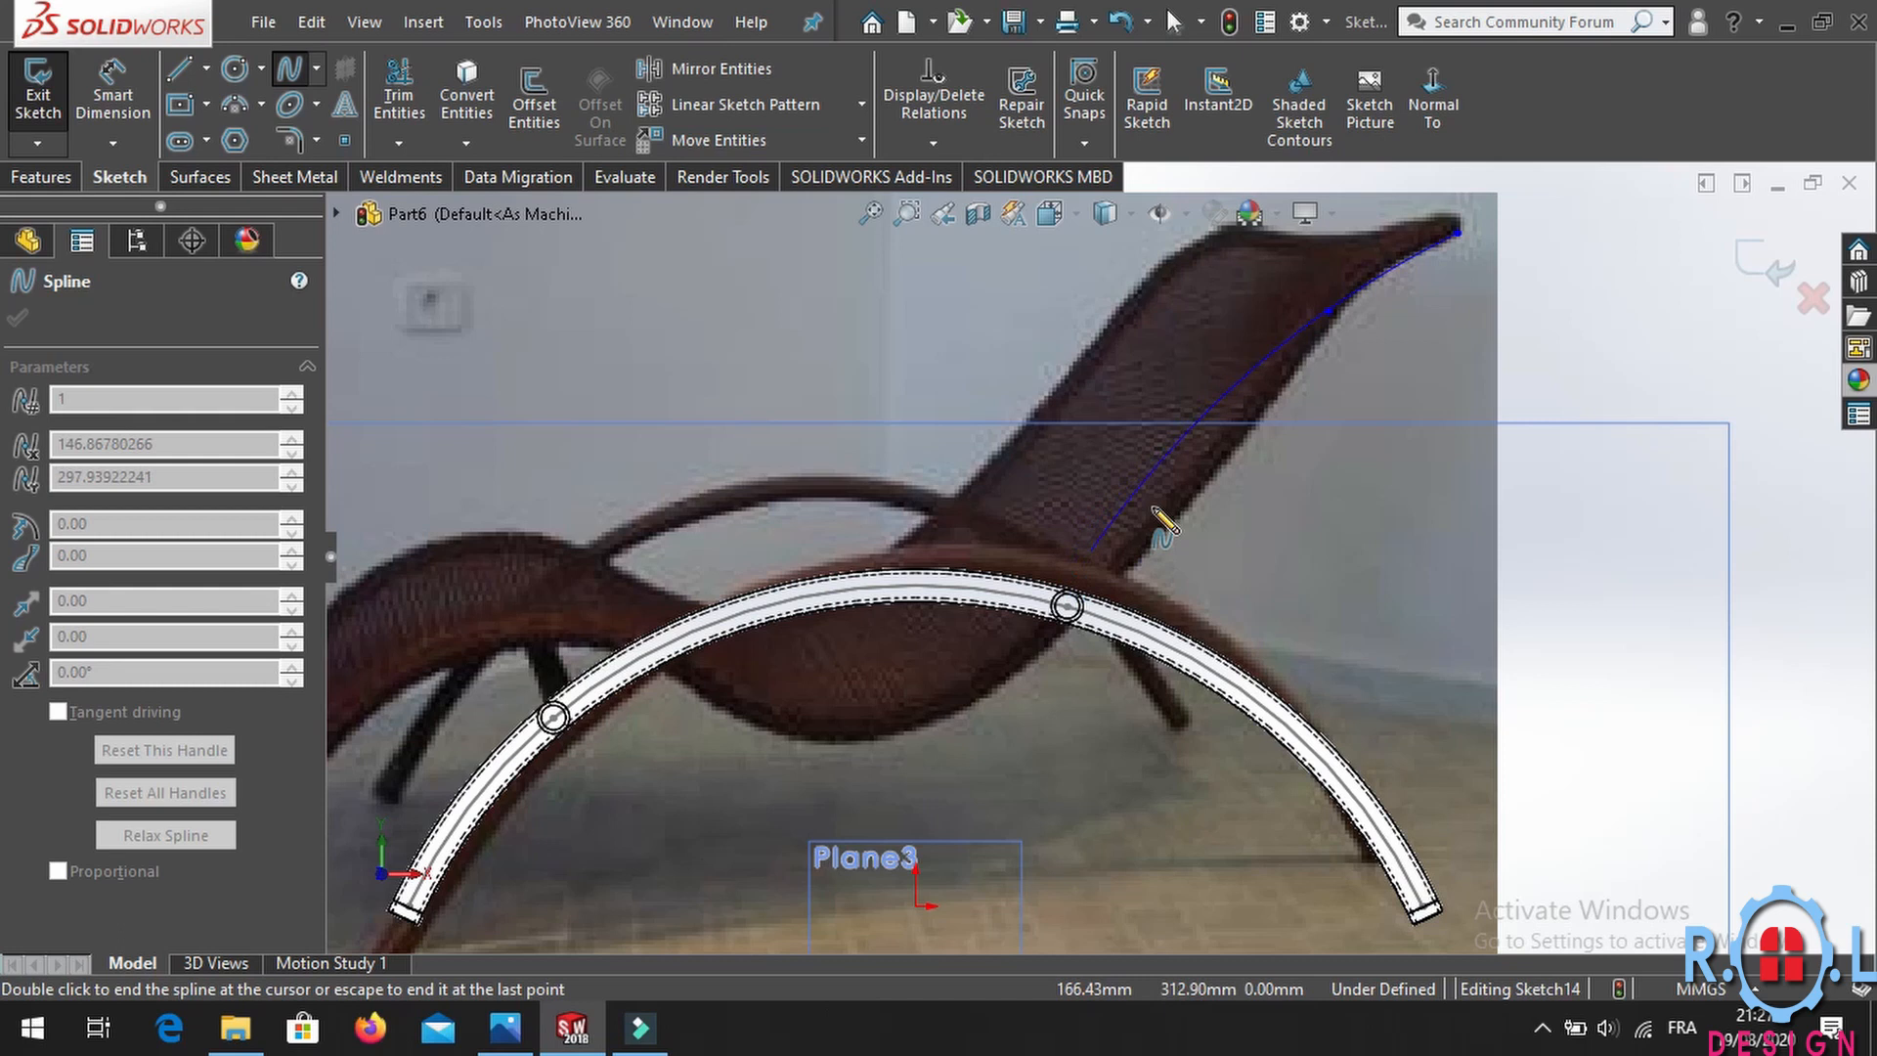
left_click(1183, 501)
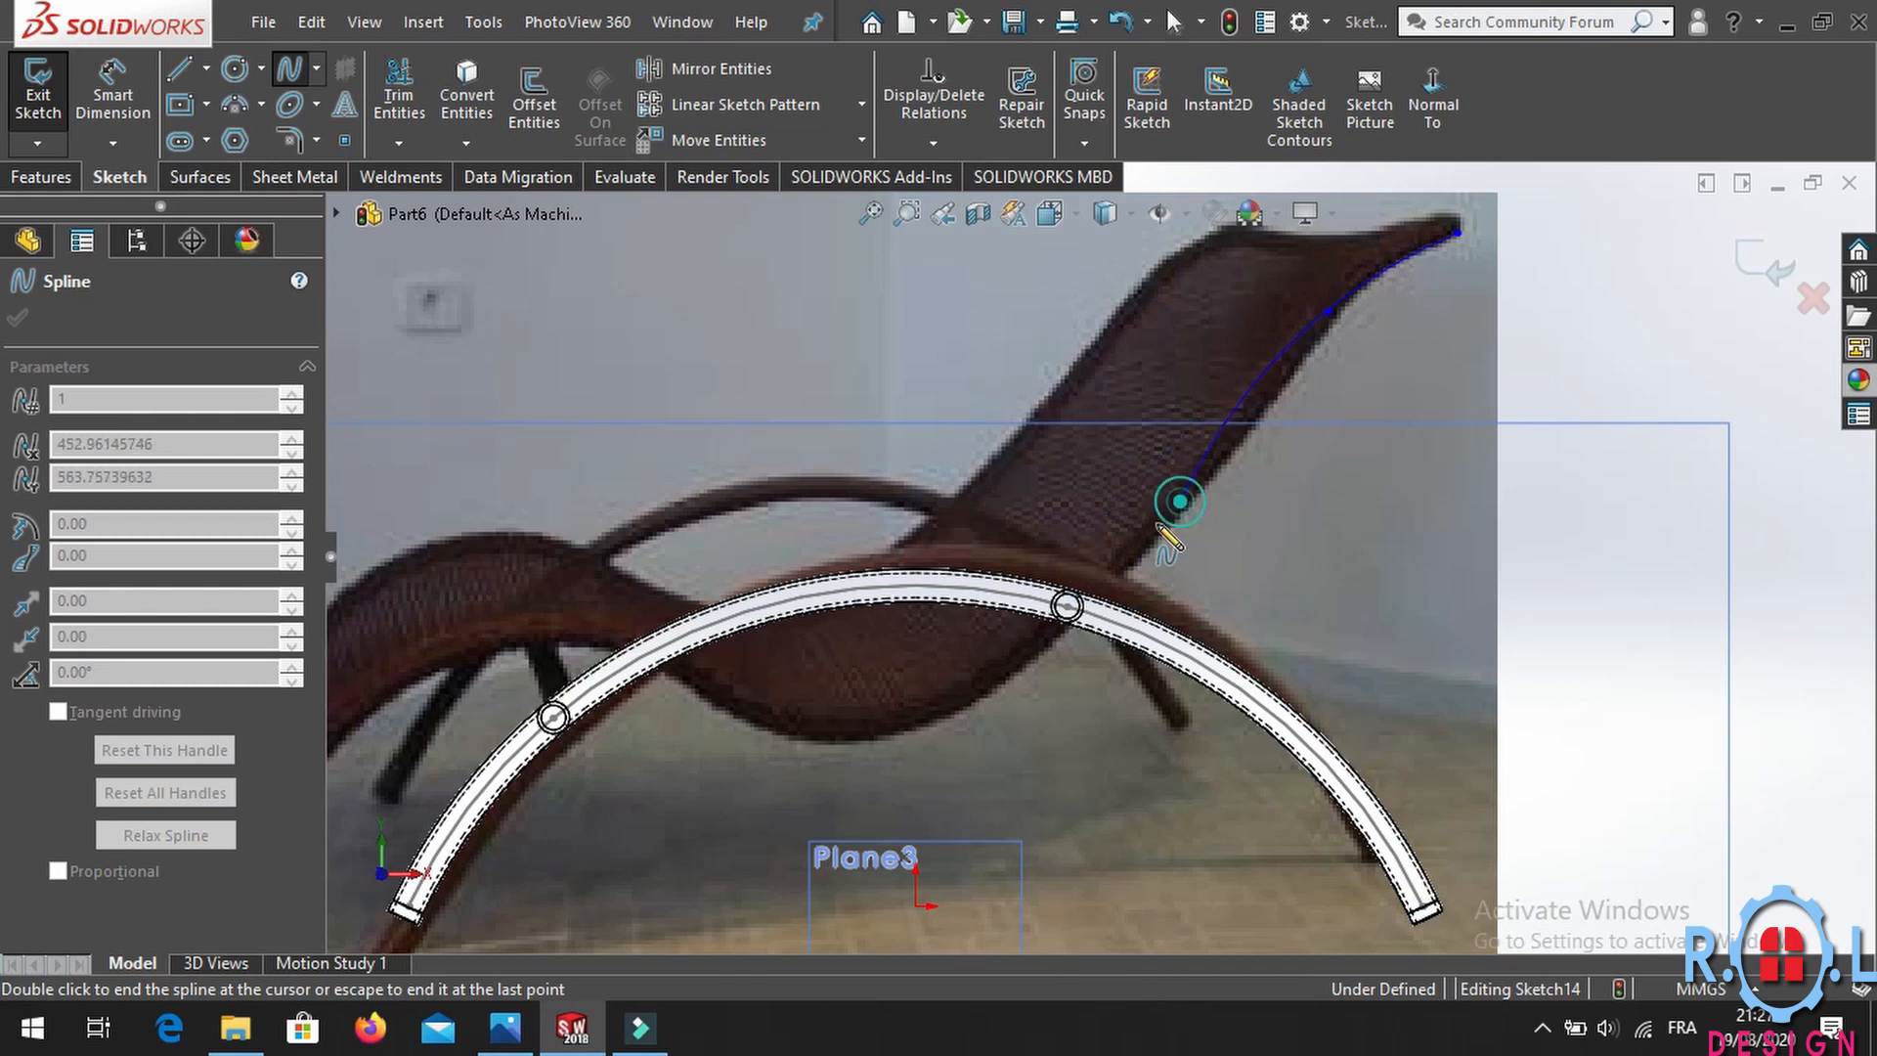
left_click(792, 723)
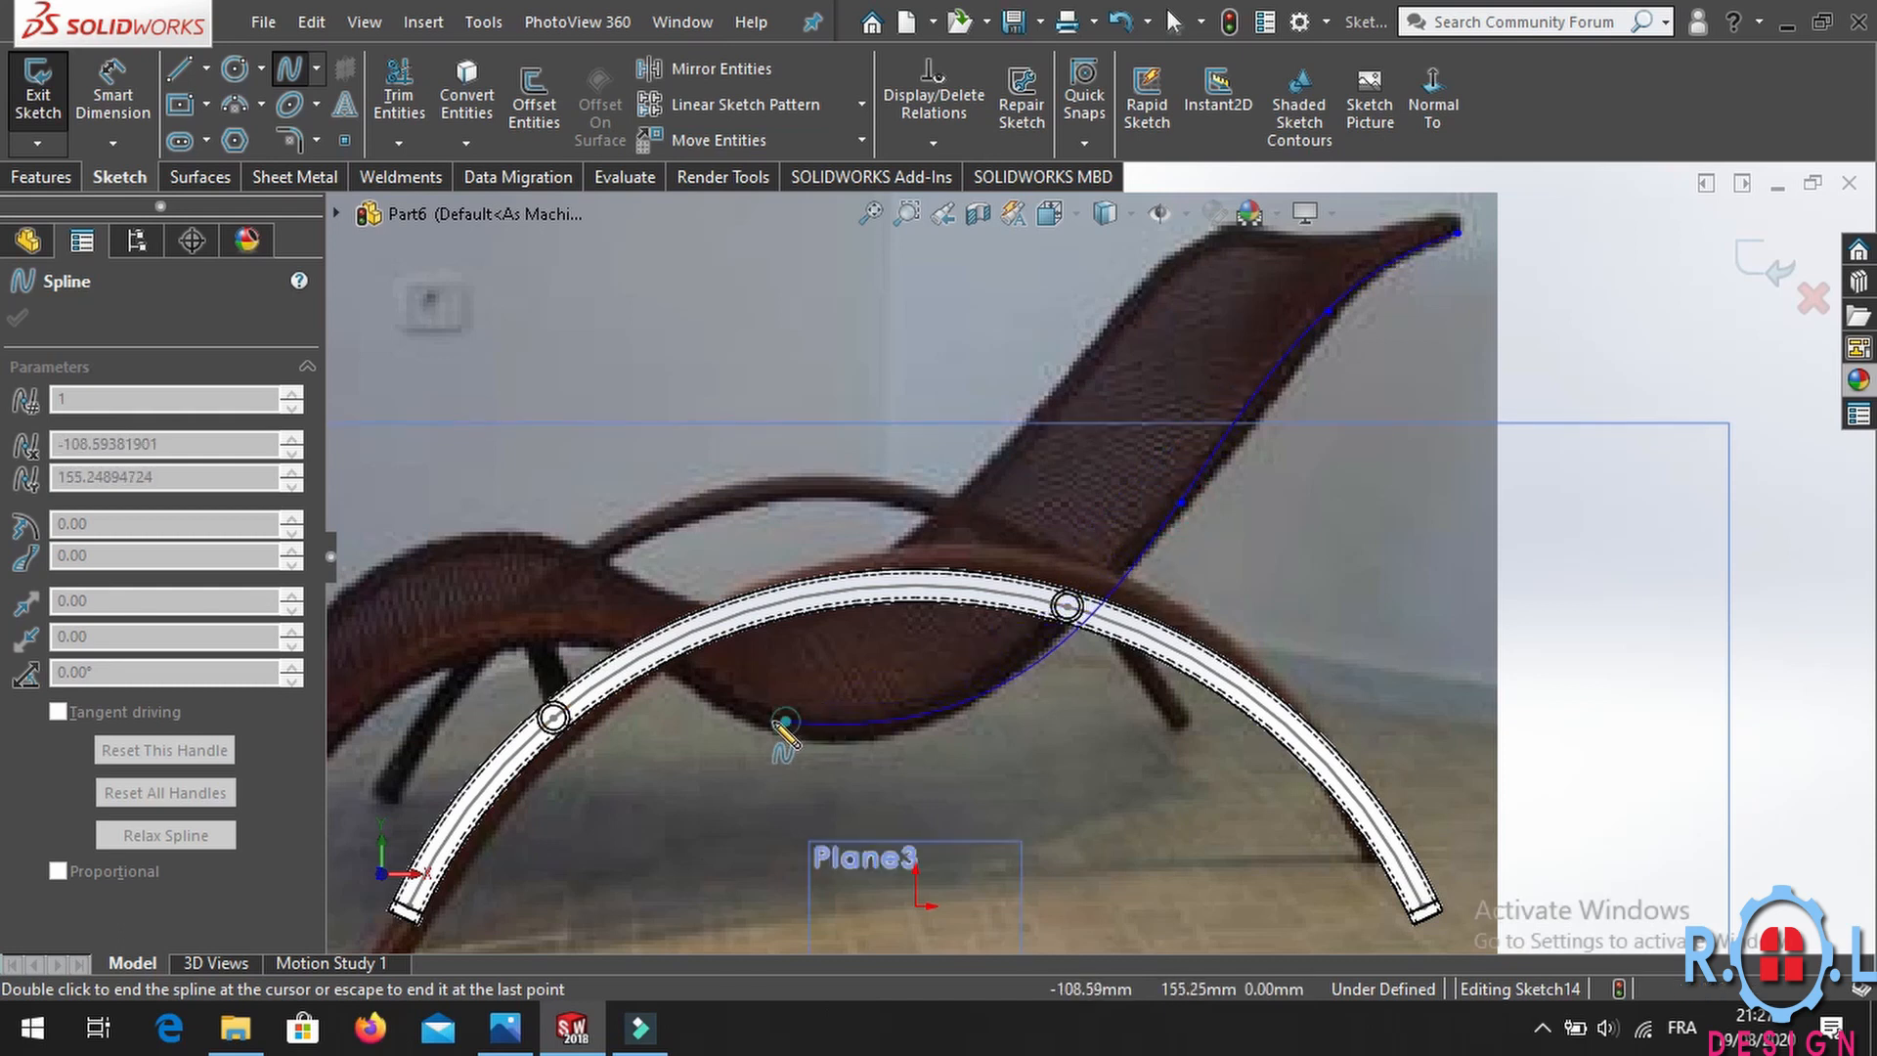
left_click(533, 636)
scroll(479, 665, "up", 2)
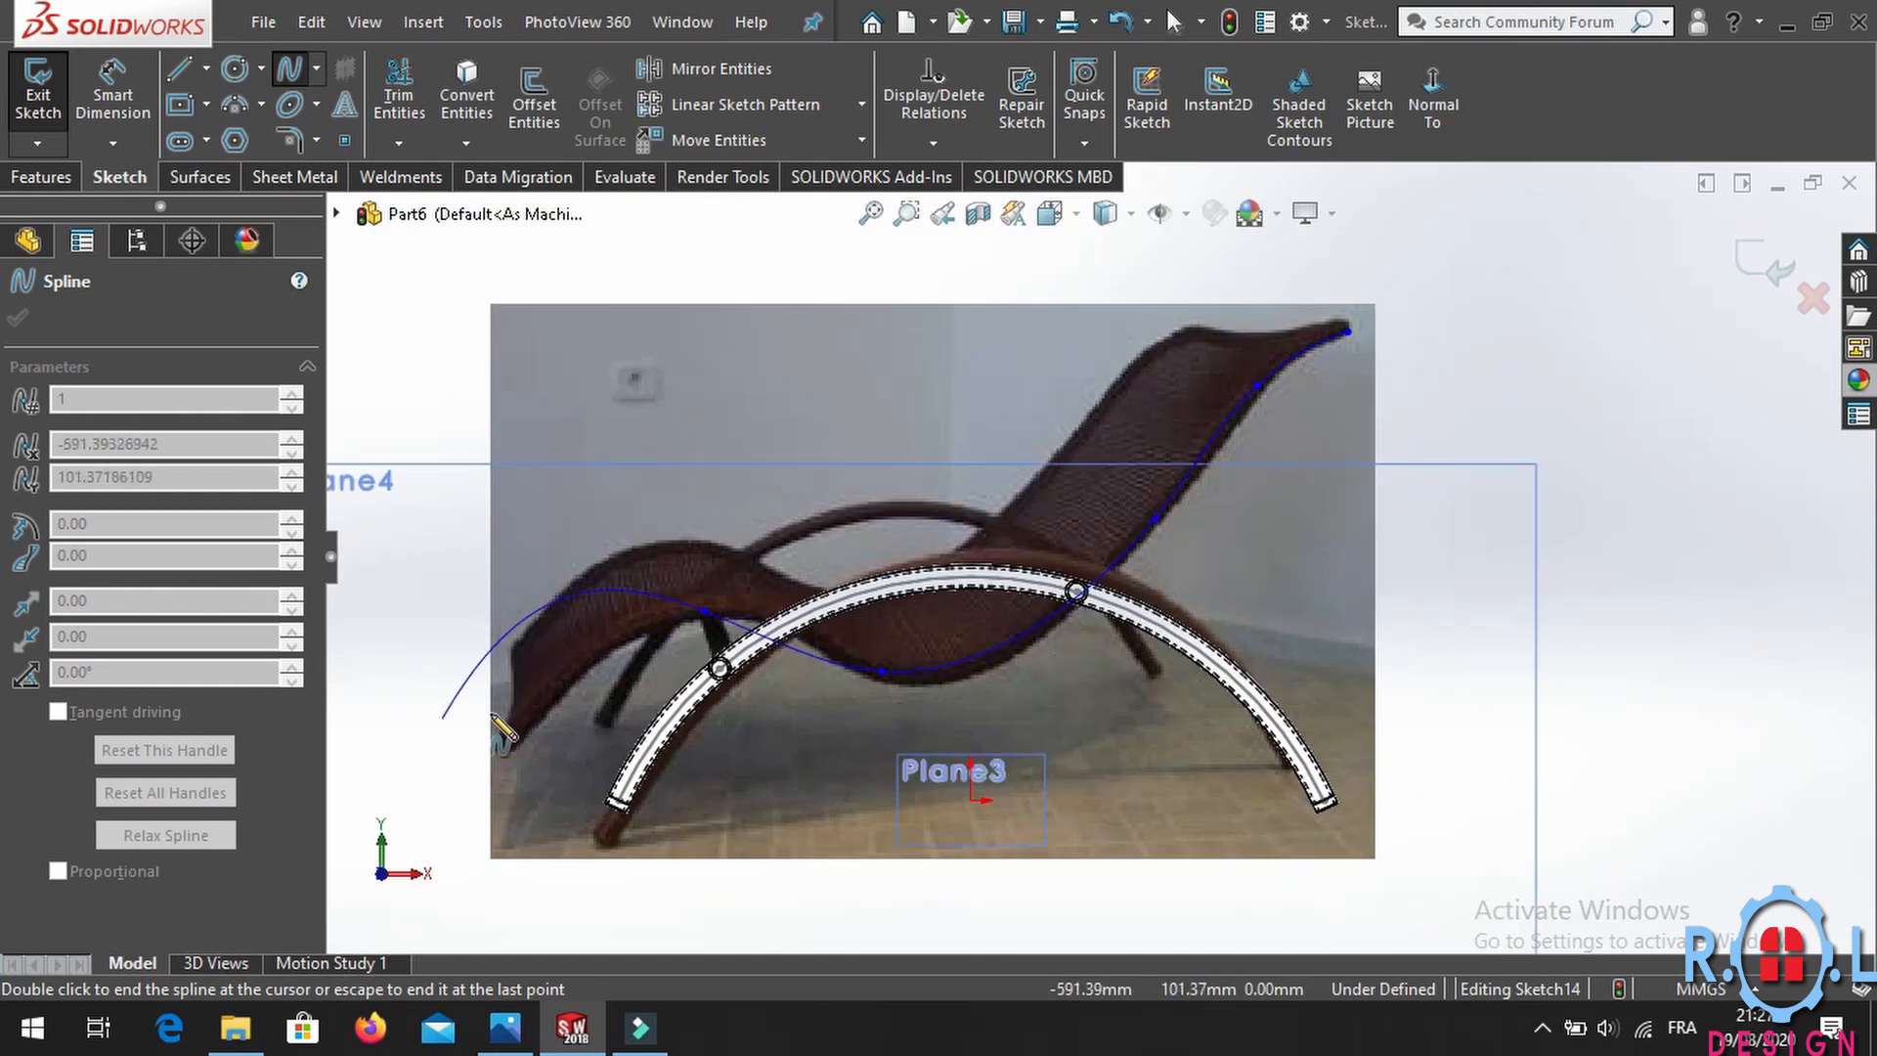
left_click(565, 688)
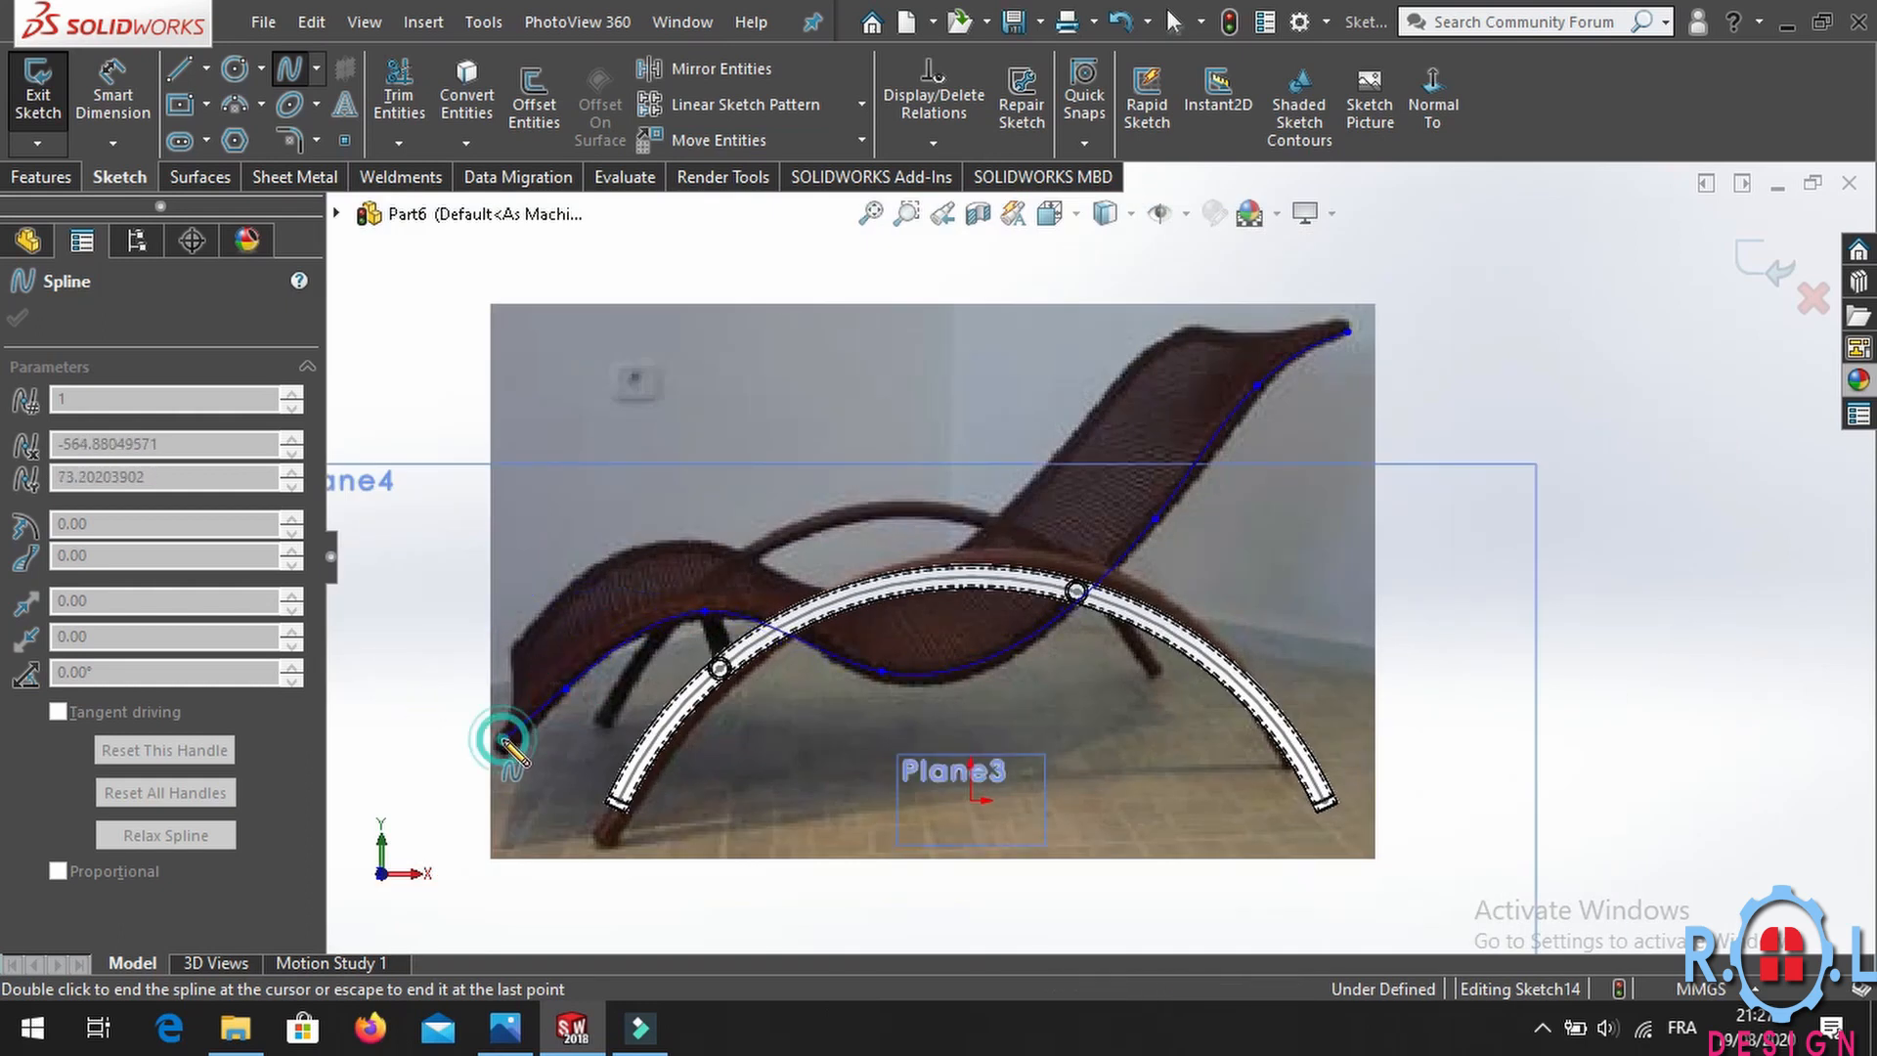
left_click(290, 78)
Move the spline point on the lower backrest down to the upper edge of the upper cross member's pipe.
scroll(1236, 383, "down", 3)
scroll(1082, 572, "down", 3)
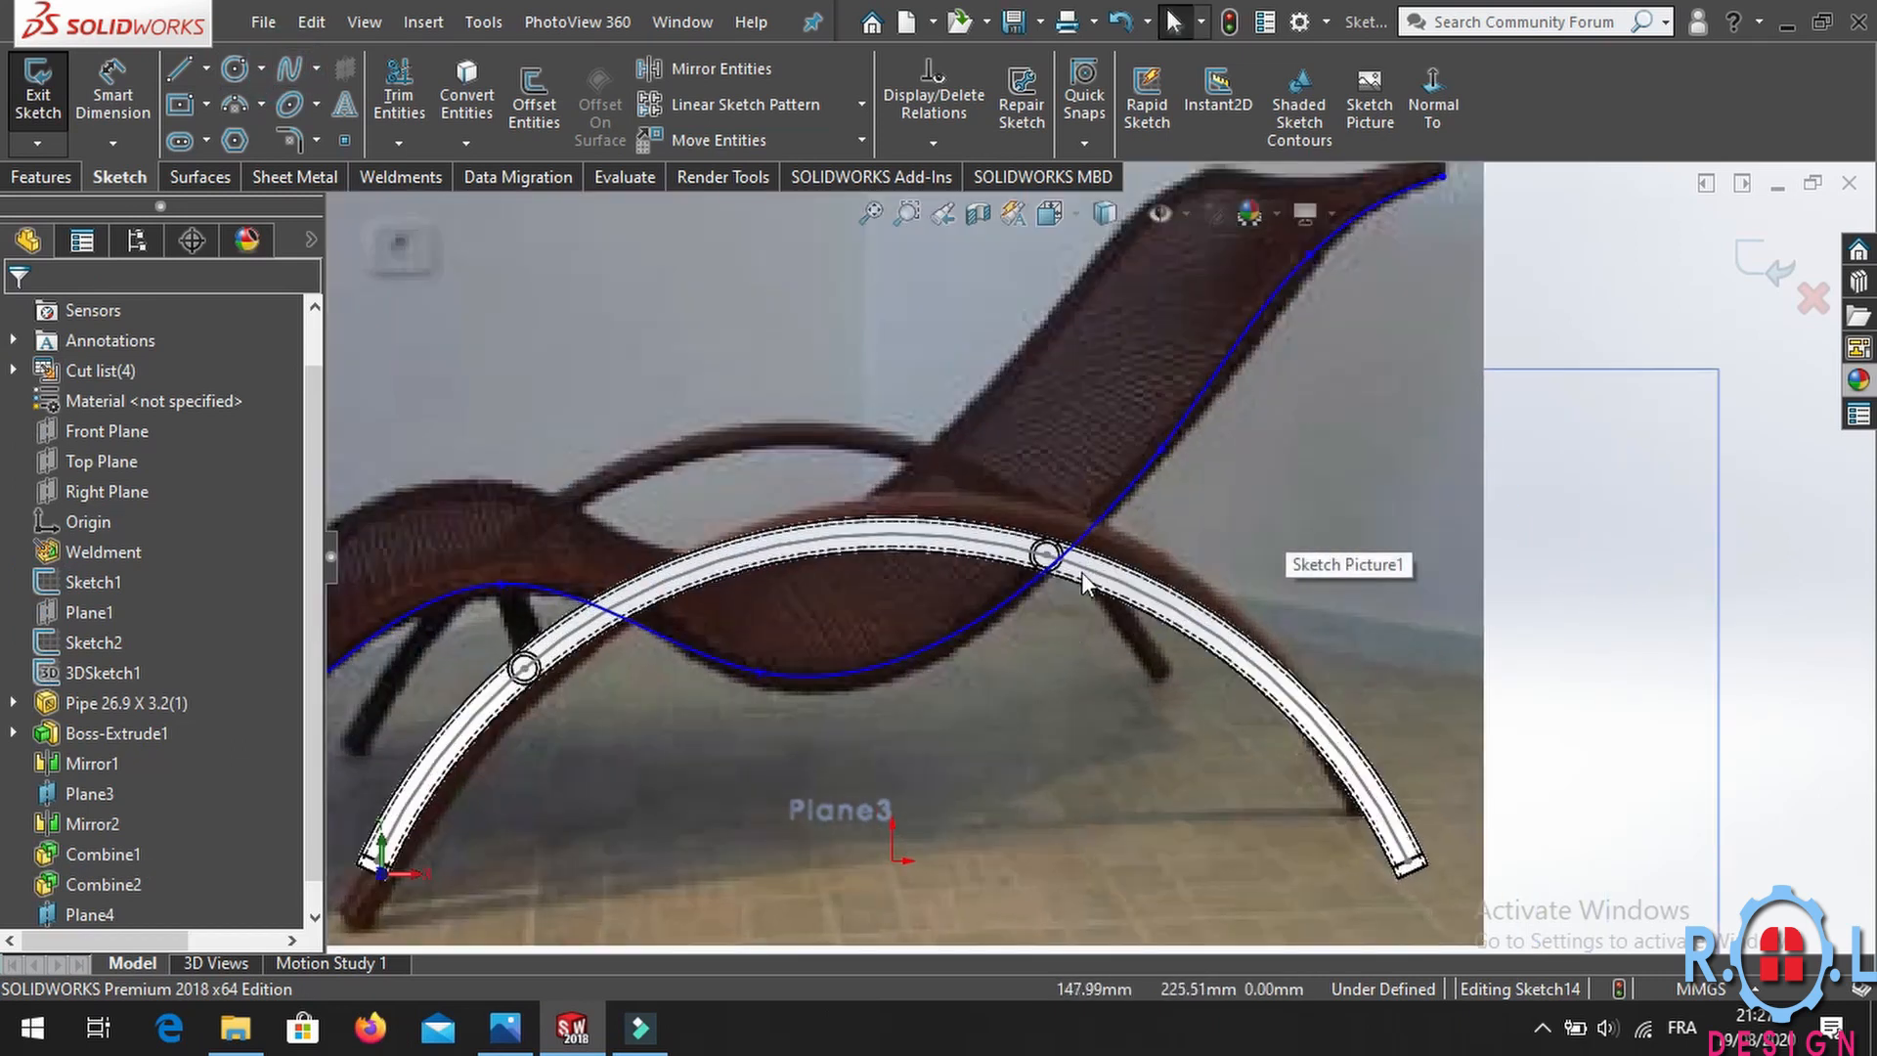
scroll(1081, 572, "down", 3)
left_click_drag(1193, 401, 1022, 518)
scroll(1021, 533, "up", 3)
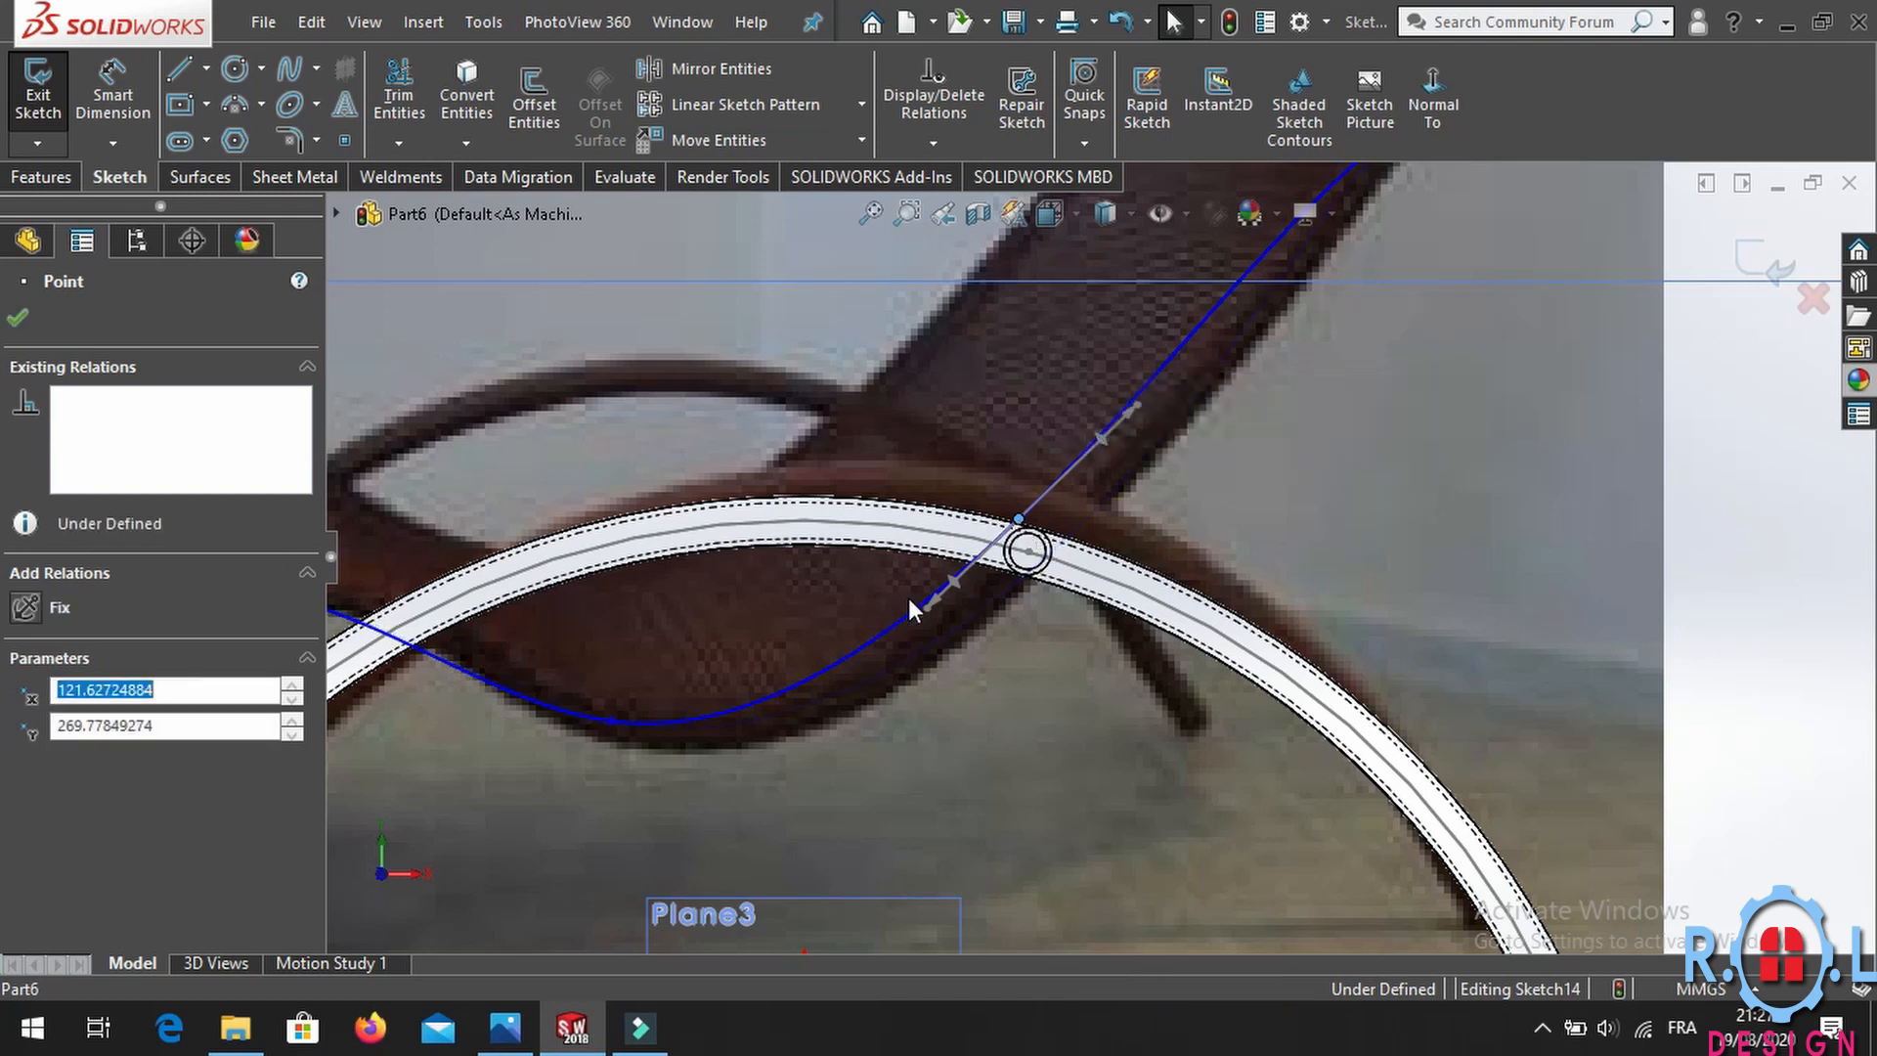
left_click(815, 726)
Shift the spline point at the seat's lowest area slightly up and toward the backrest to smooth the curve.
scroll(816, 725, "up", 2)
scroll(816, 727, "down", 3)
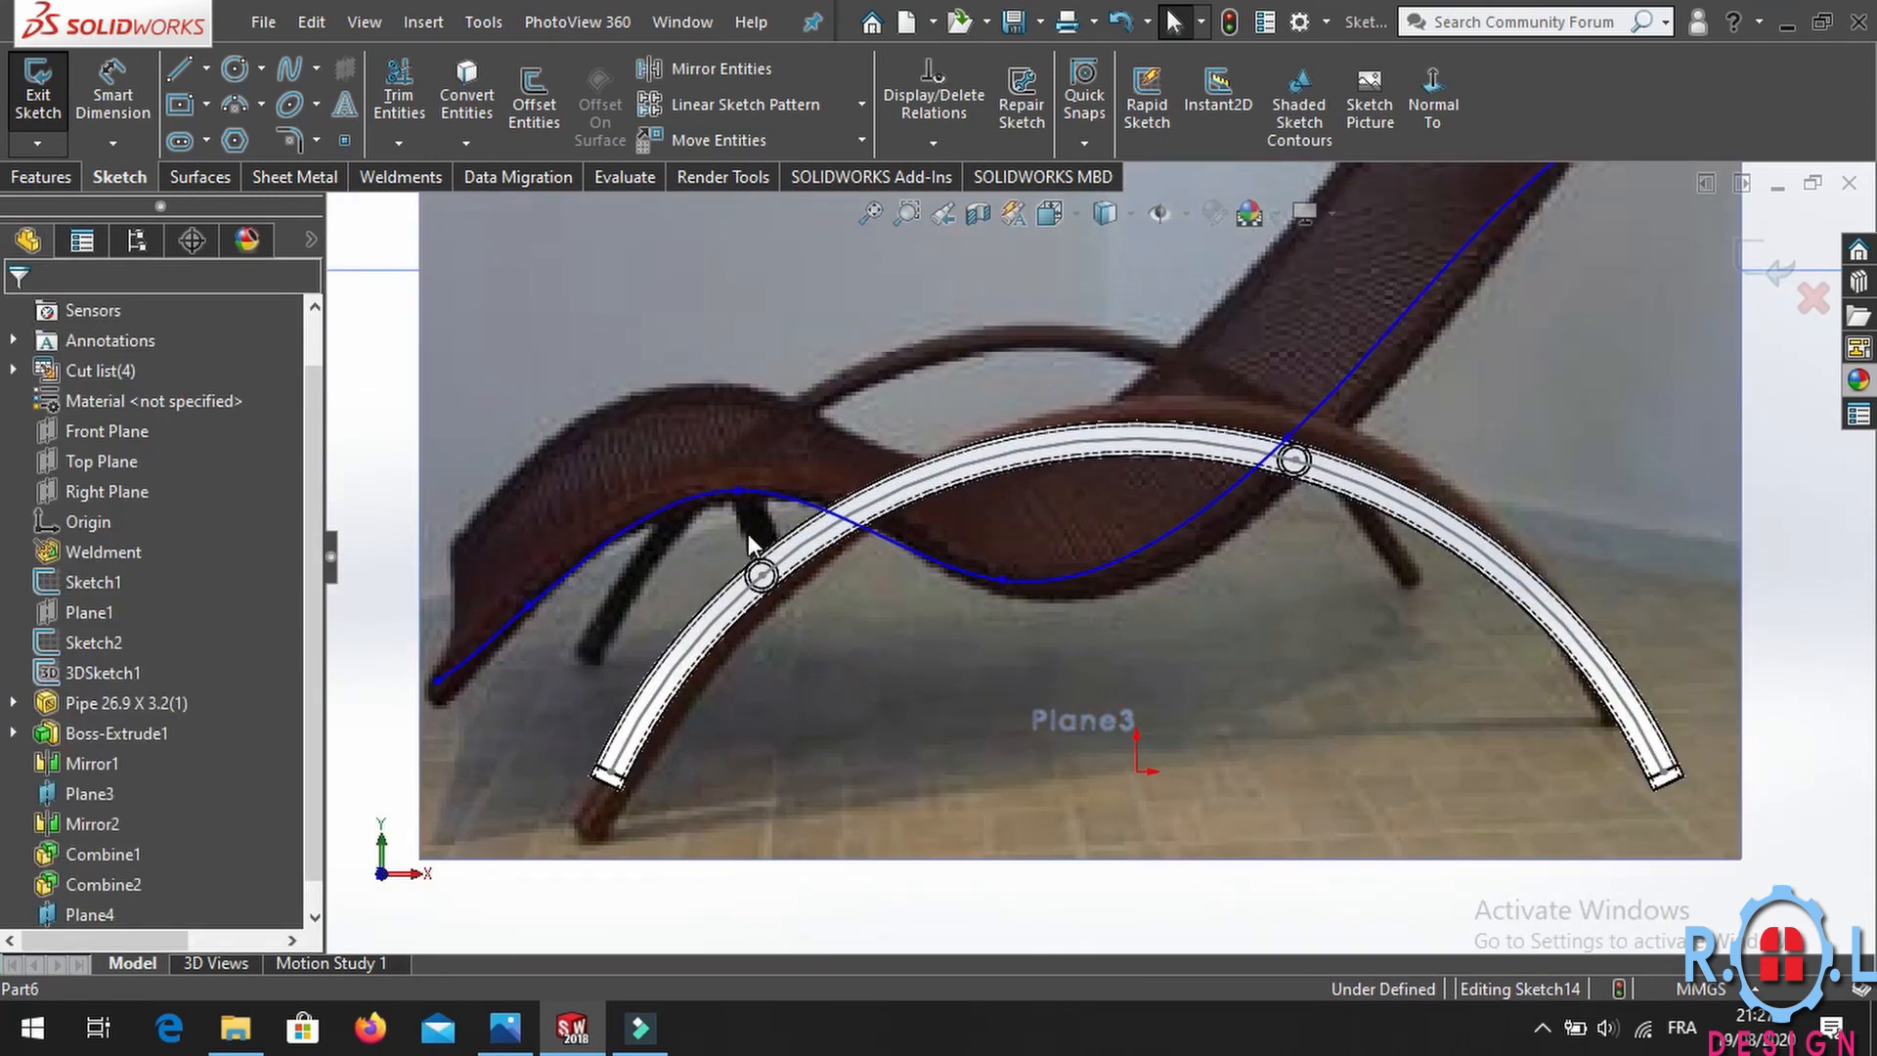
left_click_drag(1007, 587, 1051, 560)
left_click(968, 637)
scroll(1011, 481, "up", 4)
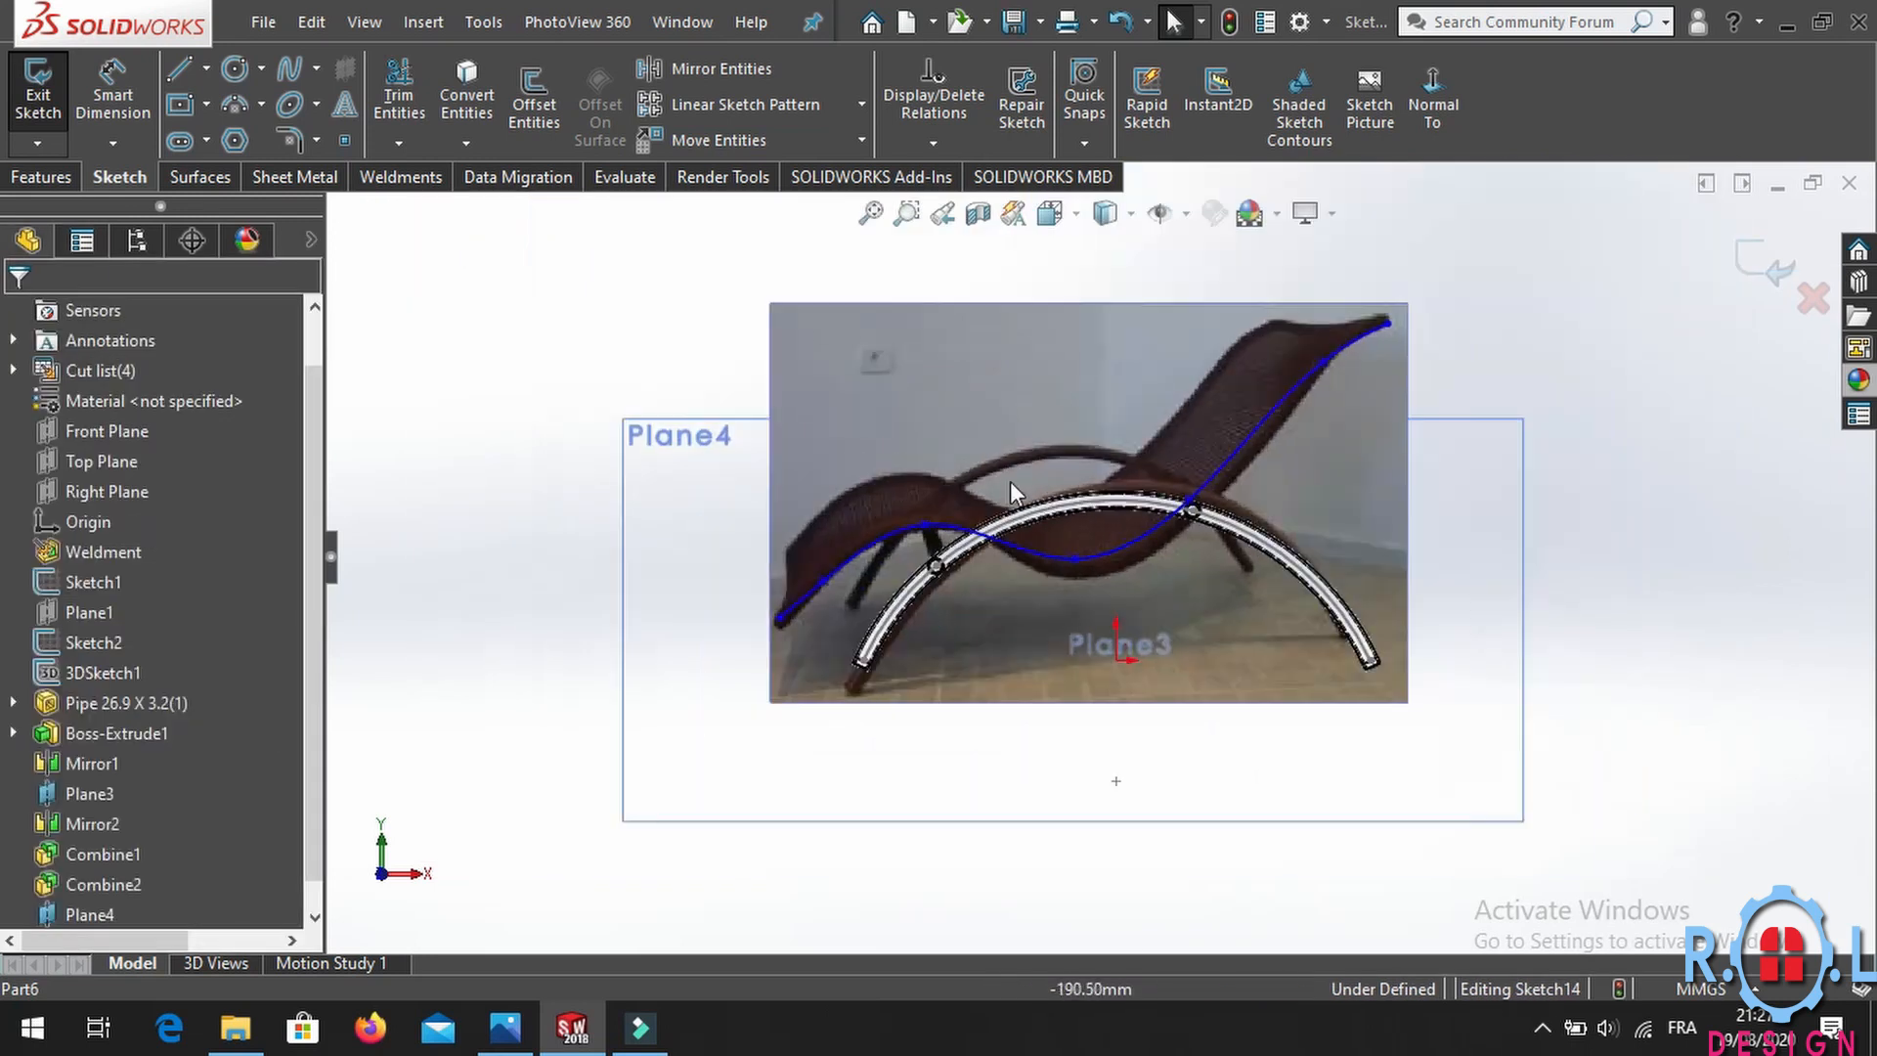
scroll(1115, 411, "down", 2)
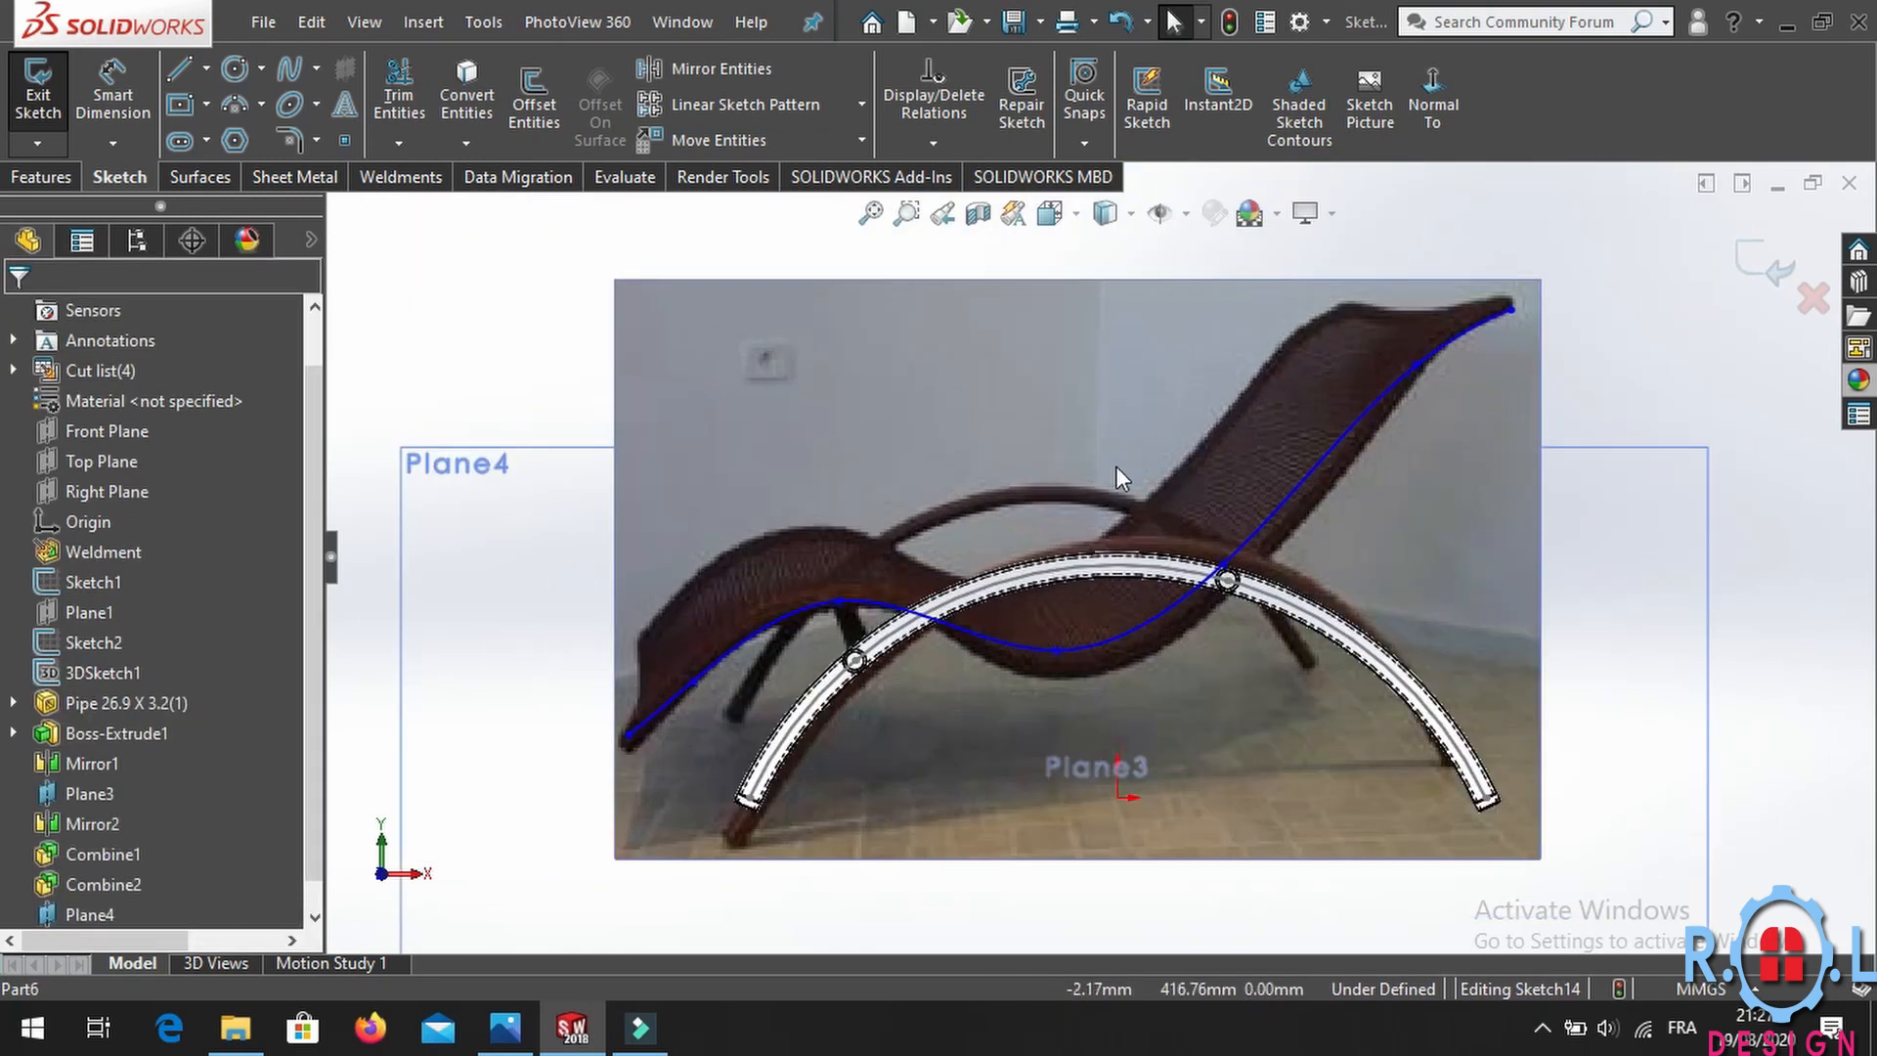
Extrude the seat spline 20 mm toward the opposite arc as a one-direction thin feature 20 mm thick.
left_click(41, 177)
left_click(50, 98)
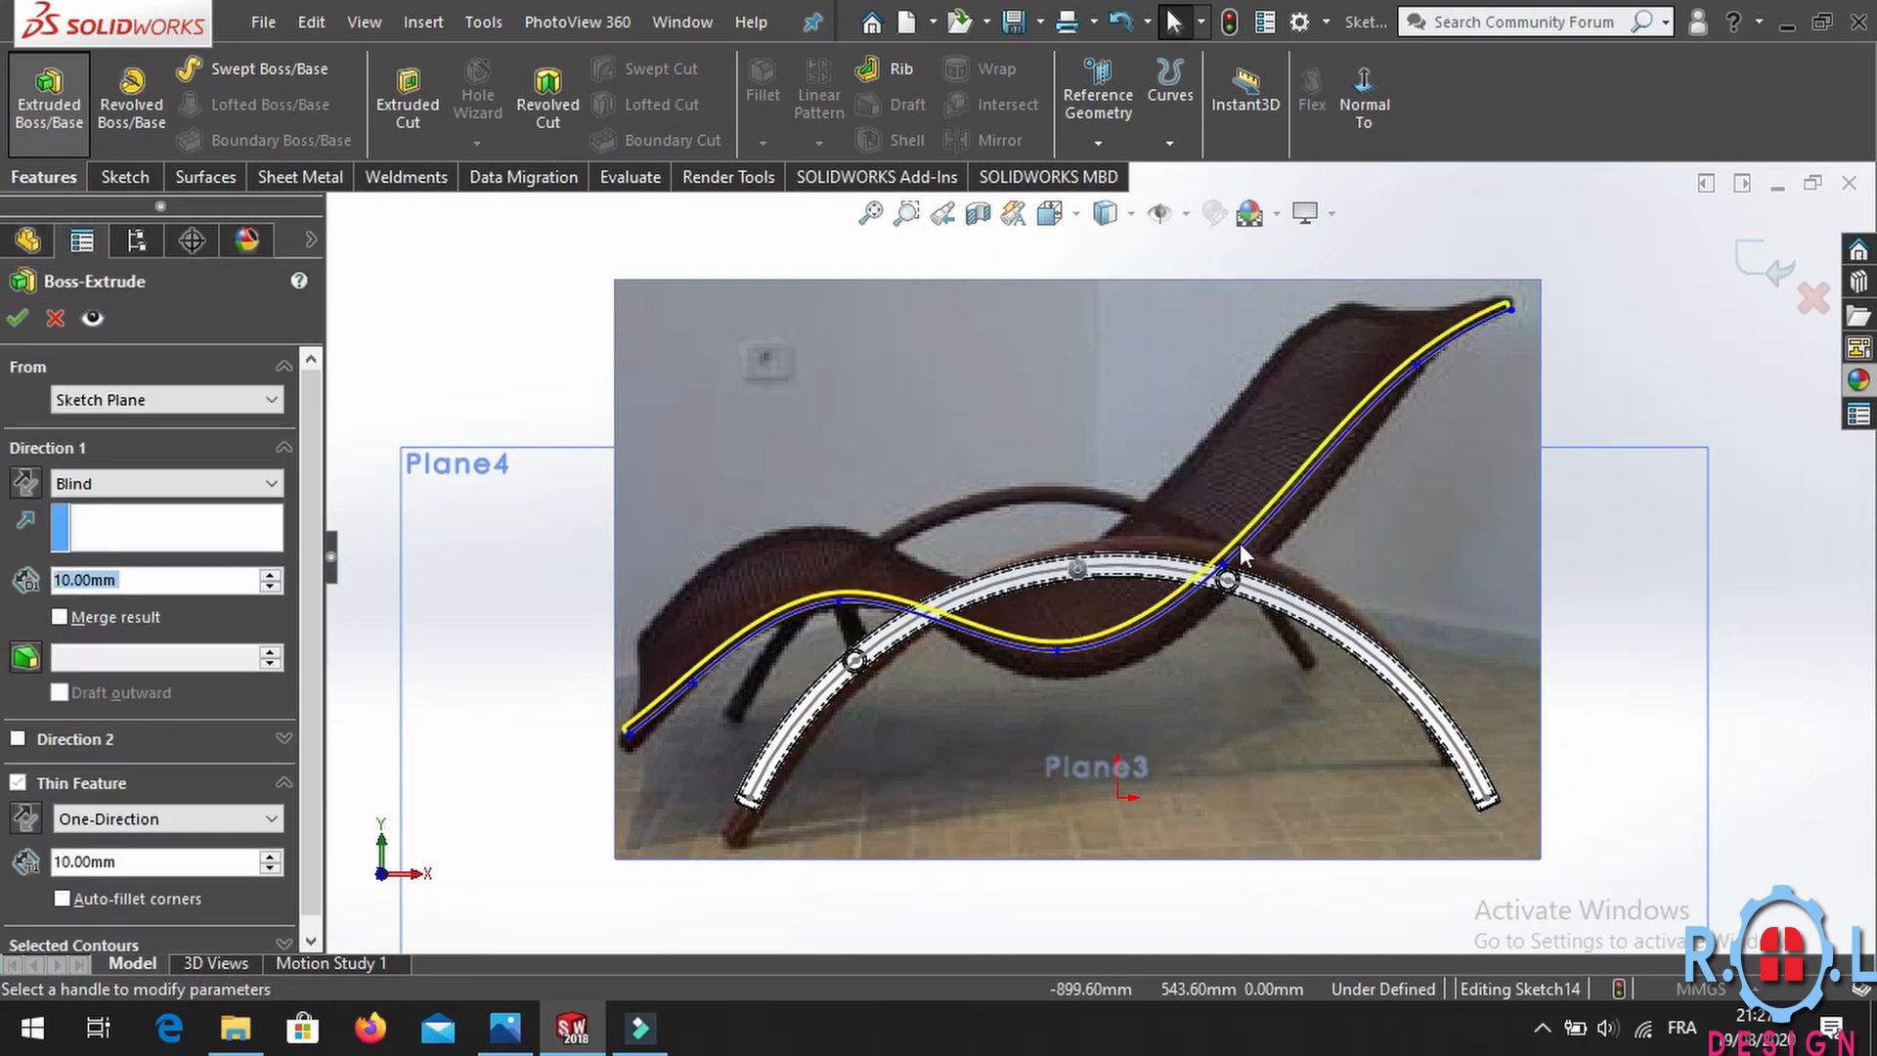
left_click(268, 857)
left_click(270, 575)
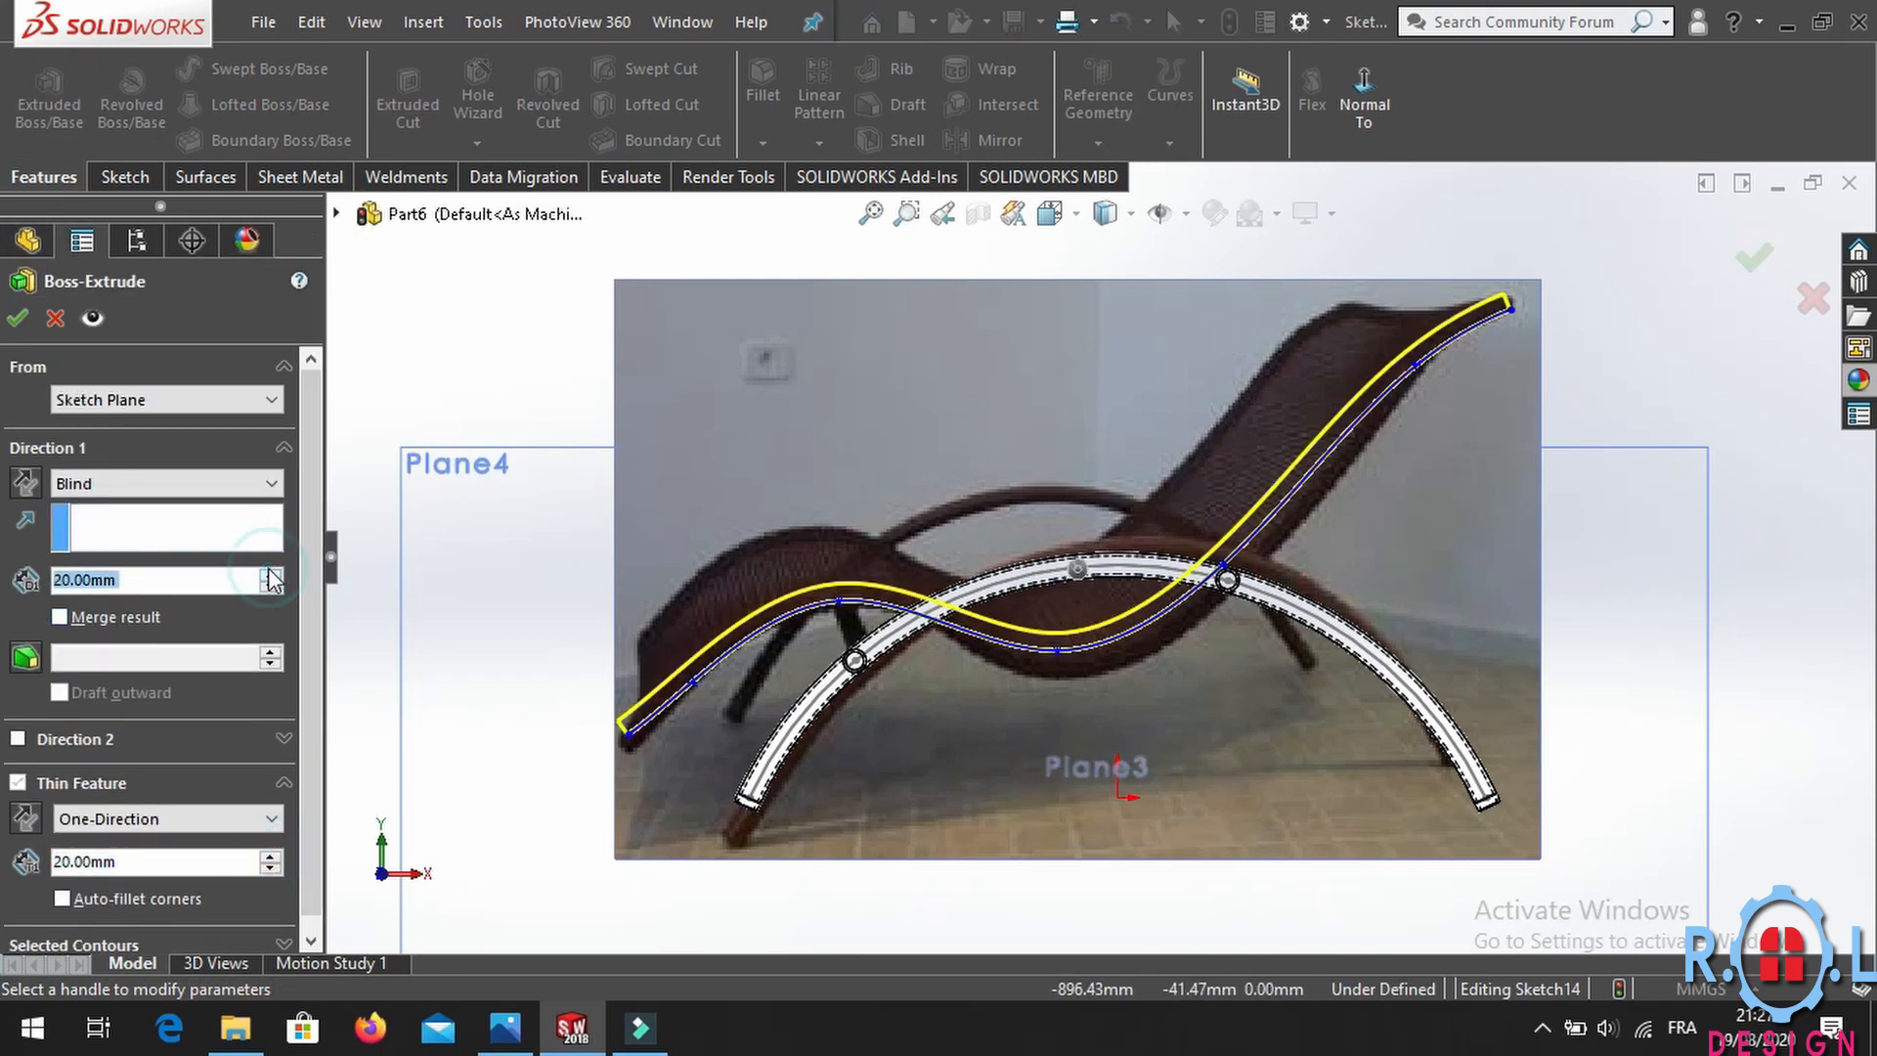
middle_click_drag(1326, 608, 851, 653)
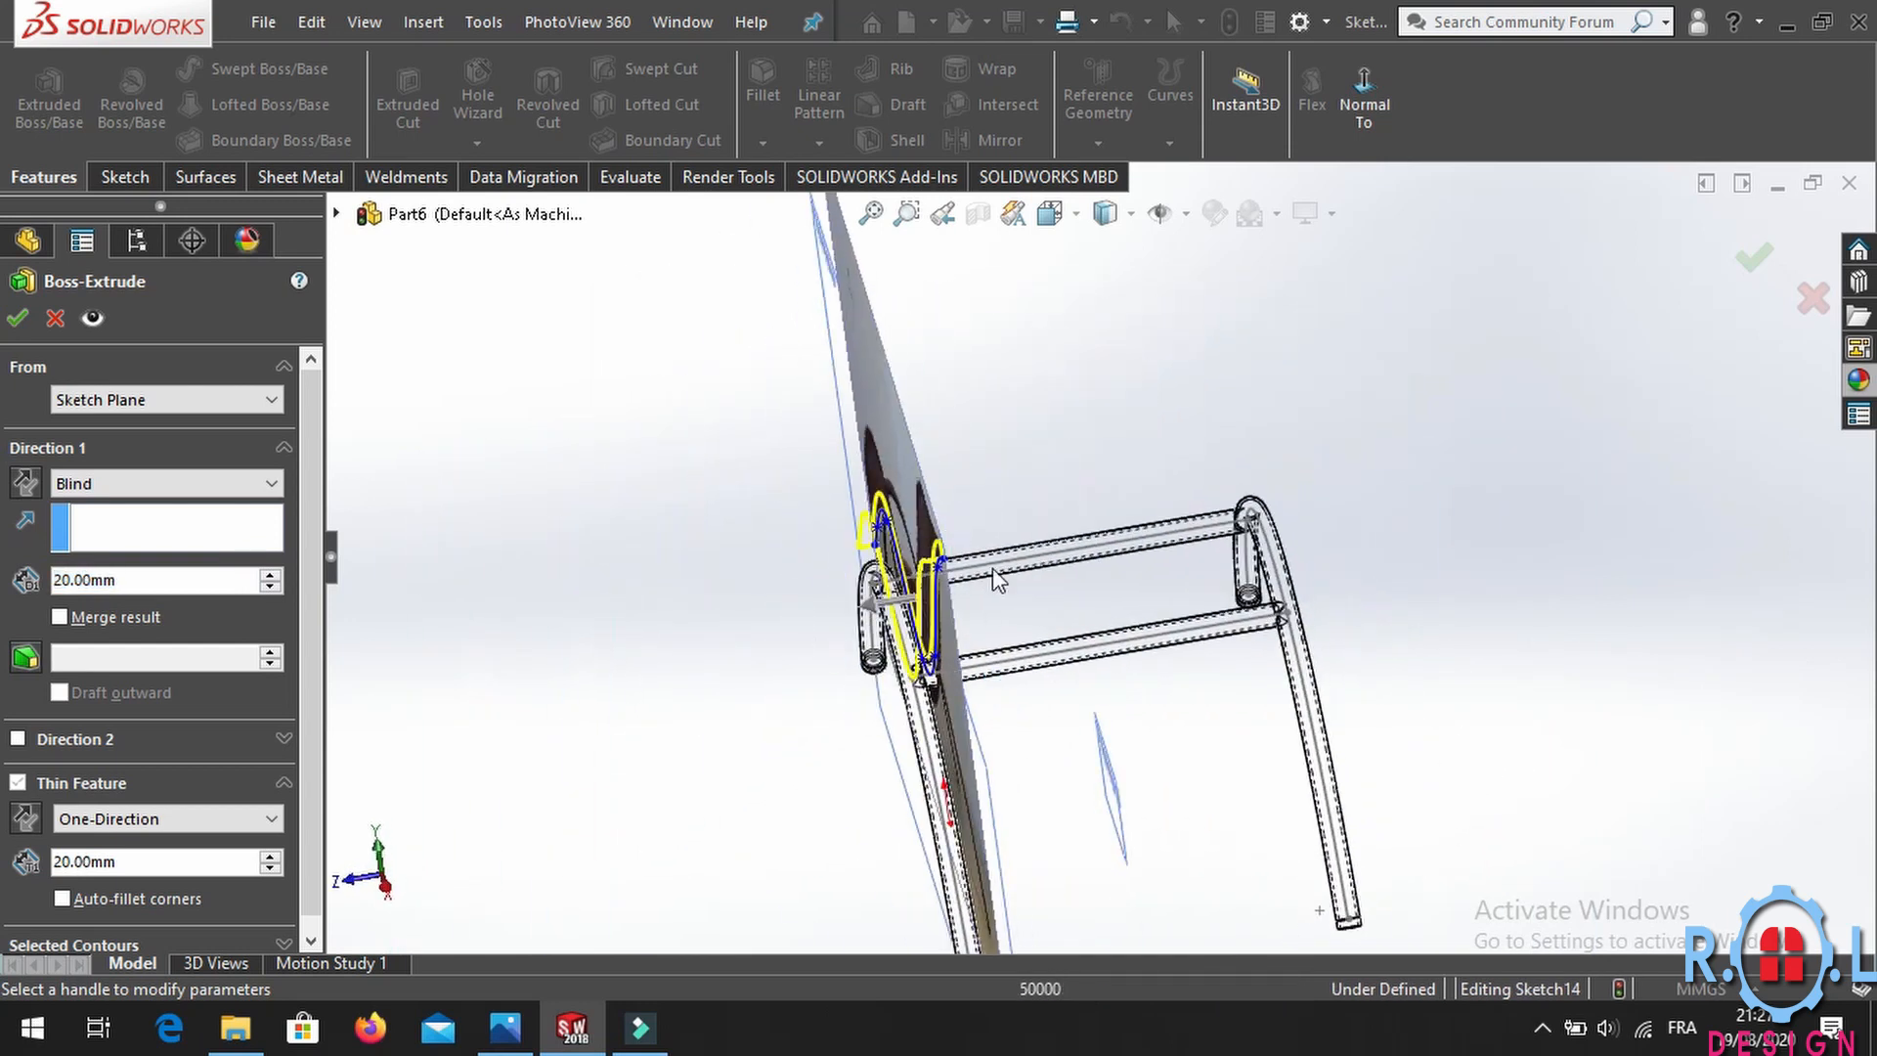
scroll(993, 577, "down", 5)
left_click(26, 482)
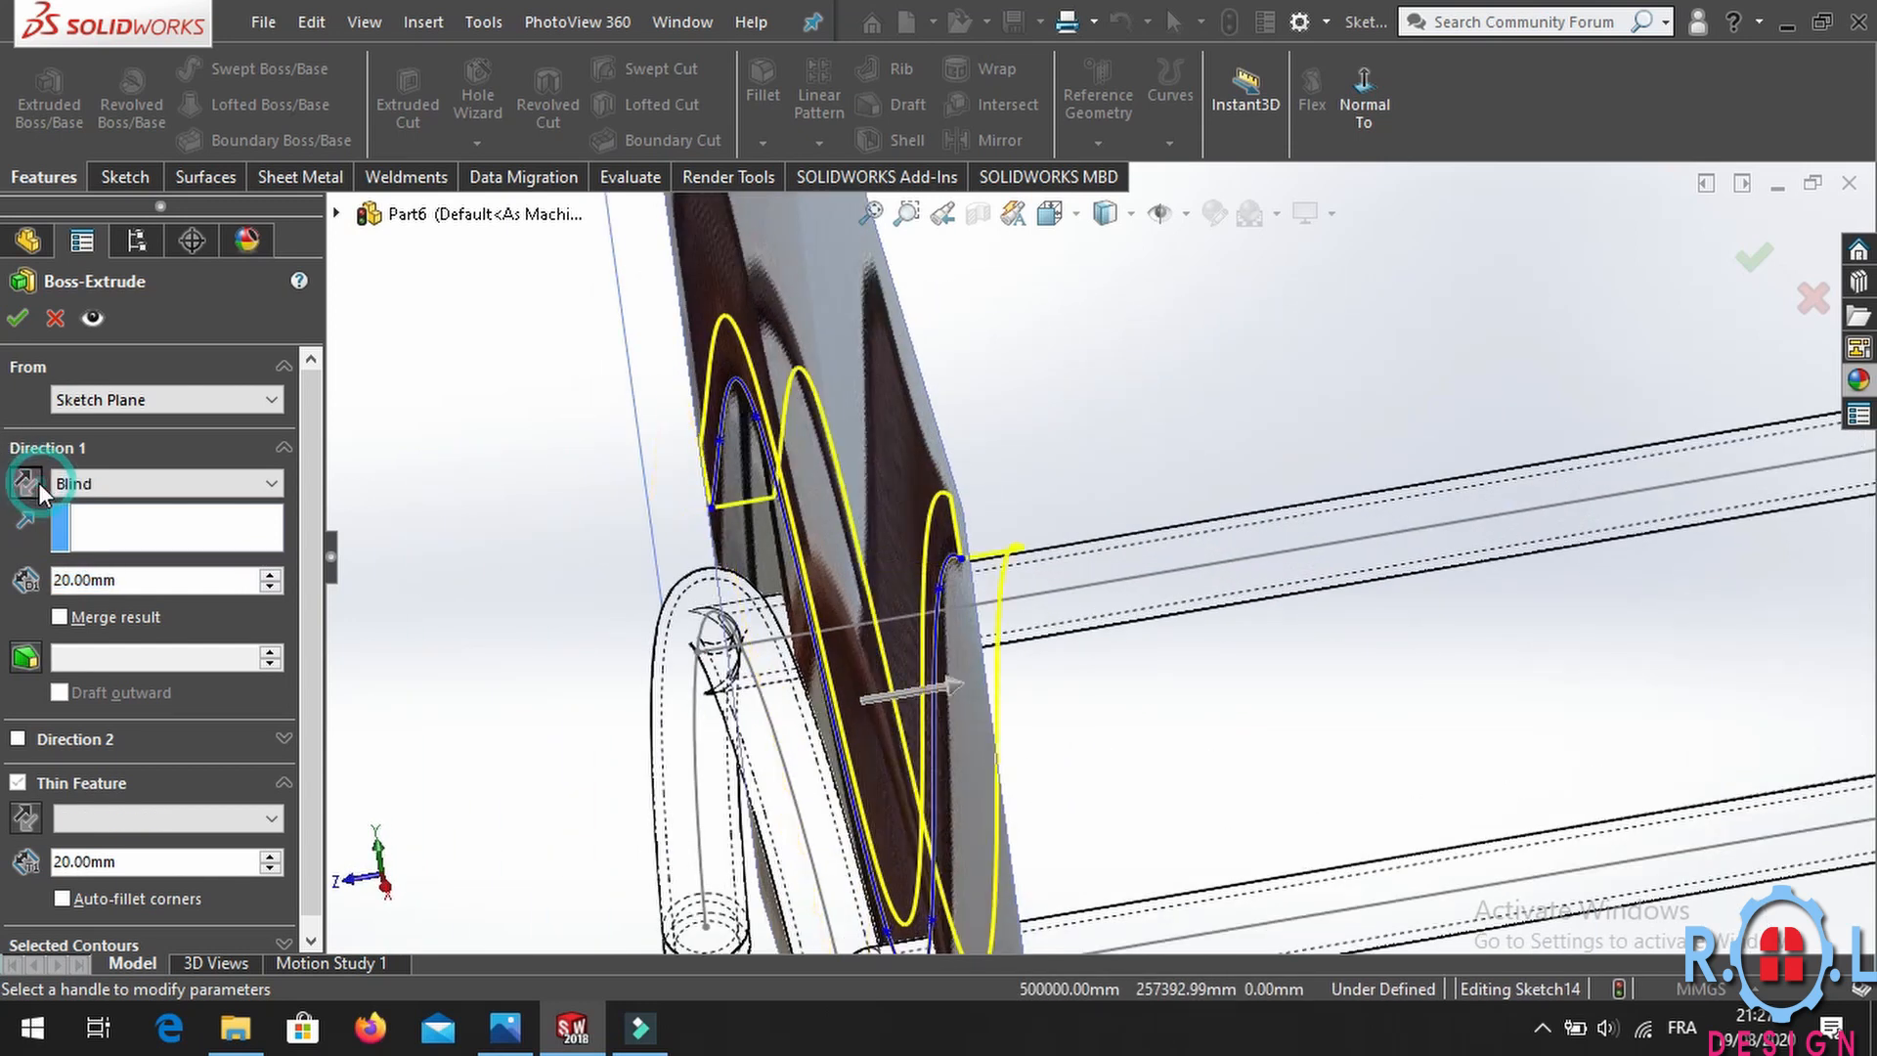
left_click(19, 321)
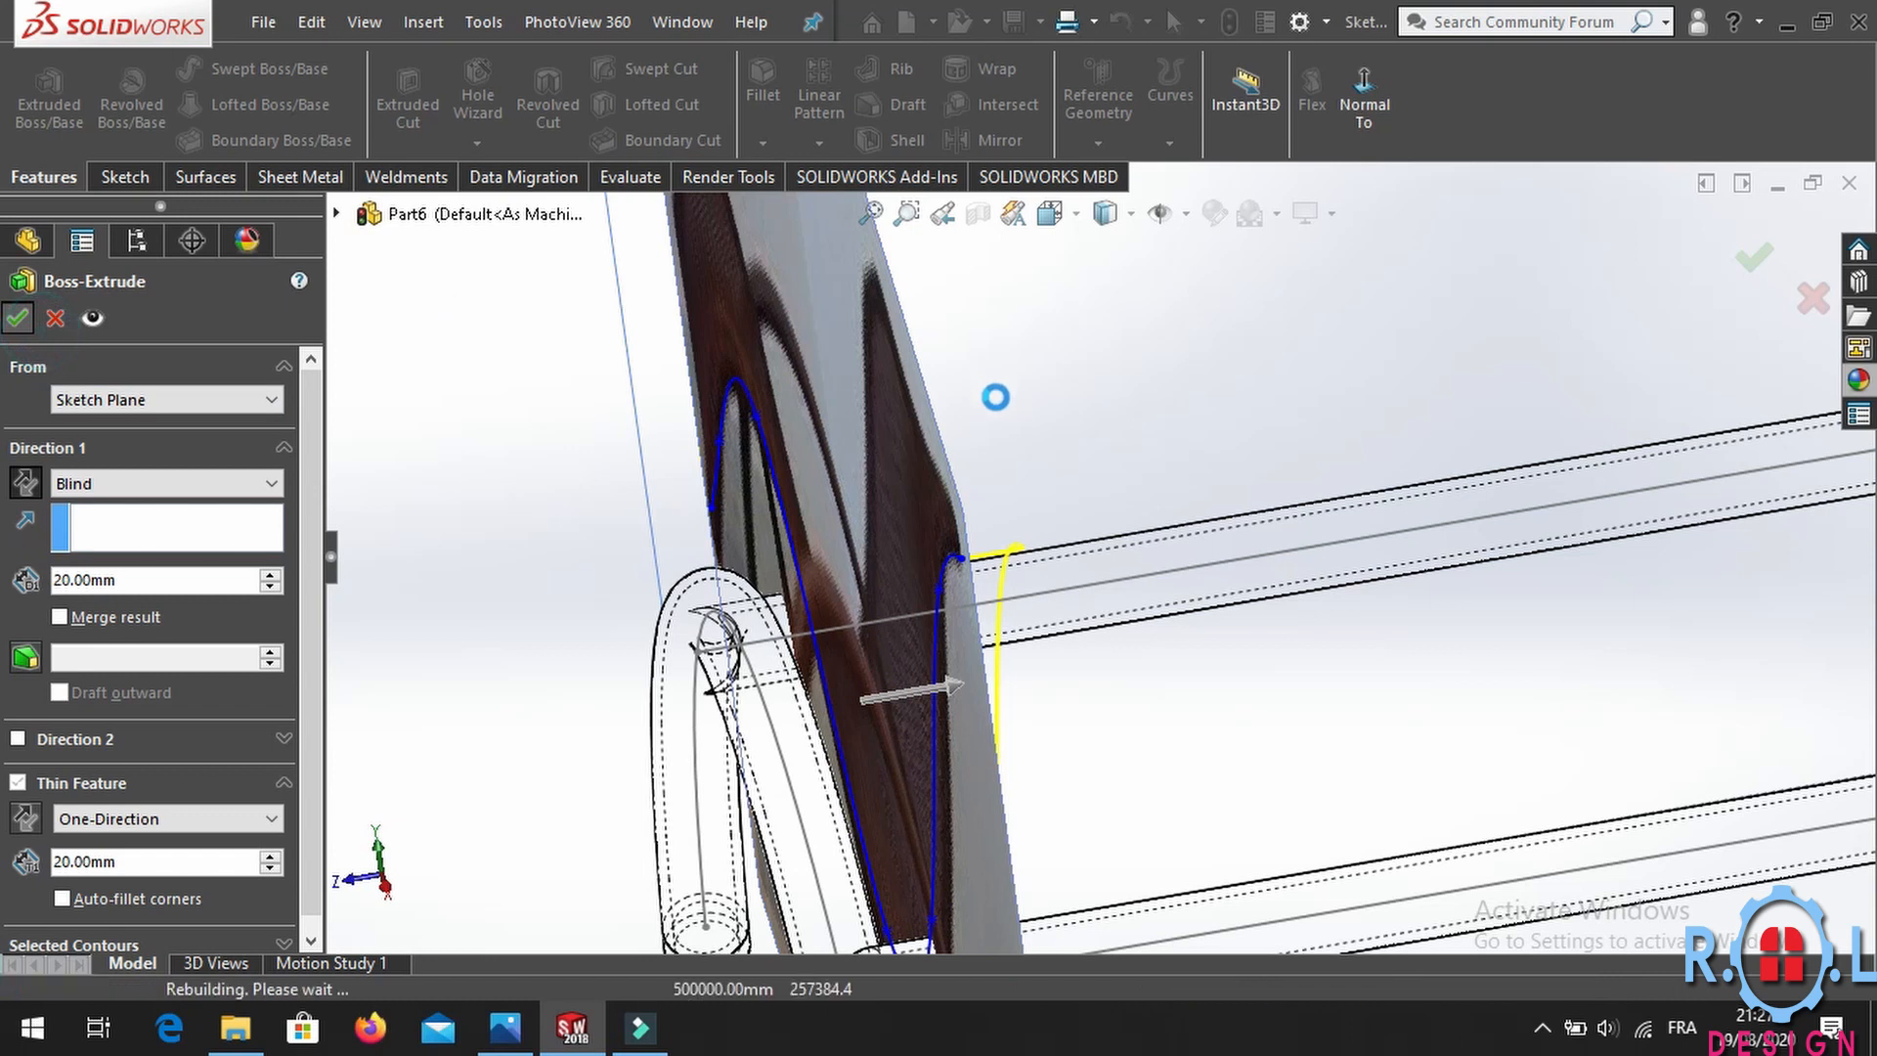
Mirror the seat rail as a body about Plane3, without merging solids, to give the other side its matching rail.
scroll(1222, 606, "up", 5)
scroll(1188, 640, "up", 8)
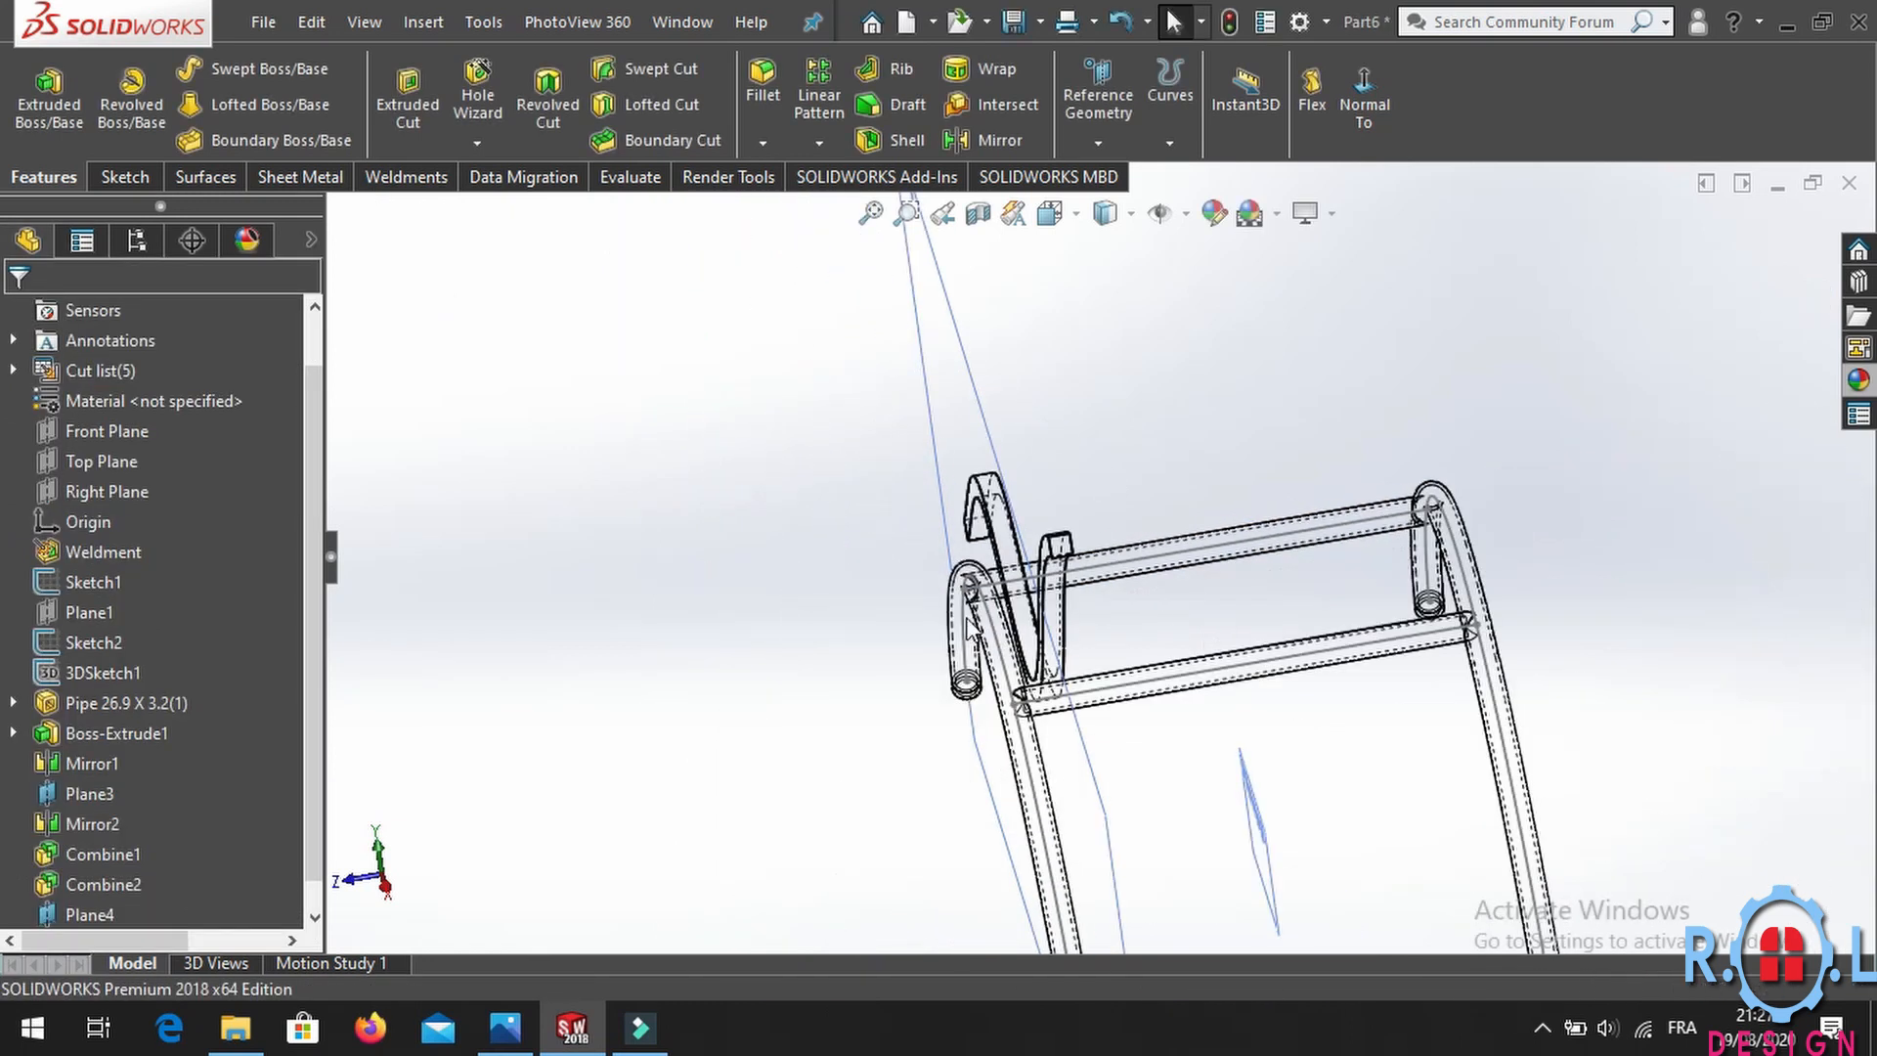
left_click(879, 215)
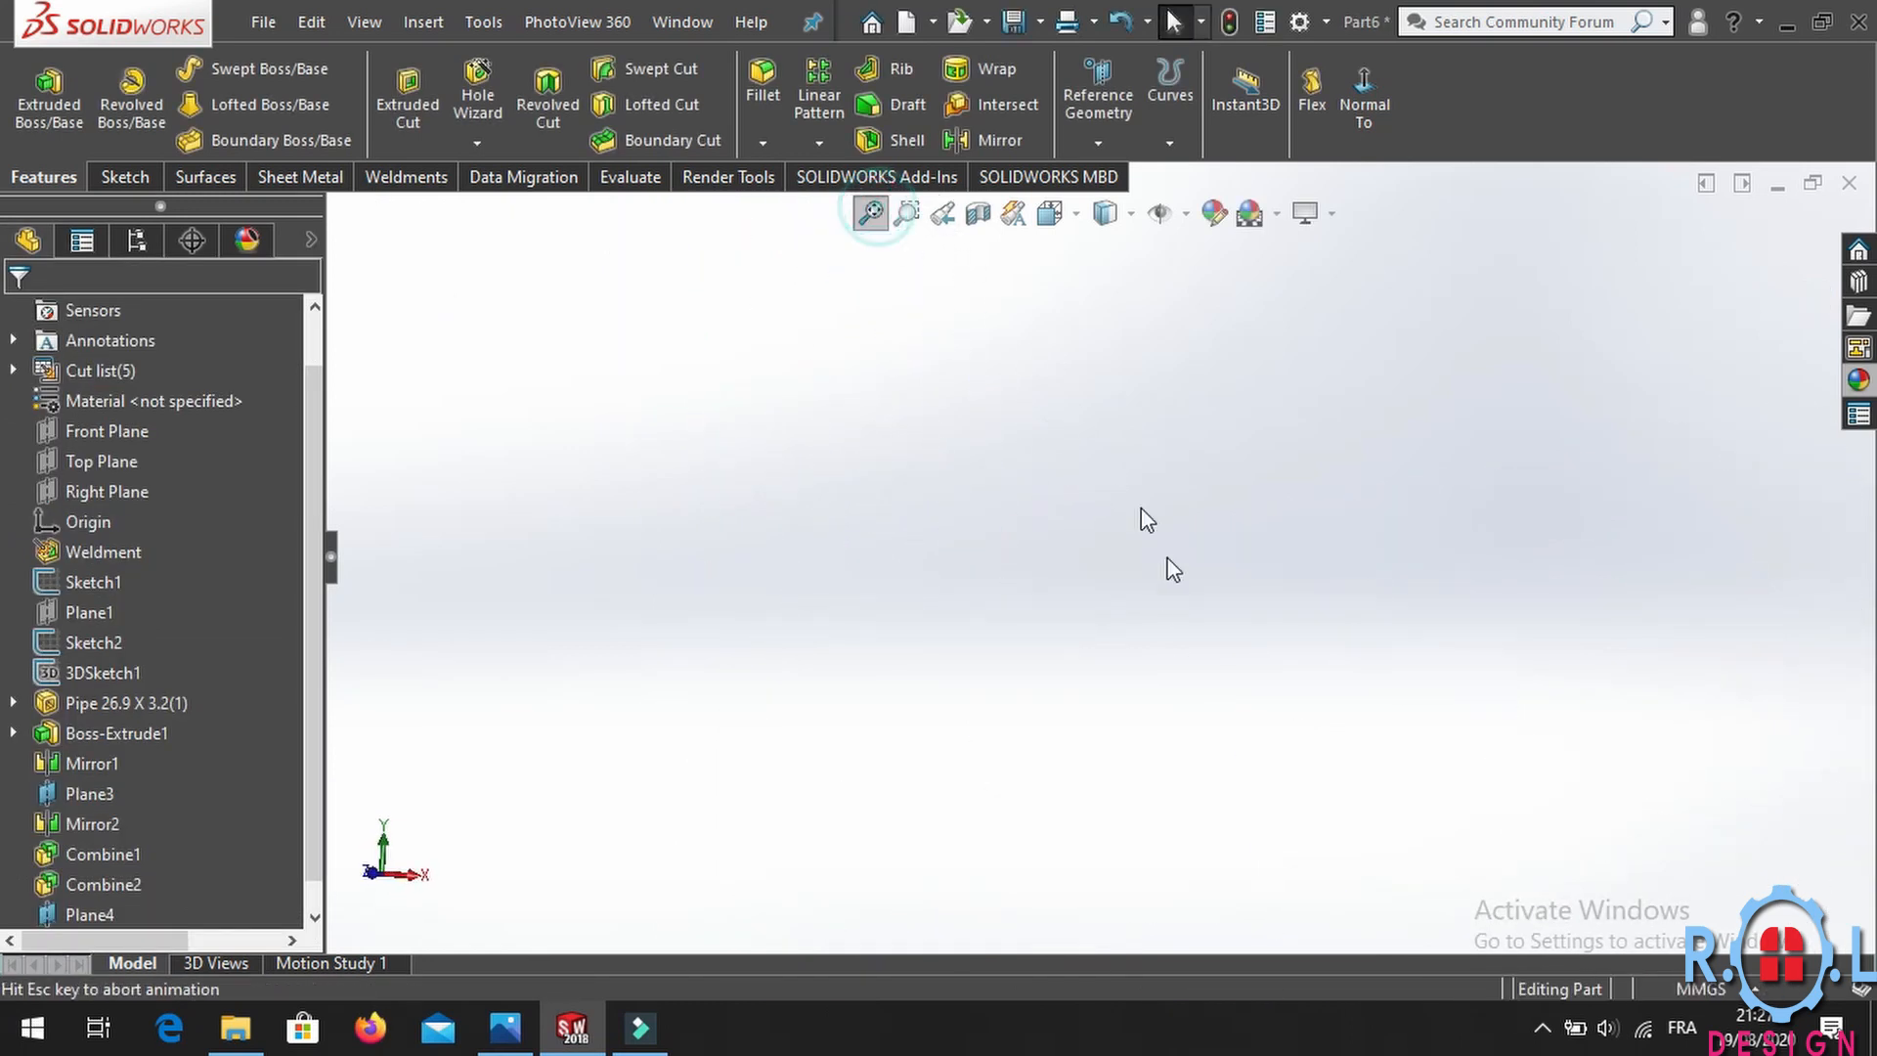
middle_click_drag(1186, 490, 1224, 577)
scroll(1118, 549, "down", 6)
scroll(1224, 577, "up", 5)
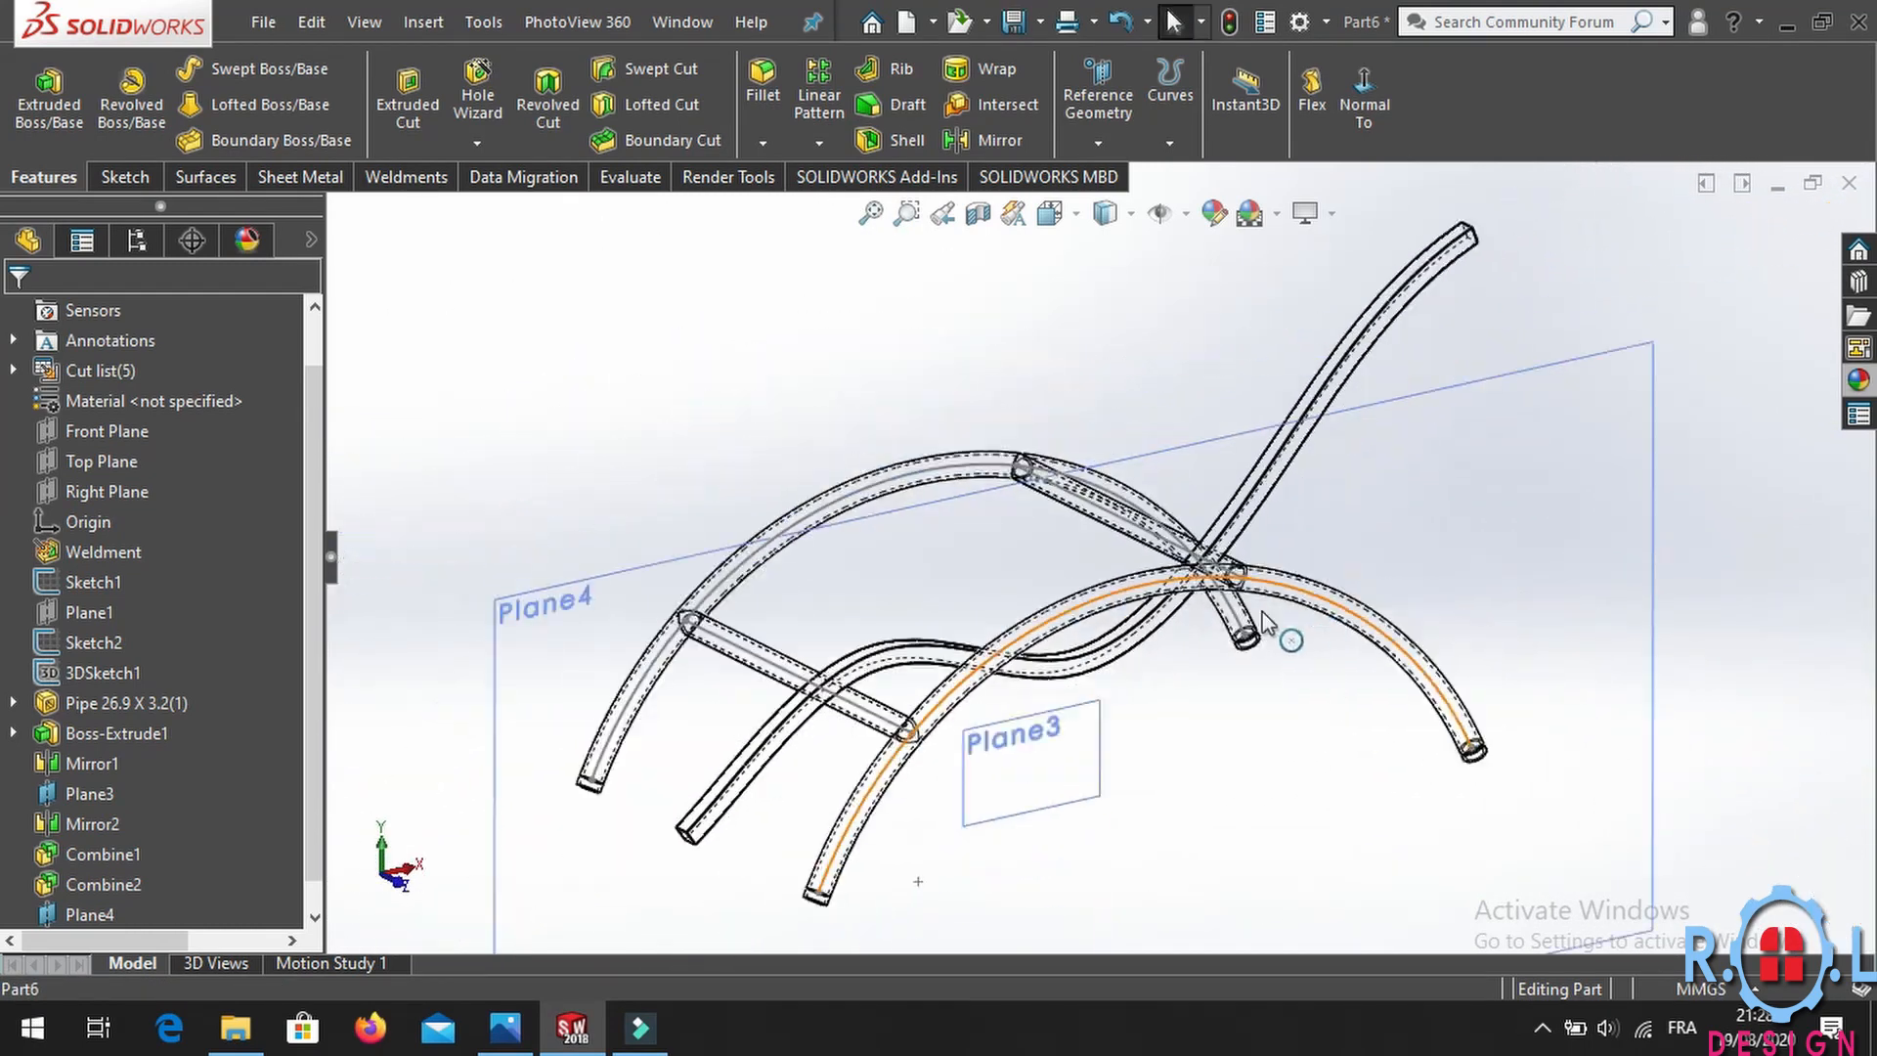
scroll(1139, 640, "down", 4)
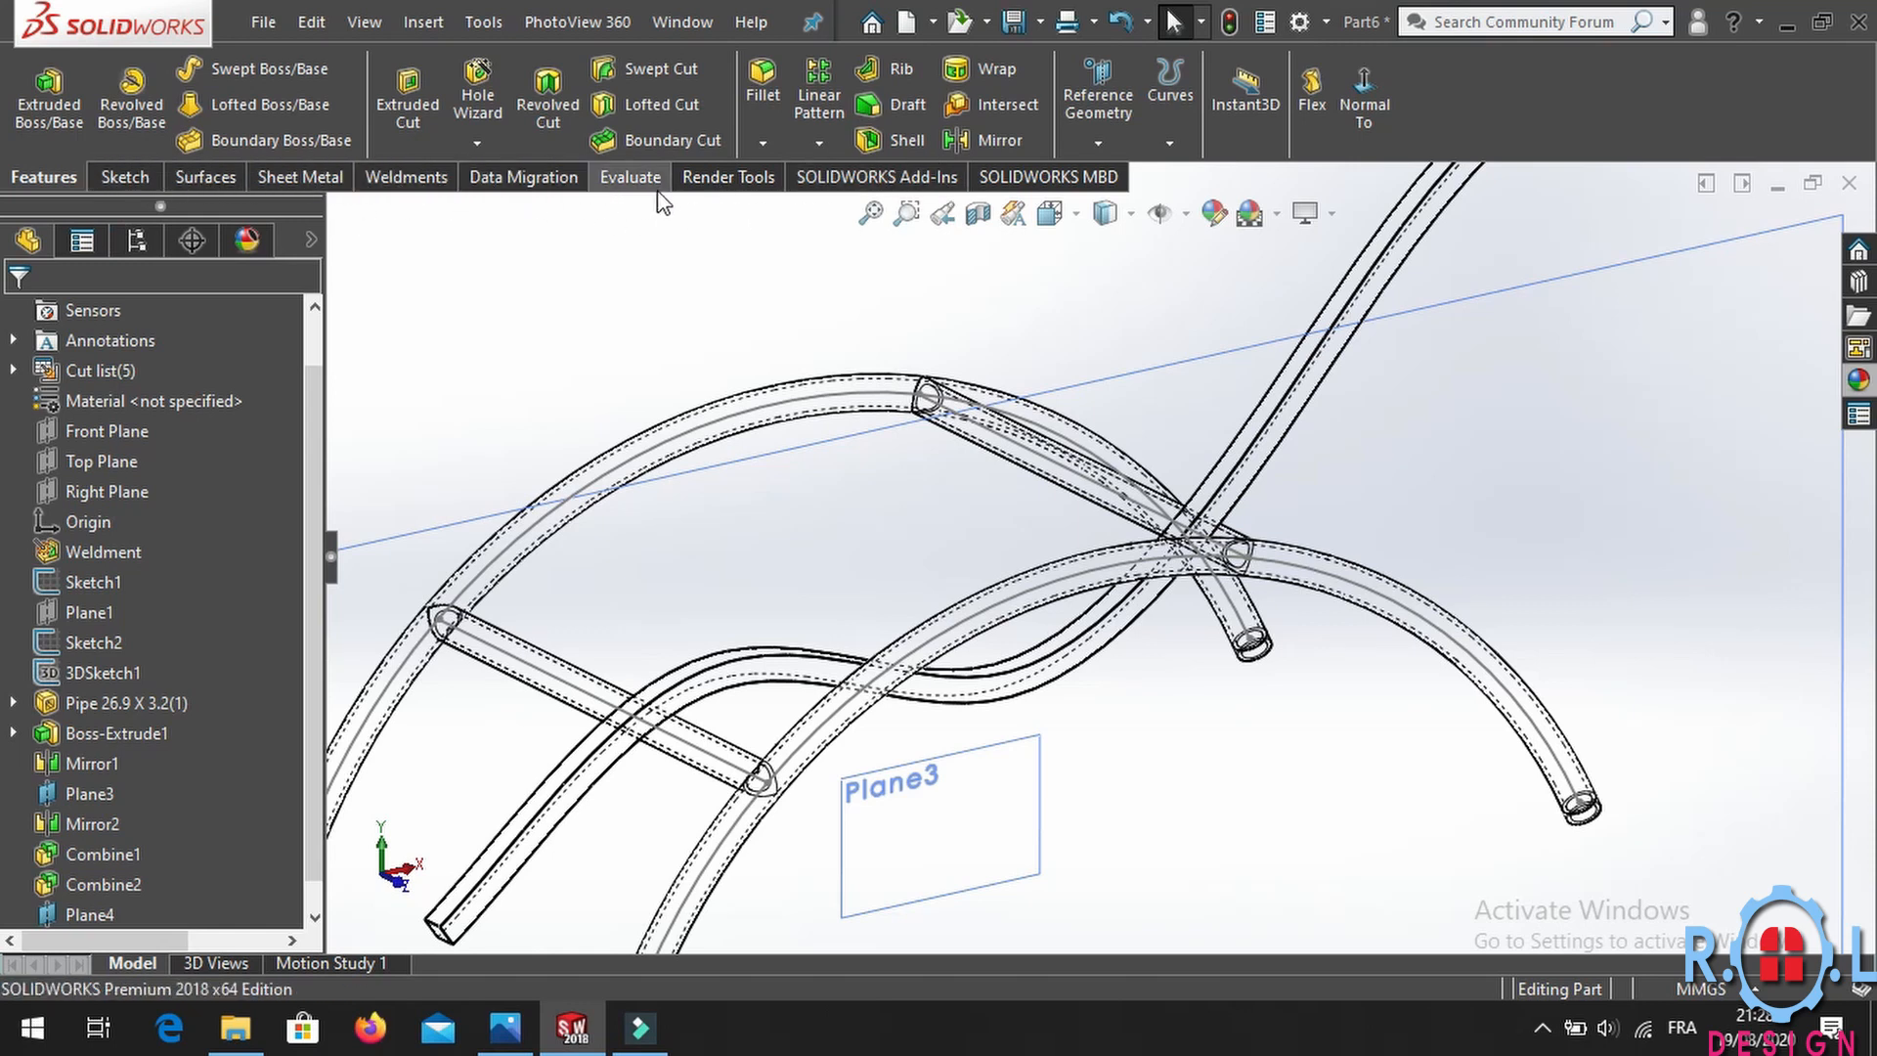
left_click(999, 143)
scroll(1131, 473, "up", 5)
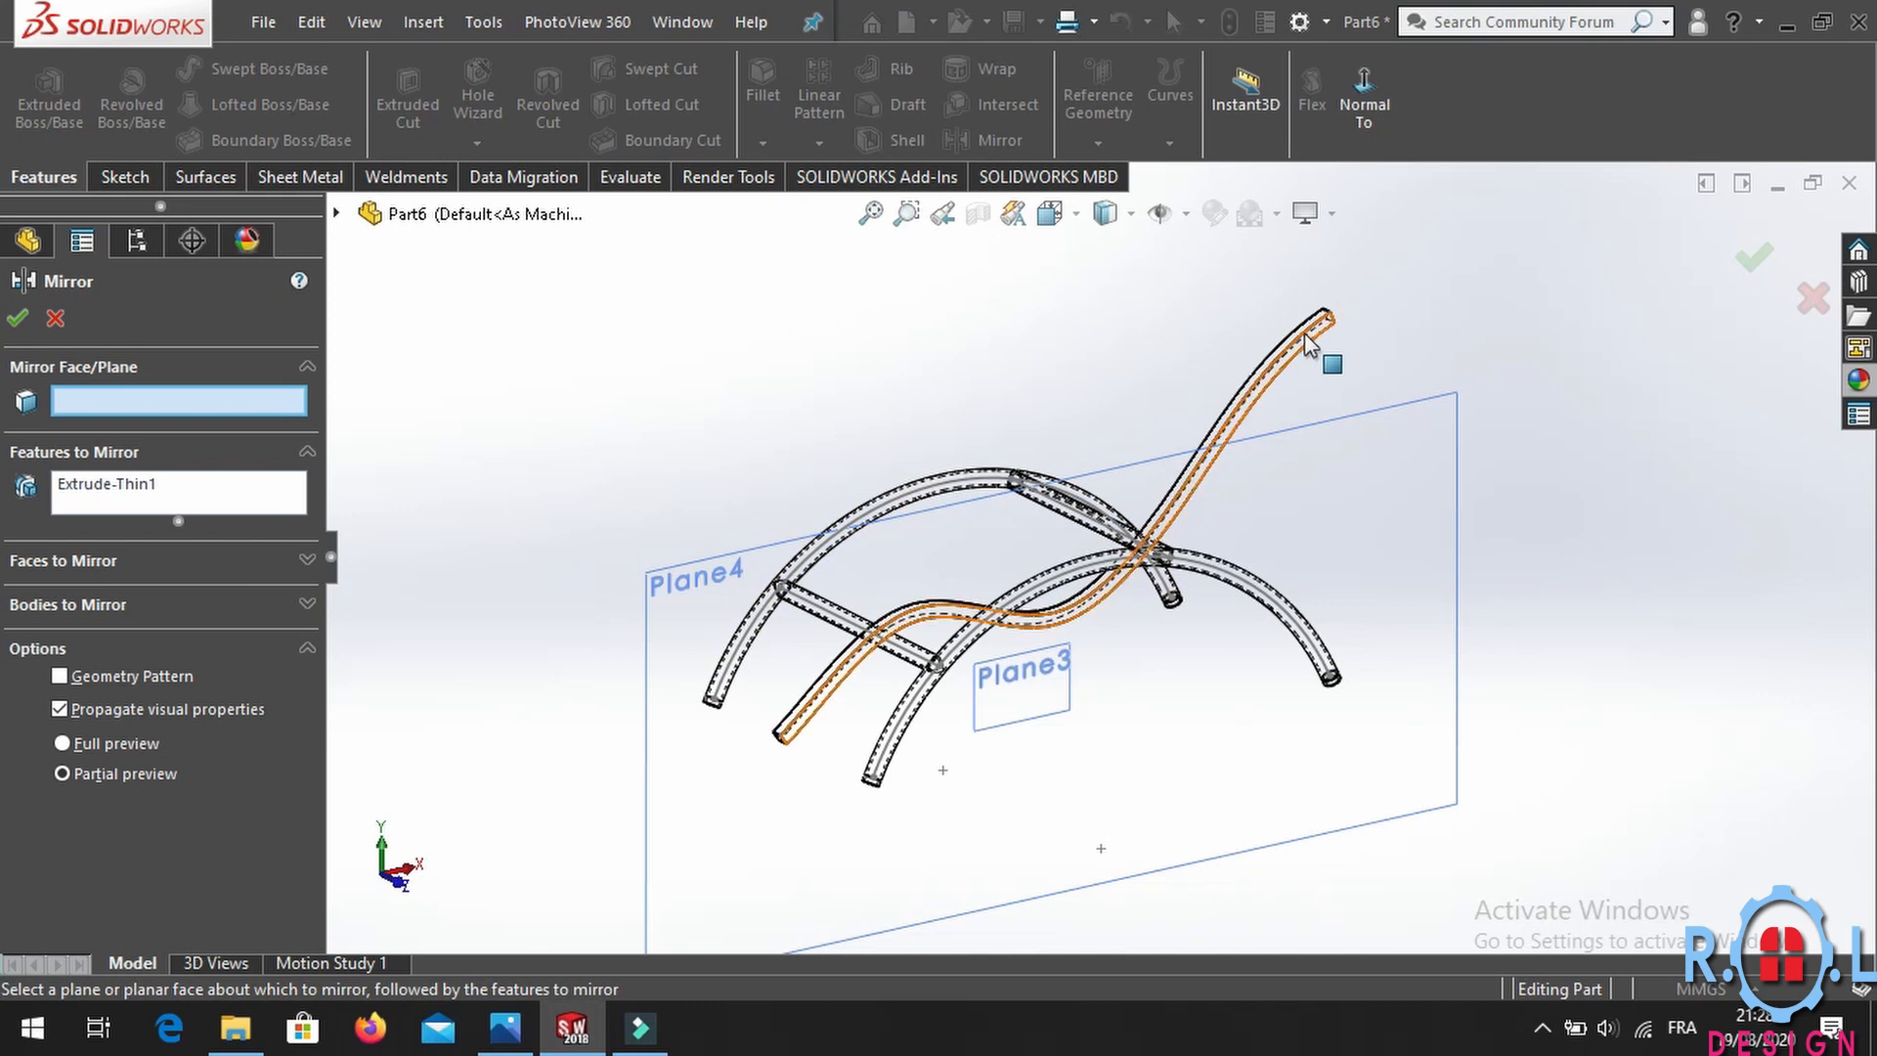
left_click(82, 600)
left_click(1296, 357)
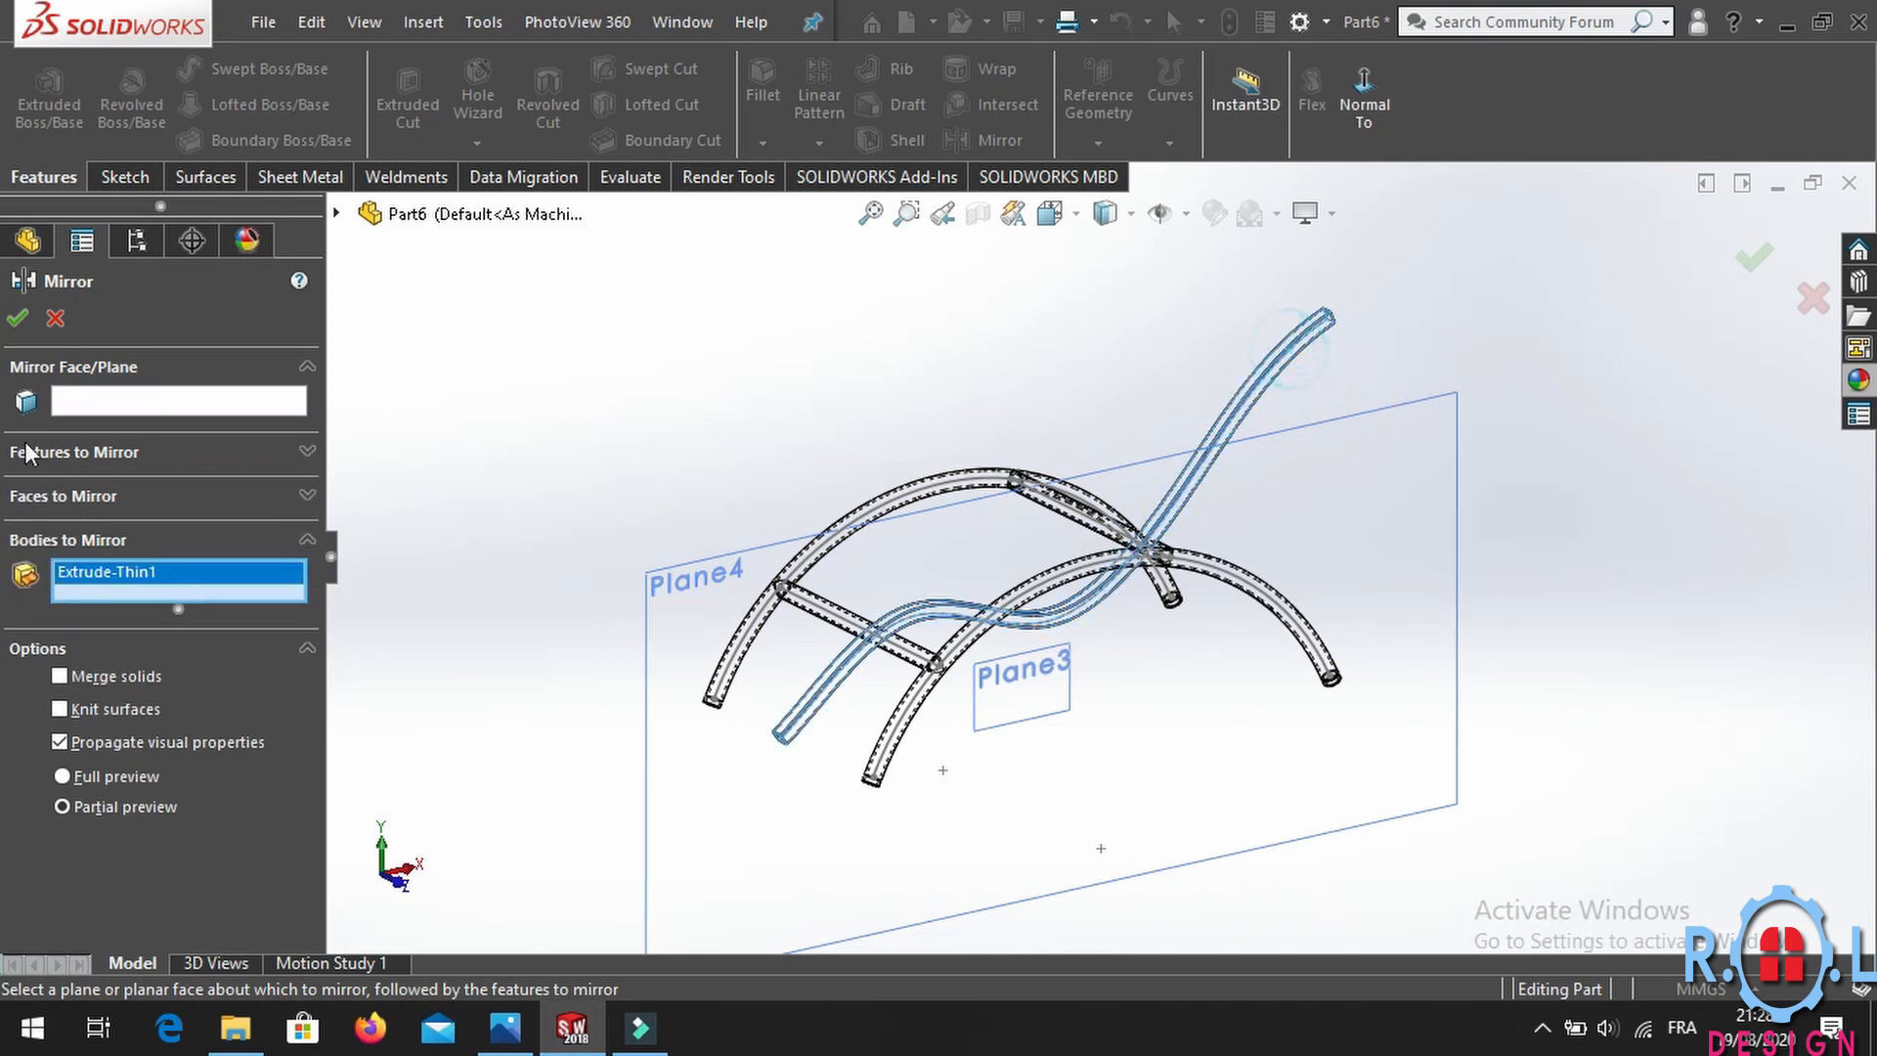
left_click(132, 400)
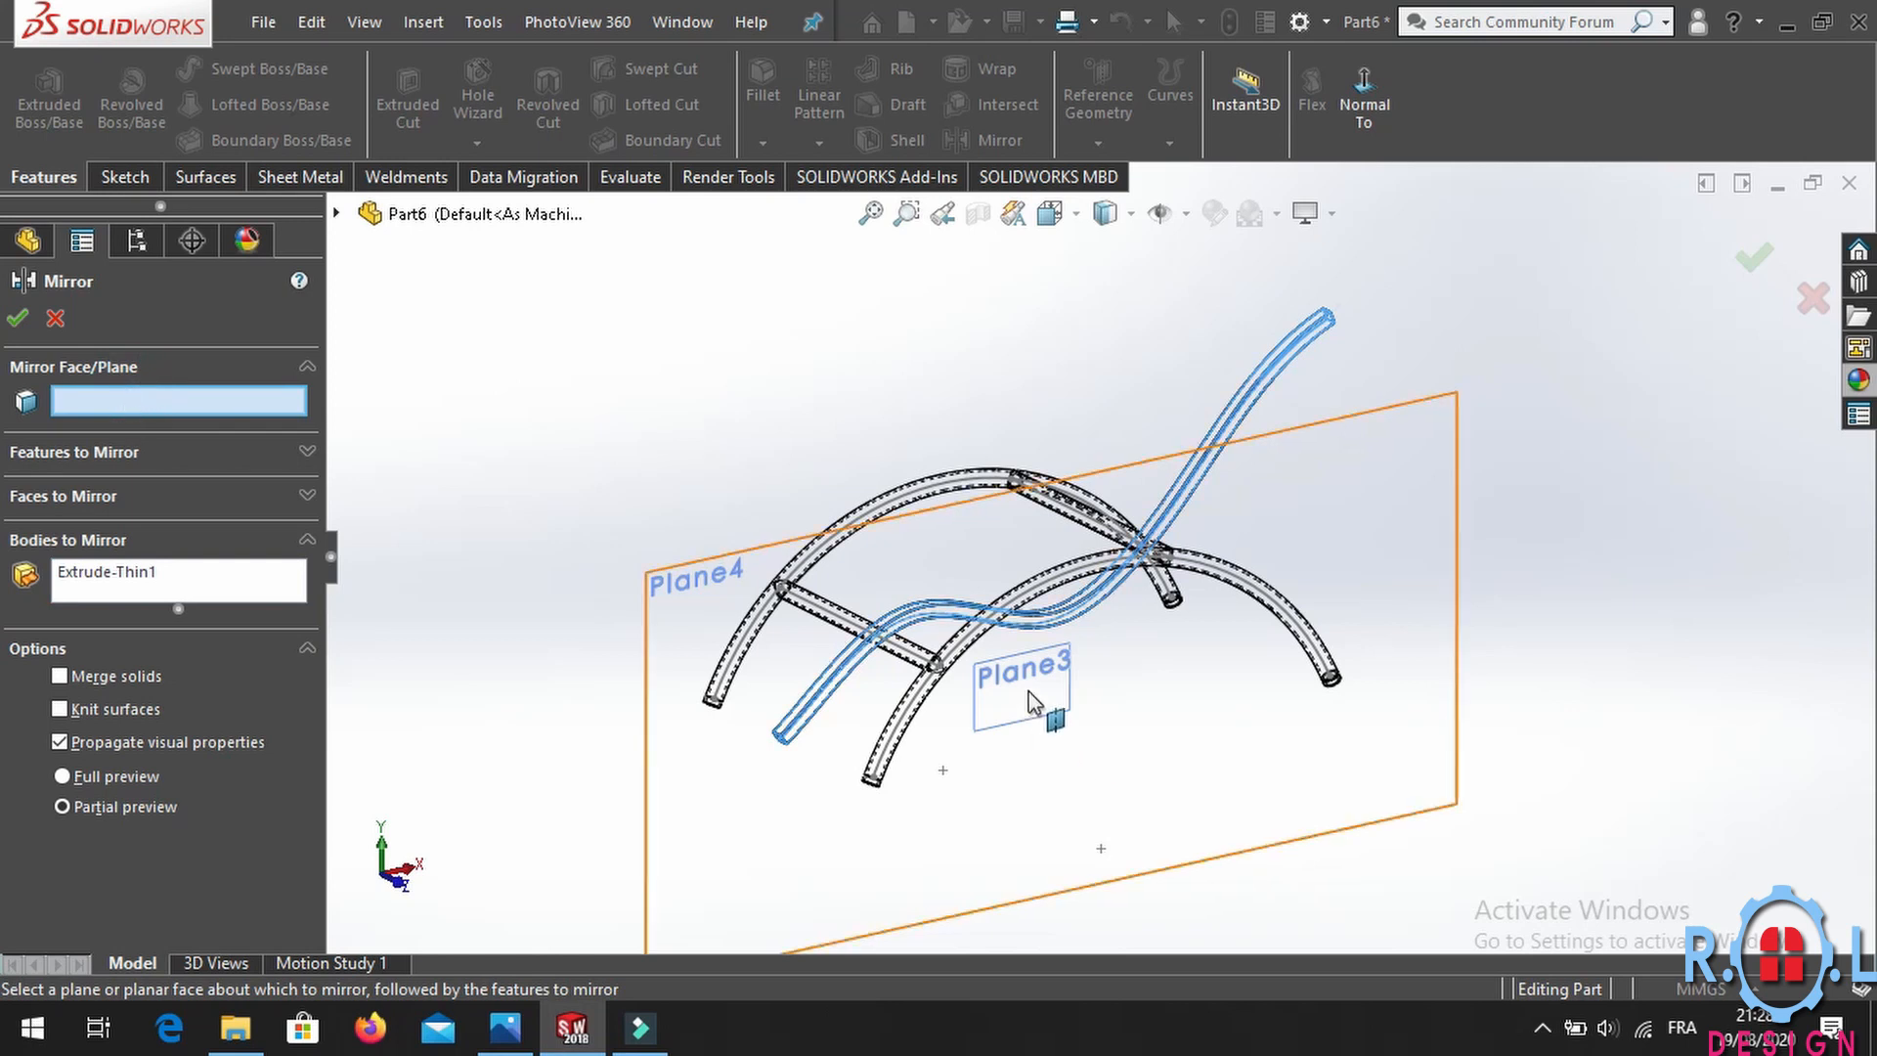
left_click(1064, 721)
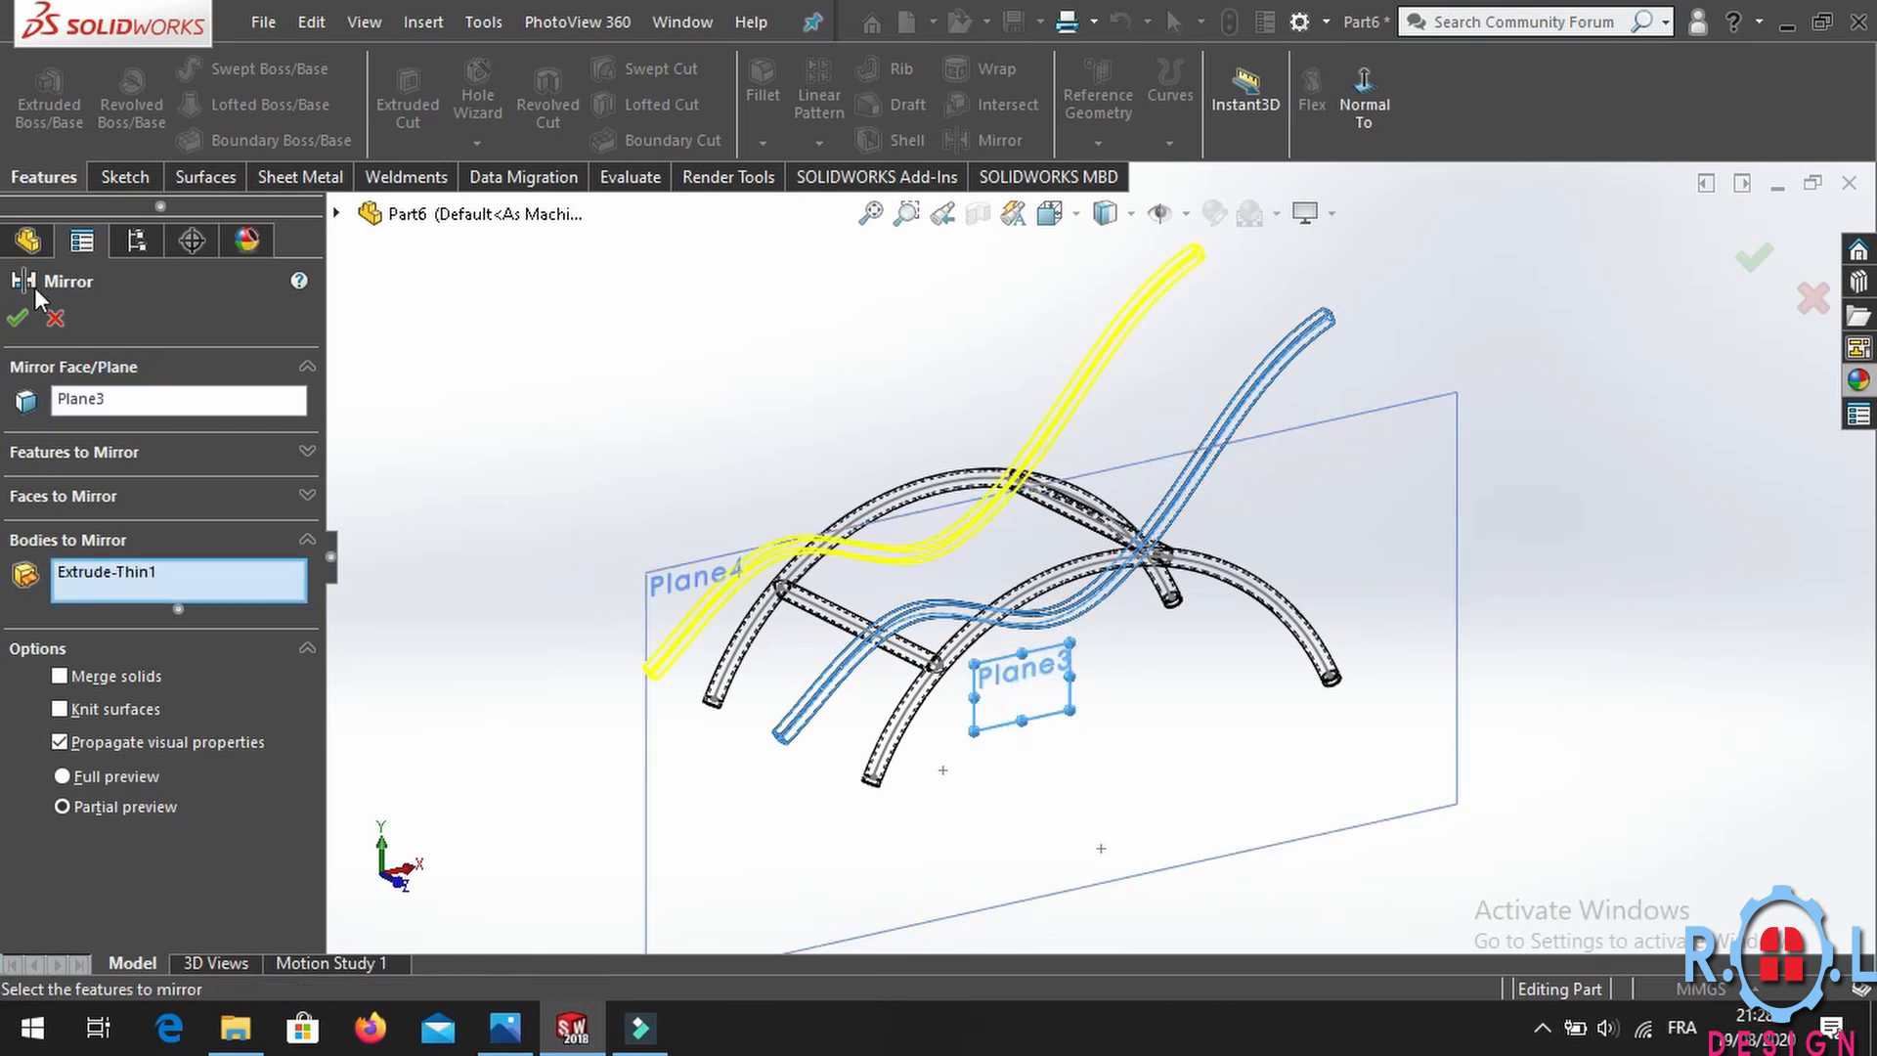
left_click(17, 316)
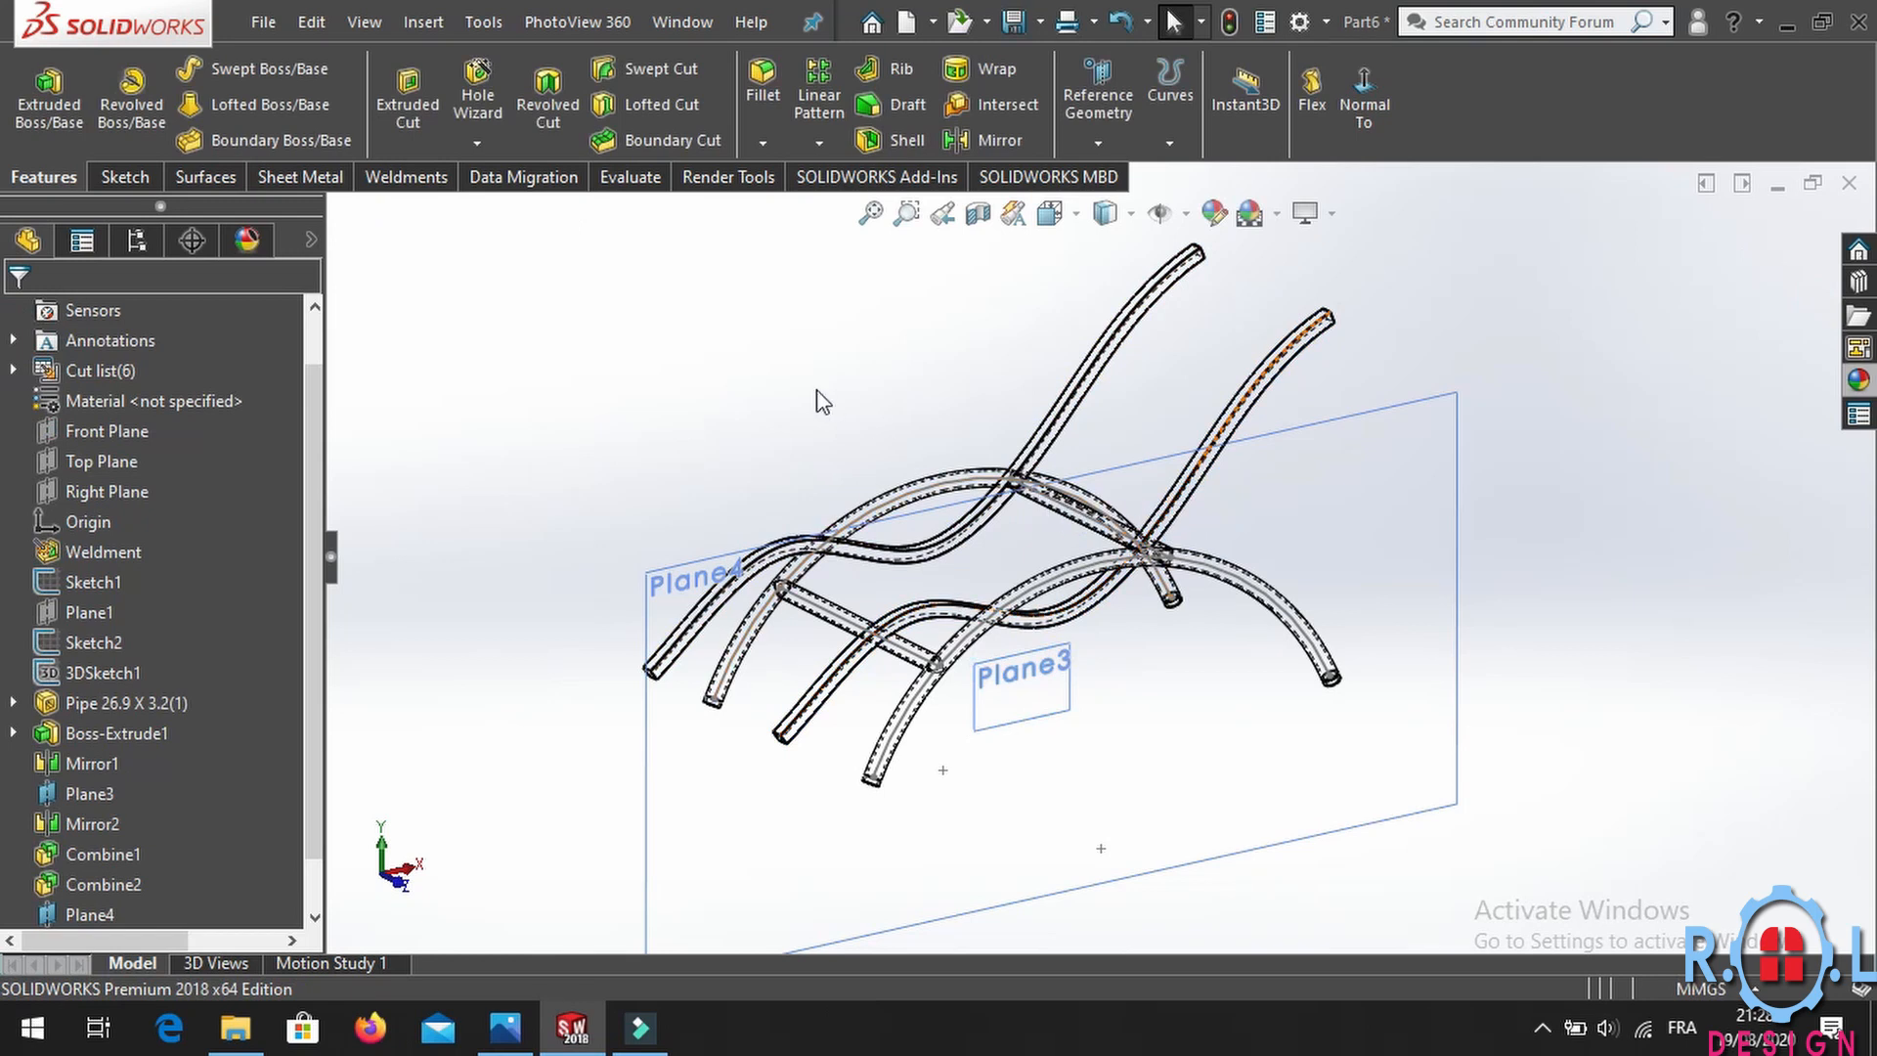
Hide reference planes Plane4 and Plane3.
left_click(1433, 479)
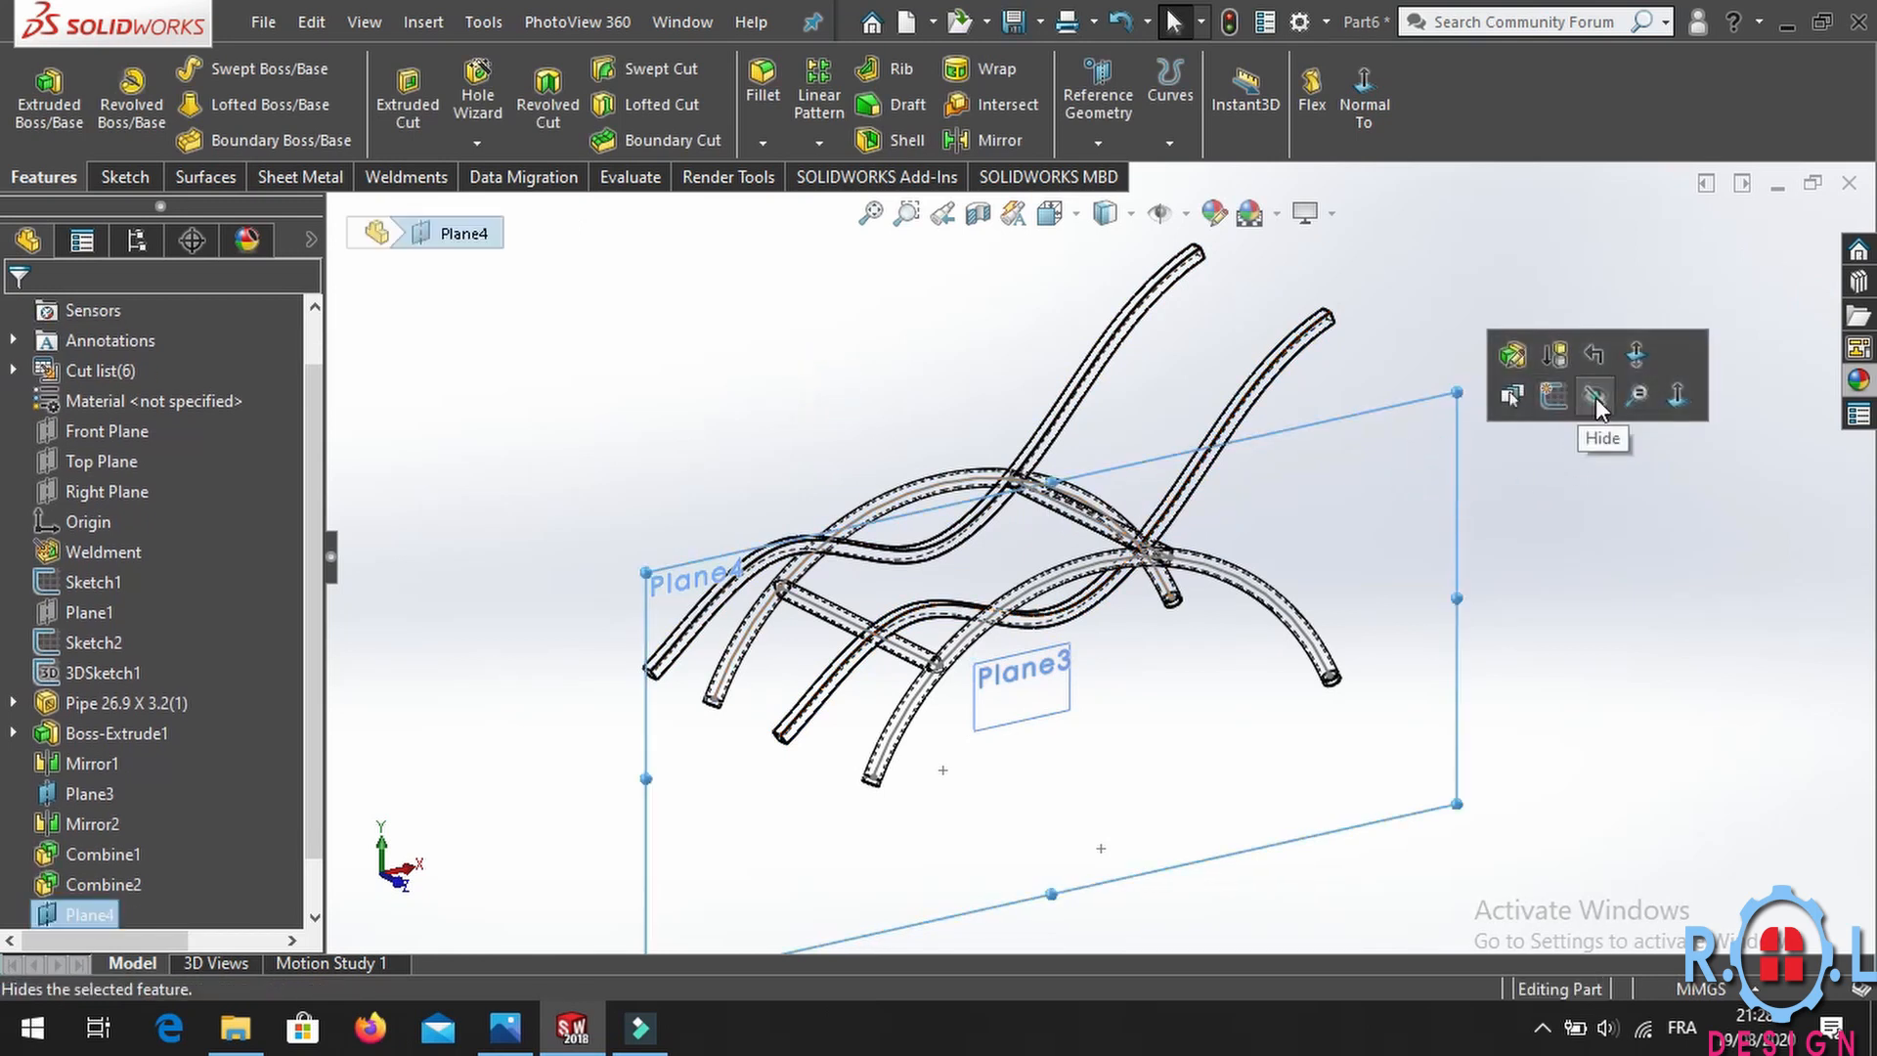
left_click(1595, 397)
left_click(1046, 677)
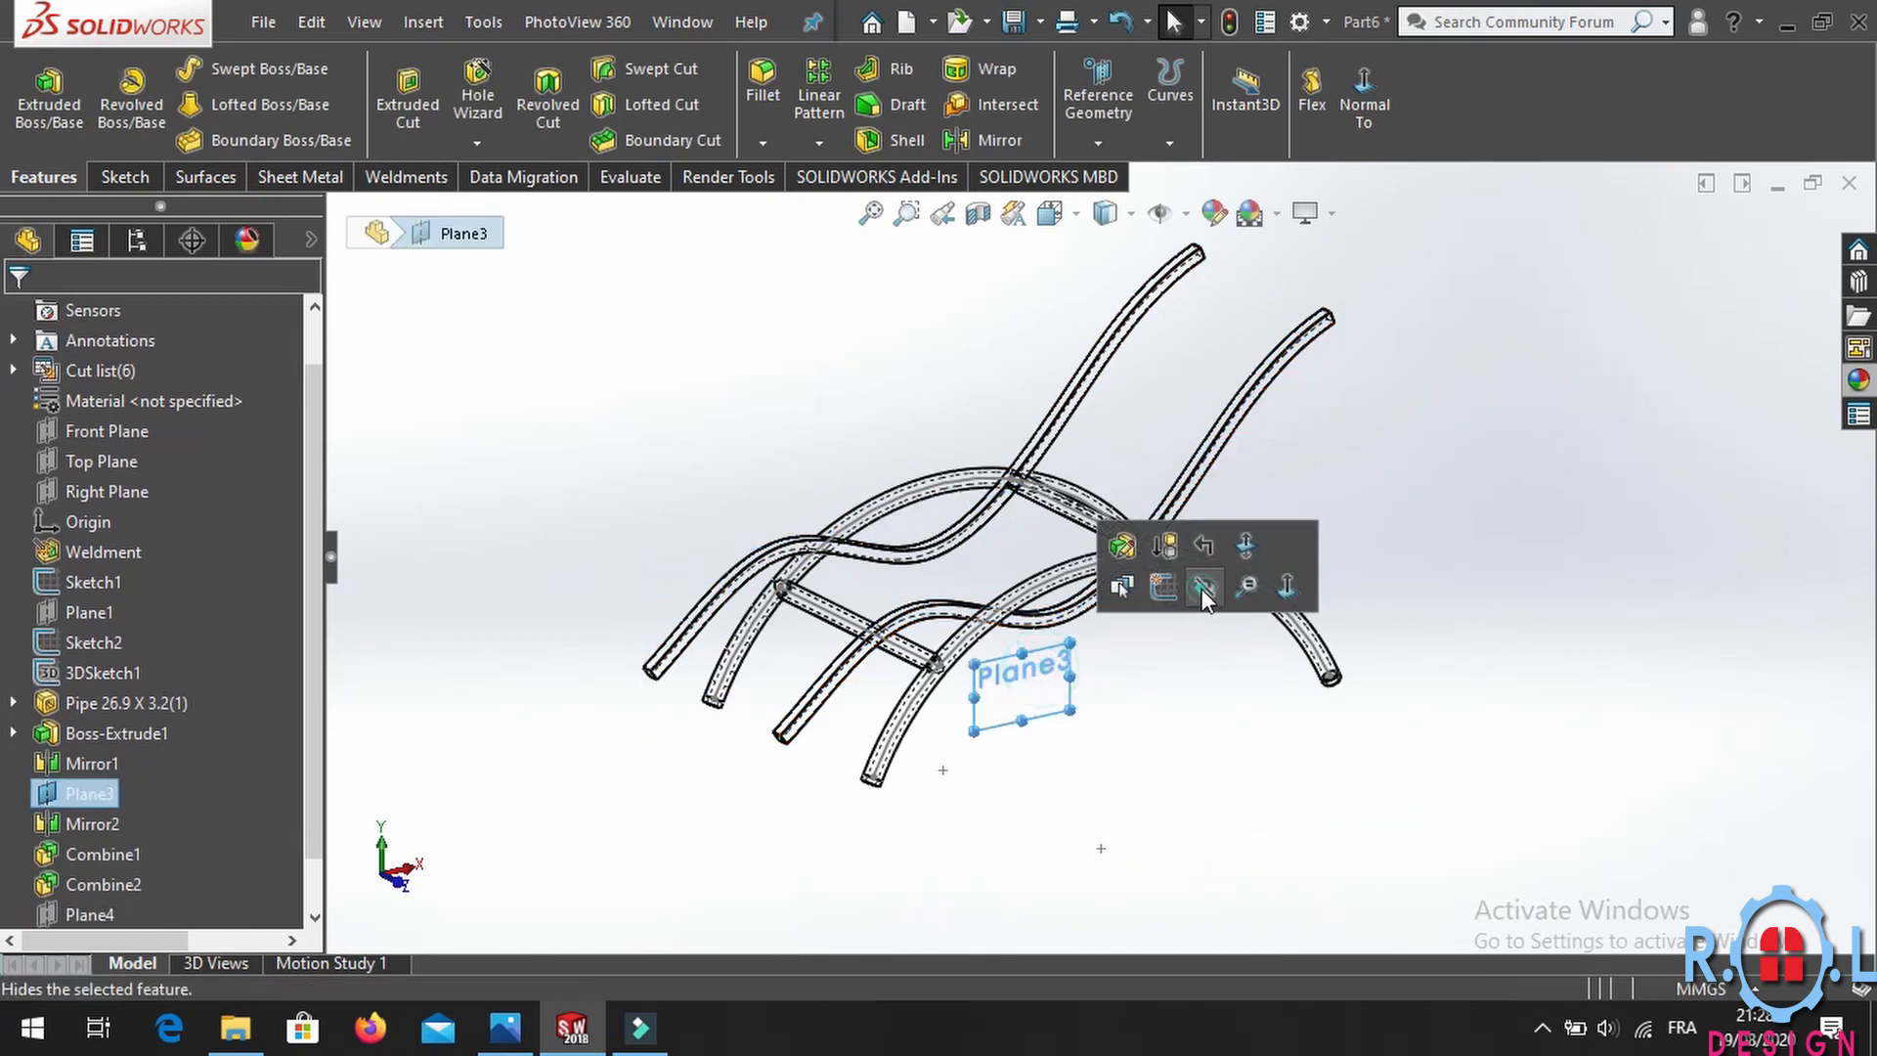
left_click(1203, 587)
Start a sketch on the end face at the backrest top of the mirrored seat rail, viewed normal to it.
middle_click_drag(1182, 686, 851, 618)
scroll(1158, 445, "down", 6)
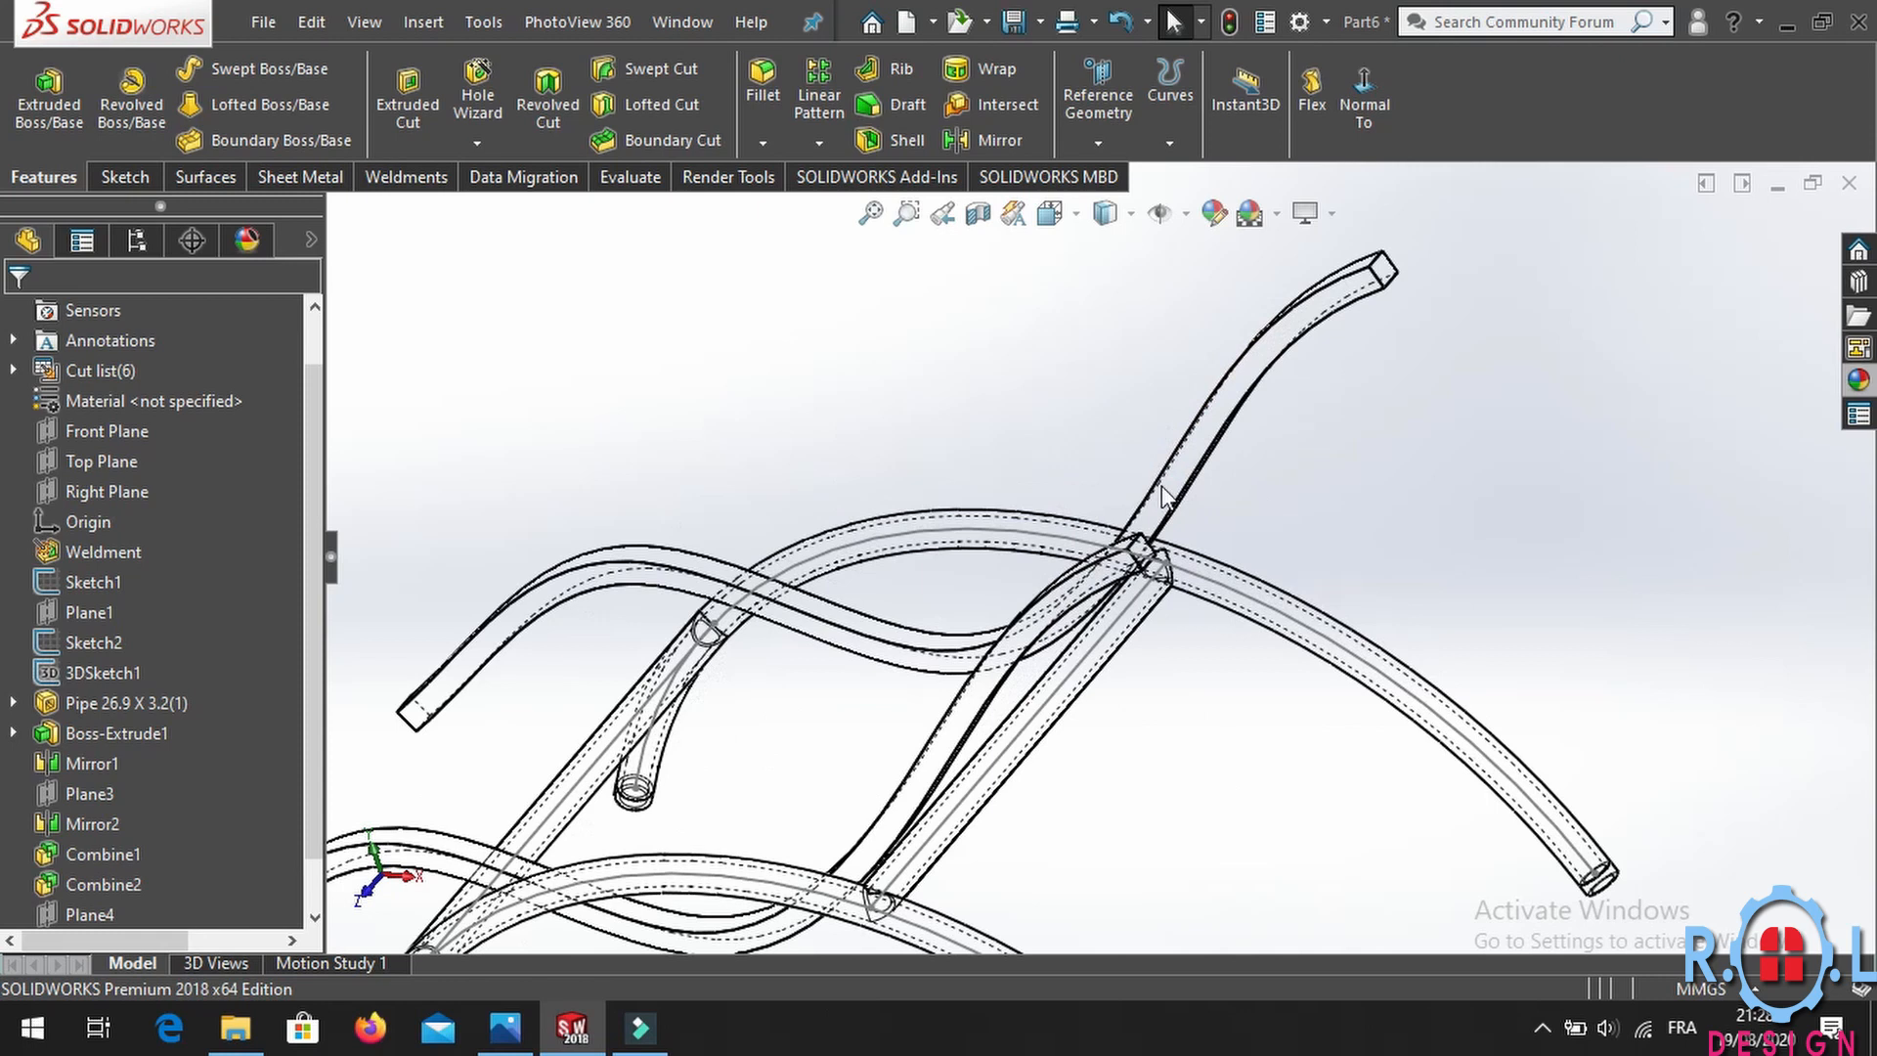
middle_click_drag(1159, 445, 1073, 629)
scroll(1073, 628, "up", 5)
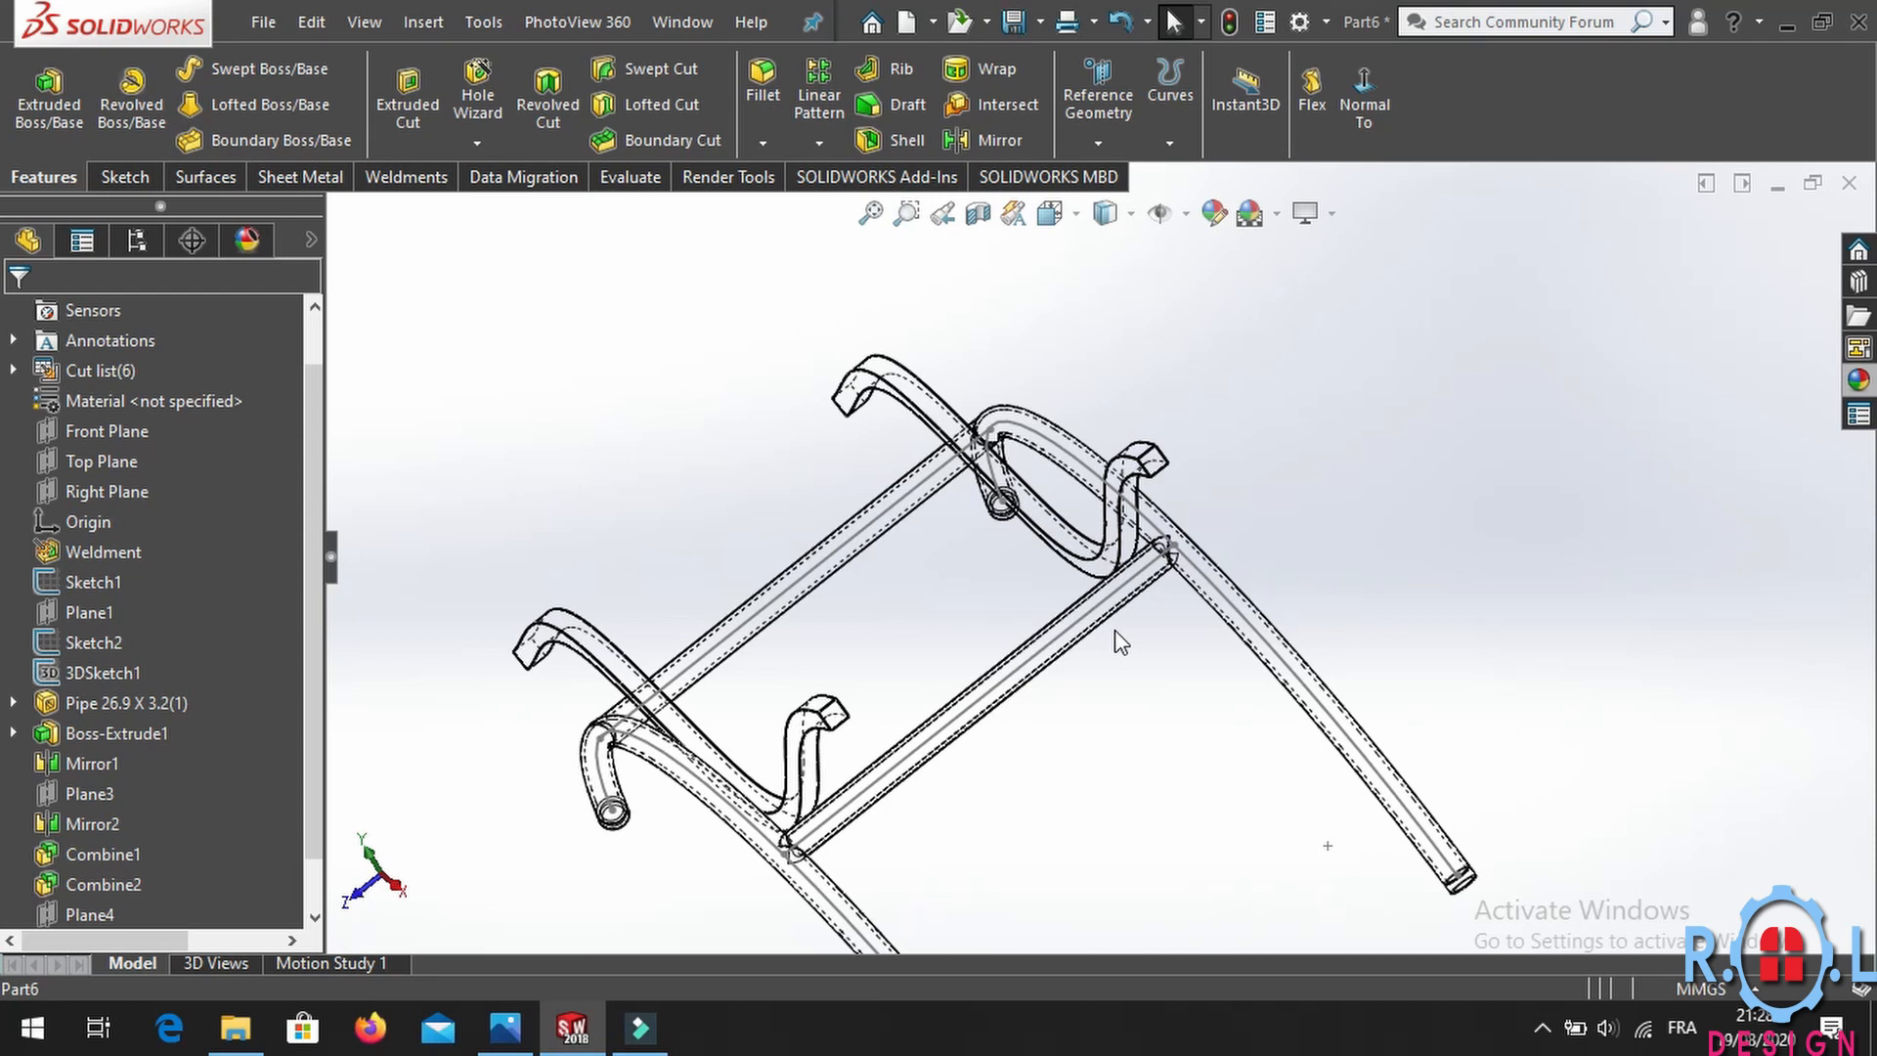
scroll(1121, 643, "down", 8)
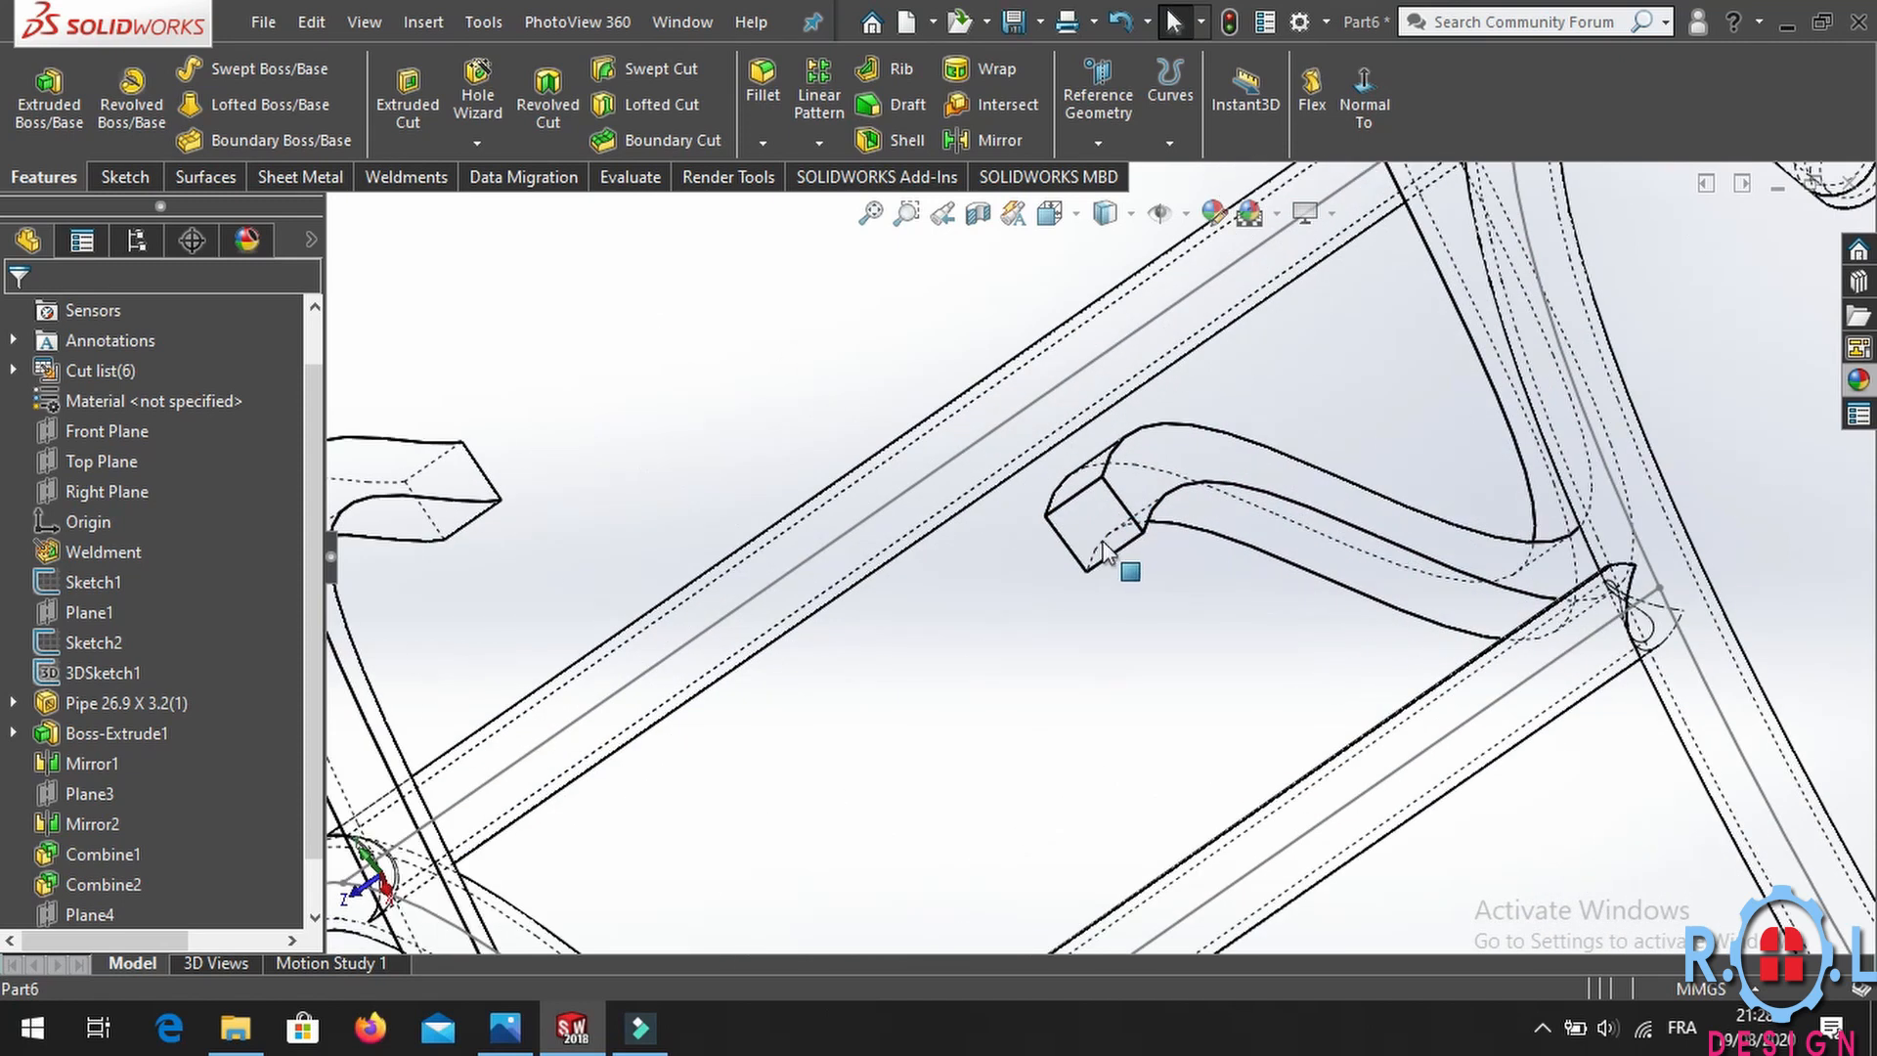
left_click(1103, 553)
left_click(1326, 448)
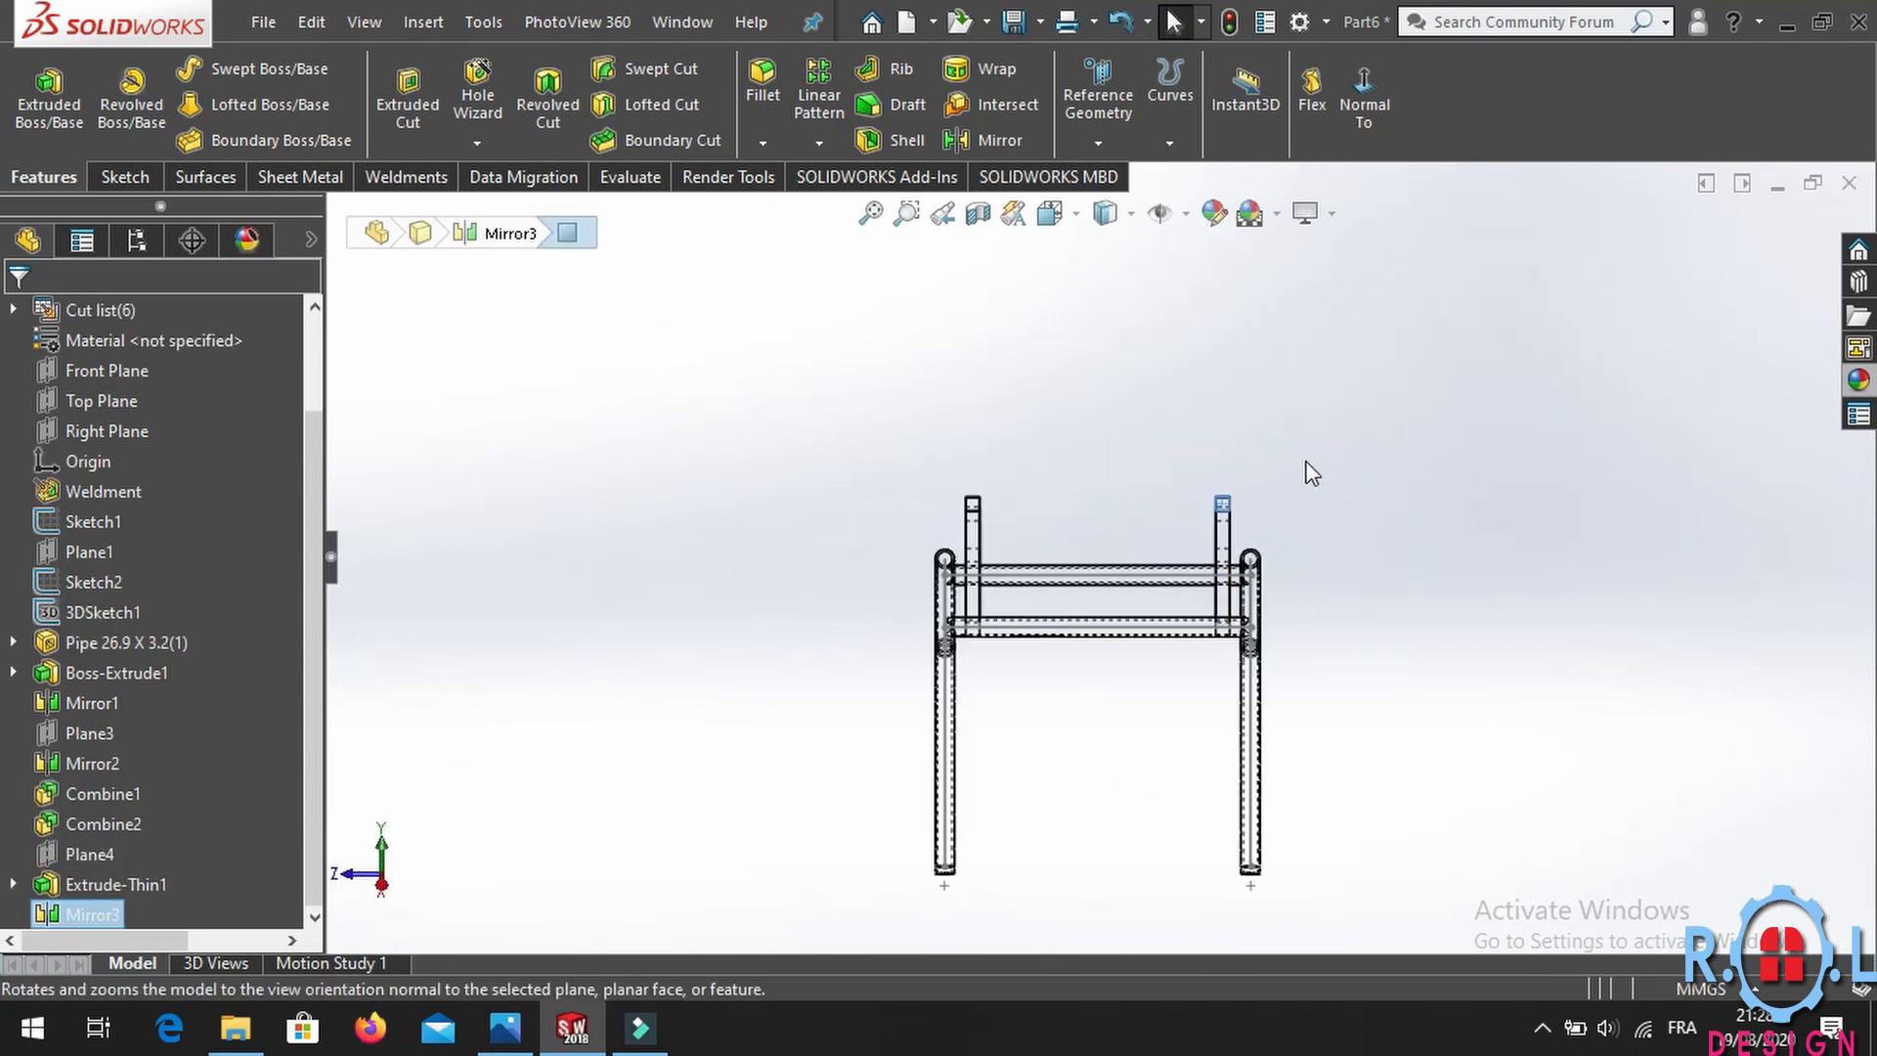
scroll(1227, 503, "down", 8)
left_click(1175, 513)
left_click(1299, 431)
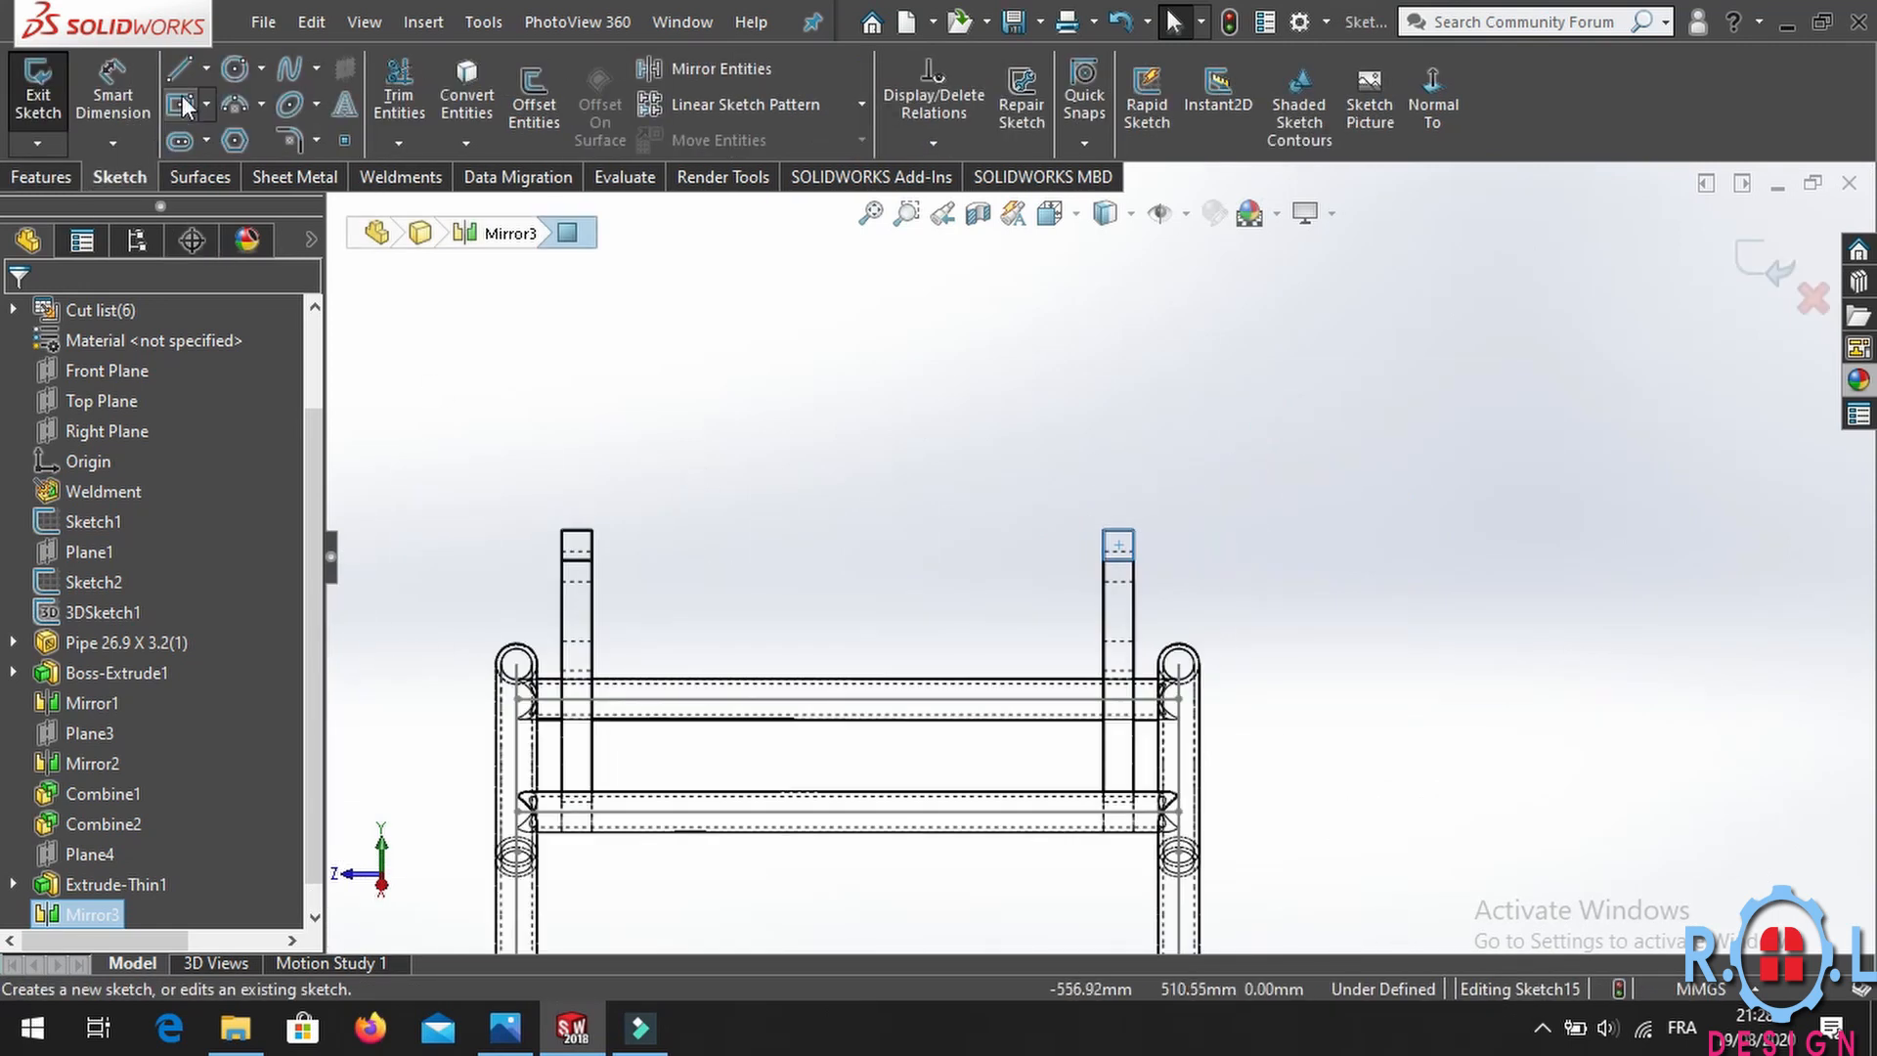
Sketch a horizontal centerline between the upper outer corners of the two seat rails.
left_click(206, 69)
left_click(203, 127)
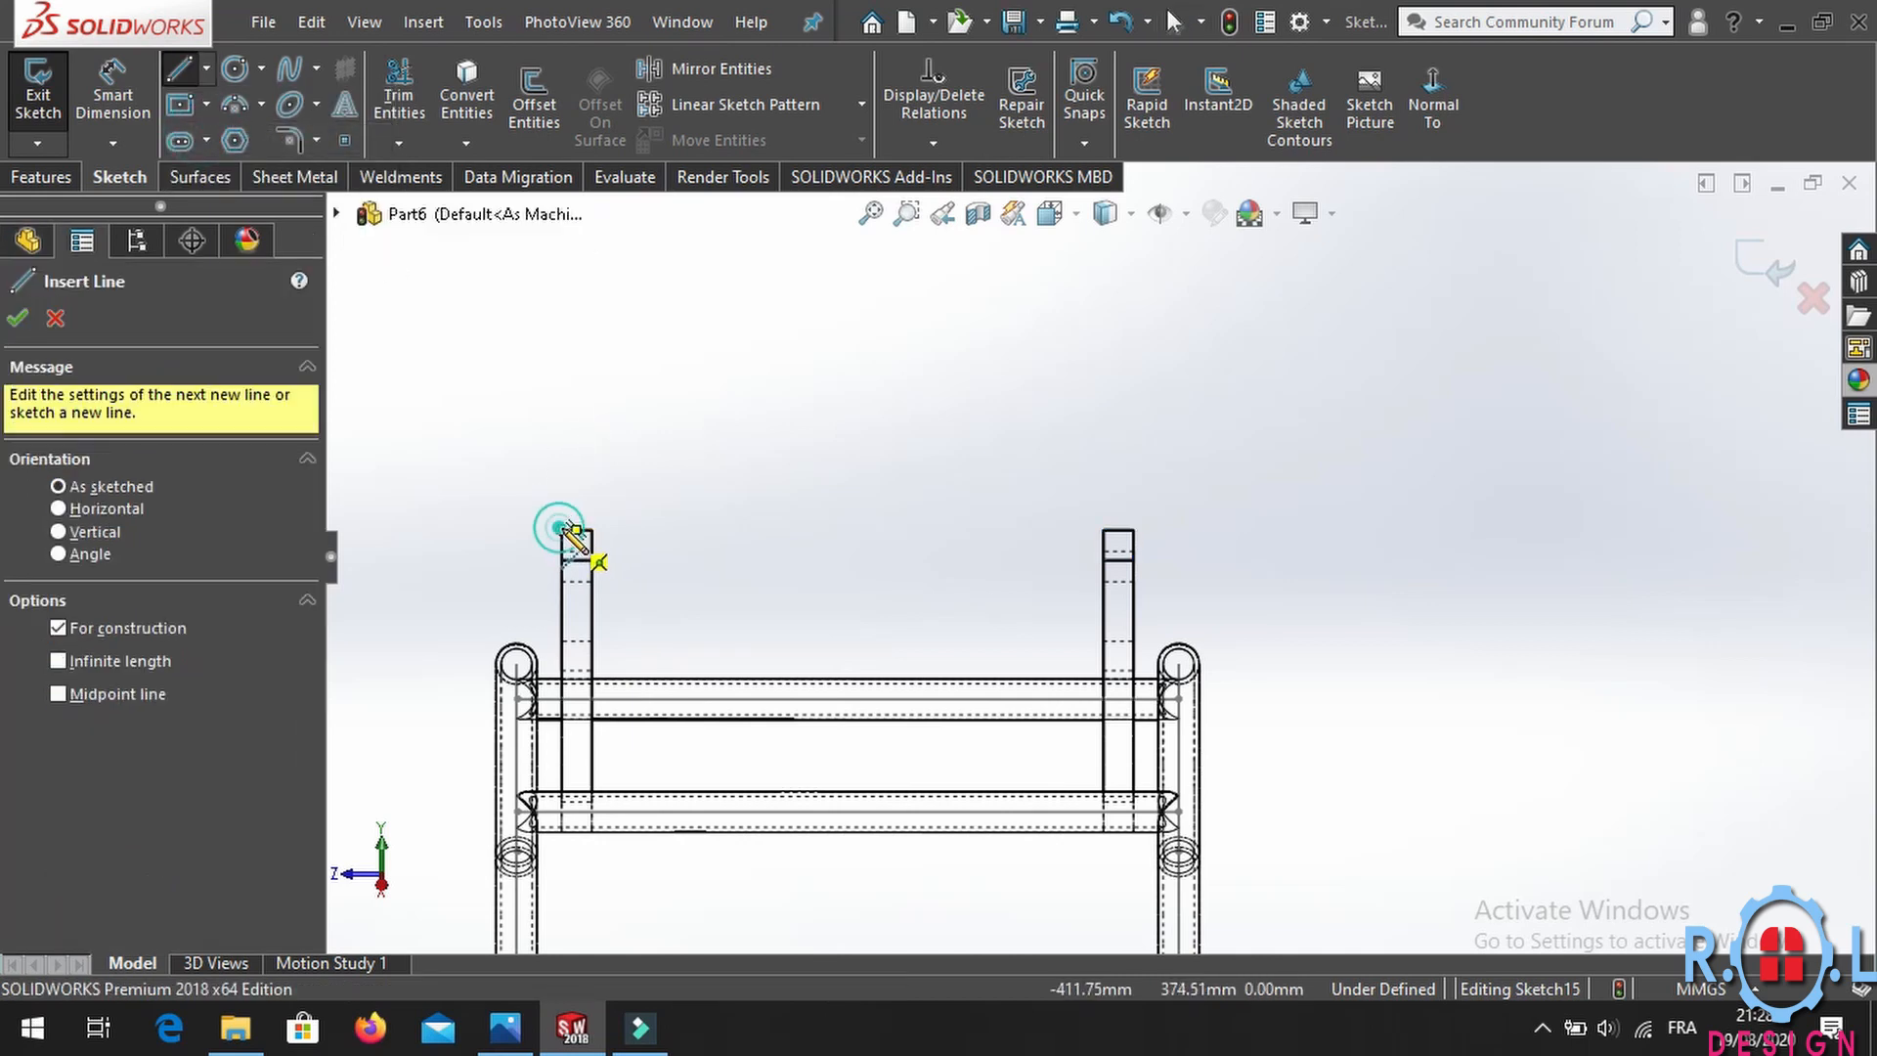
left_click(576, 529)
left_click(1135, 529)
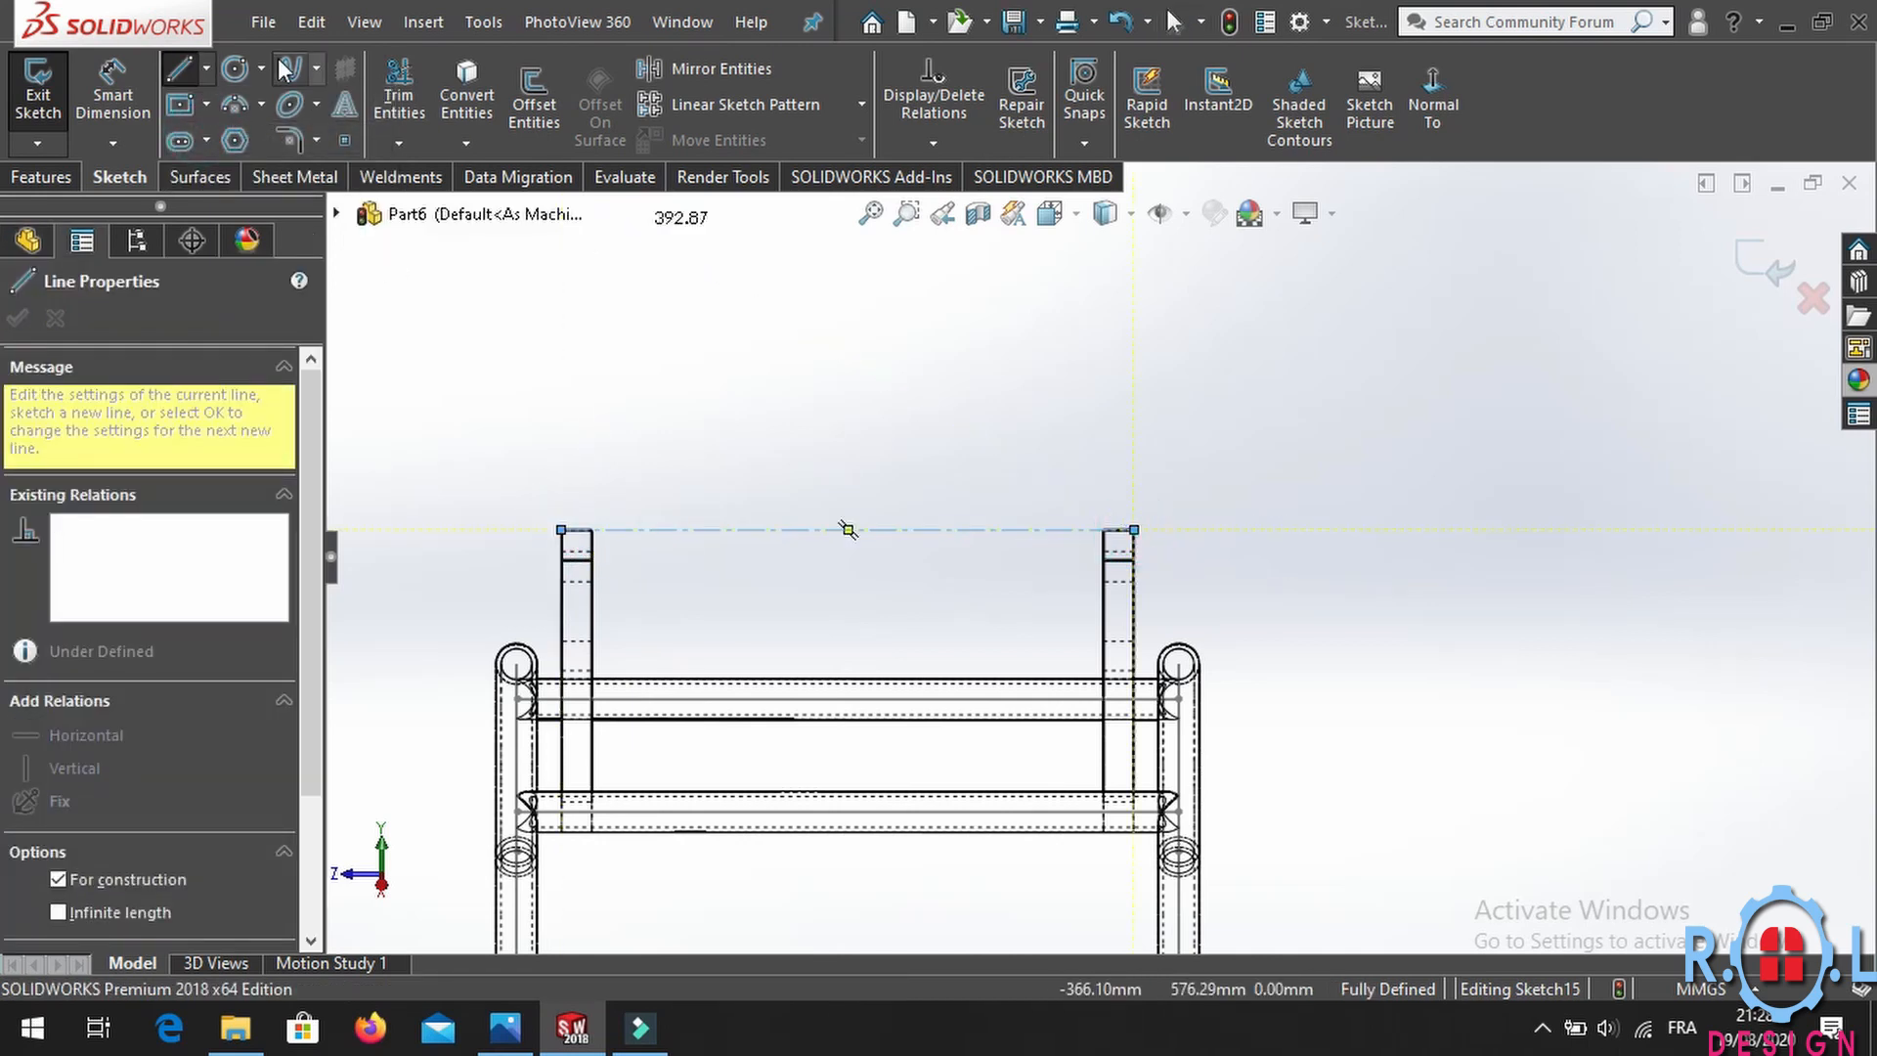
Sketch a short horizontal line along the centerline, from the outer corner of the original rail inward past the rail.
left_click(174, 75)
scroll(599, 508, "down", 1)
scroll(665, 566, "down", 5)
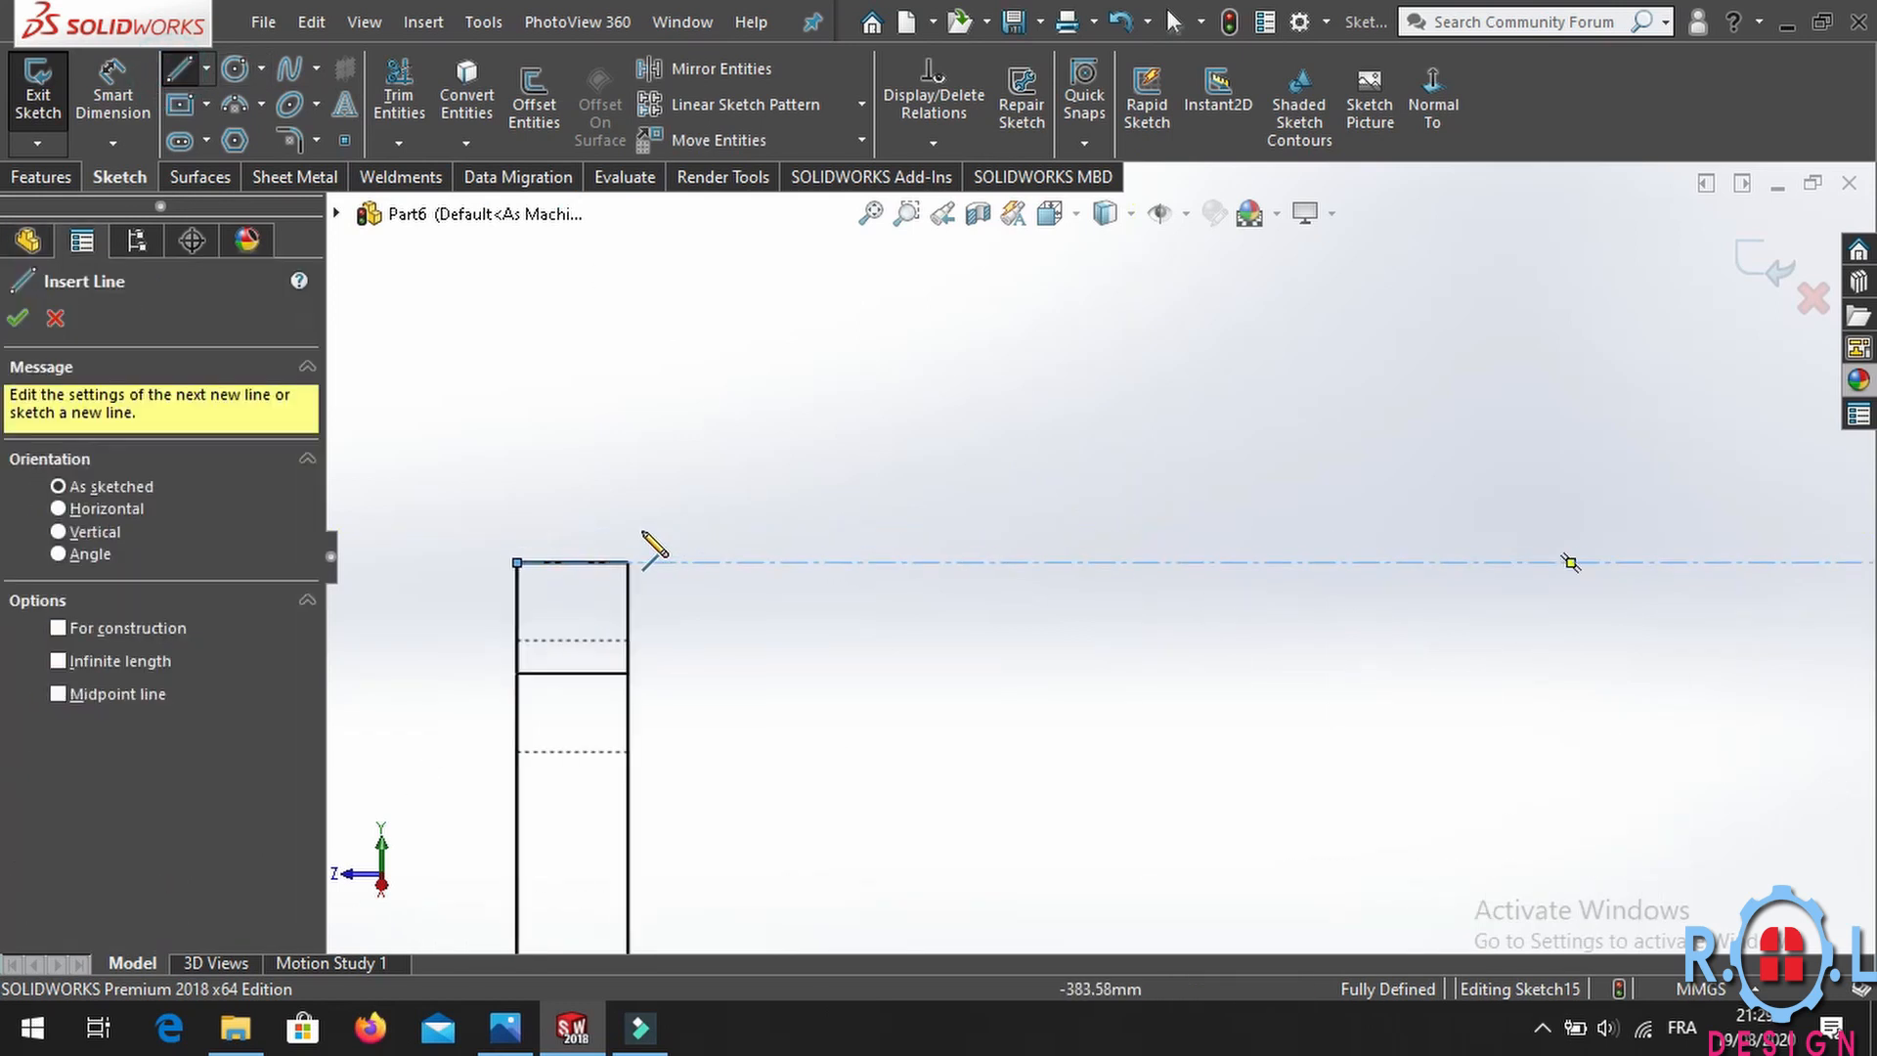
left_click(518, 563)
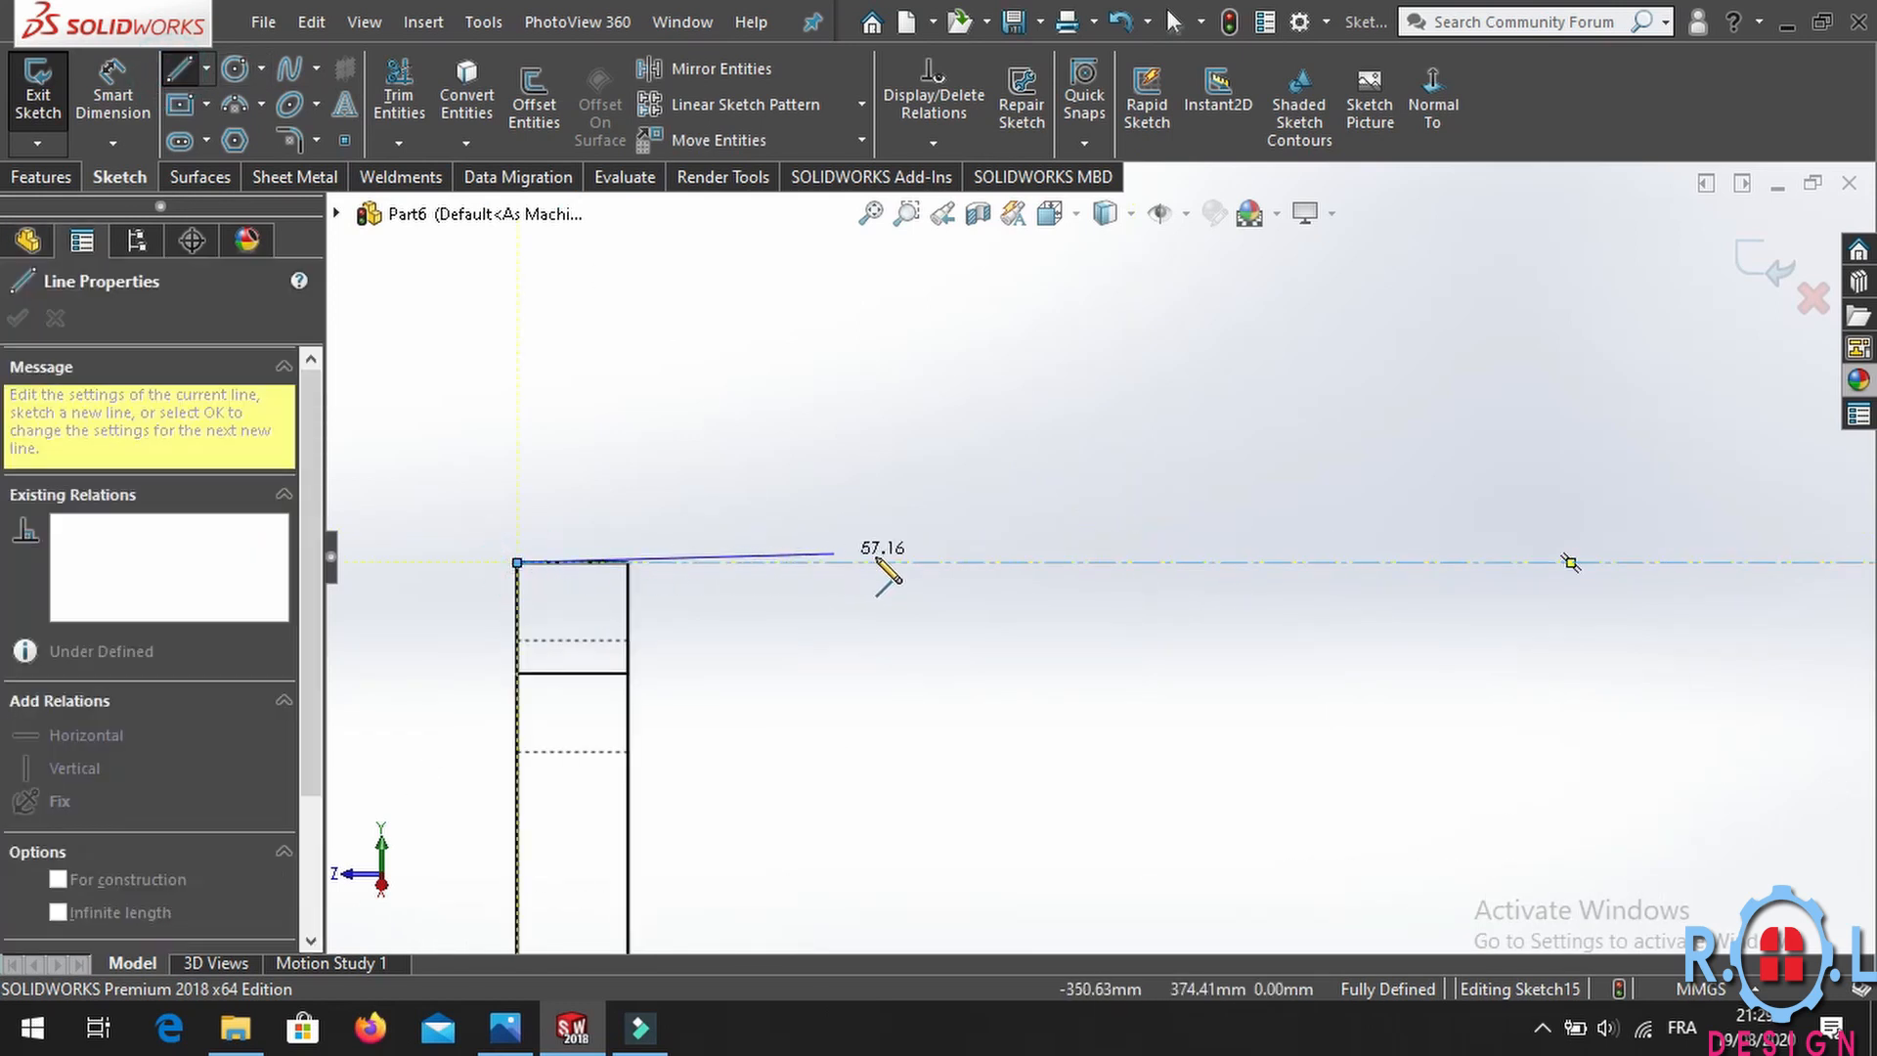
left_click(935, 560)
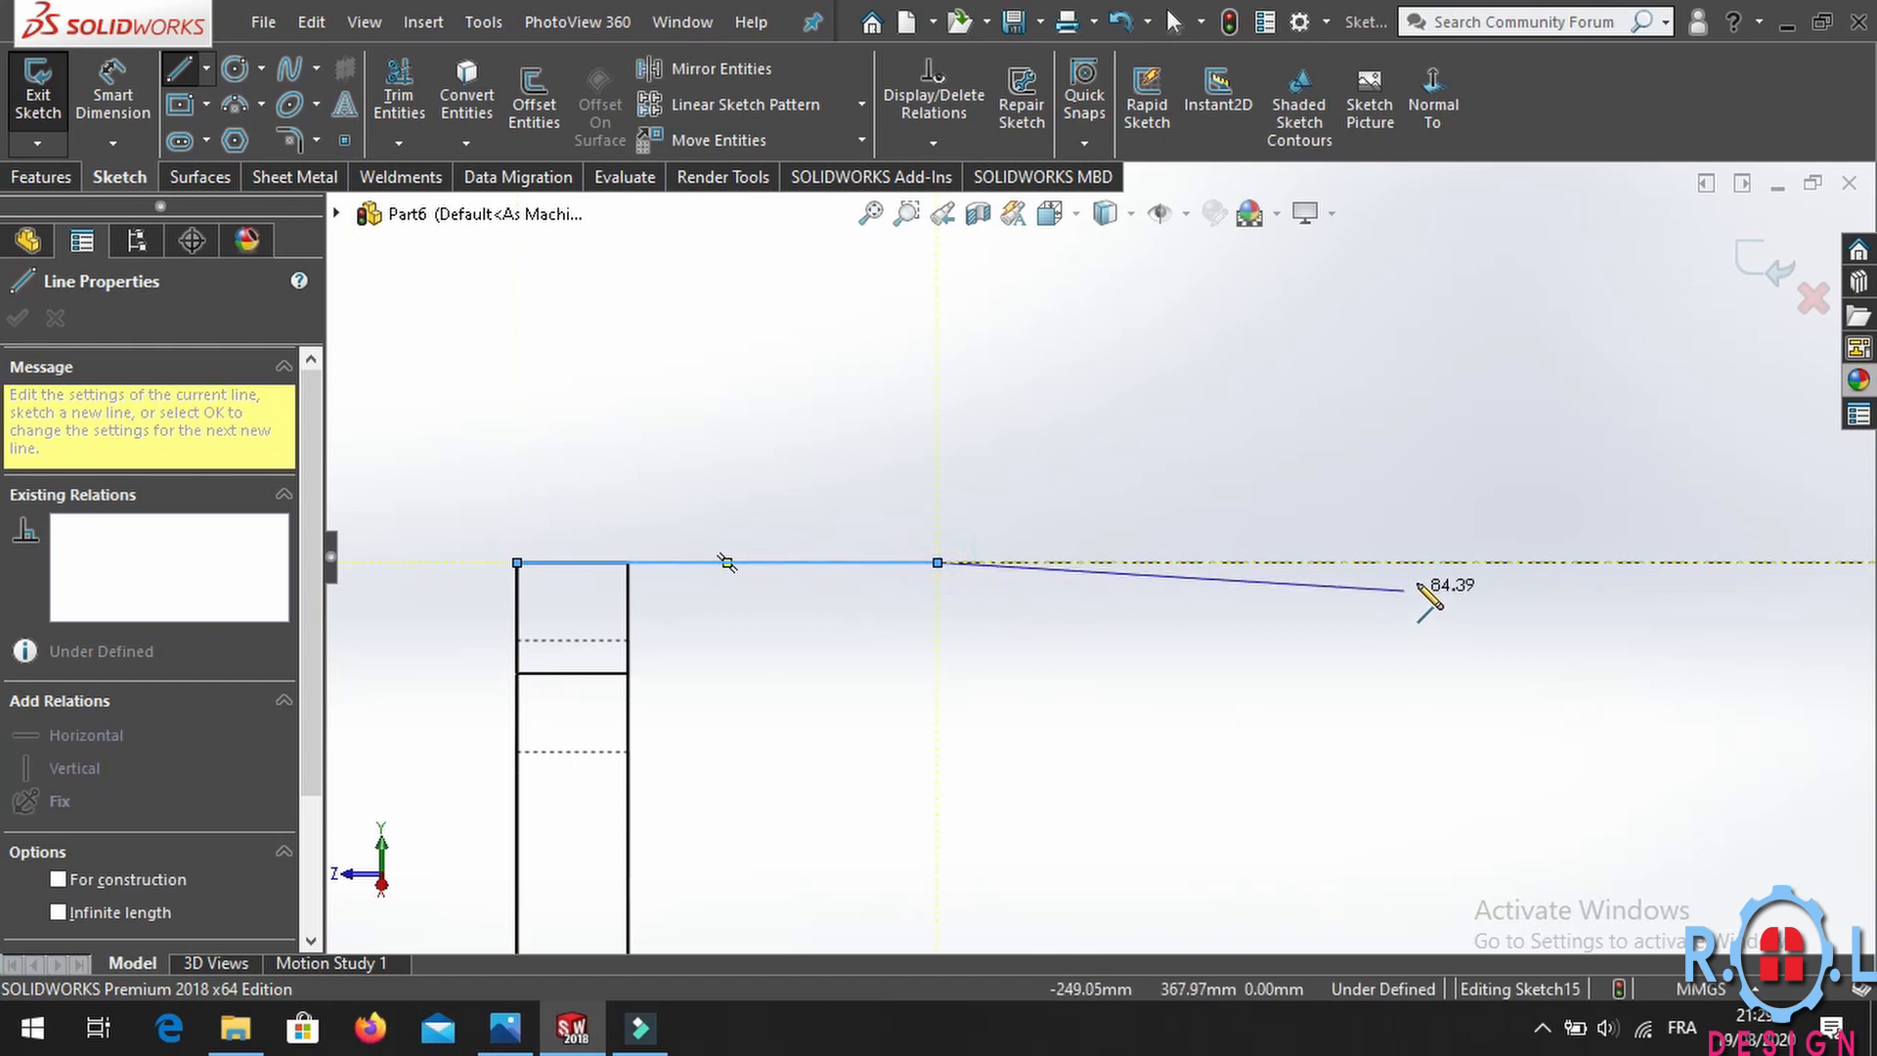
Sketch a vertical centerline about 54 mm long downward from the midpoint of the horizontal centerline.
scroll(1424, 599, "up", 5)
left_click(206, 69)
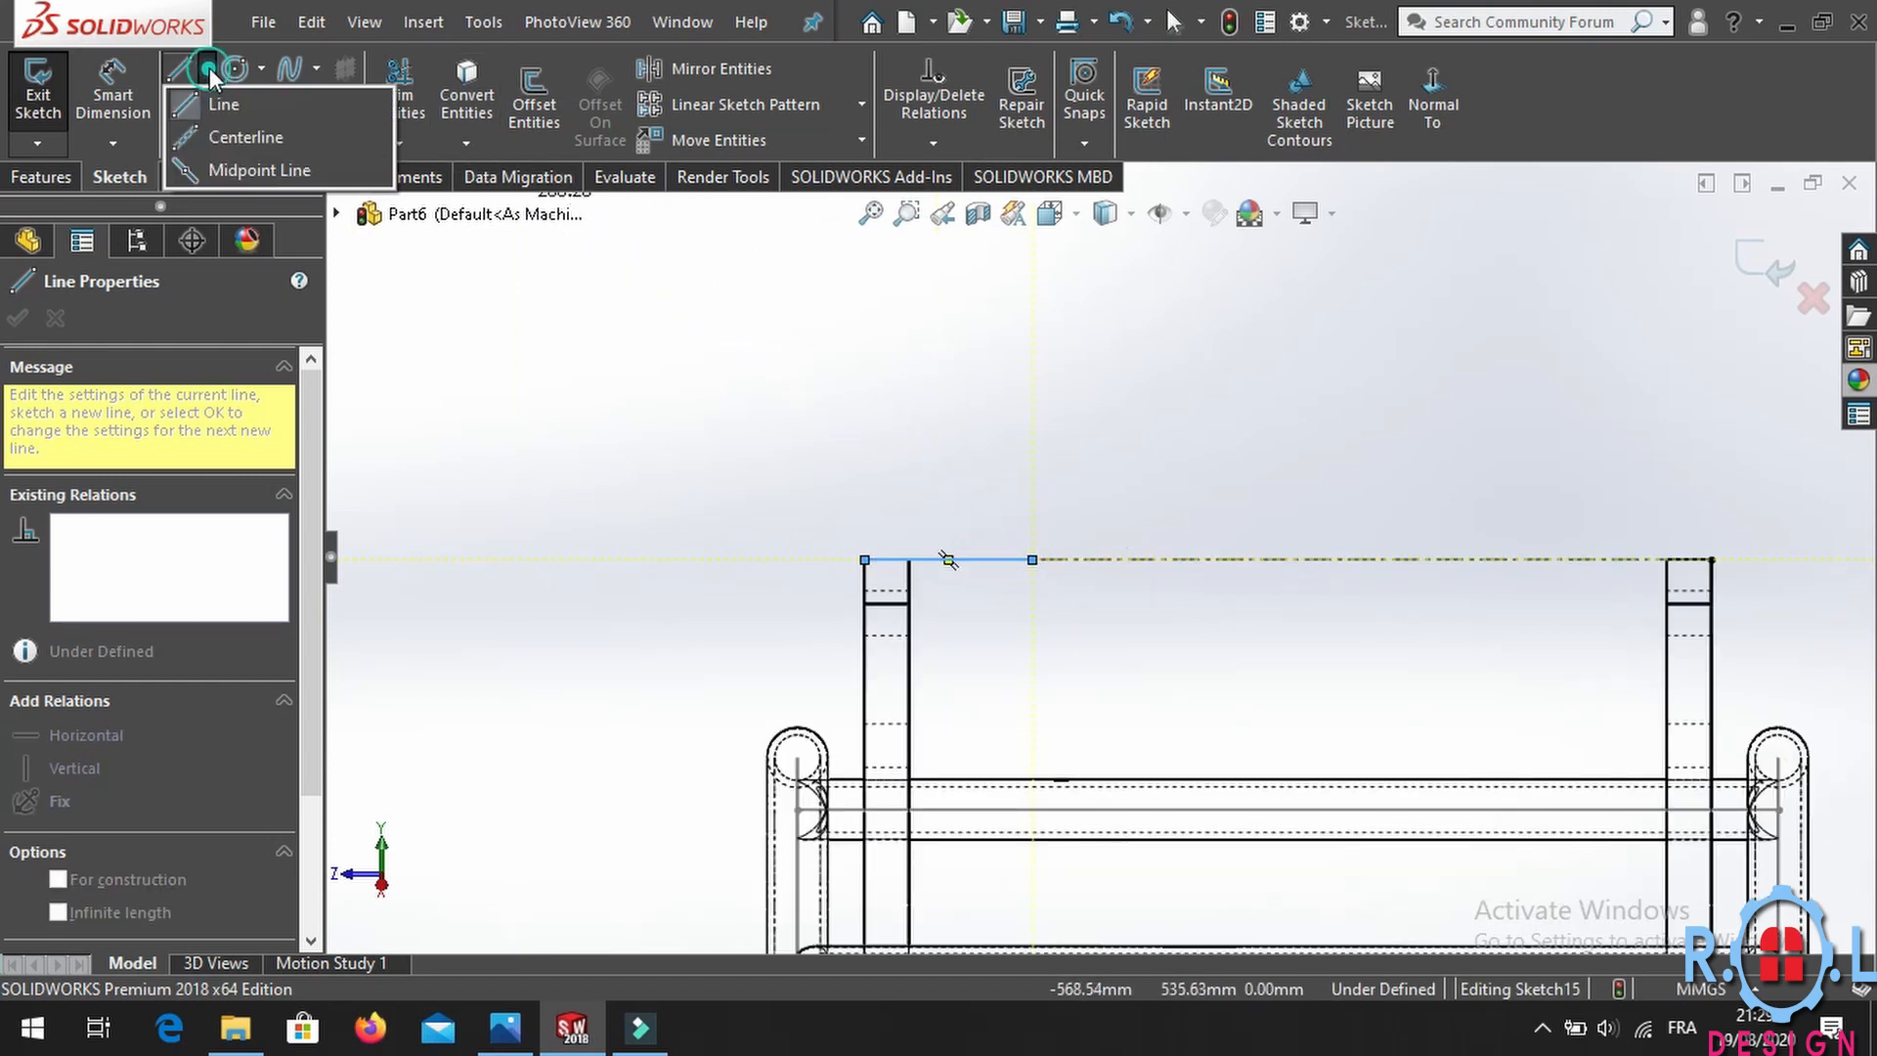
left_click(204, 142)
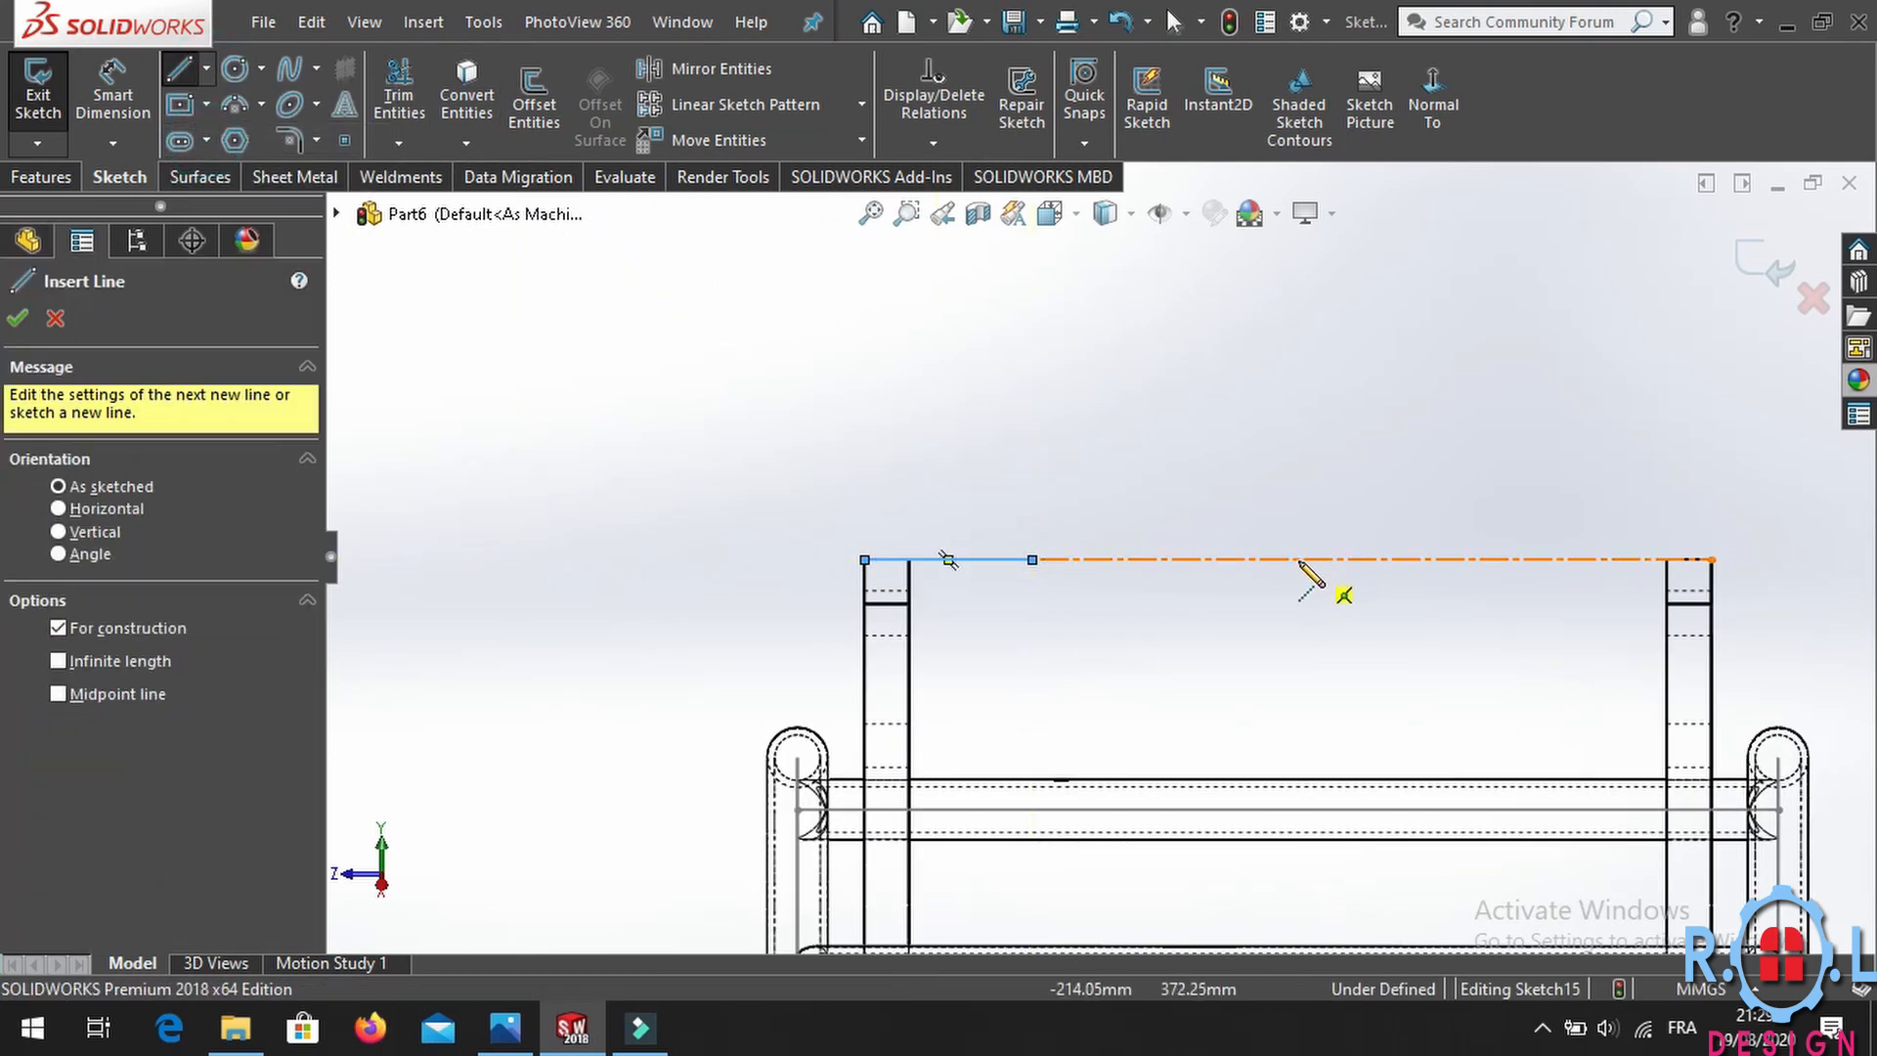
left_click(1286, 559)
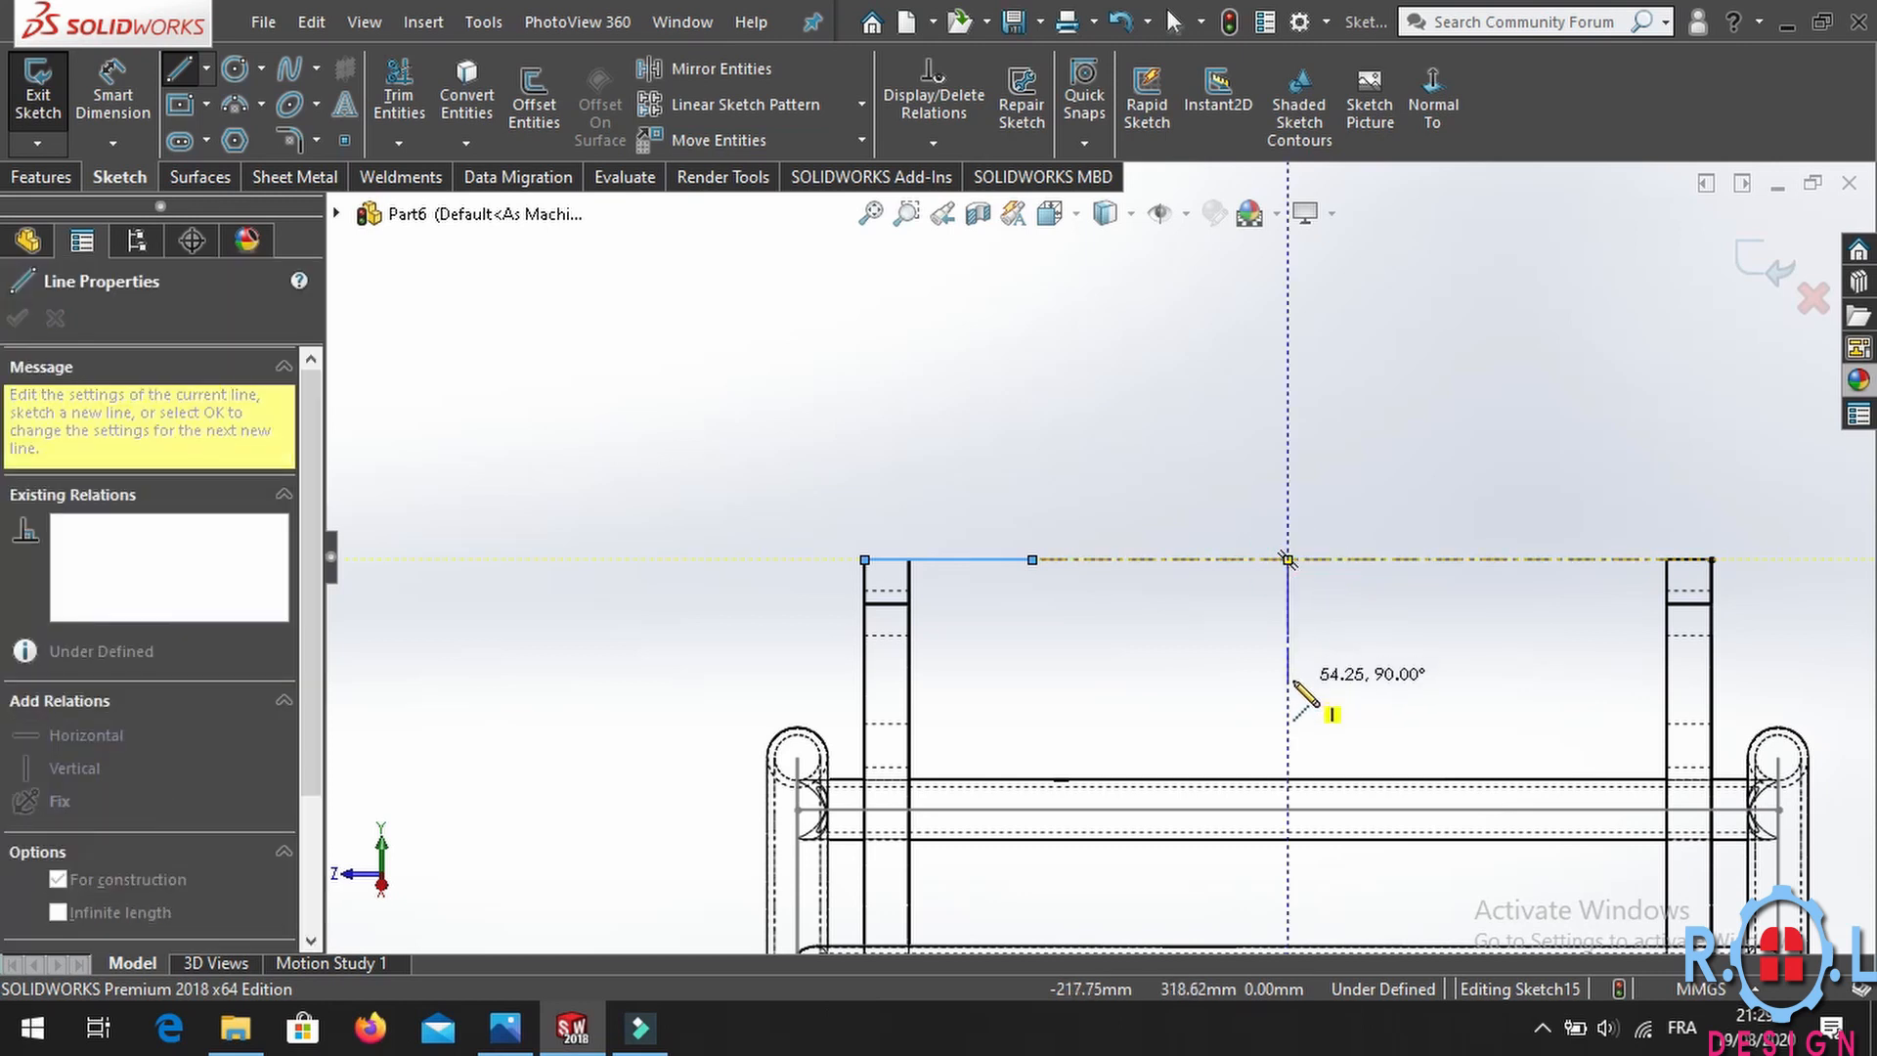
Sketch a matching short horizontal line from the outer corner of the mirrored rail inward along the centerline.
left_click(179, 68)
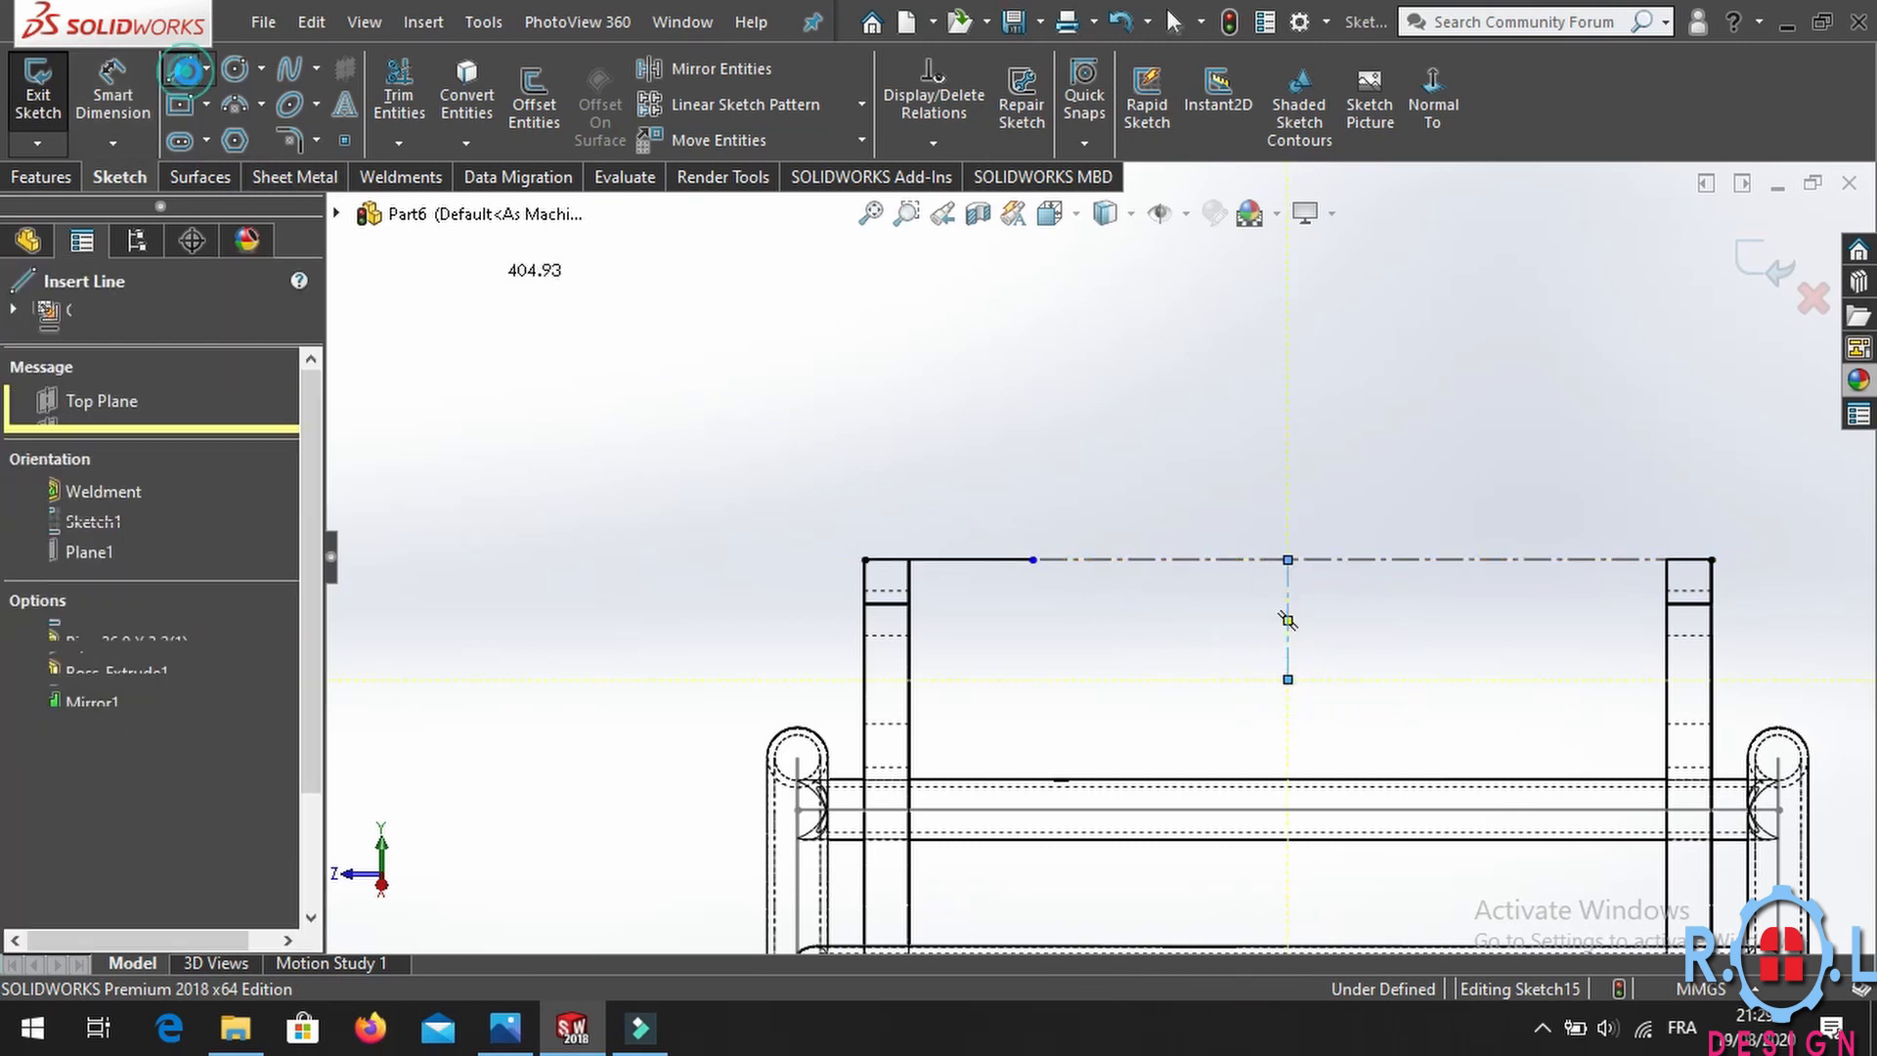
left_click(1710, 559)
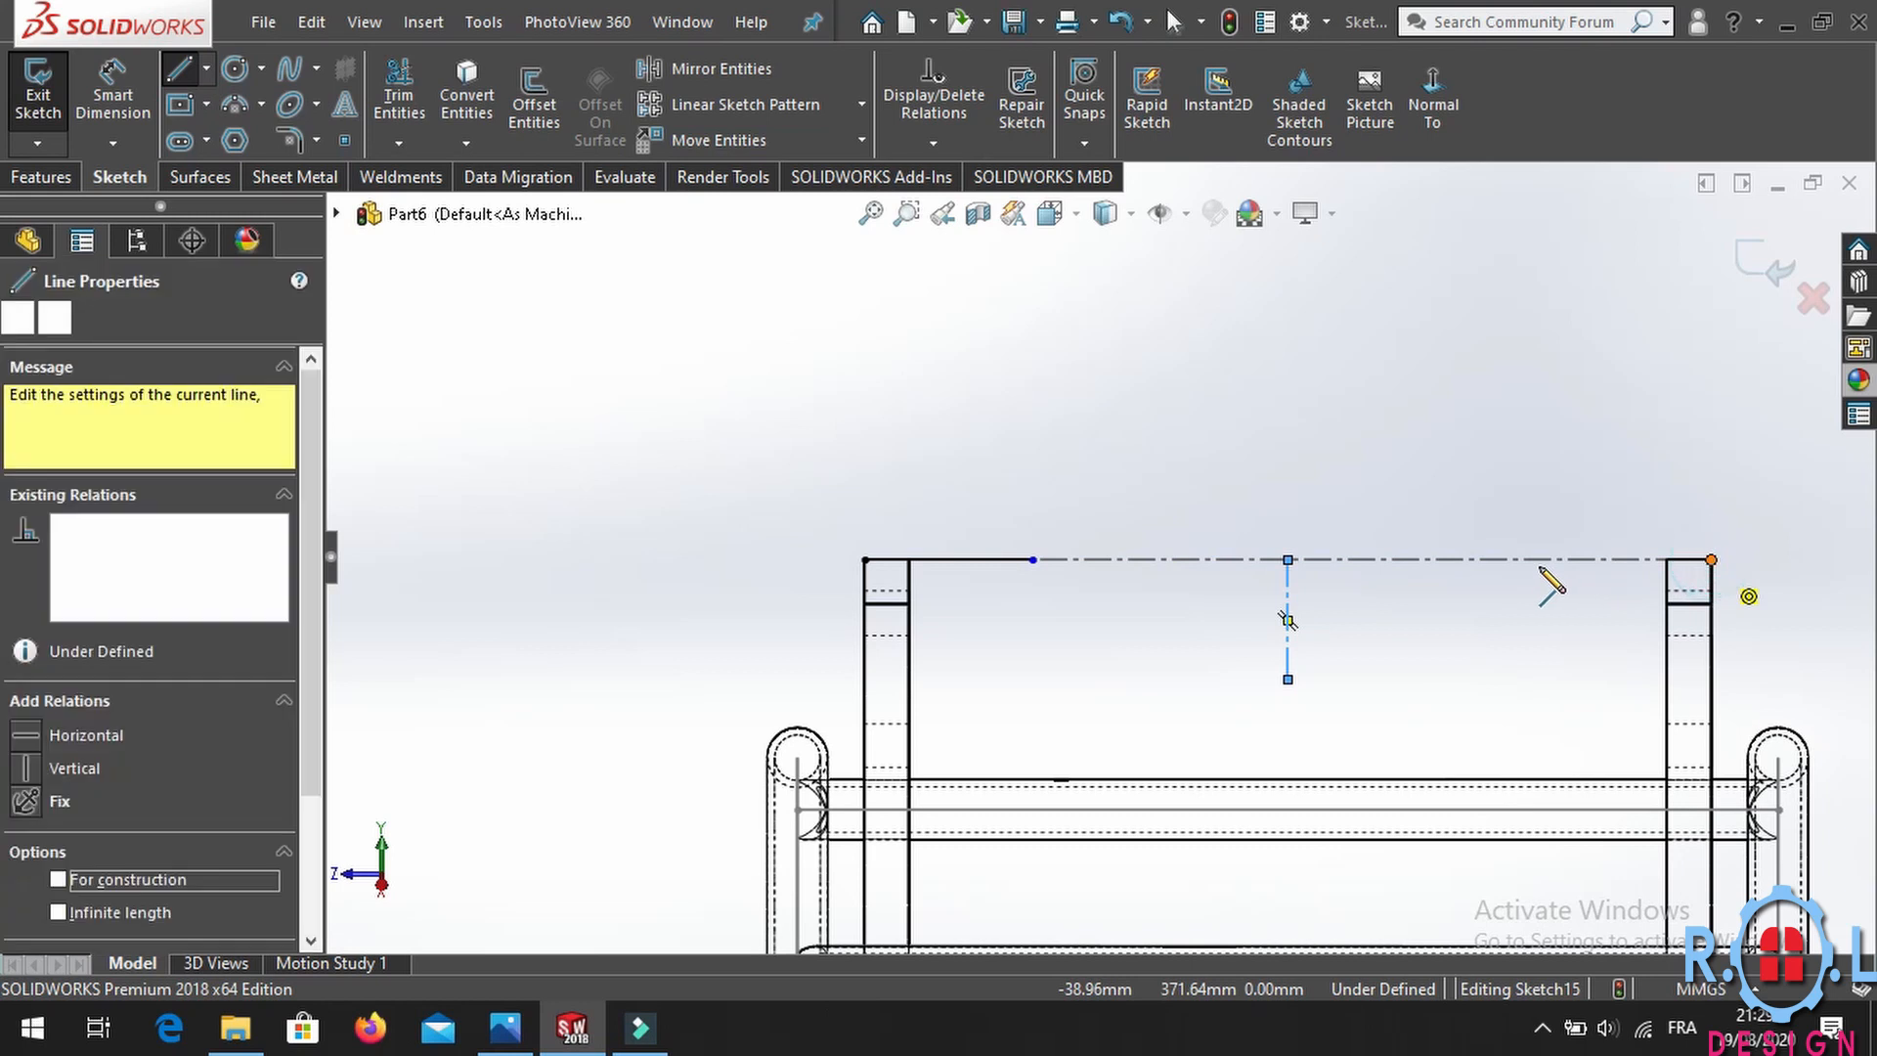
left_click(1540, 560)
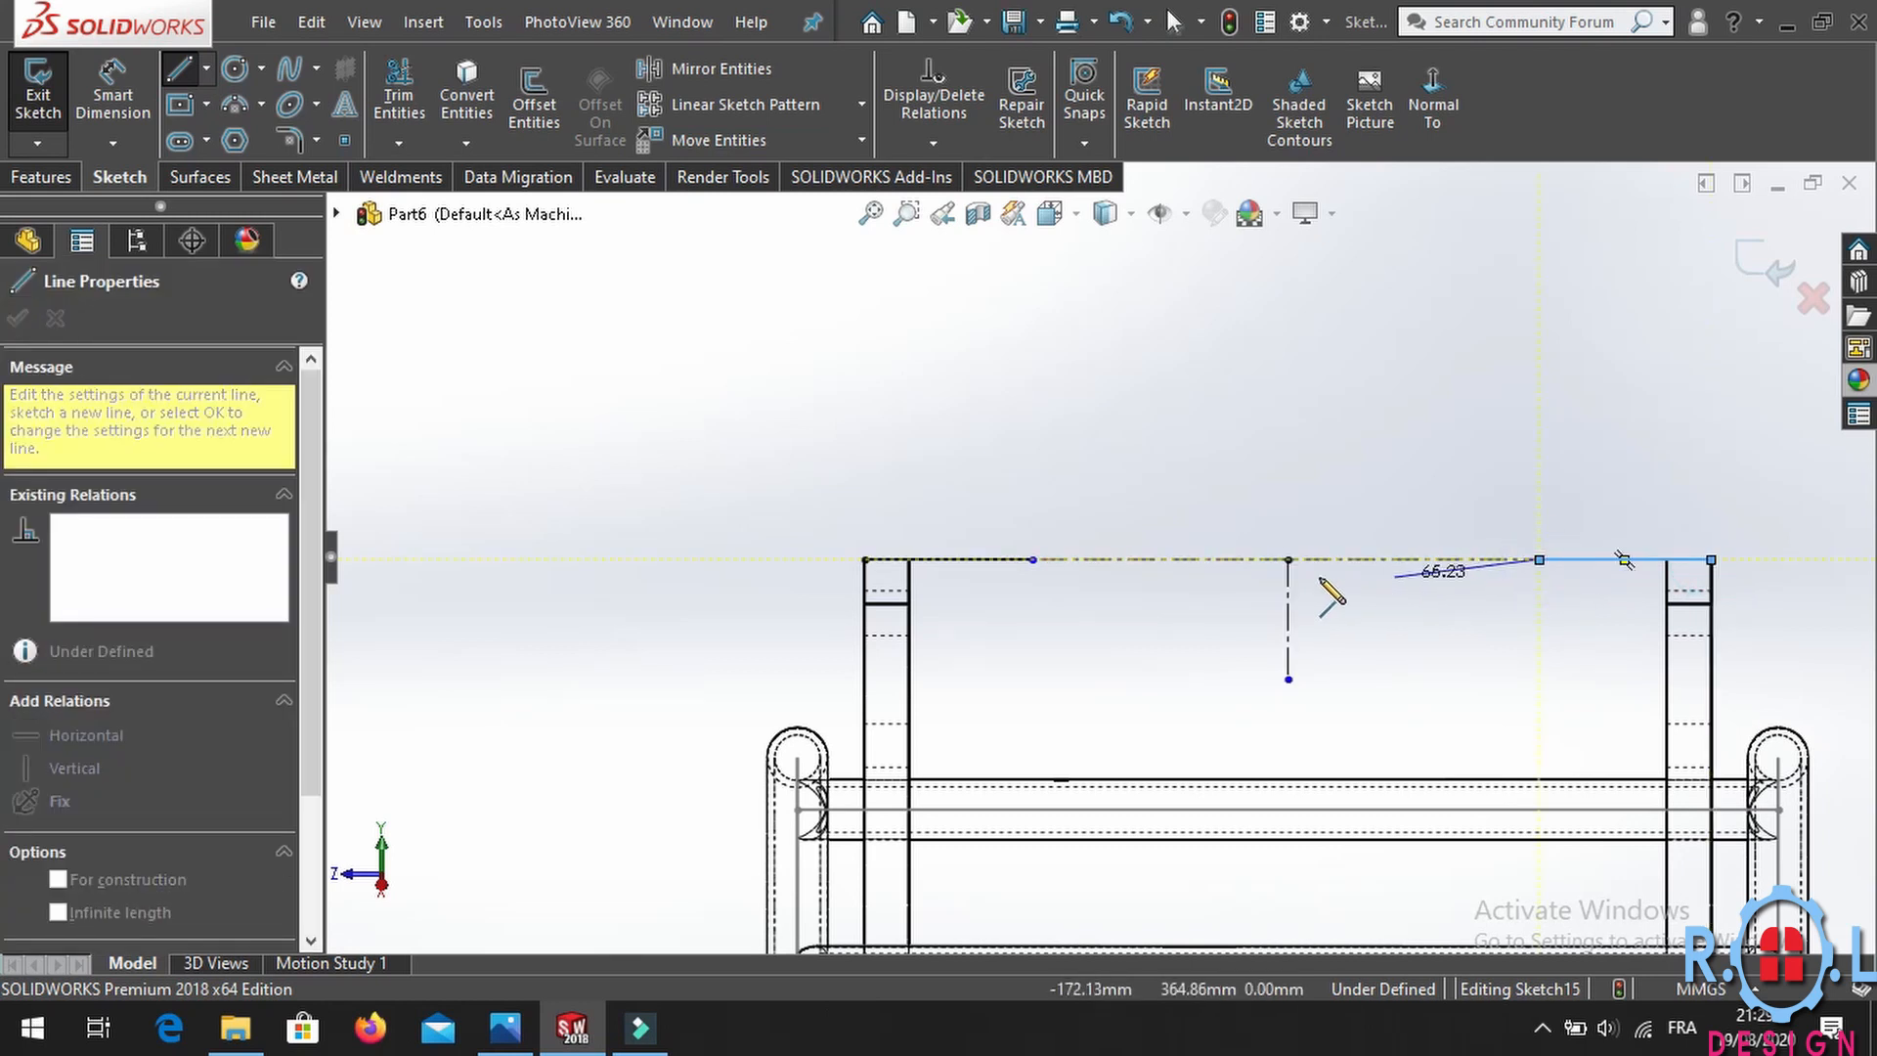
Join the inner ends of the two short lines with a shallow three-point arc sagging below the centerline.
left_click(236, 106)
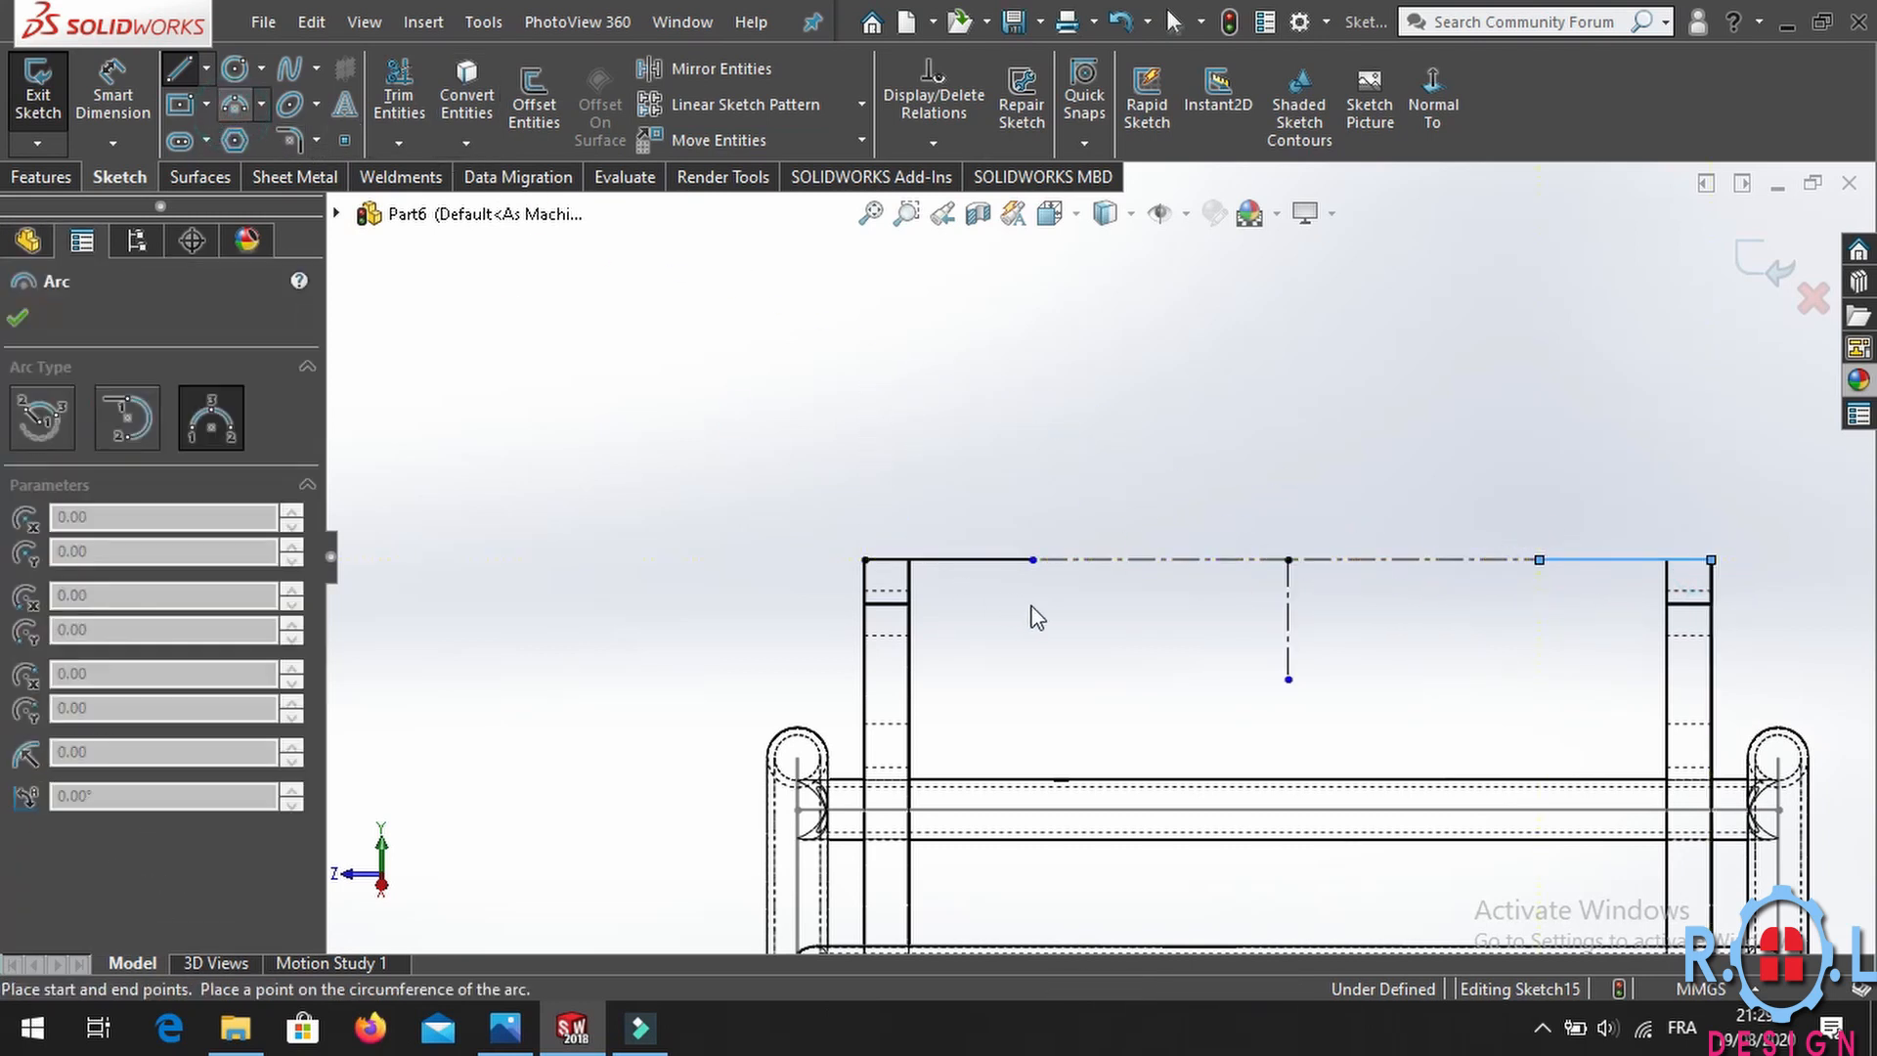
left_click(1540, 559)
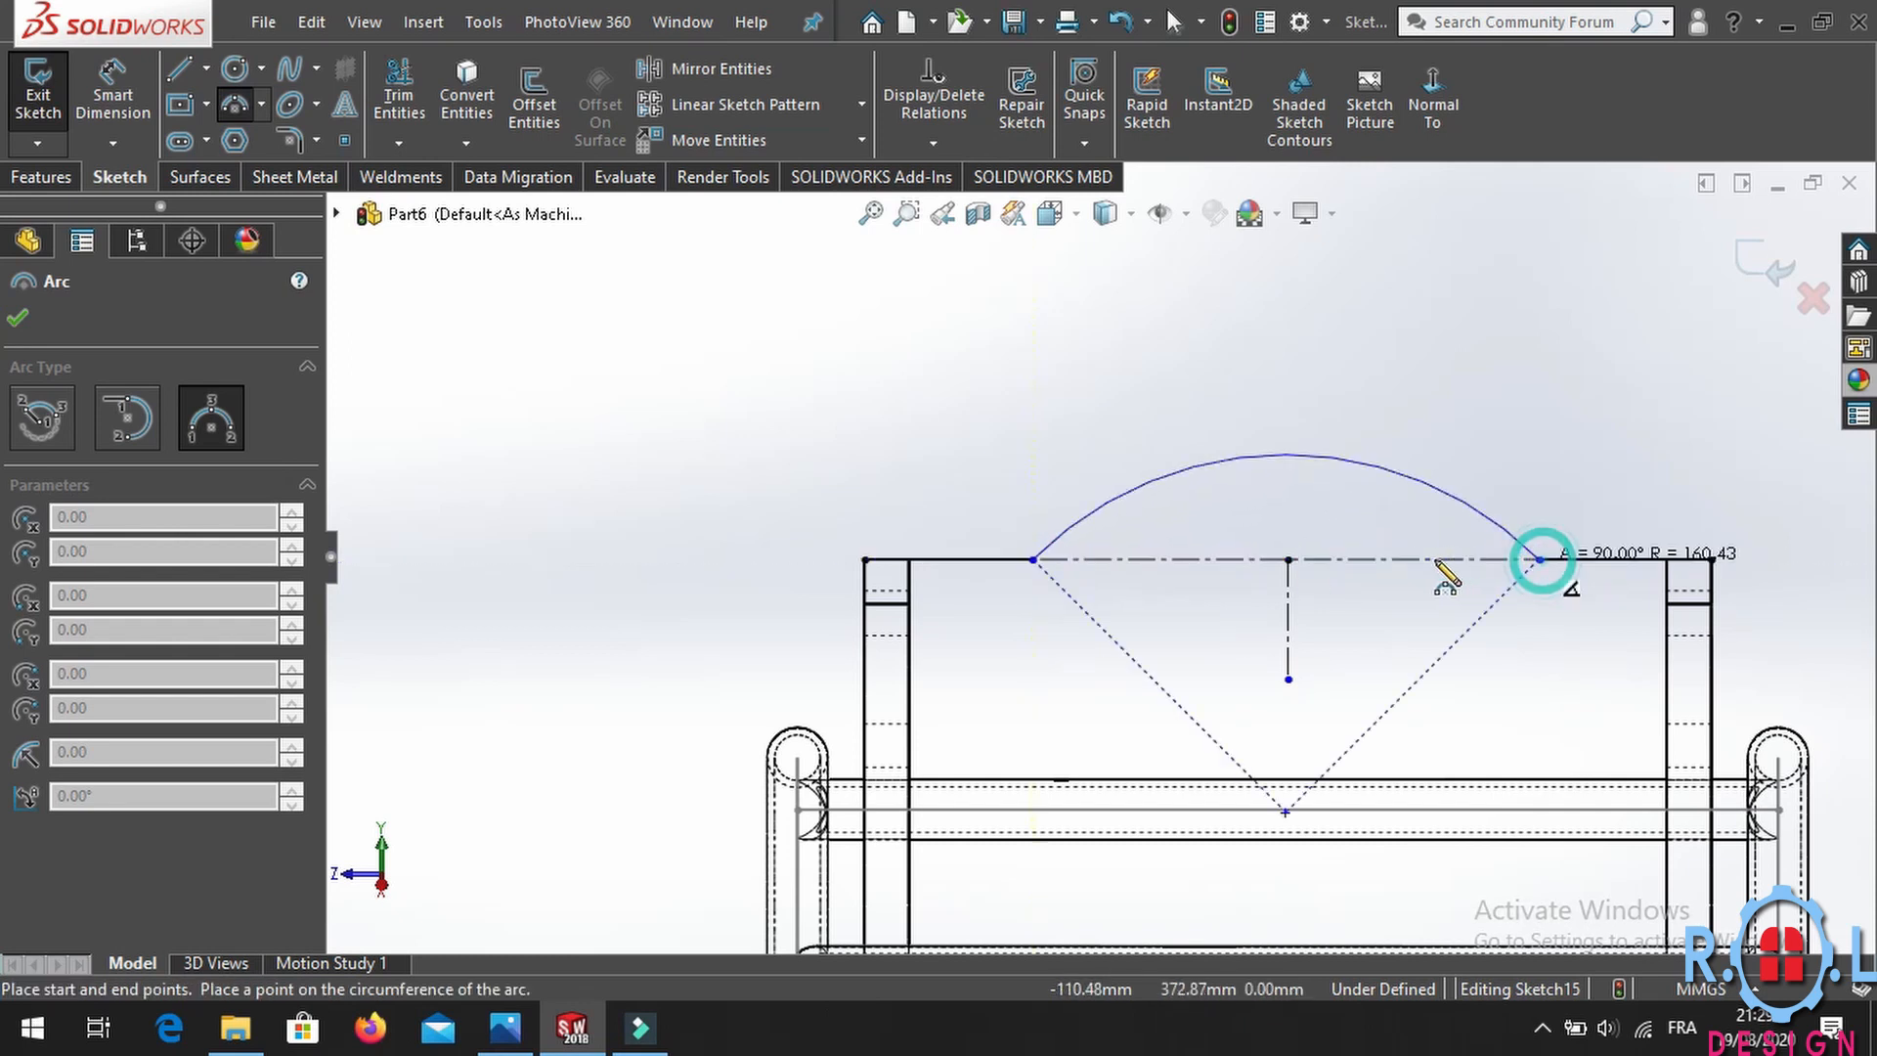
left_click(1386, 589)
left_click(231, 103)
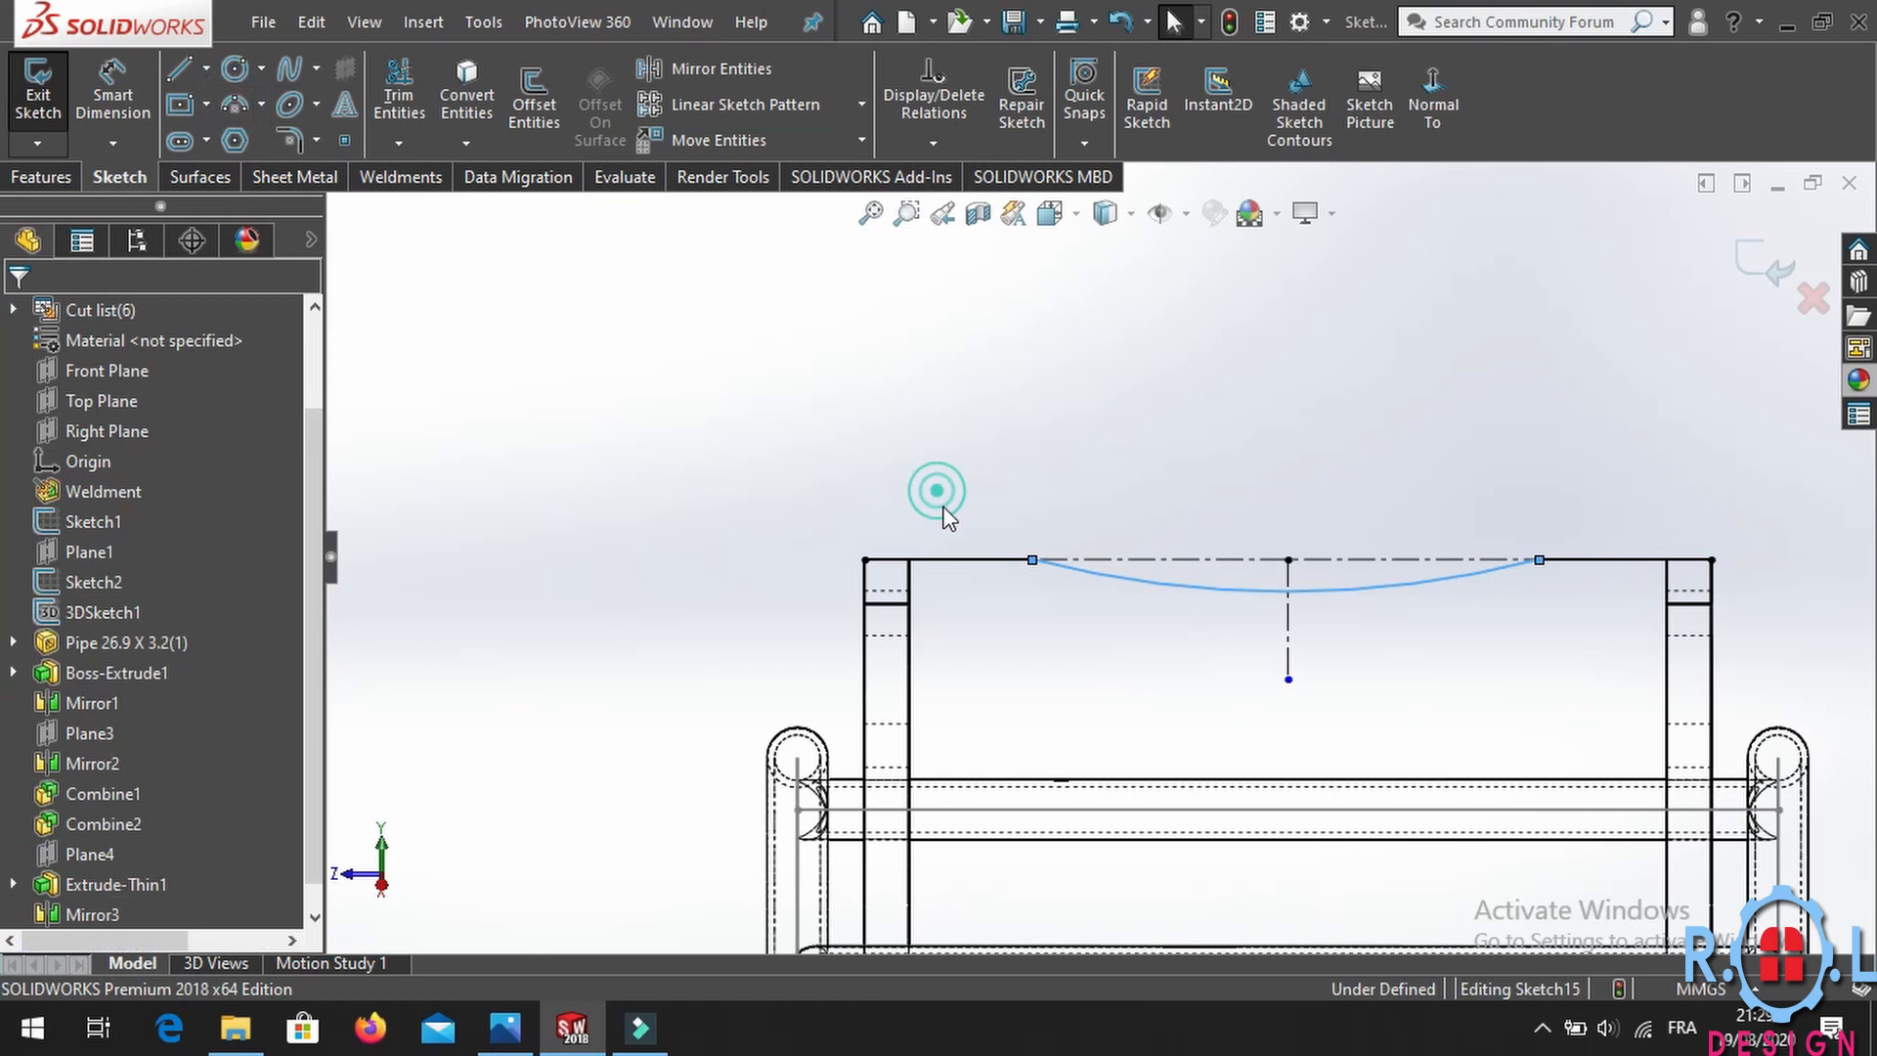
Set the length of the short line on the original rail to 50 mm with a dimension.
left_click_drag(1034, 570, 988, 561)
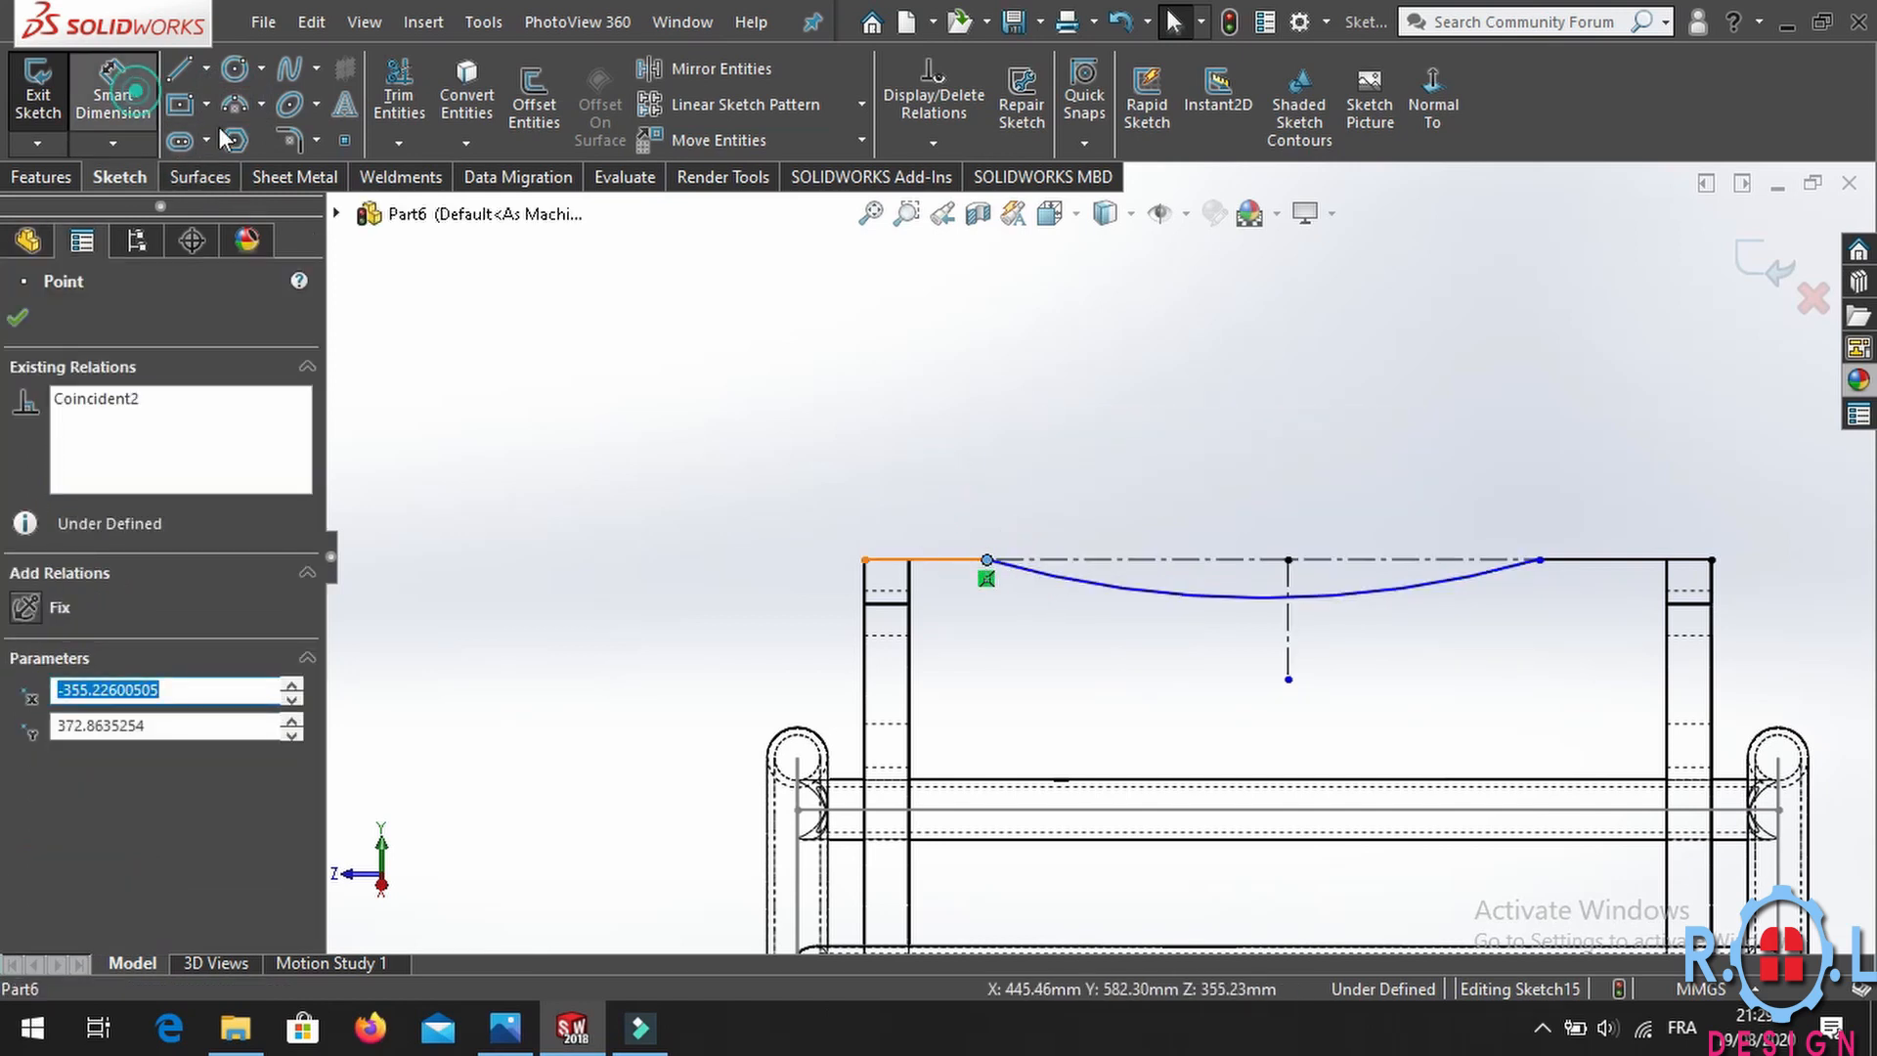
key("Escape")
left_click(988, 561)
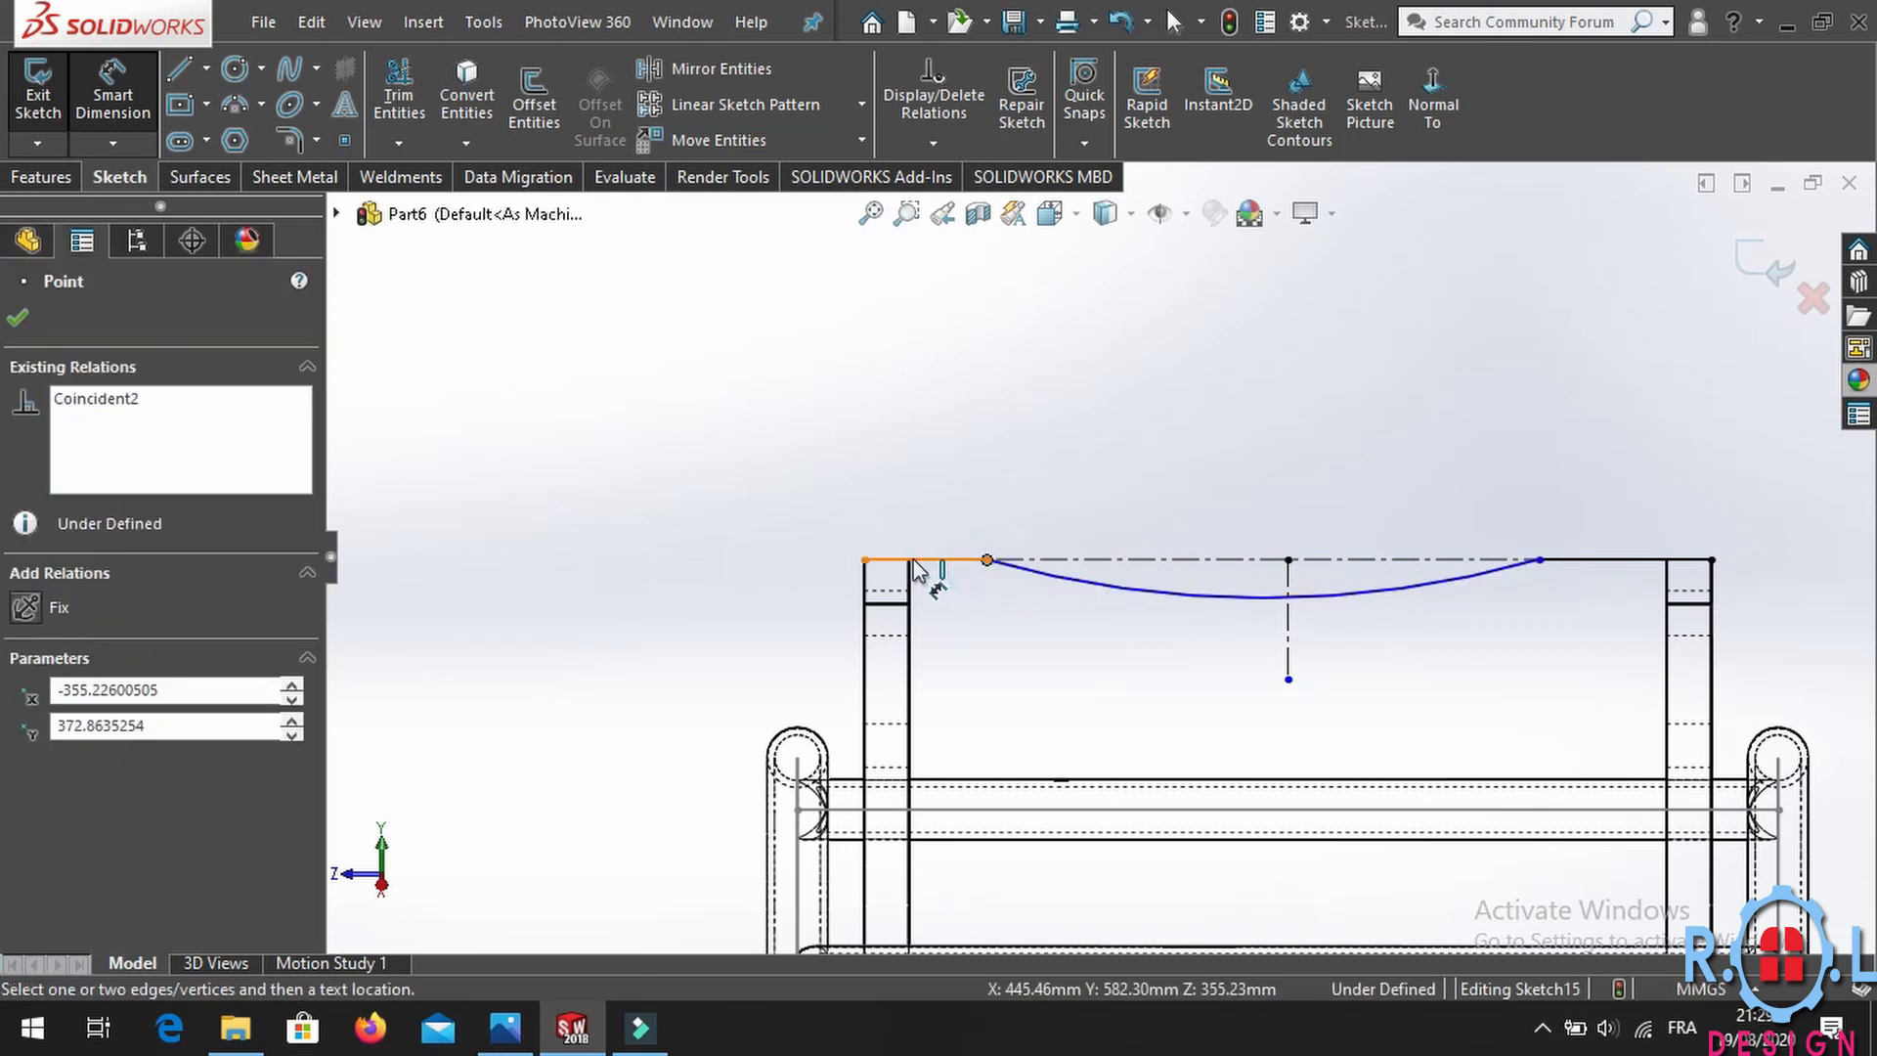
left_click(867, 561)
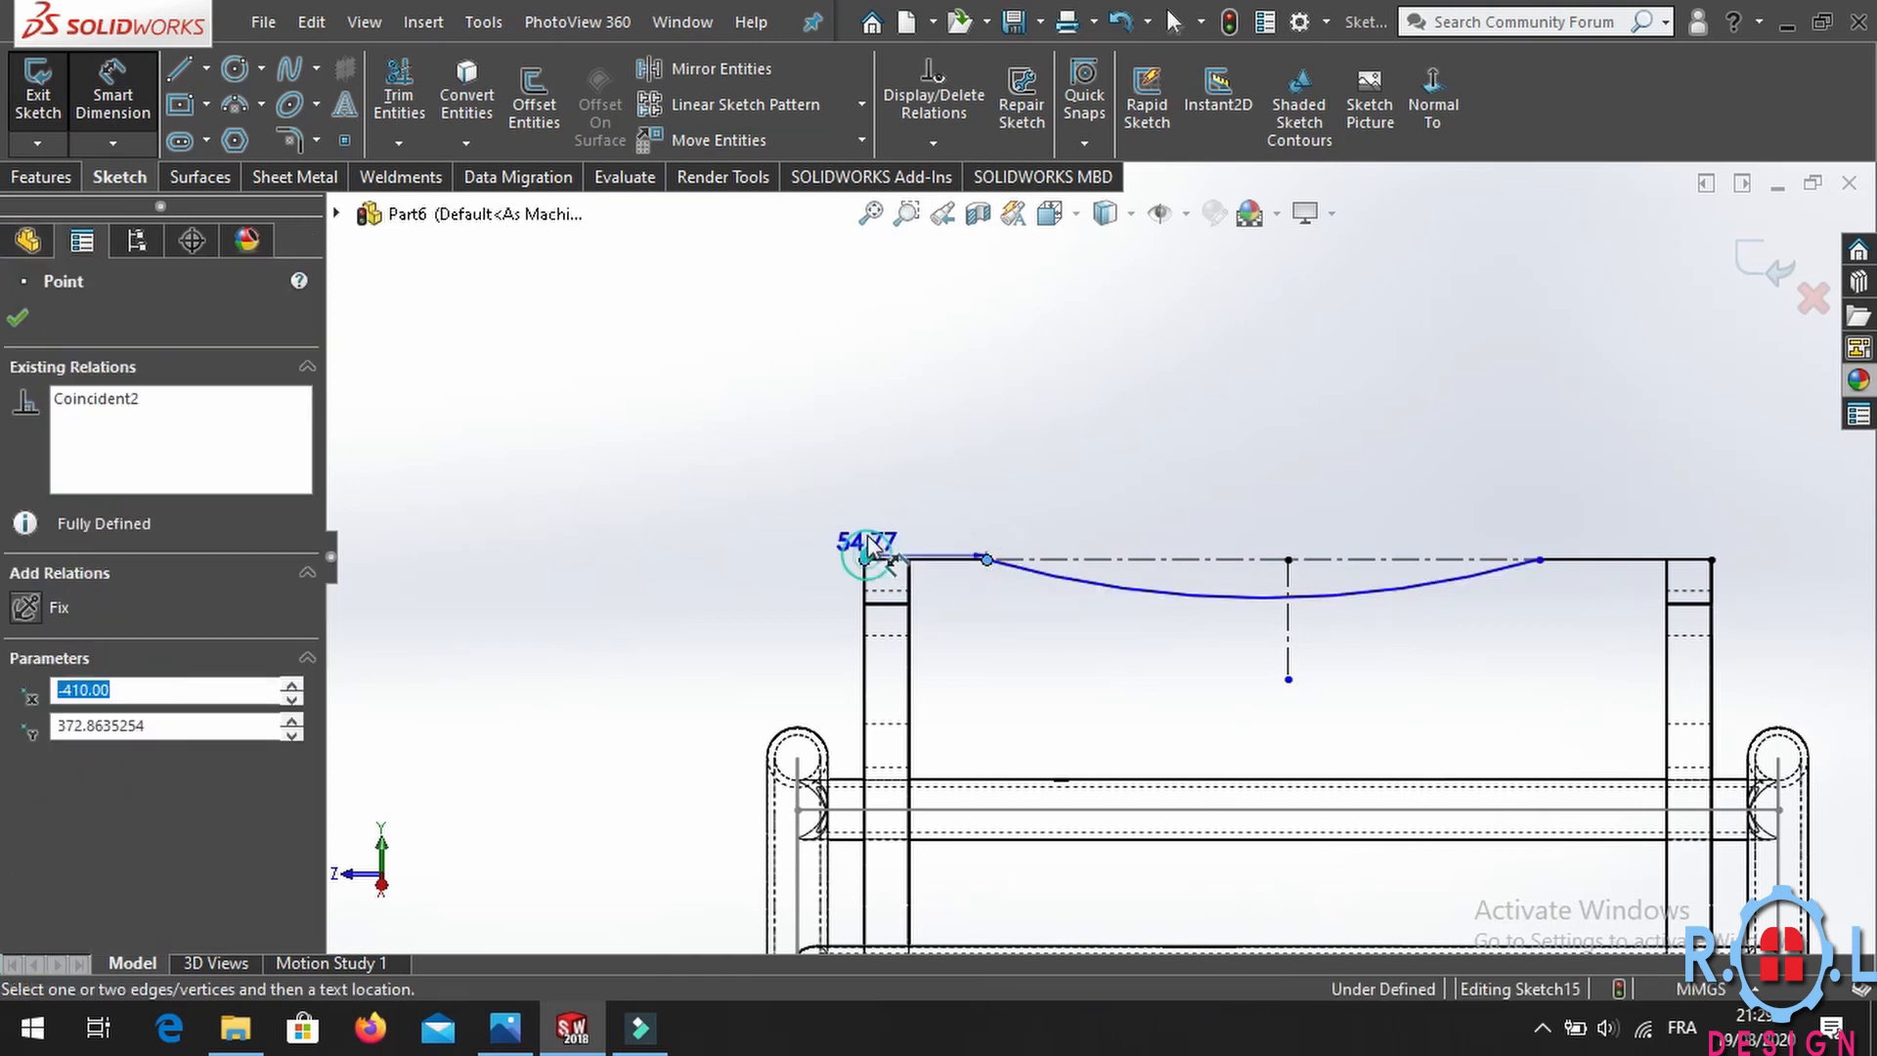
left_click(911, 498)
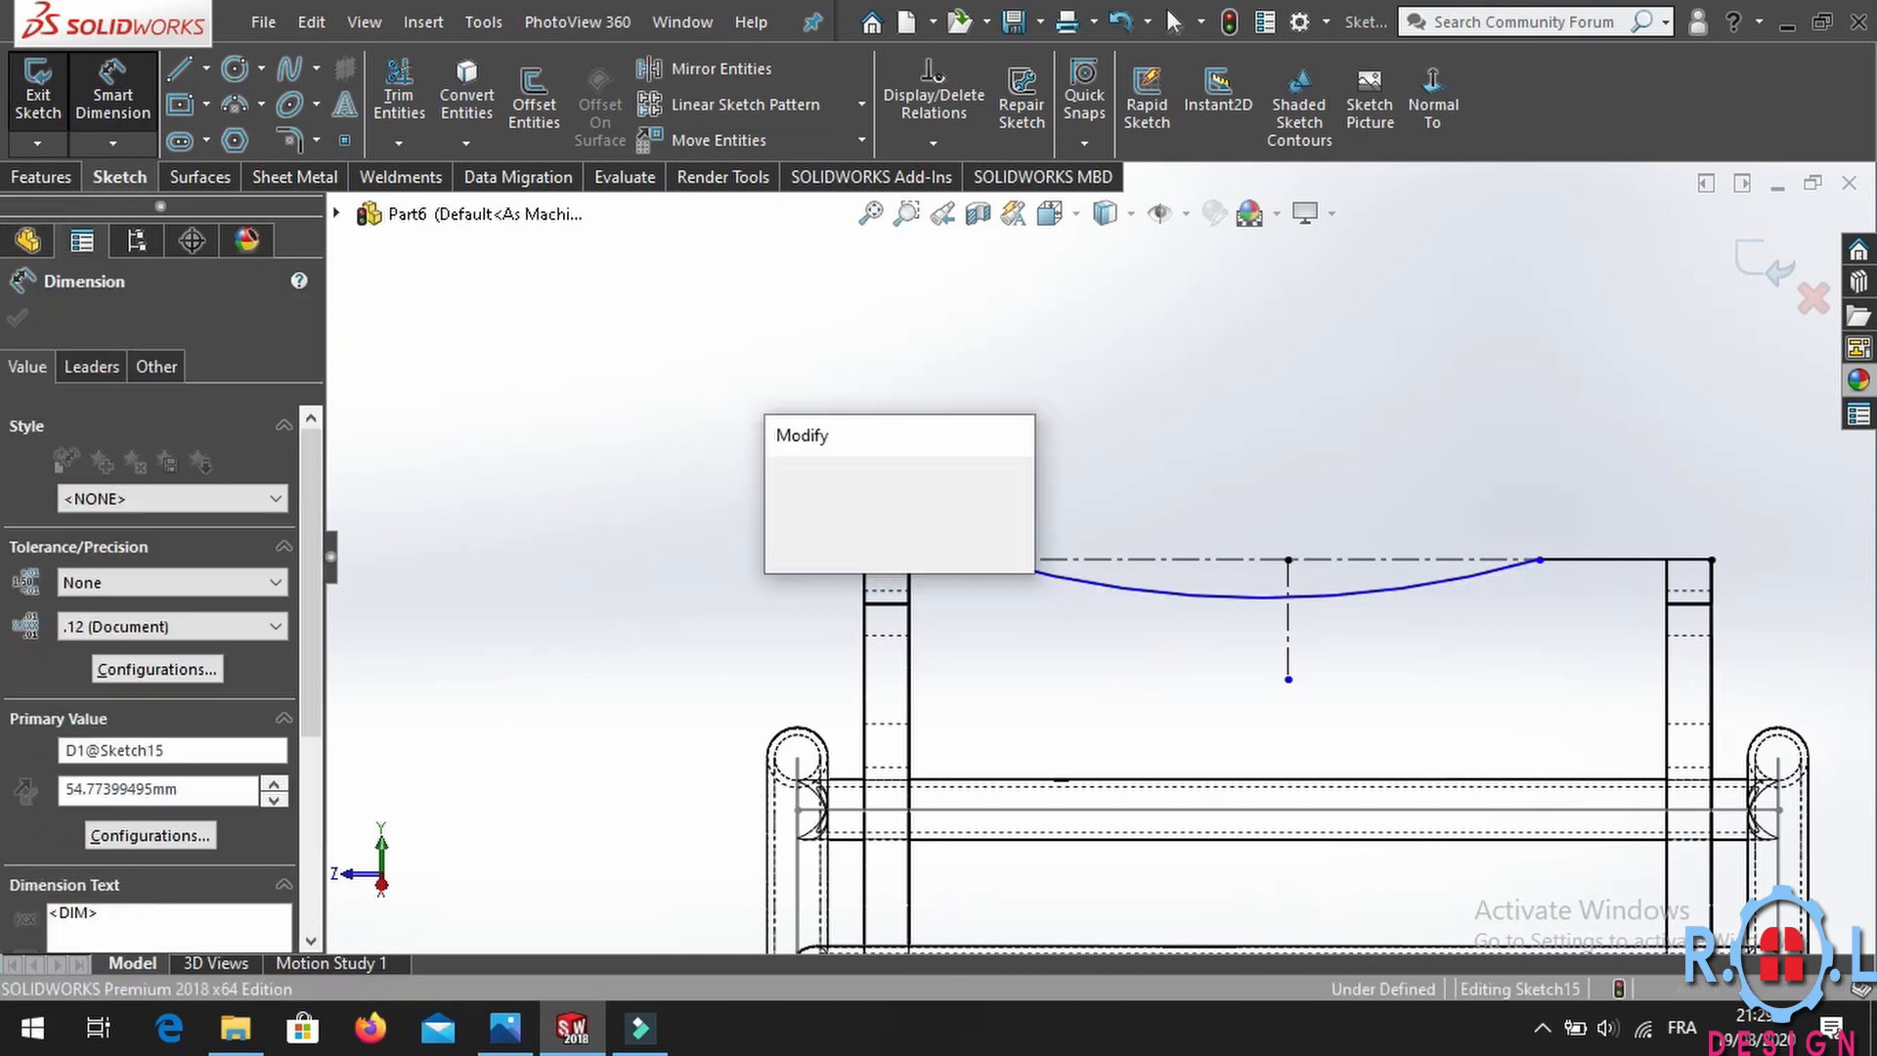
type("50")
key("Return")
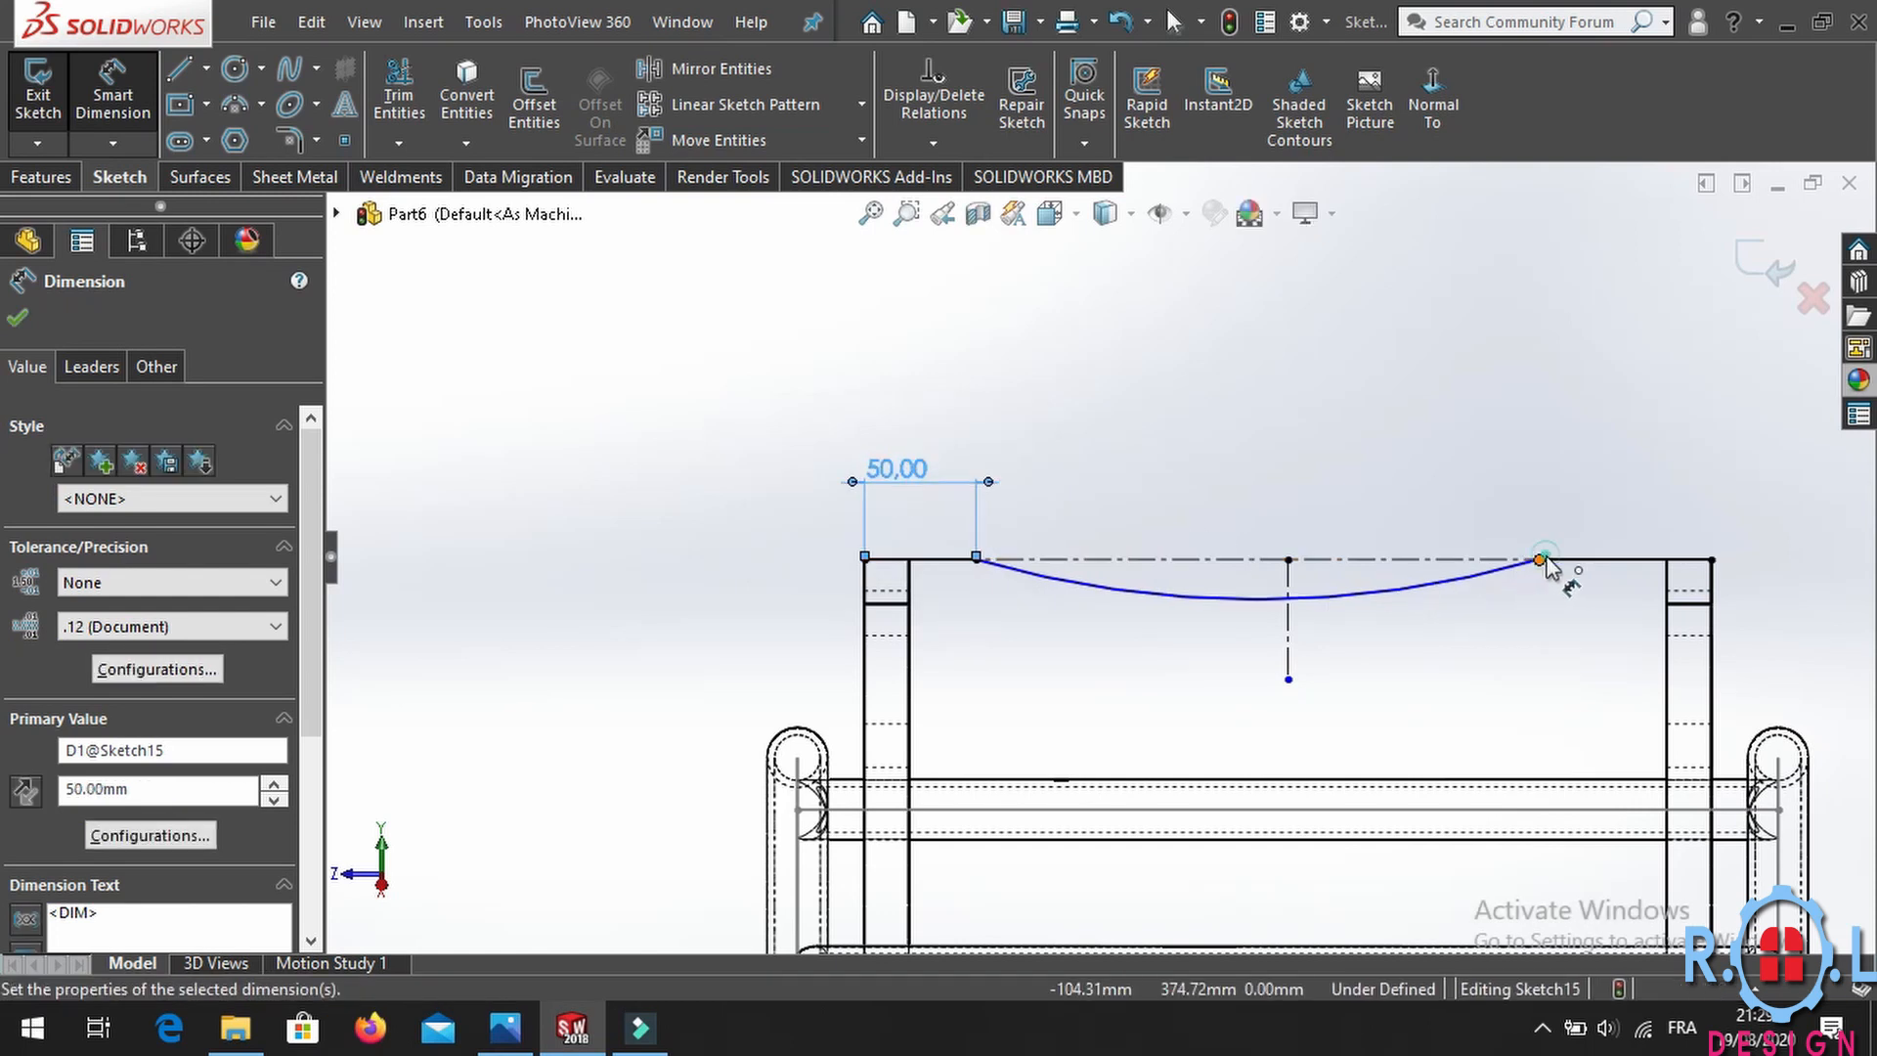
Dimension the matching short line on the mirrored rail to 50 mm.
left_click(1541, 560)
left_click(1711, 561)
left_click(1665, 477)
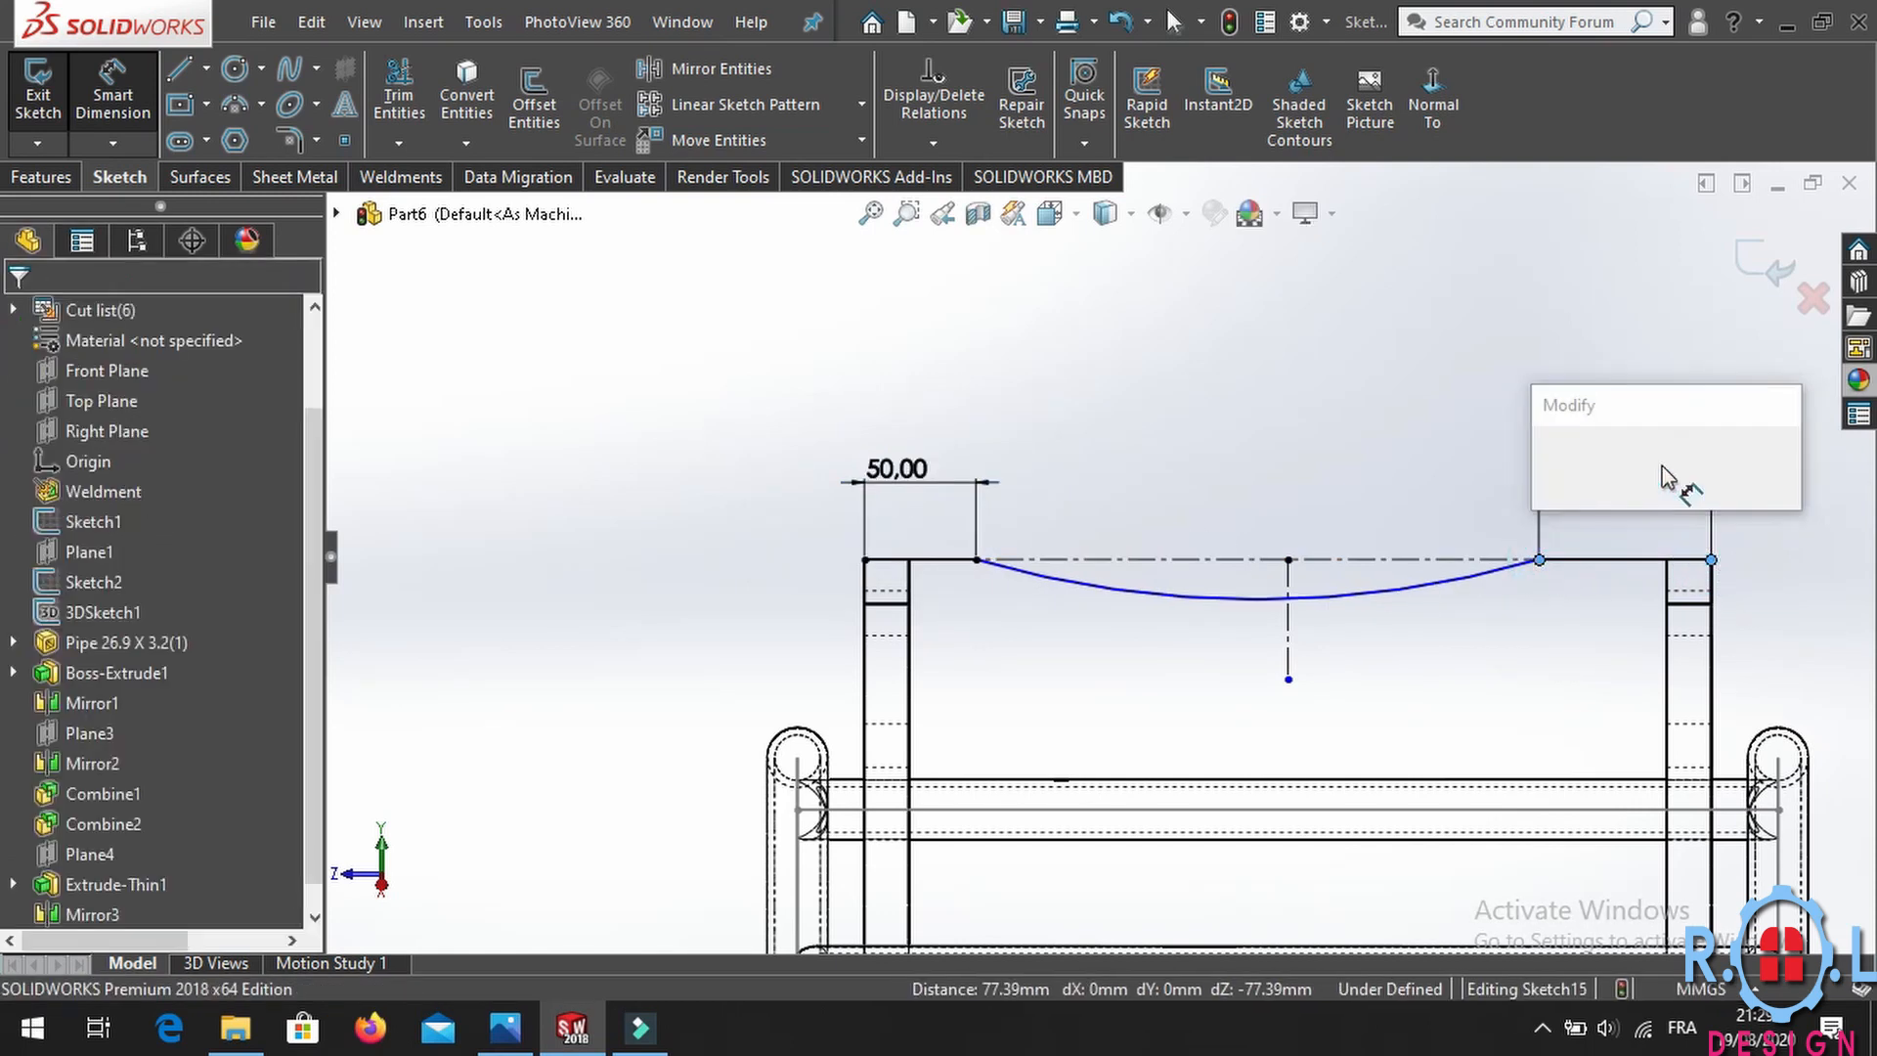
type("50")
key("Return")
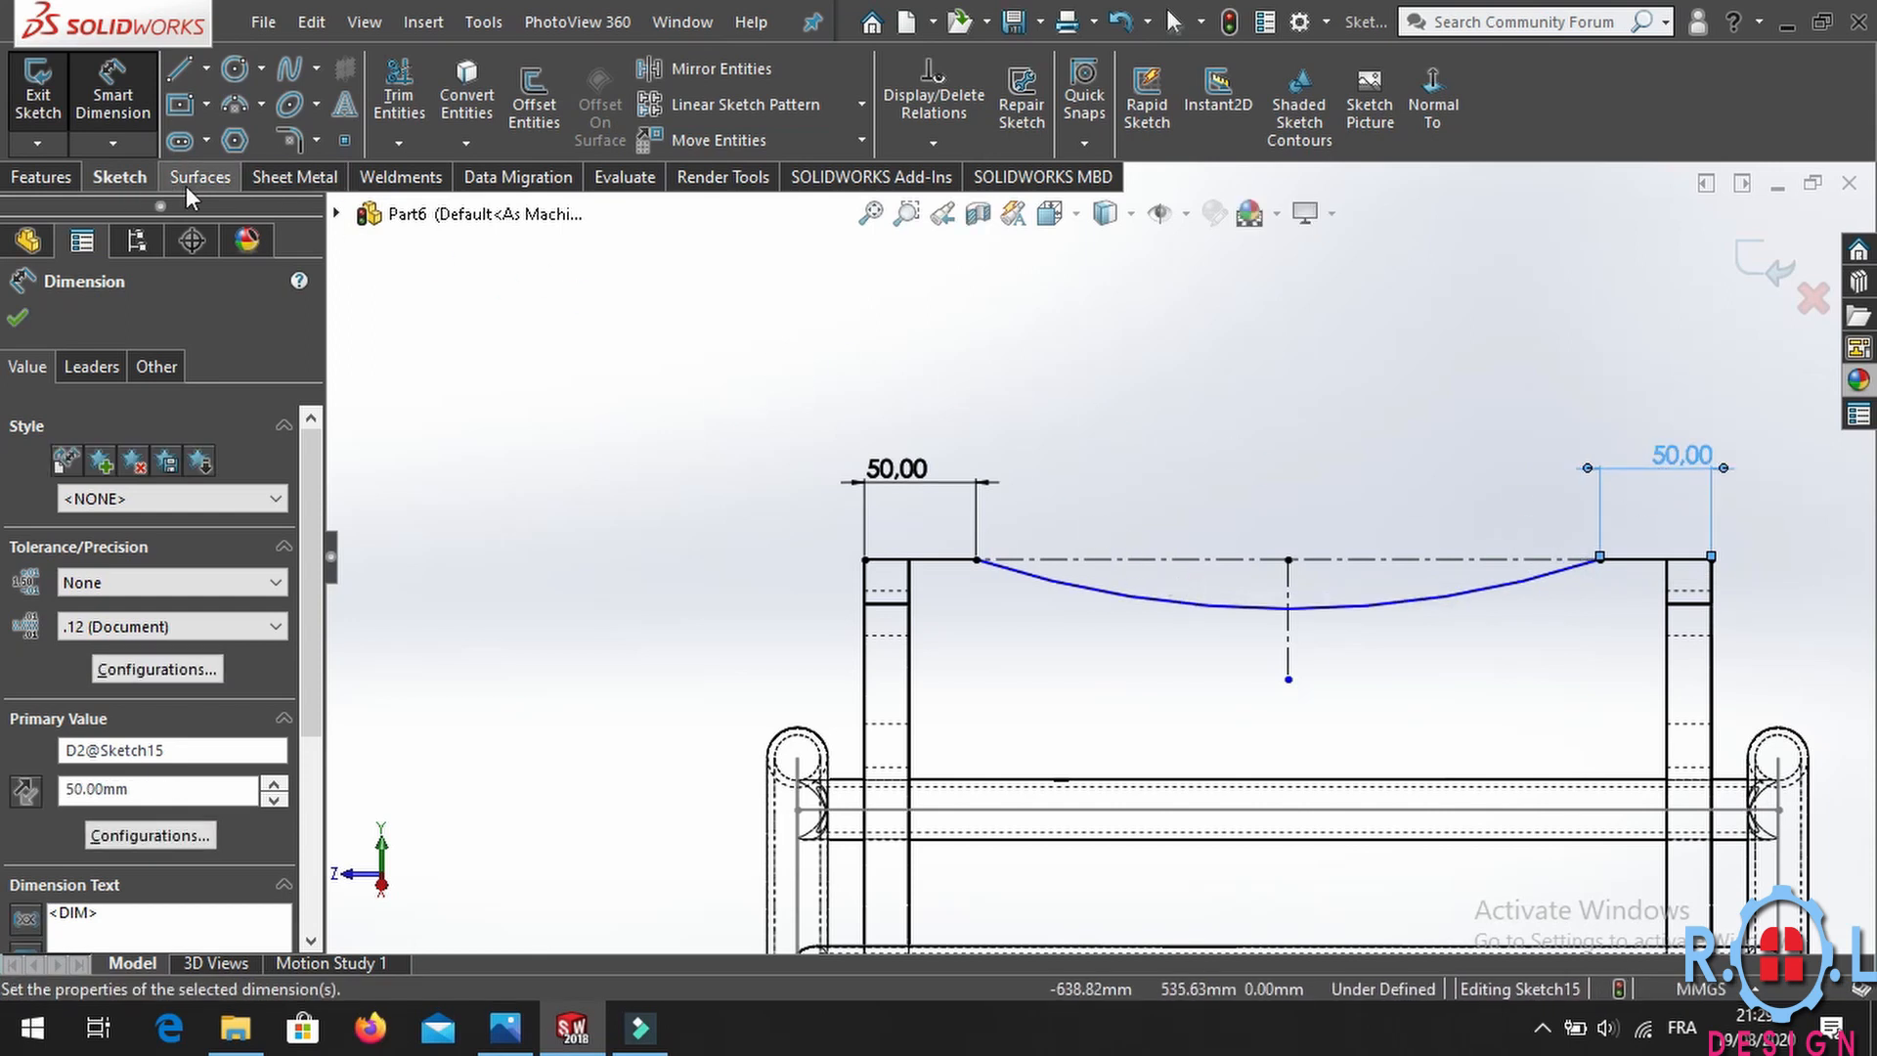
Round both junctions between the short lines and the sagging arc with 150 mm sketch fillets.
left_click(288, 149)
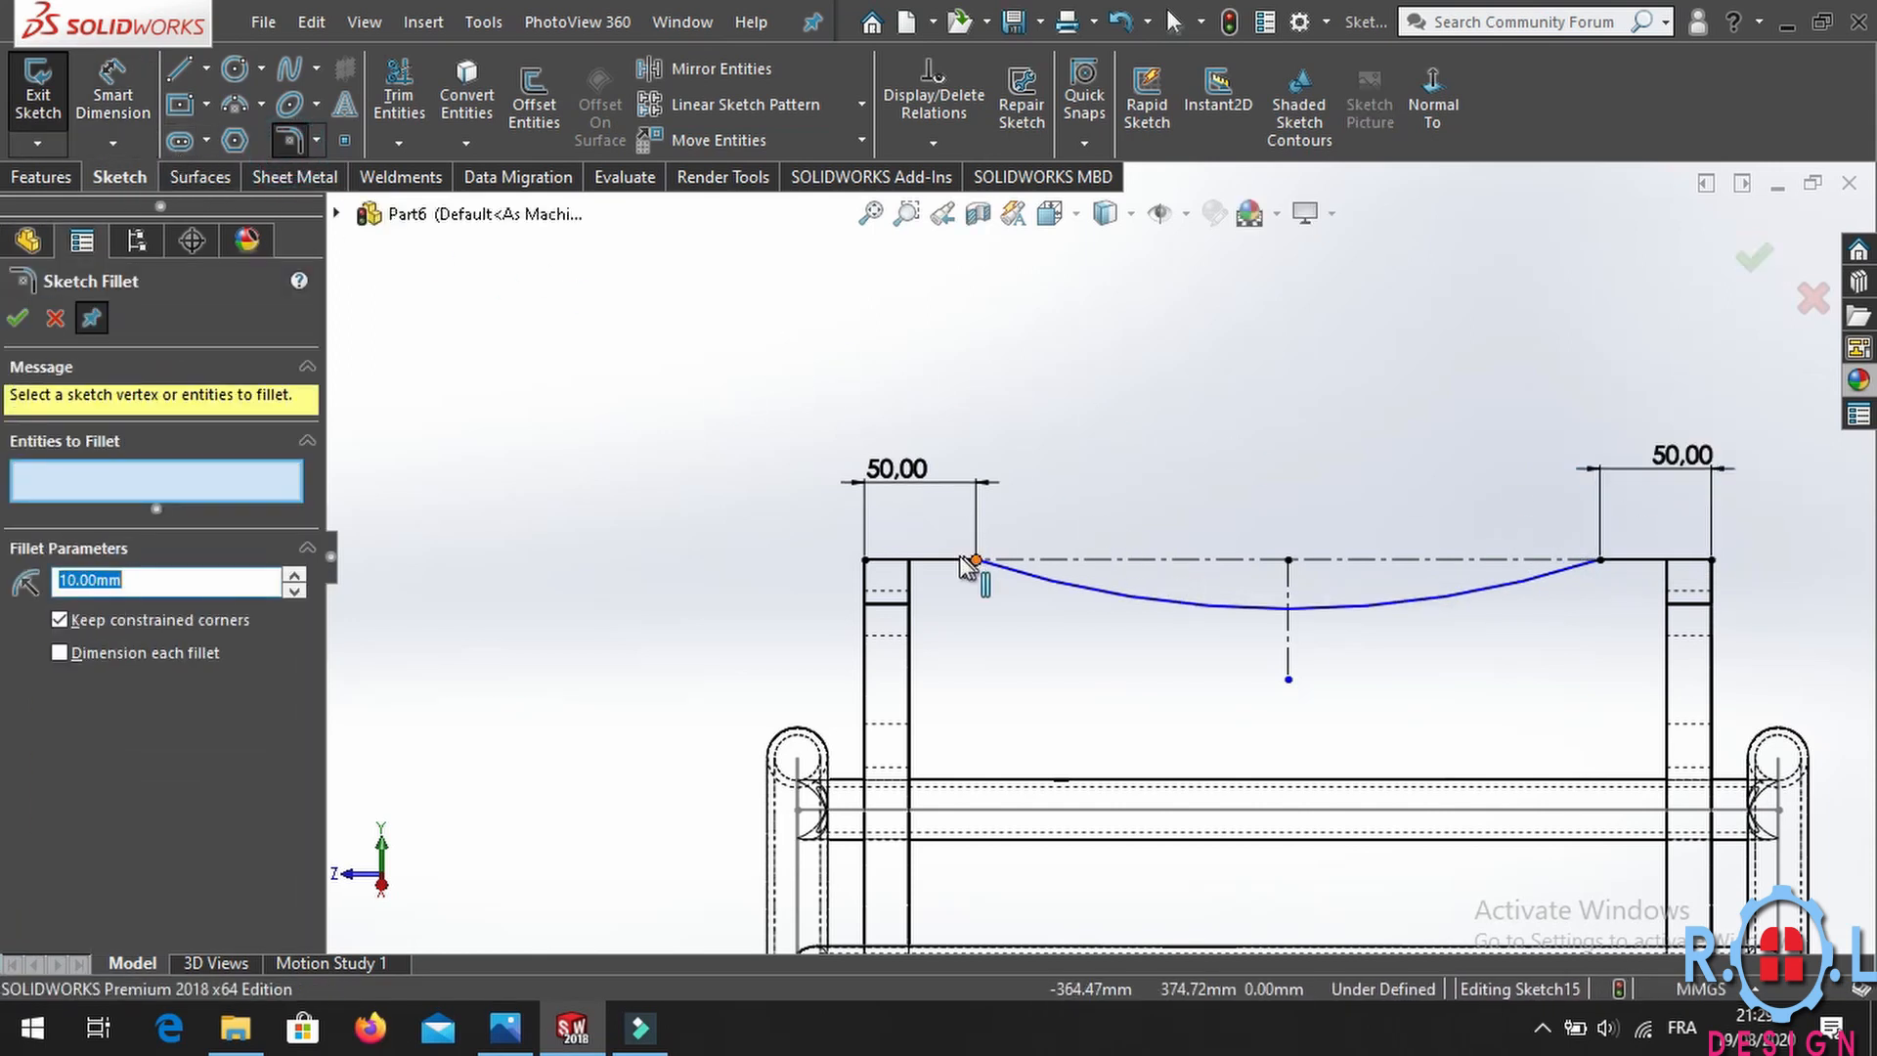
left_click(959, 558)
left_click(998, 572)
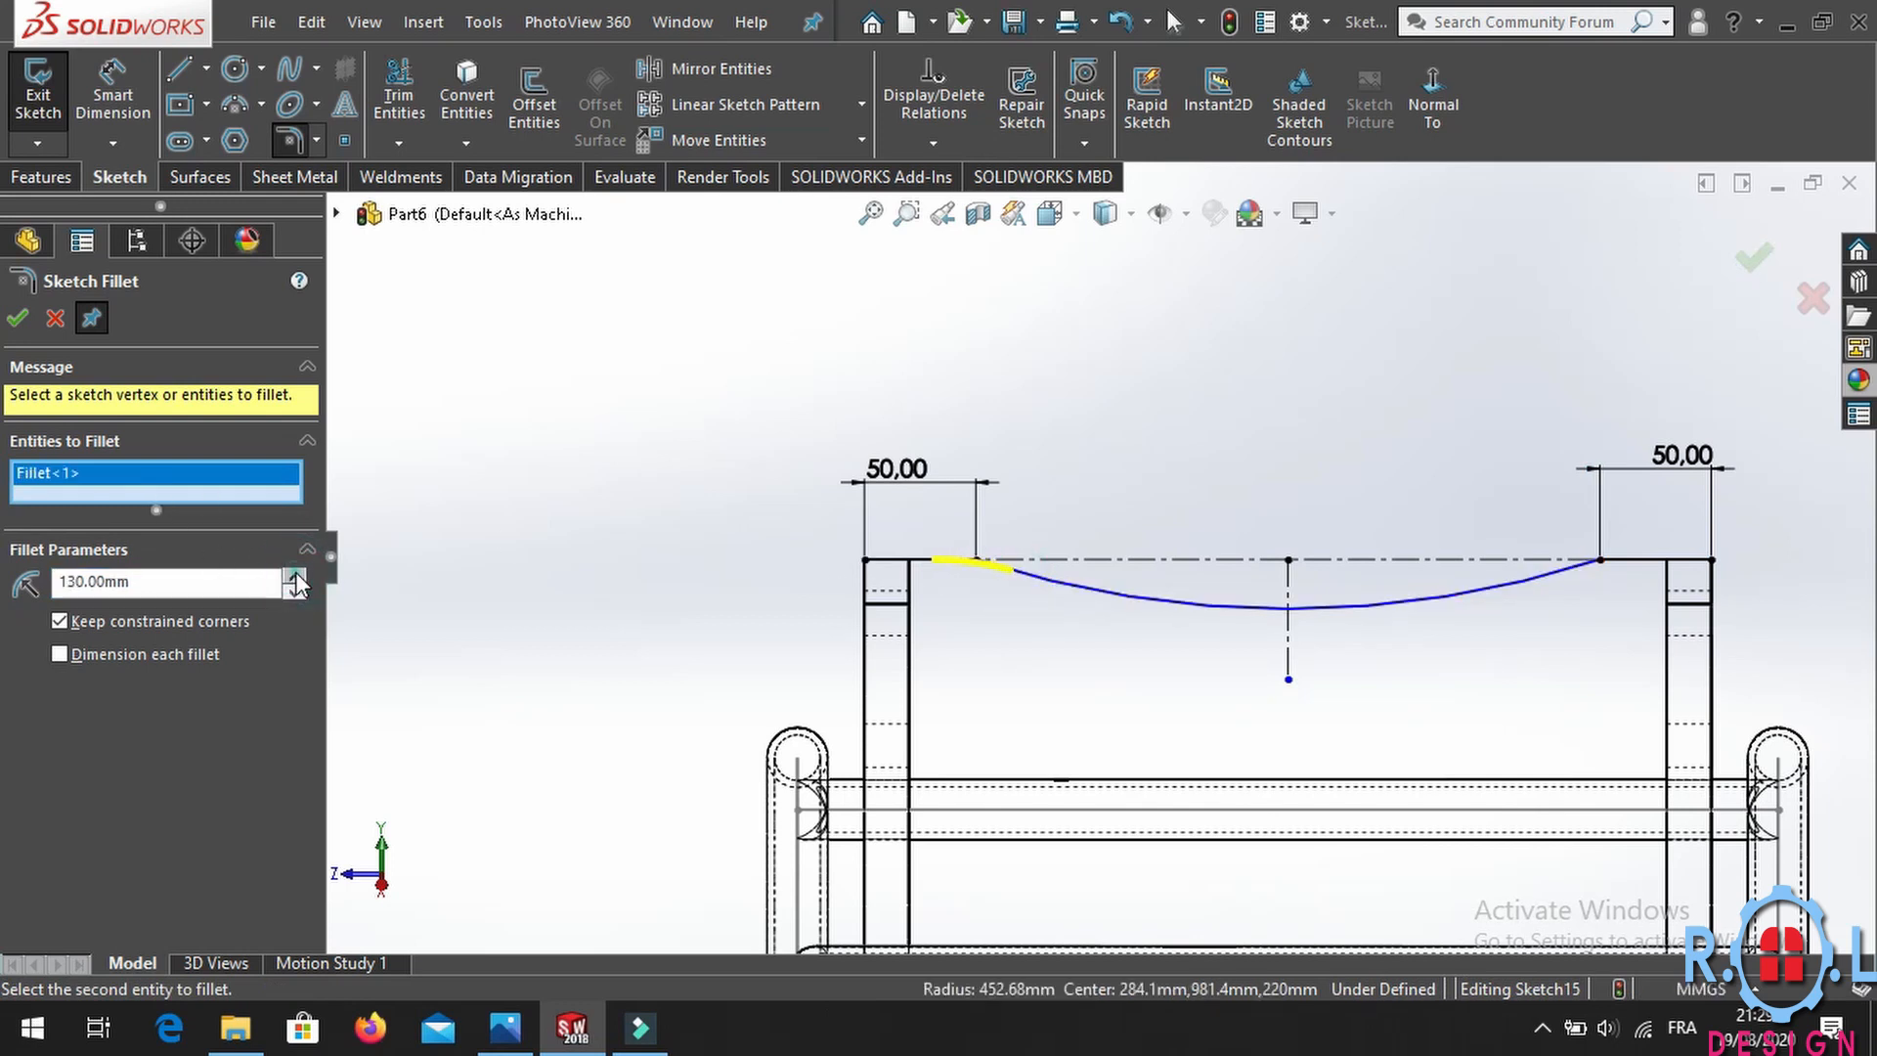
left_click(1564, 581)
left_click(1605, 563)
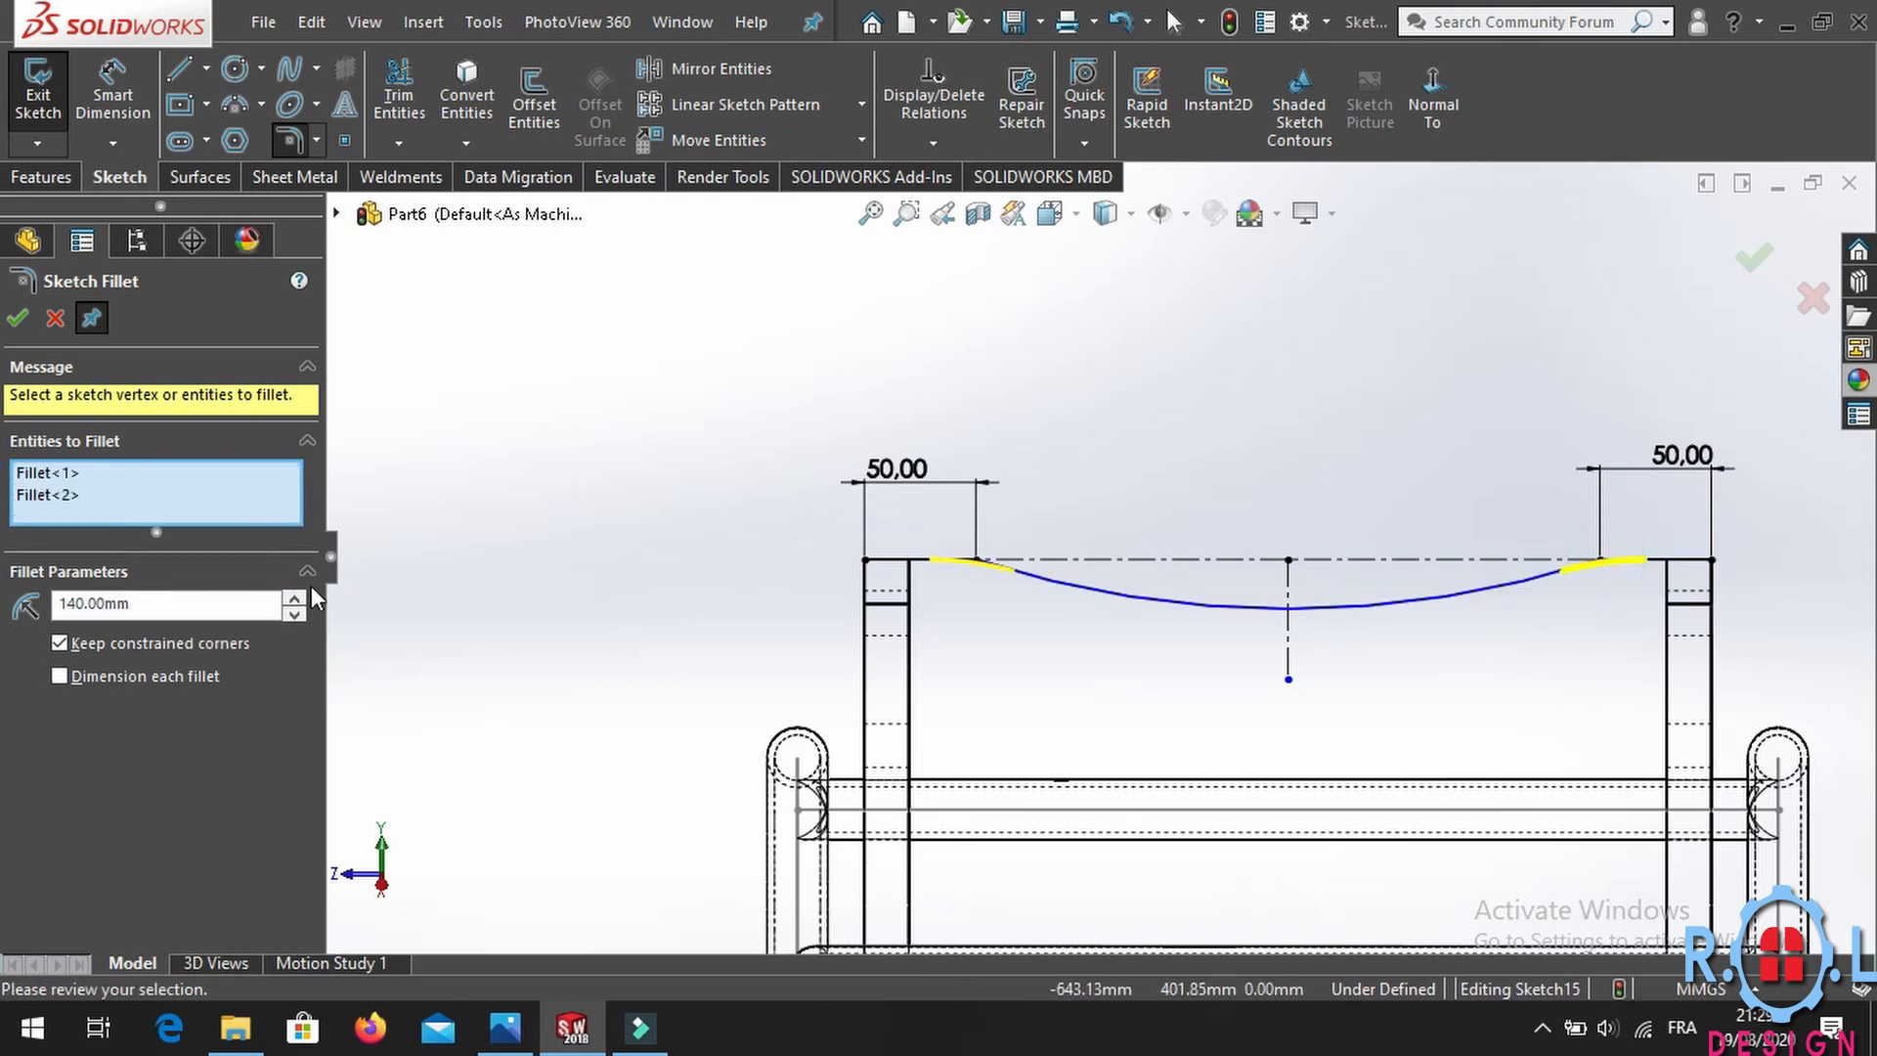
left_click(18, 318)
Finish filleting and exit the sketch of the curved backrest profile.
scroll(1099, 557, "up", 3)
middle_click_drag(1189, 569, 1224, 533)
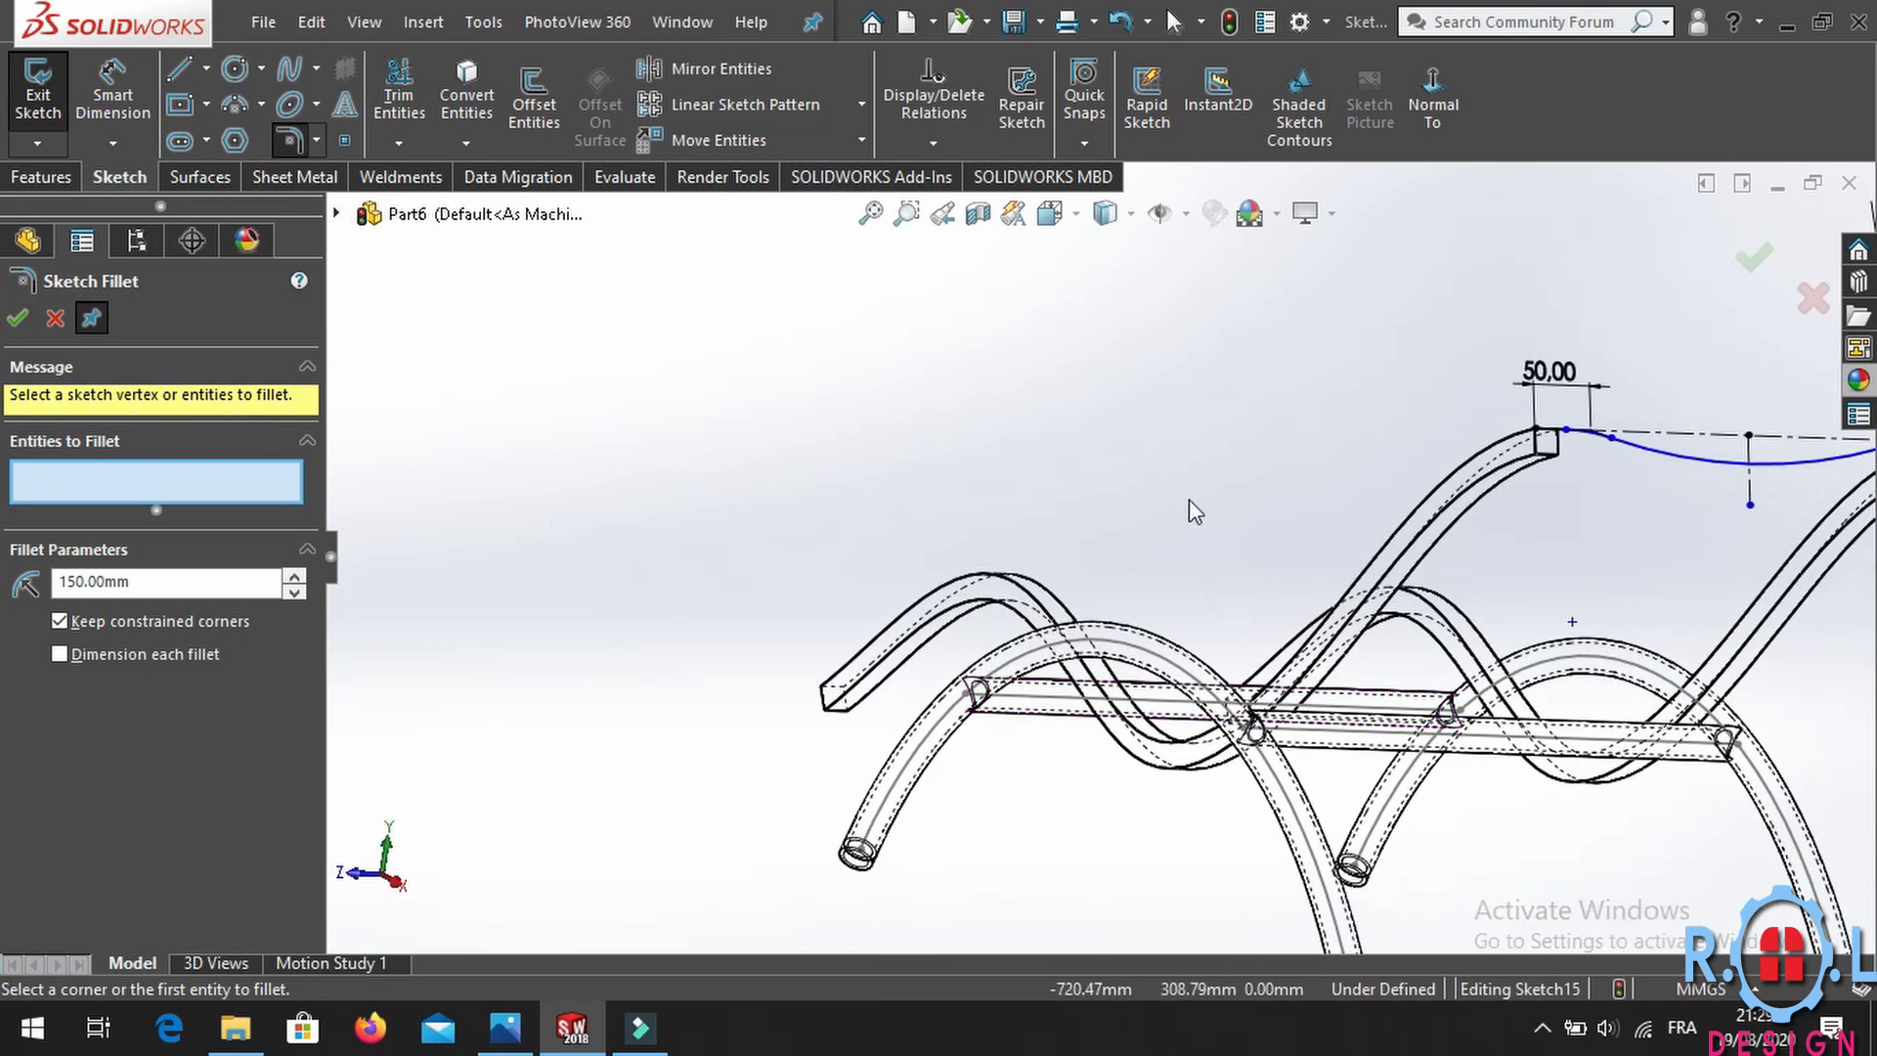
scroll(1219, 537, "up", 4)
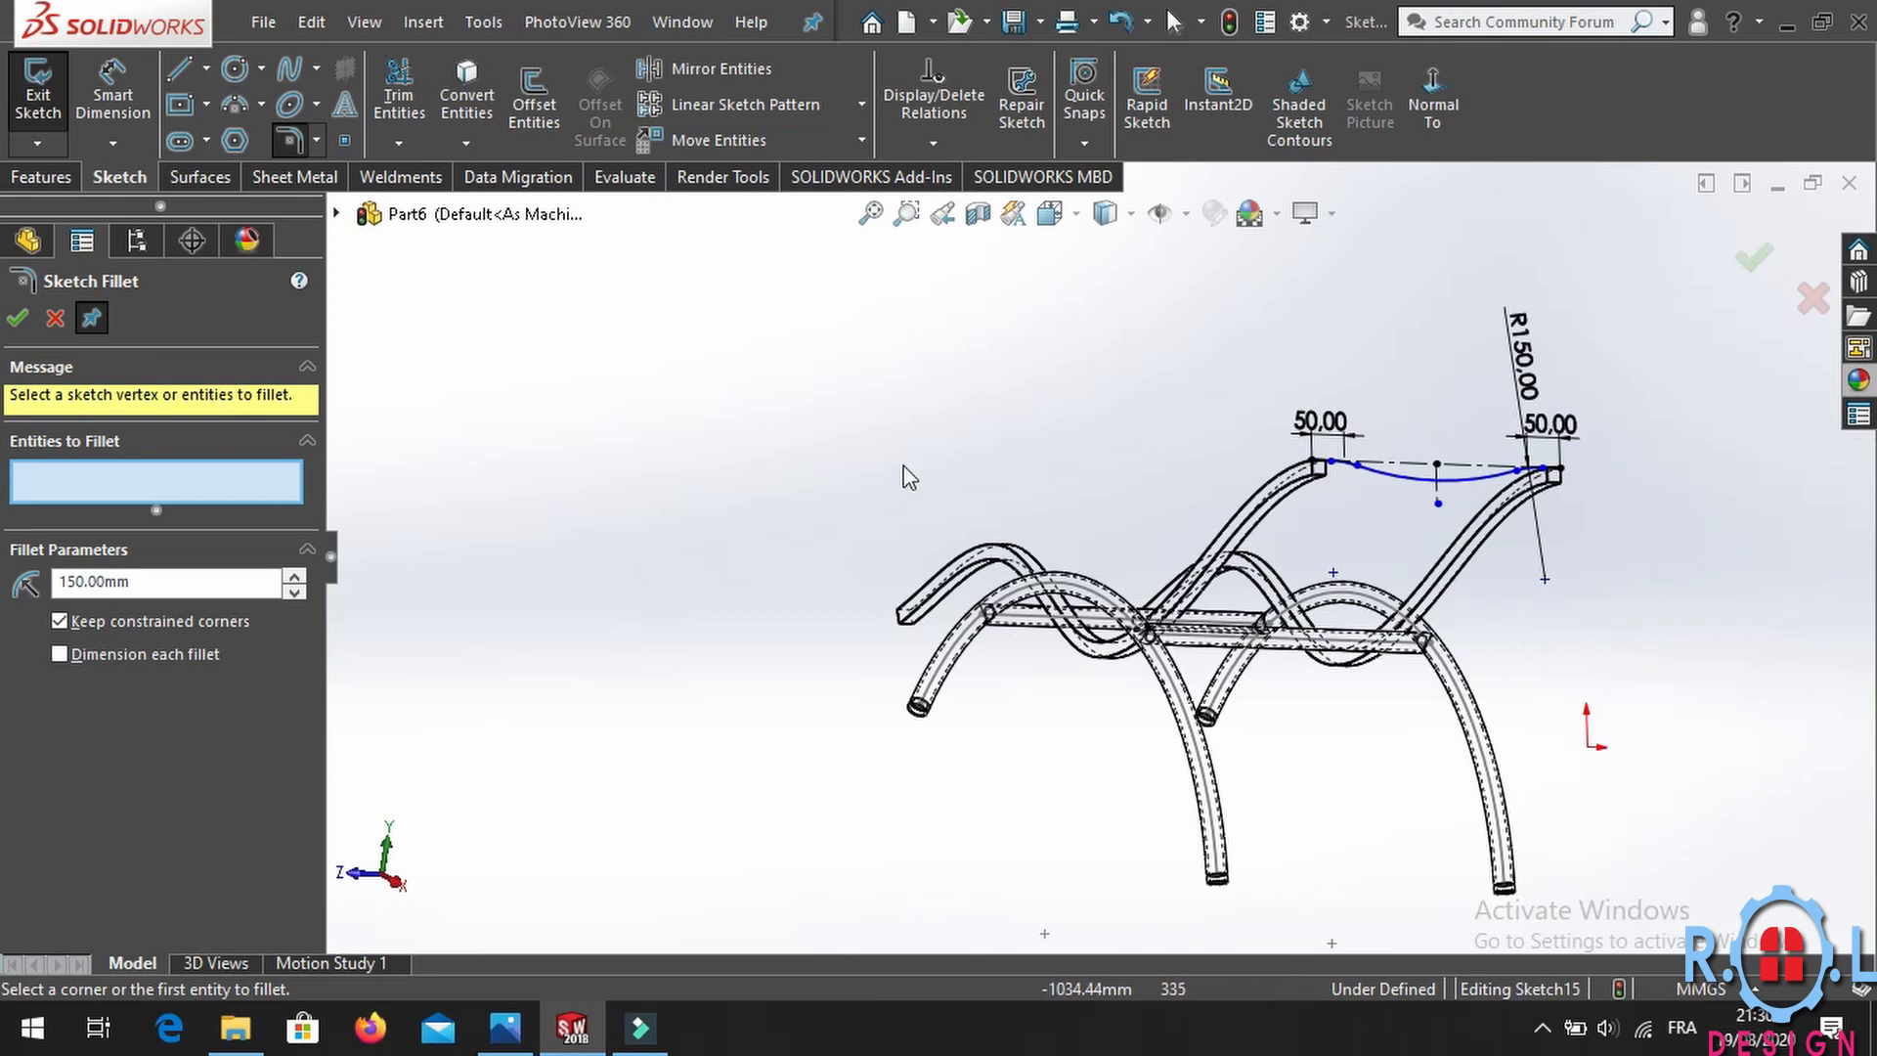
middle_click_drag(1306, 572, 1204, 555)
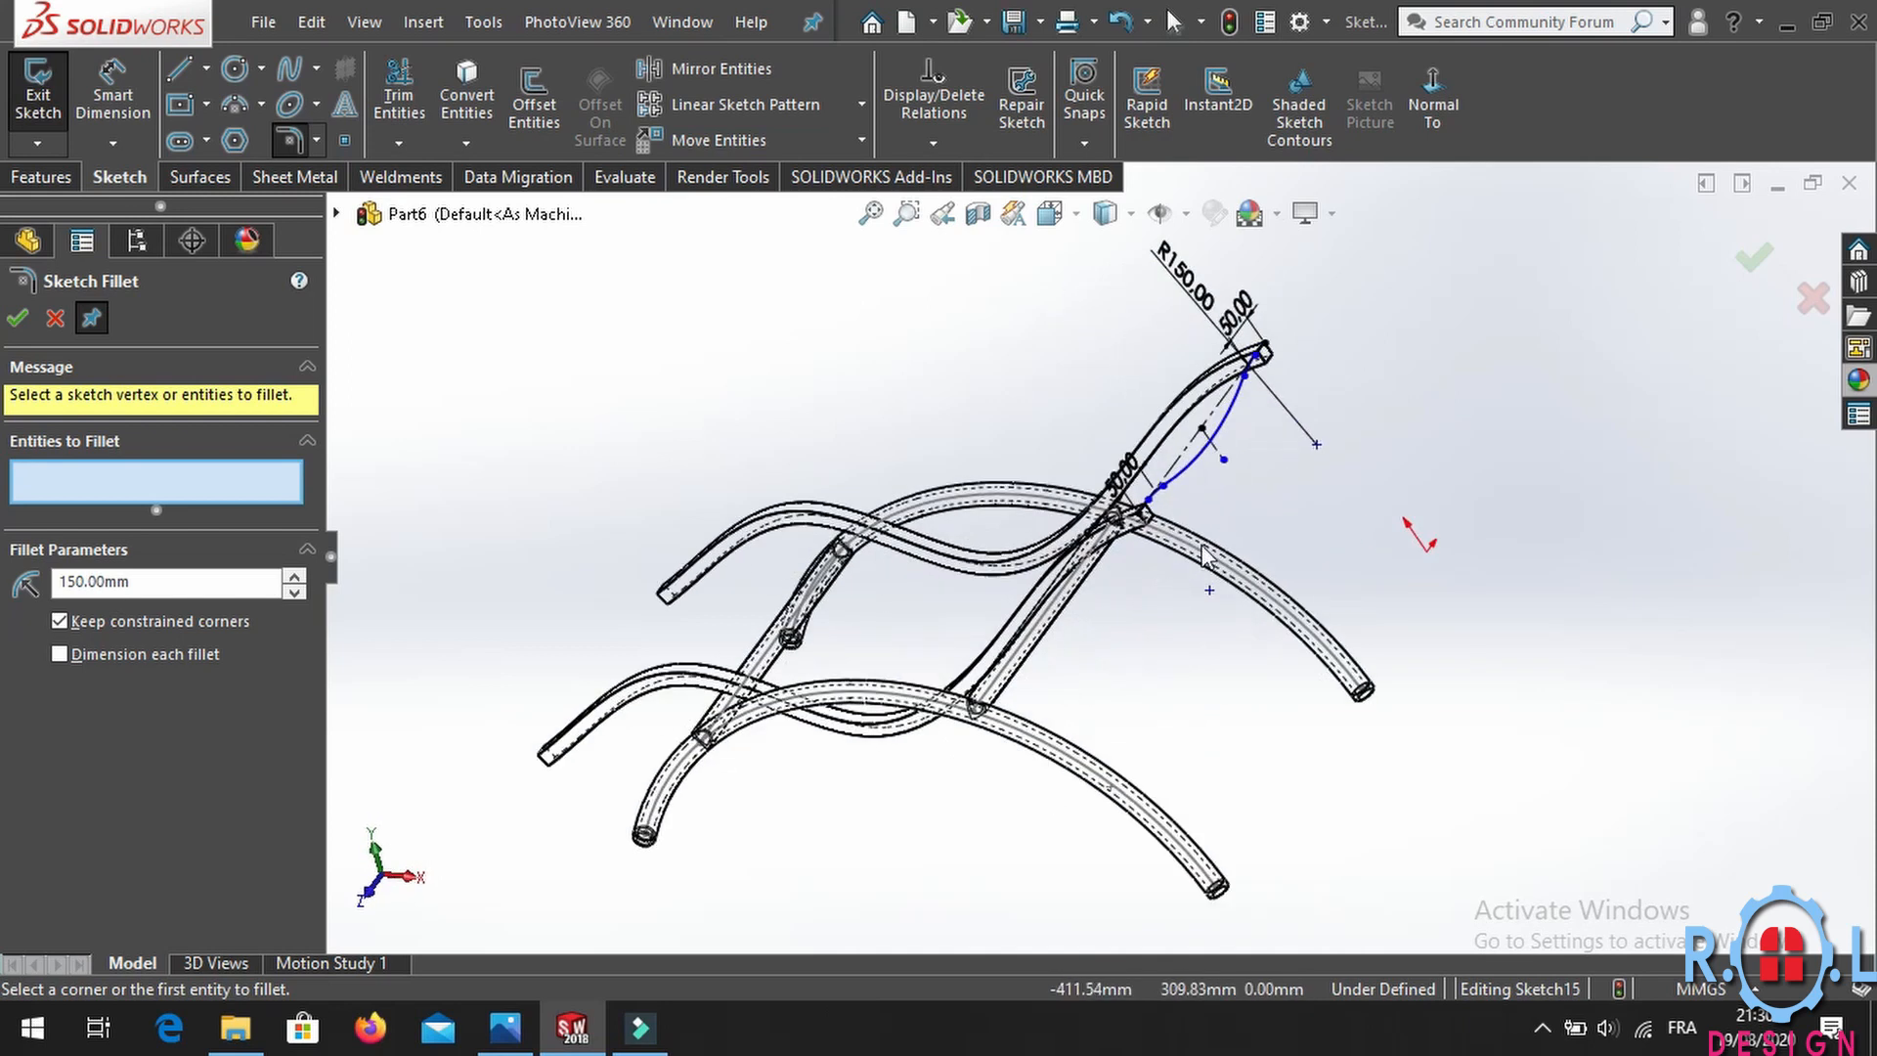
scroll(1229, 446, "down", 8)
scroll(1249, 481, "up", 7)
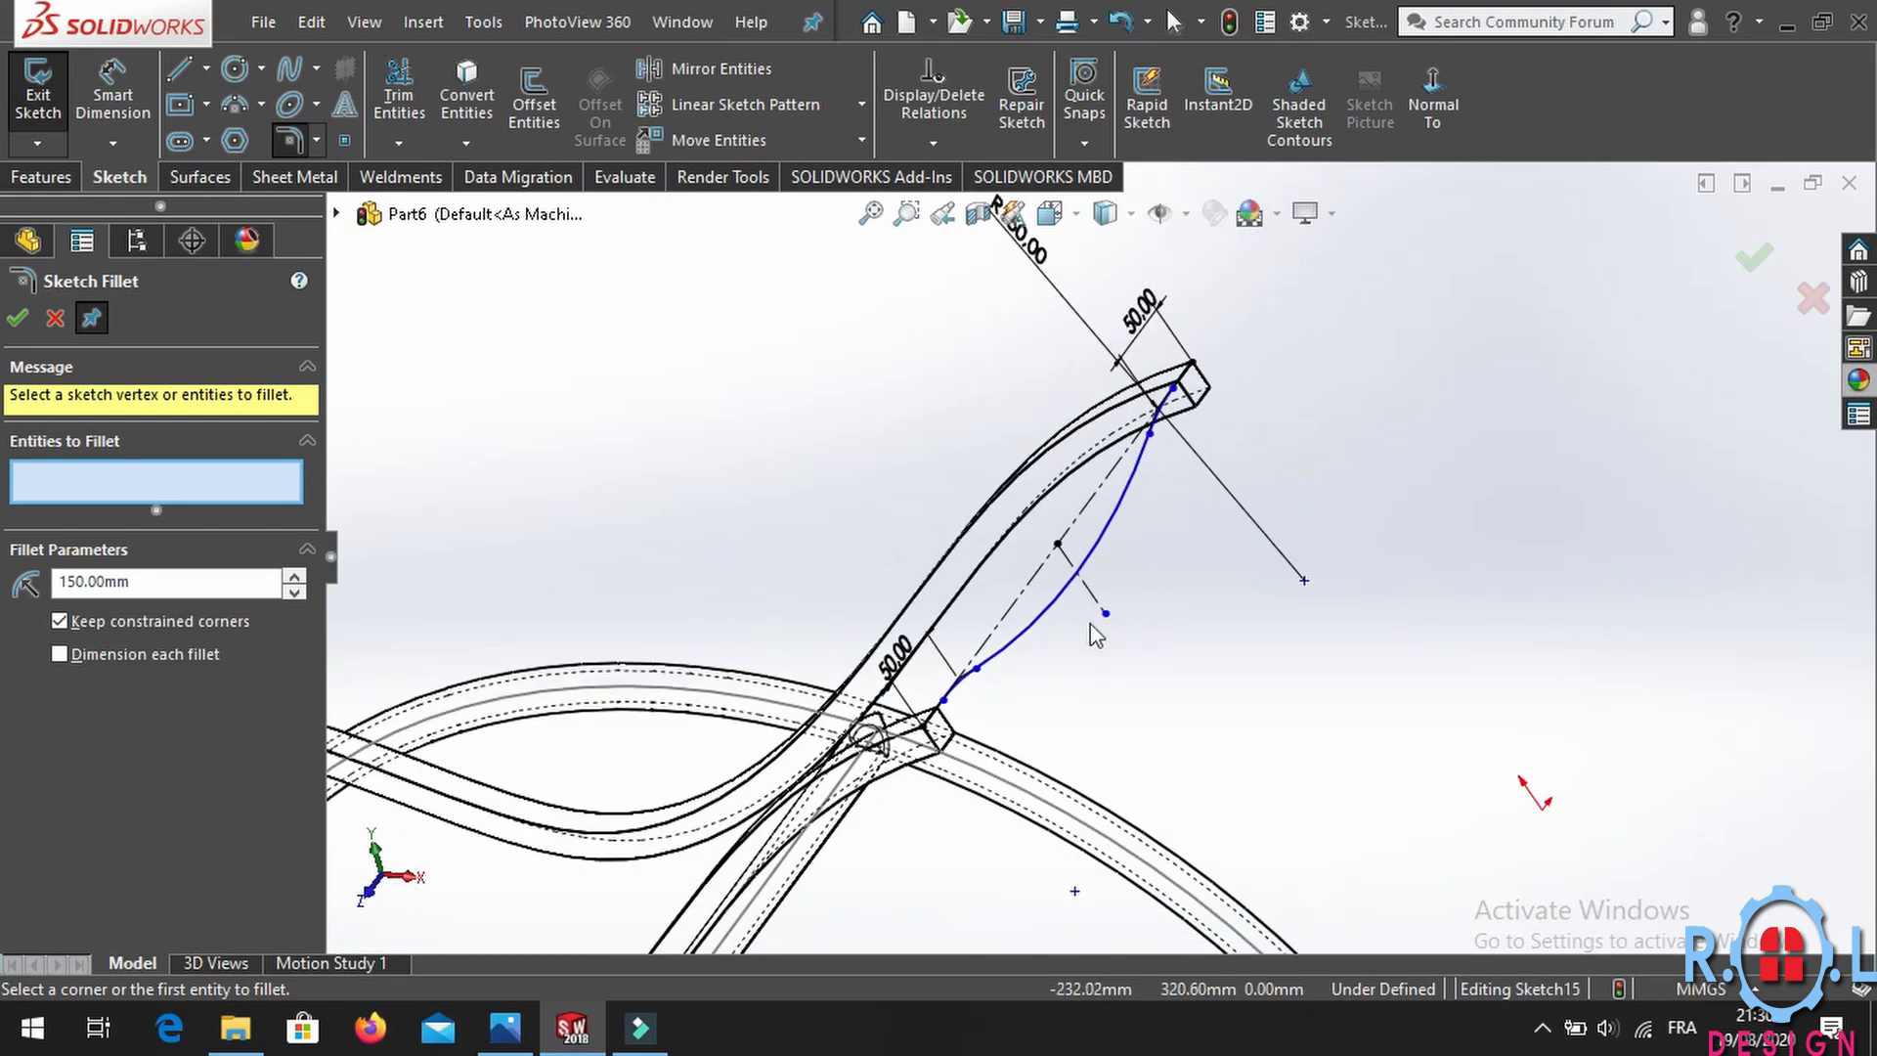
middle_click_drag(925, 577, 1077, 537)
scroll(1110, 603, "up", 3)
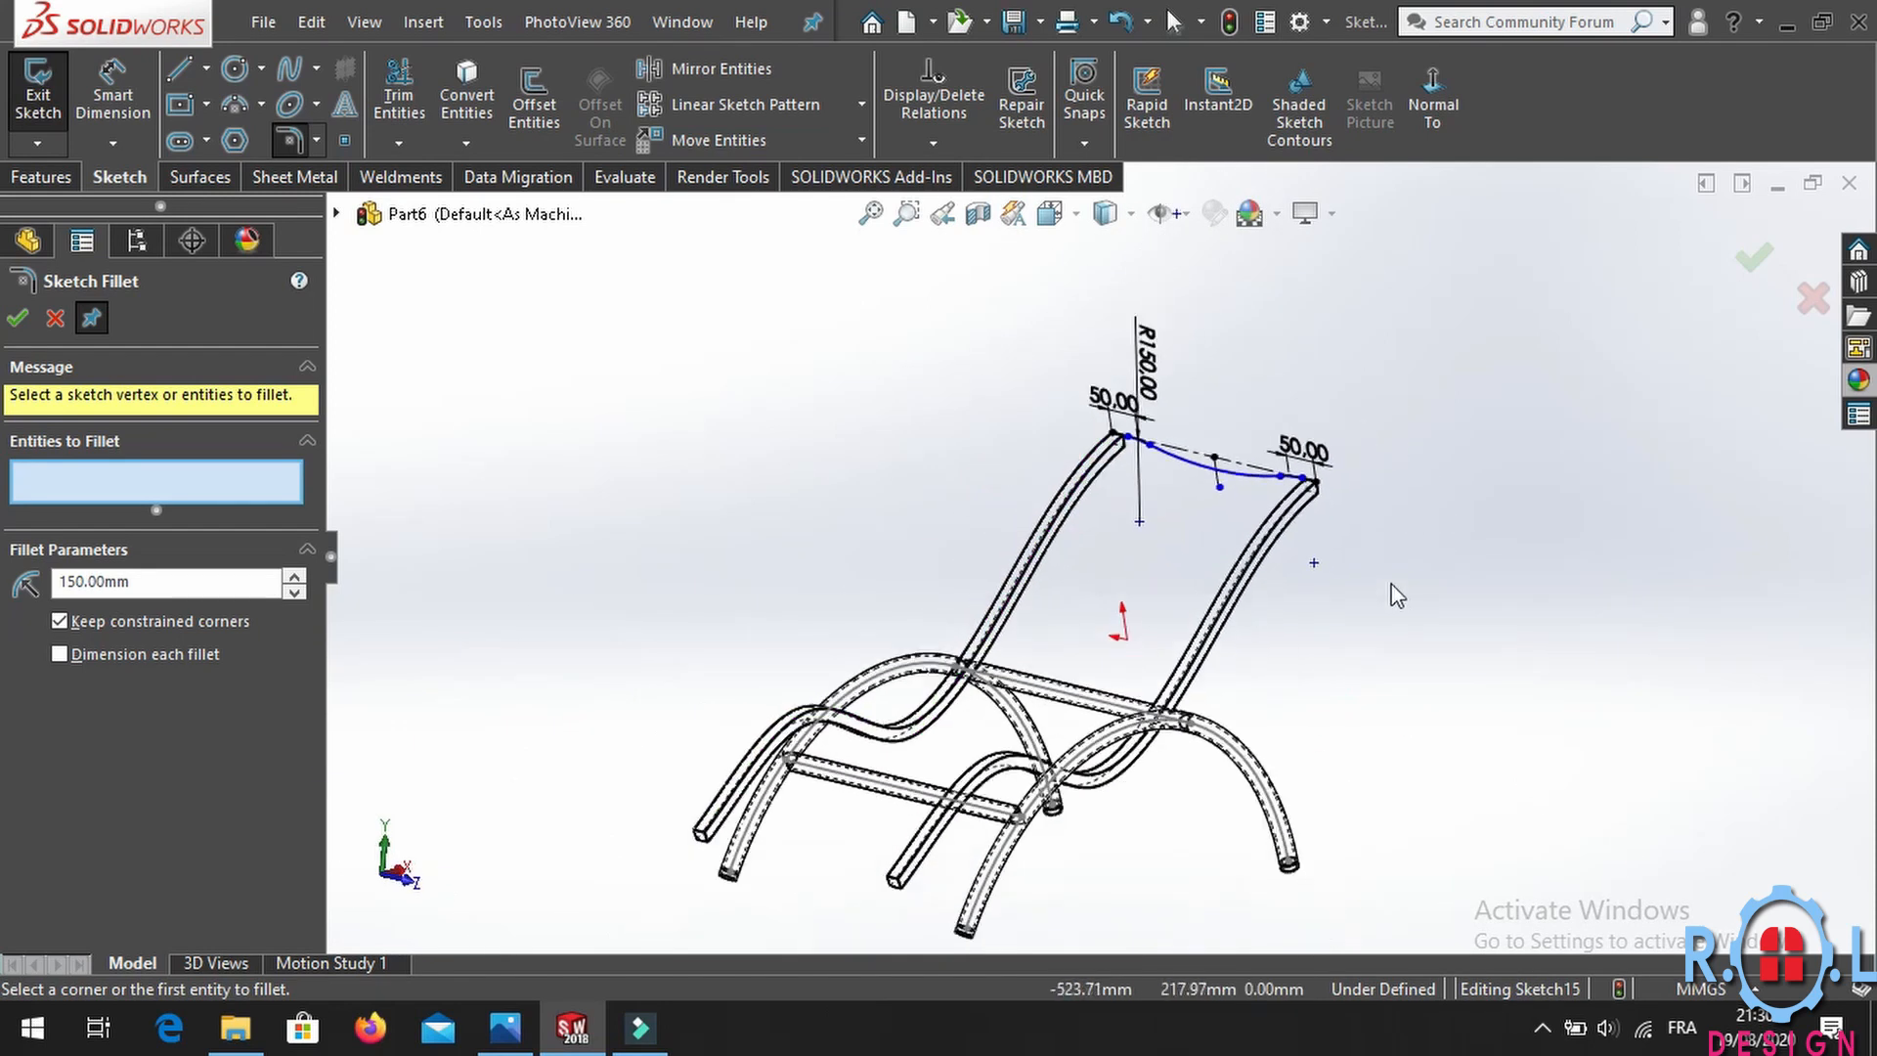
left_click(1750, 266)
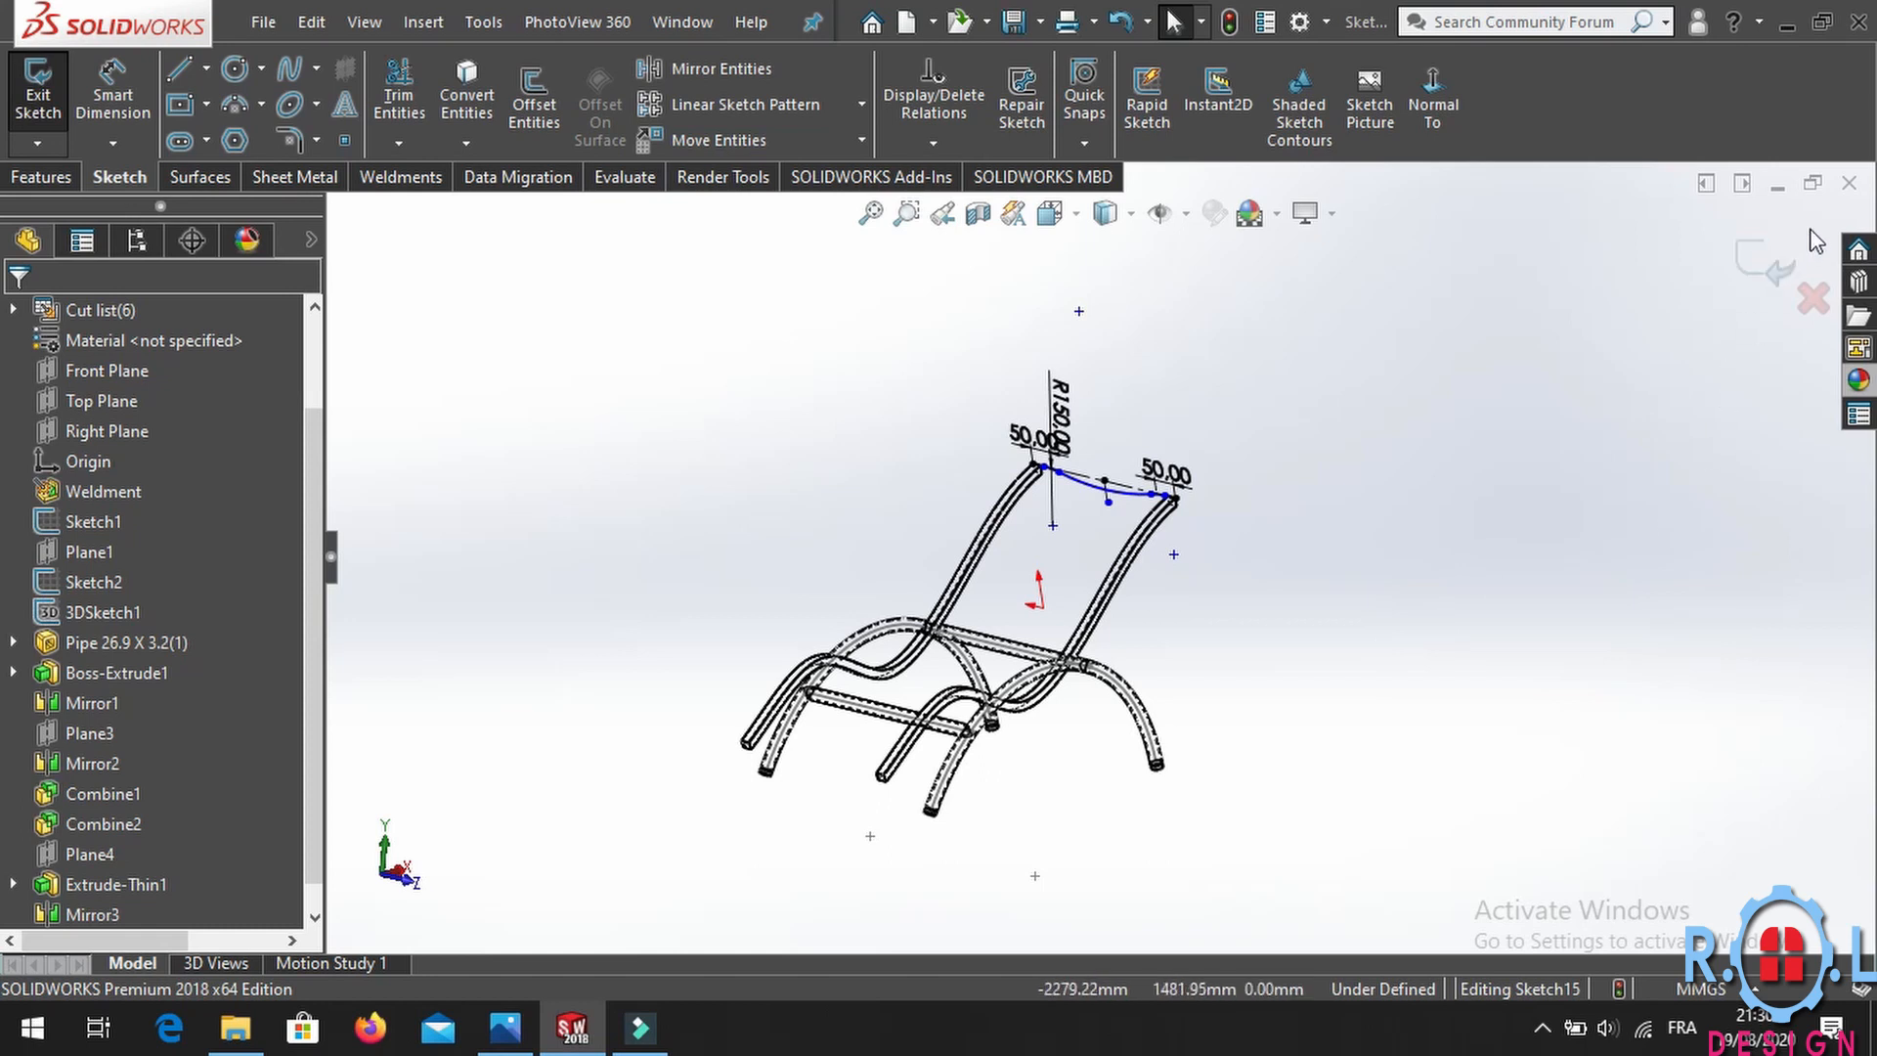
left_click(1763, 251)
Start a new sketch on the square end face at the foot end of the original seat rail, viewed normal to it.
scroll(894, 753, "down", 6)
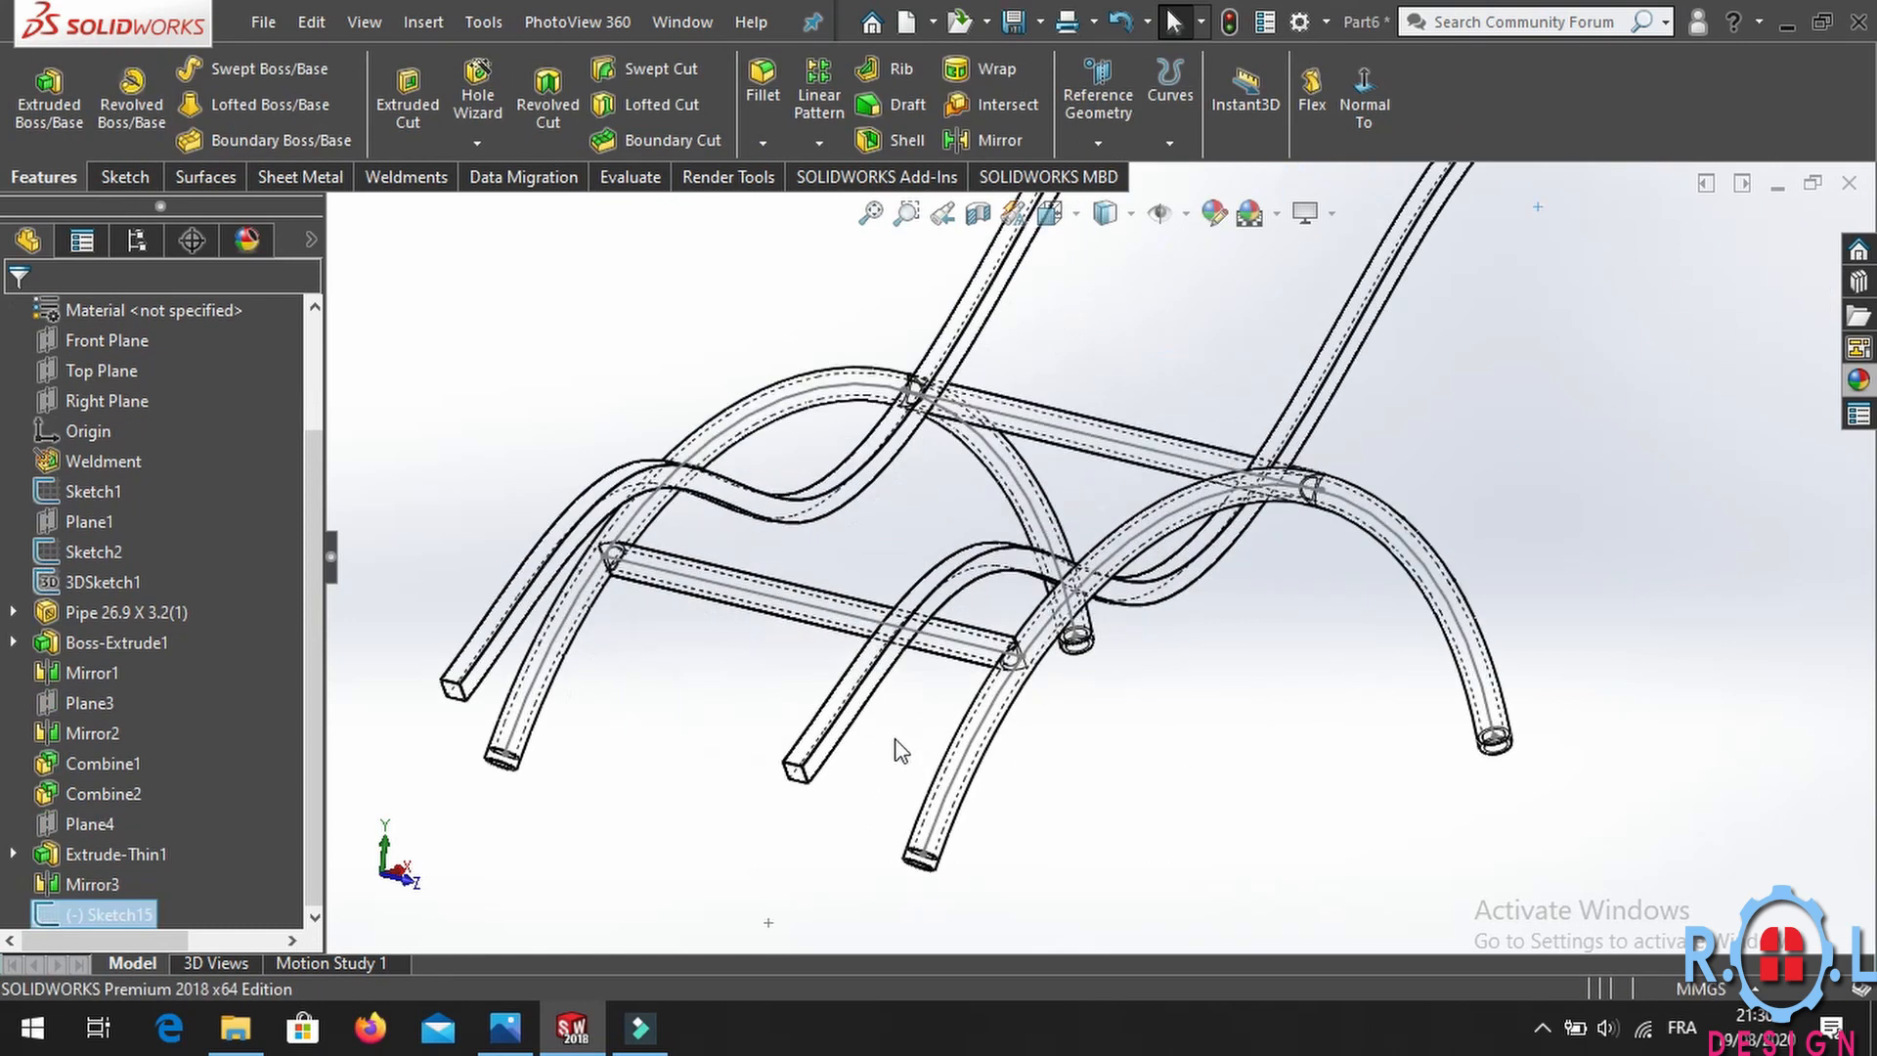
scroll(816, 753, "down", 3)
left_click(901, 663)
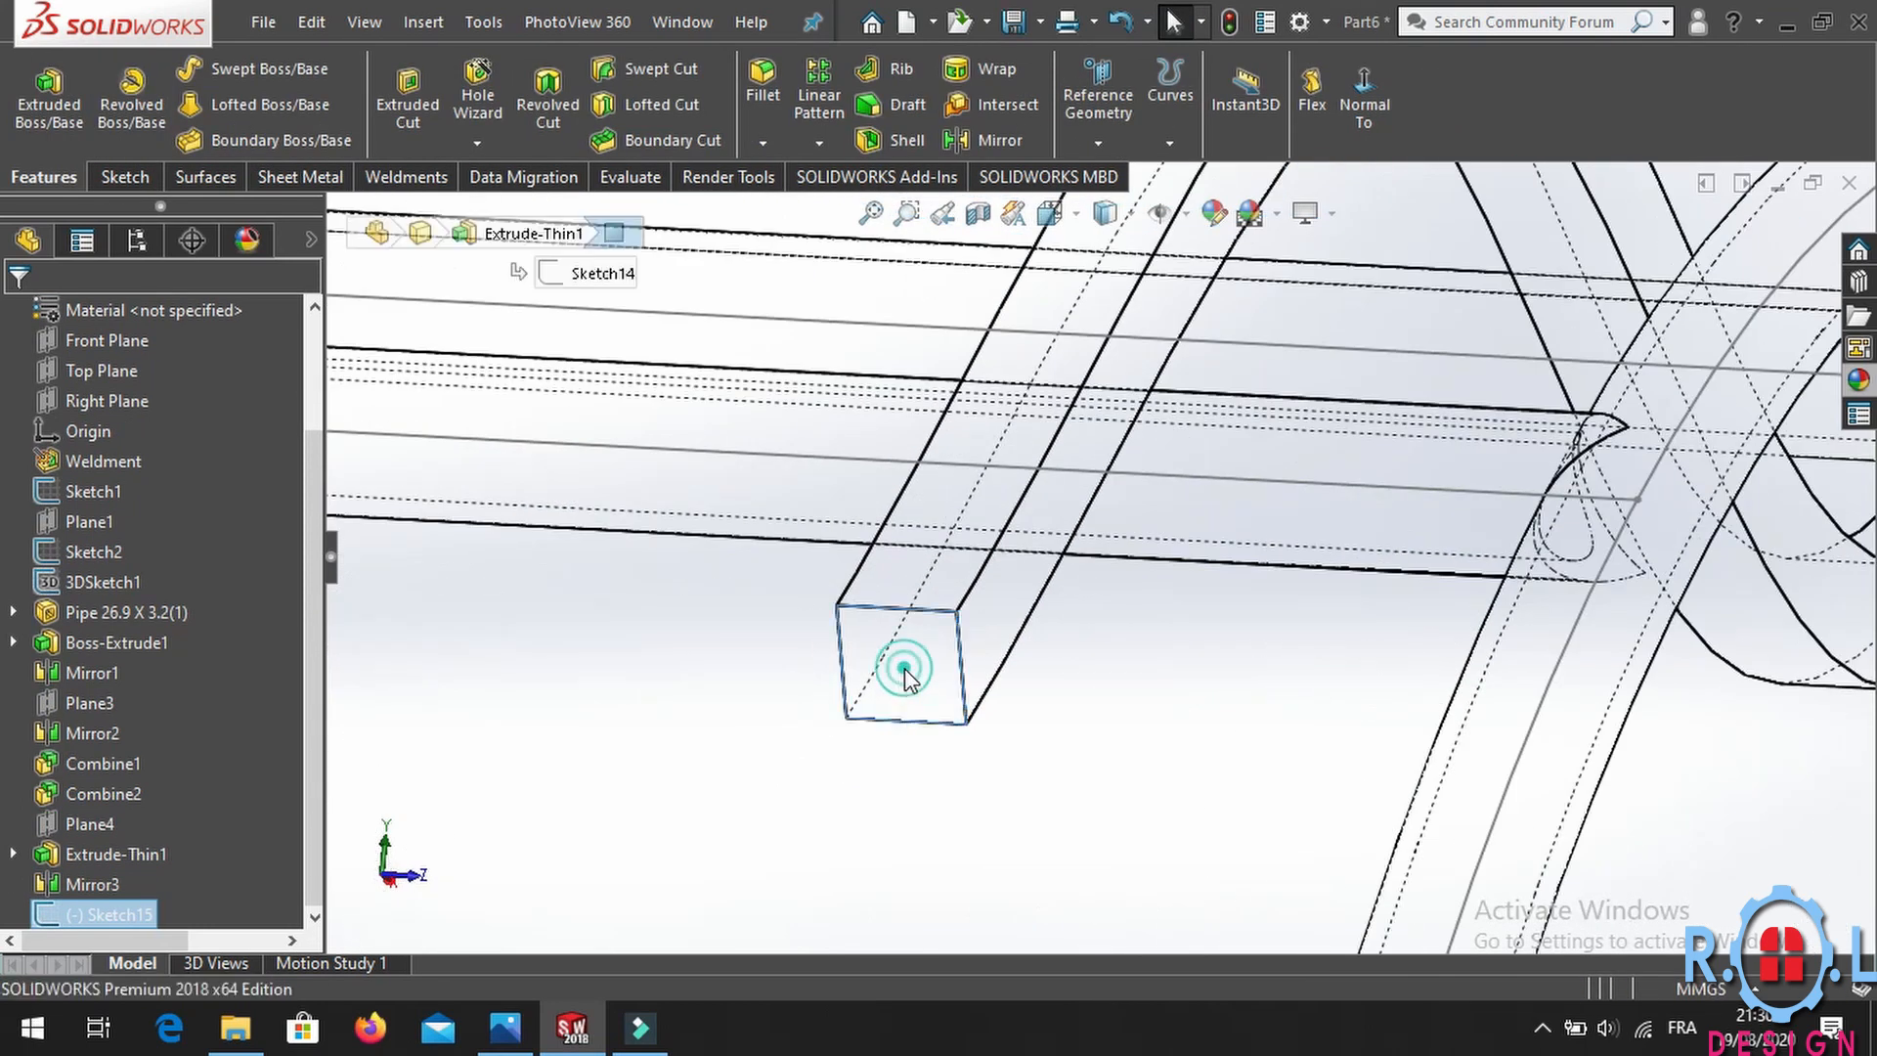
left_click(1150, 593)
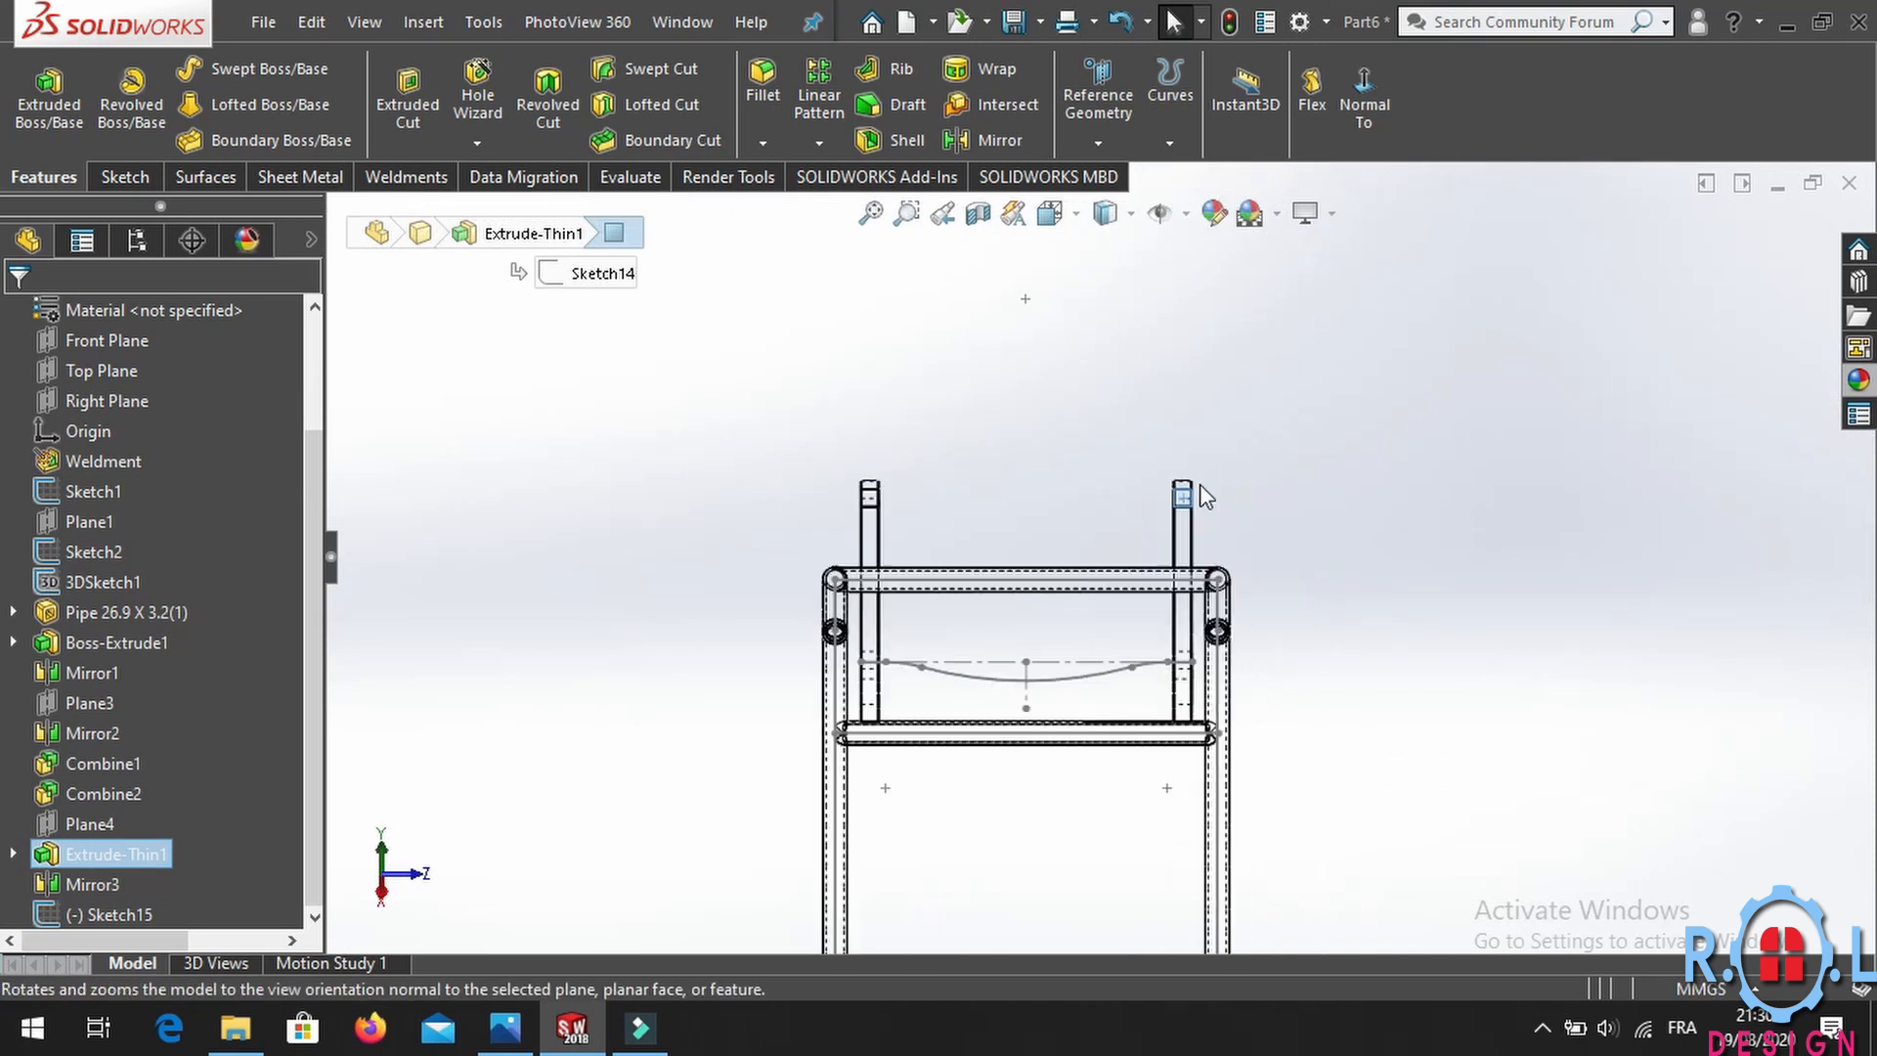
left_click(1150, 589)
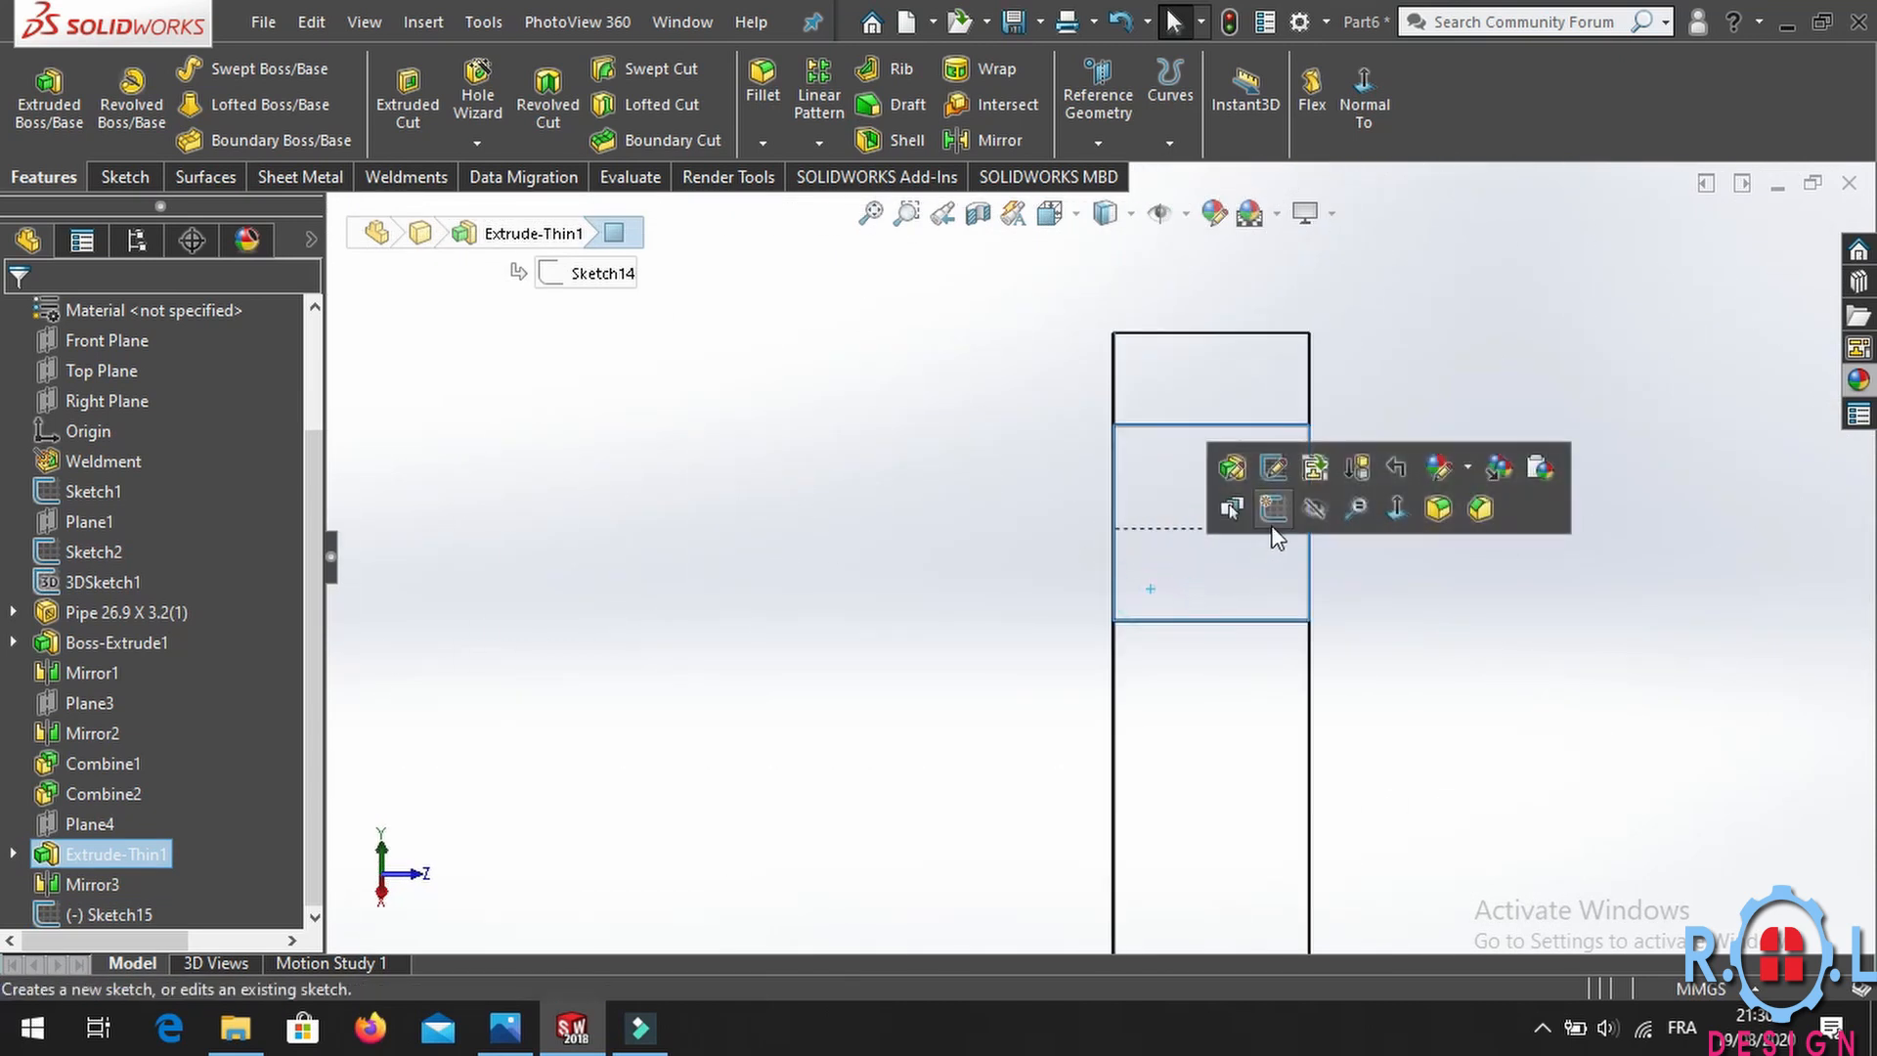
left_click(1271, 514)
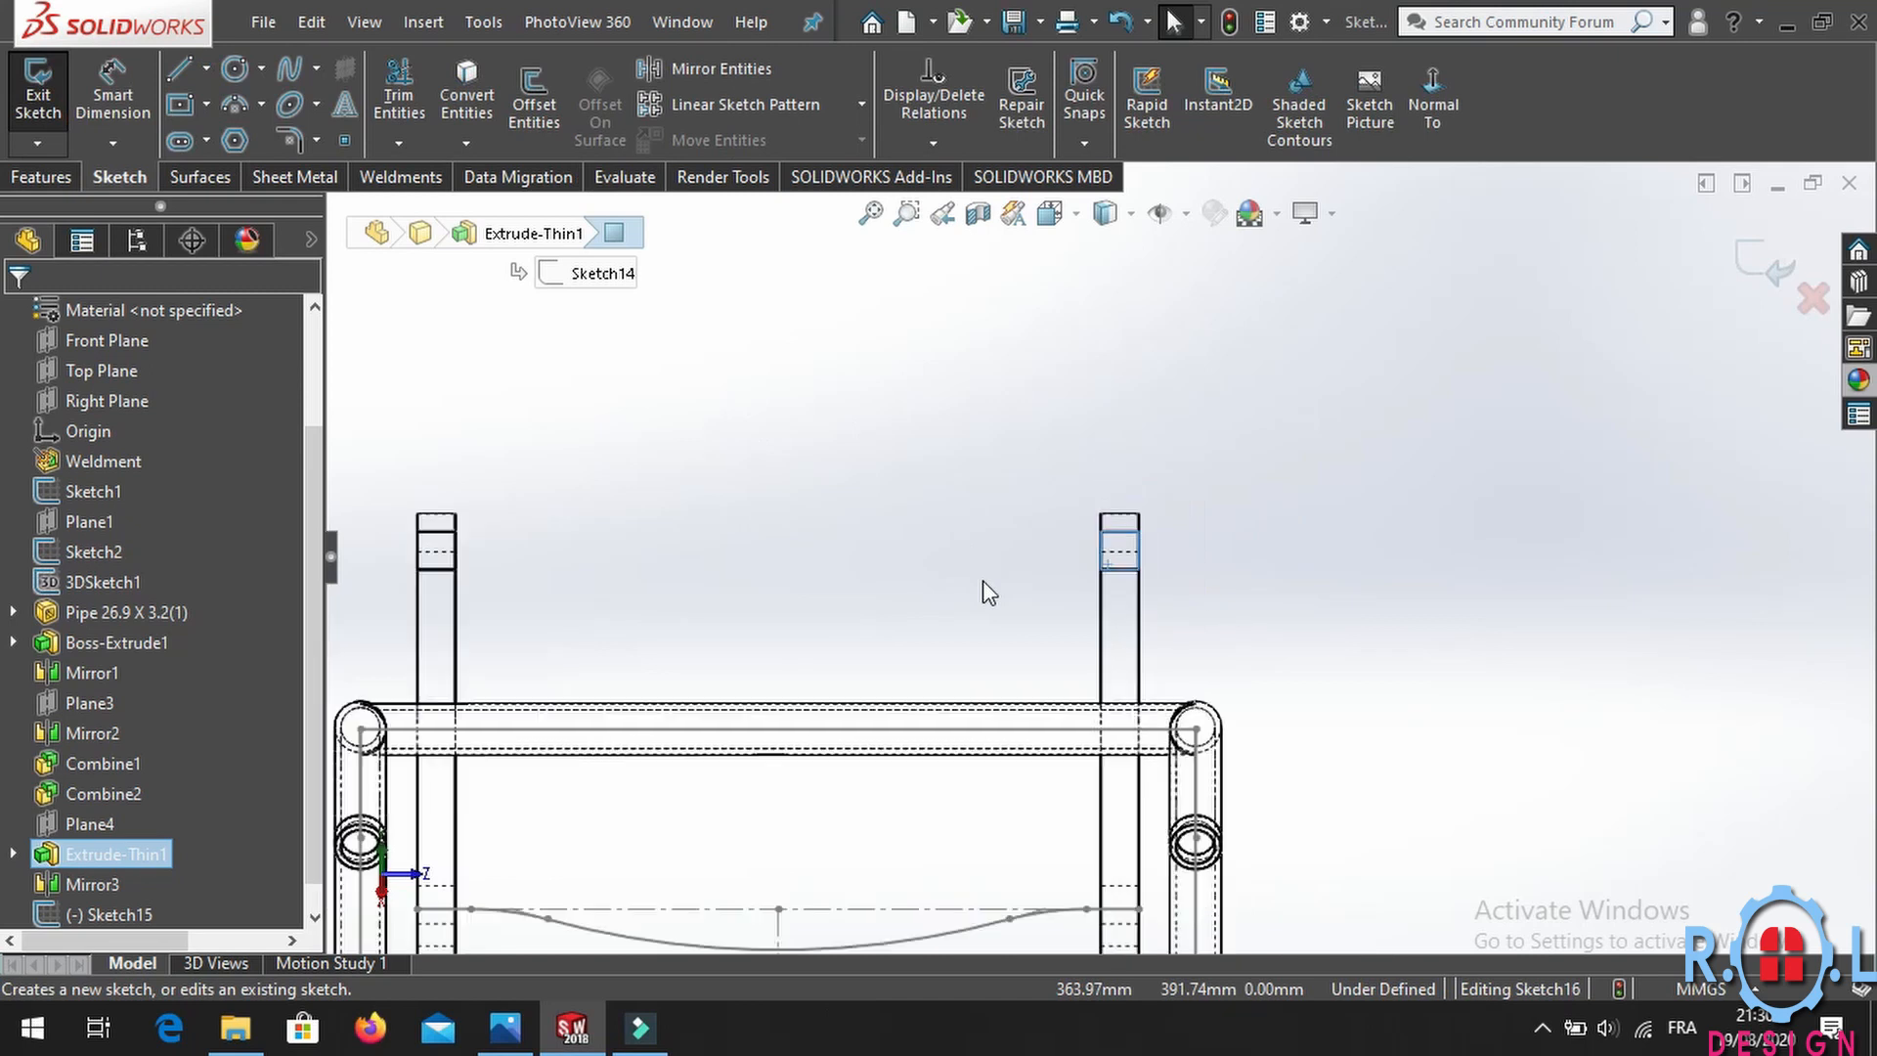
Sketch a horizontal line about 86 mm long inward from the upper outer corner of the mirrored rail's end face.
scroll(983, 579, "up", 2)
scroll(983, 579, "down", 2)
scroll(1077, 584, "up", 2)
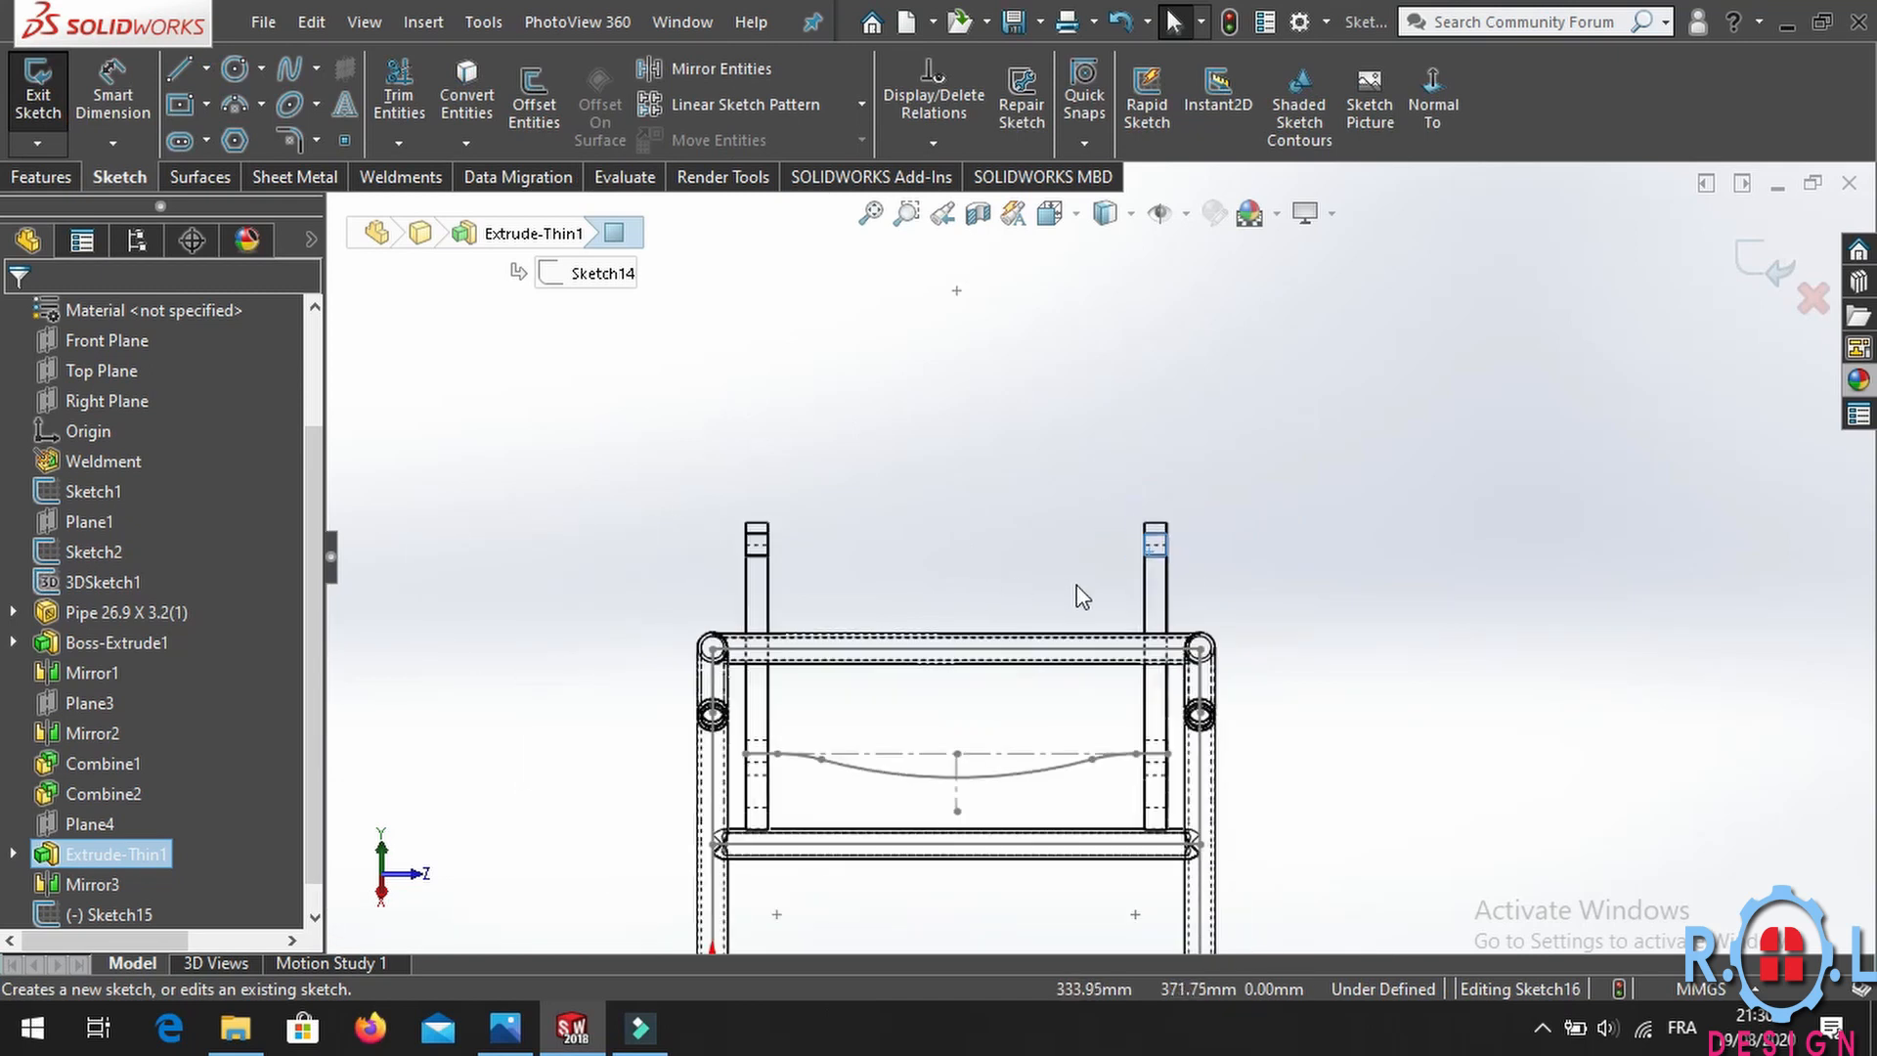
scroll(1077, 585, "down", 2)
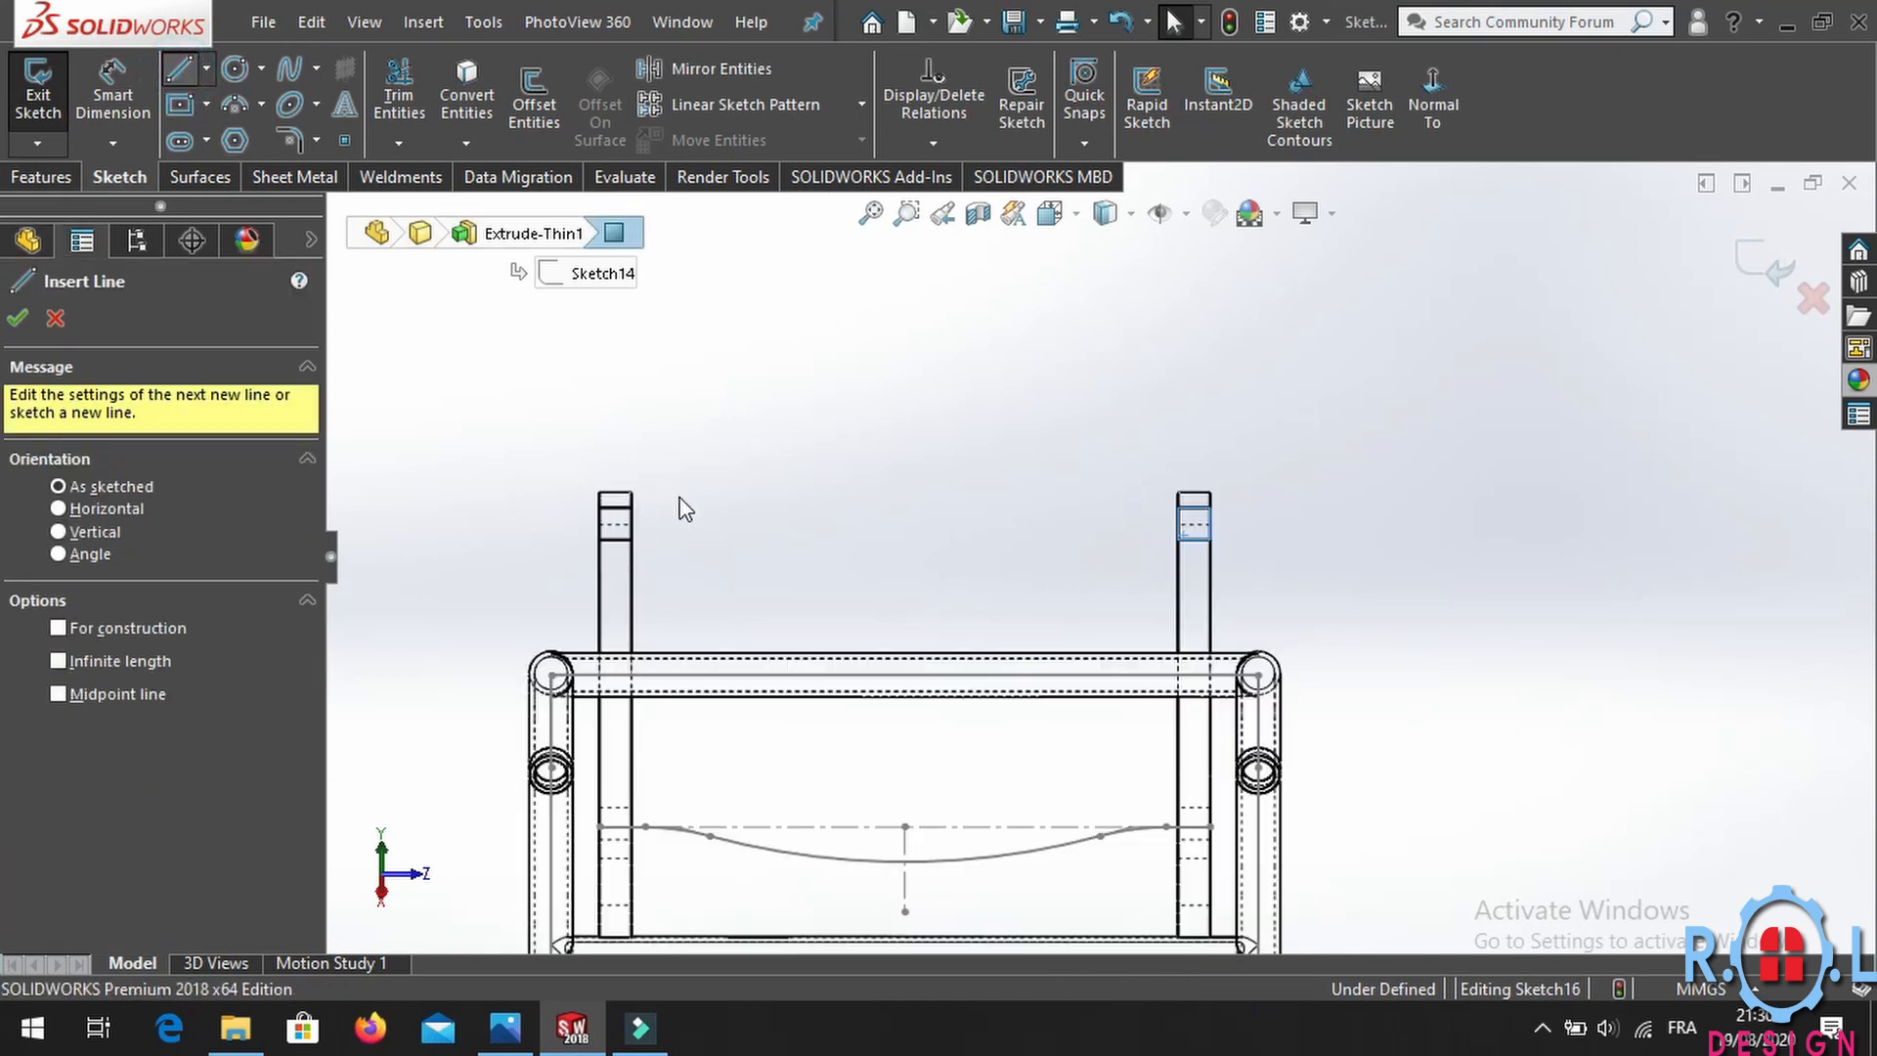
scroll(576, 492, "down", 6)
left_click(657, 541)
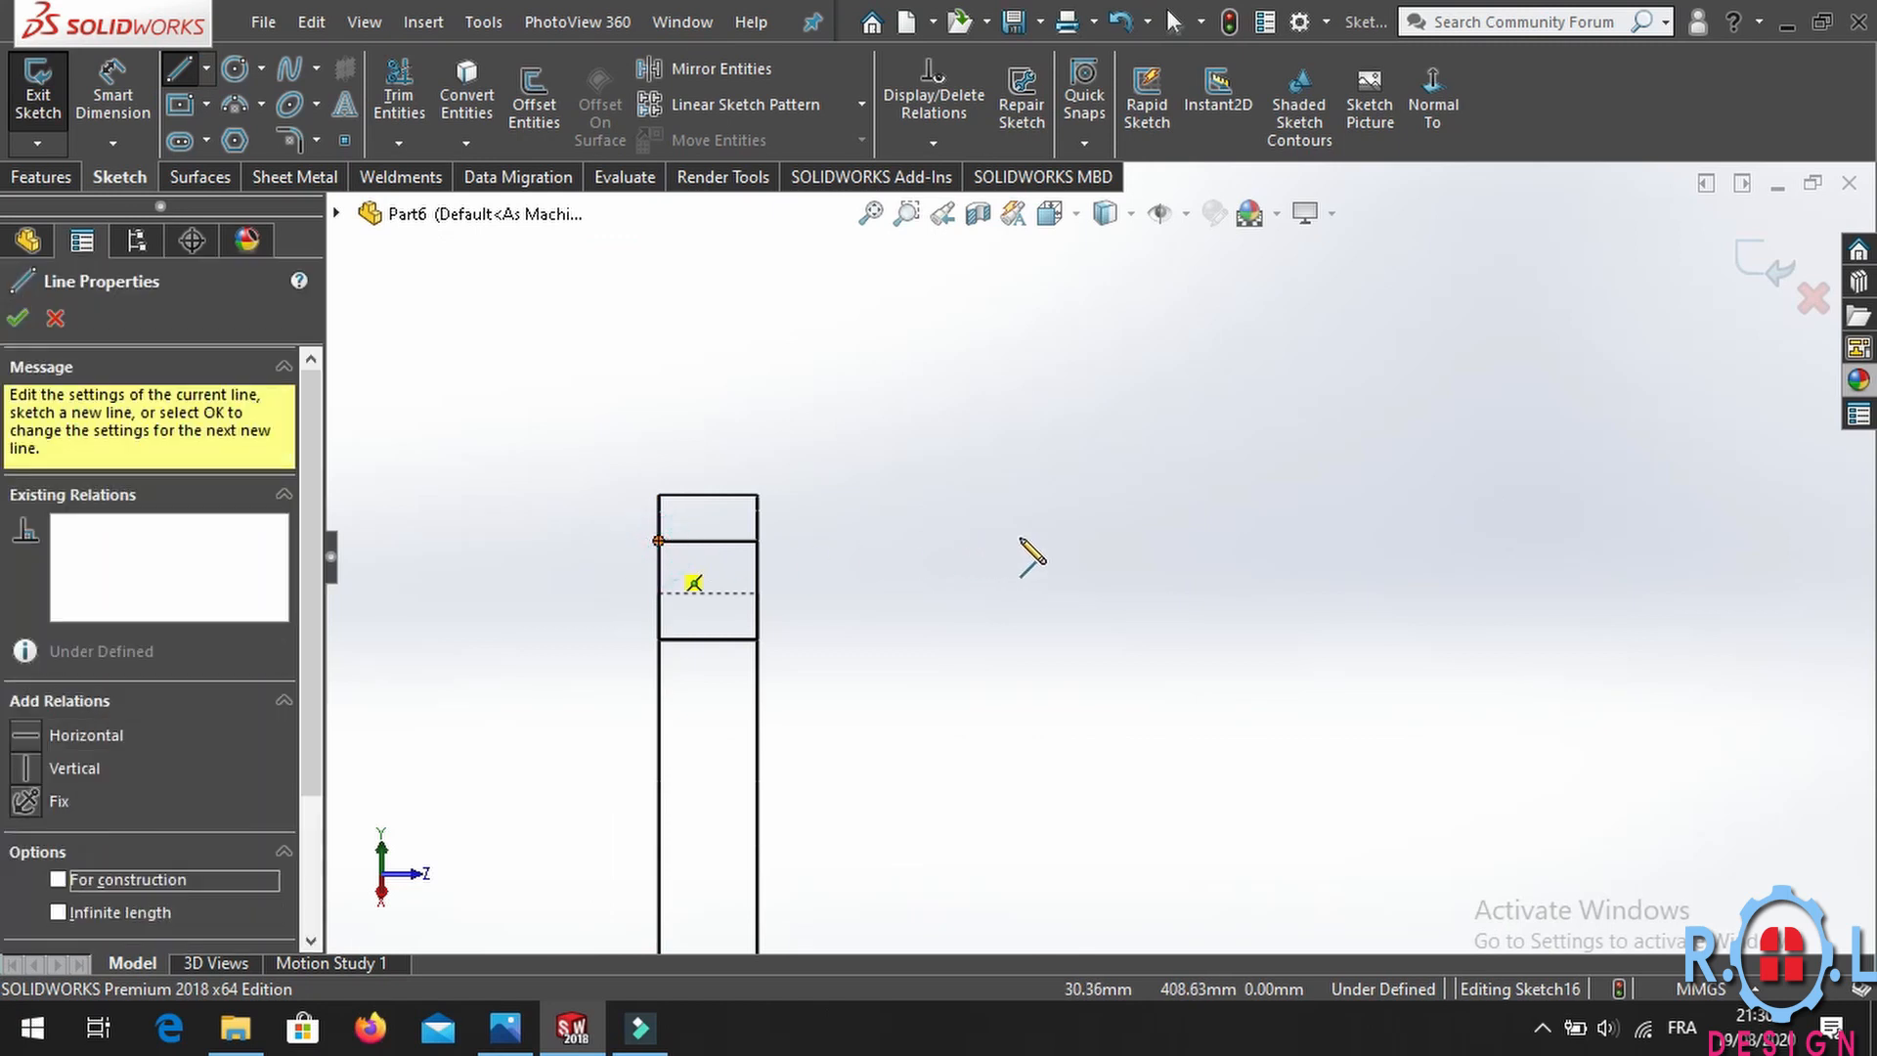
left_click(1081, 540)
Sketch a horizontal centerline between the lower inner corners of both rail end faces, plus a vertical centerline upward from its midpoint.
left_click(206, 68)
left_click(220, 138)
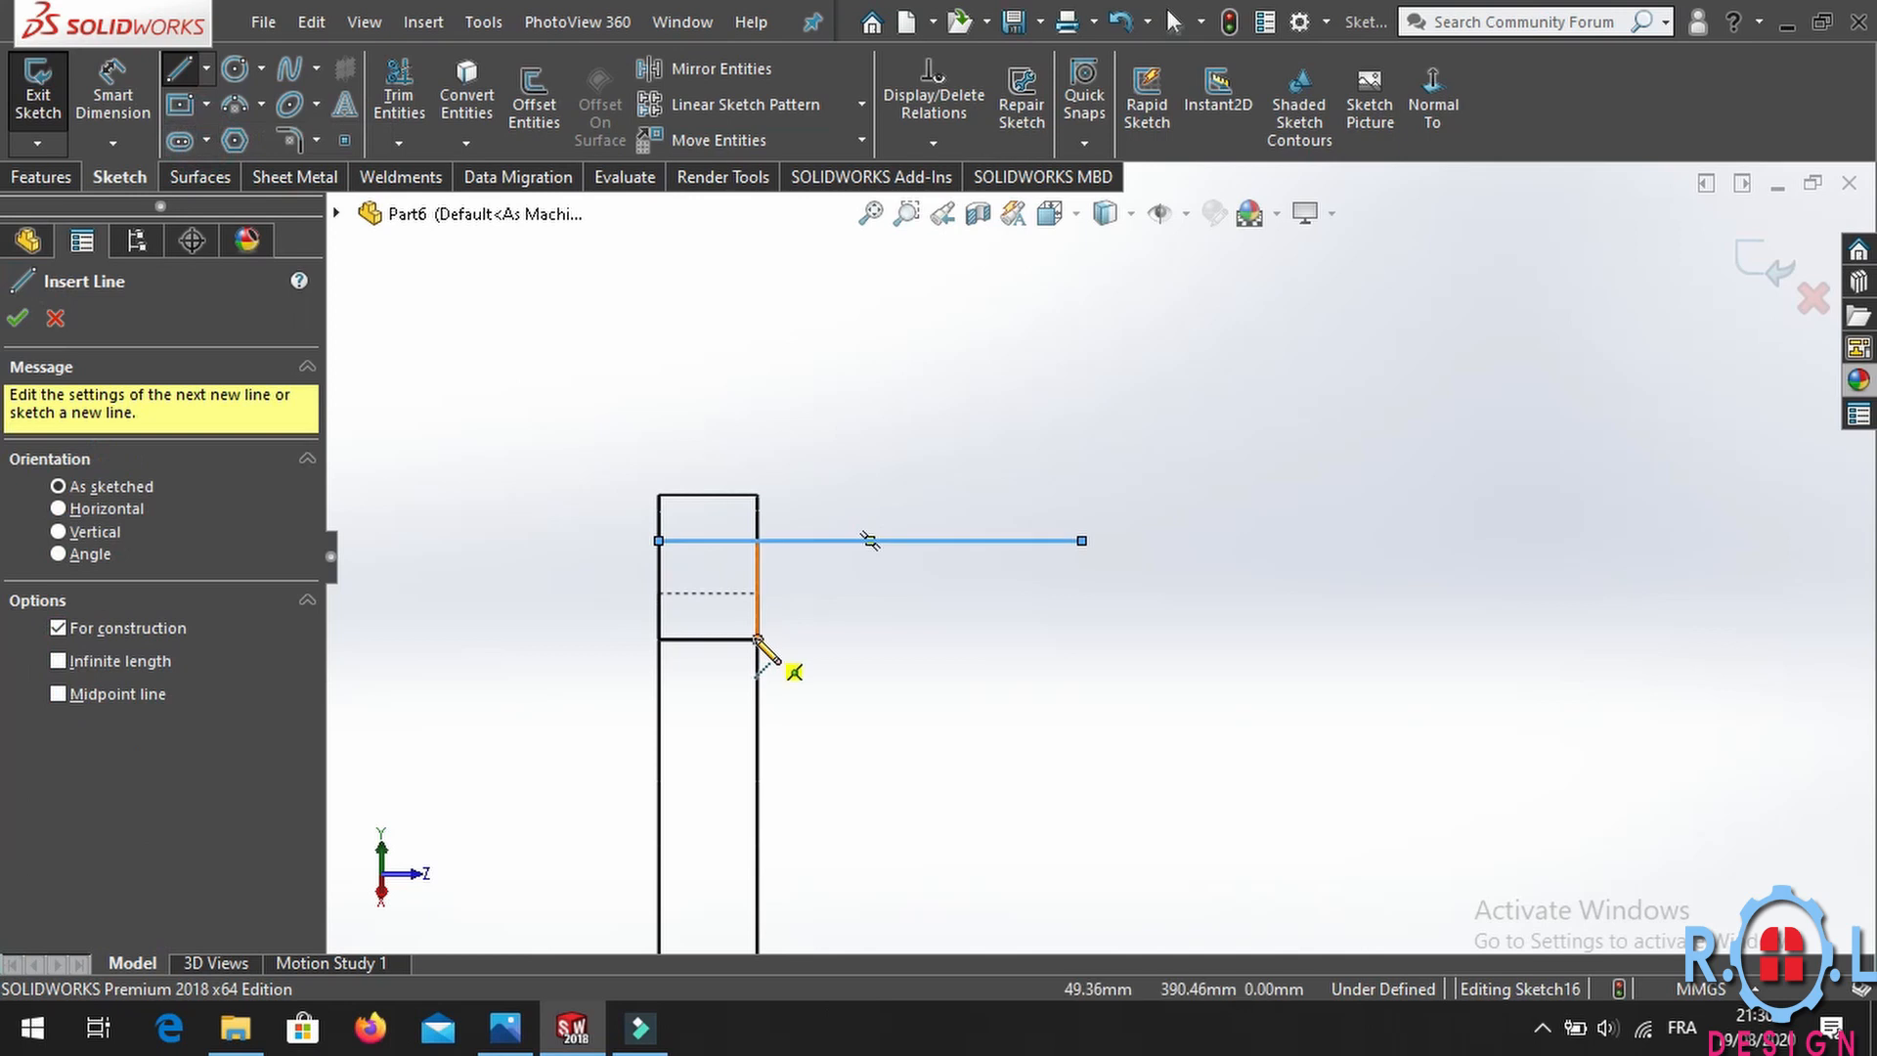
left_click(758, 639)
scroll(1447, 635, "up", 4)
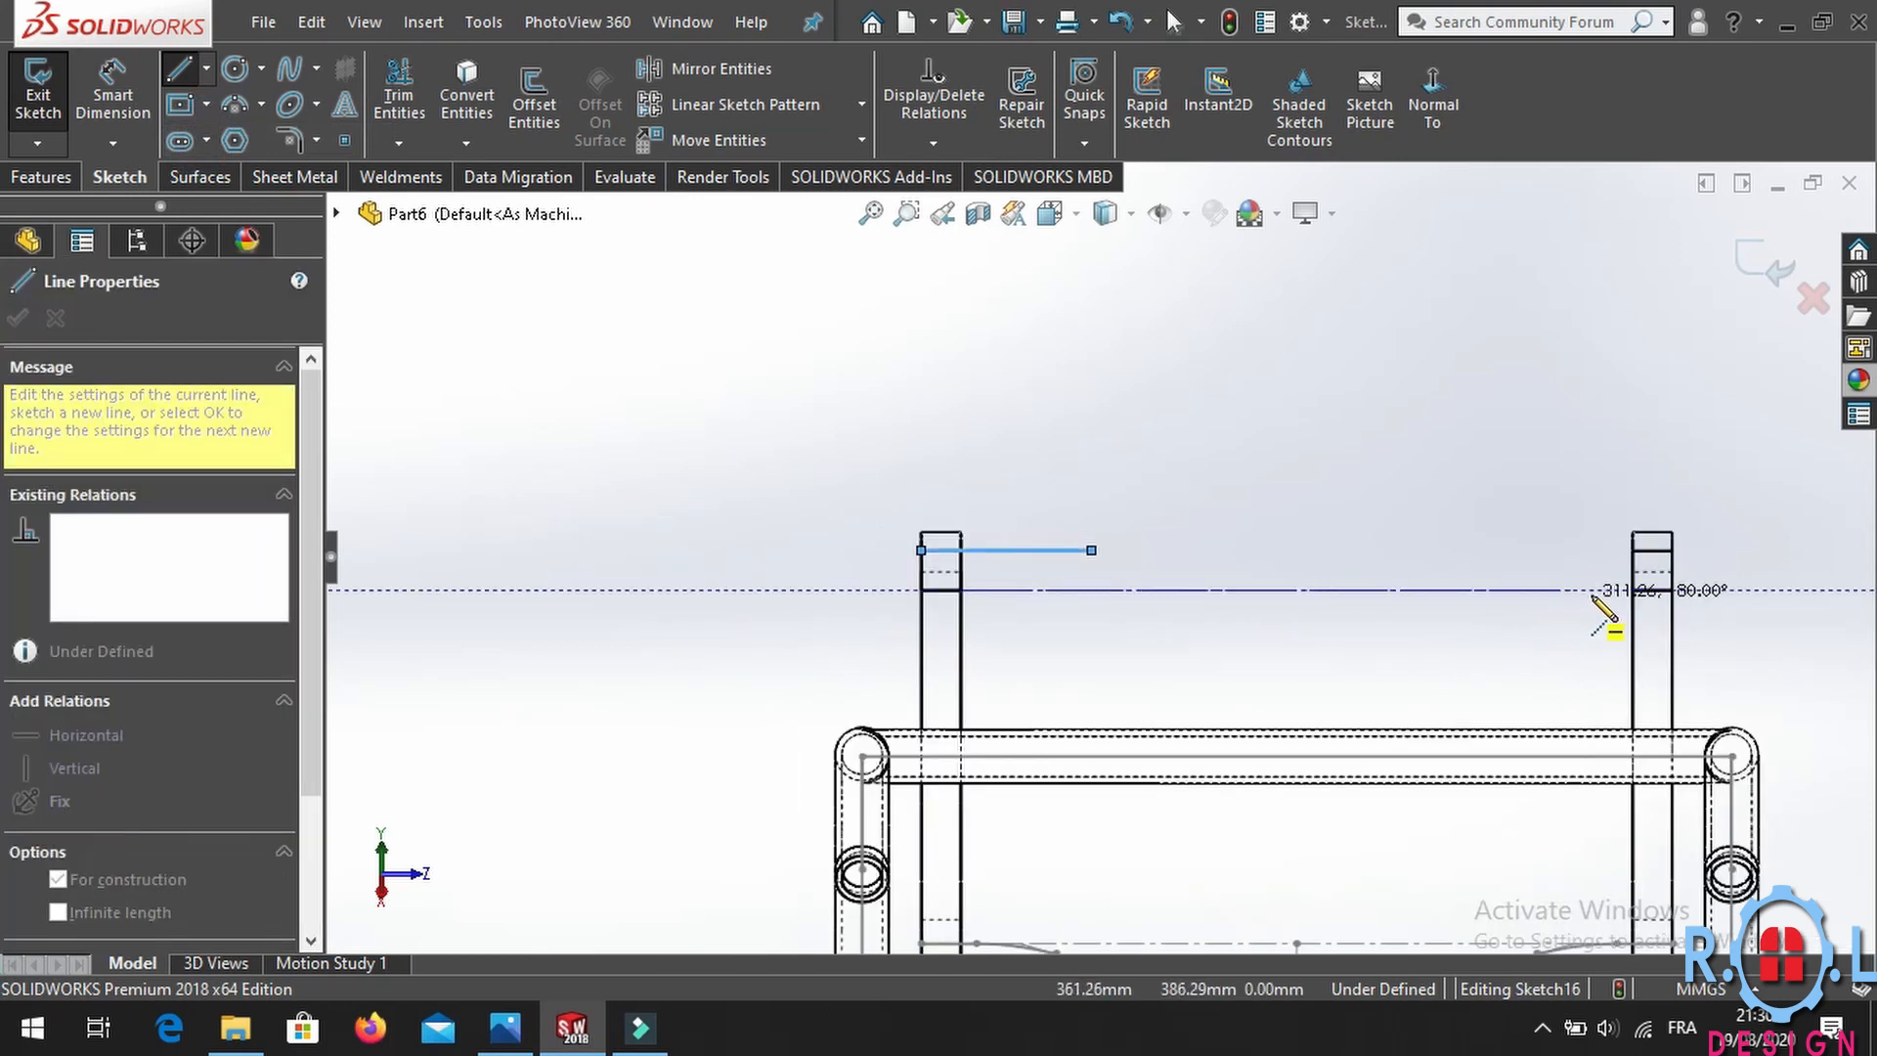
left_click(1633, 590)
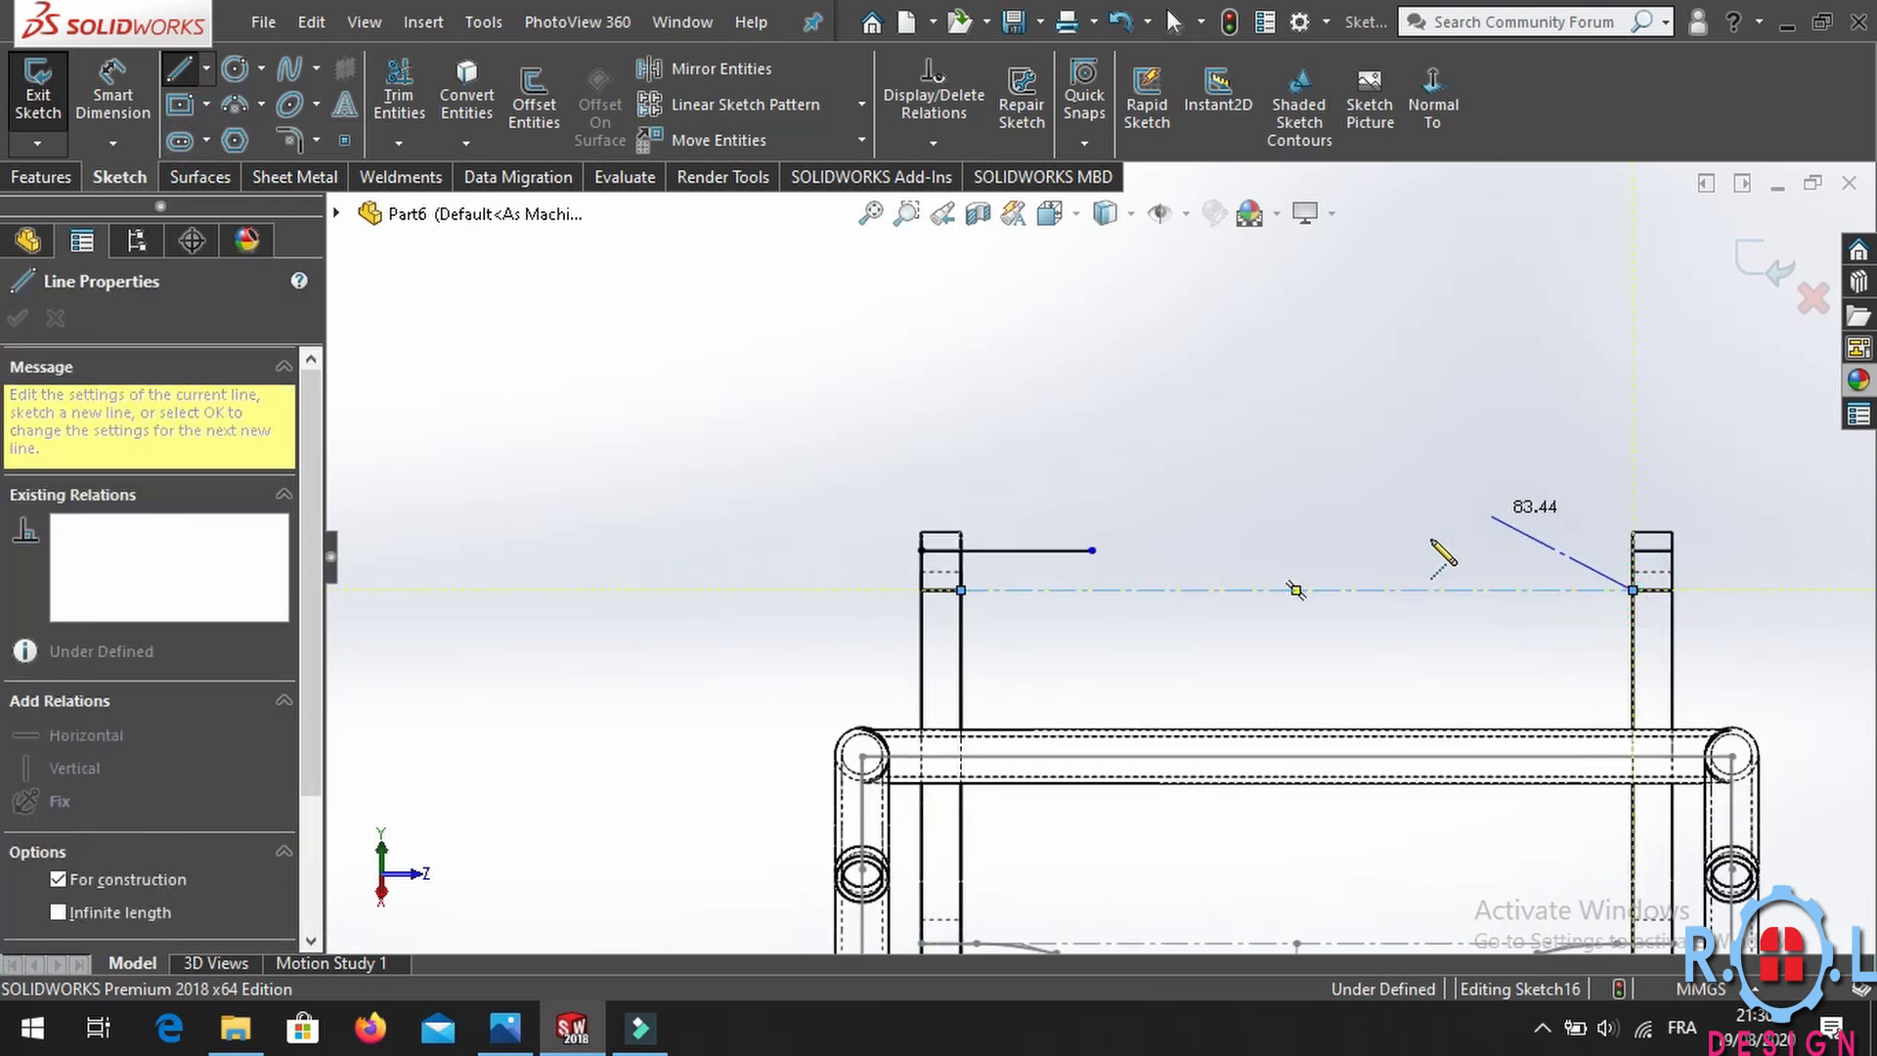
left_click(1296, 590)
left_click(1296, 443)
Dimension the short horizontal line at the mirrored rail's end to 50 mm.
left_click(113, 93)
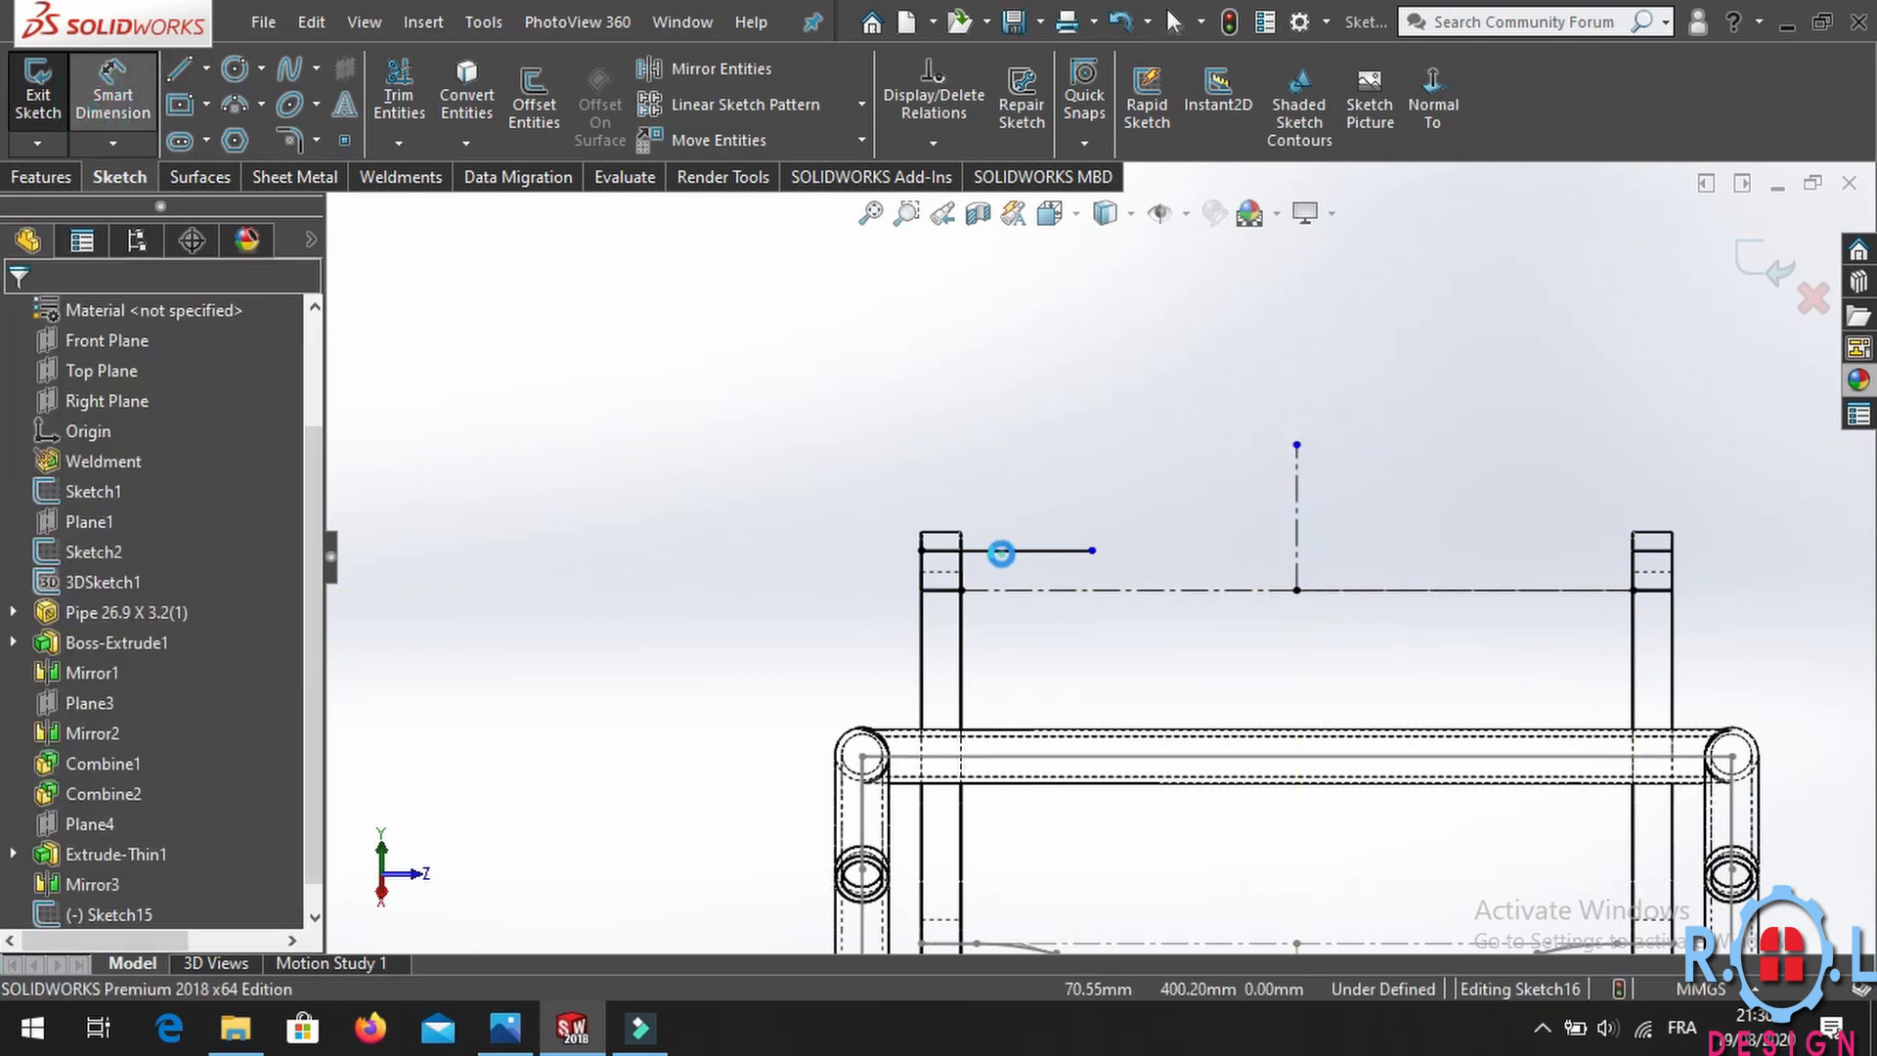
left_click(1007, 550)
left_click(1017, 524)
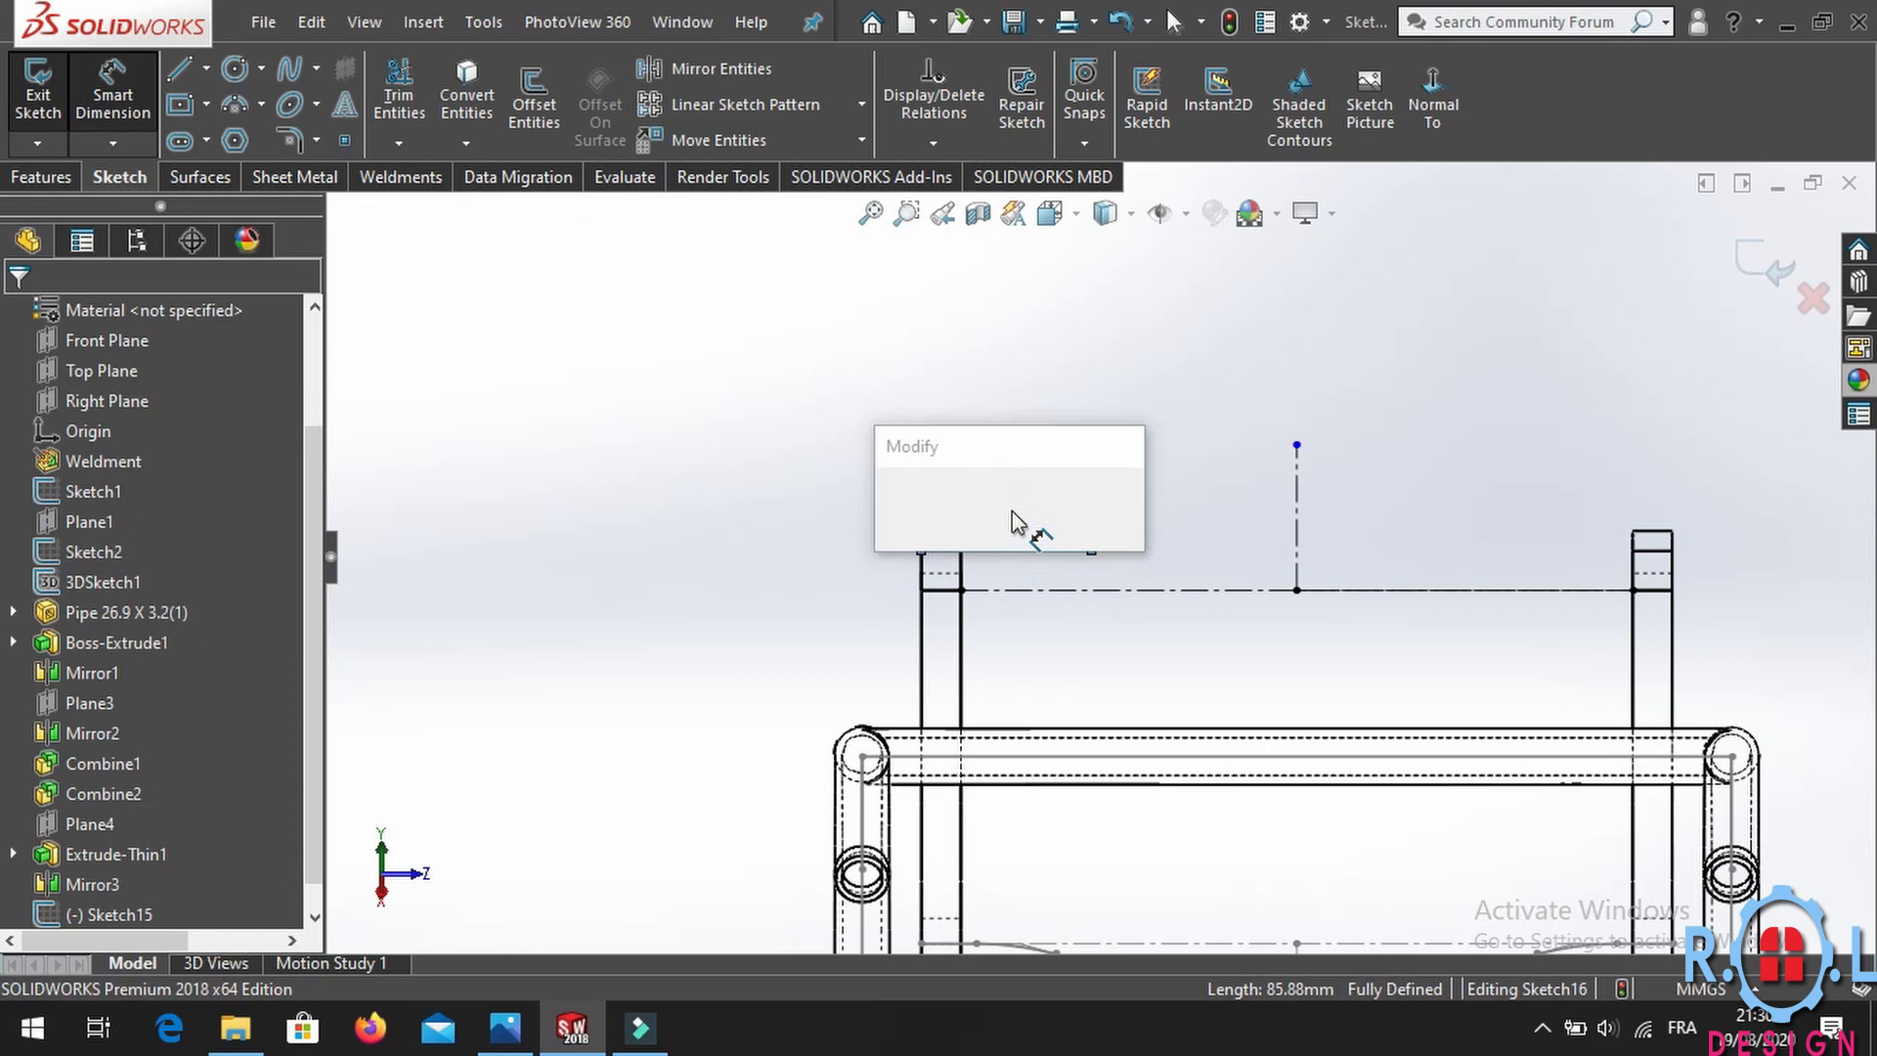
type("50")
key("Return")
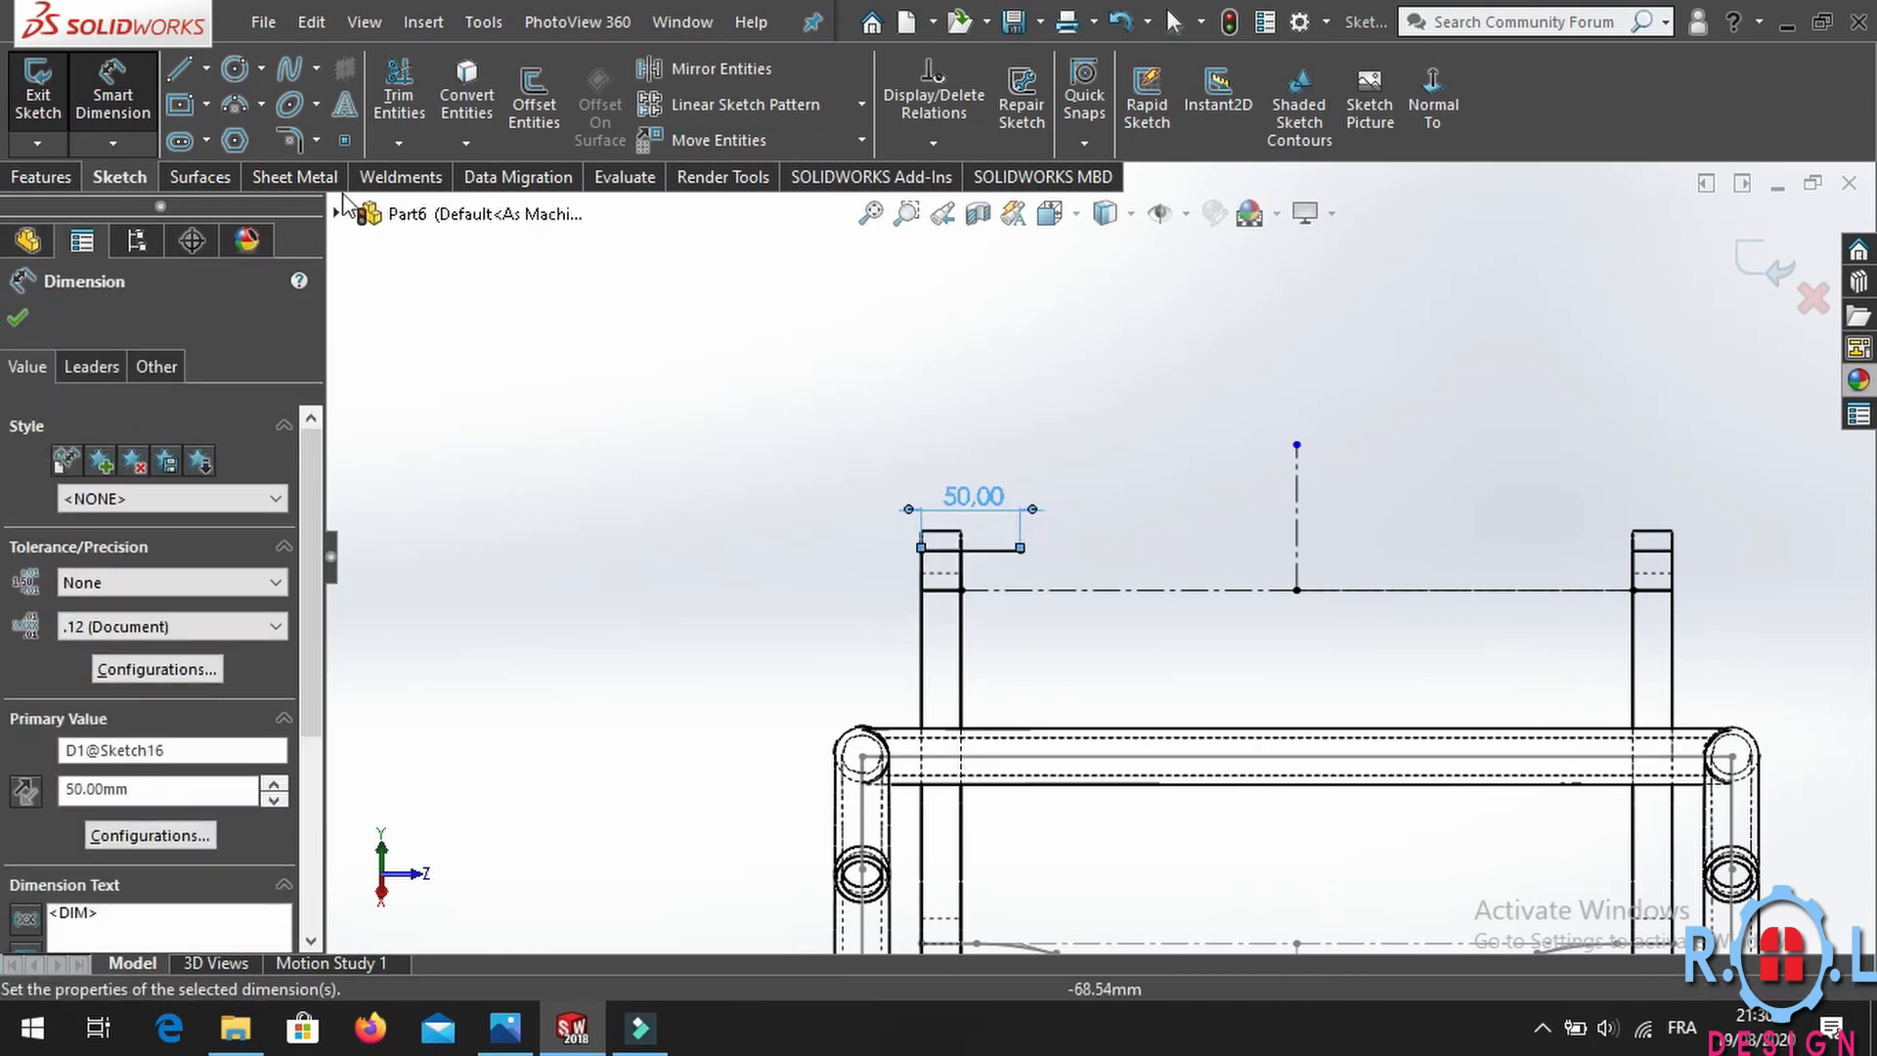
Mirror the 50 mm line about the vertical centerline onto the opposite rail, keeping the original.
left_click(704, 69)
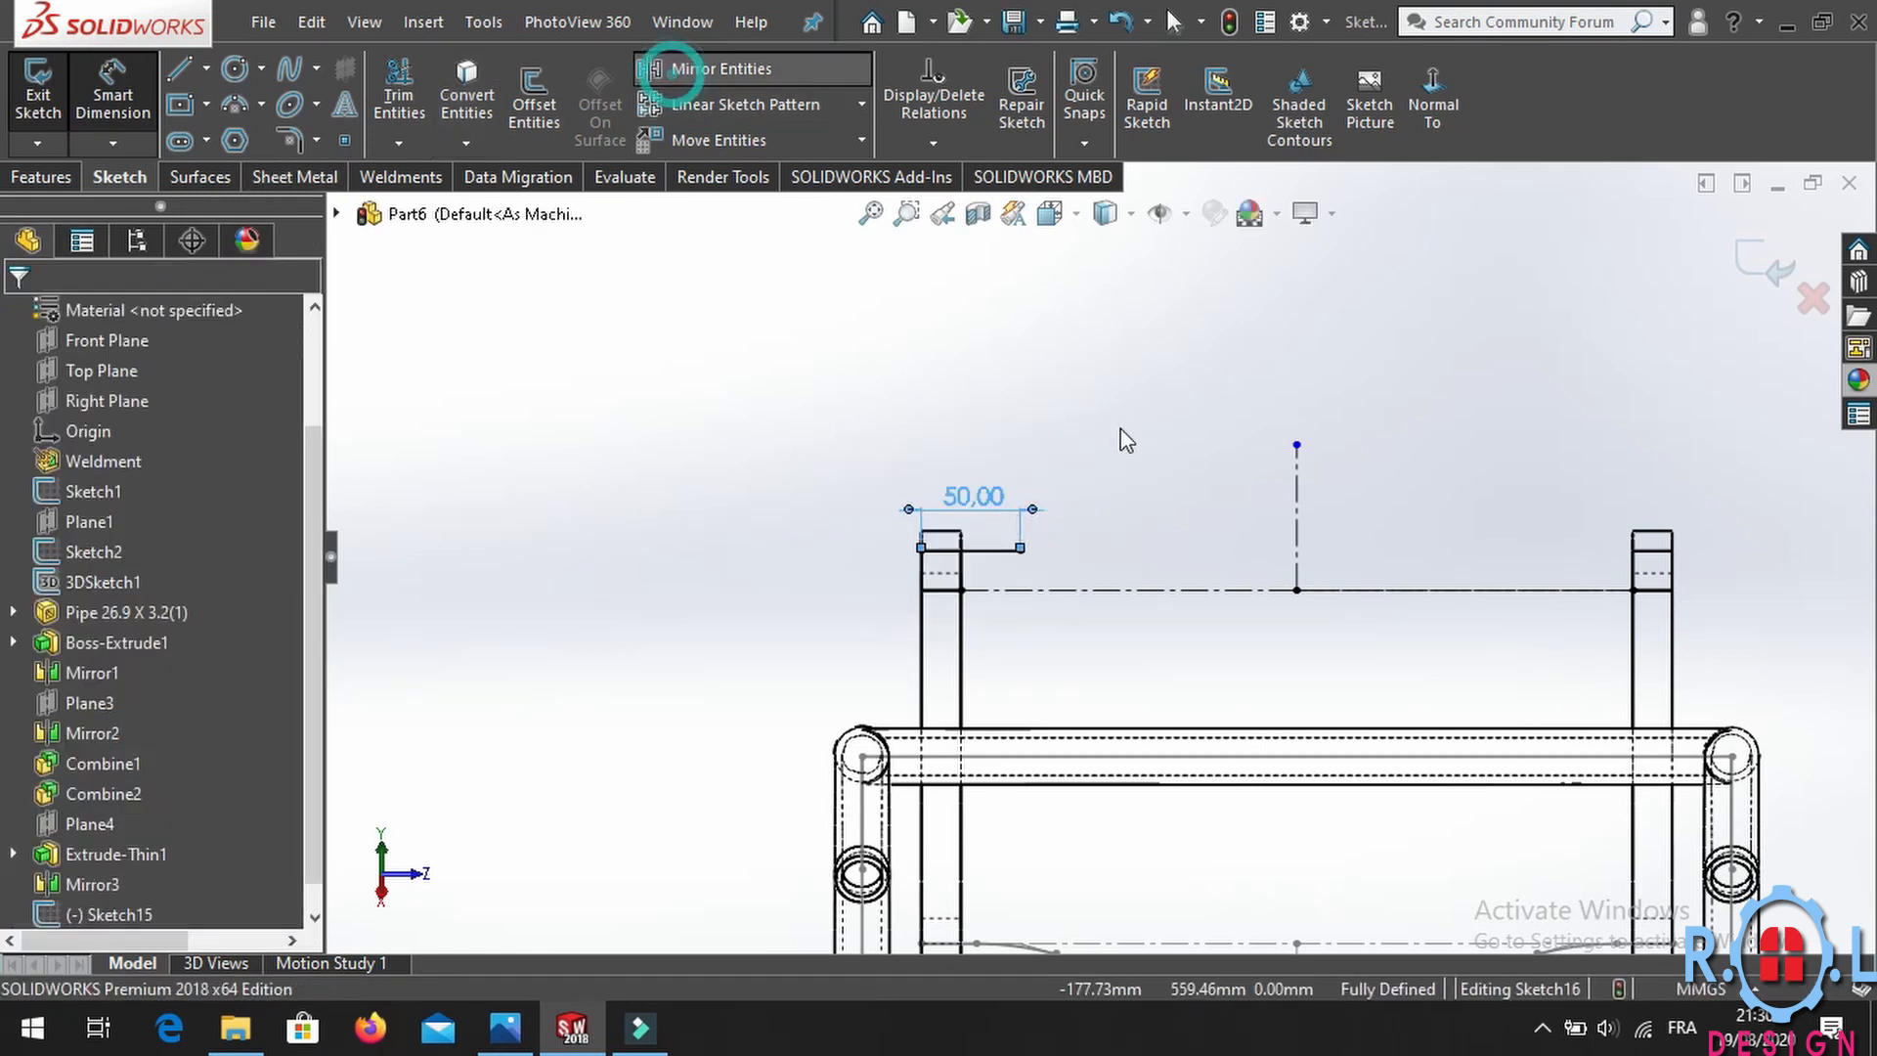
left_click(992, 549)
left_click(225, 662)
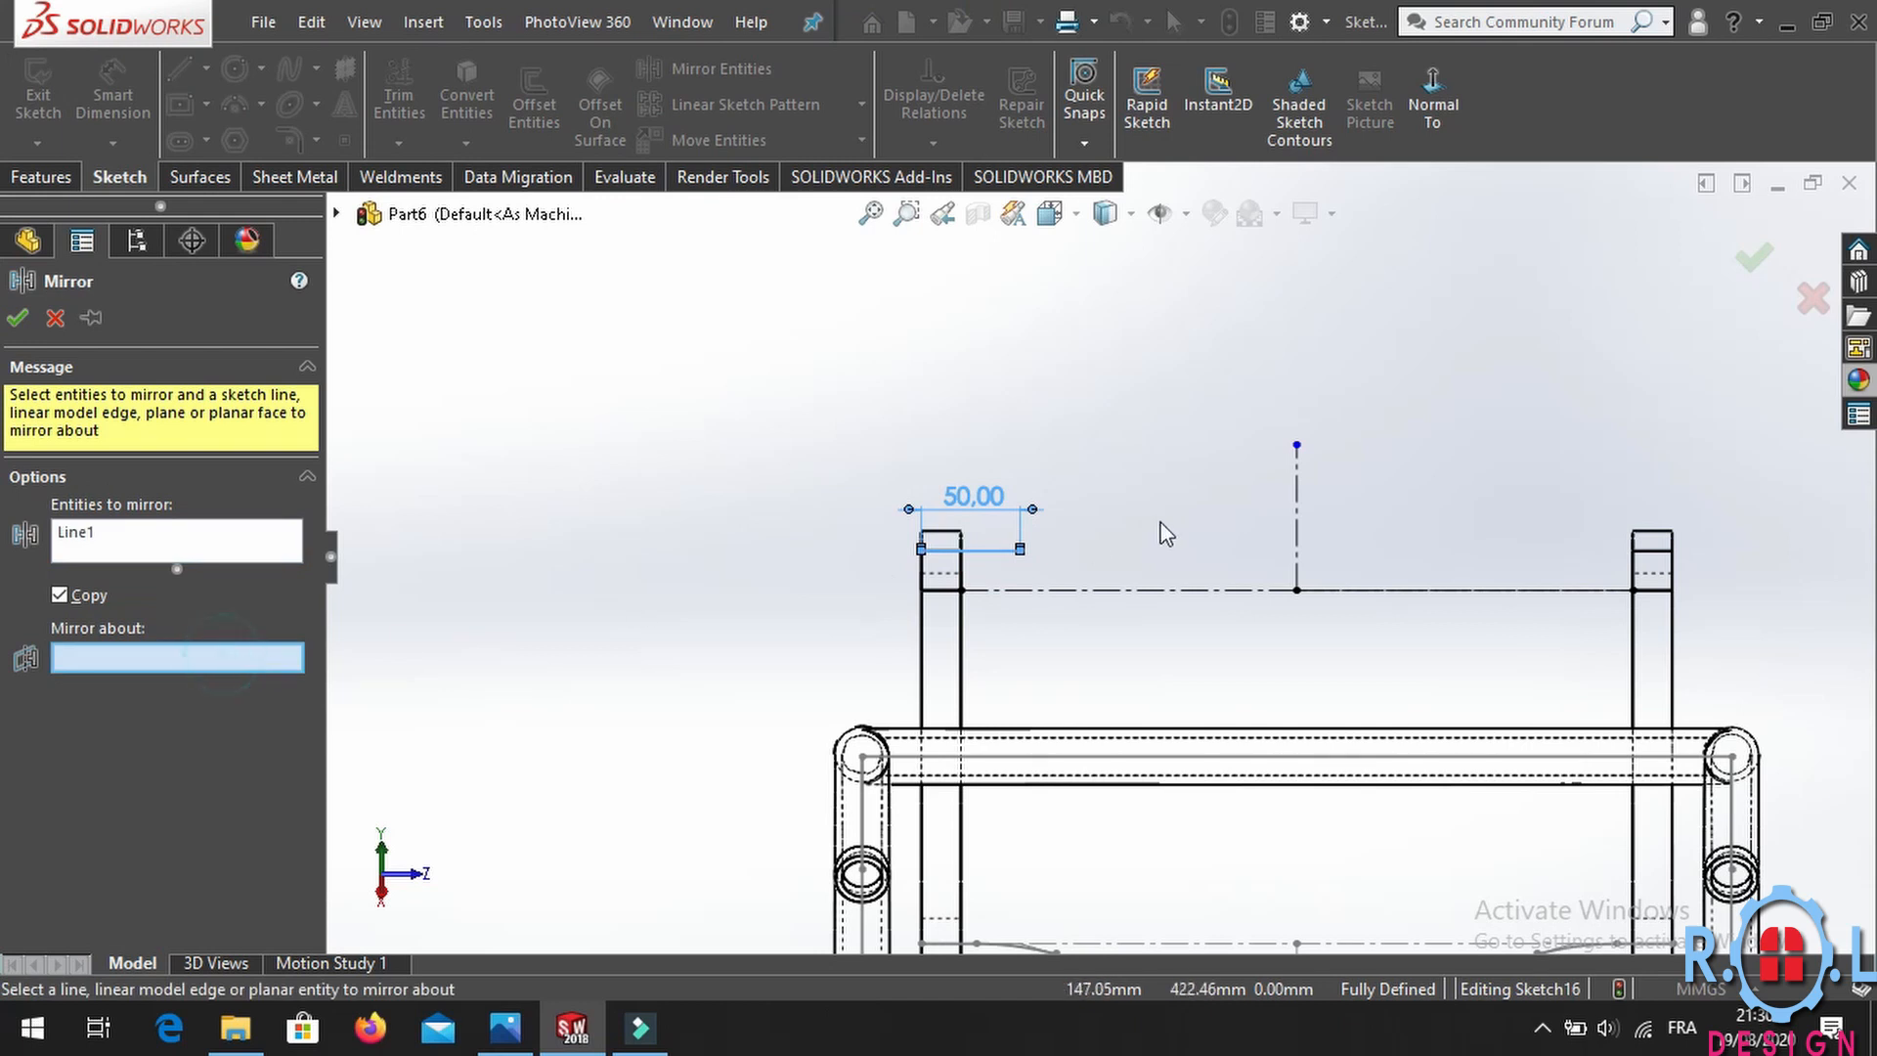
left_click(1297, 502)
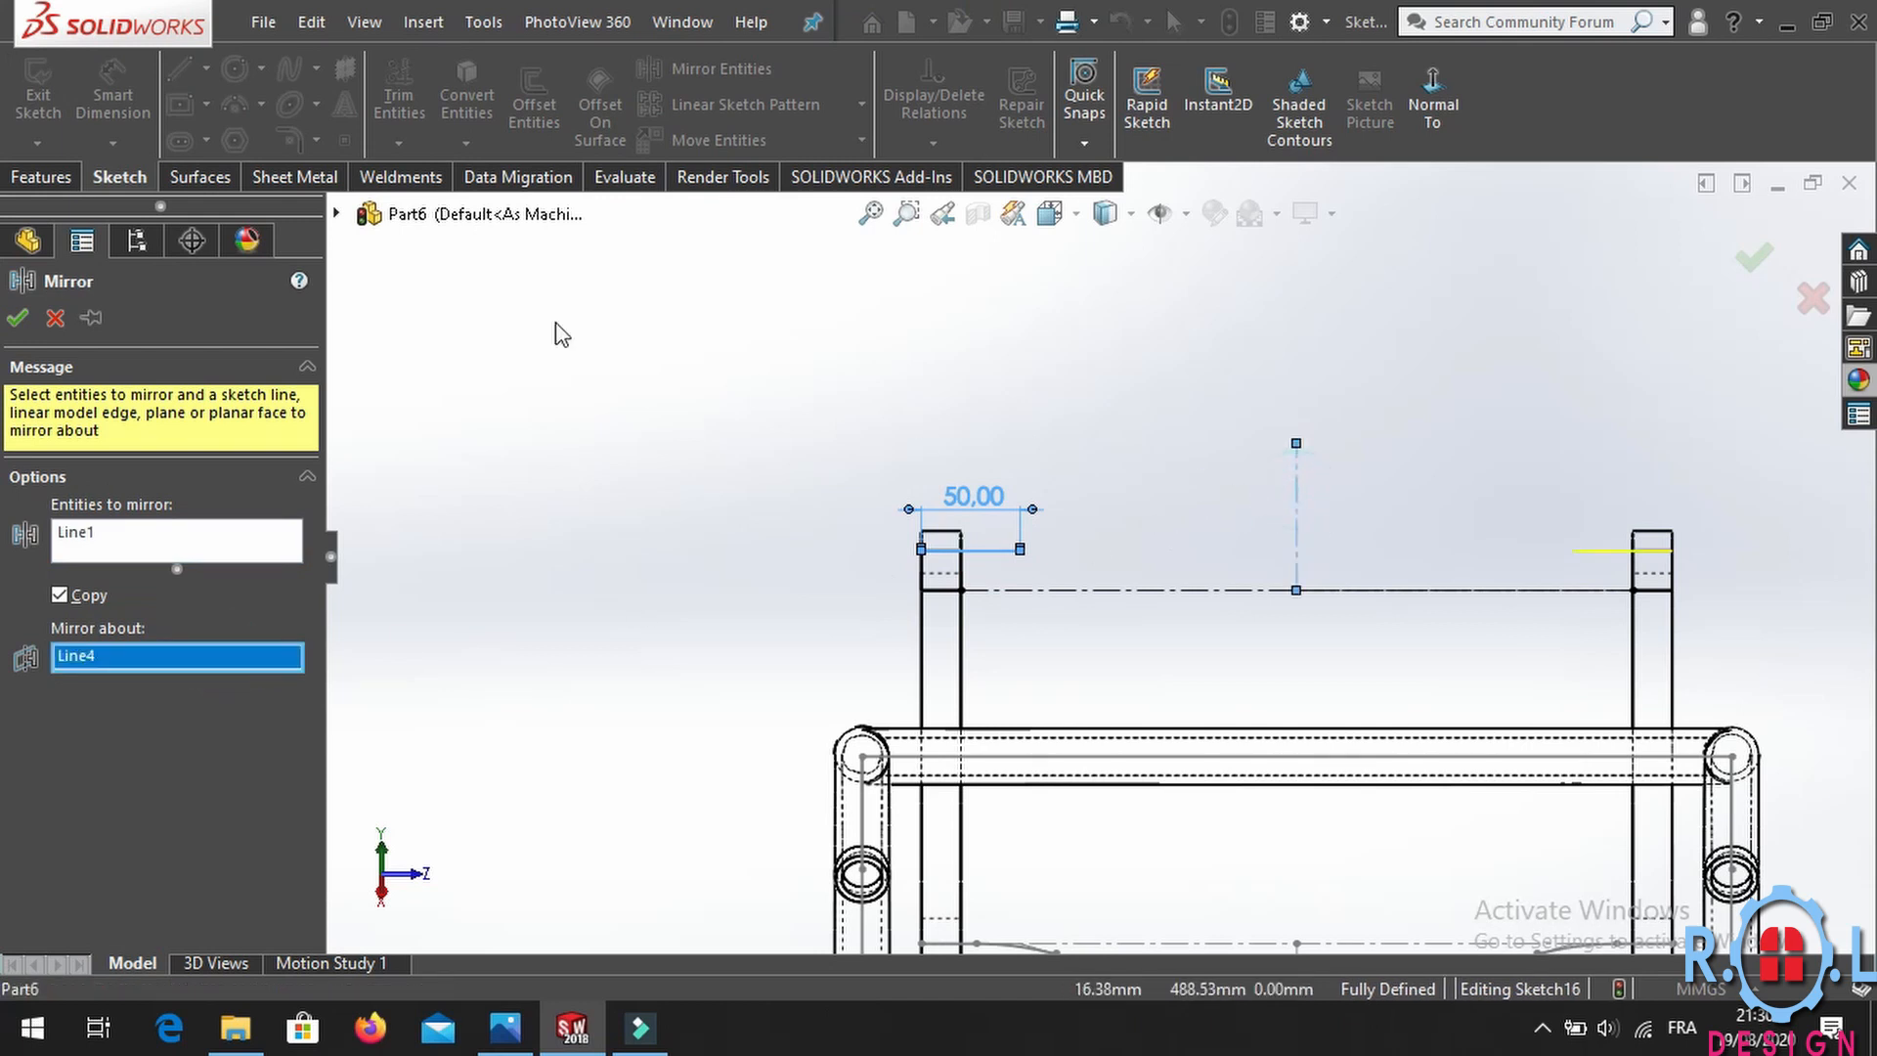
left_click(19, 318)
Sketch a shallow downward-sagging three-point arc of about 1607 mm radius between the inner ends of the two 50 mm lines.
left_click(240, 108)
scroll(1222, 570, "down", 2)
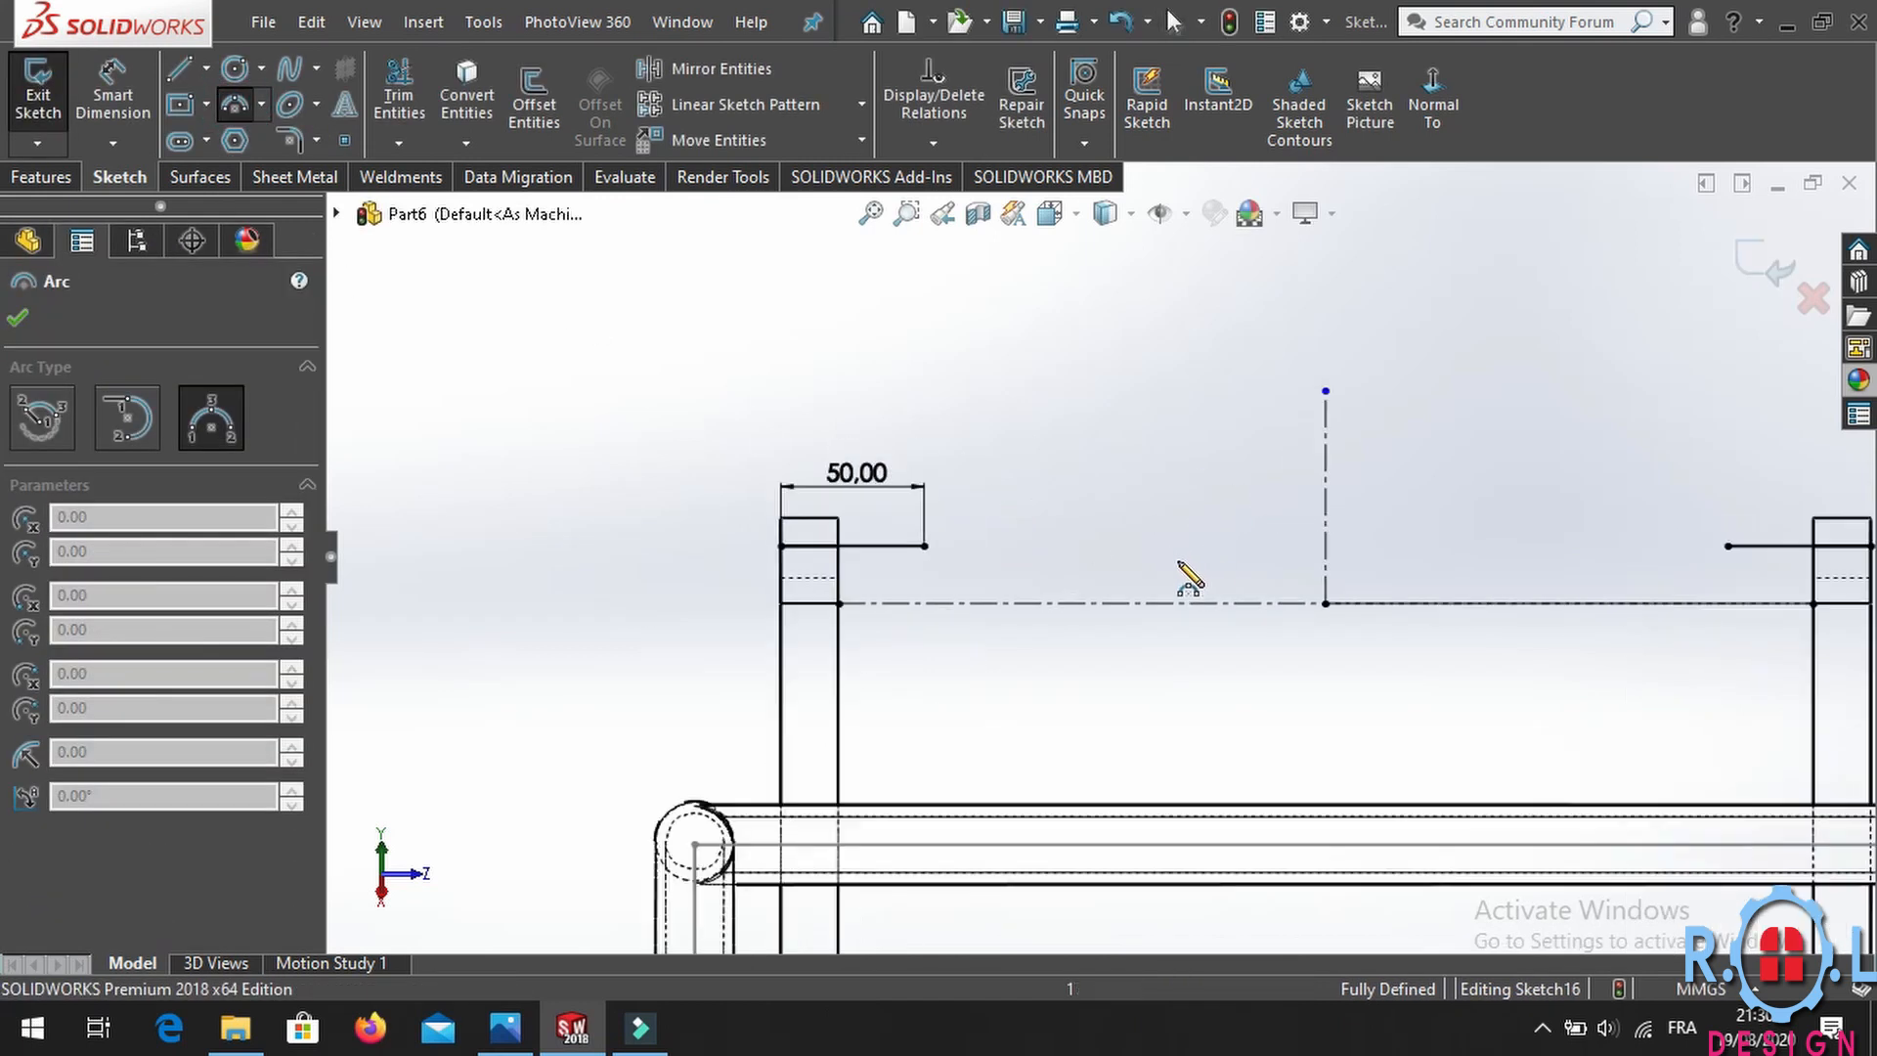
left_click(924, 545)
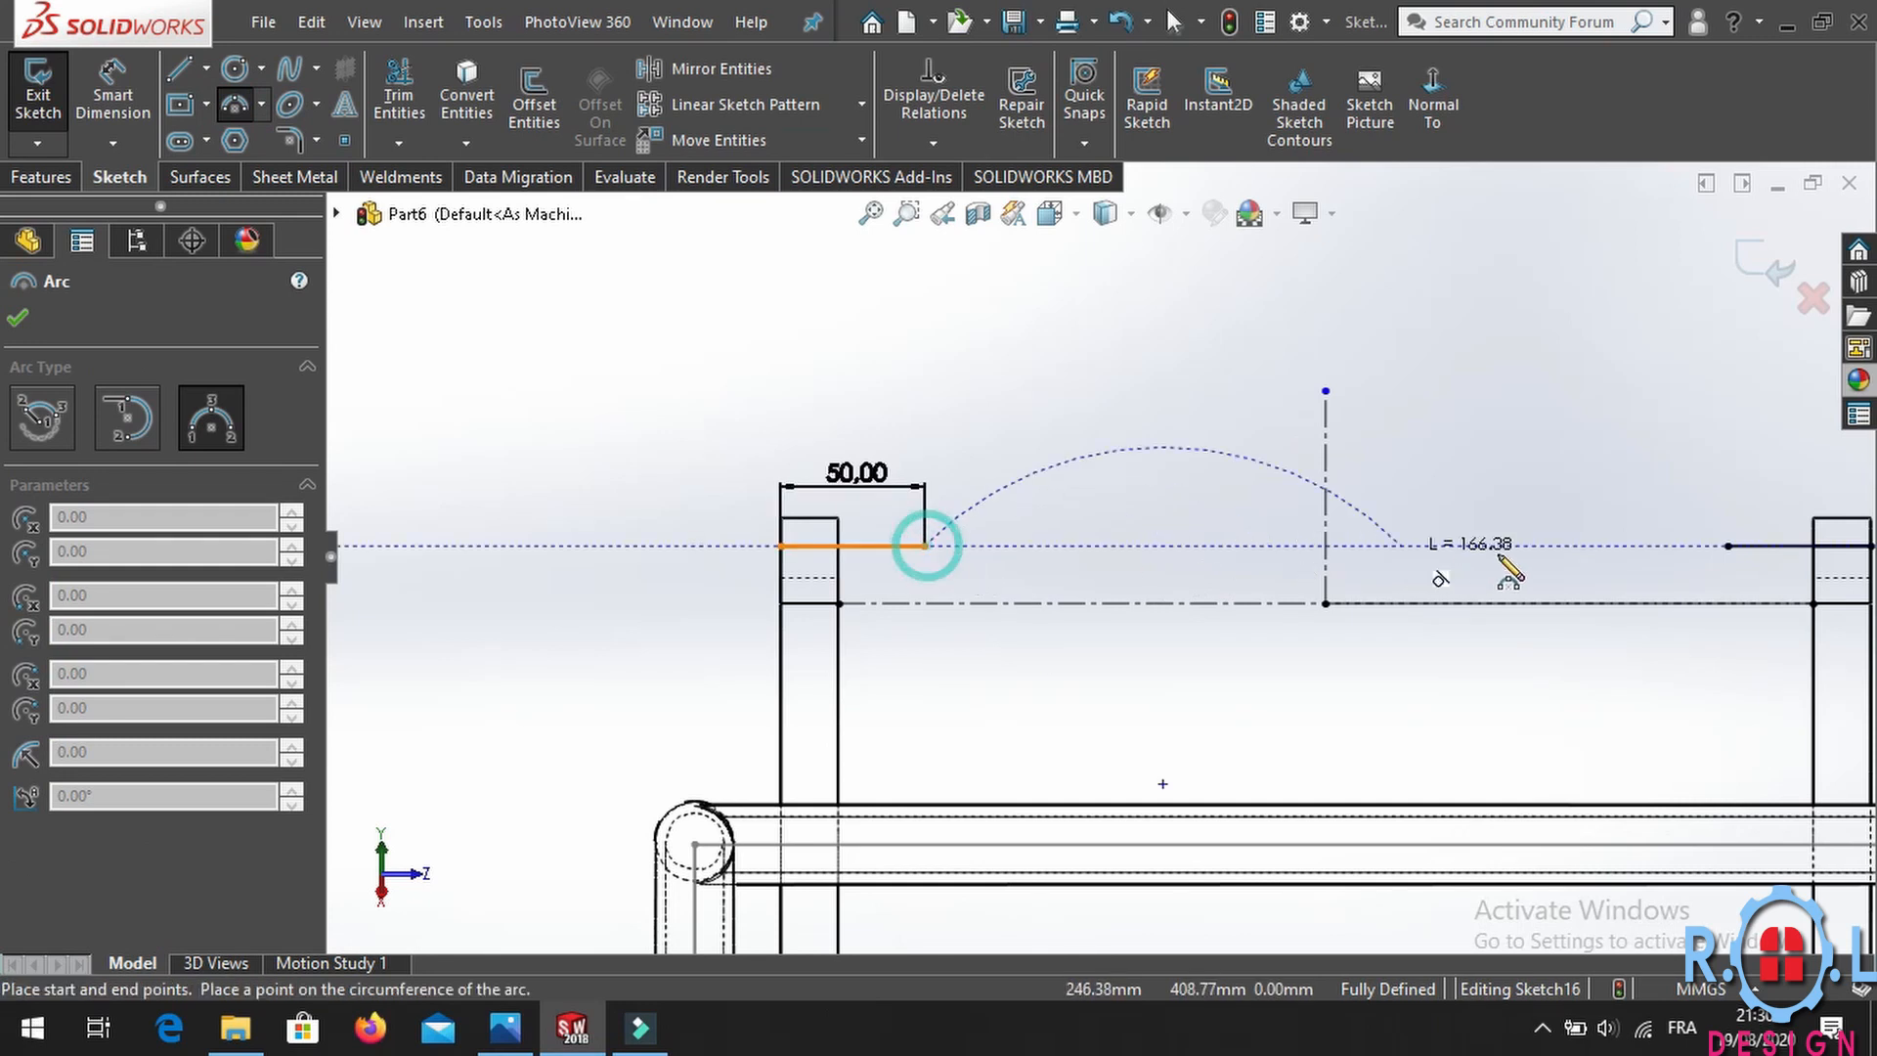
left_click(1729, 545)
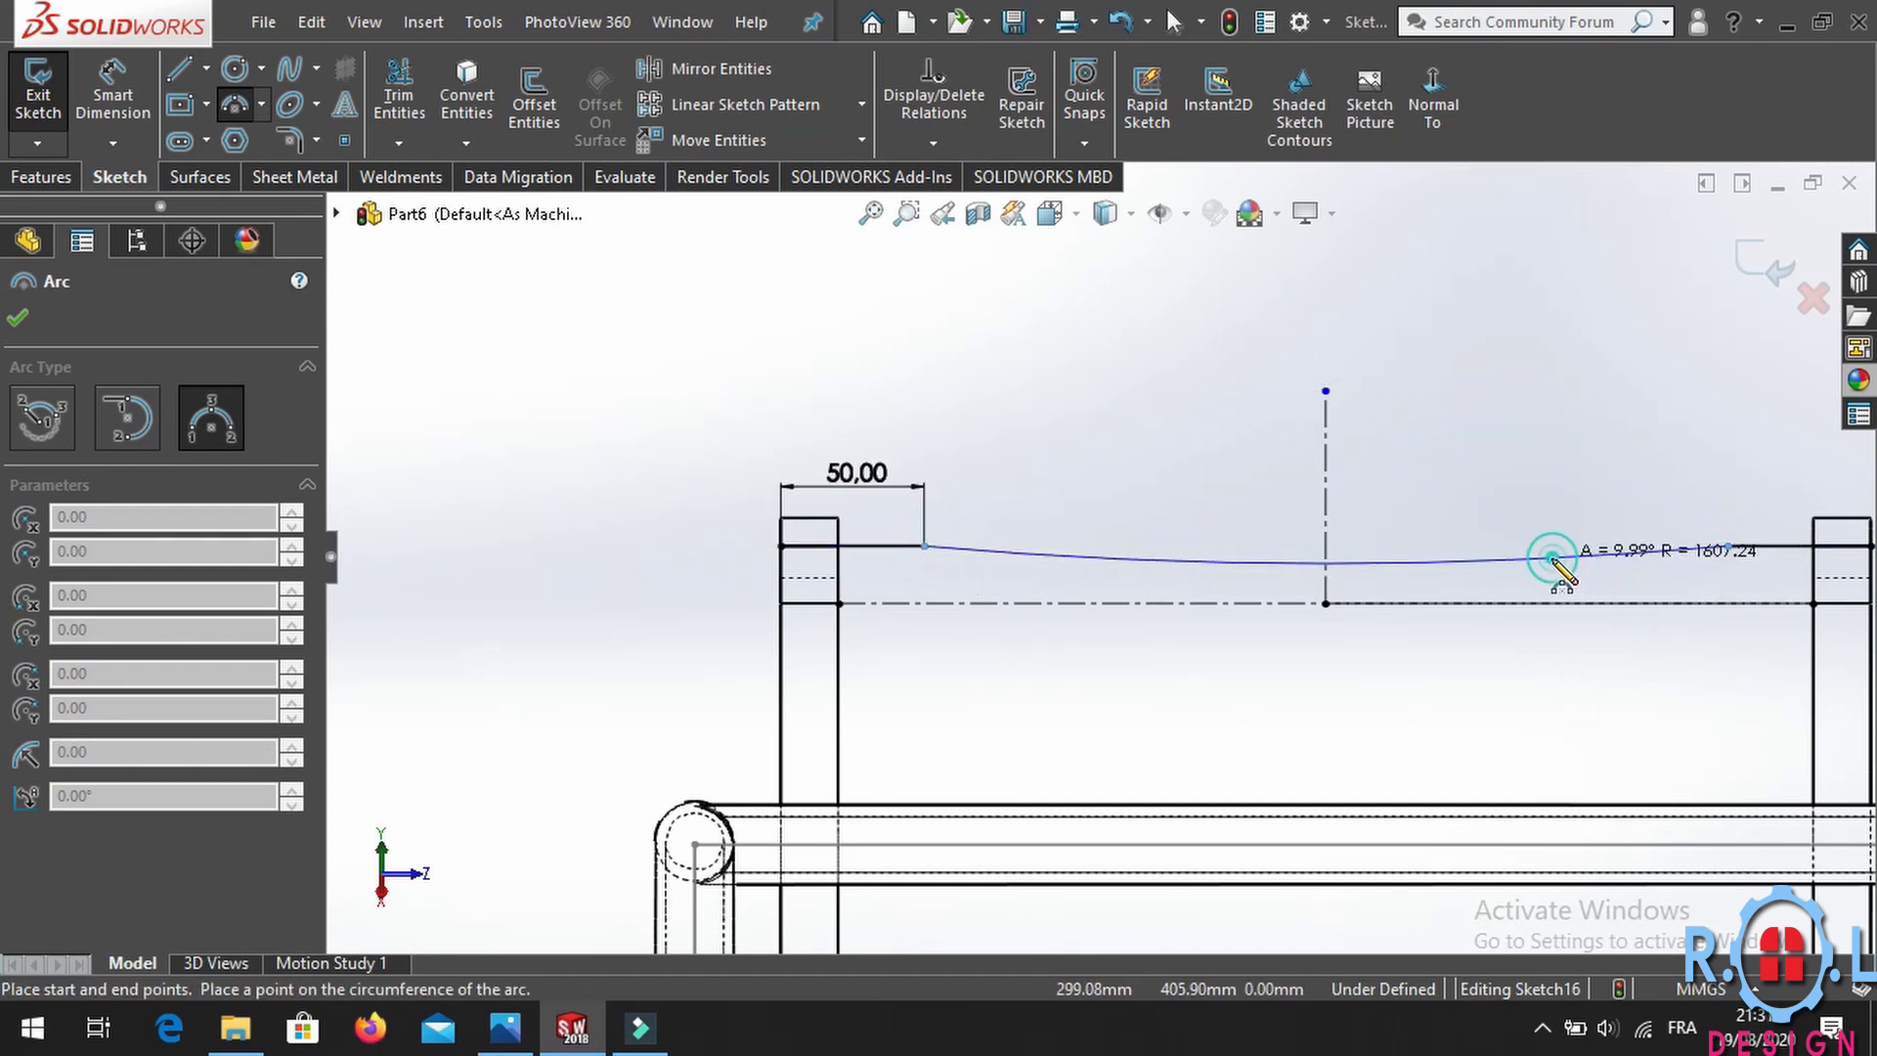
left_click(1550, 557)
Round both line-to-arc corners with 630 mm sketch fillets and finish the foot-end profile sketch.
left_click(285, 139)
left_click(919, 546)
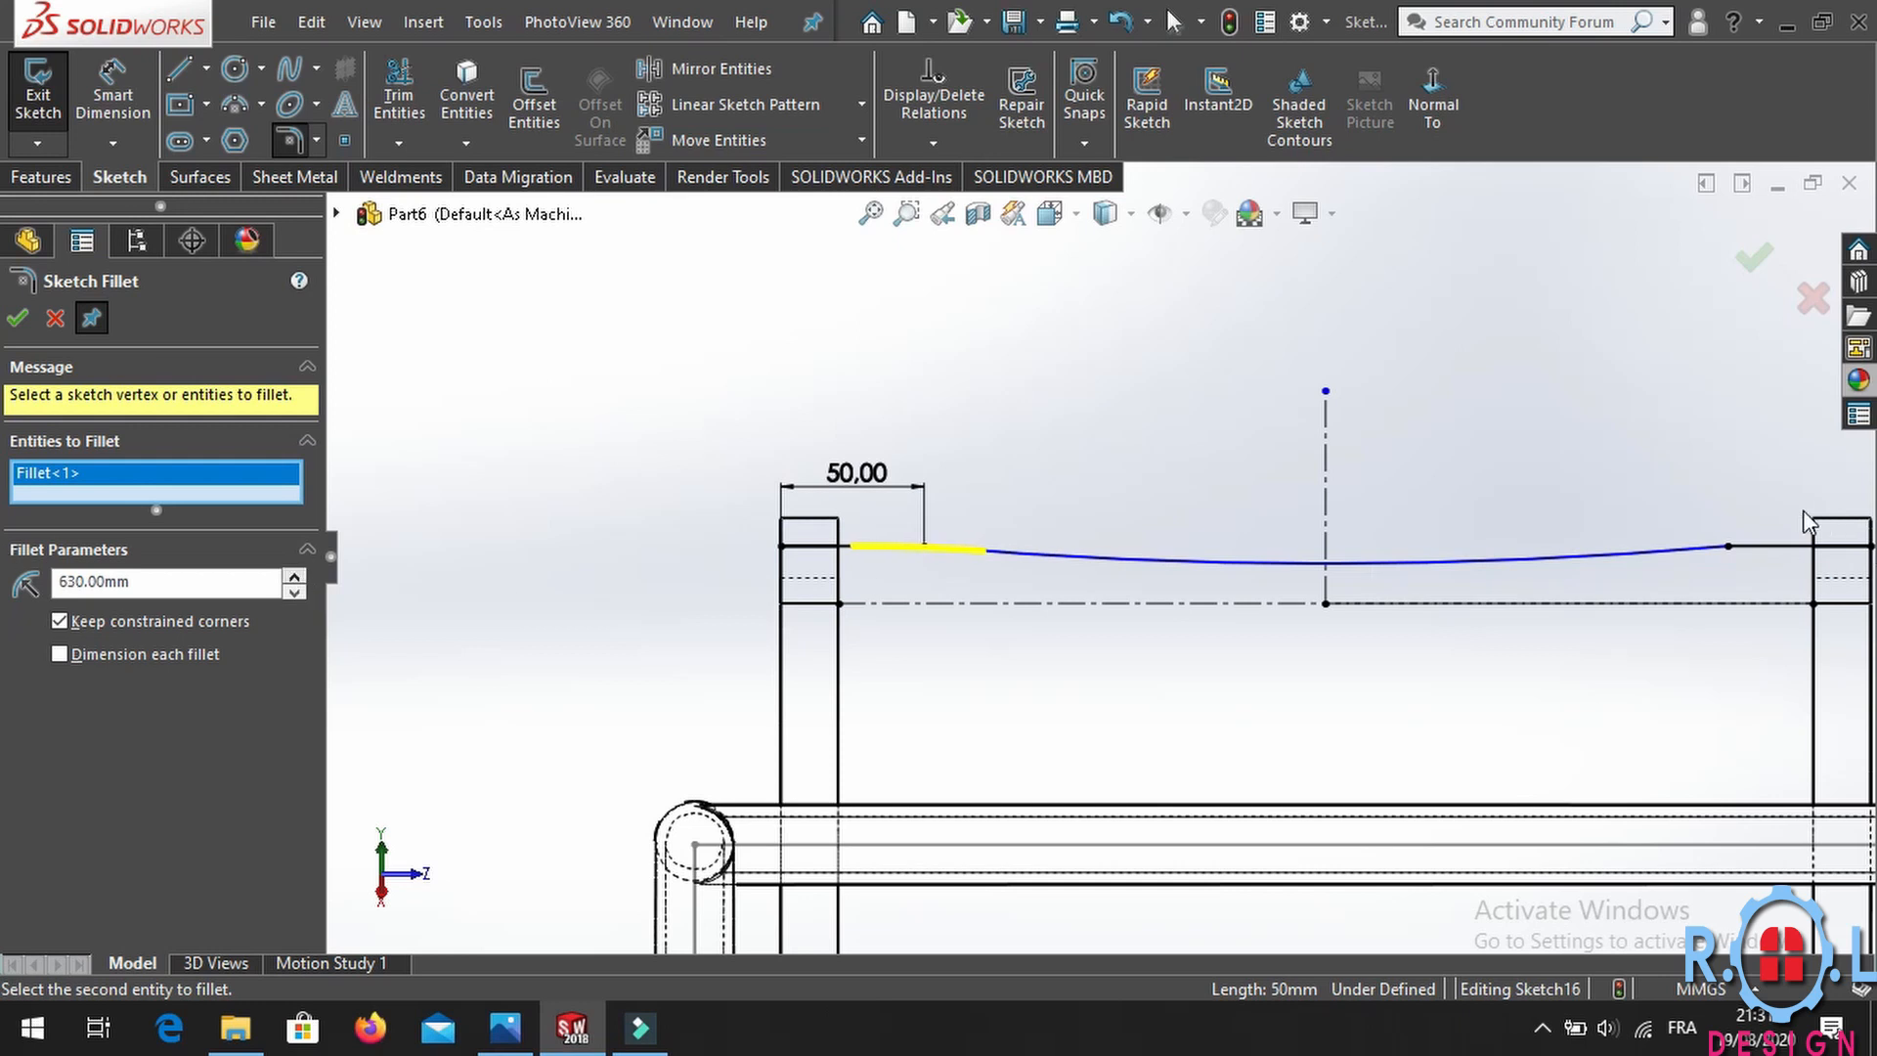
left_click(1729, 547)
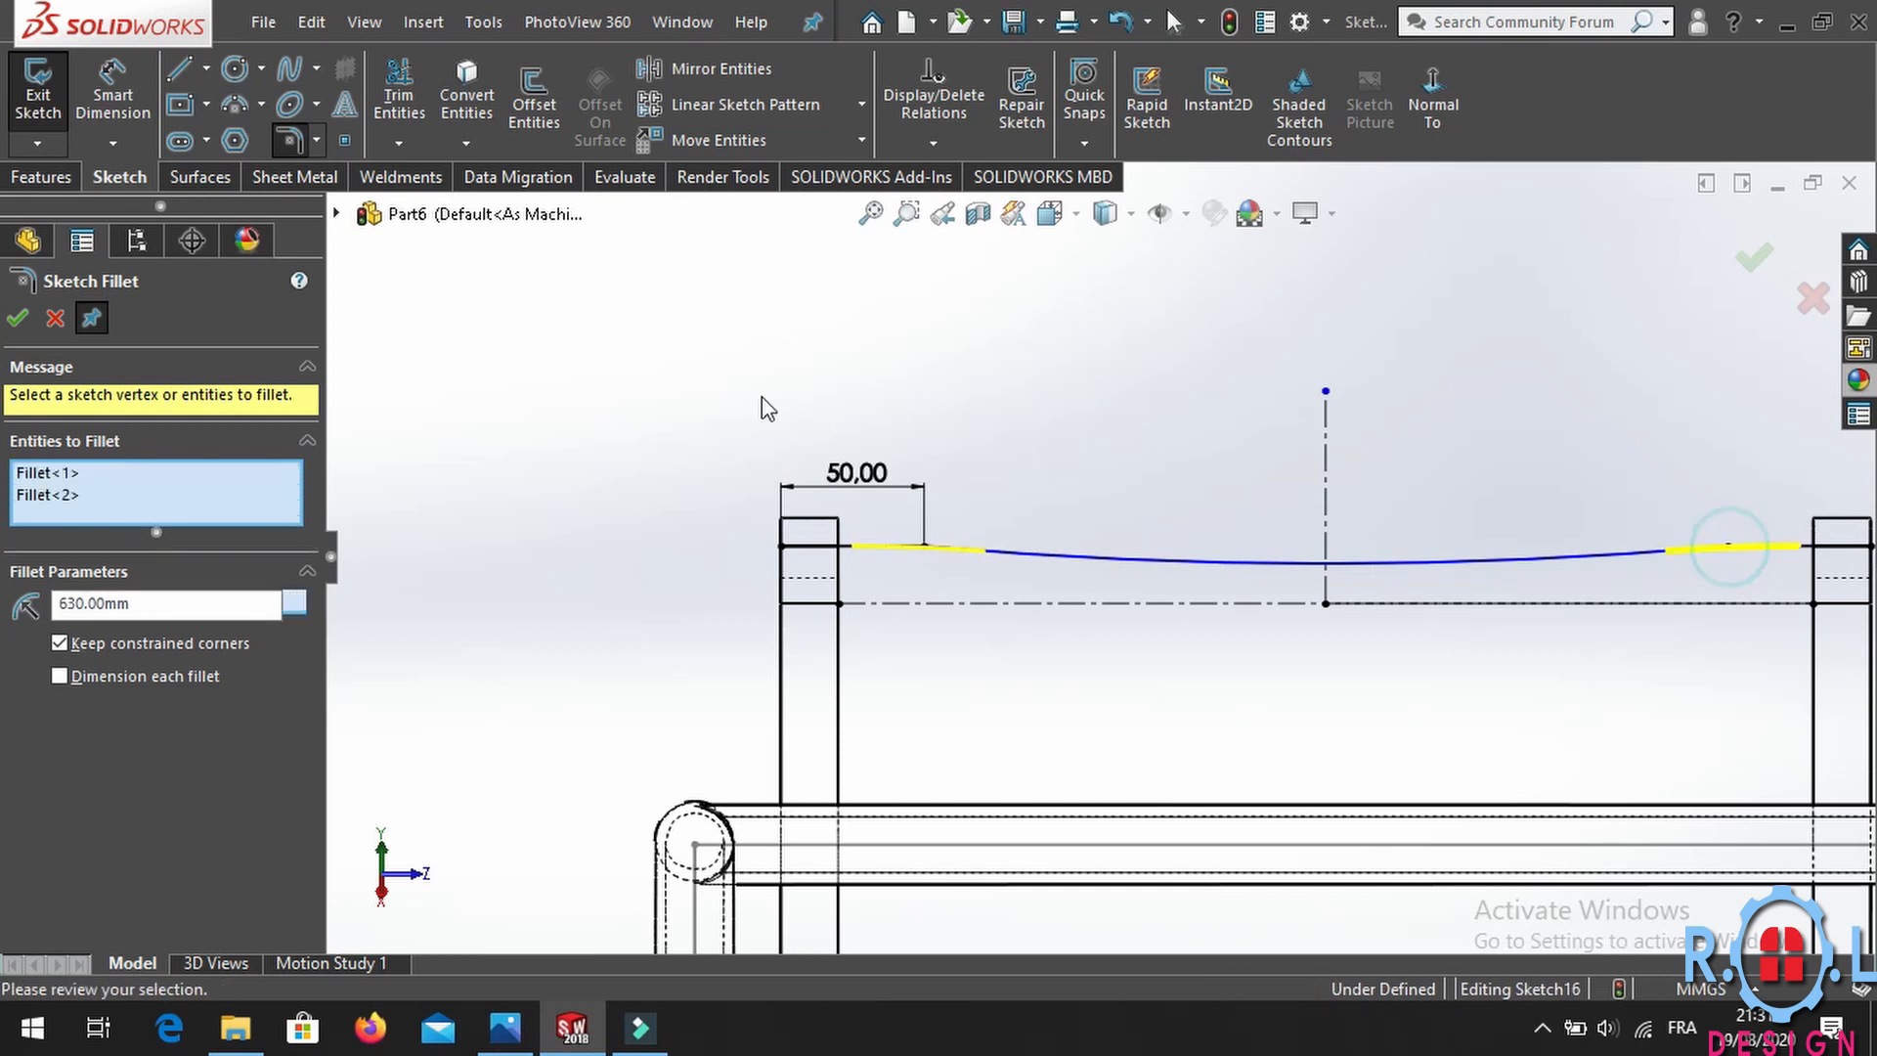
left_click(22, 319)
scroll(1479, 440, "up", 3)
left_click(1755, 253)
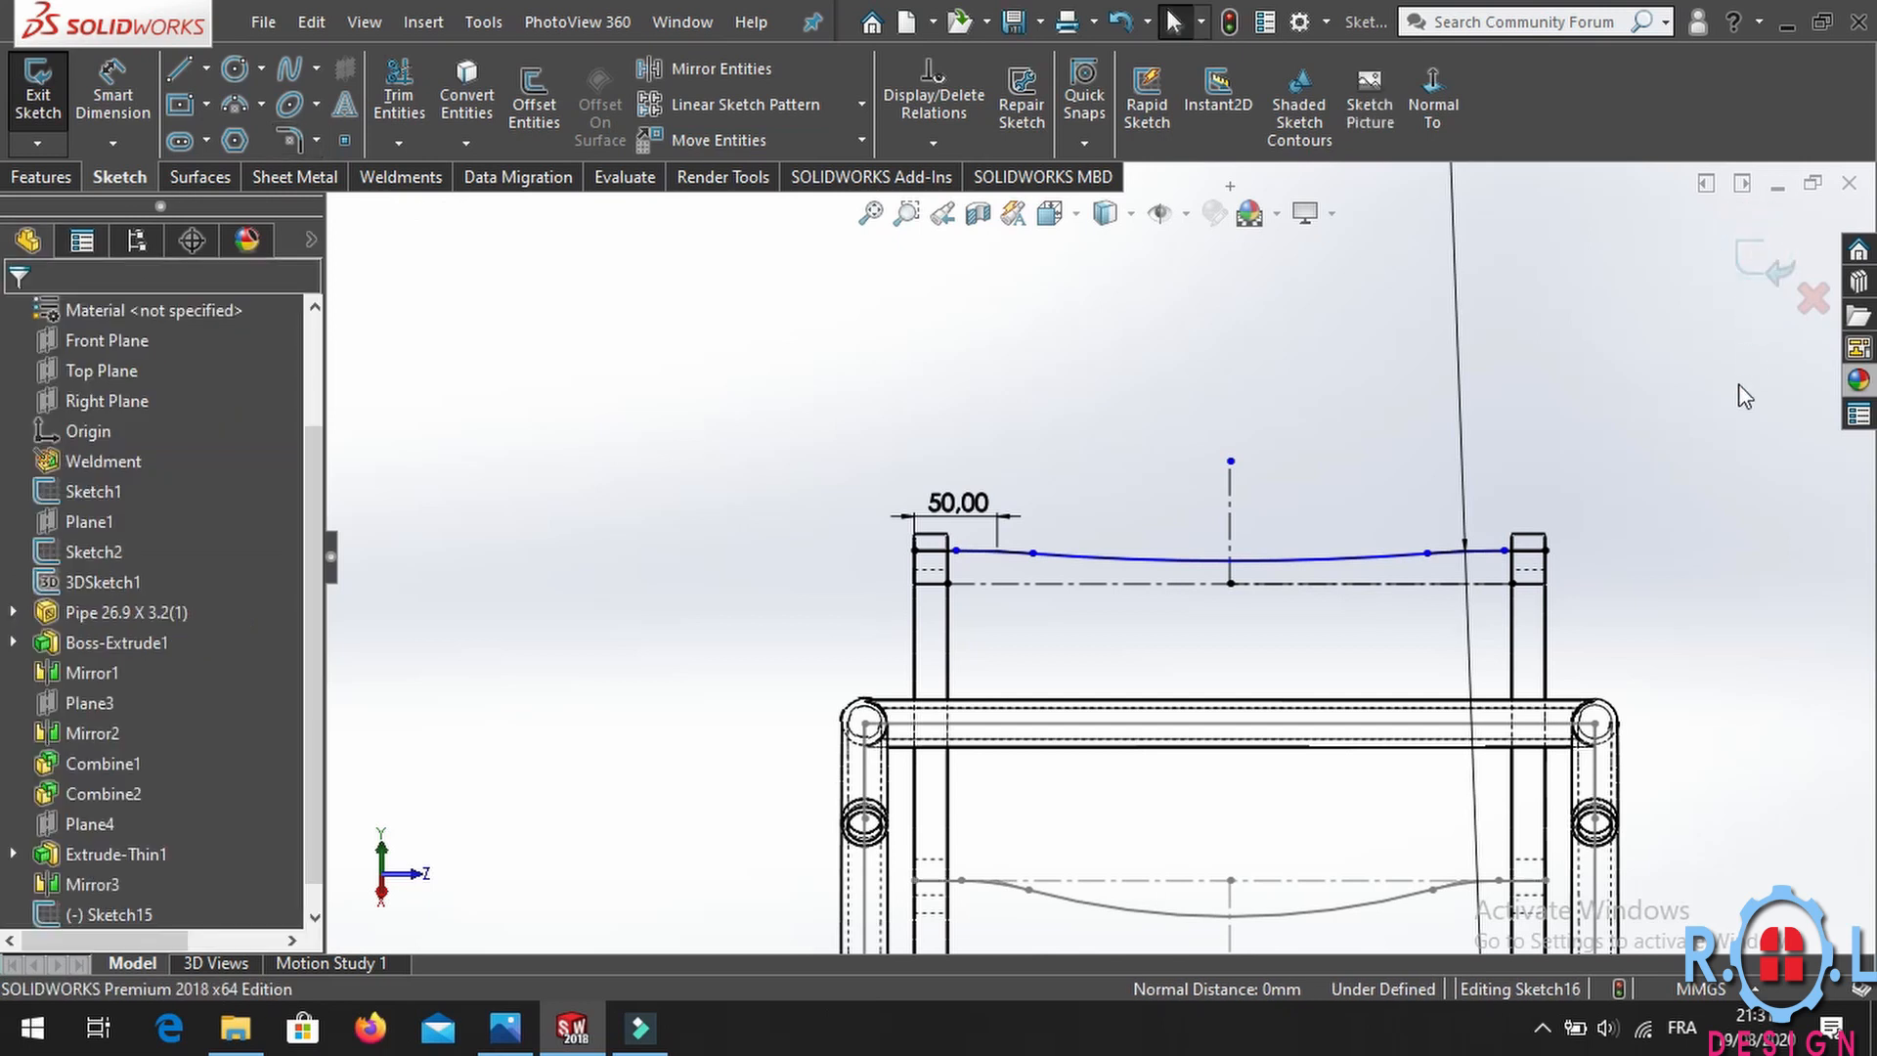
left_click(1760, 272)
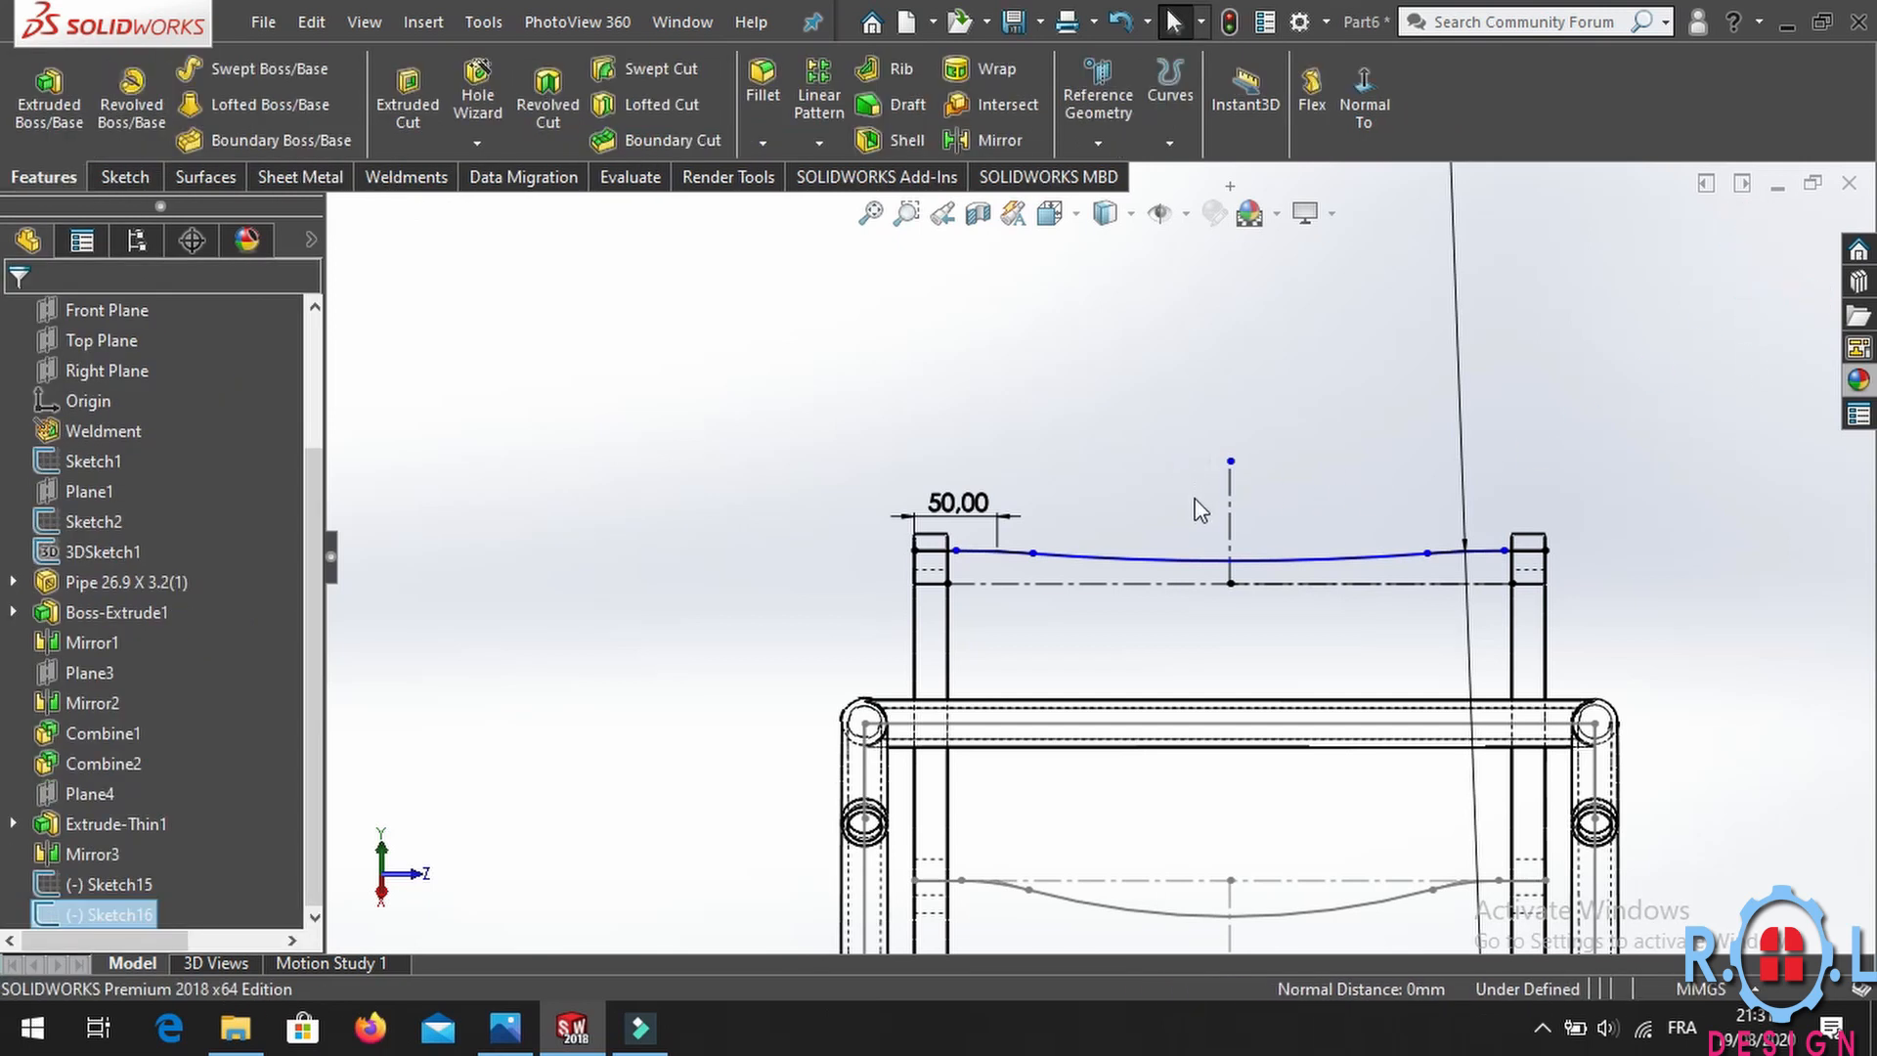
Start a lofted surface from the foot-end profile to the top-end profile, using the upper edges of both rails as guide curves.
middle_click_drag(1178, 489, 1413, 467)
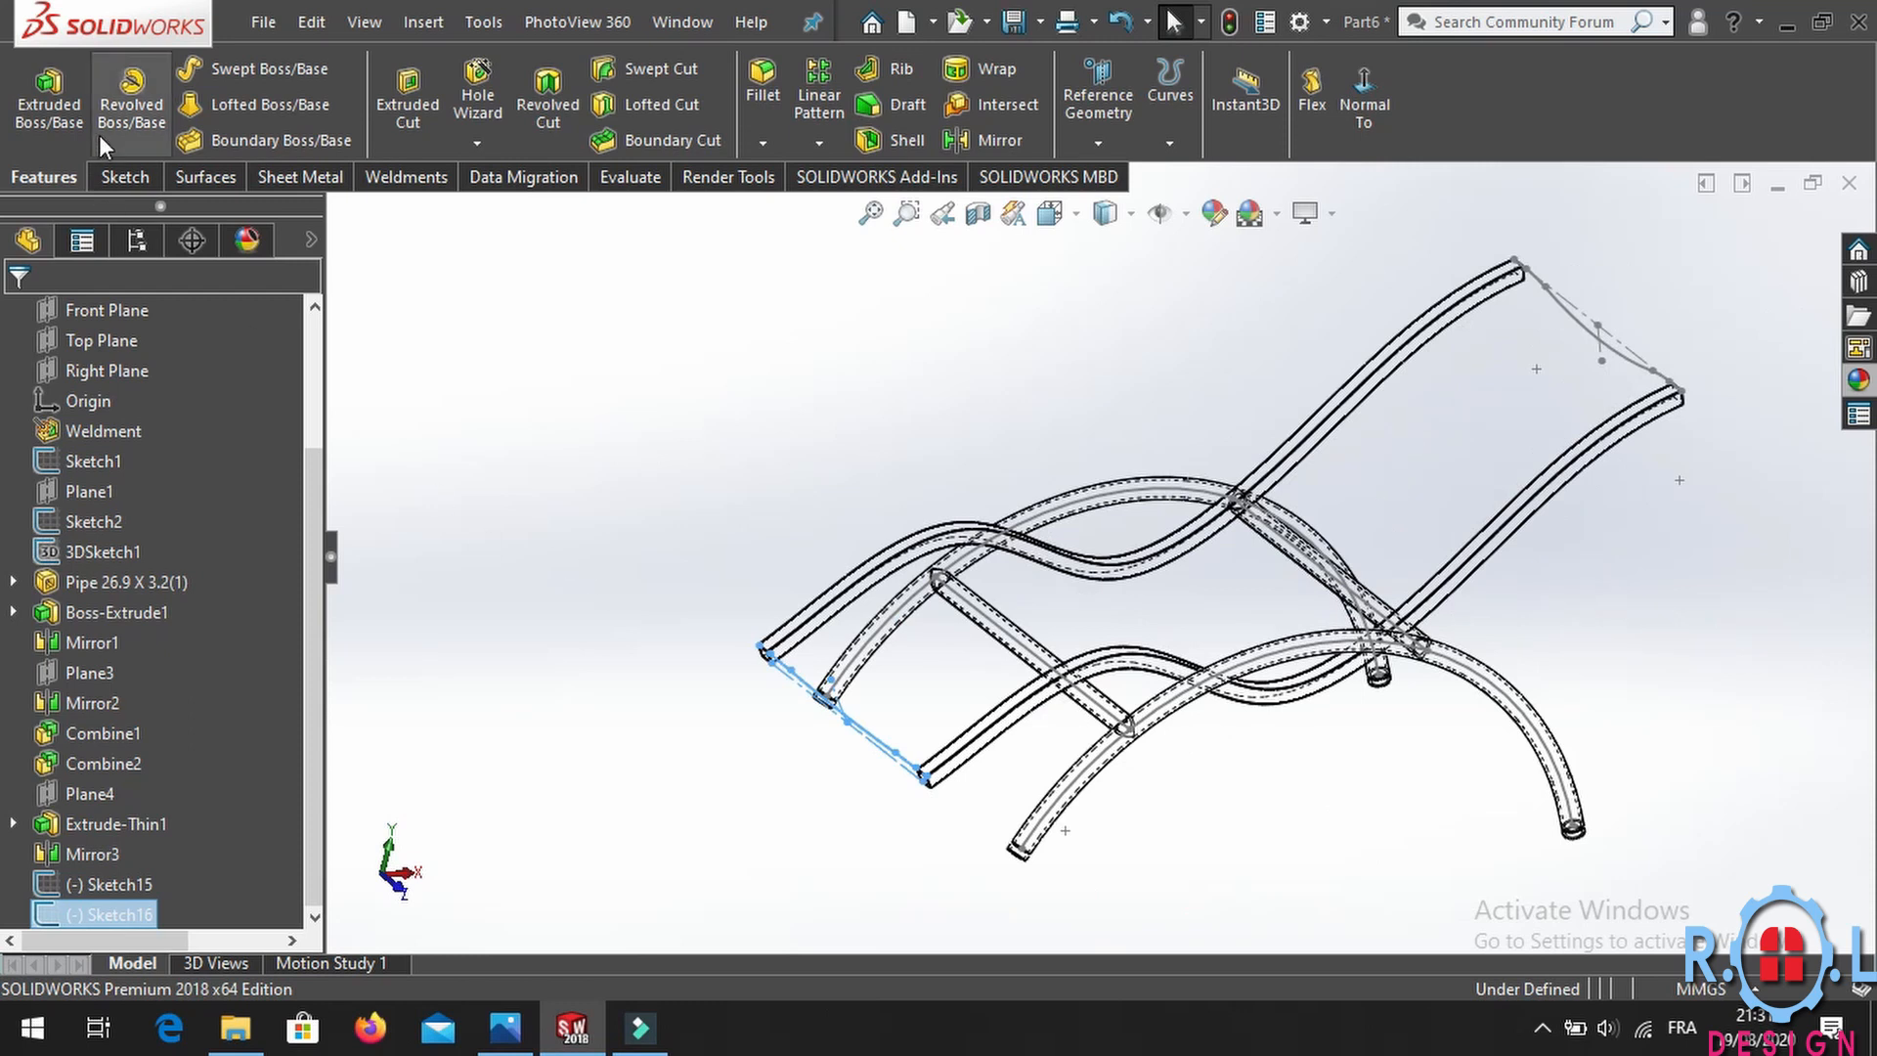
left_click(201, 178)
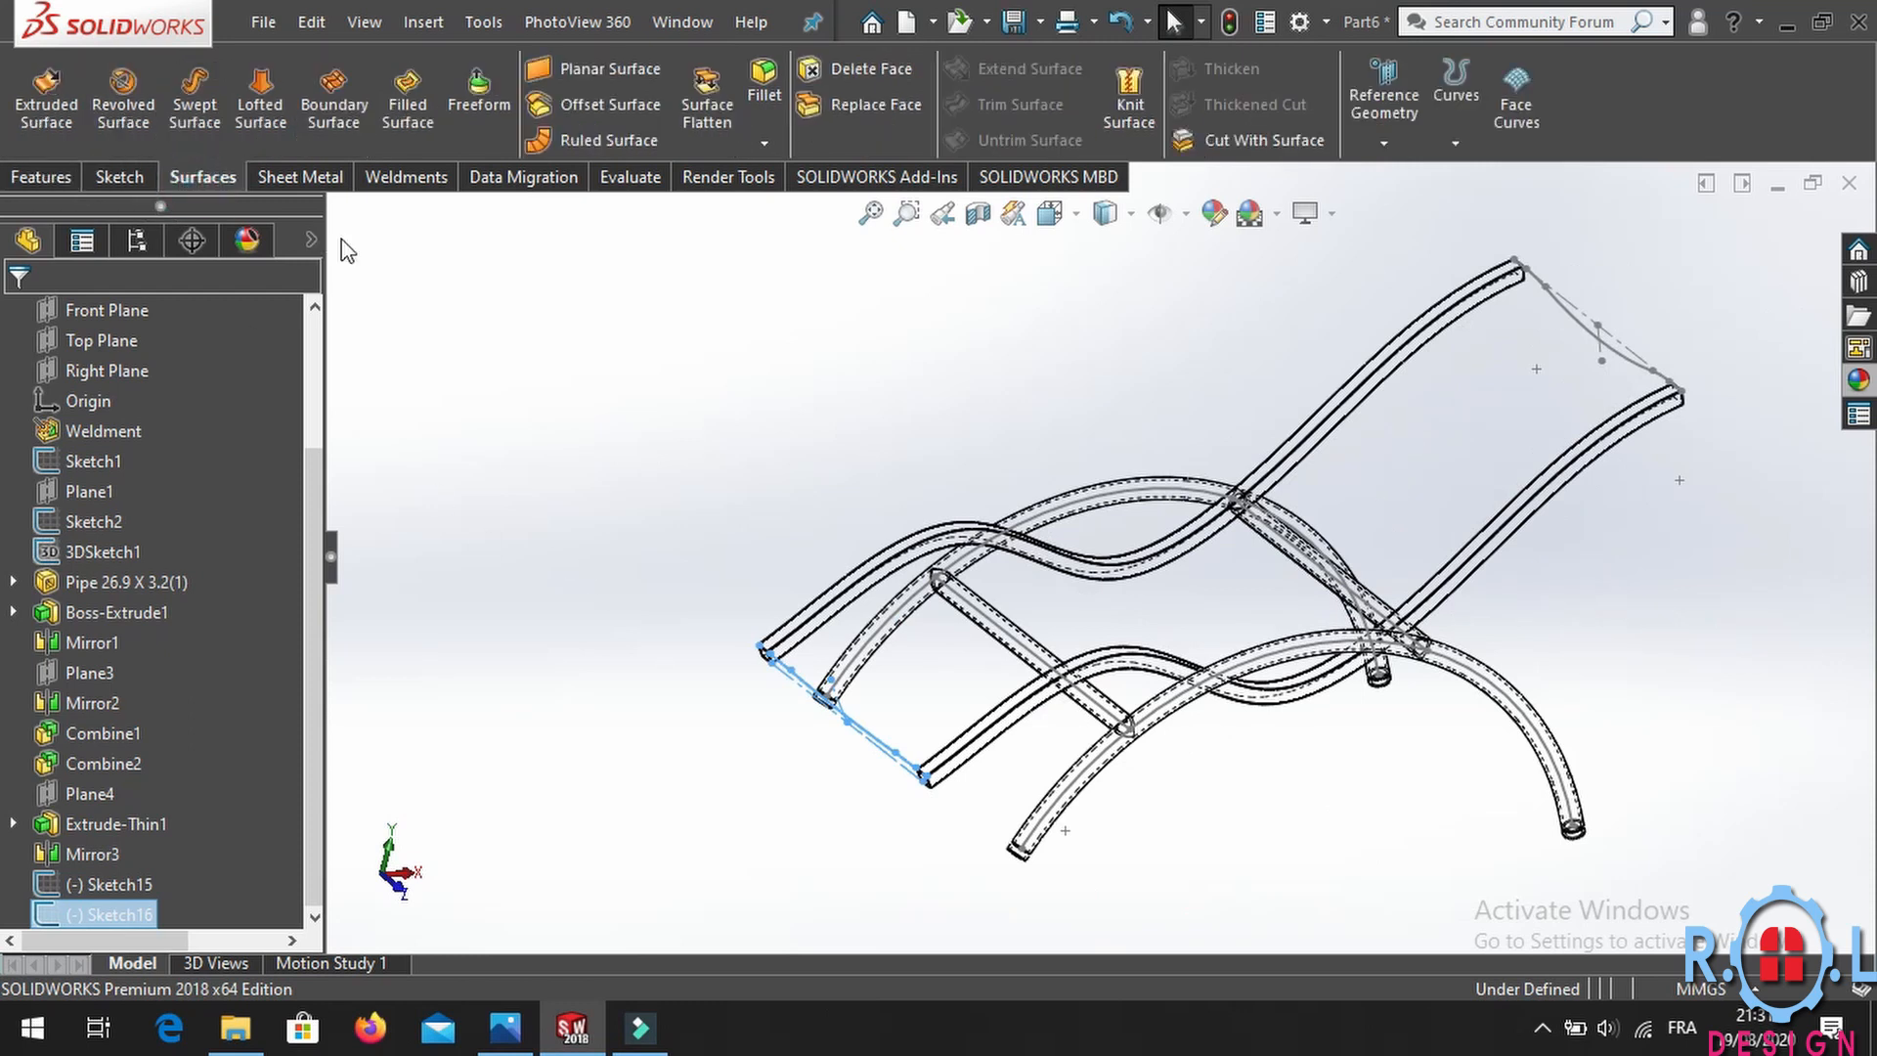
left_click(278, 119)
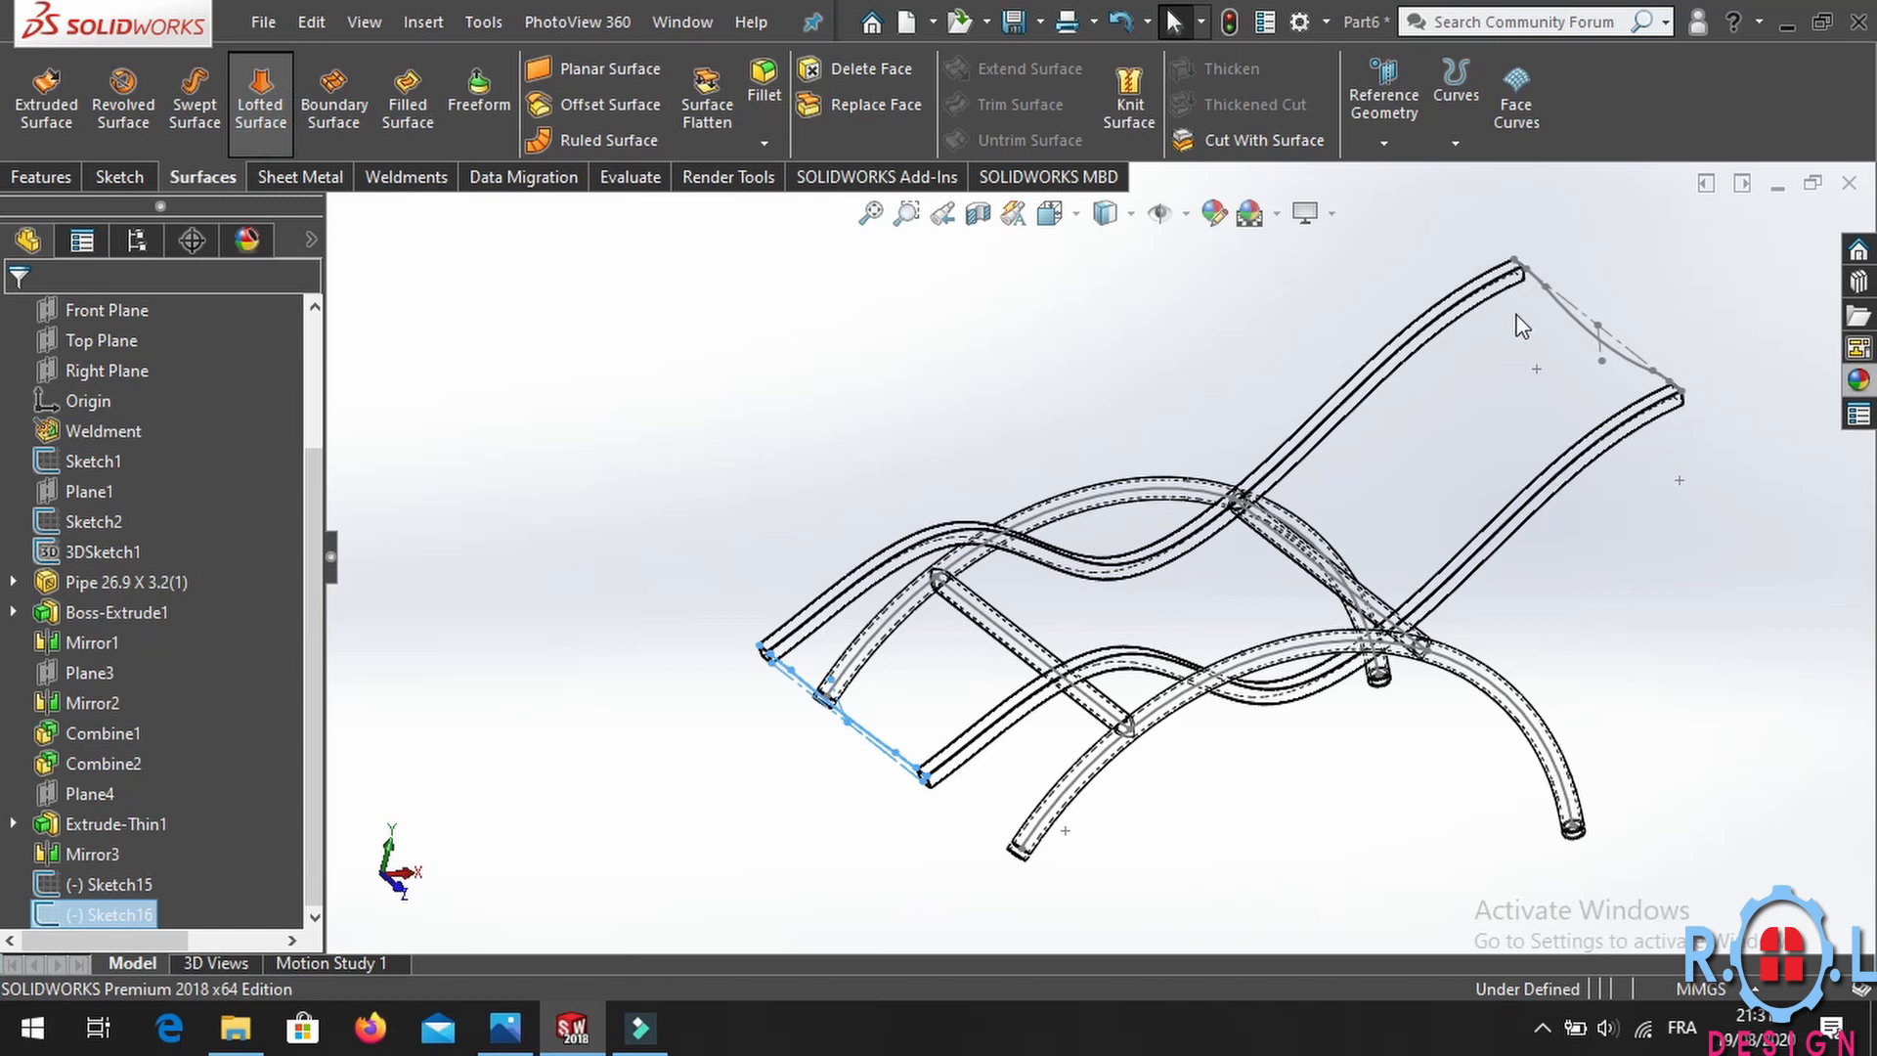
left_click(1558, 305)
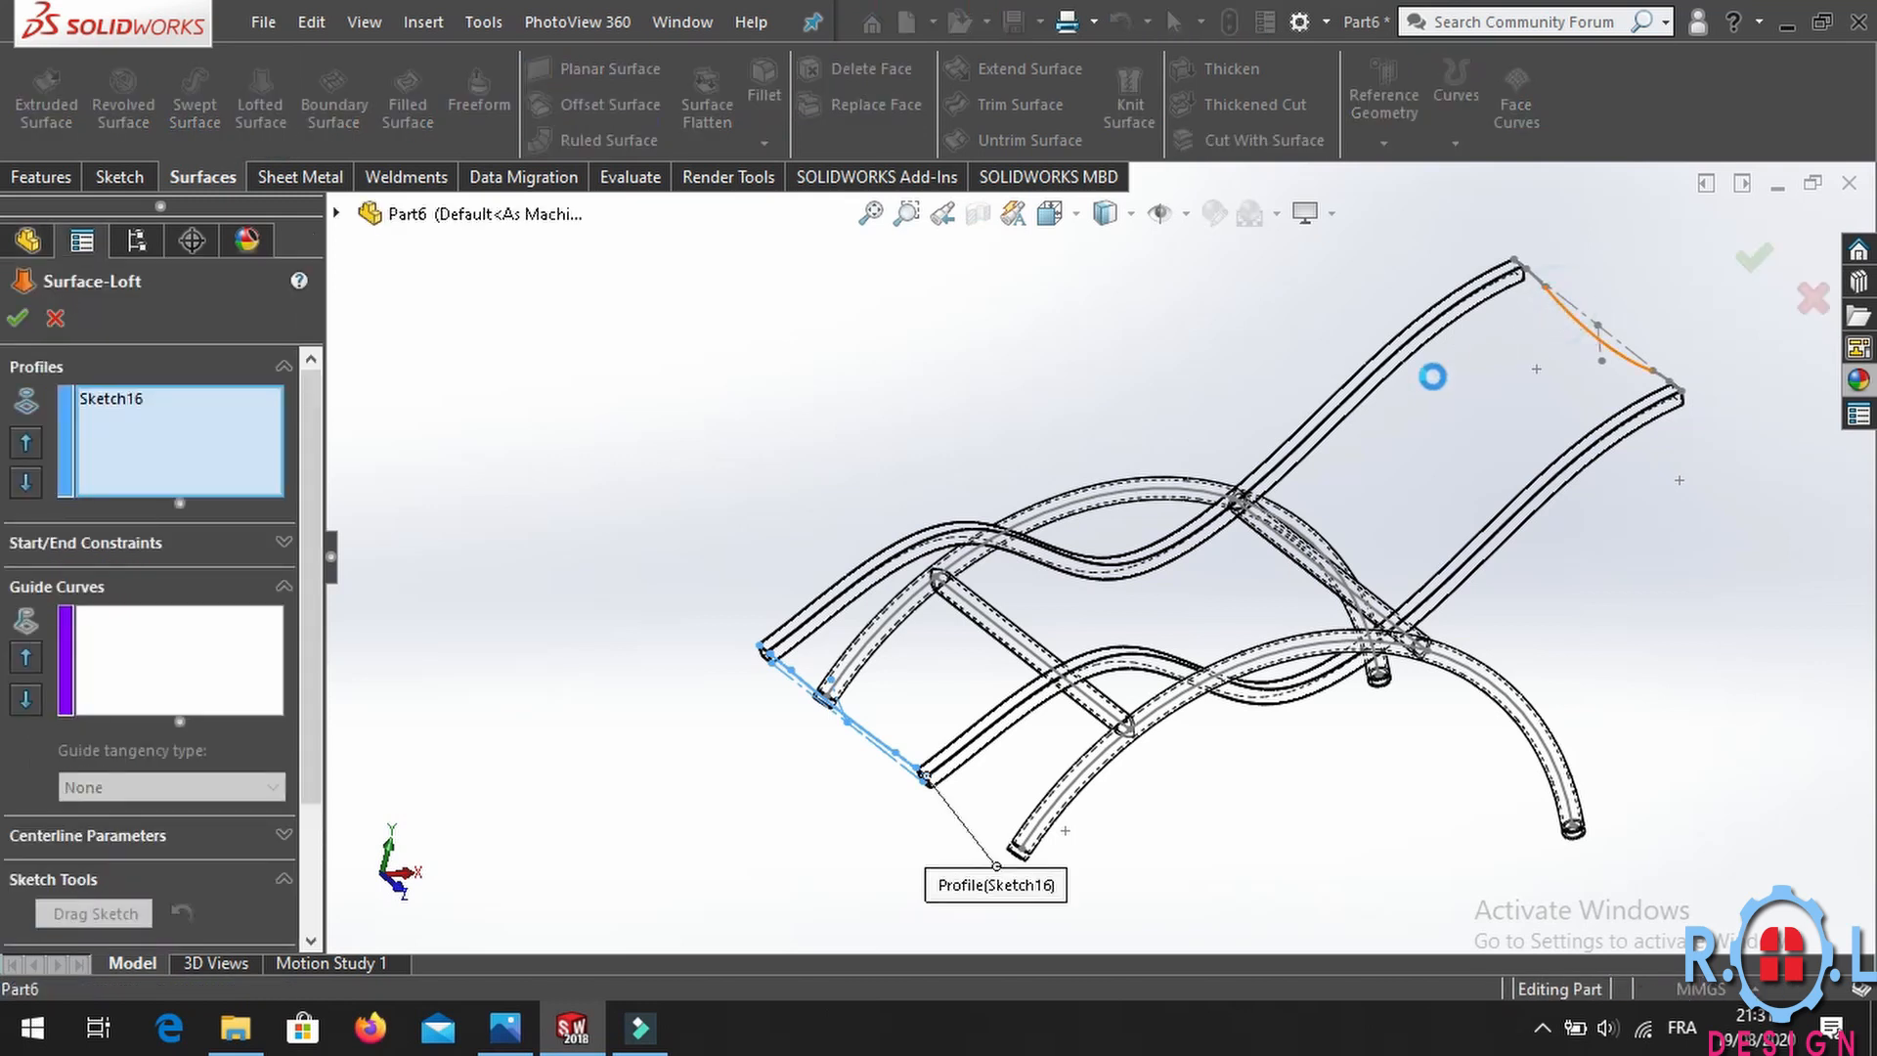
left_click(161, 637)
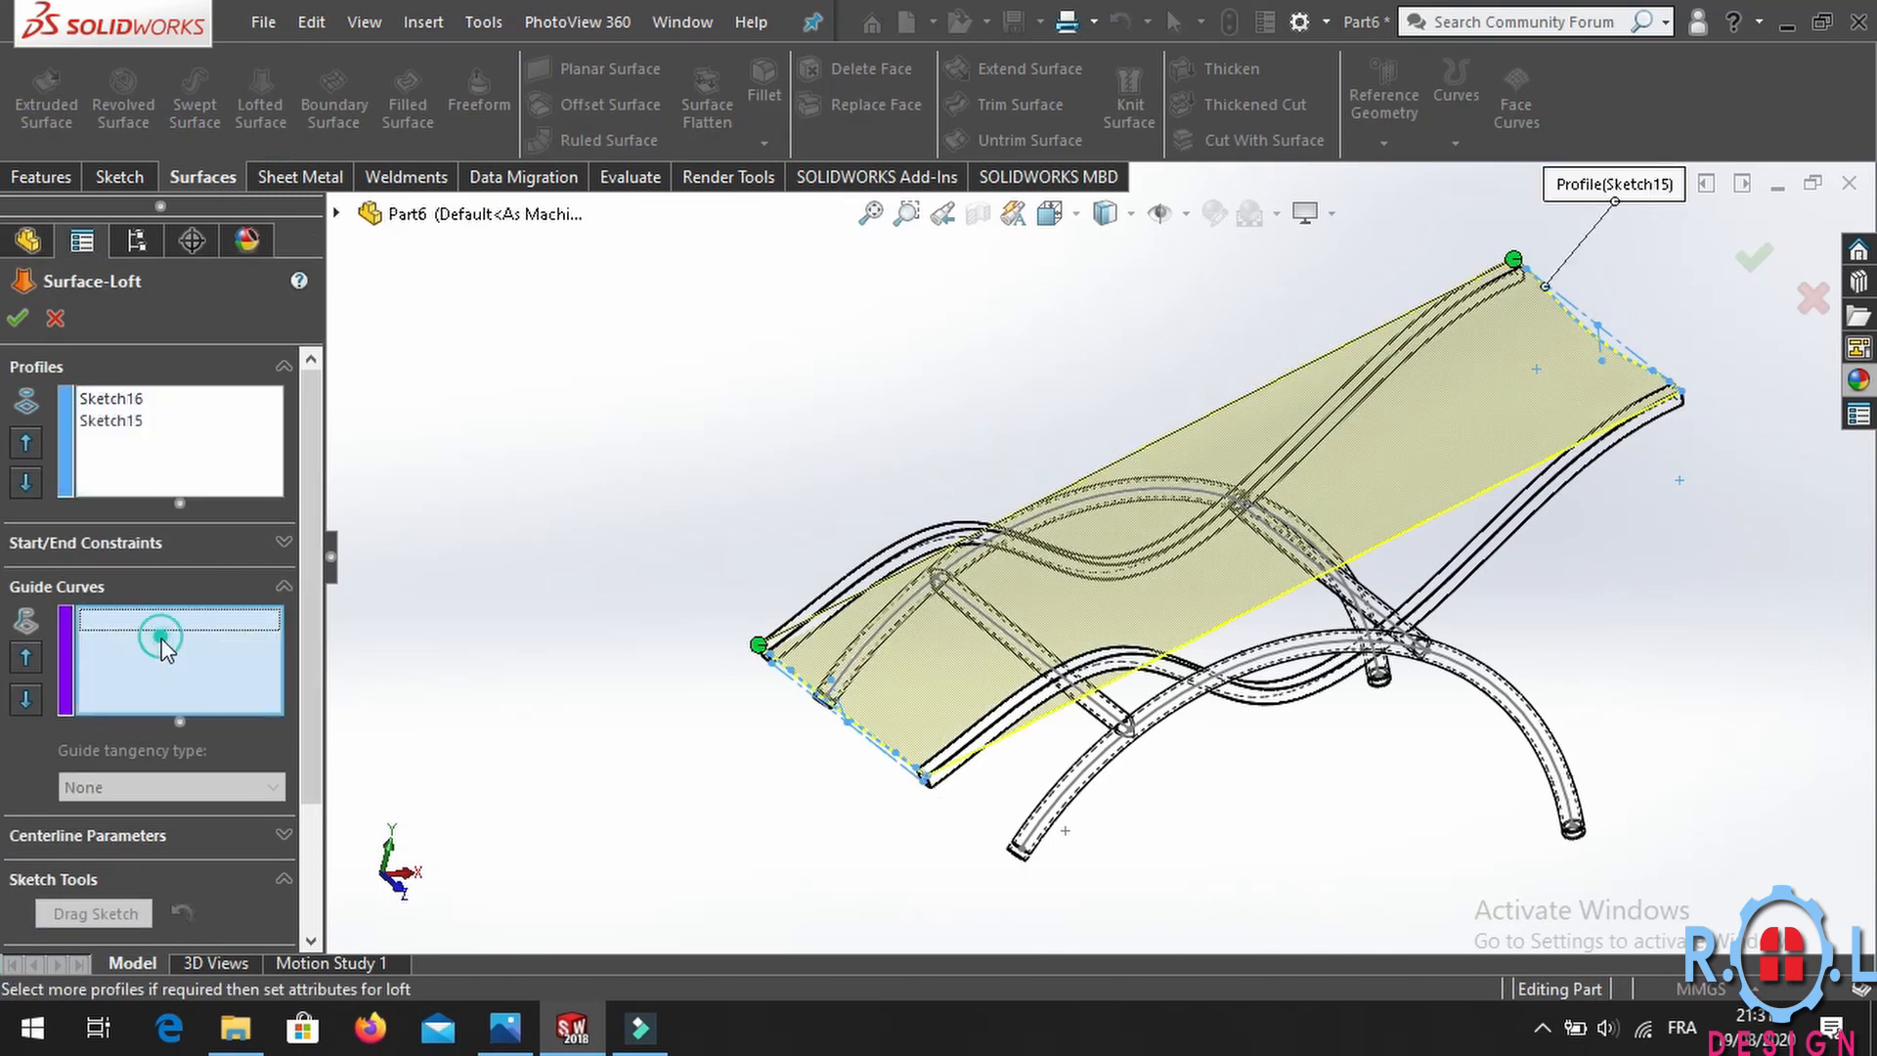
left_click(1308, 465)
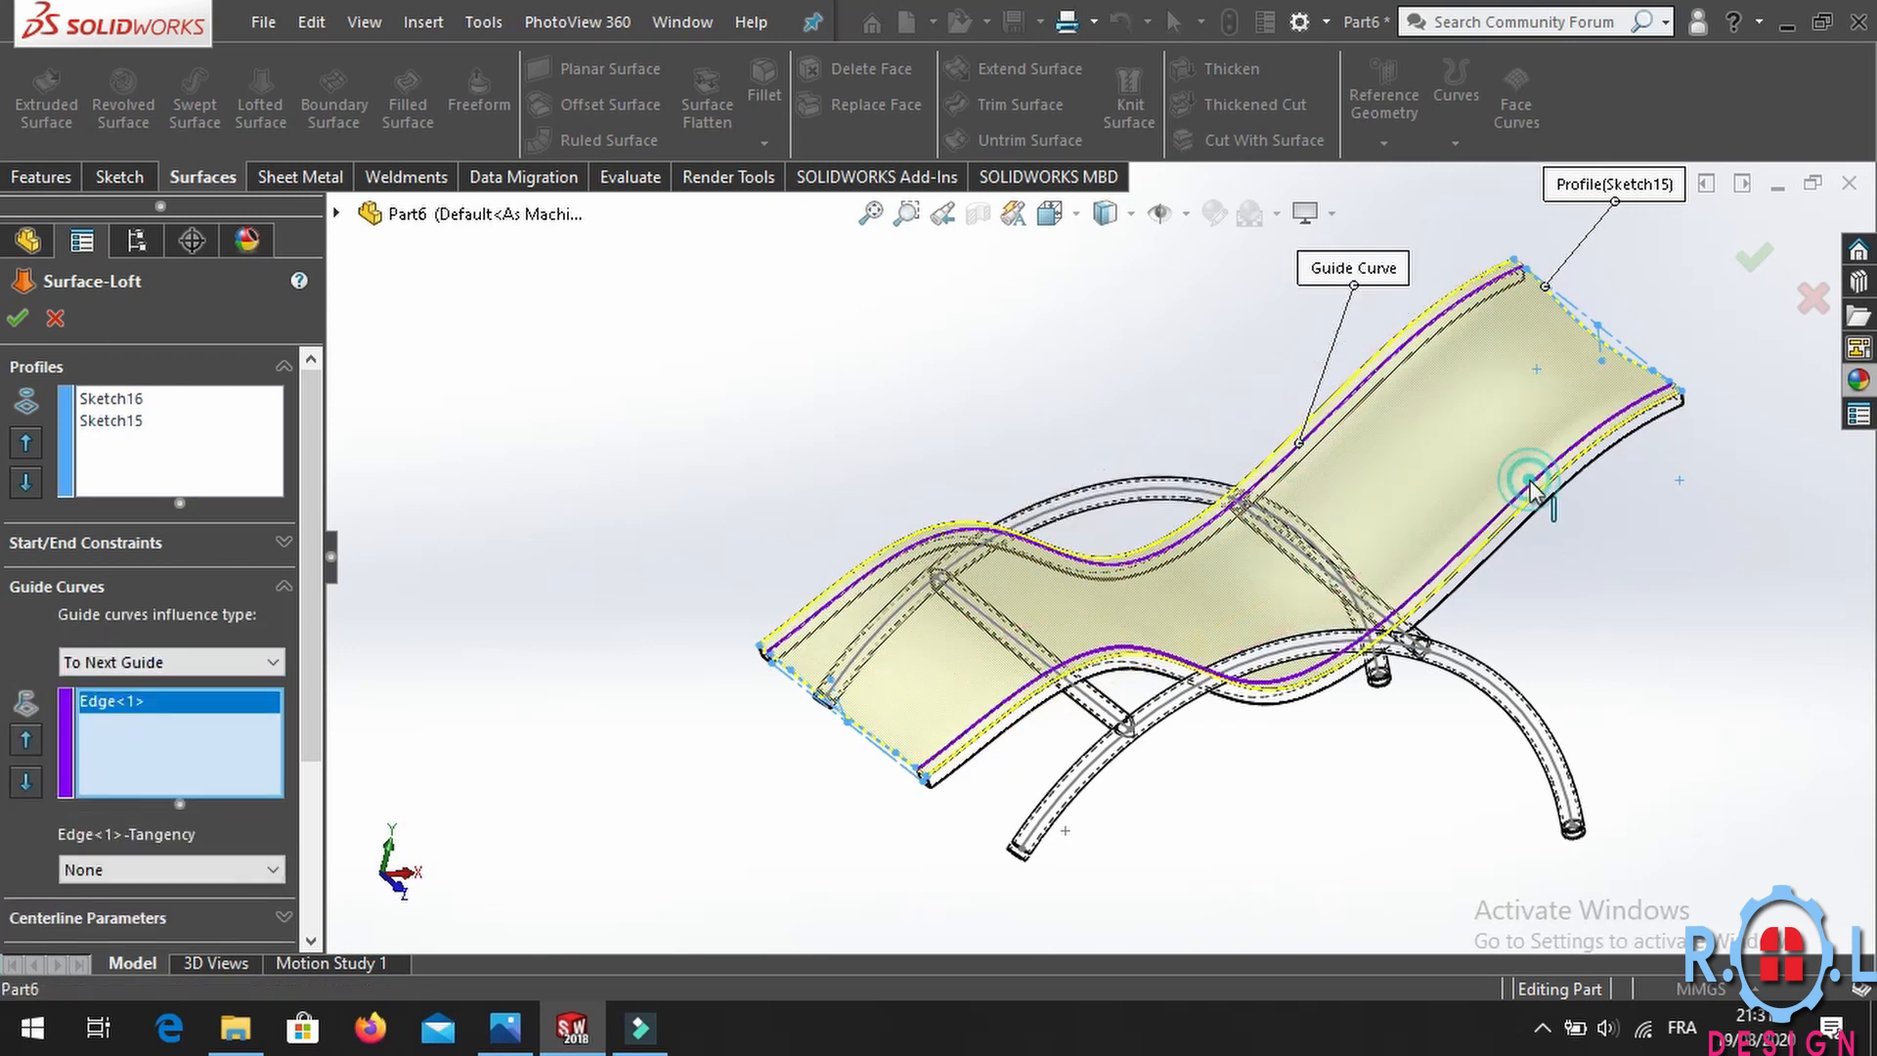
left_click(1530, 479)
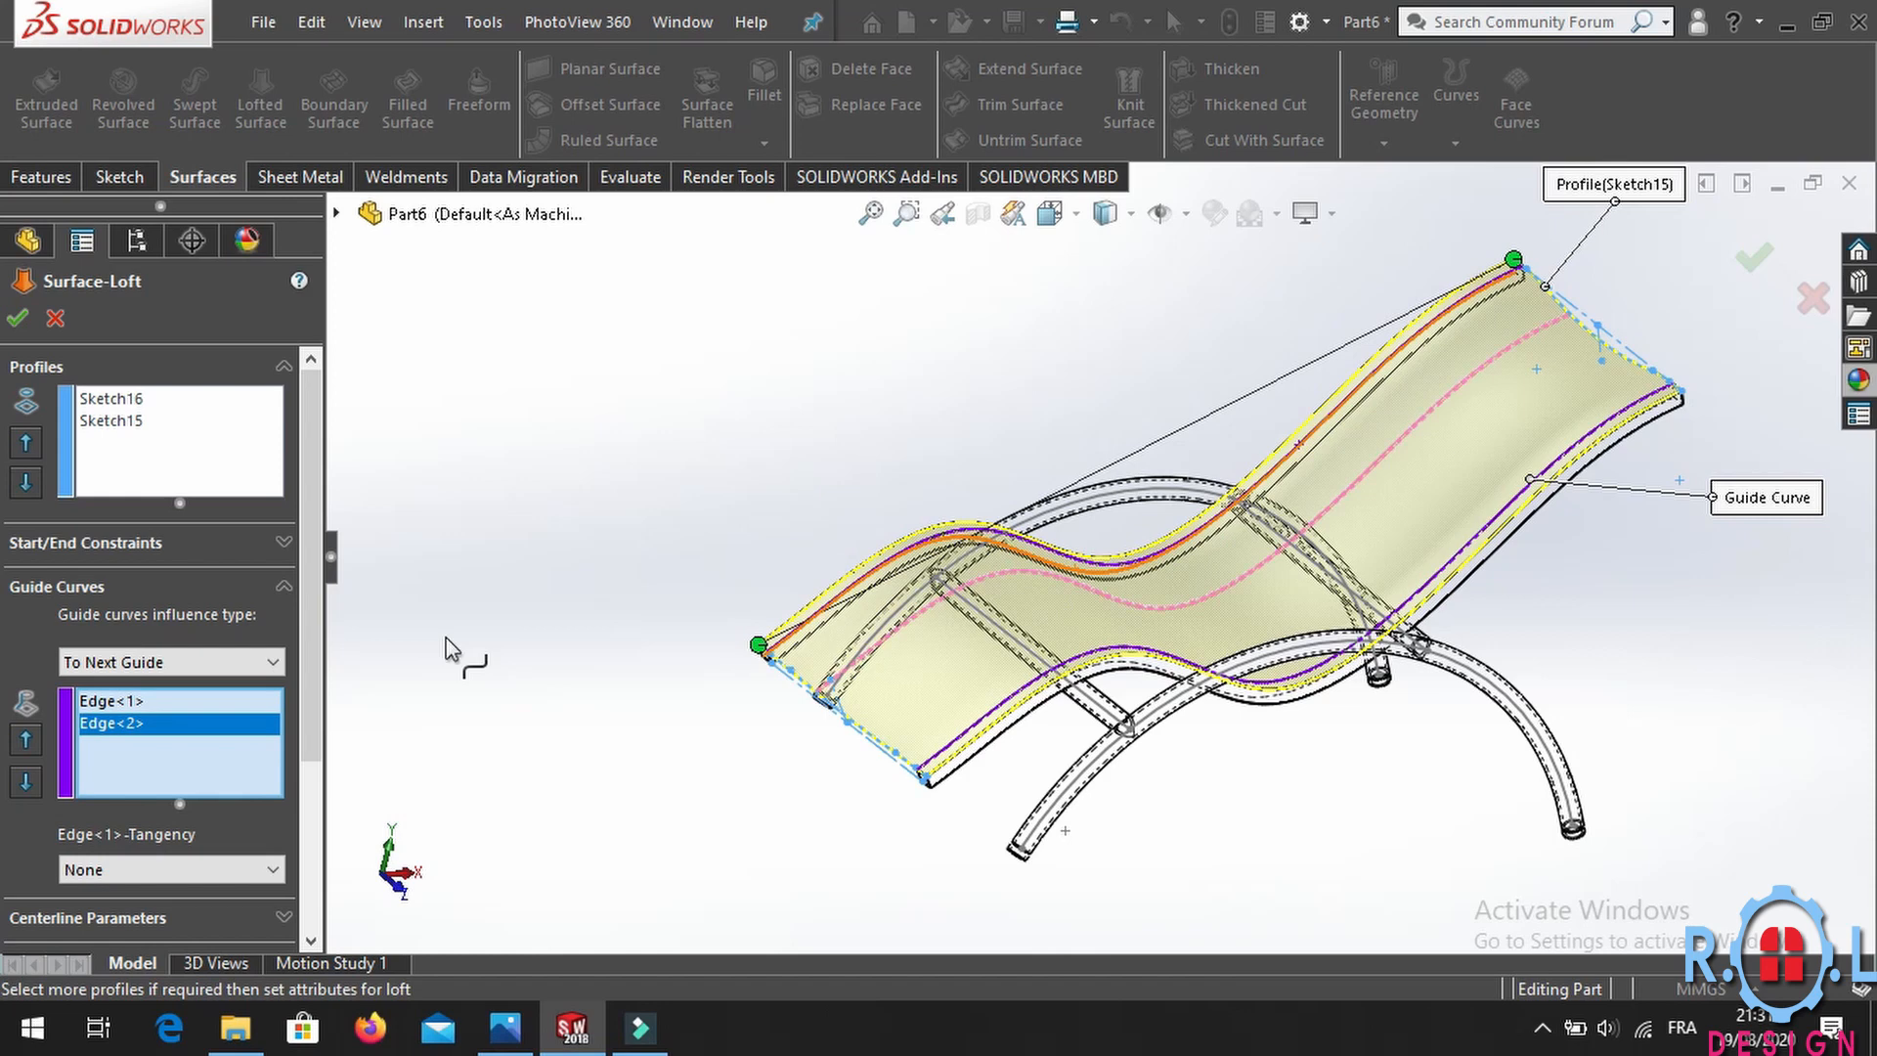
Set the loft's start constraint to Normal To Profile with a tangent length of 1.2.
scroll(1268, 419, "down", 2)
middle_click_drag(1266, 420, 1310, 461)
scroll(1310, 461, "down", 2)
scroll(1310, 454, "down", 1)
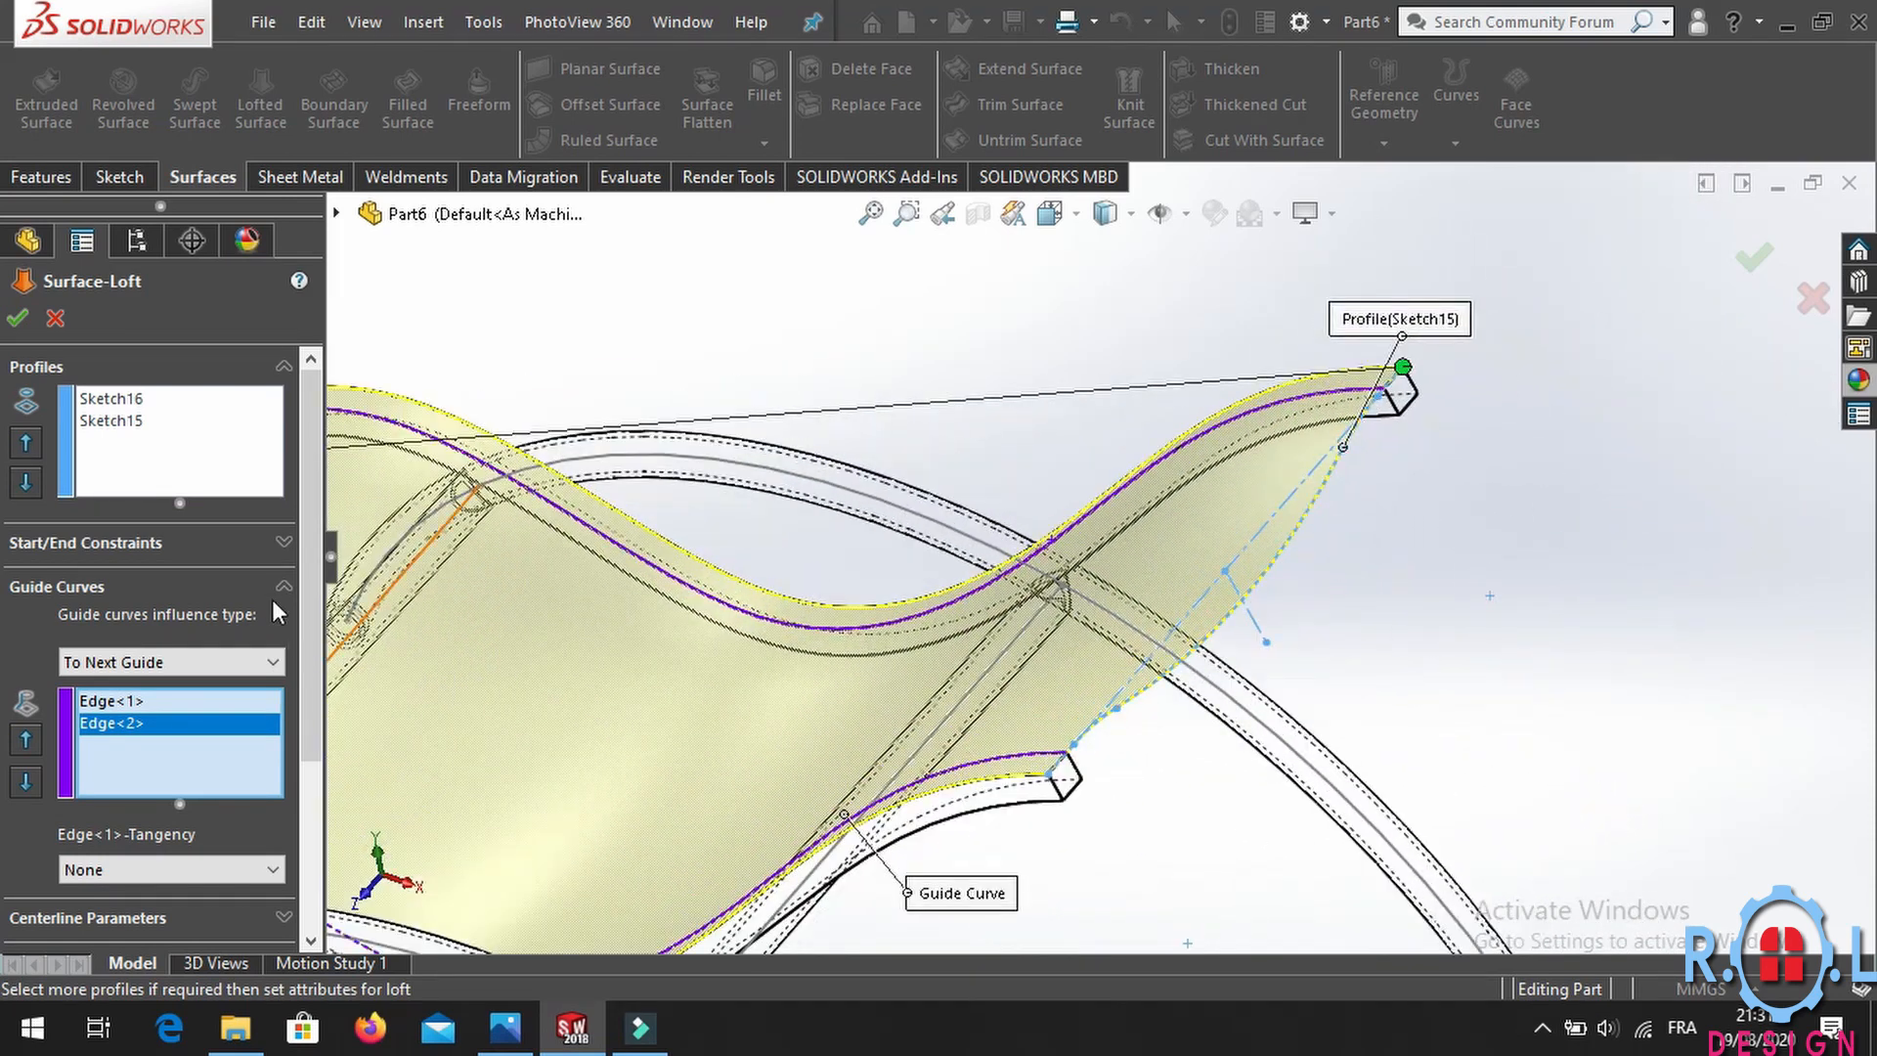
left_click(256, 548)
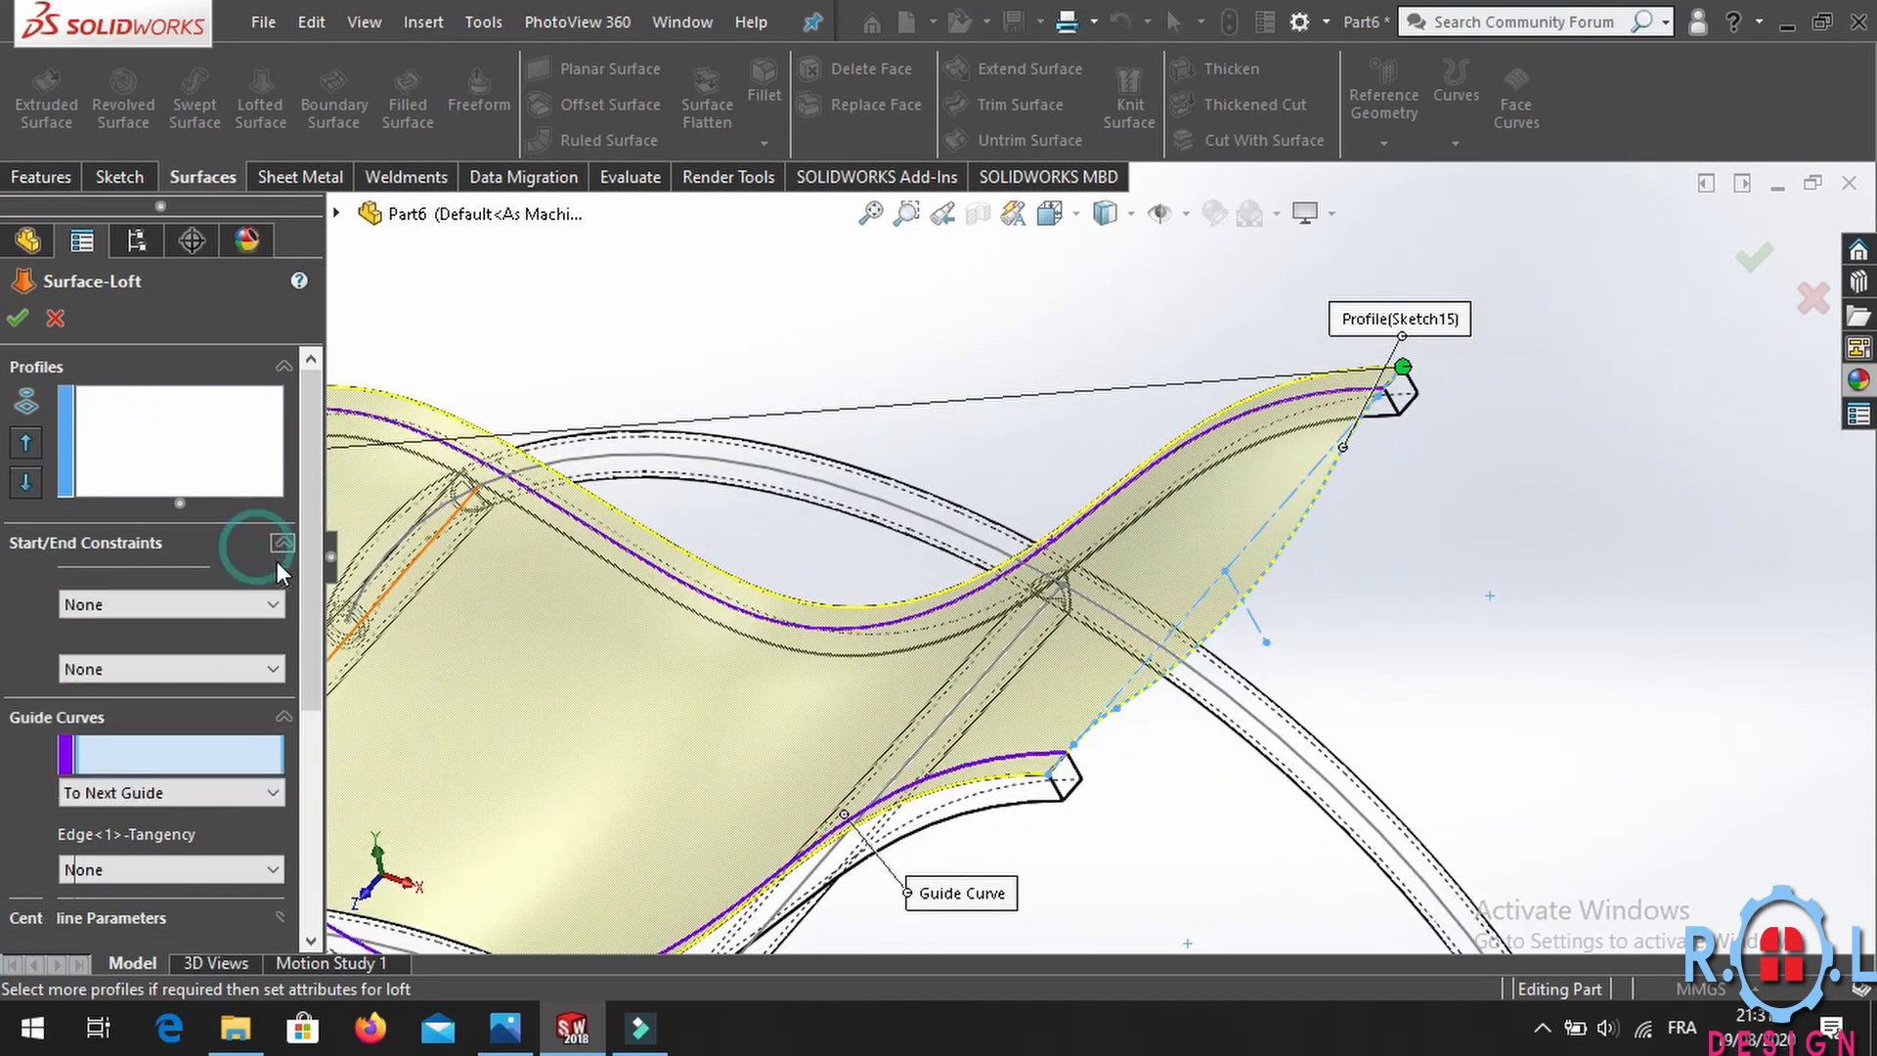
left_click(170, 606)
left_click(159, 663)
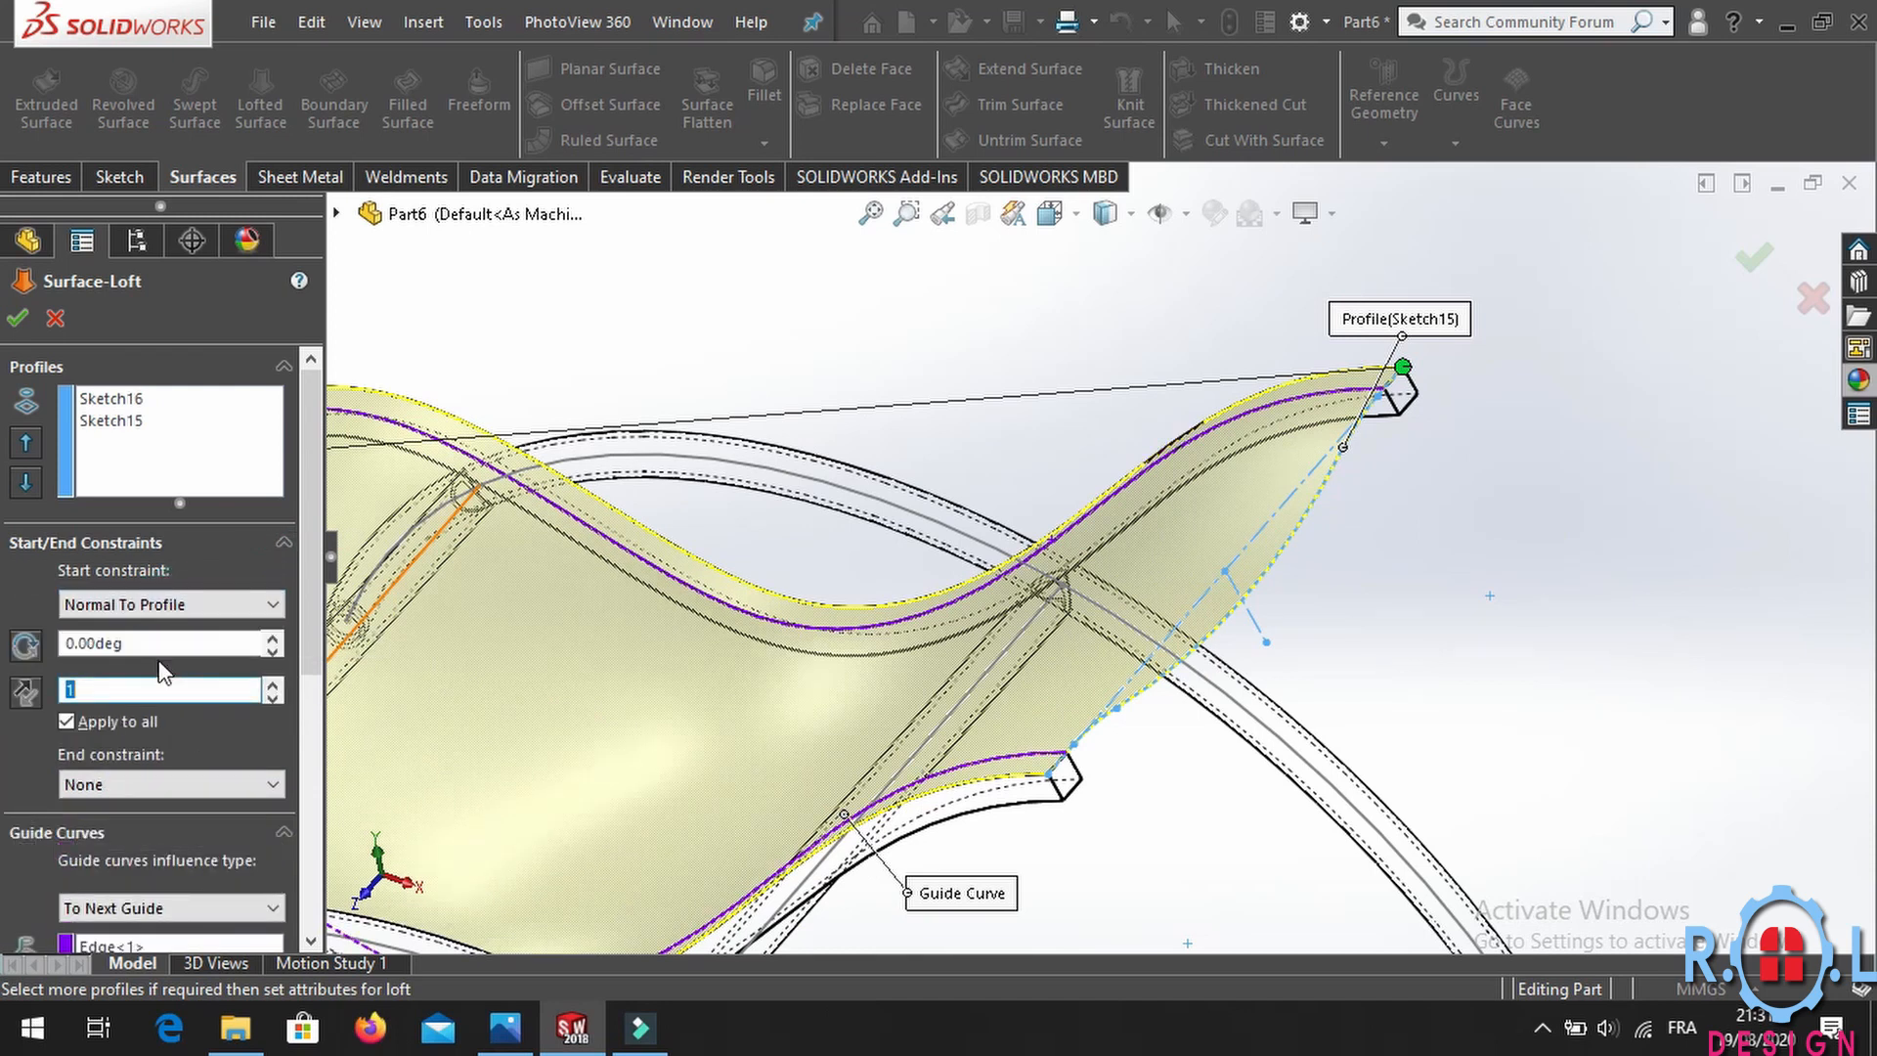
left_click(272, 684)
left_click(271, 686)
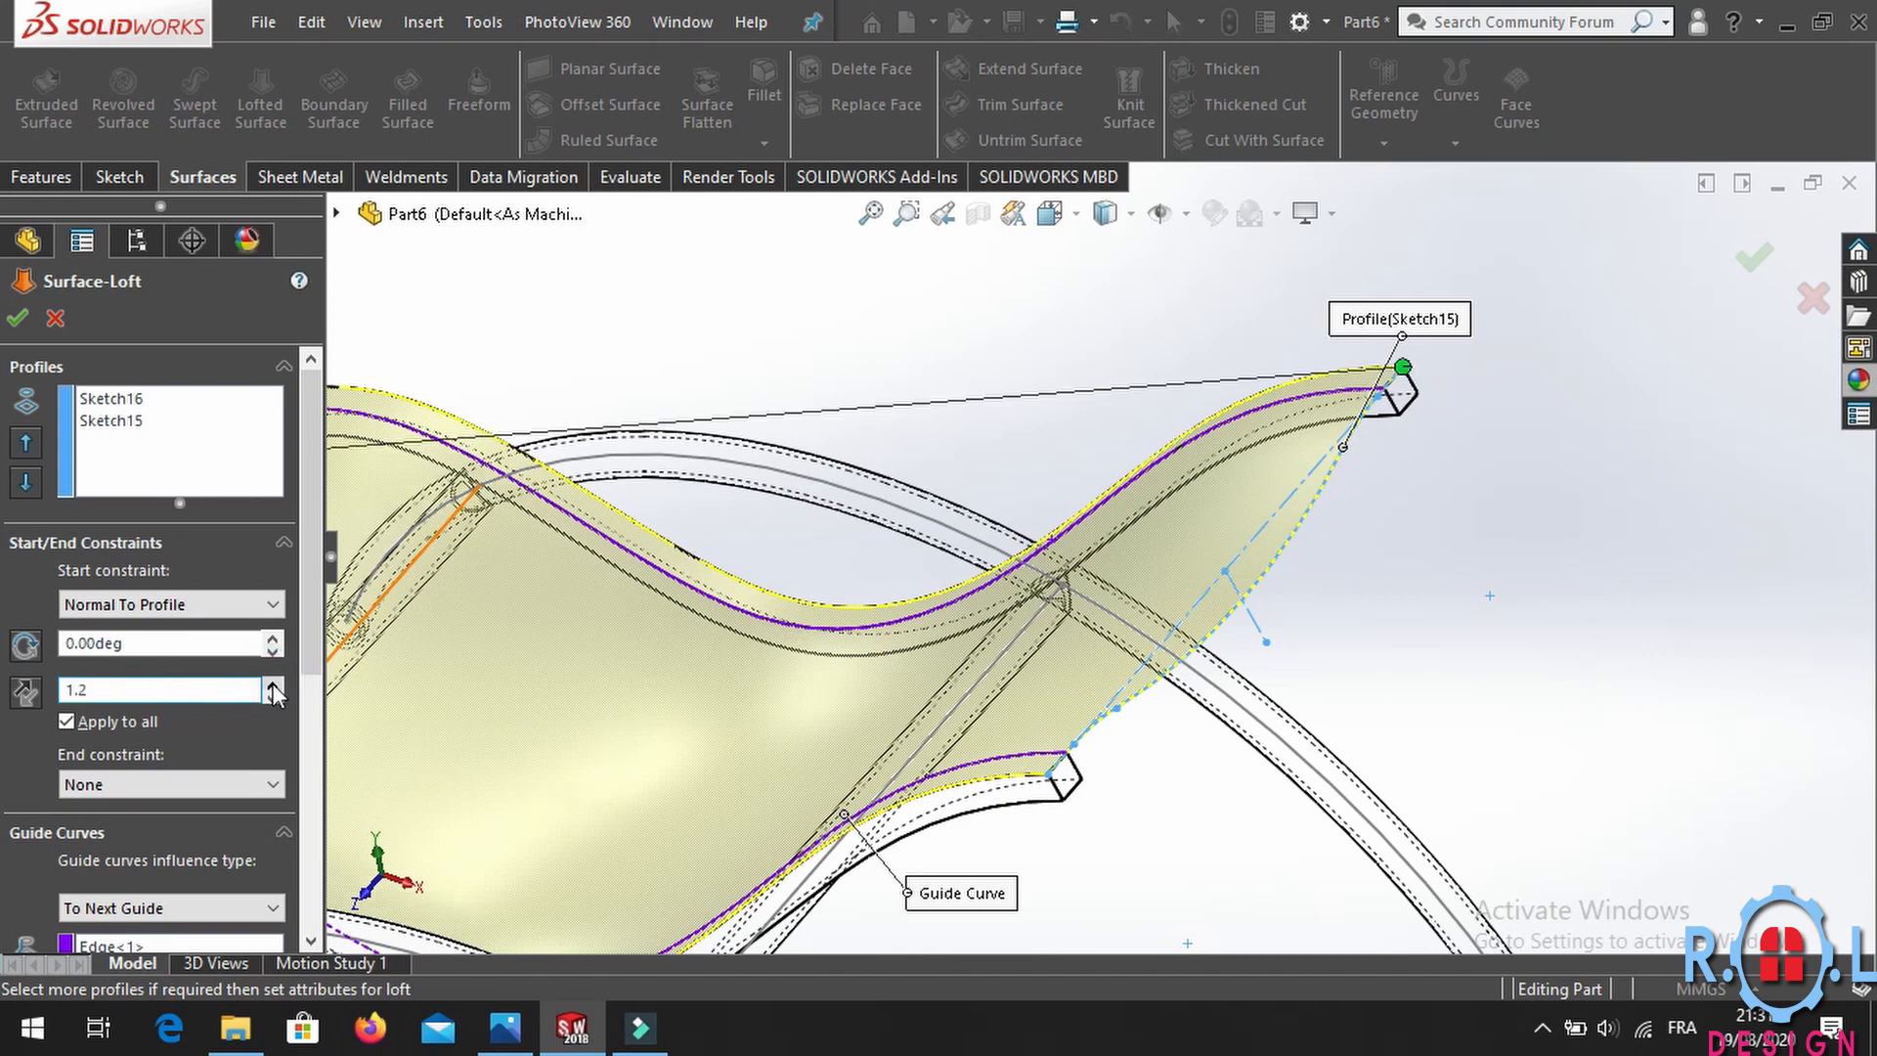
Try a Normal To Profile end constraint on the loft and inspect the surface at both chair ends.
scroll(643, 647, "up", 3)
middle_click_drag(644, 647, 834, 536)
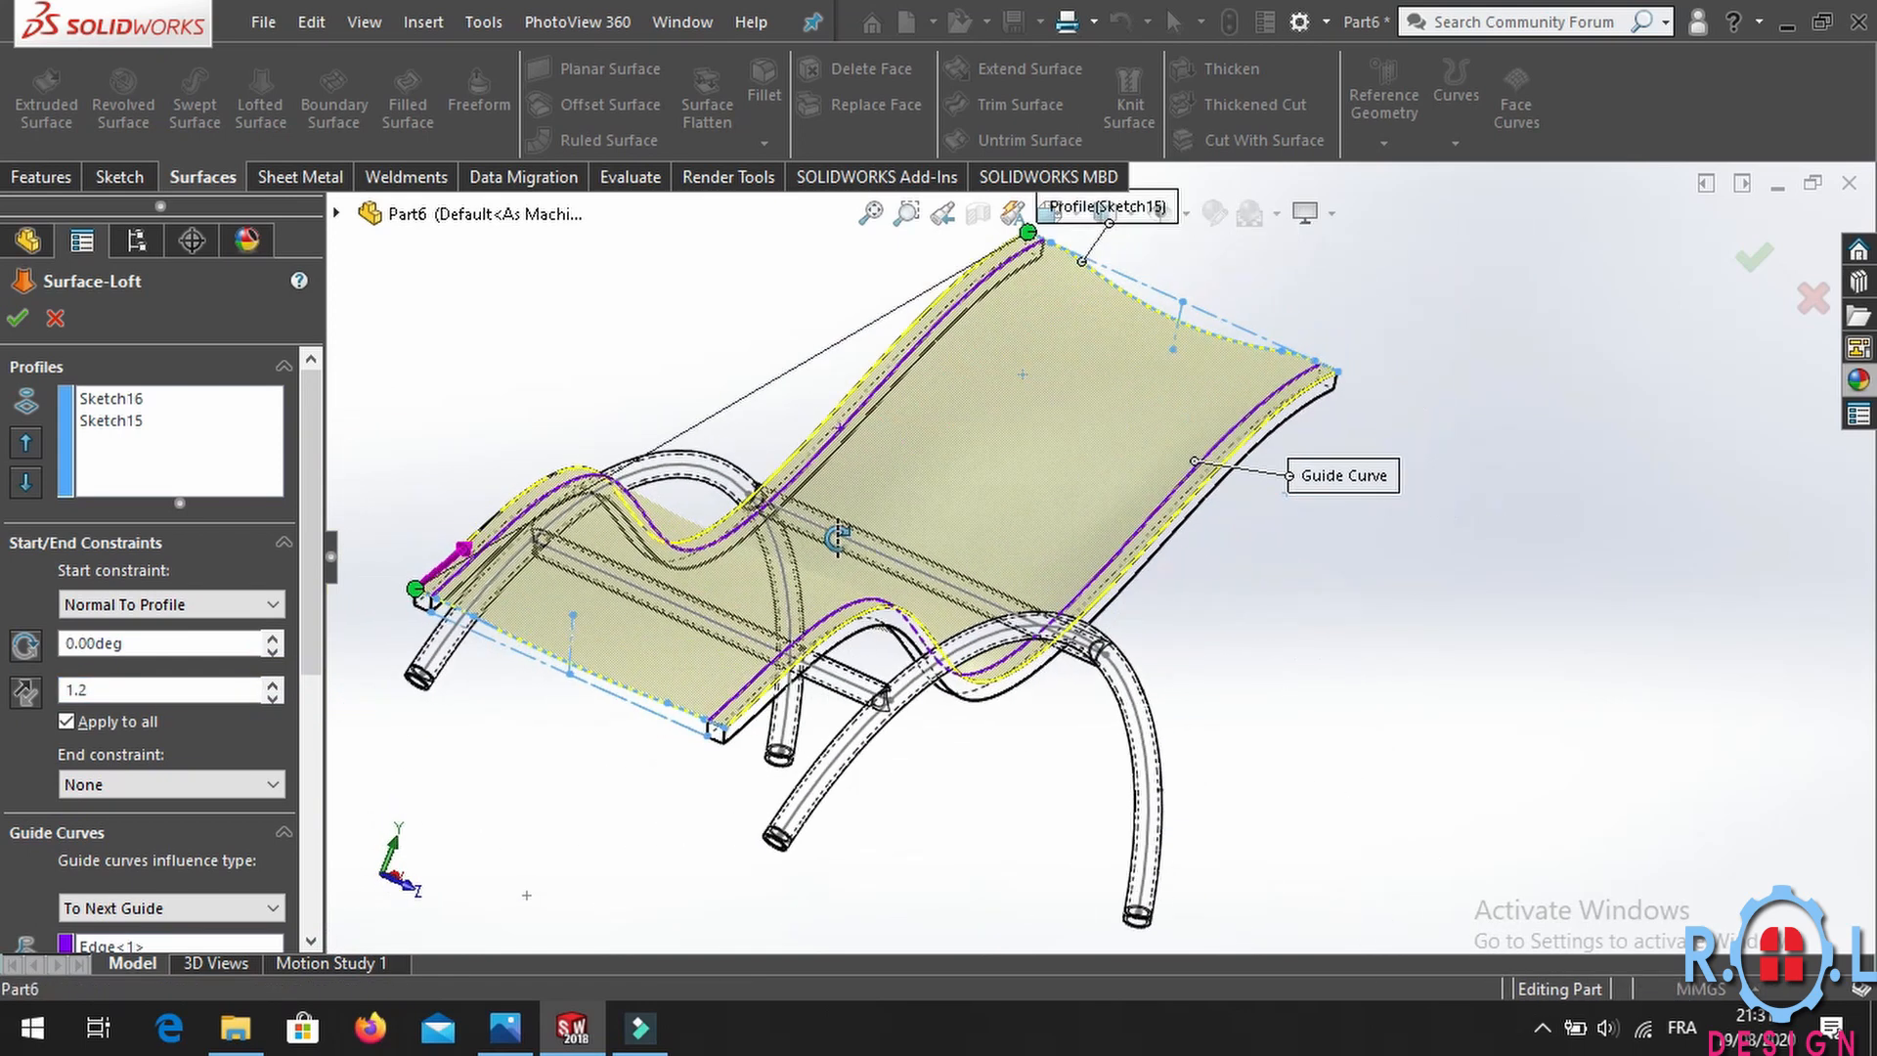
scroll(544, 575, "up", 1)
scroll(544, 575, "down", 1)
scroll(547, 586, "down", 5)
middle_click_drag(721, 591, 675, 577)
scroll(1006, 611, "up", 7)
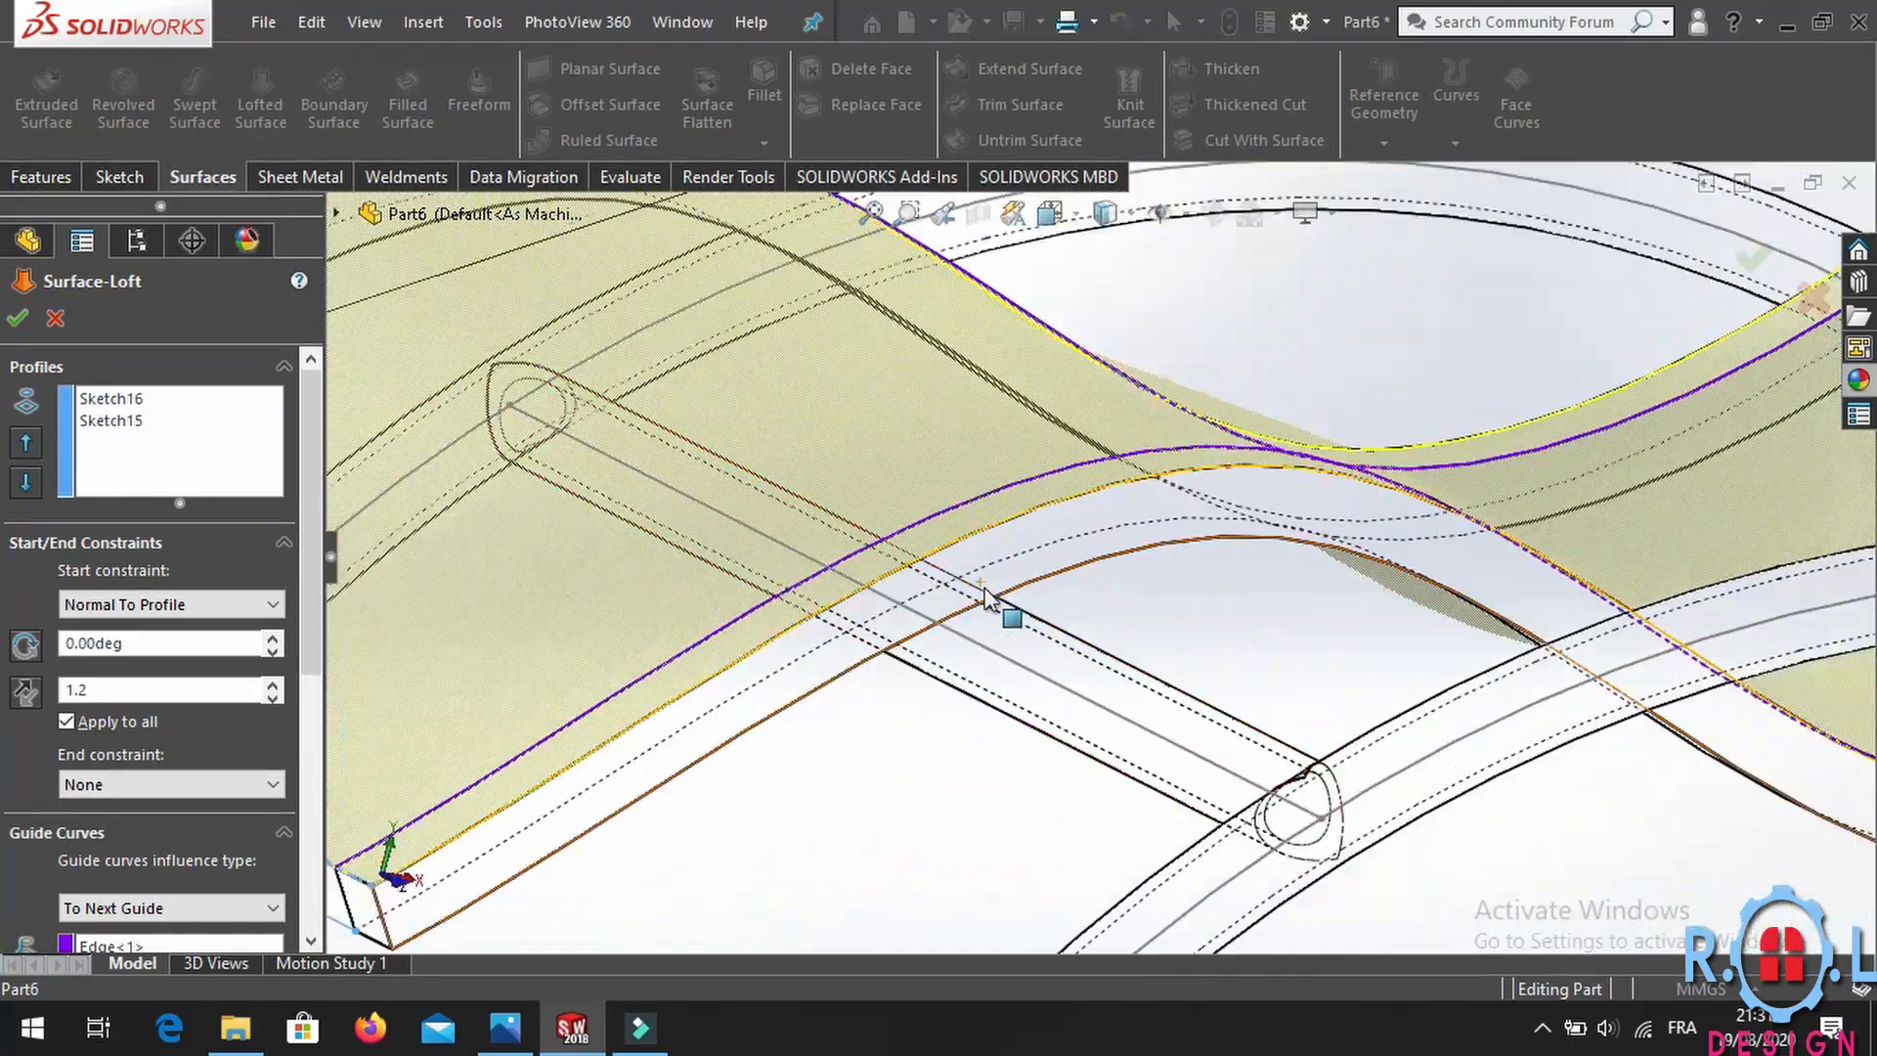
left_click(158, 784)
left_click(157, 823)
scroll(1571, 440, "up", 2)
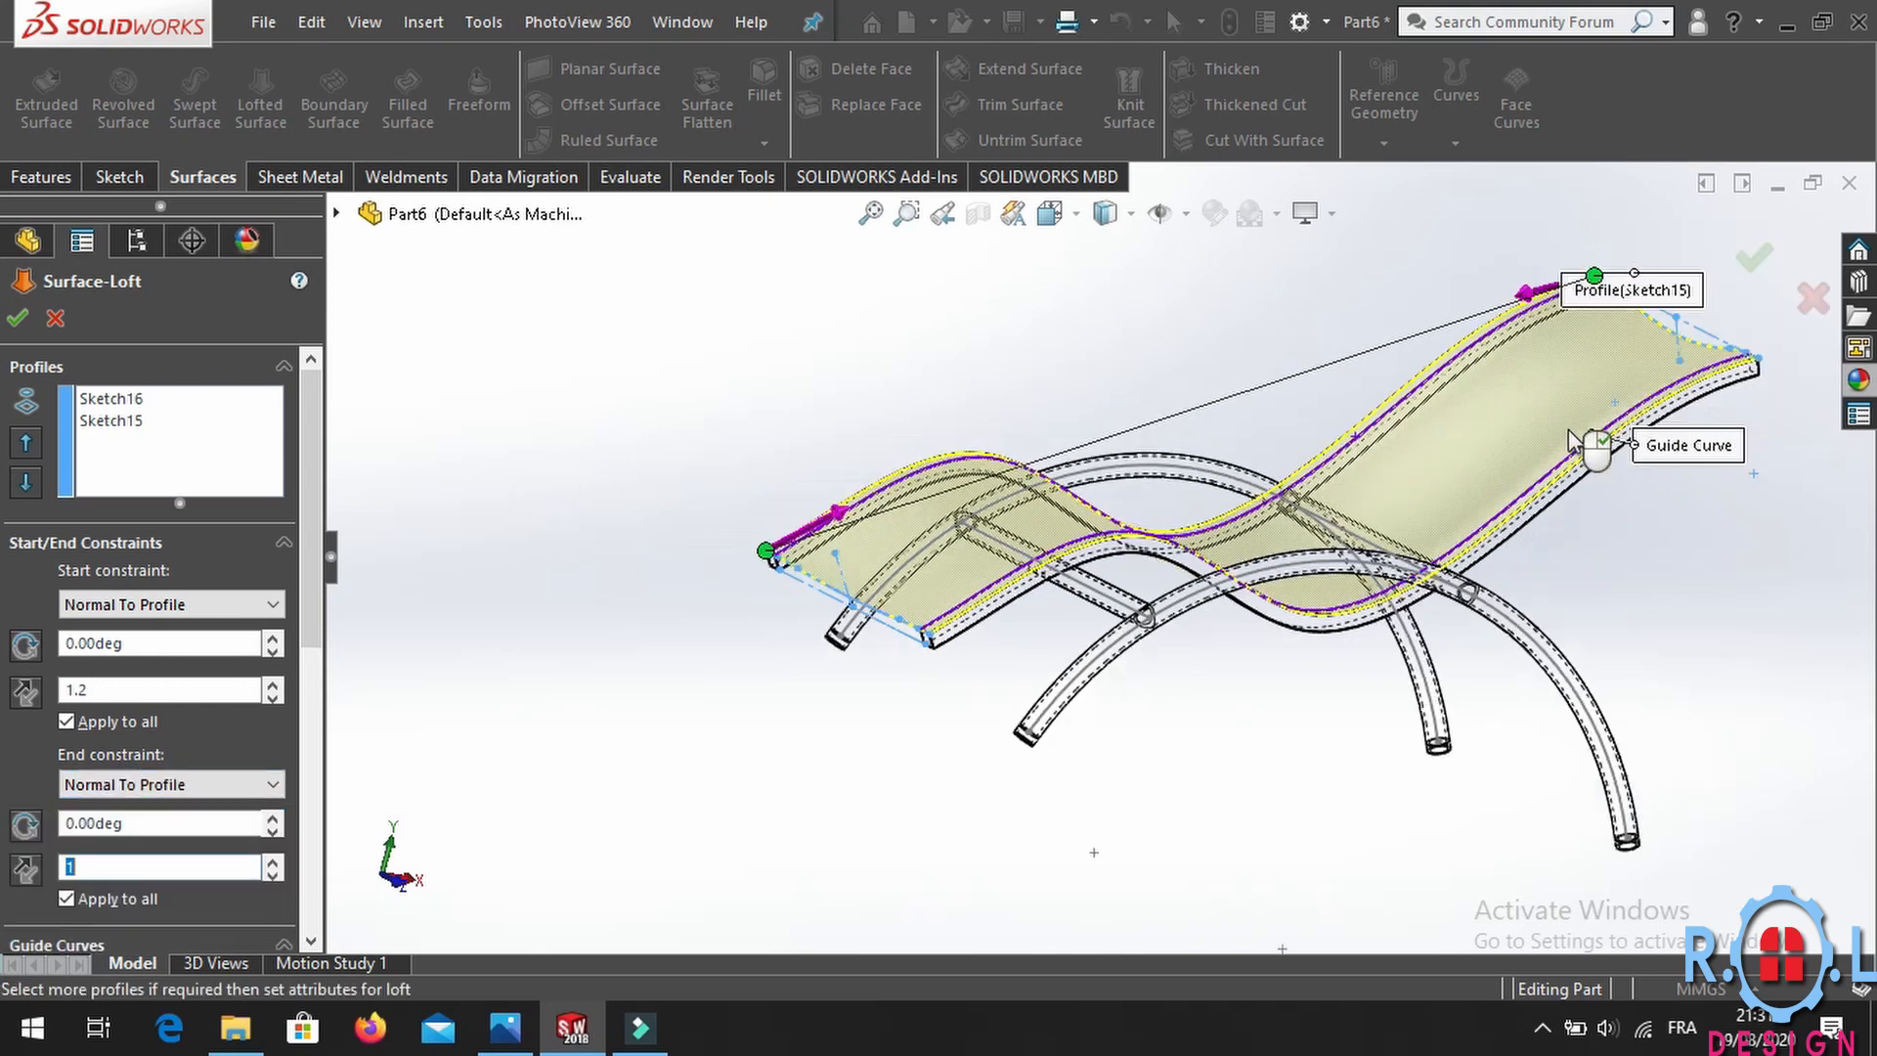
scroll(1571, 440, "up", 1)
scroll(1258, 461, "down", 2)
scroll(1257, 460, "up", 2)
middle_click_drag(1257, 460, 1567, 466)
scroll(618, 564, "down", 3)
scroll(618, 564, "down", 3)
middle_click_drag(618, 565, 509, 529)
scroll(509, 529, "up", 4)
scroll(584, 458, "down", 3)
middle_click_drag(787, 503, 830, 419)
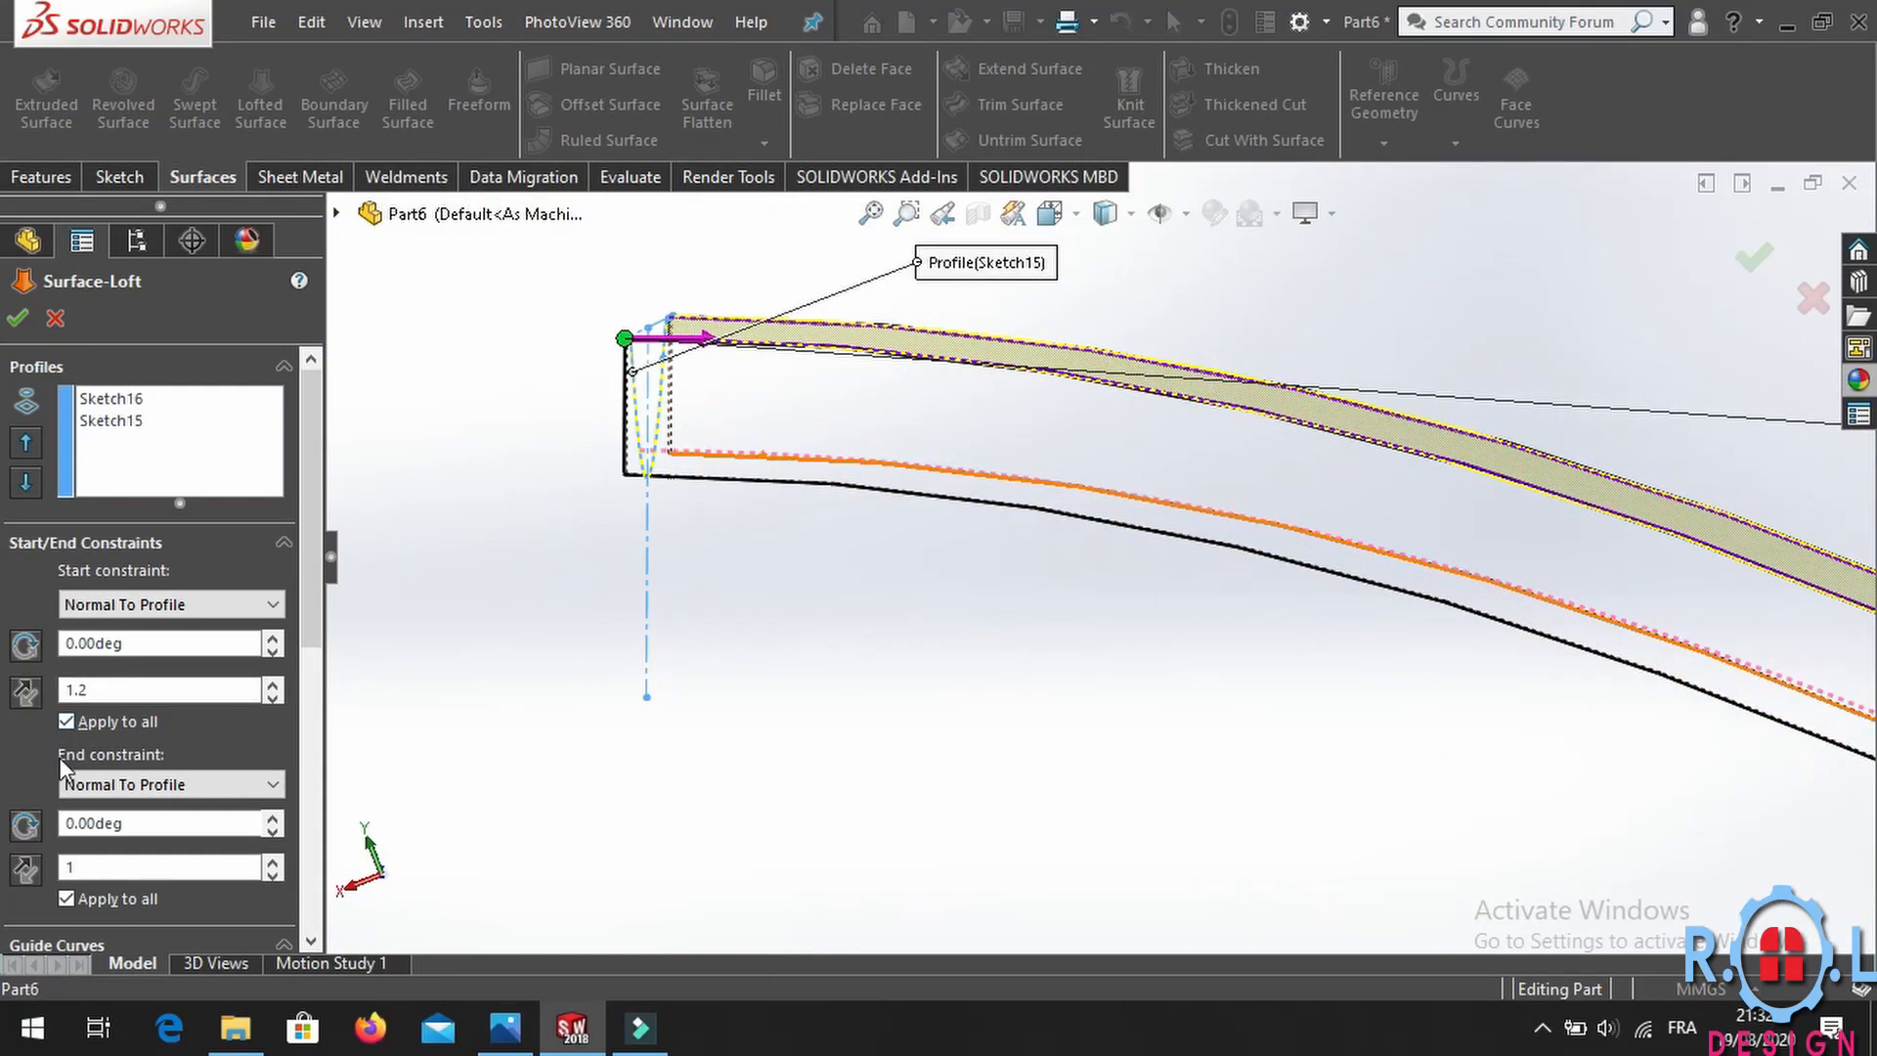
Set the loft's end constraint to None and create the seat surface.
left_click(104, 792)
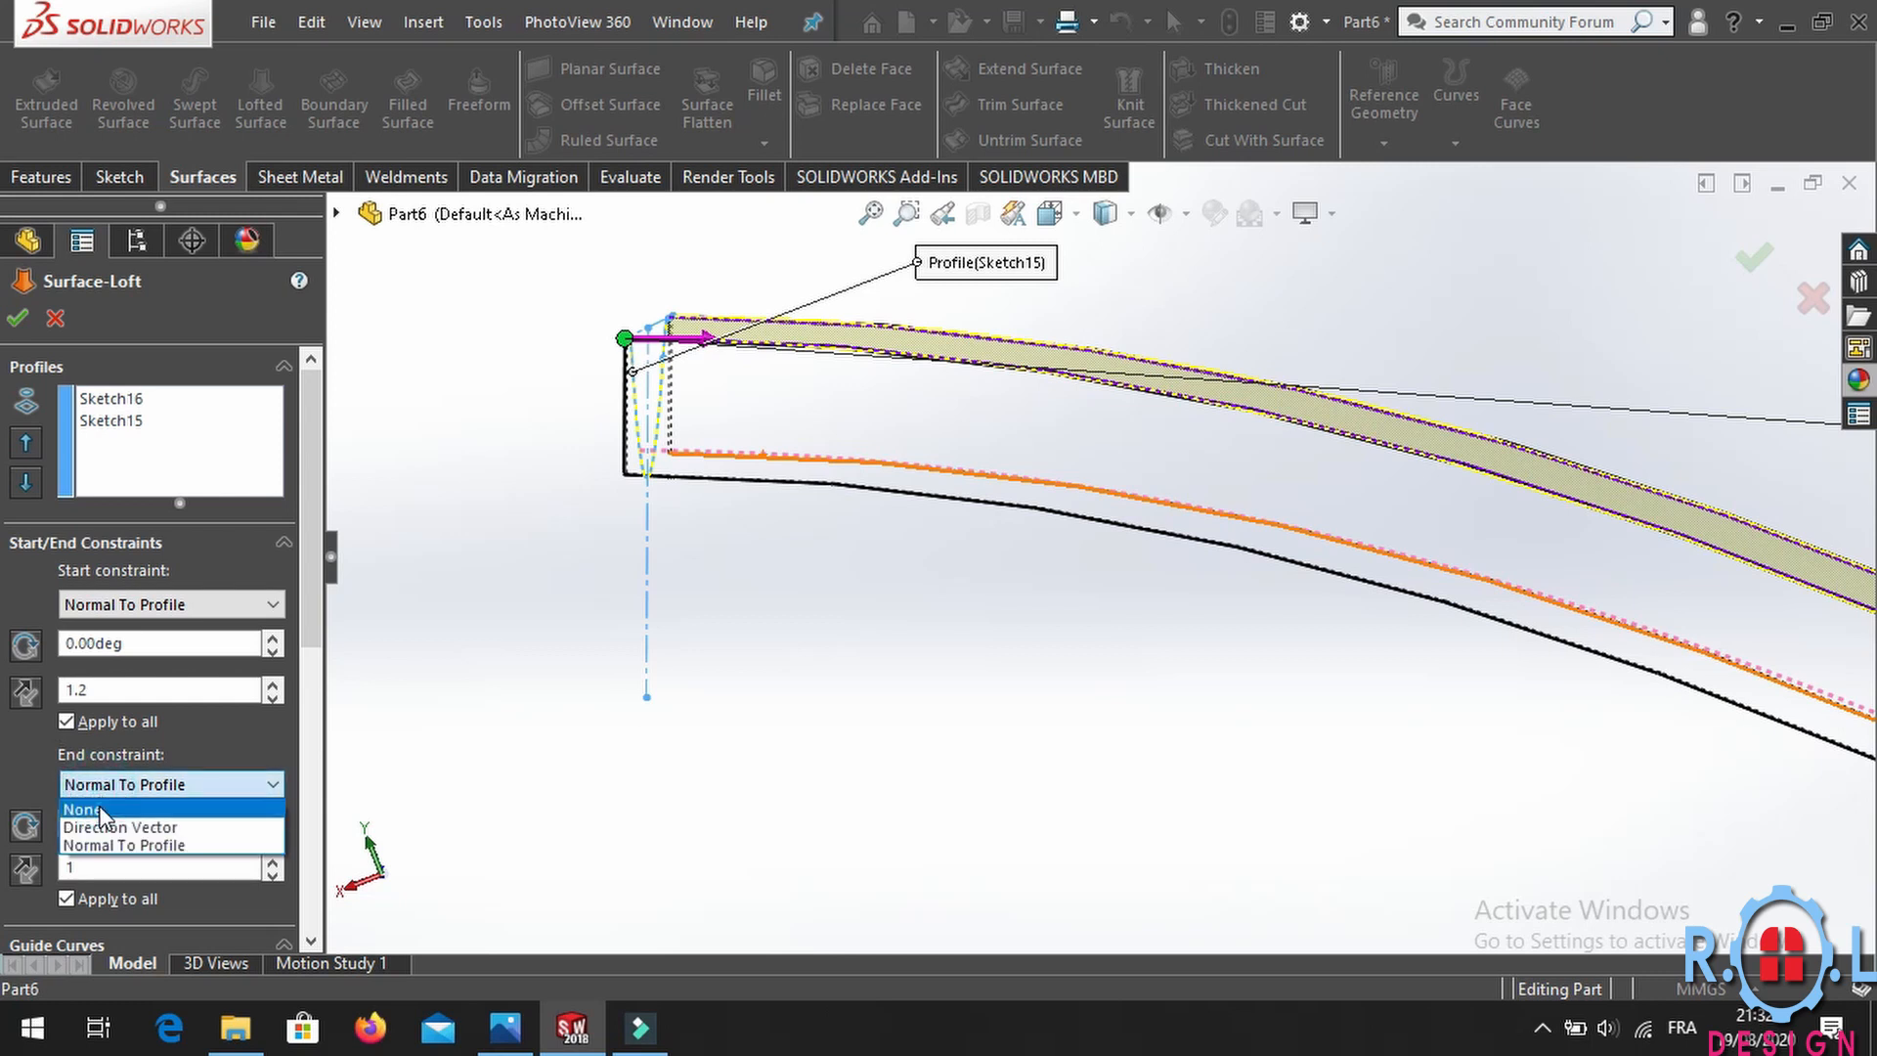
left_click(102, 813)
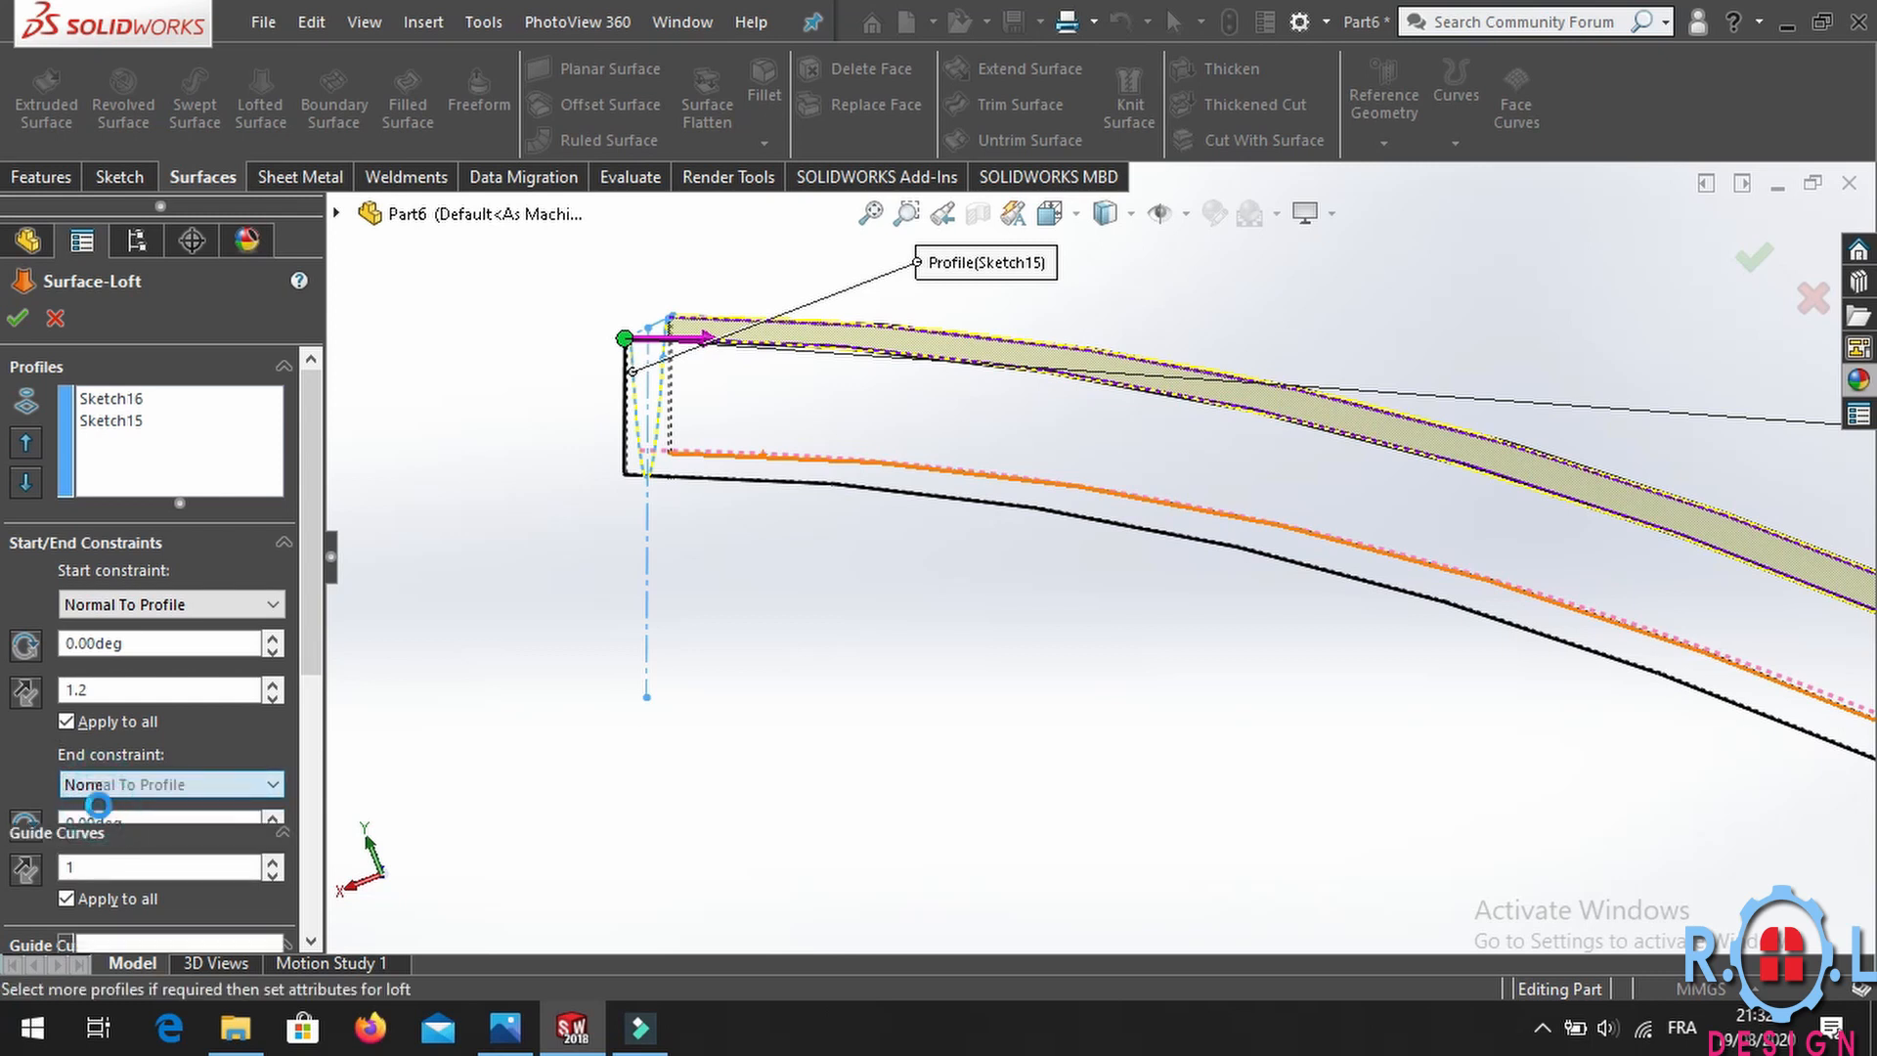
left_click(18, 317)
scroll(1114, 626, "up", 4)
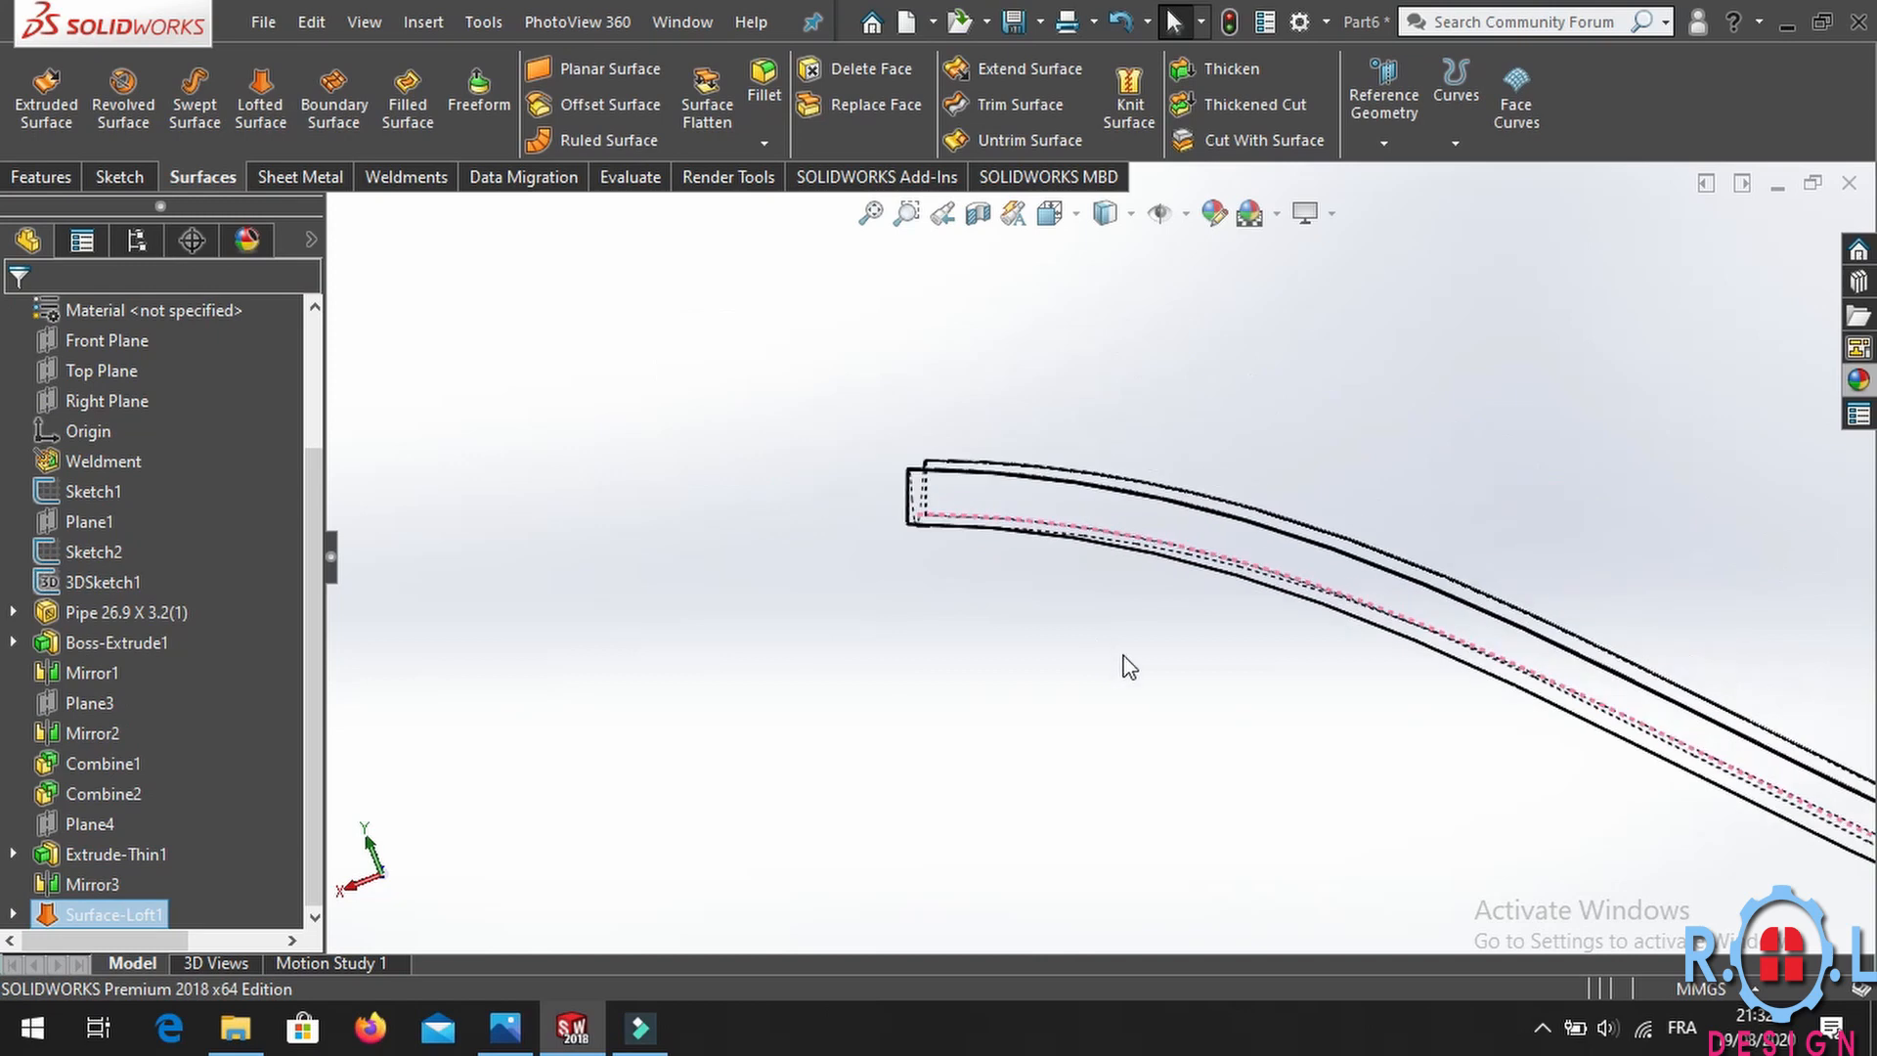
Thicken the lofted seat surface on its upper side by less than 10 mm, with the result merged.
scroll(1215, 621, "up", 4)
middle_click_drag(1195, 560, 937, 807)
scroll(1784, 471, "down", 3)
middle_click_drag(1554, 427, 1424, 523)
scroll(1570, 354, "down", 4)
left_click(1520, 396)
mouse_move(1300, 454)
middle_mouse_down("ctrl")
mouse_move(1097, 554)
mouse_move(1204, 391)
middle_mouse_up("ctrl")
left_click(1218, 73)
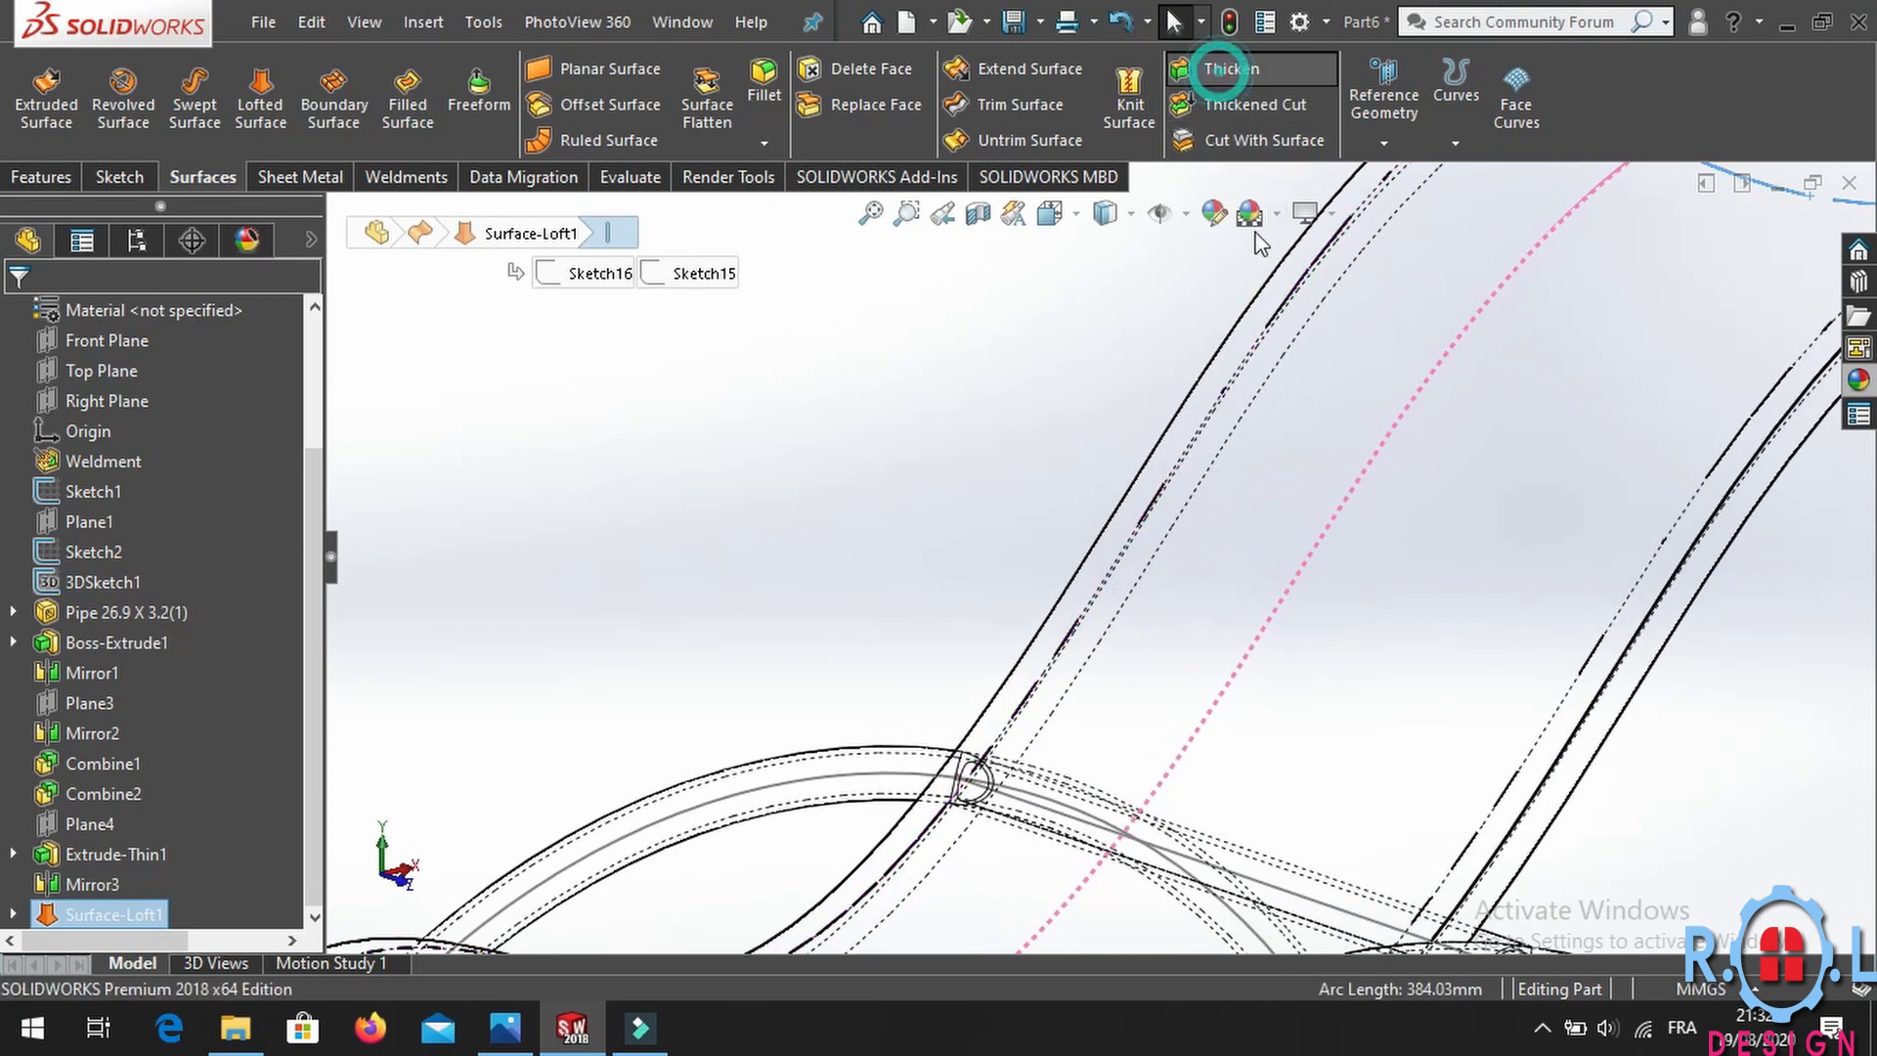
left_click(1494, 481)
scroll(1494, 481, "up", 4)
middle_click_drag(1414, 526, 1092, 525)
scroll(1093, 531, "down", 6)
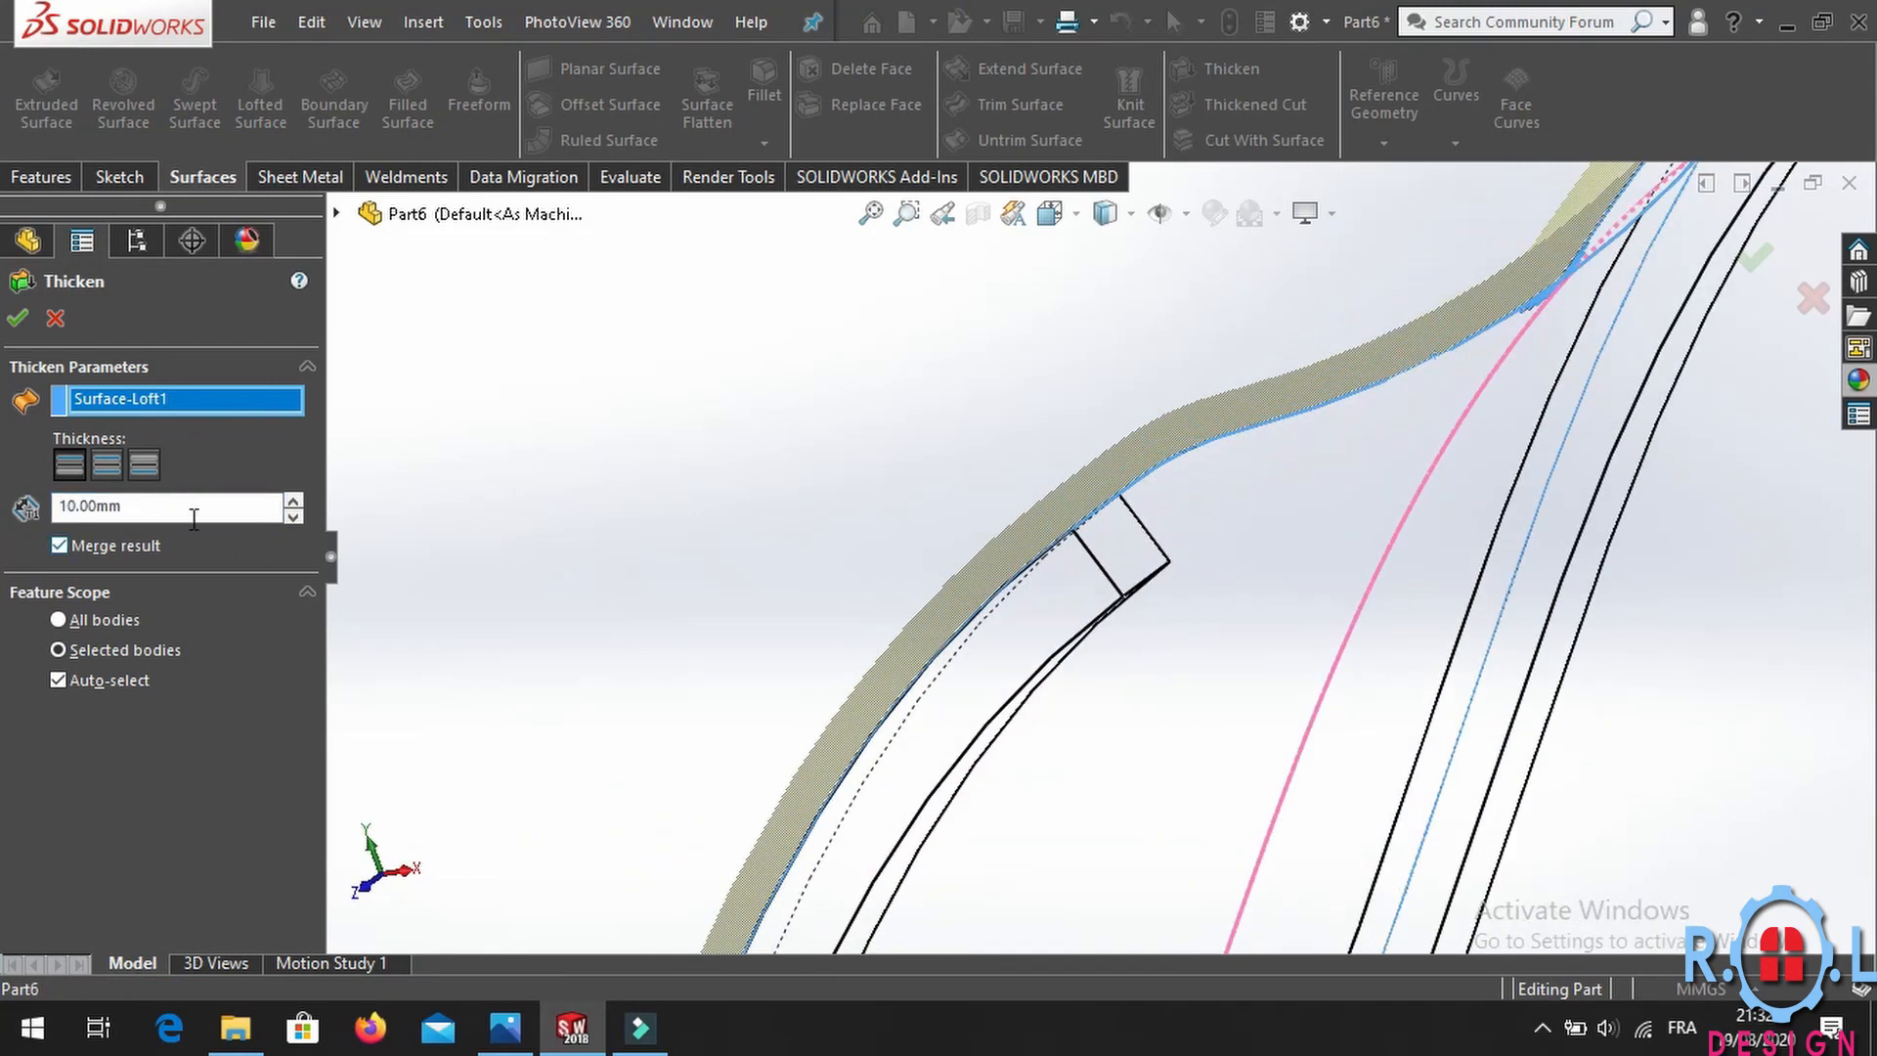
key("Return")
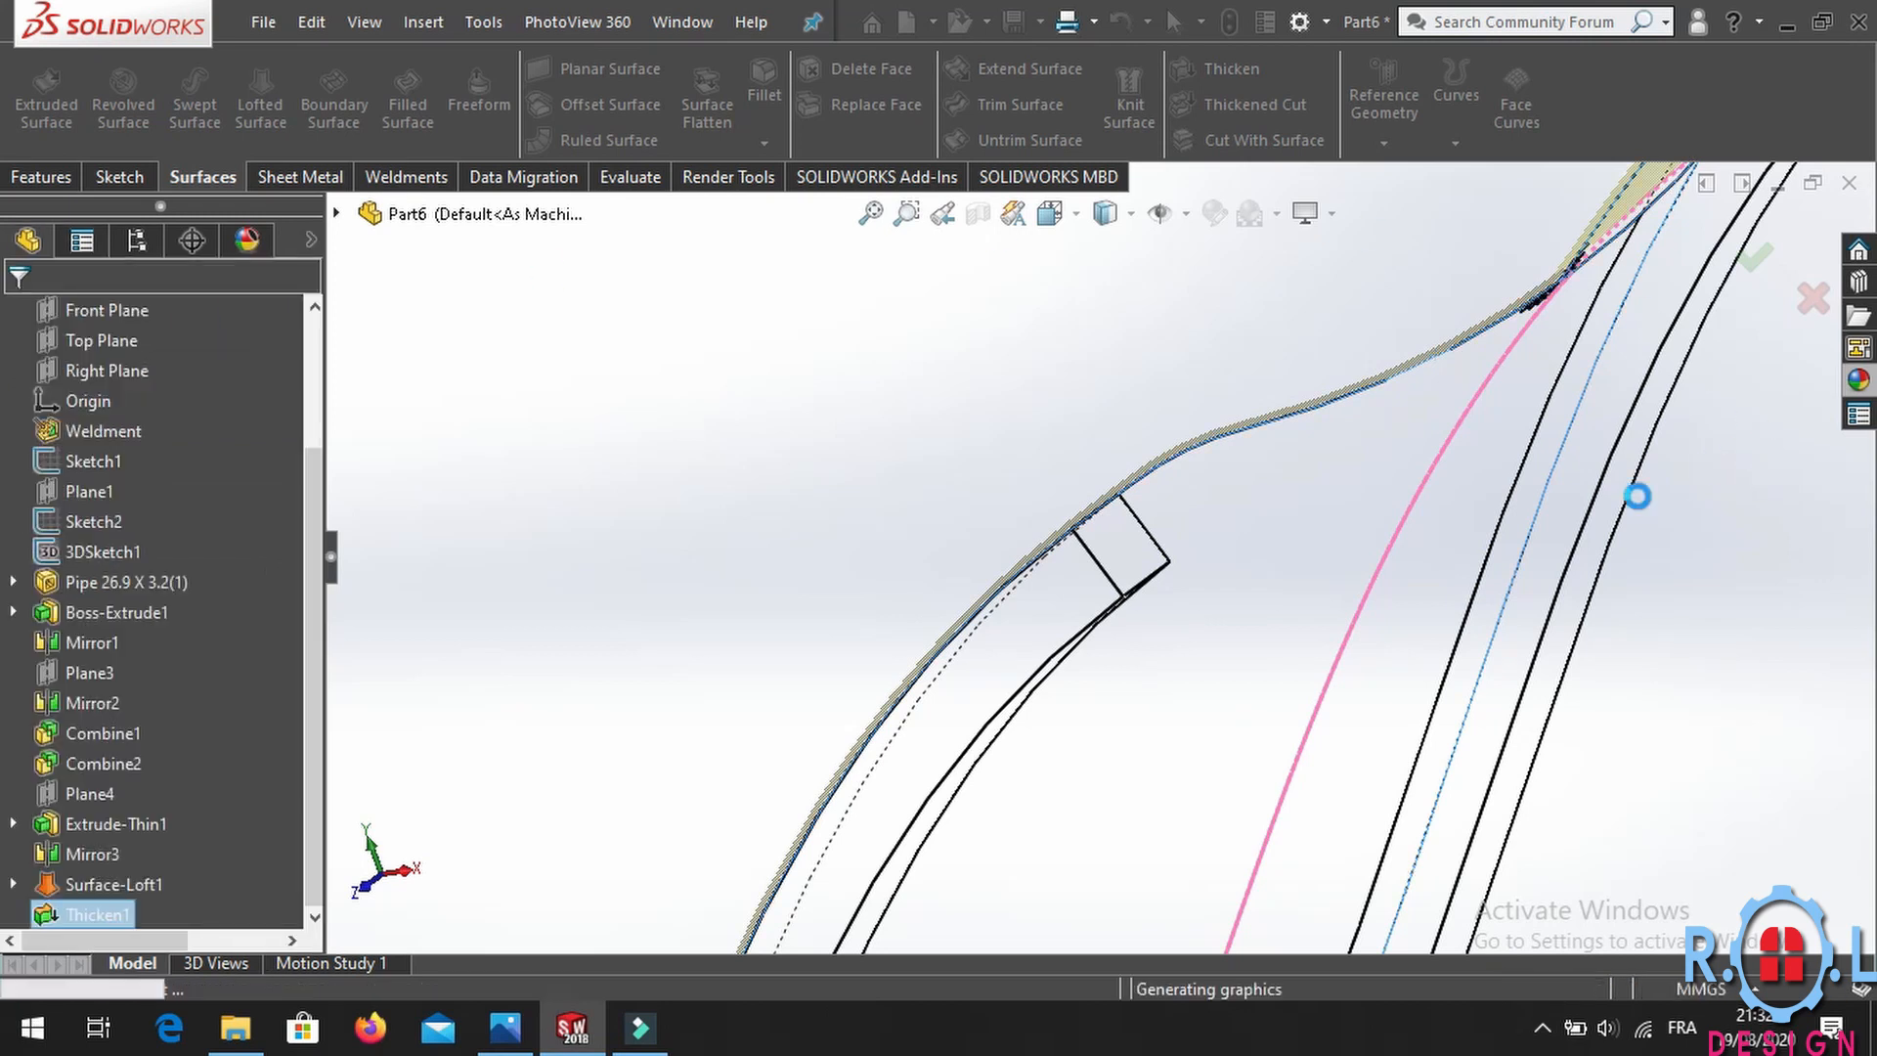
Switch the model display to shaded with edges.
left_click(1071, 403)
scroll(1102, 506, "up", 6)
middle_click_drag(1082, 671, 1186, 532)
scroll(1241, 411, "down", 8)
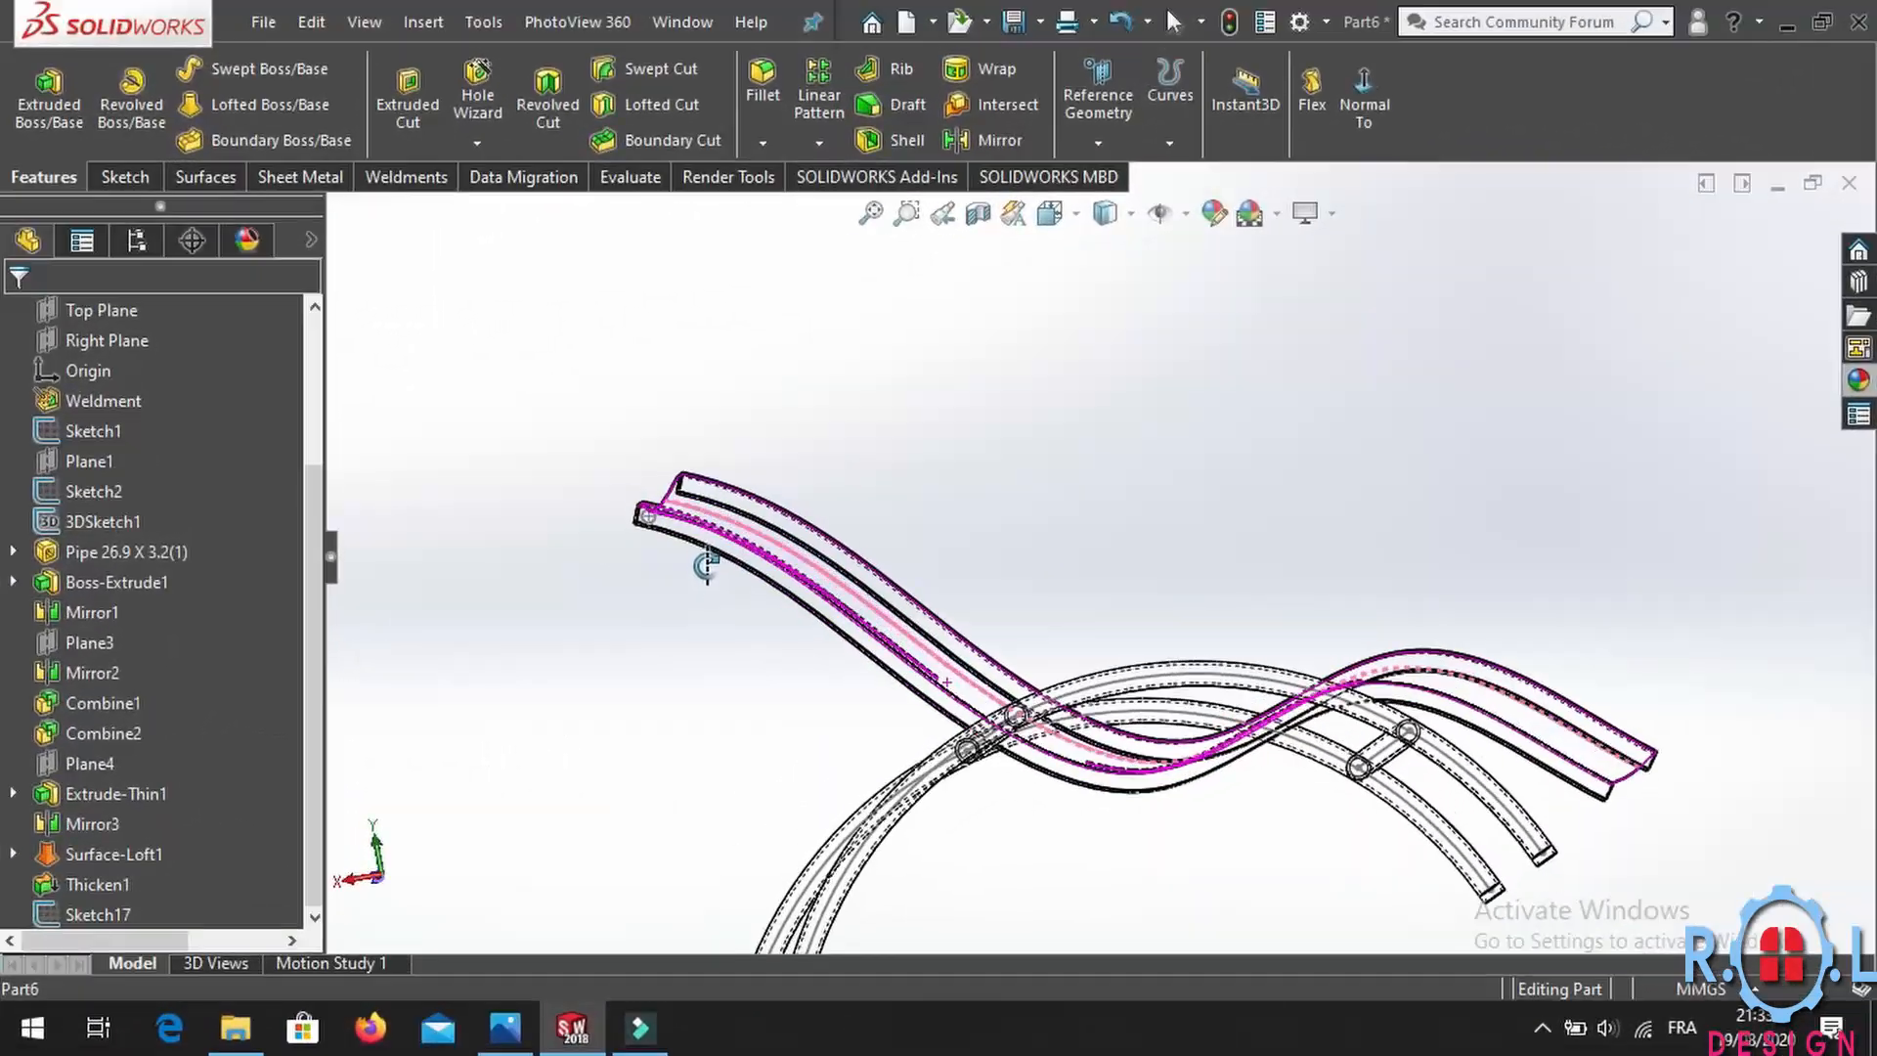
middle_click_drag(706, 565, 600, 649)
scroll(1070, 644, "down", 5)
left_click(1104, 213)
left_click(1115, 252)
Examine the shaded chair from several angles, checking the curved seat, rails and pipe frame.
middle_click_drag(1163, 303, 1129, 550)
scroll(1124, 555, "up", 4)
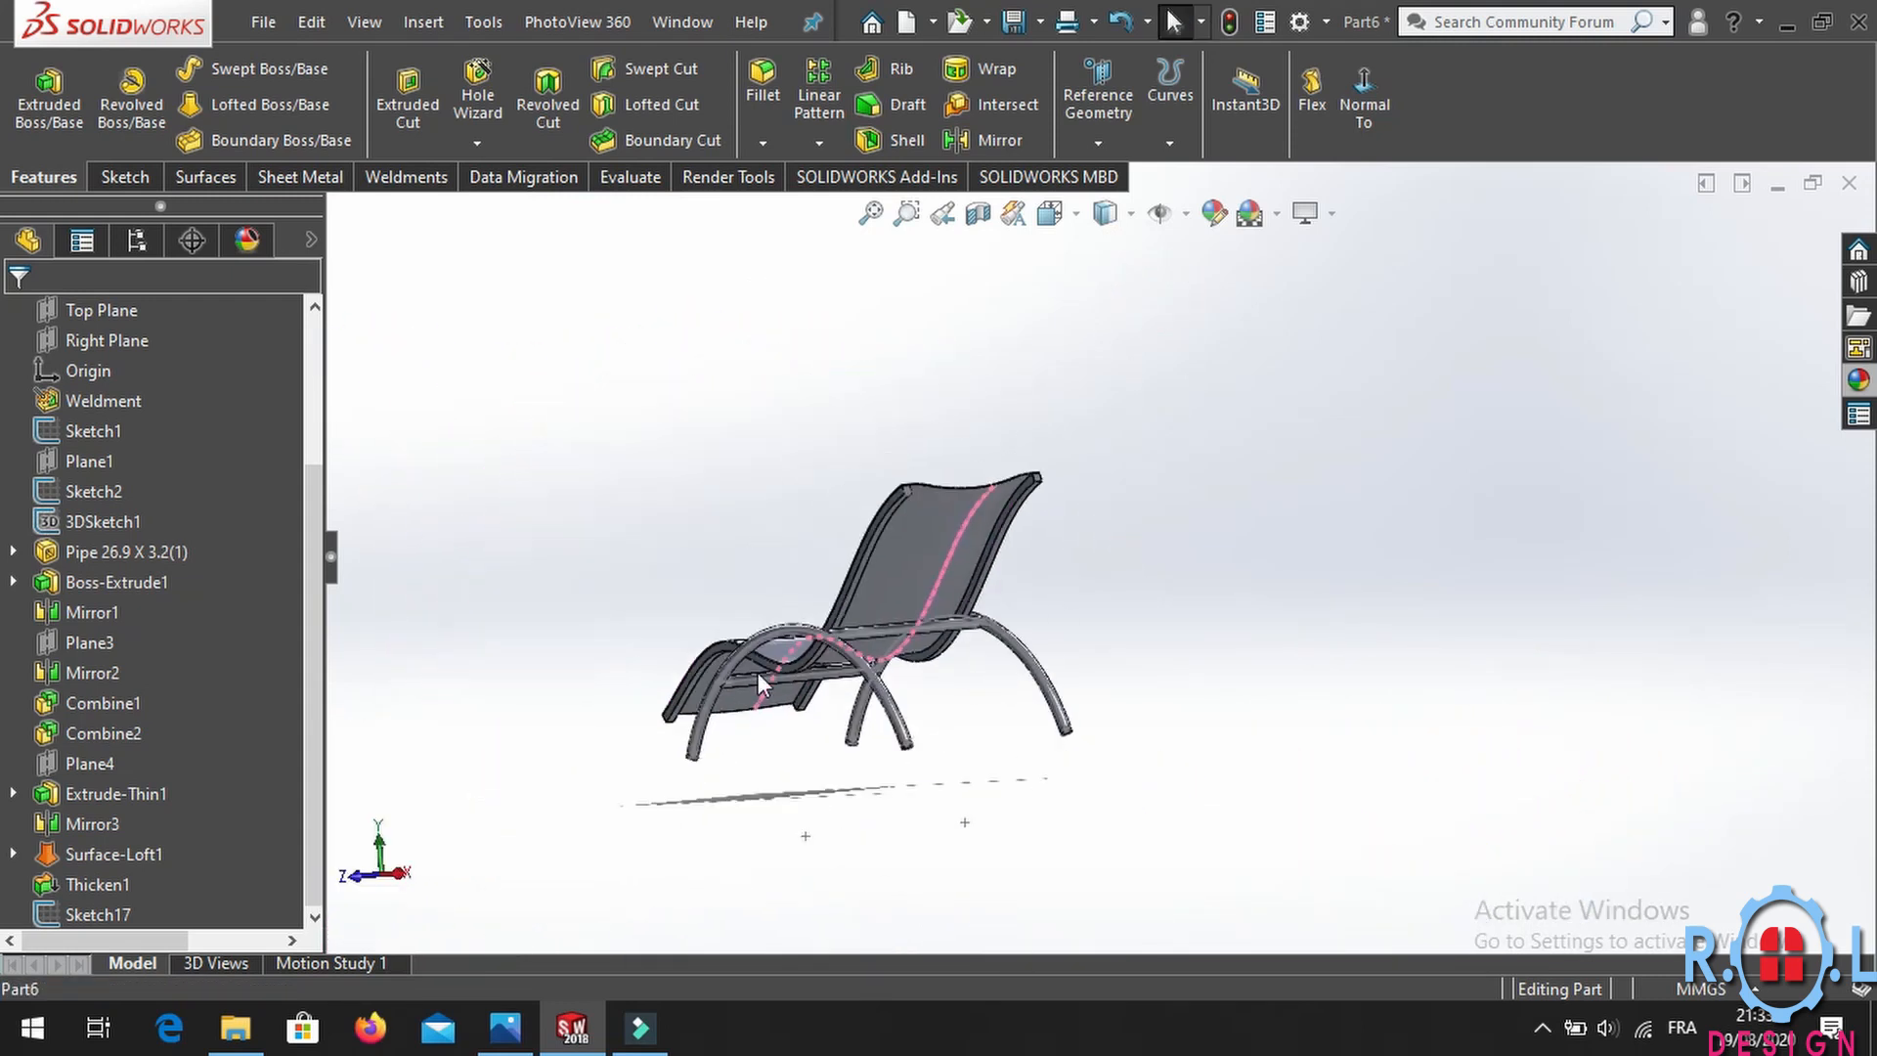
scroll(758, 672, "down", 4)
middle_click_drag(864, 670, 1417, 495)
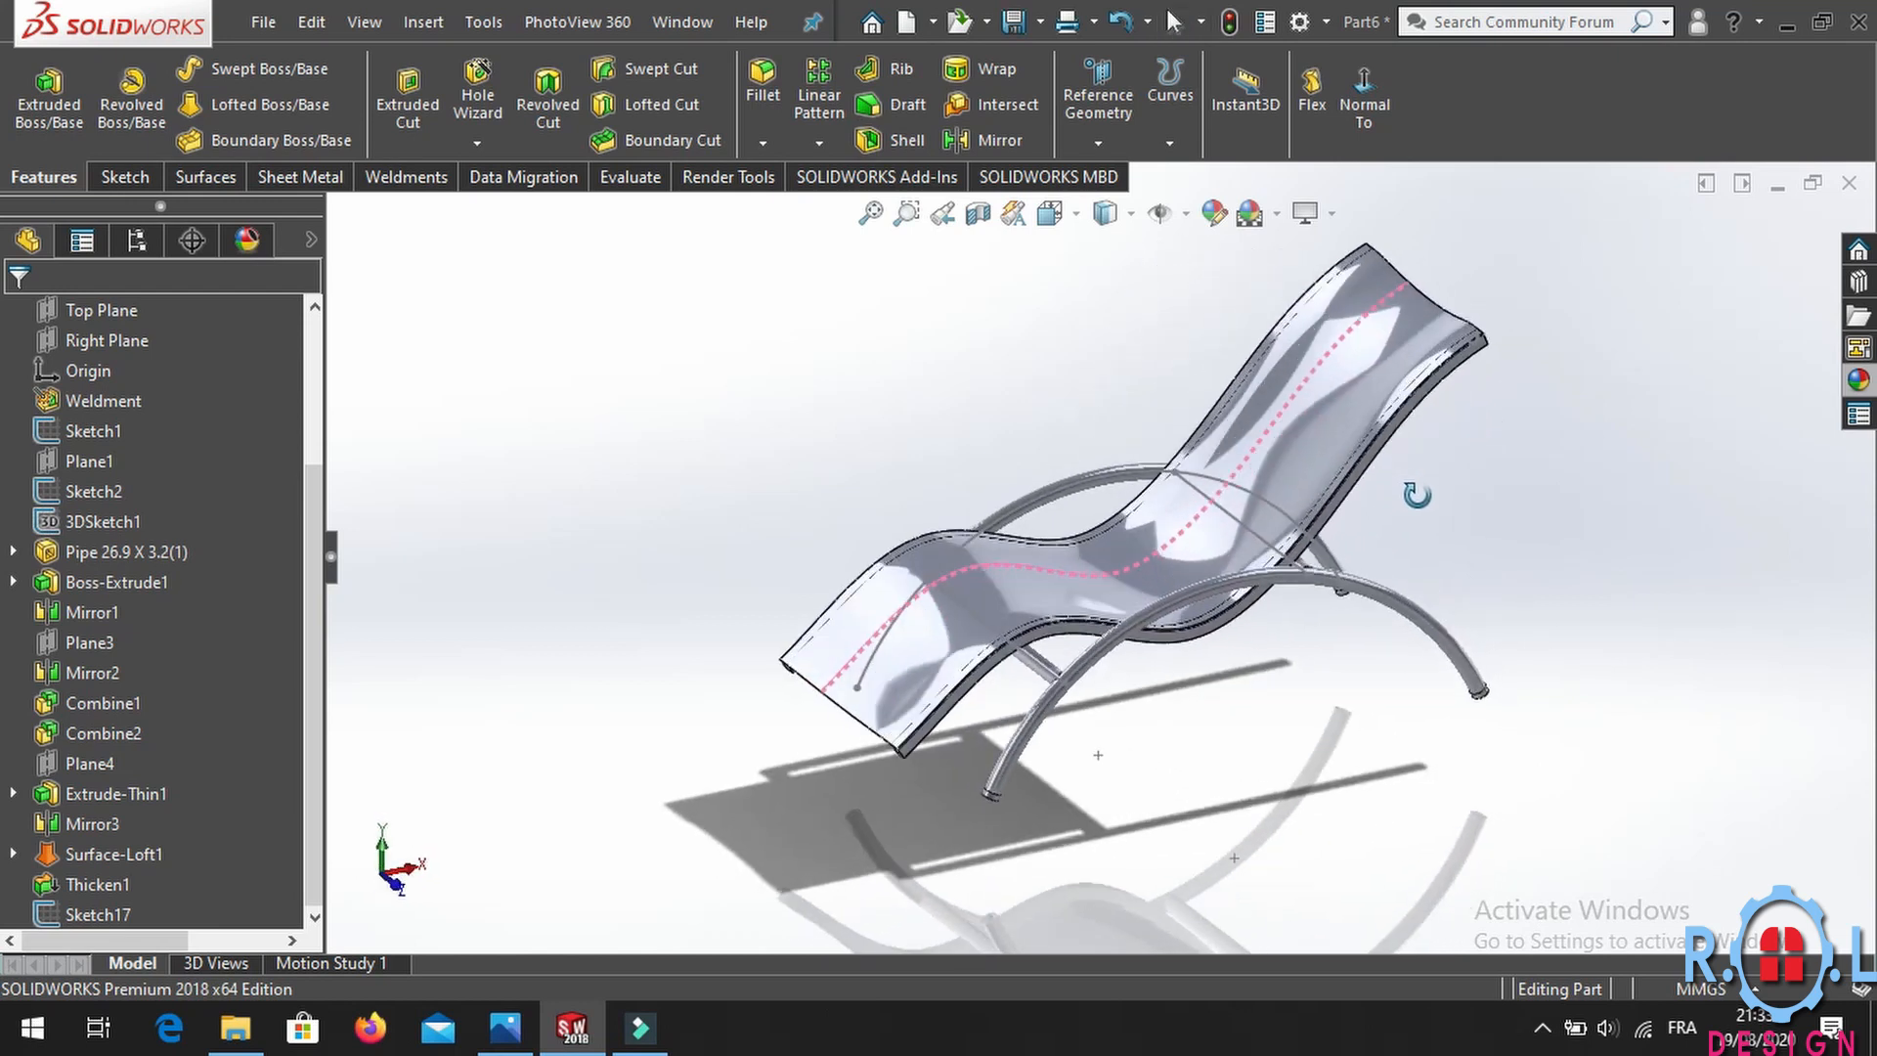
scroll(1463, 502, "up", 2)
scroll(1415, 505, "up", 2)
scroll(1415, 505, "down", 4)
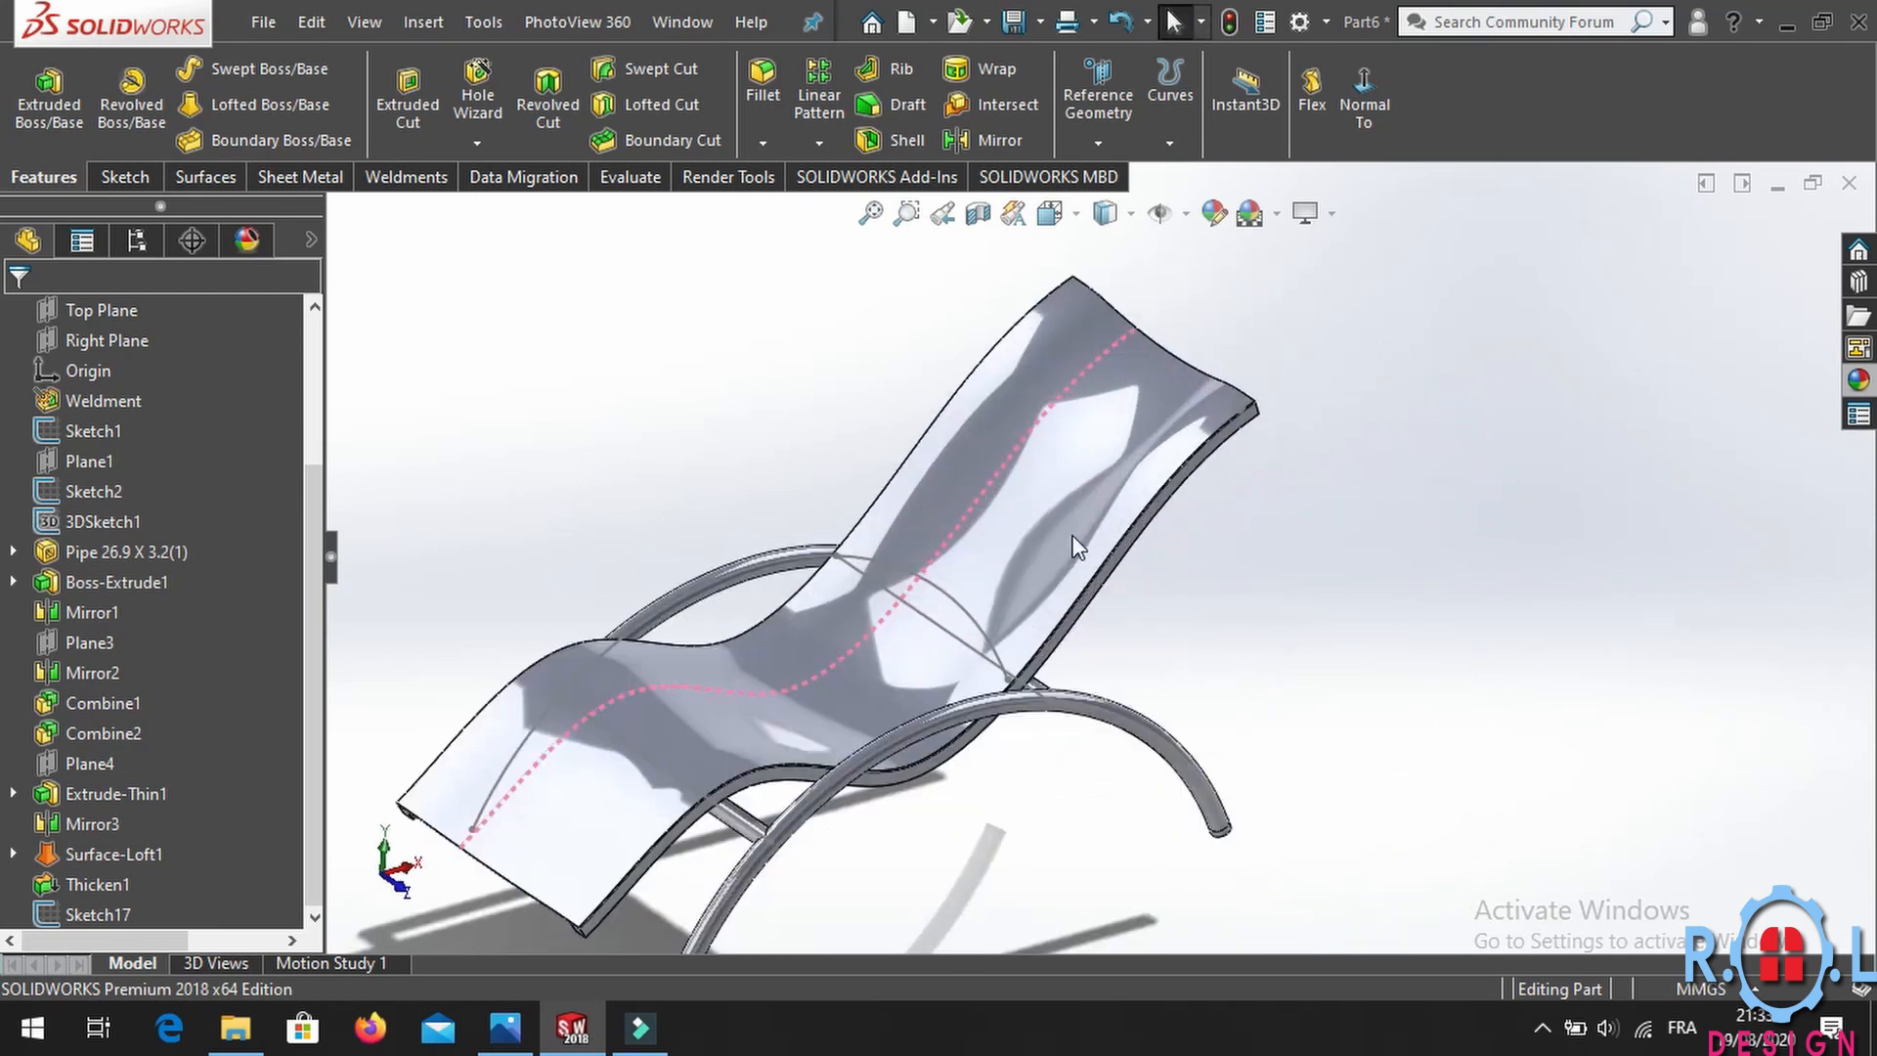
scroll(951, 532, "up", 2)
scroll(944, 540, "down", 2)
middle_click_drag(878, 748, 930, 757)
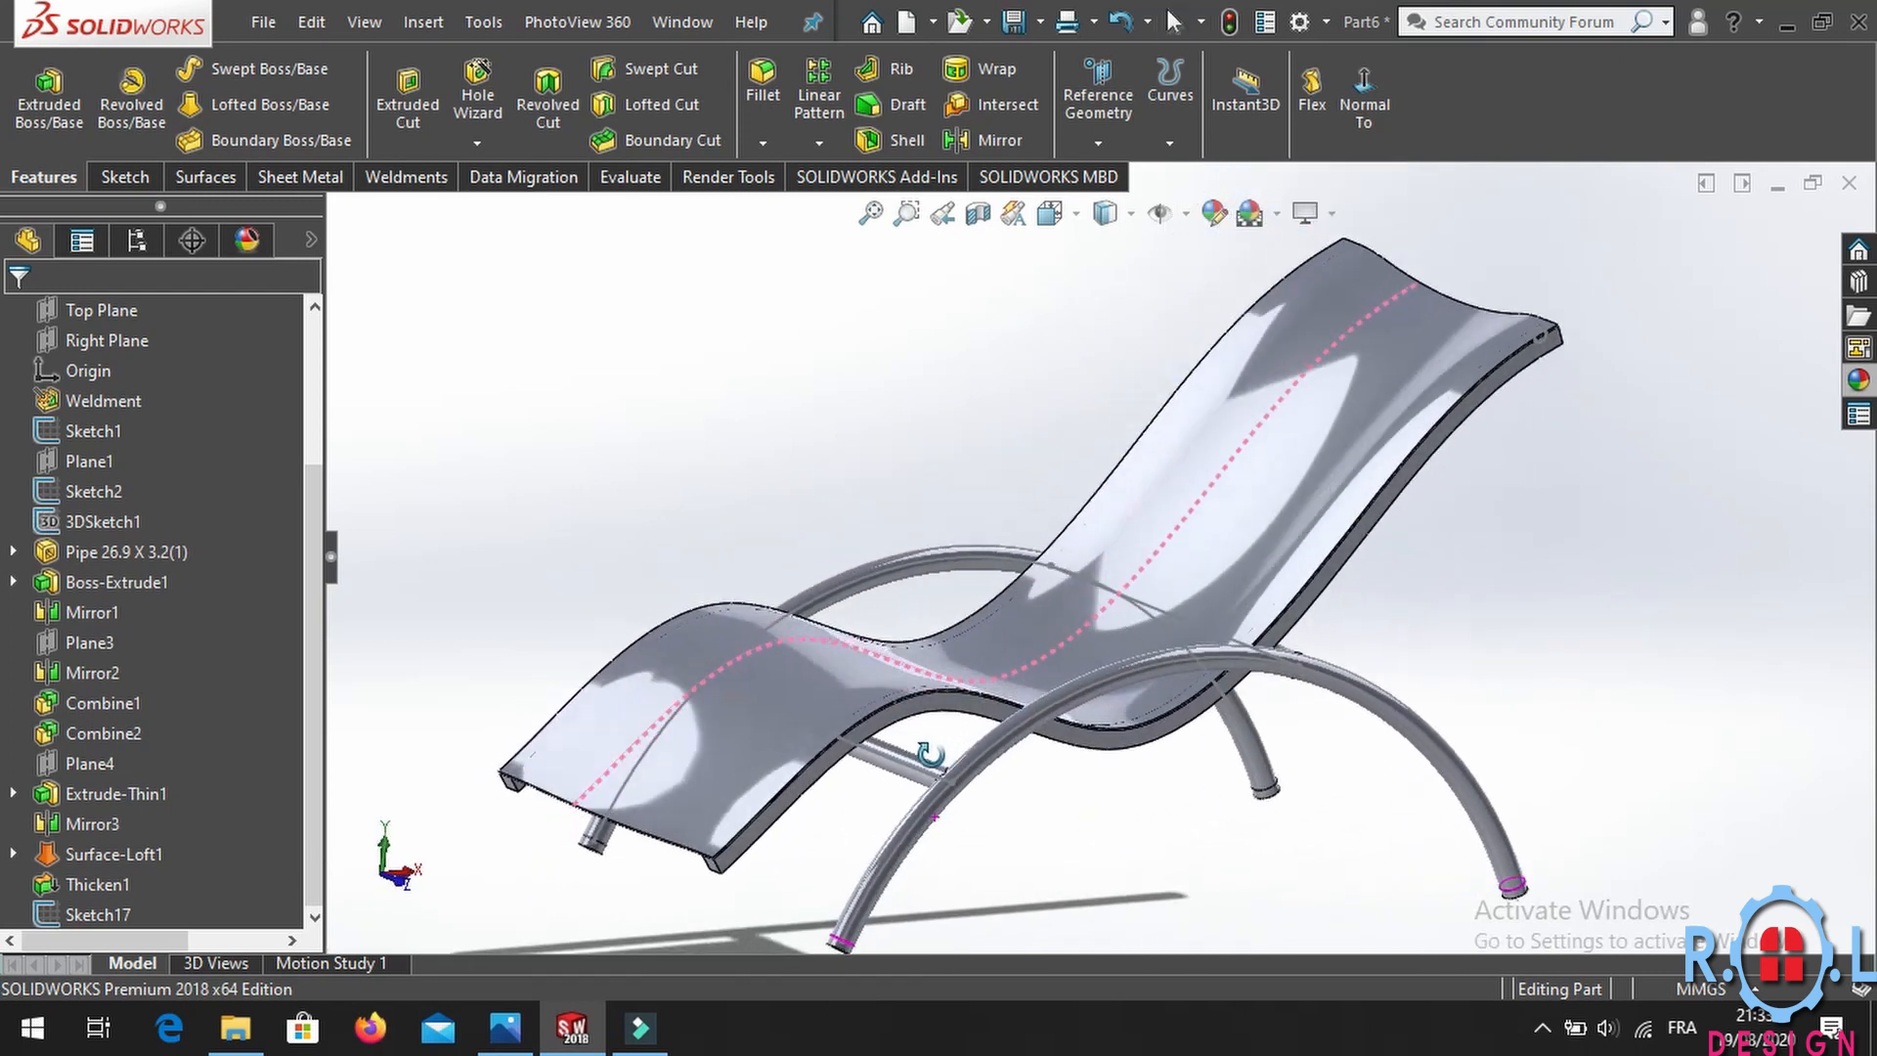
scroll(1091, 606, "up", 2)
scroll(1122, 530, "down", 1)
middle_click_drag(1030, 585, 1039, 601)
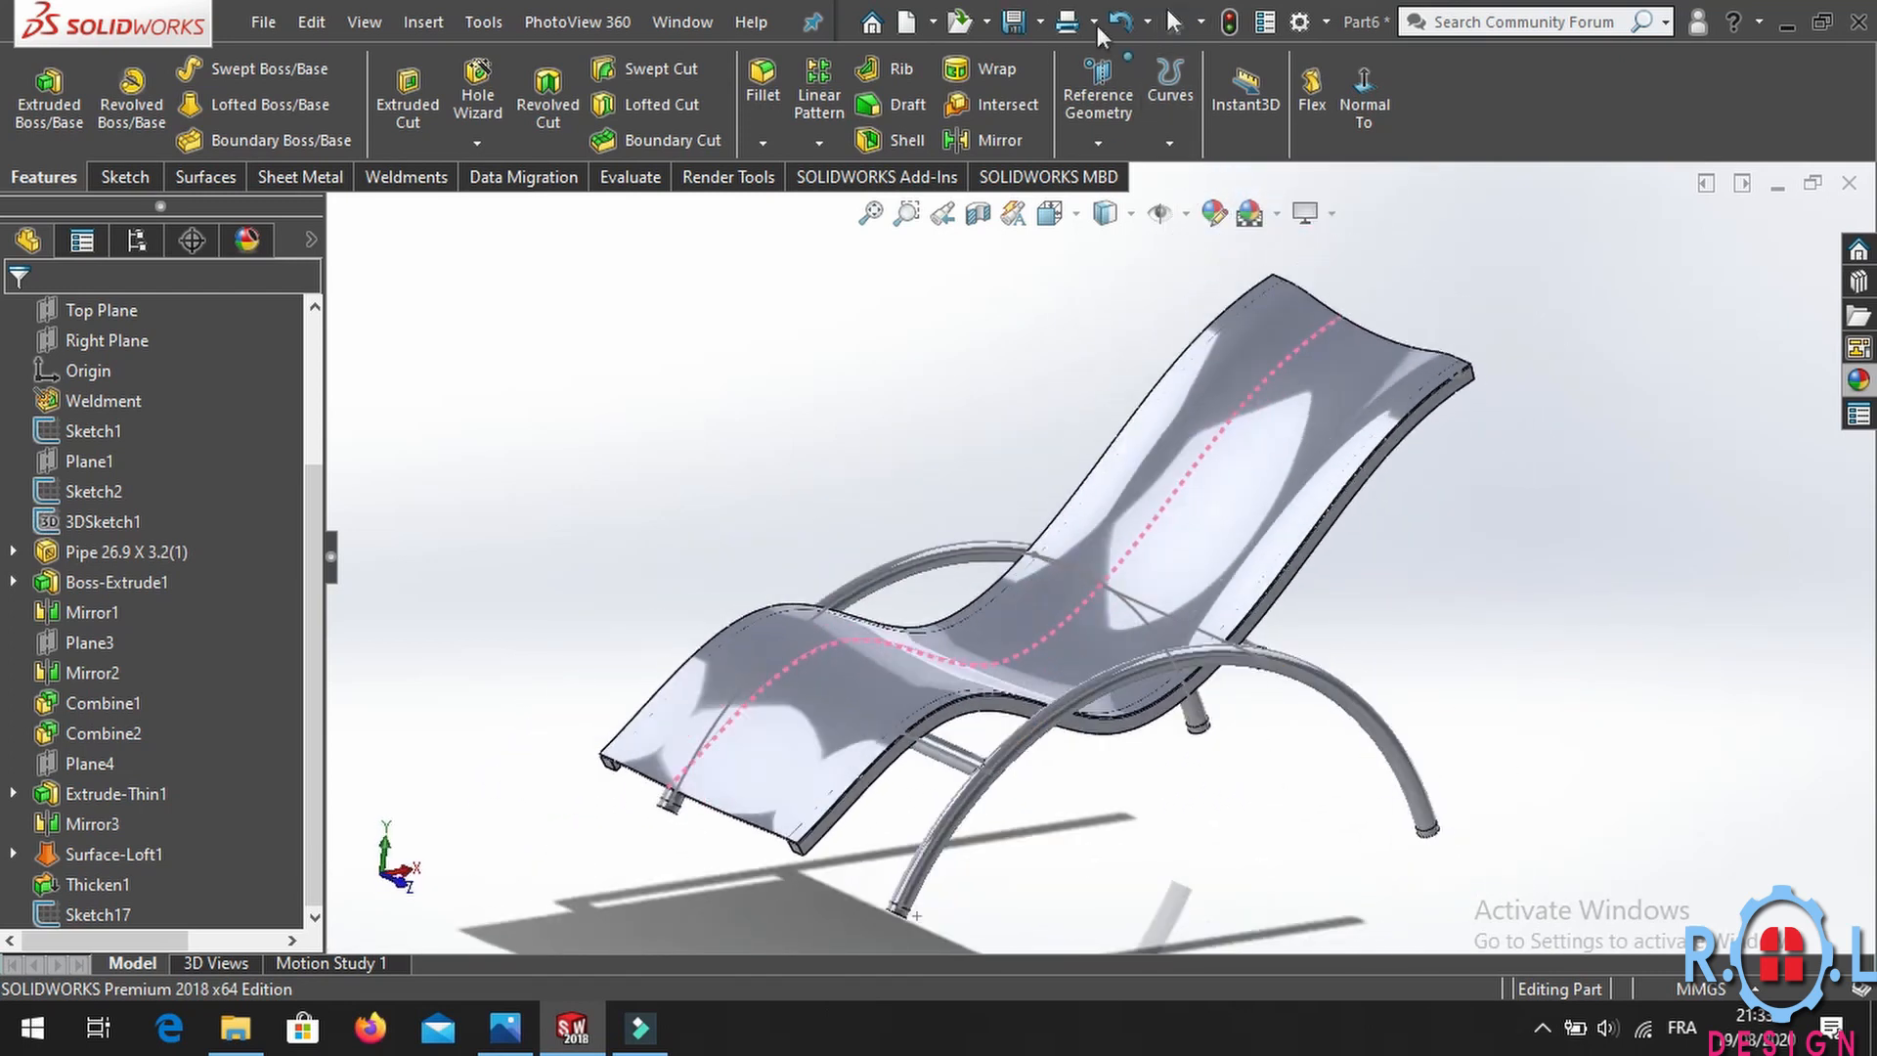
Save the part as chair in the exercice 1 folder on the Desktop.
key("ctrl+s")
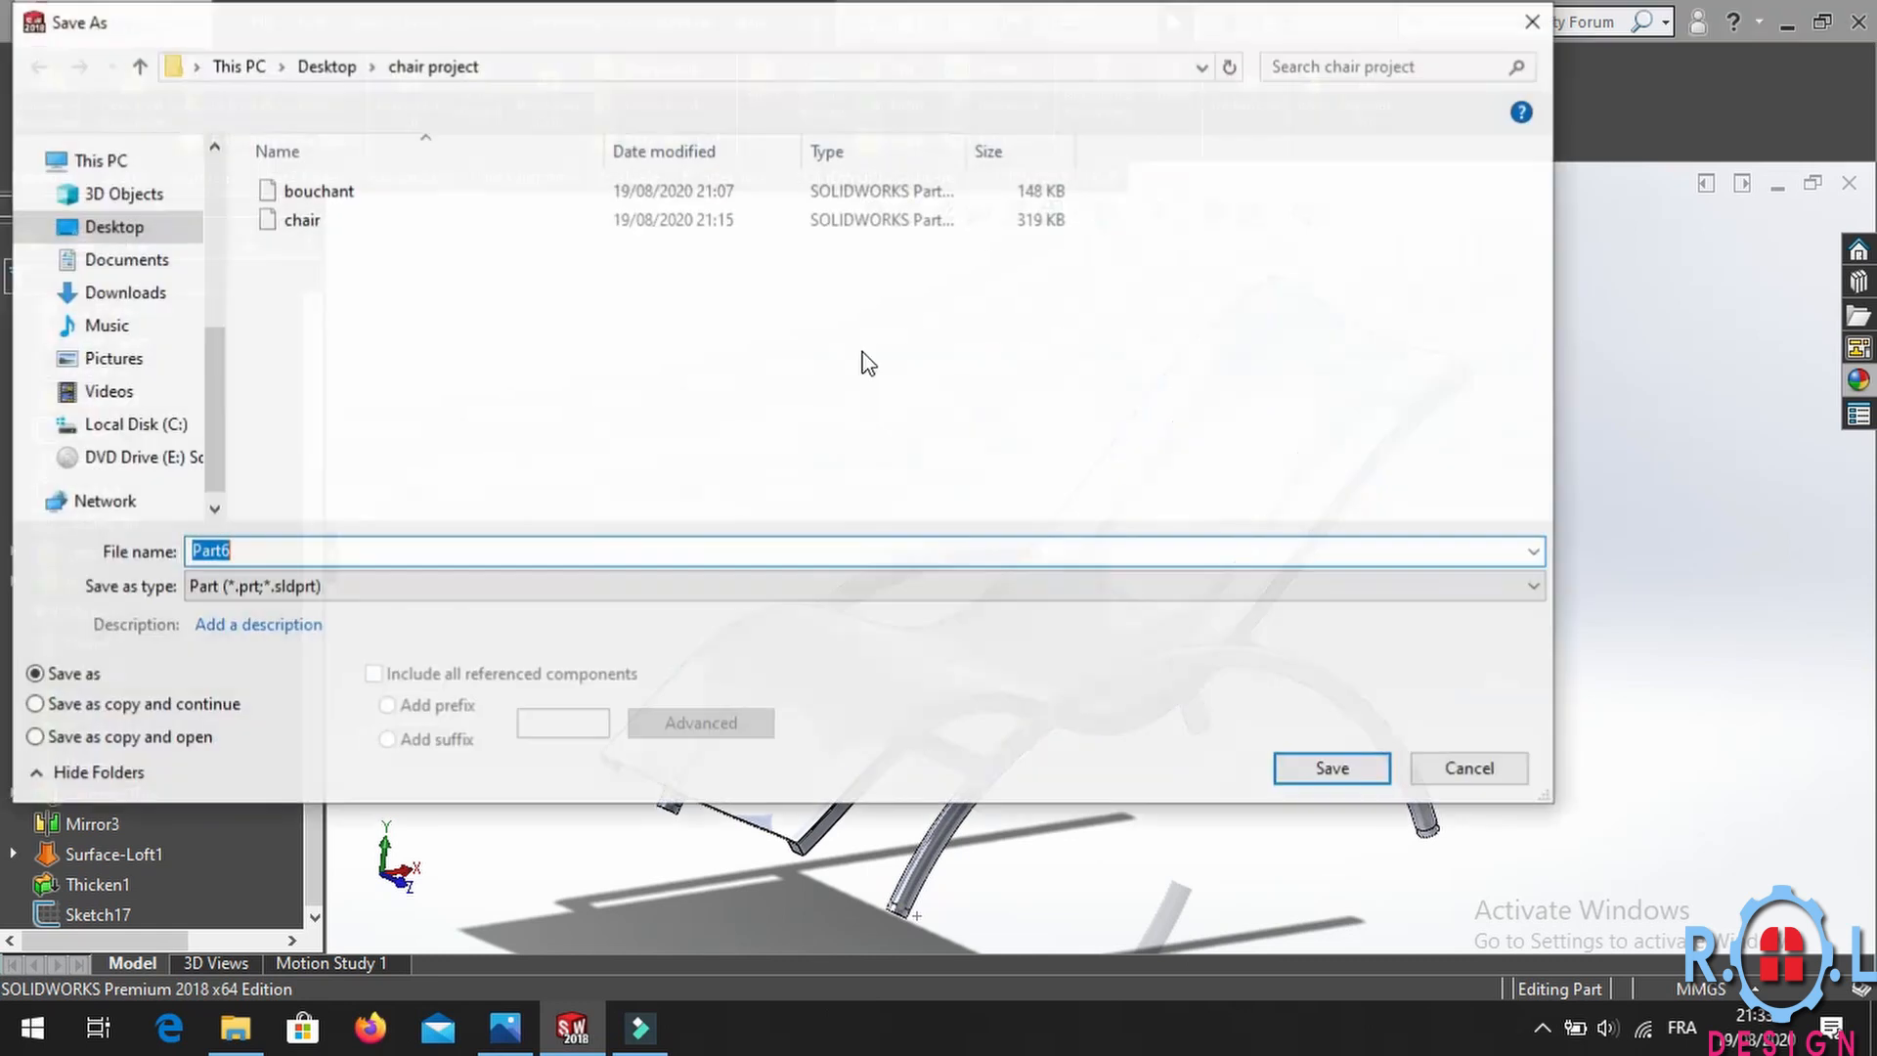
double_click(340, 545)
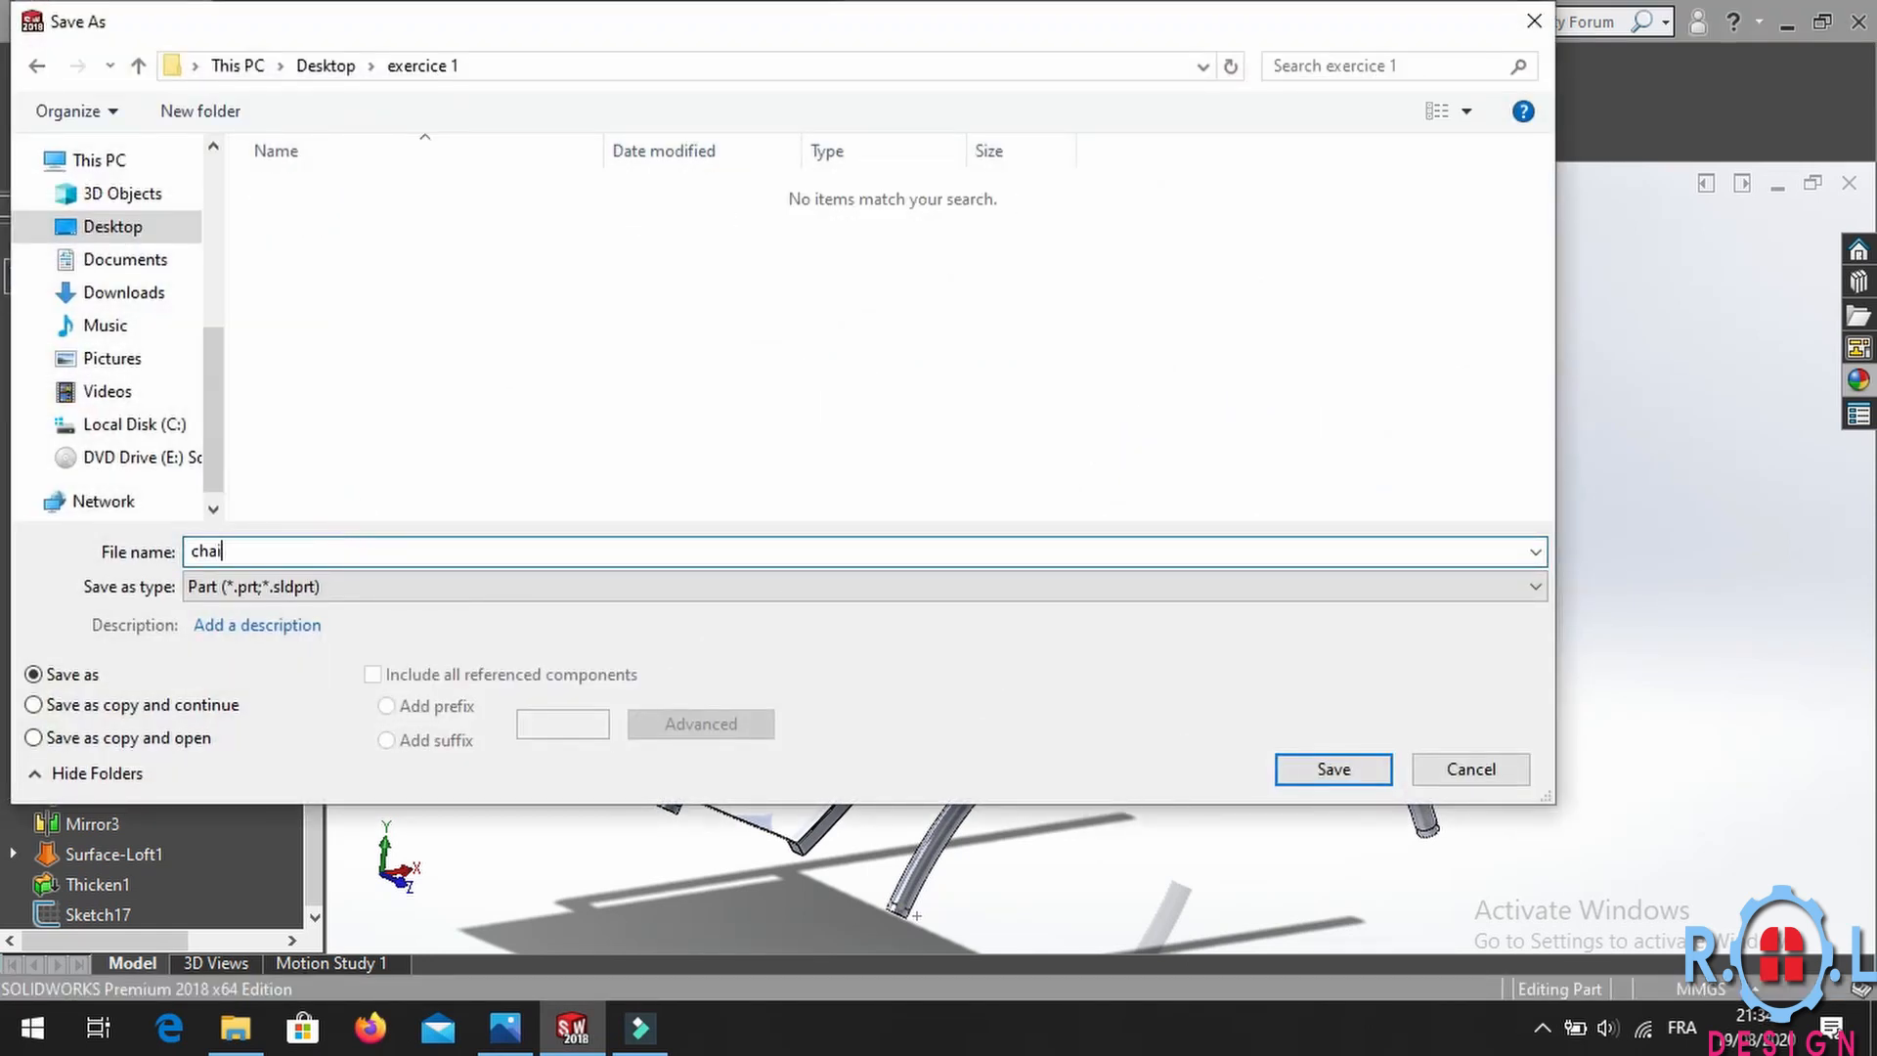
left_click(1306, 770)
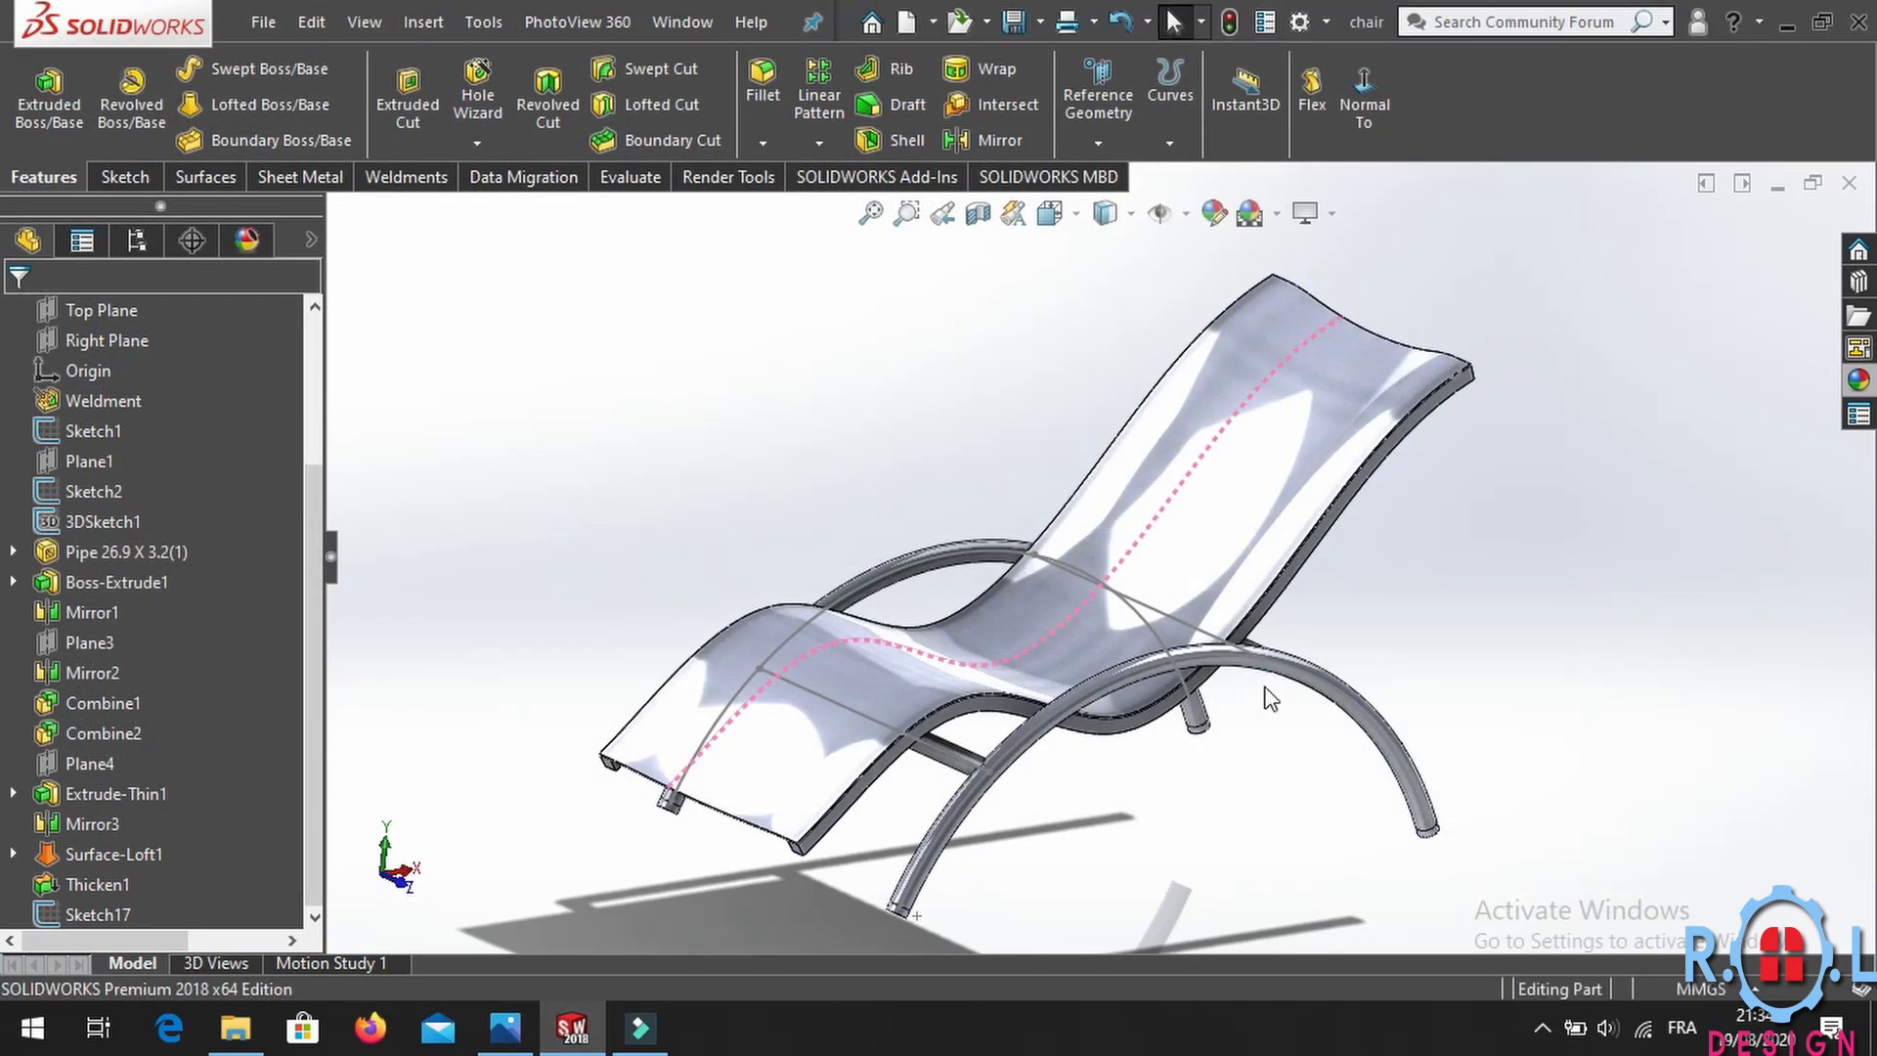
scroll(1245, 682, "up", 1)
mouse_move(981, 547)
middle_mouse_down()
mouse_move(1008, 570)
mouse_move(943, 507)
mouse_move(759, 499)
mouse_move(945, 533)
mouse_move(956, 596)
mouse_move(1013, 555)
middle_mouse_up()
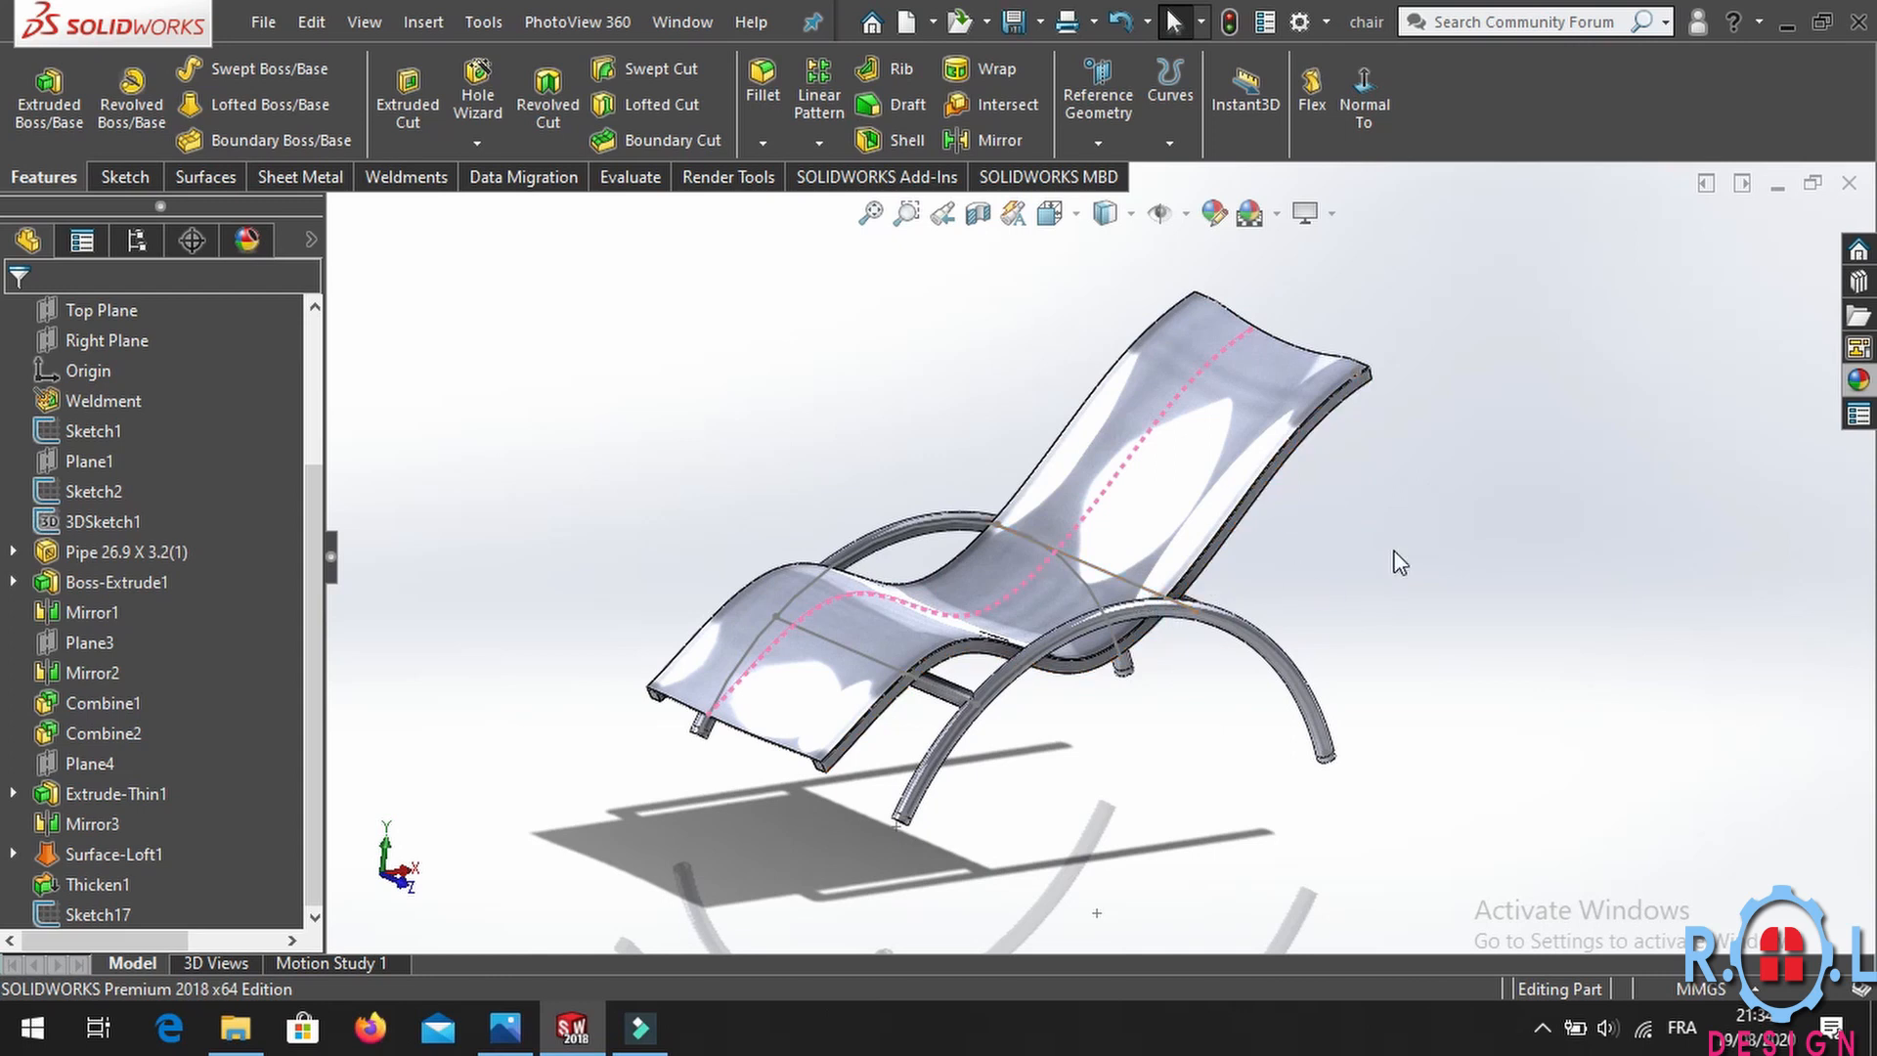
scroll(929, 824, "down", 2)
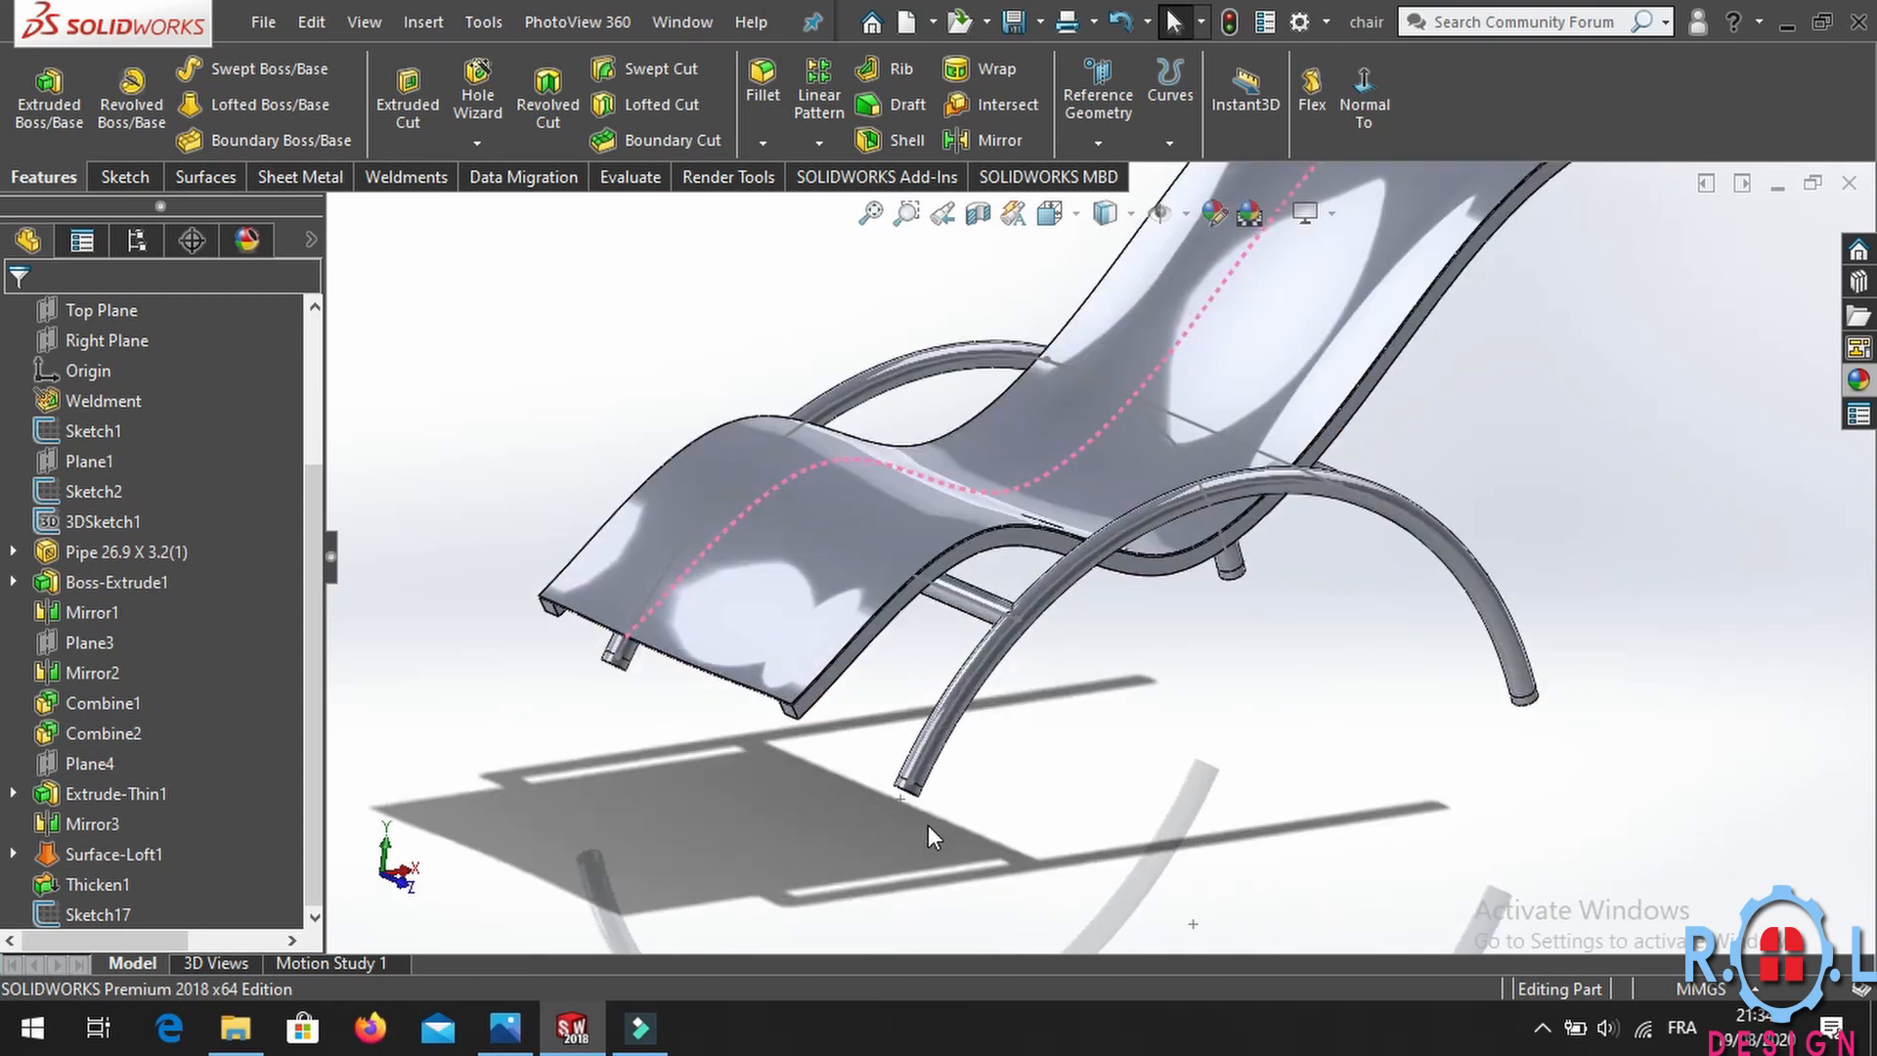
scroll(929, 802, "down", 3)
scroll(1000, 694, "up", 5)
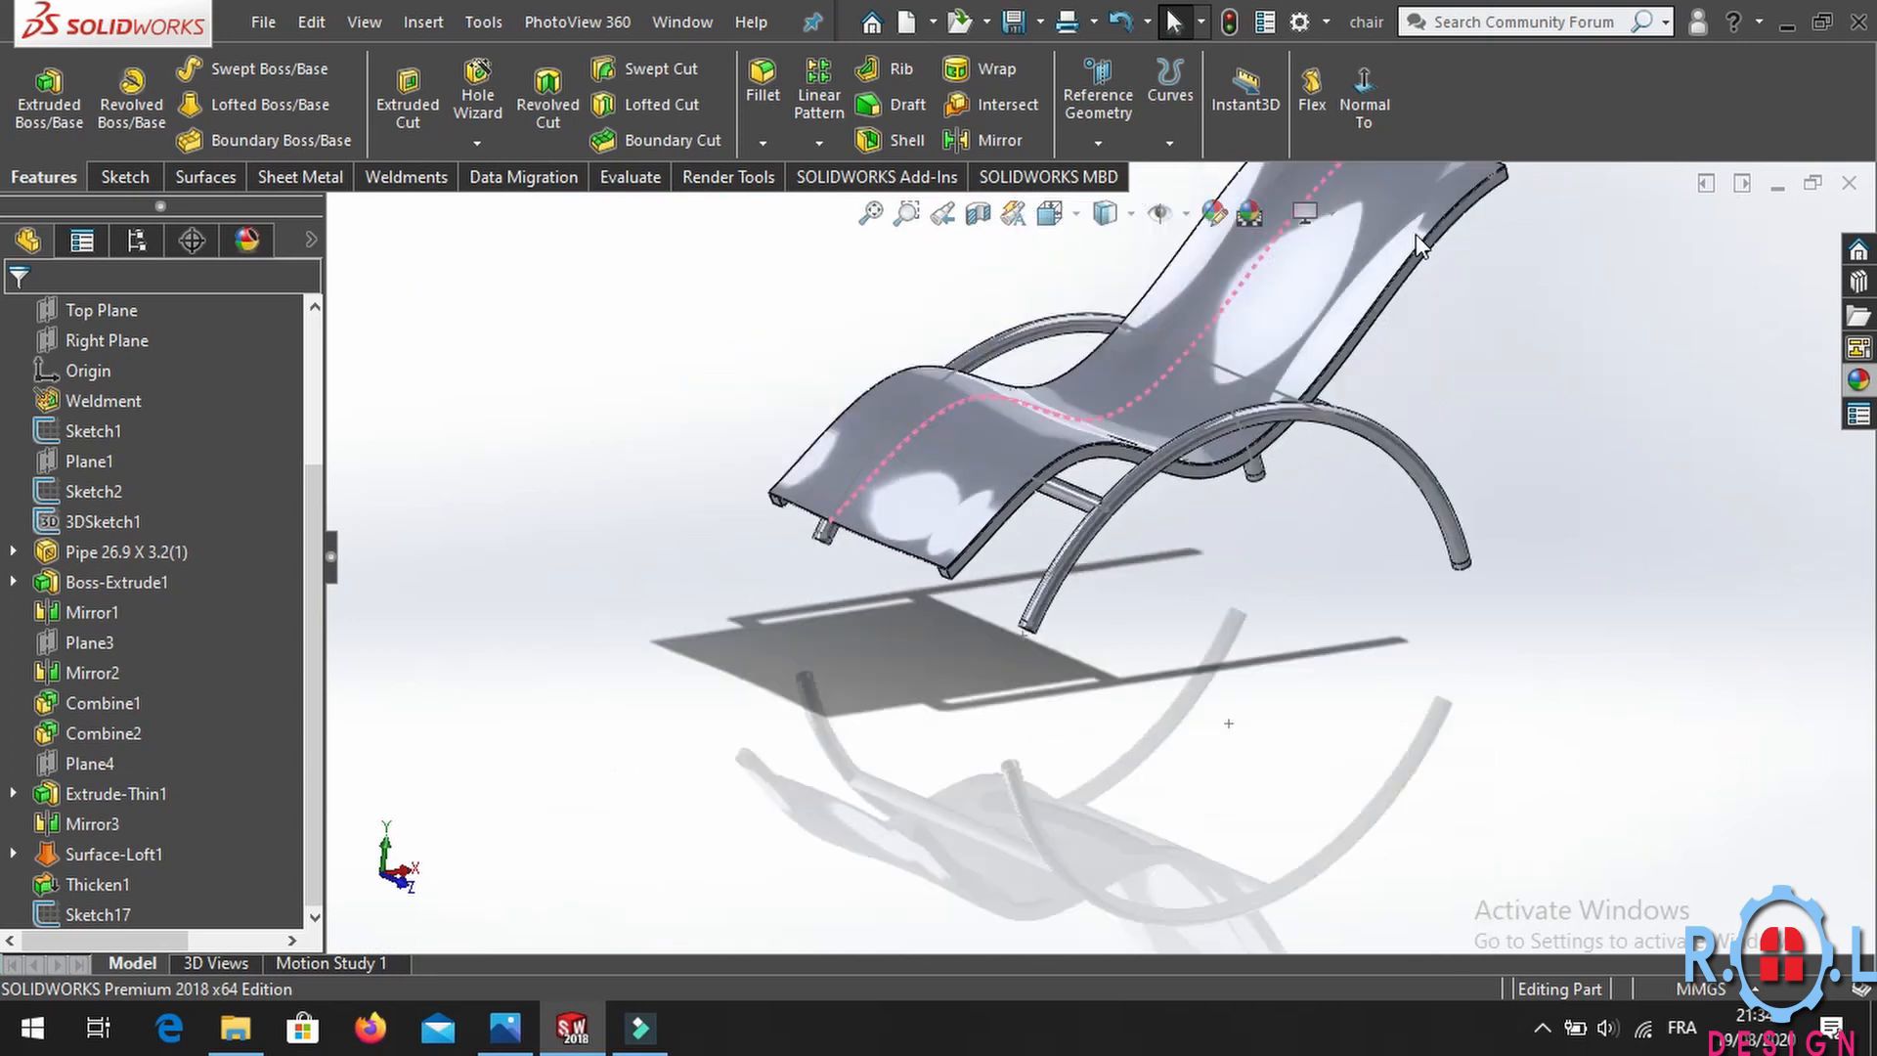
key("f")
Create a new empty part document.
left_click(266, 29)
left_click(295, 65)
left_click(1036, 861)
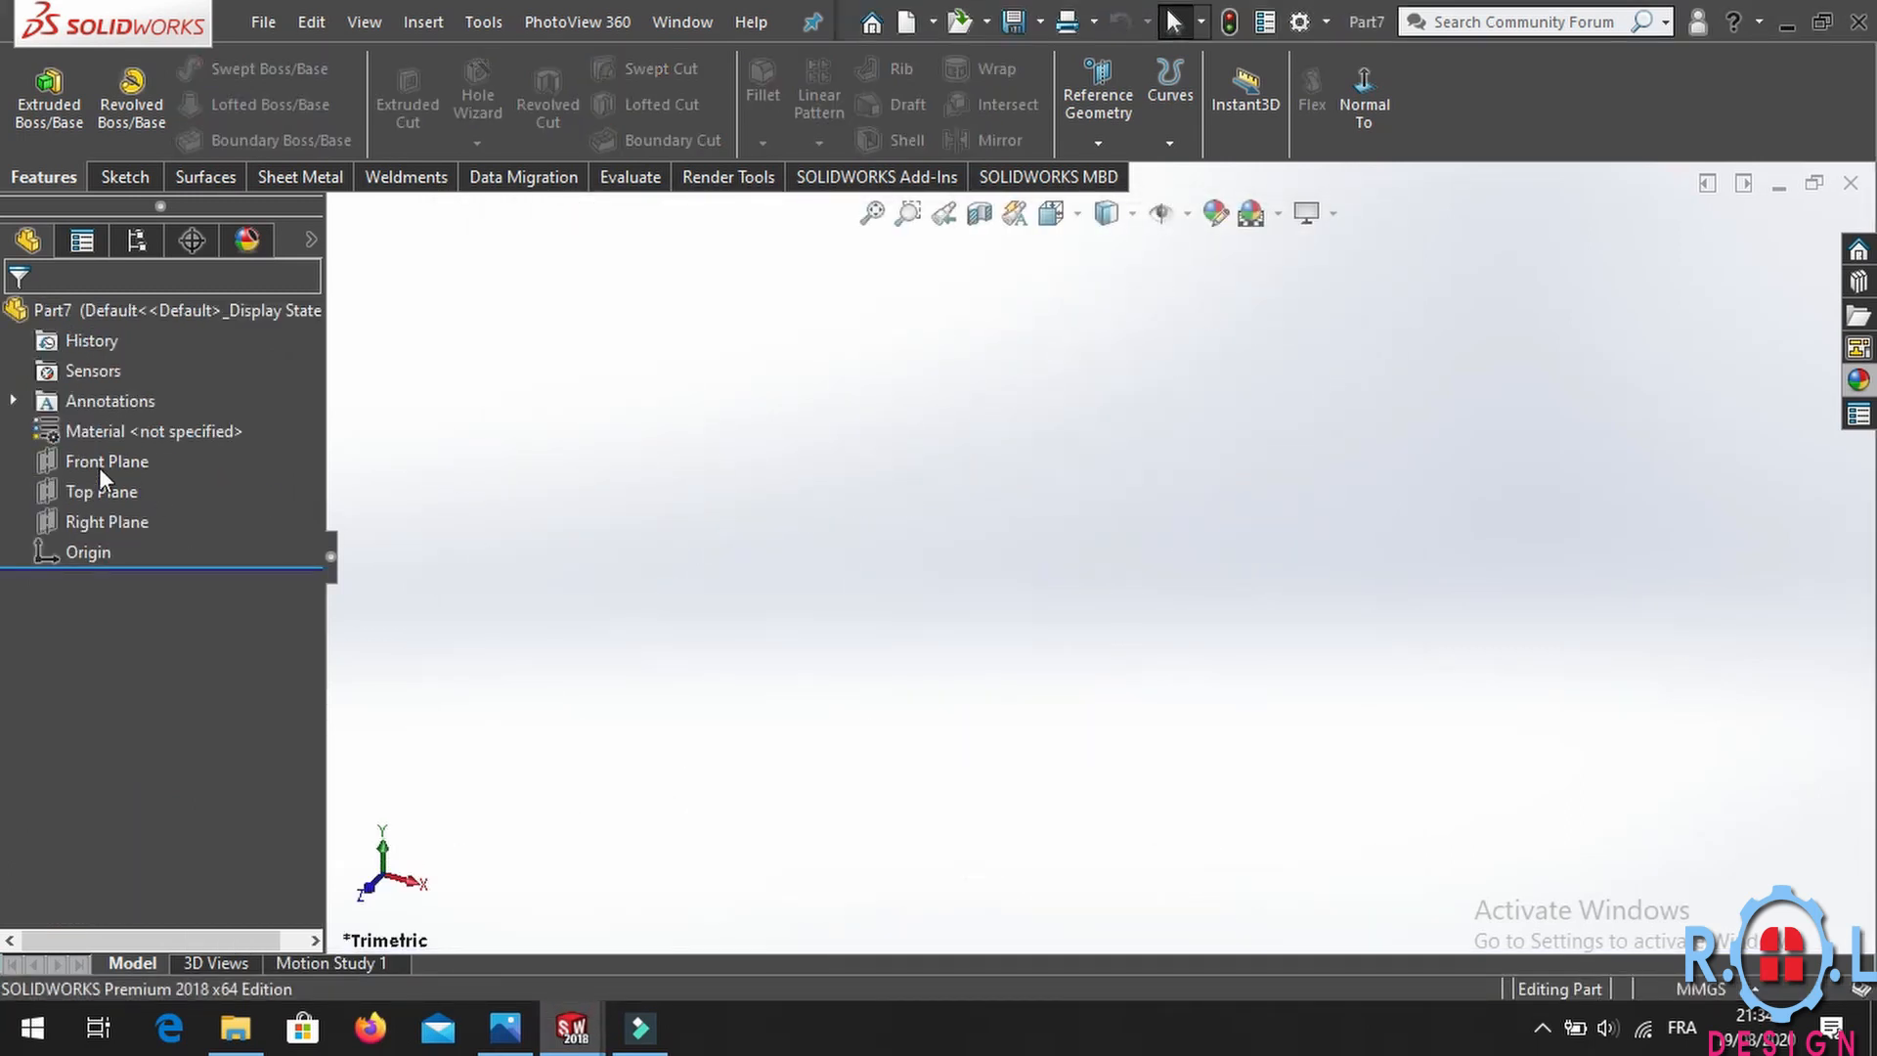
Start a sketch on the Front Plane and draw a vertical centerline about 48 mm long upward from the origin.
left_click(97, 462)
left_click(137, 431)
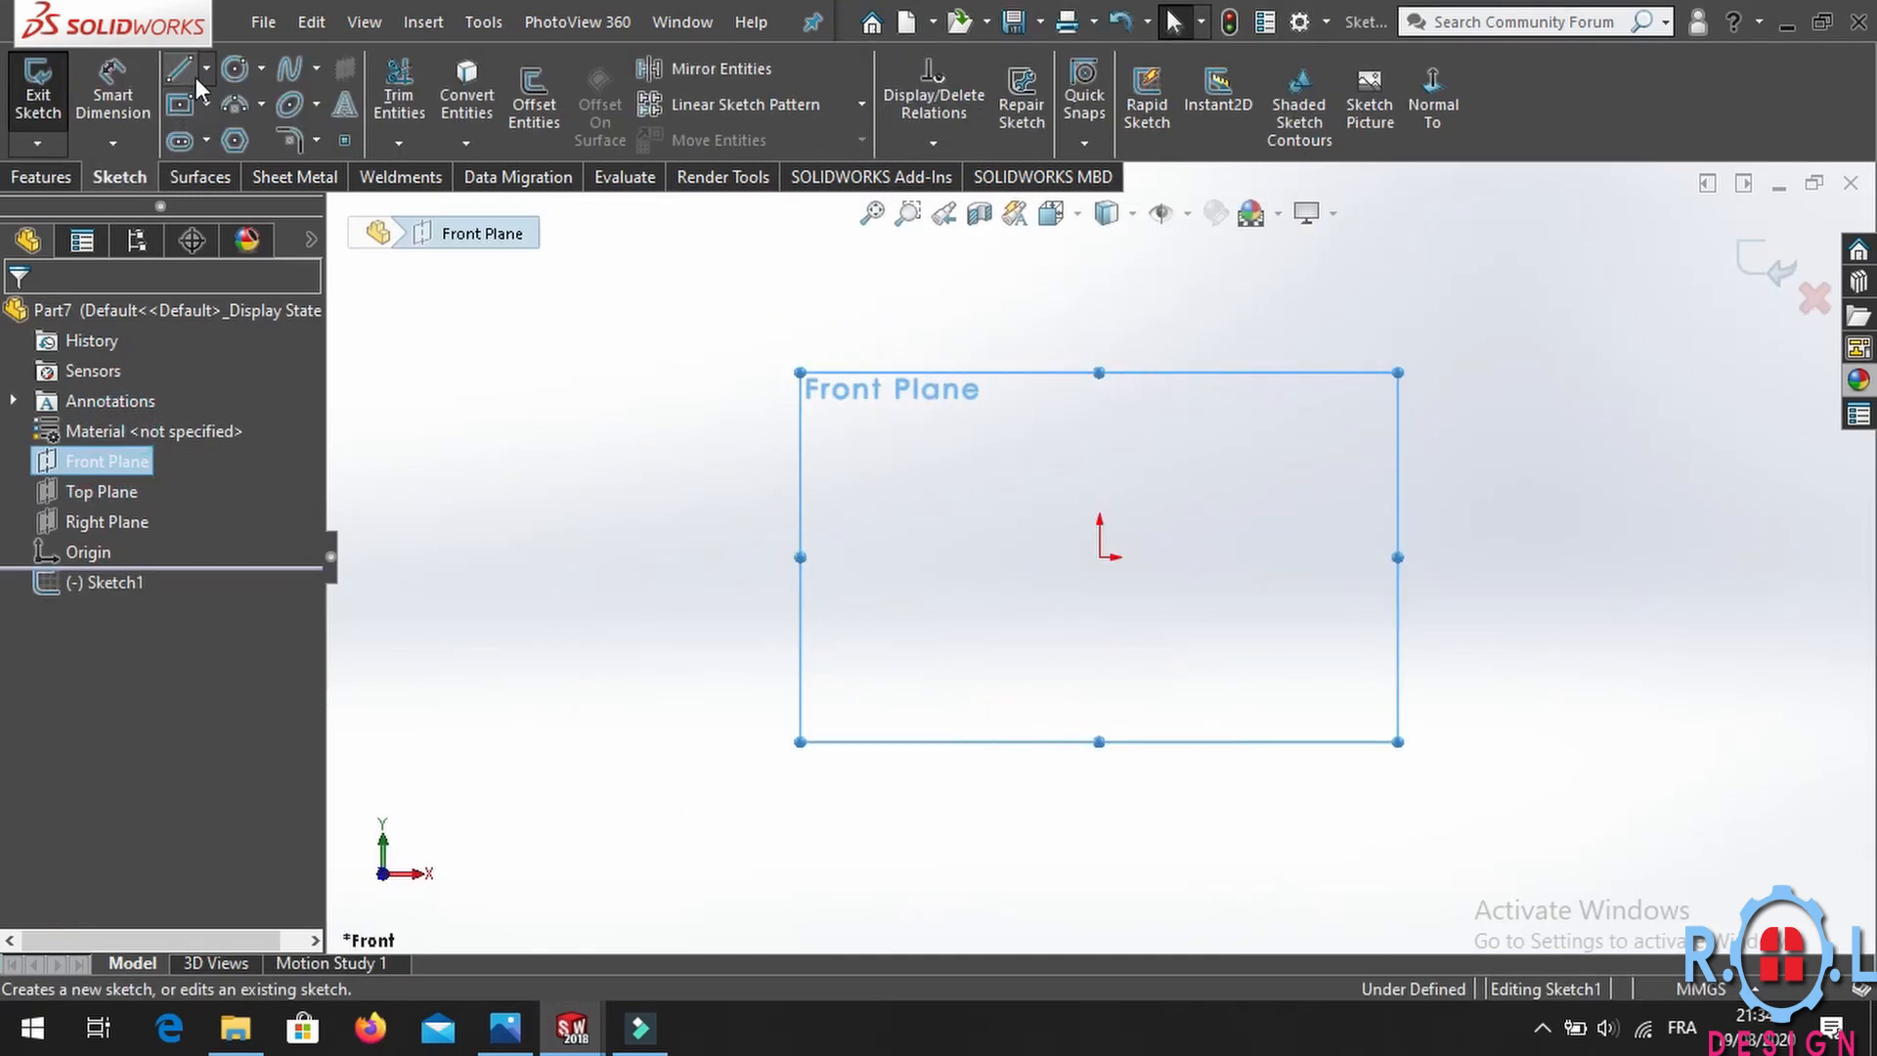
left_click(207, 68)
left_click(225, 137)
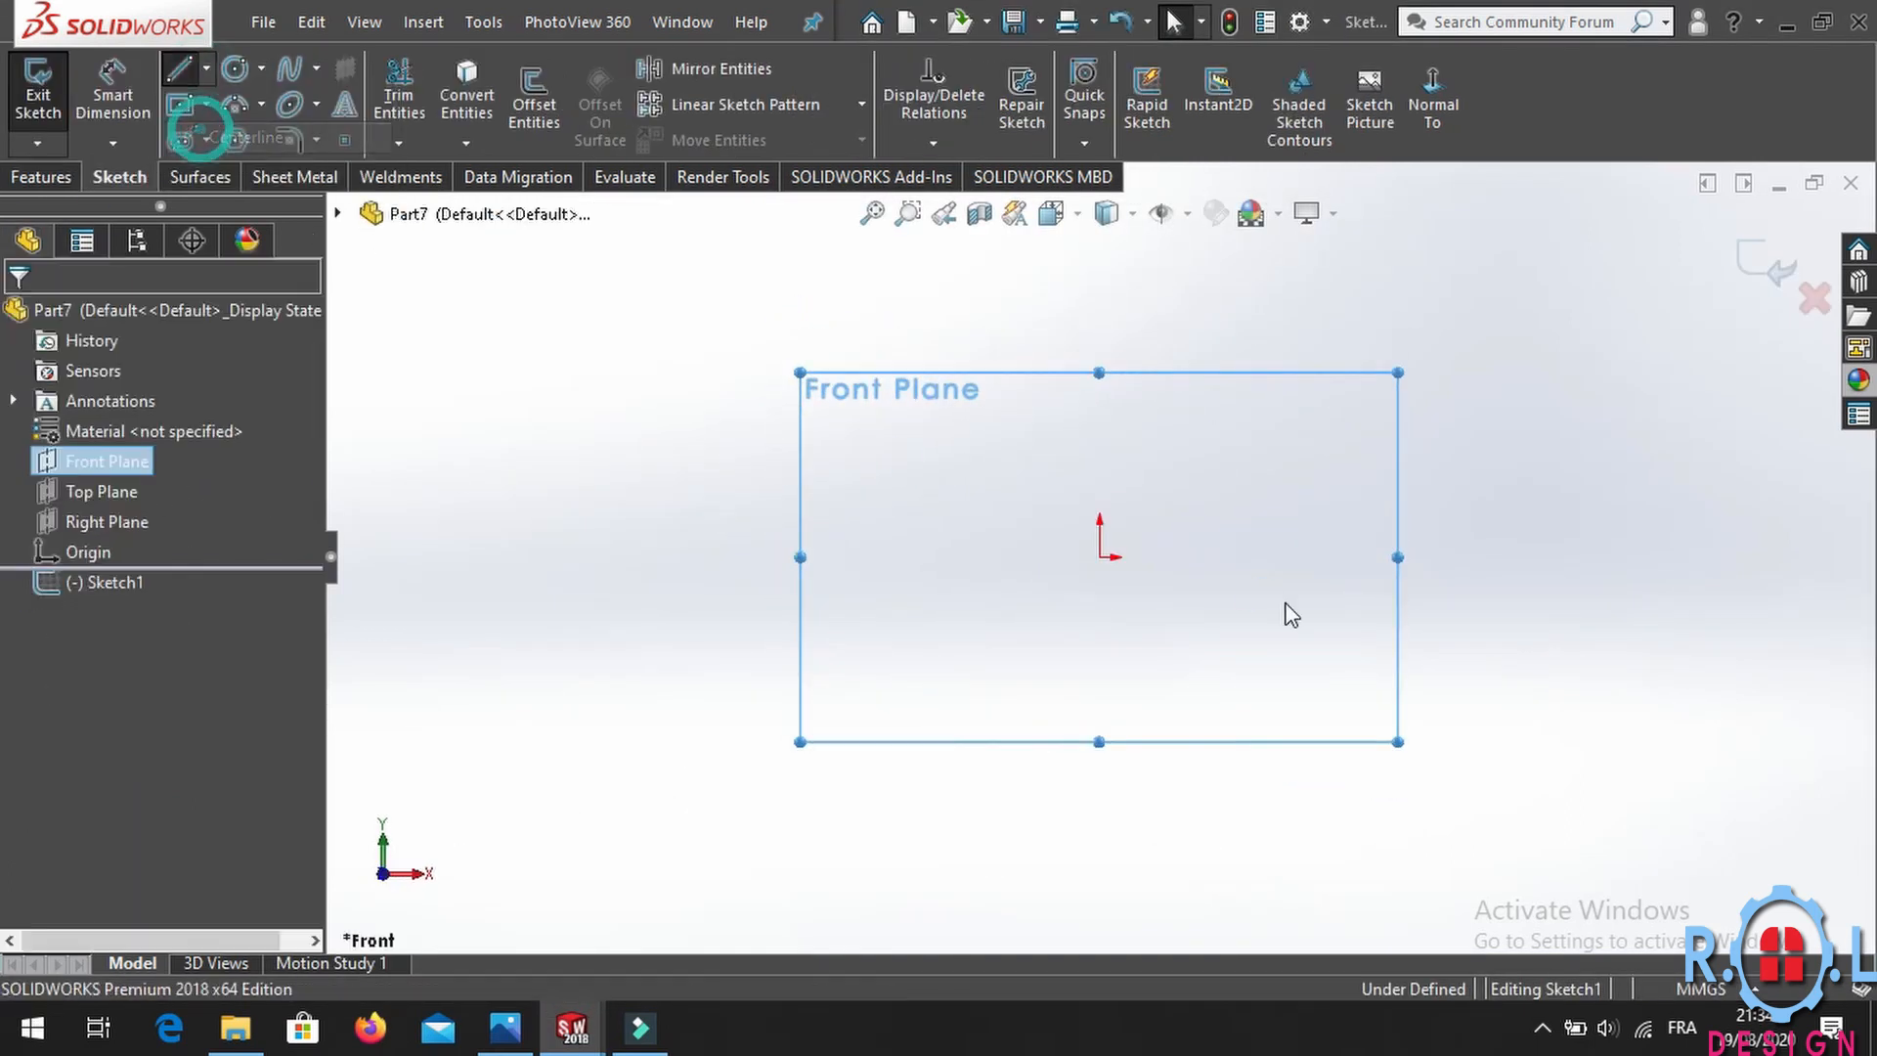
left_click(1099, 557)
left_click(1100, 394)
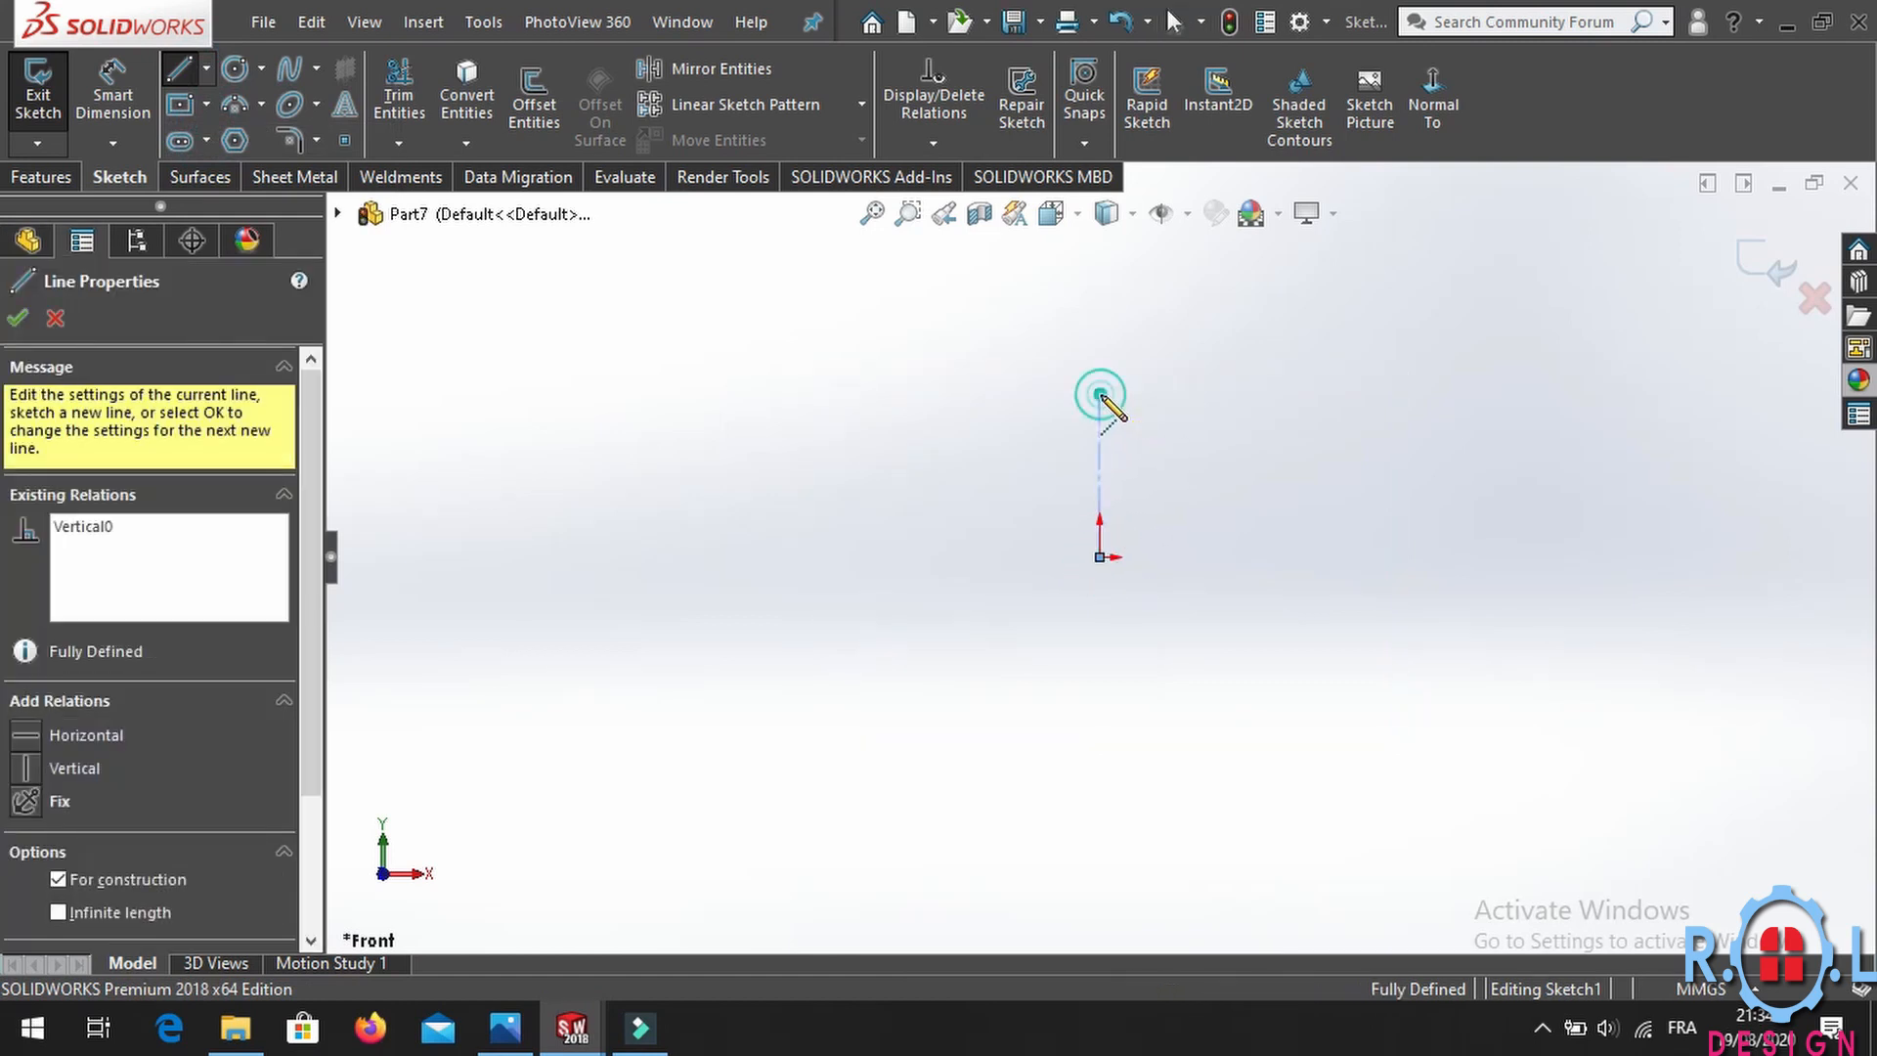
Sketch a vertical line about 54 mm left of the centerline, level with its top, and a horizontal line from its lower end to the origin.
left_click(176, 70)
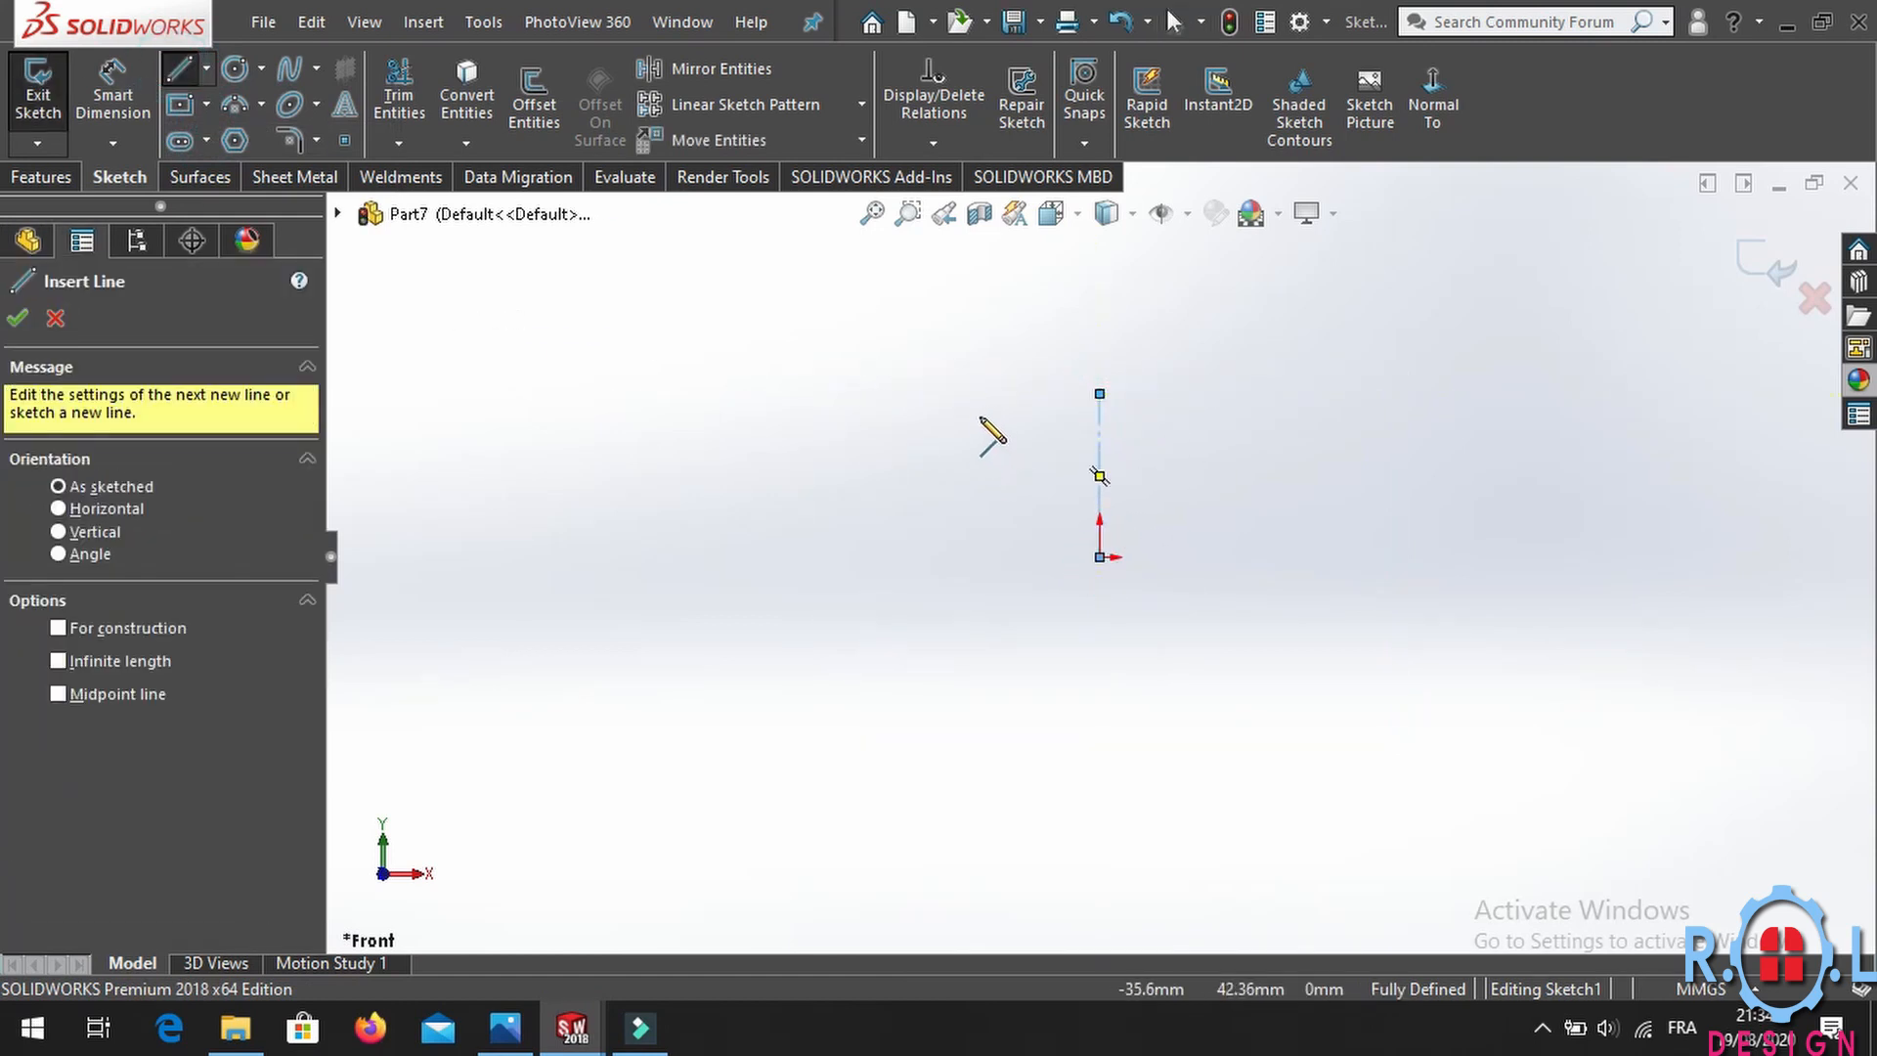
left_click(918, 394)
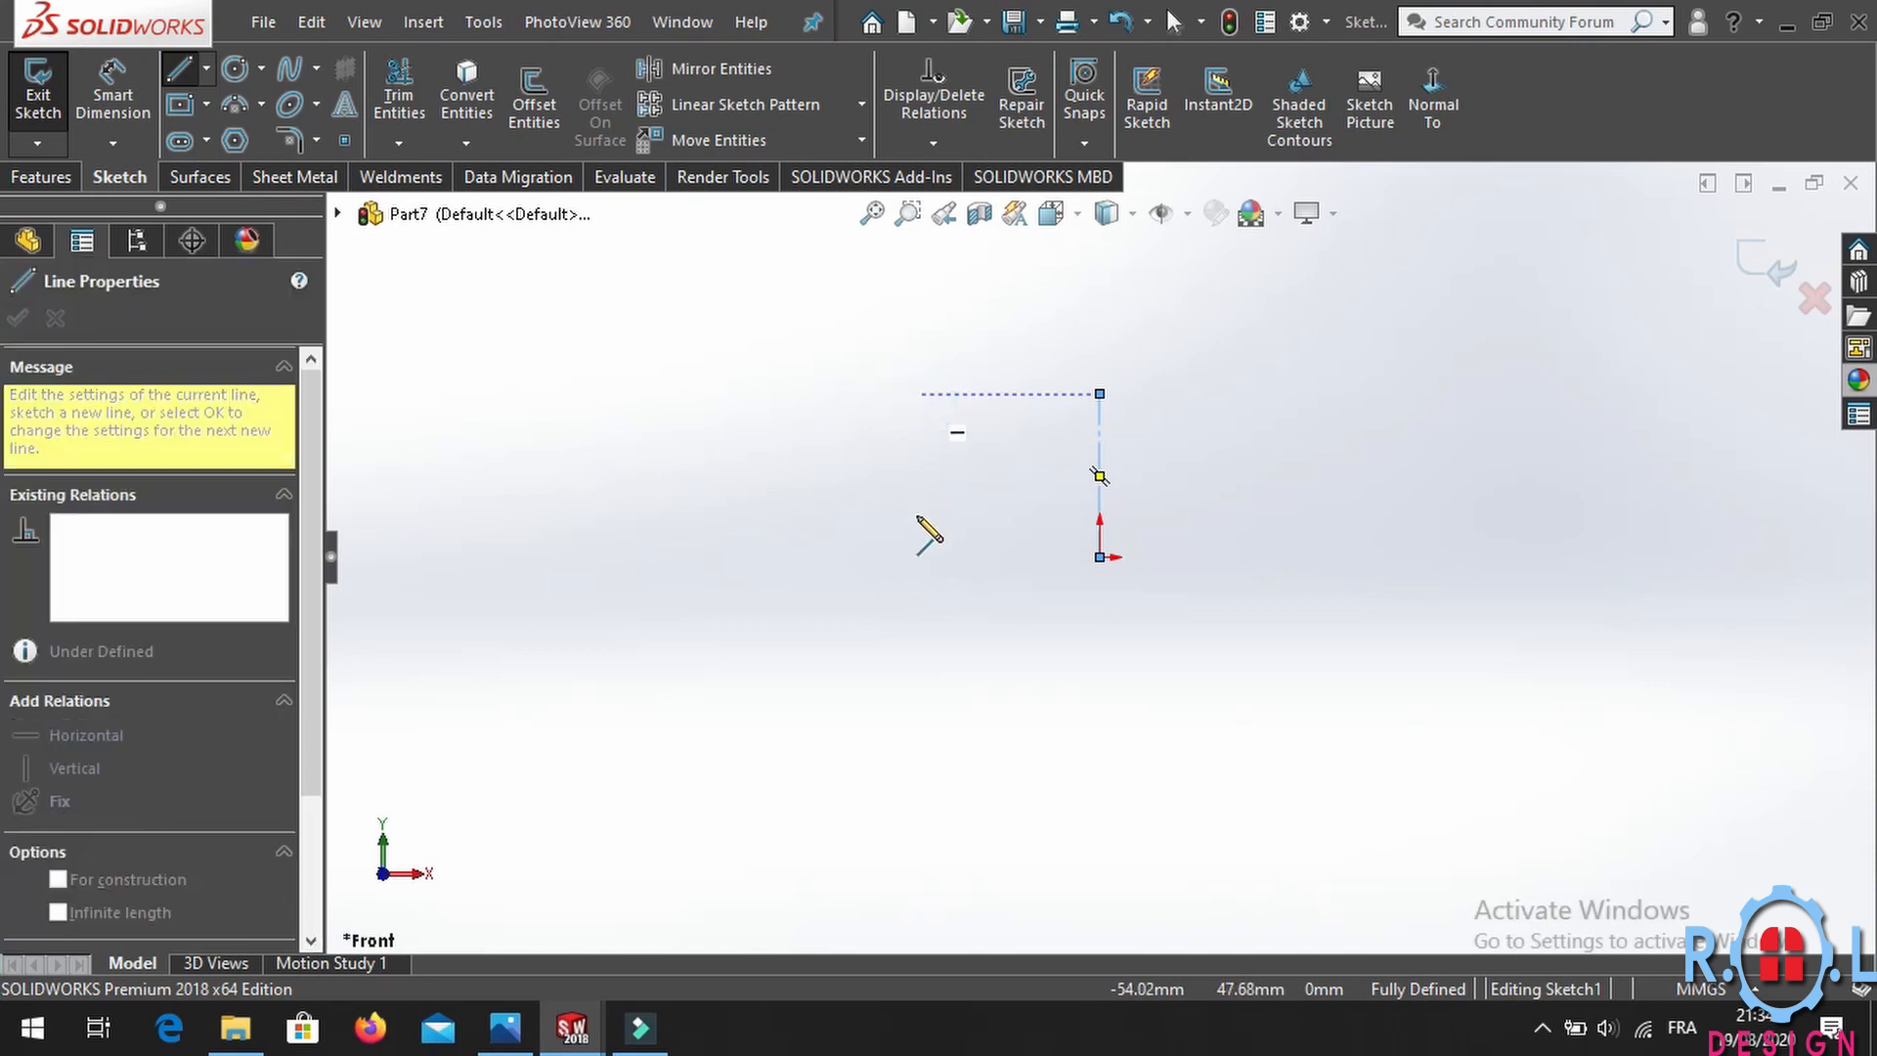
left_click(918, 556)
left_click(1100, 556)
Dimension the distance between the vertical line and the centerline as 26.9/2 mm.
left_click(112, 93)
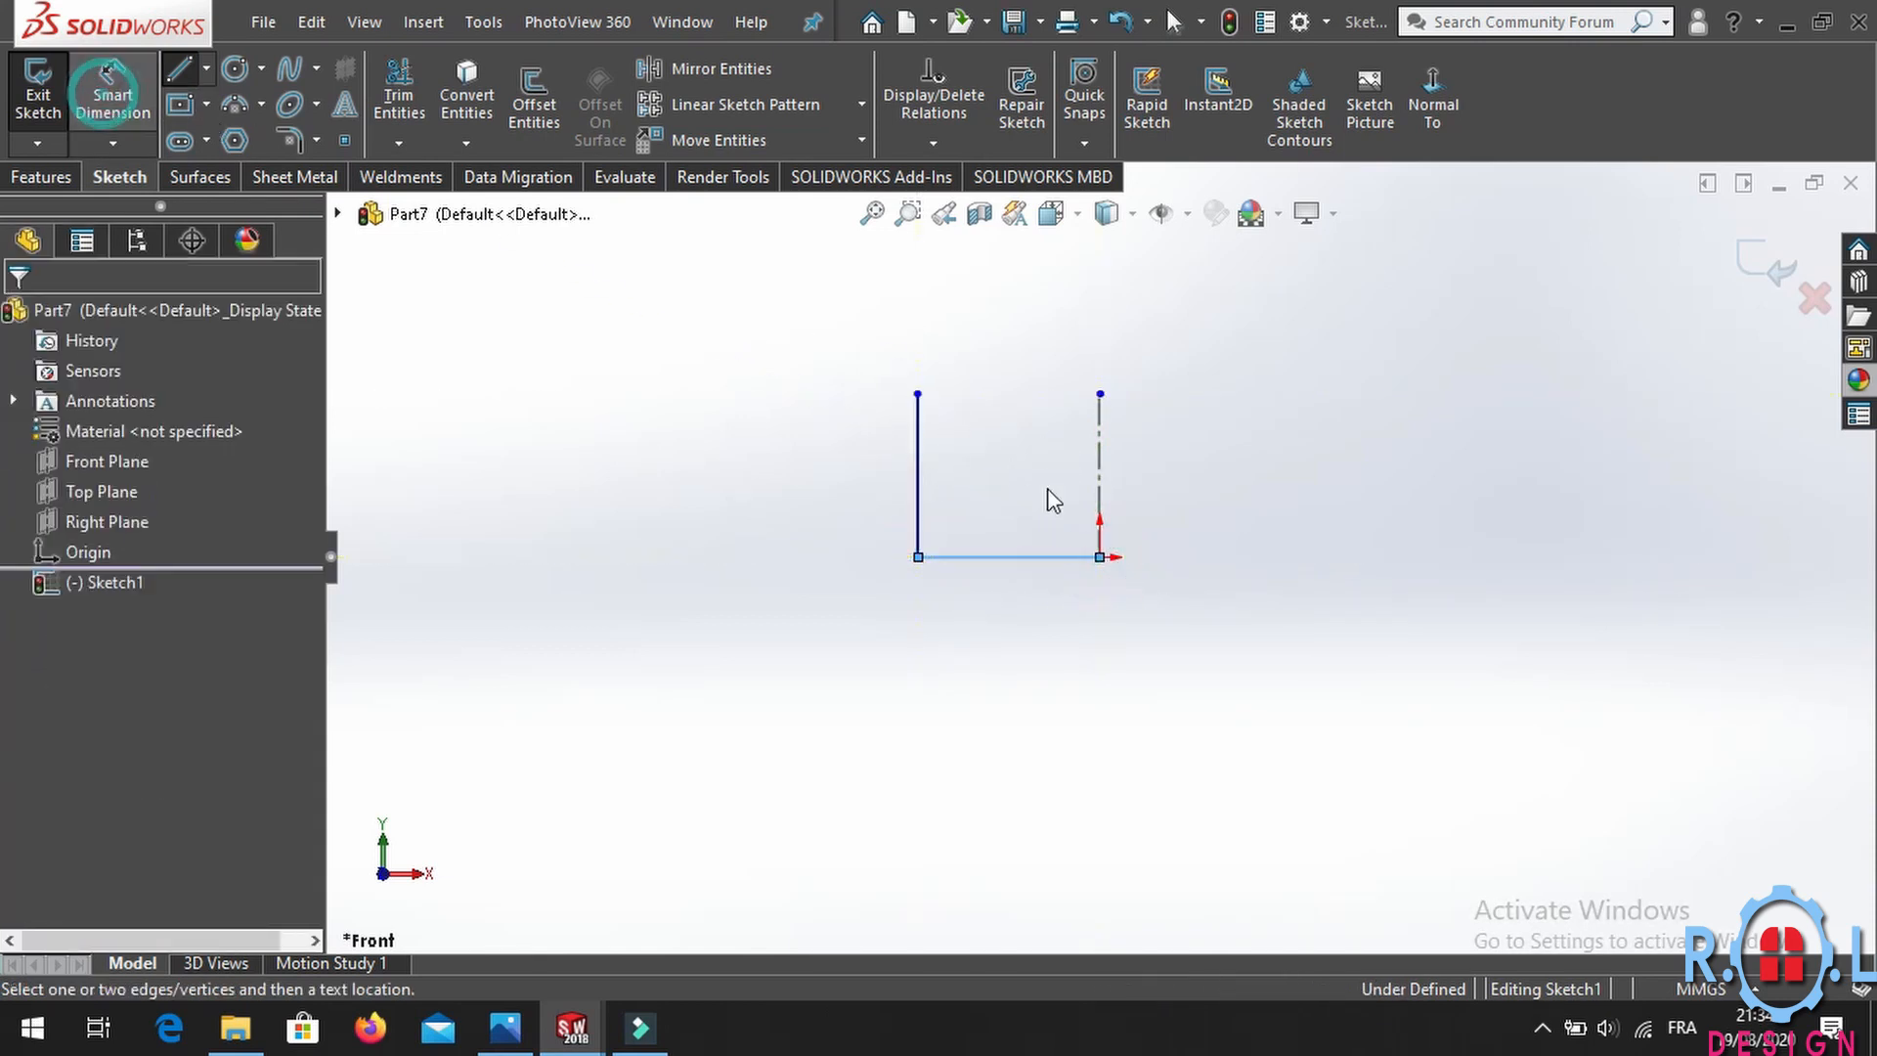
left_click(918, 461)
left_click(1097, 479)
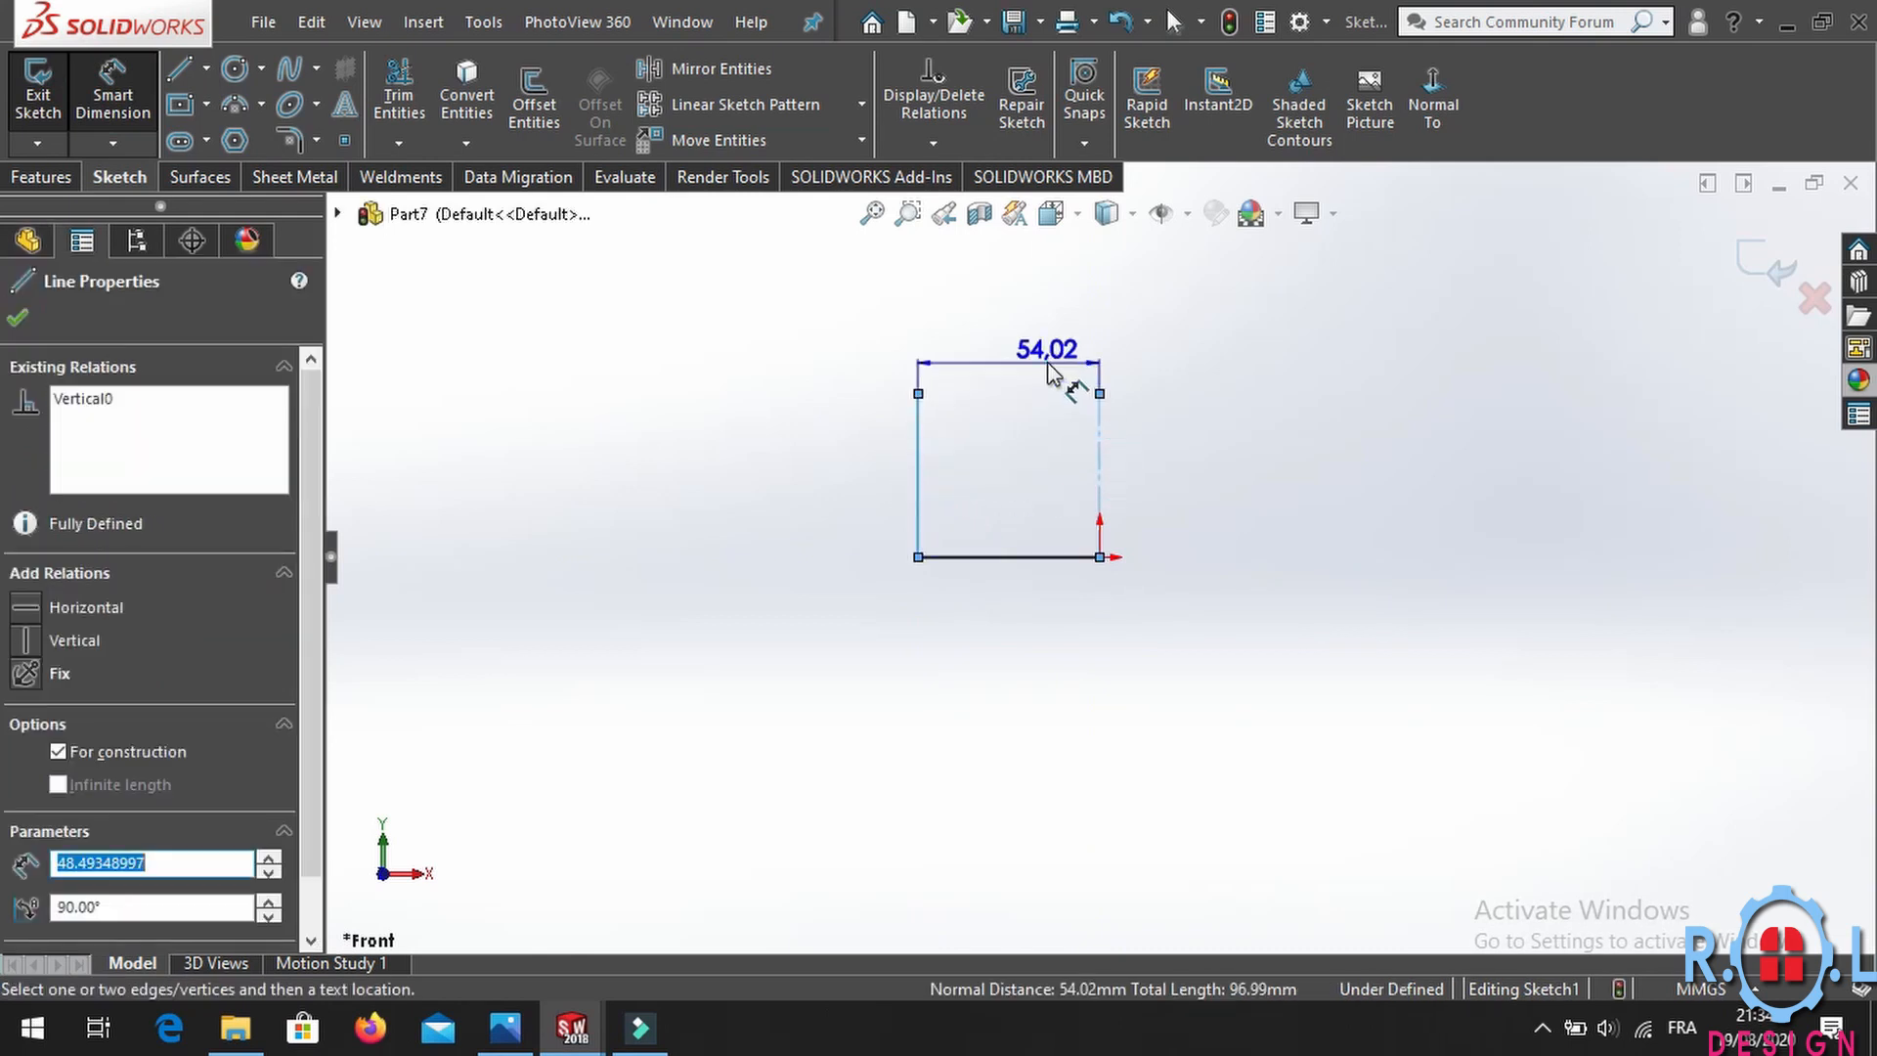
left_click(1048, 374)
type("26.9/2")
key("Return")
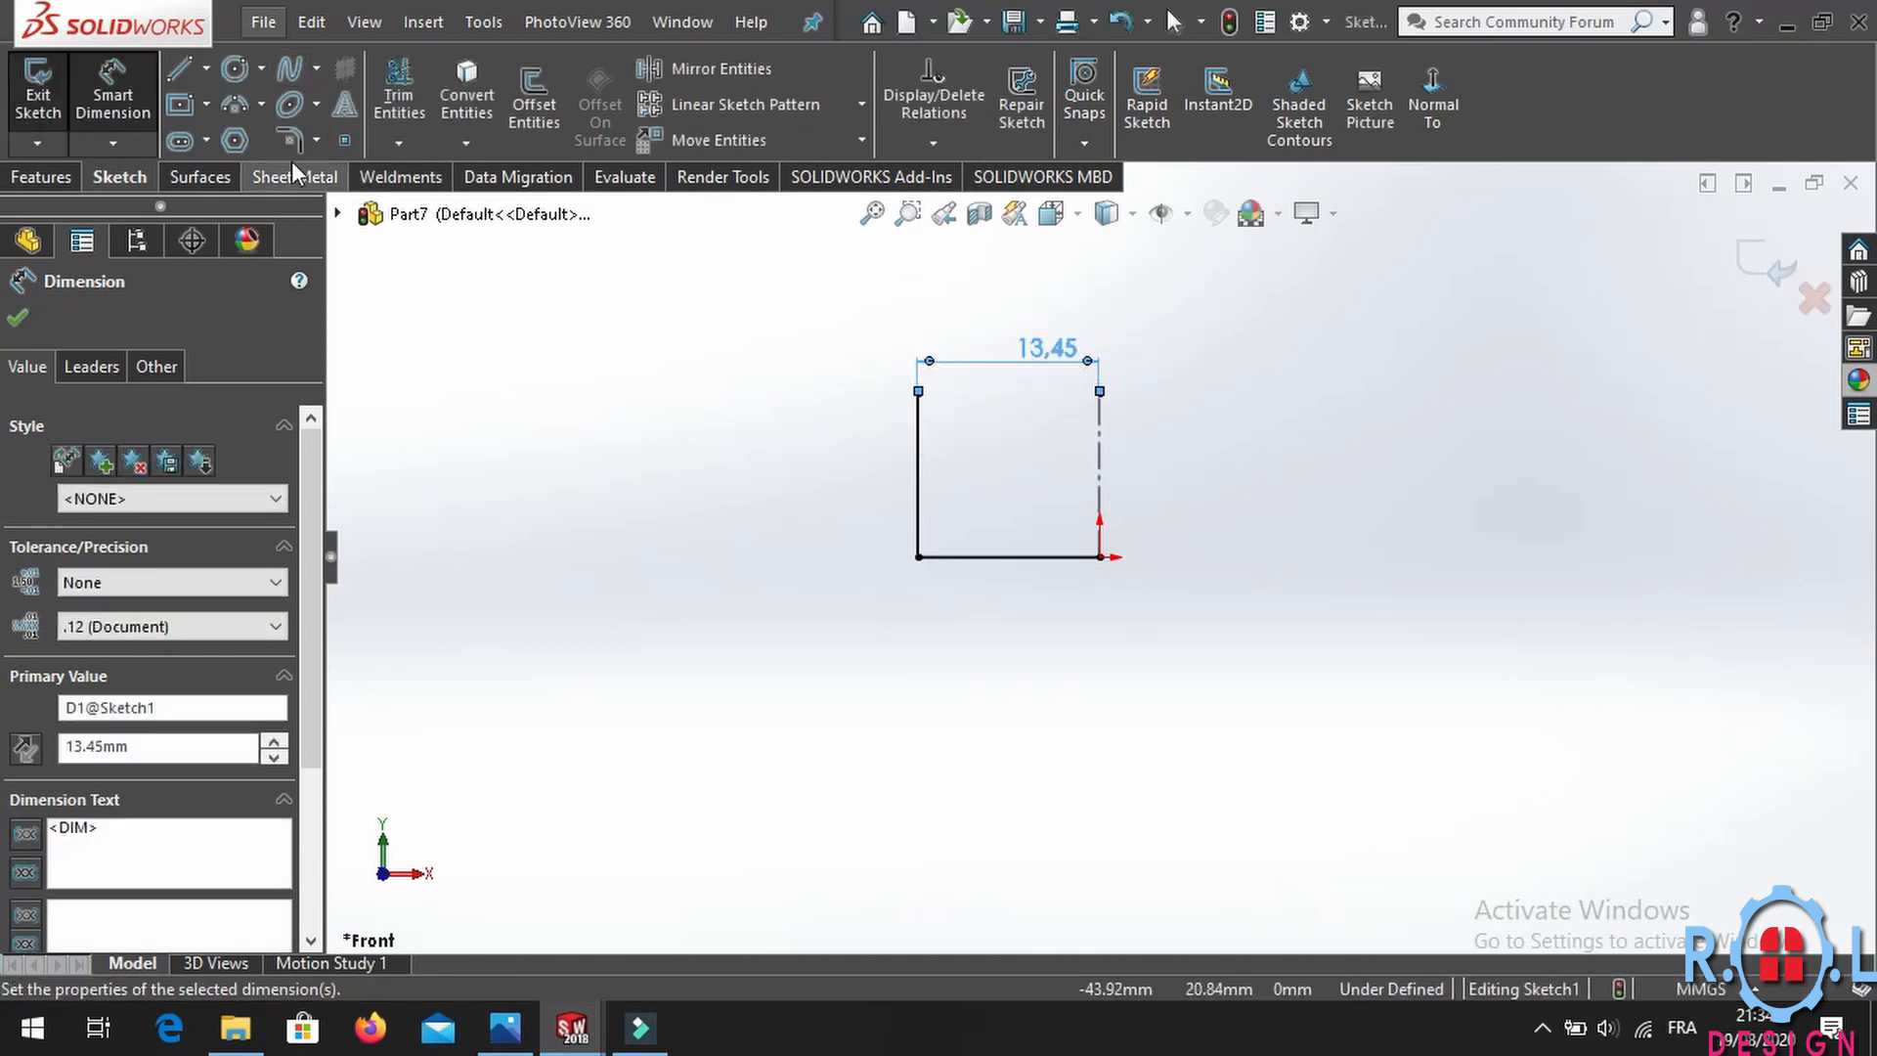
Round the lower-left corner of the profile with a 2 mm sketch fillet.
left_click(534, 103)
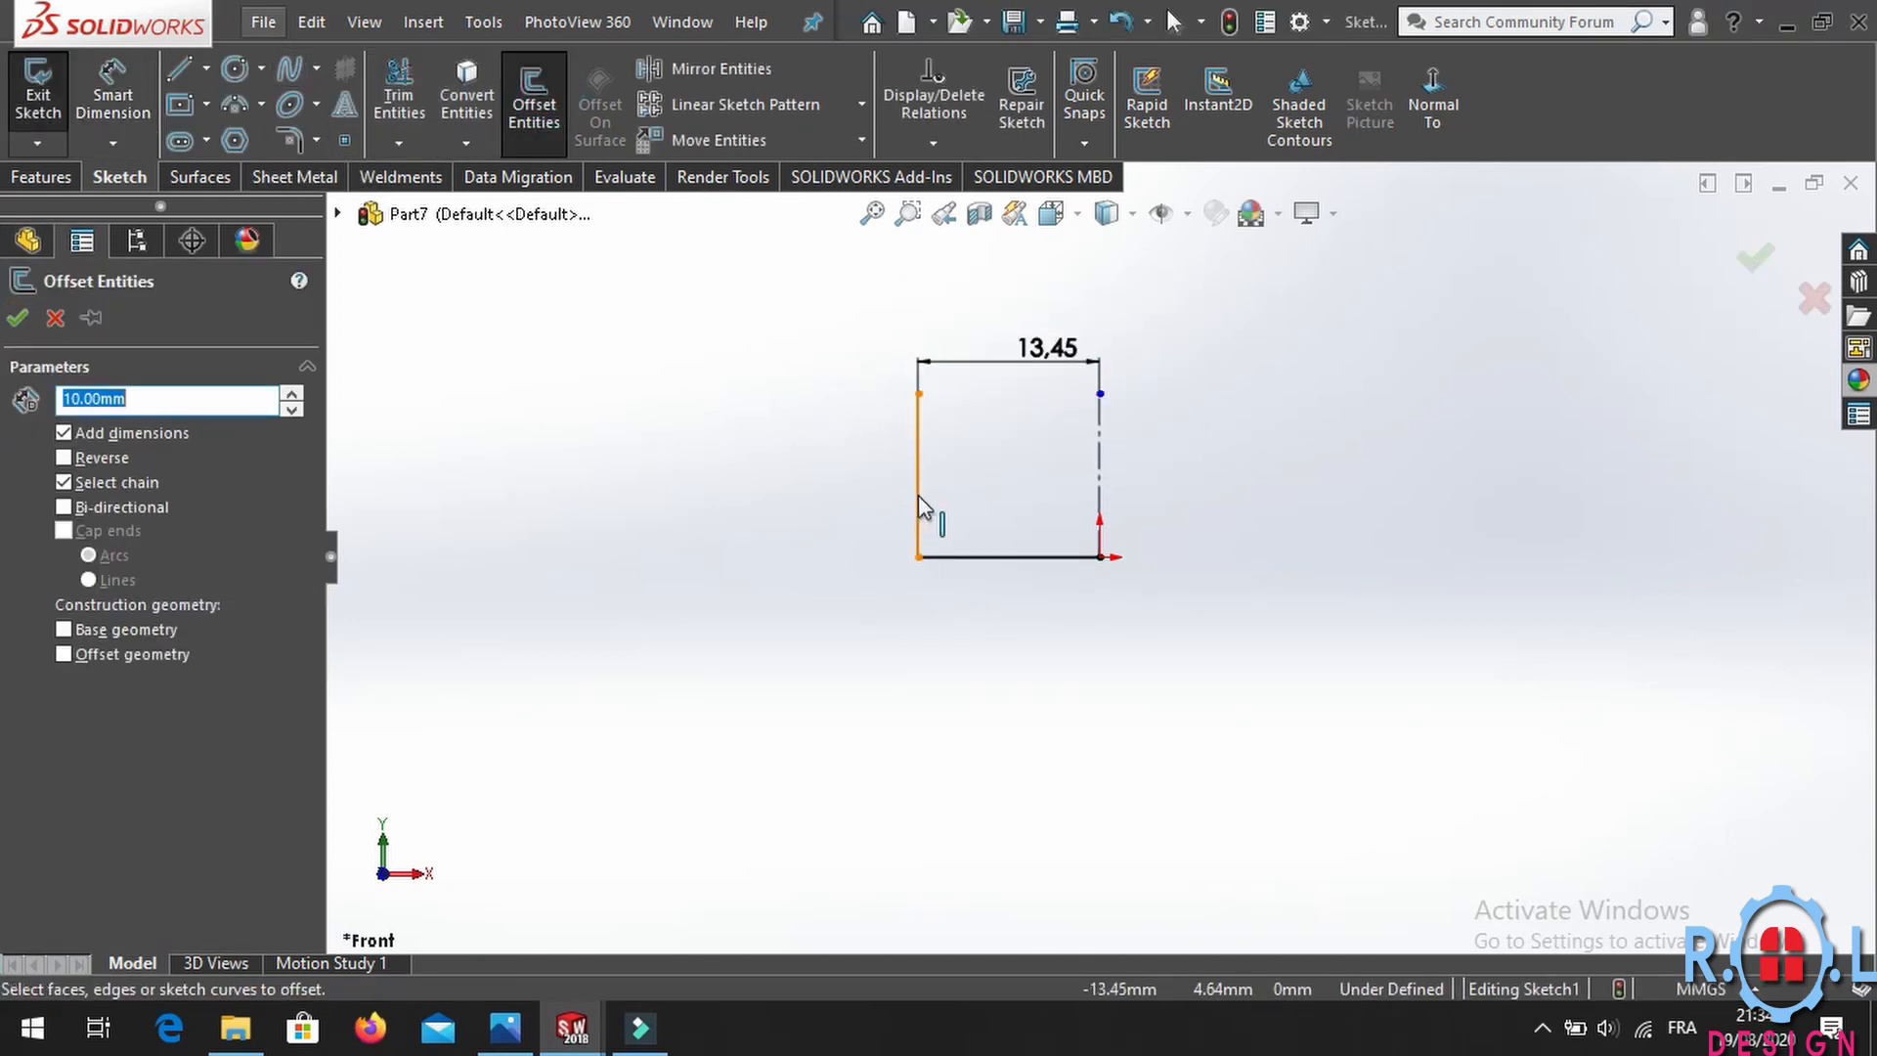
left_click(48, 316)
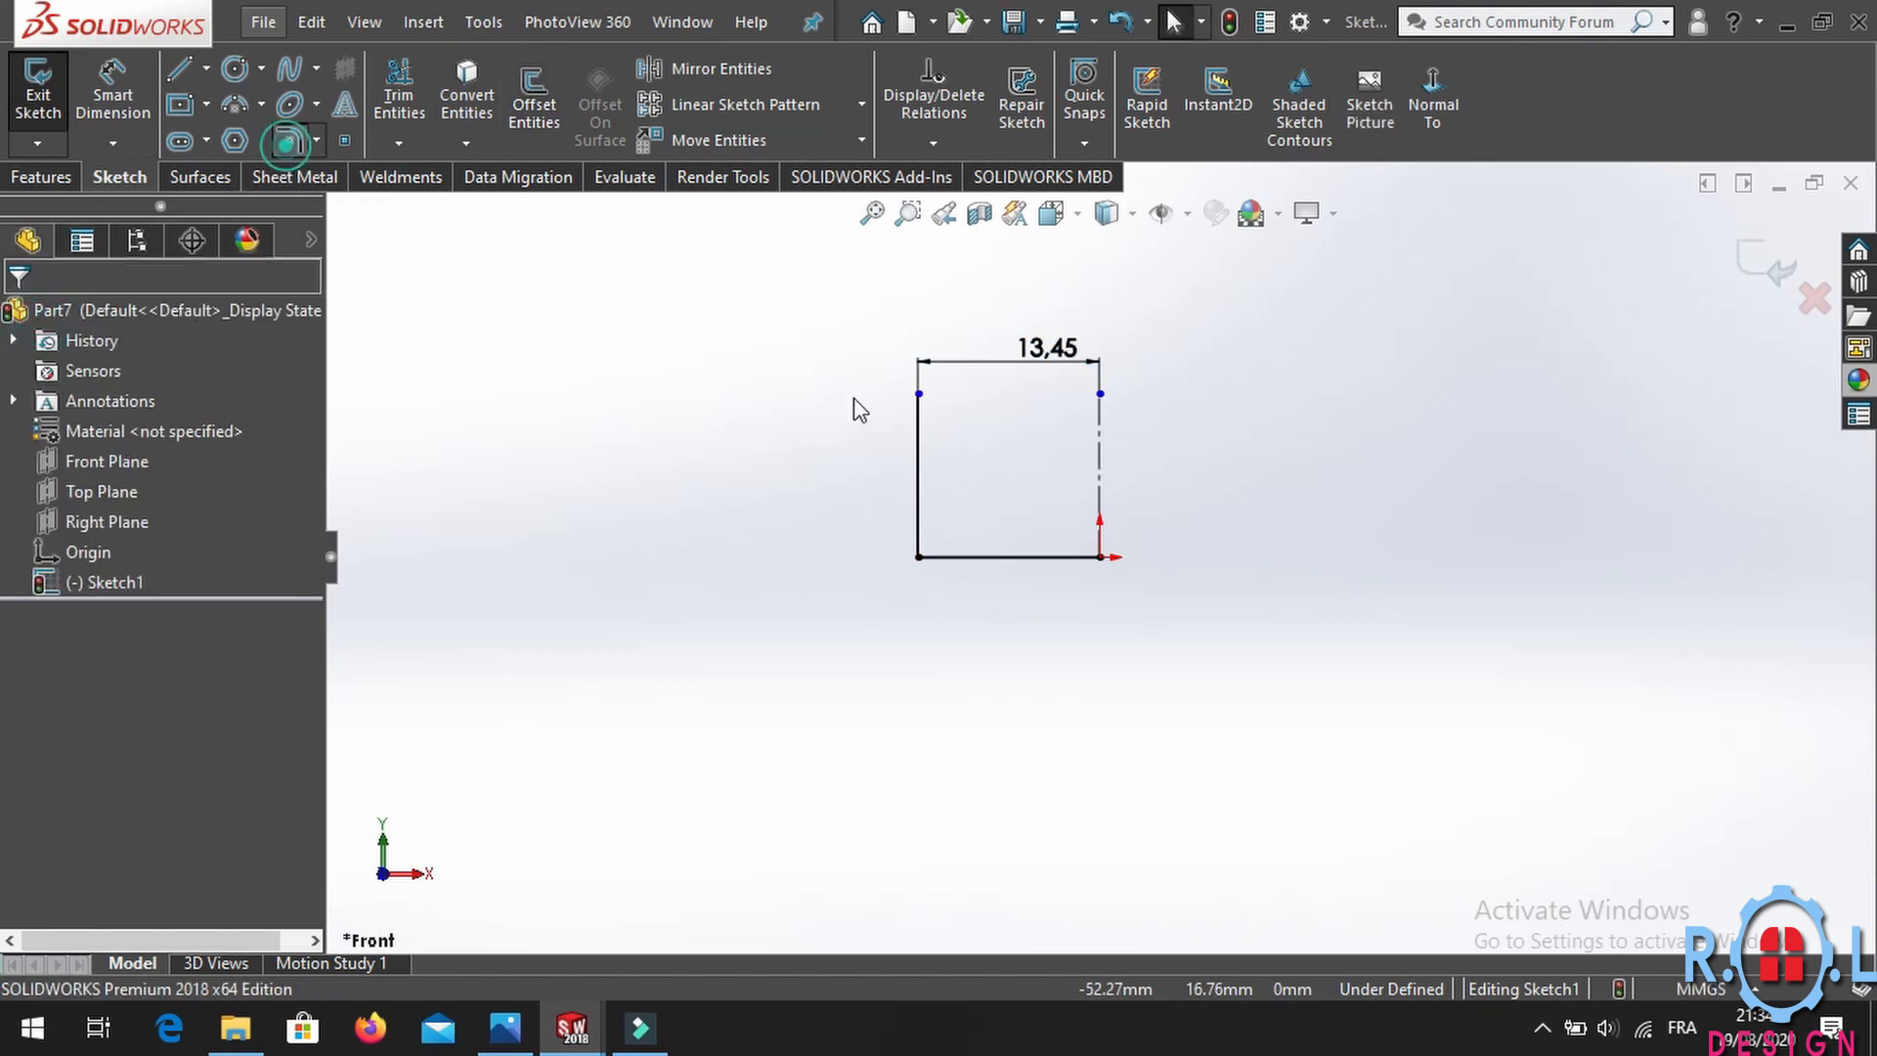
left_click(919, 558)
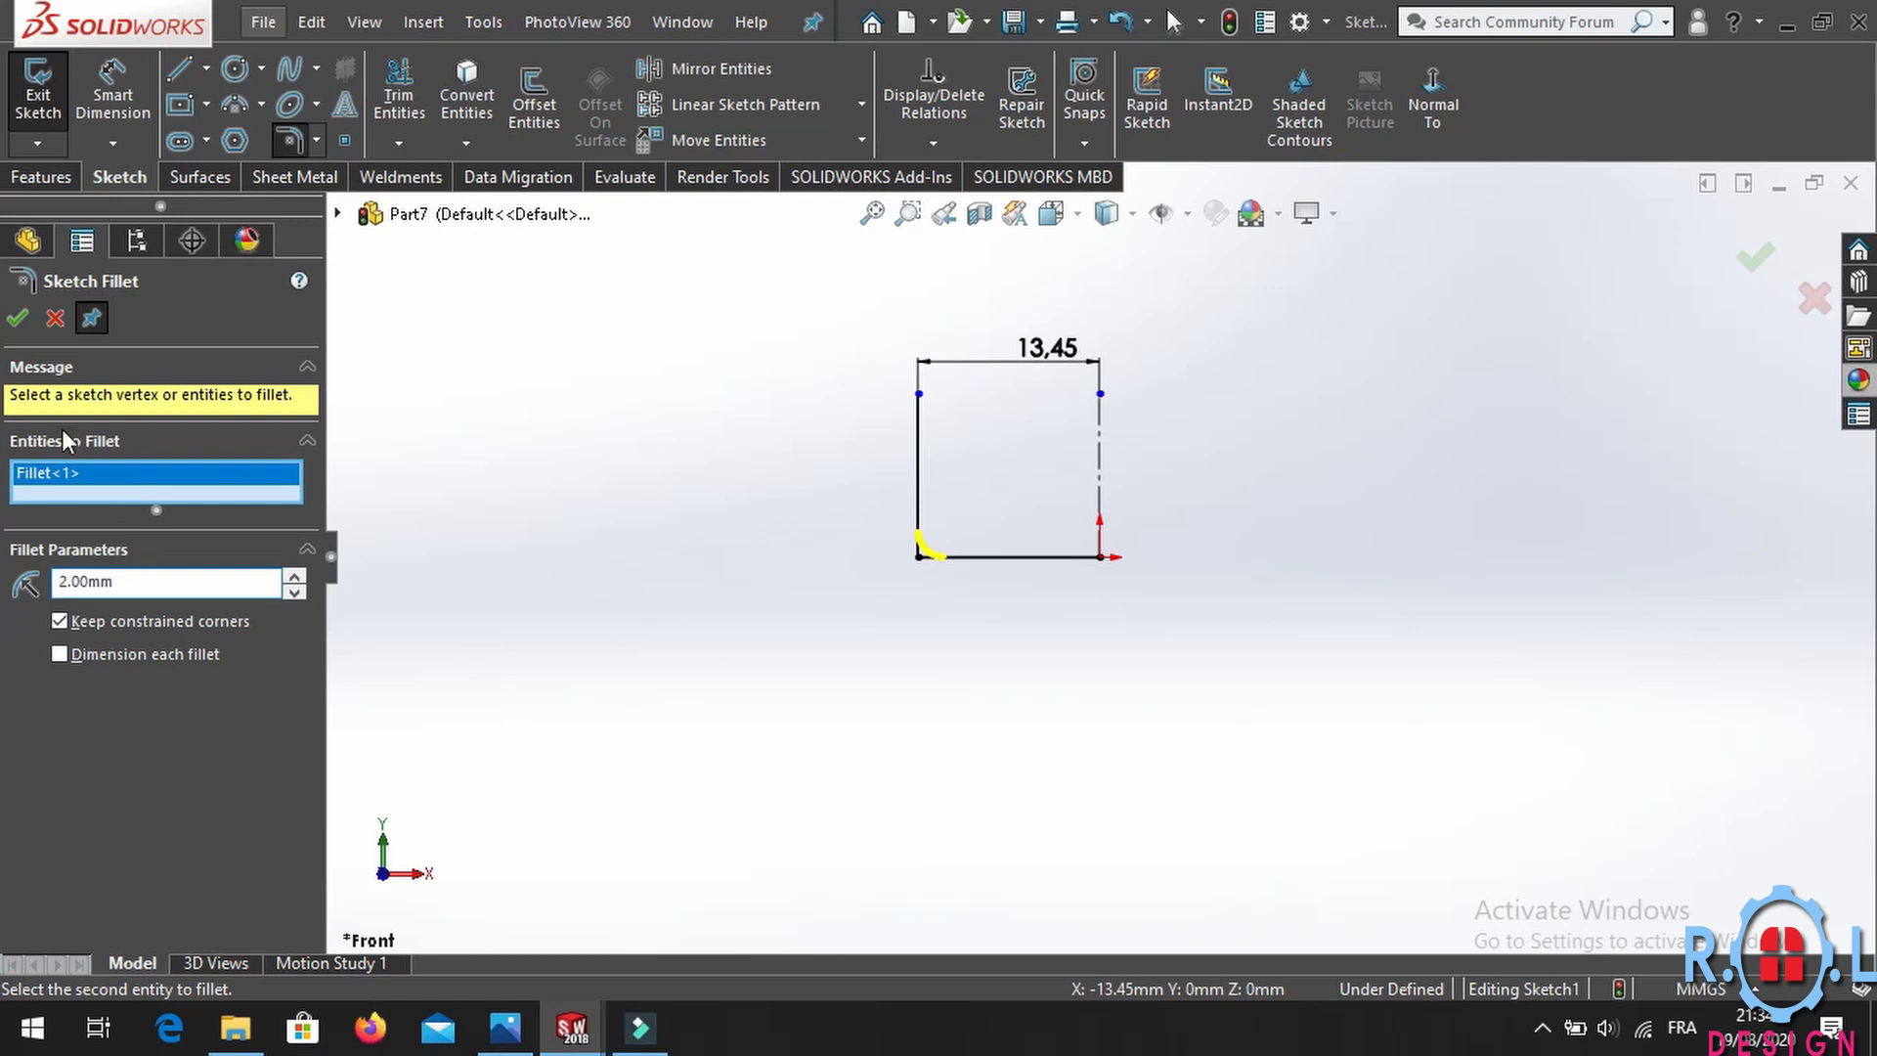
left_click(17, 318)
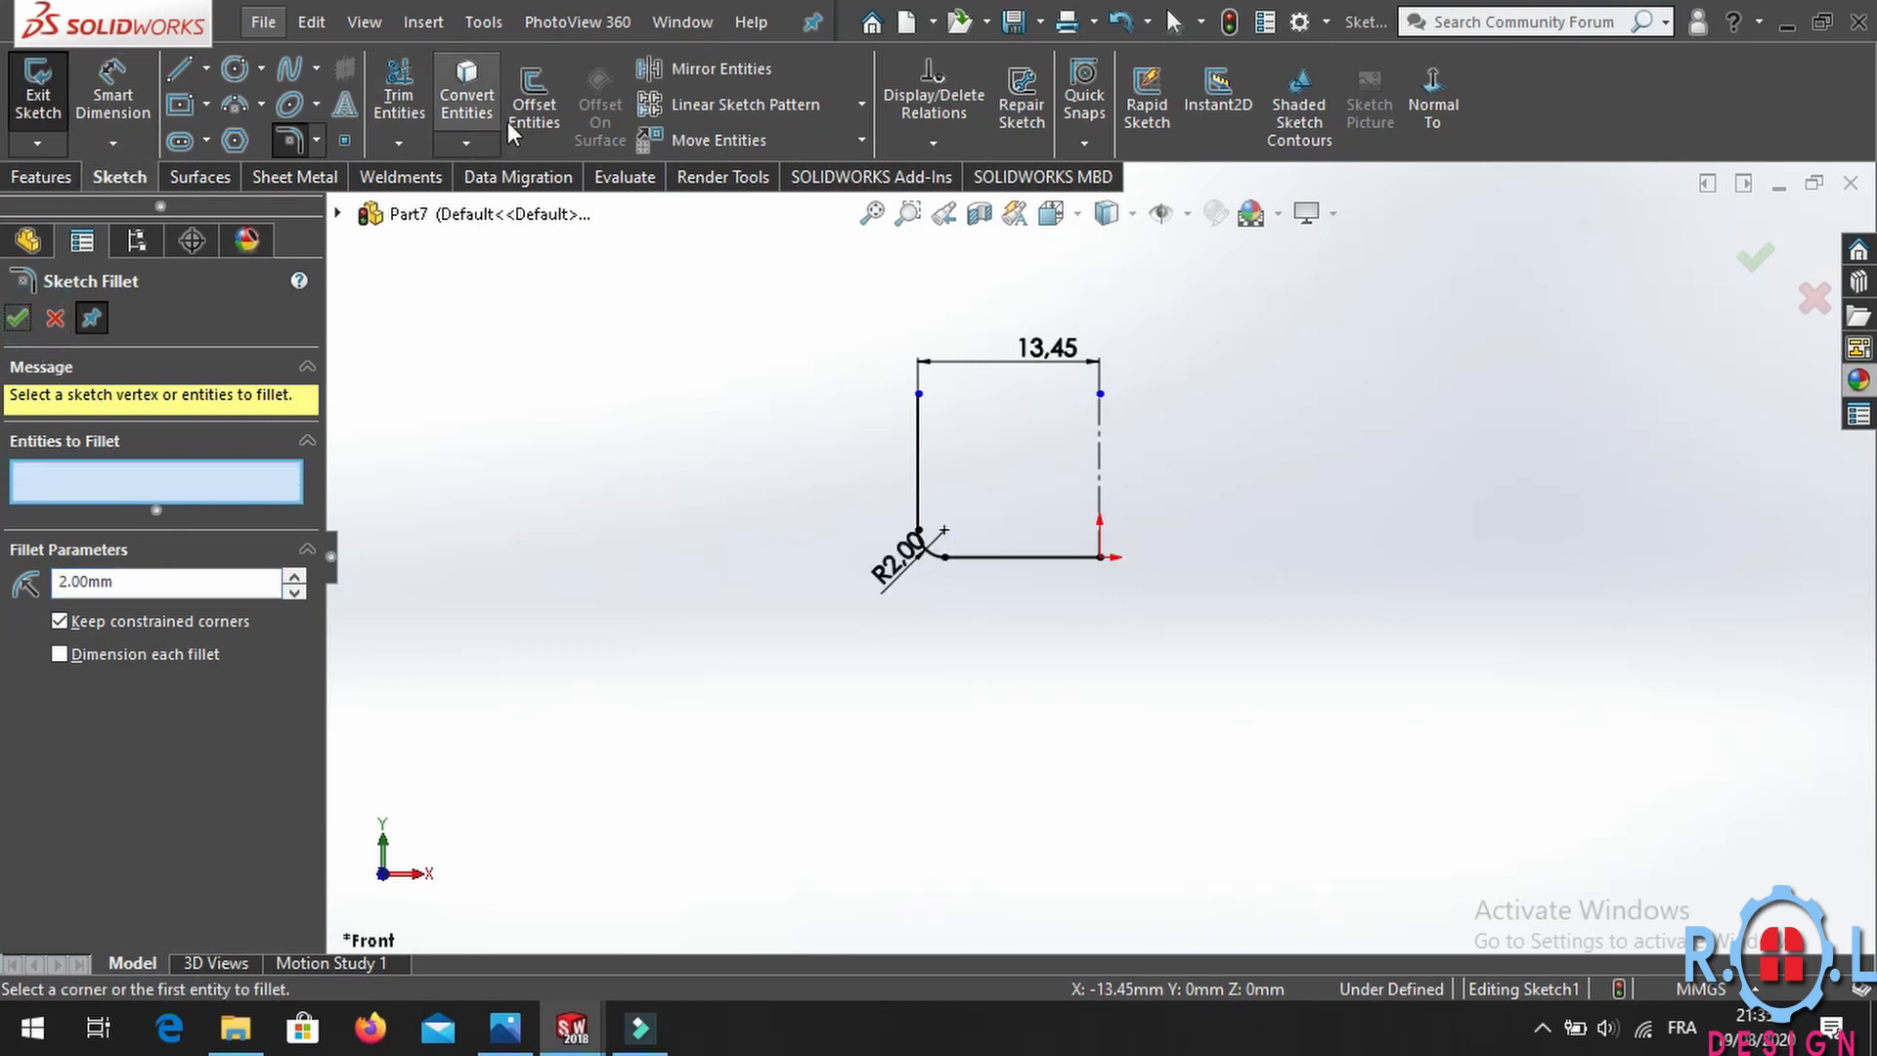
Offset the filleted line chain outward by 3 mm.
left_click(536, 112)
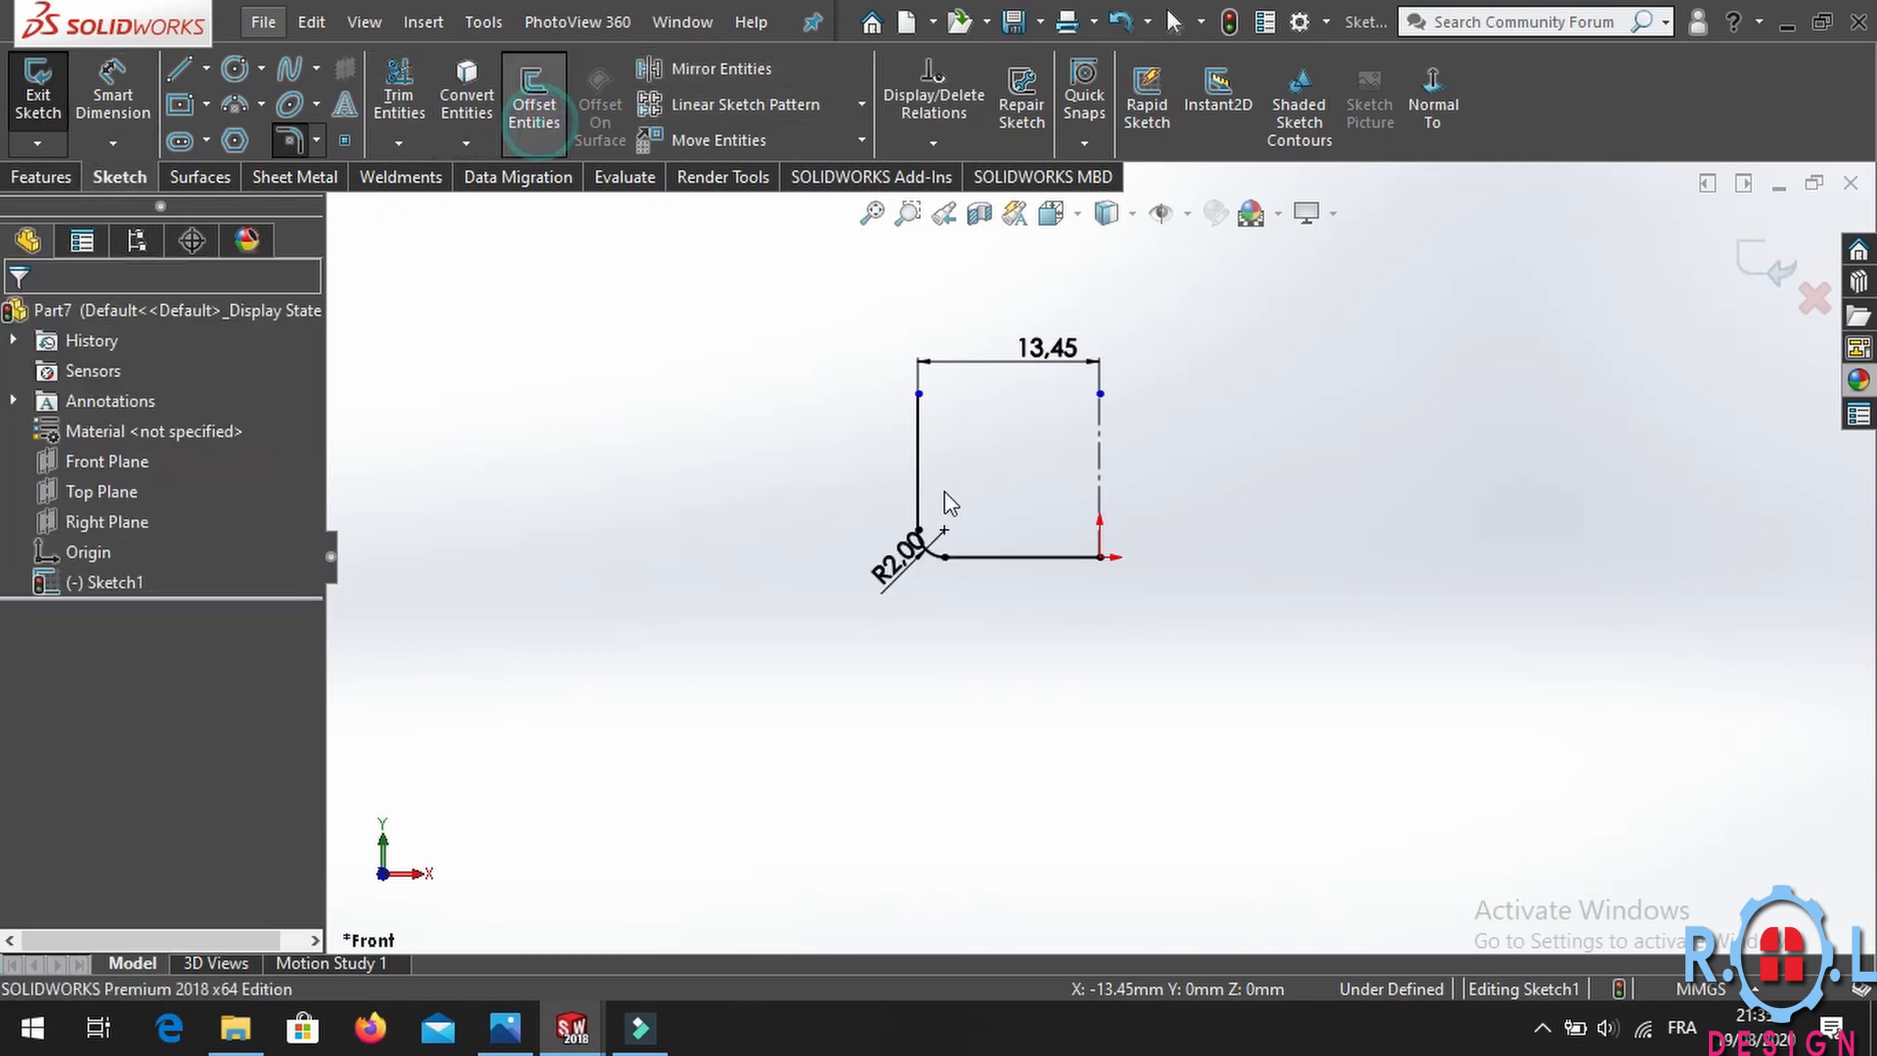
left_click(918, 472)
scroll(953, 548, "down", 3)
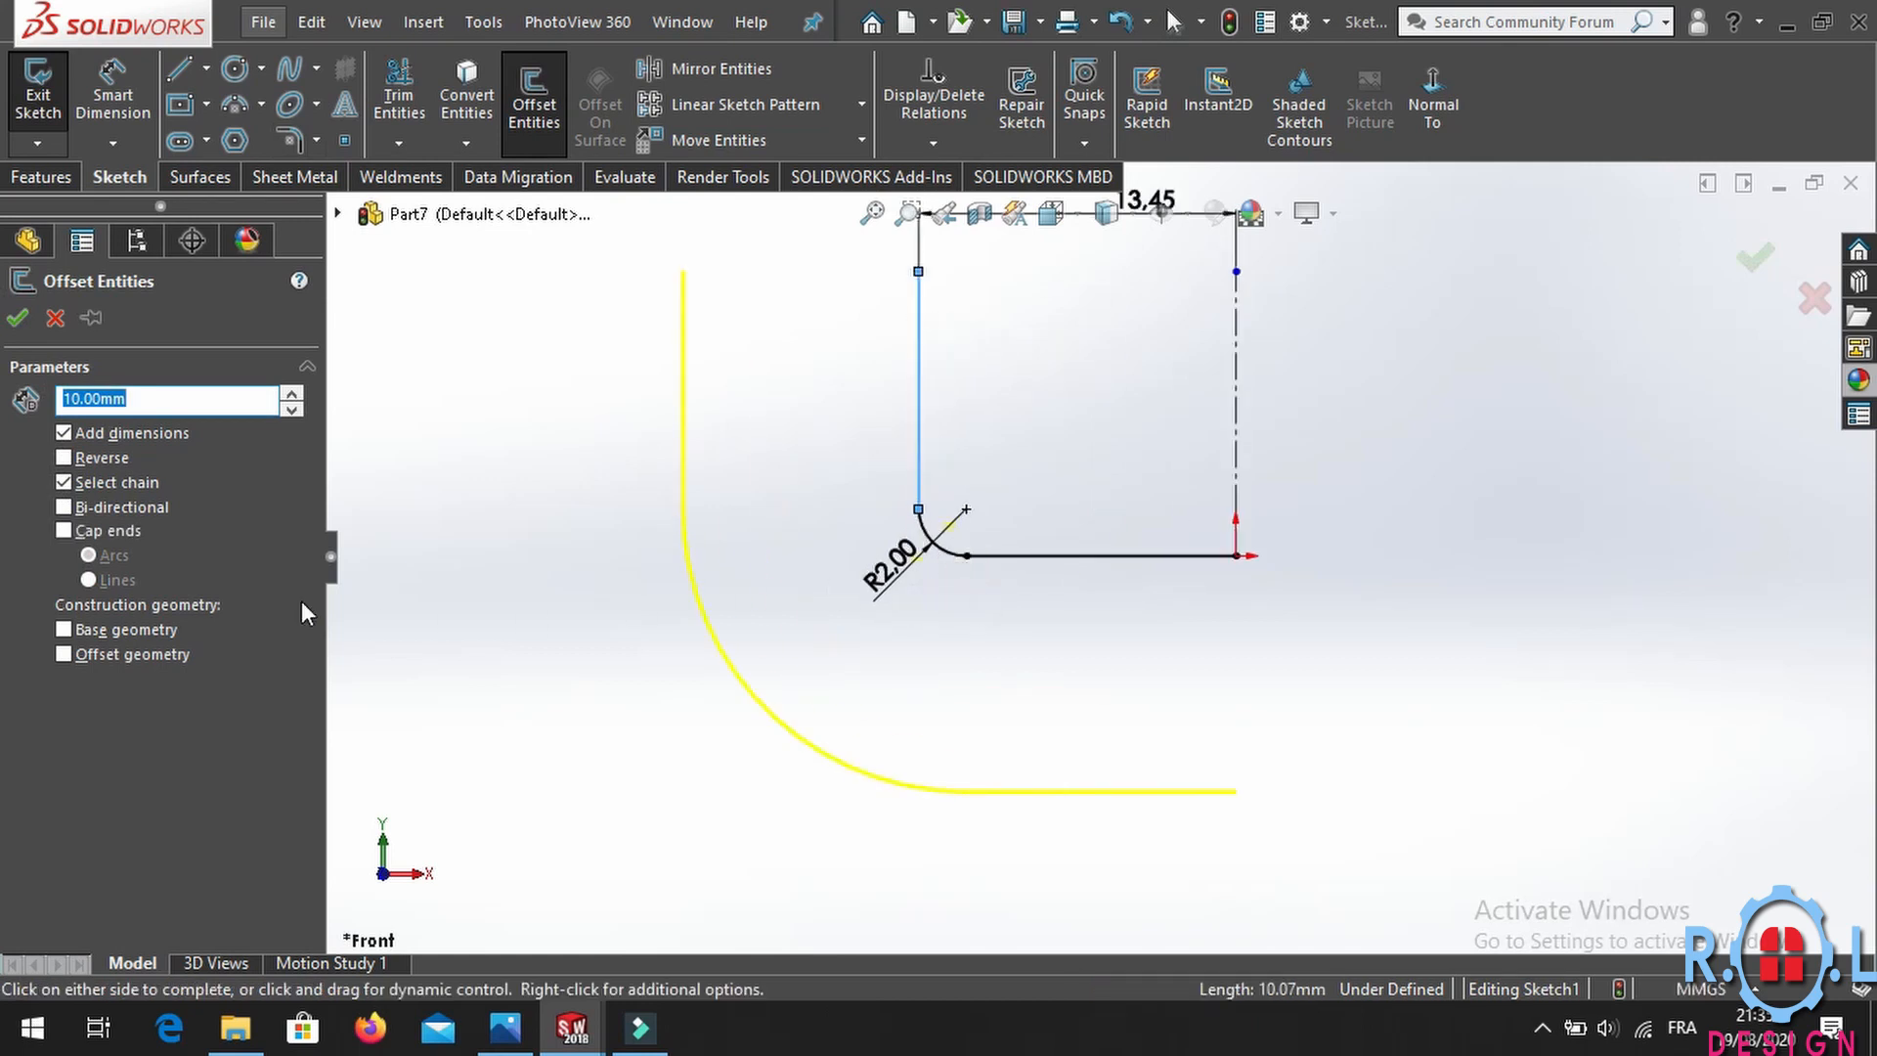
type("3")
key("Return")
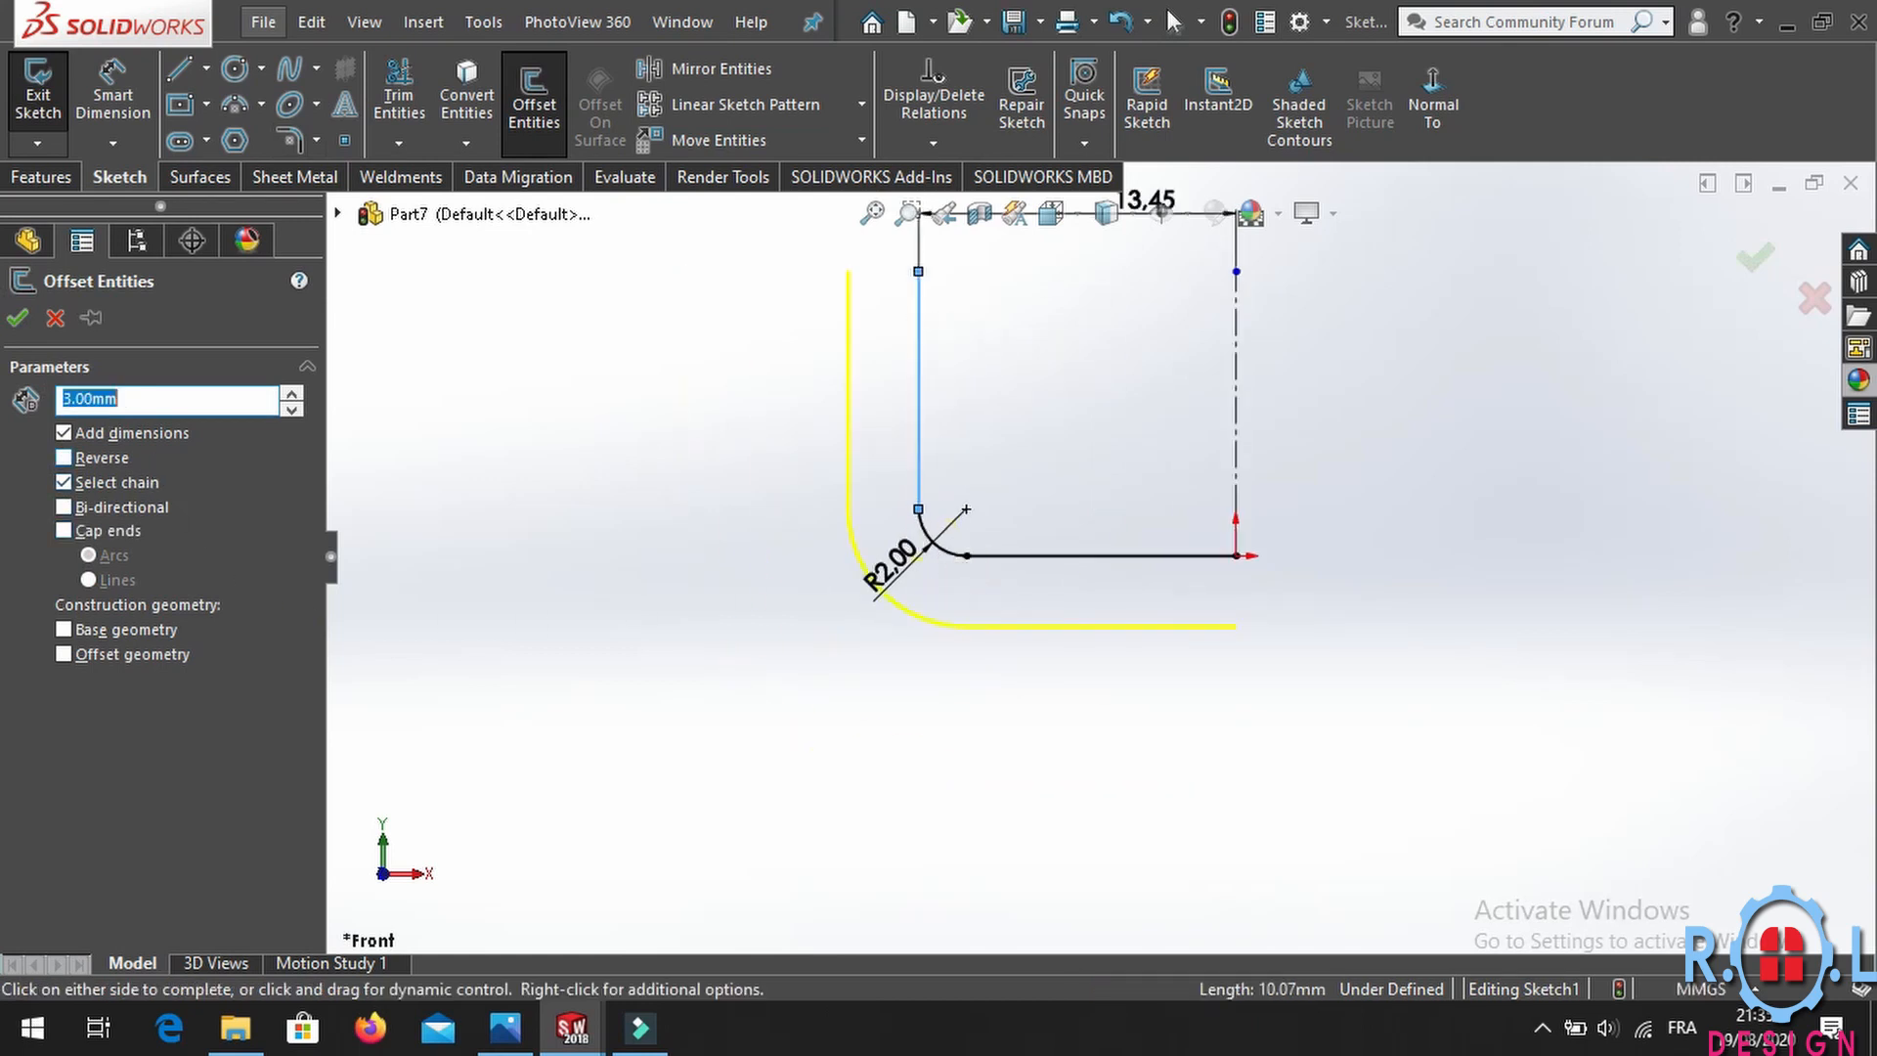
left_click(17, 314)
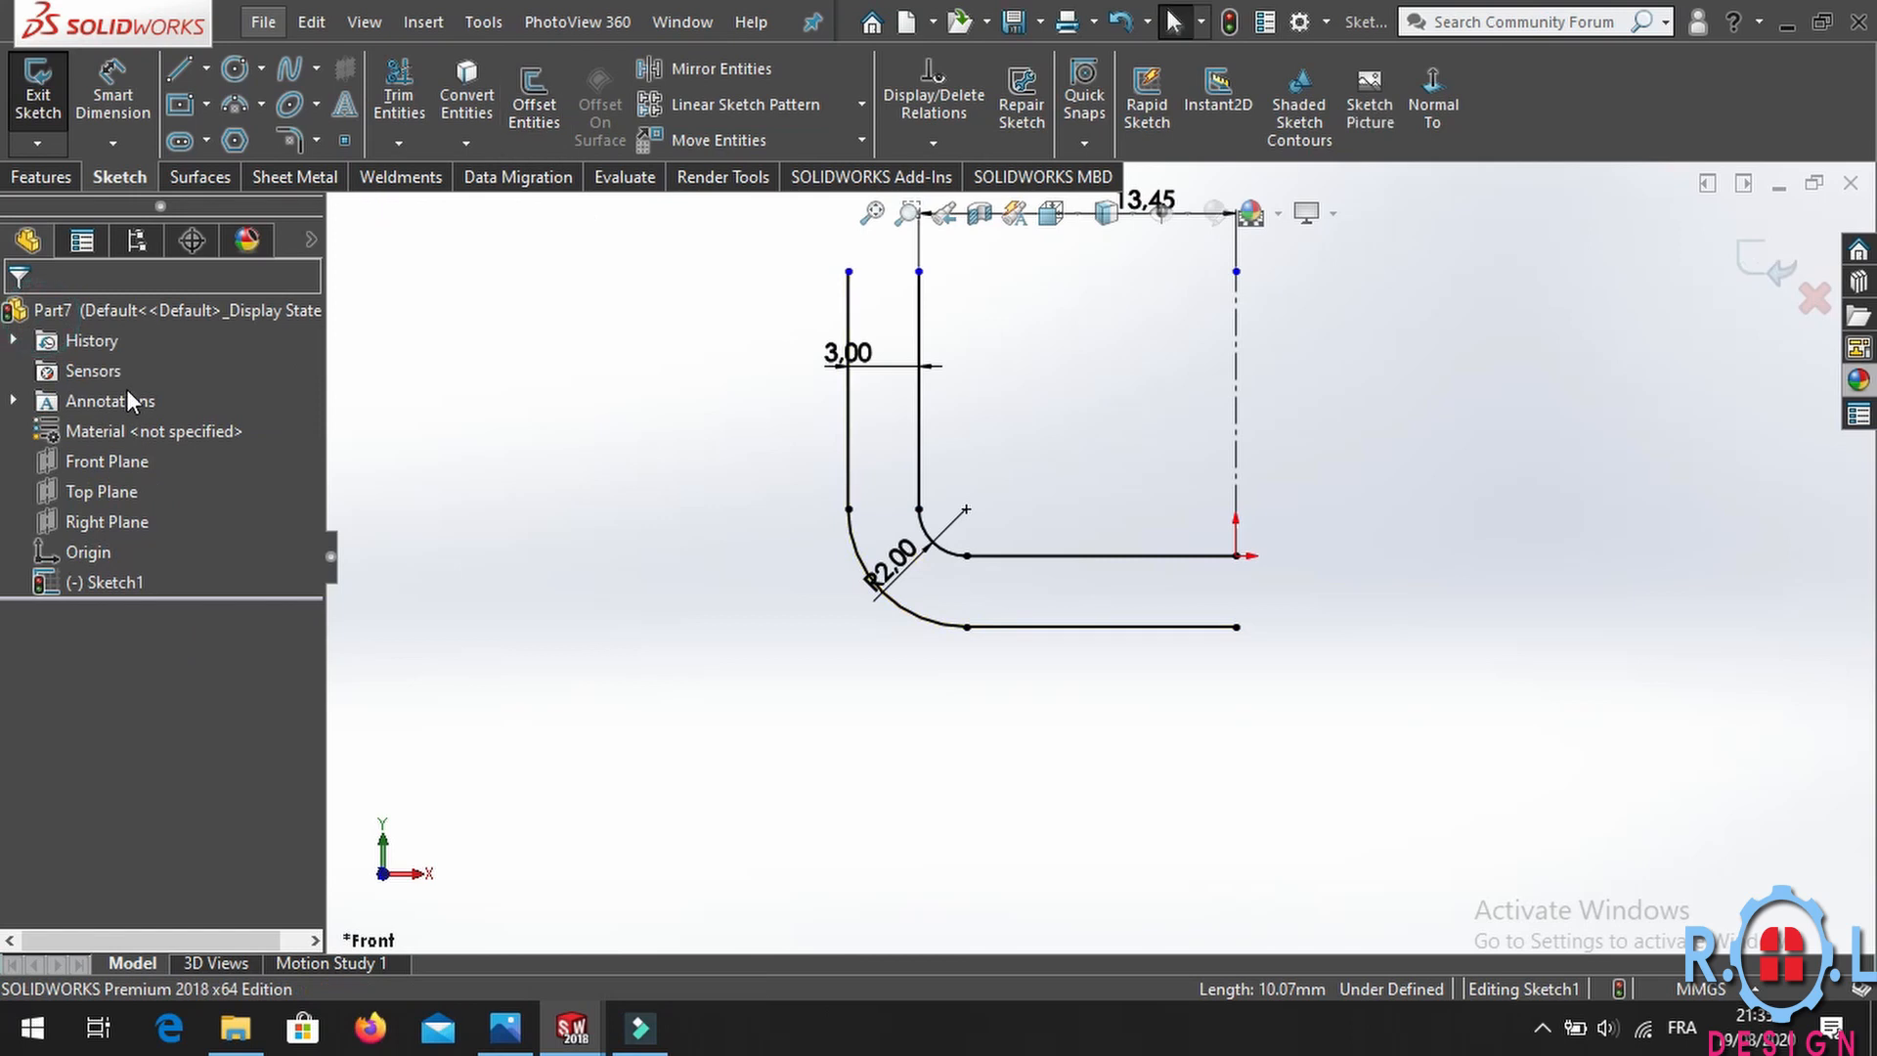
Draw two circles centered on the outer vertical line, the upper about 1.6 mm and the lower about 2.1 mm in diameter.
scroll(1071, 570, "up", 2)
scroll(1180, 518, "down", 2)
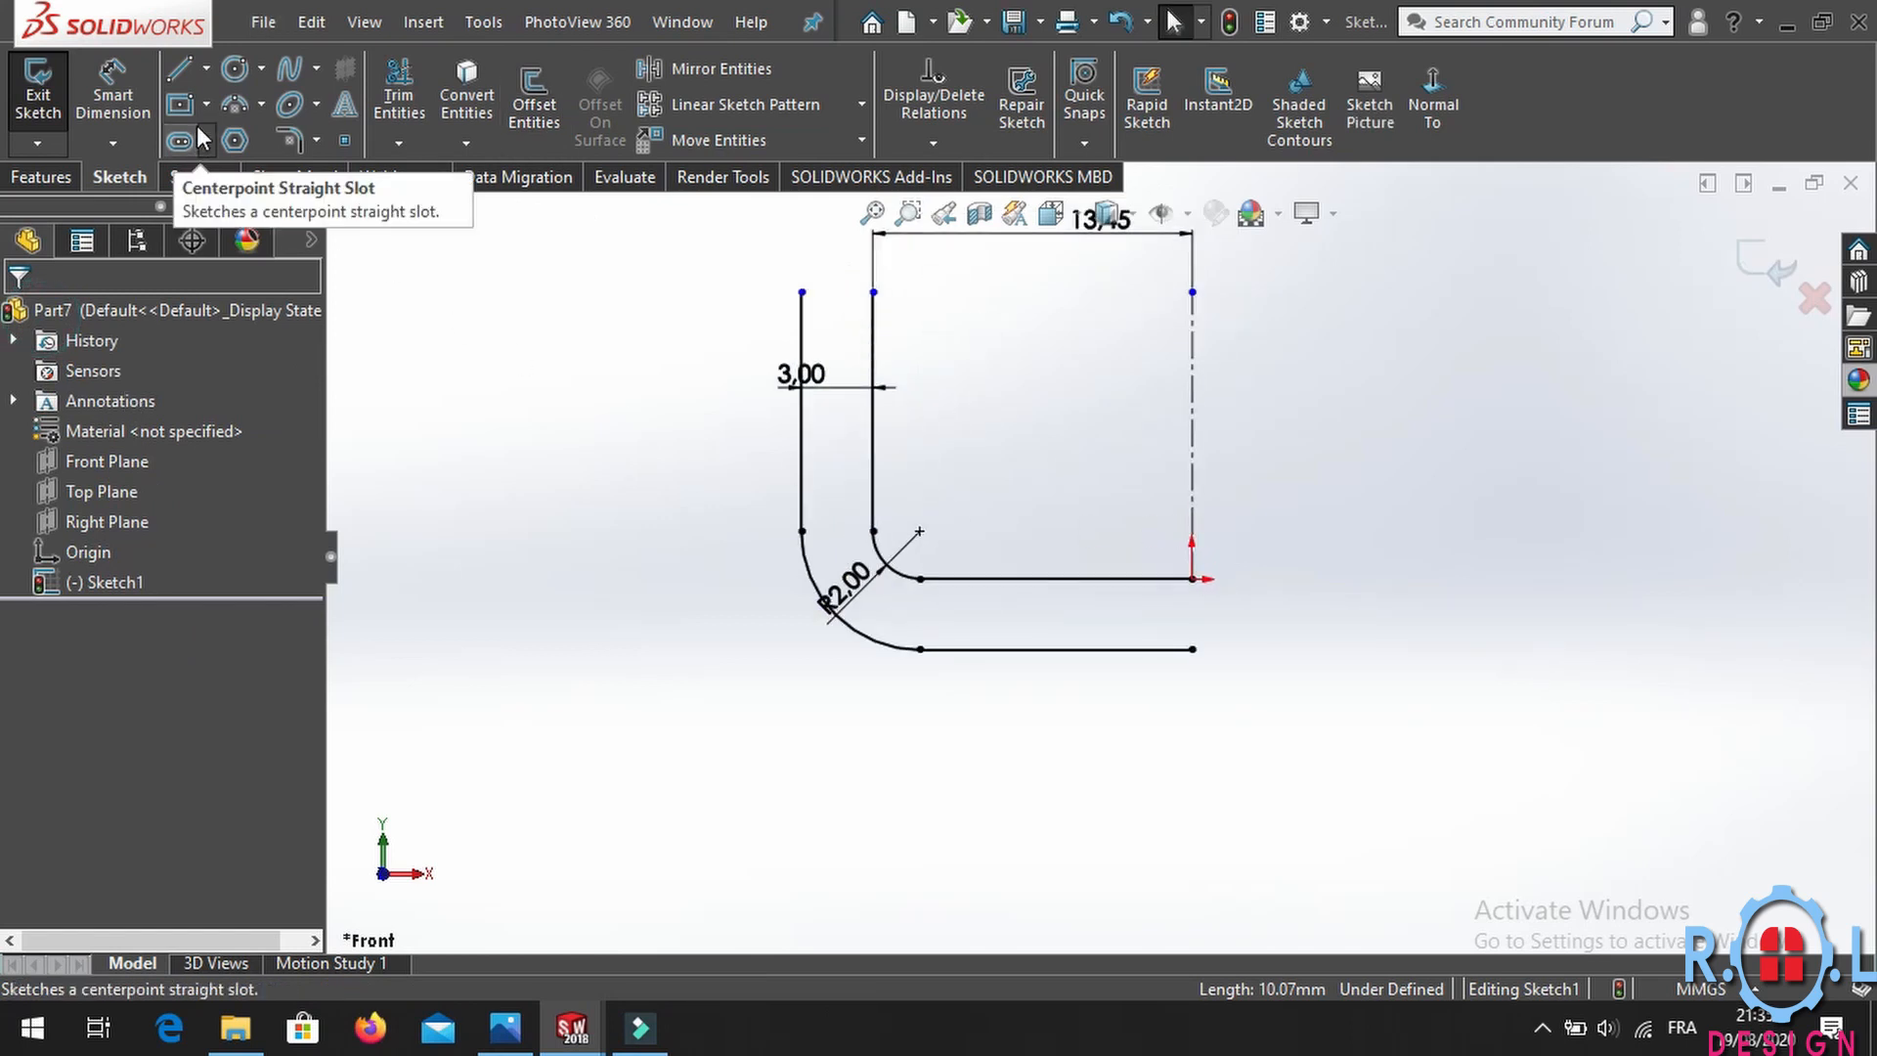
left_click(235, 69)
scroll(829, 374, "down", 3)
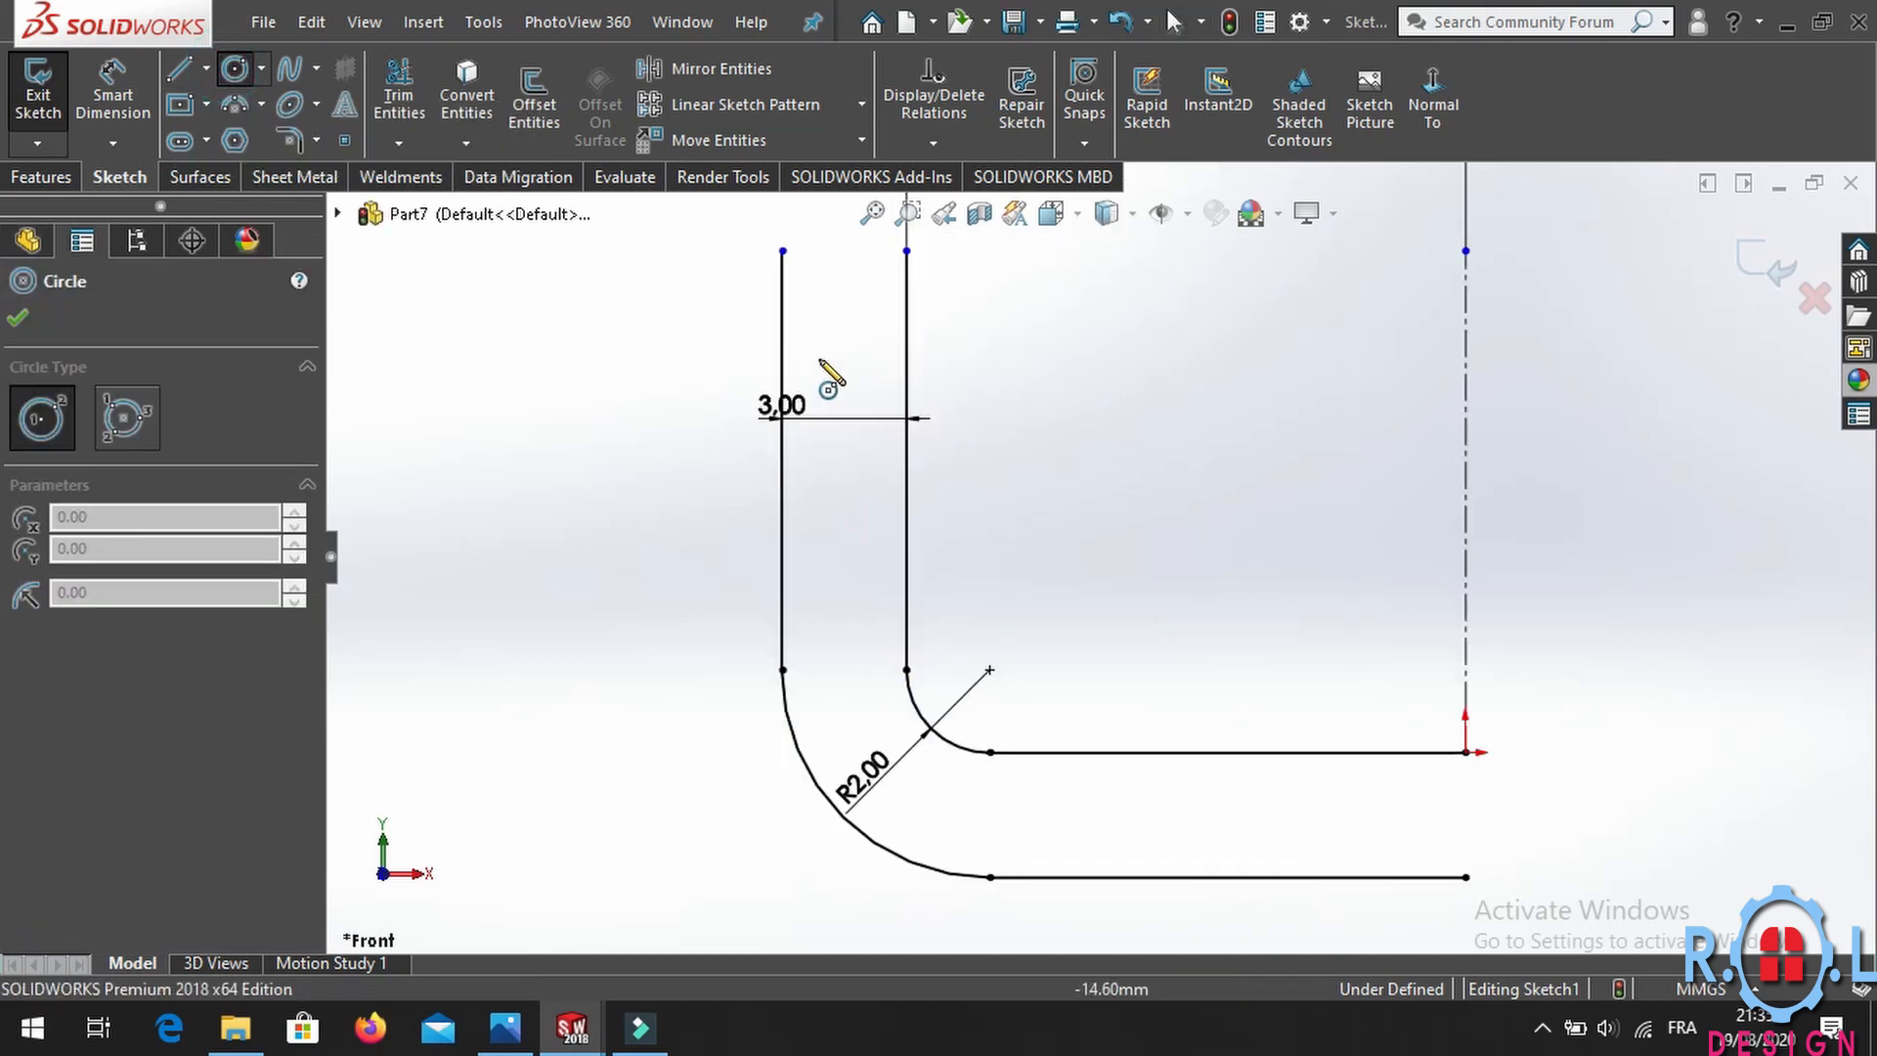
scroll(829, 374, "down", 2)
left_click(798, 363)
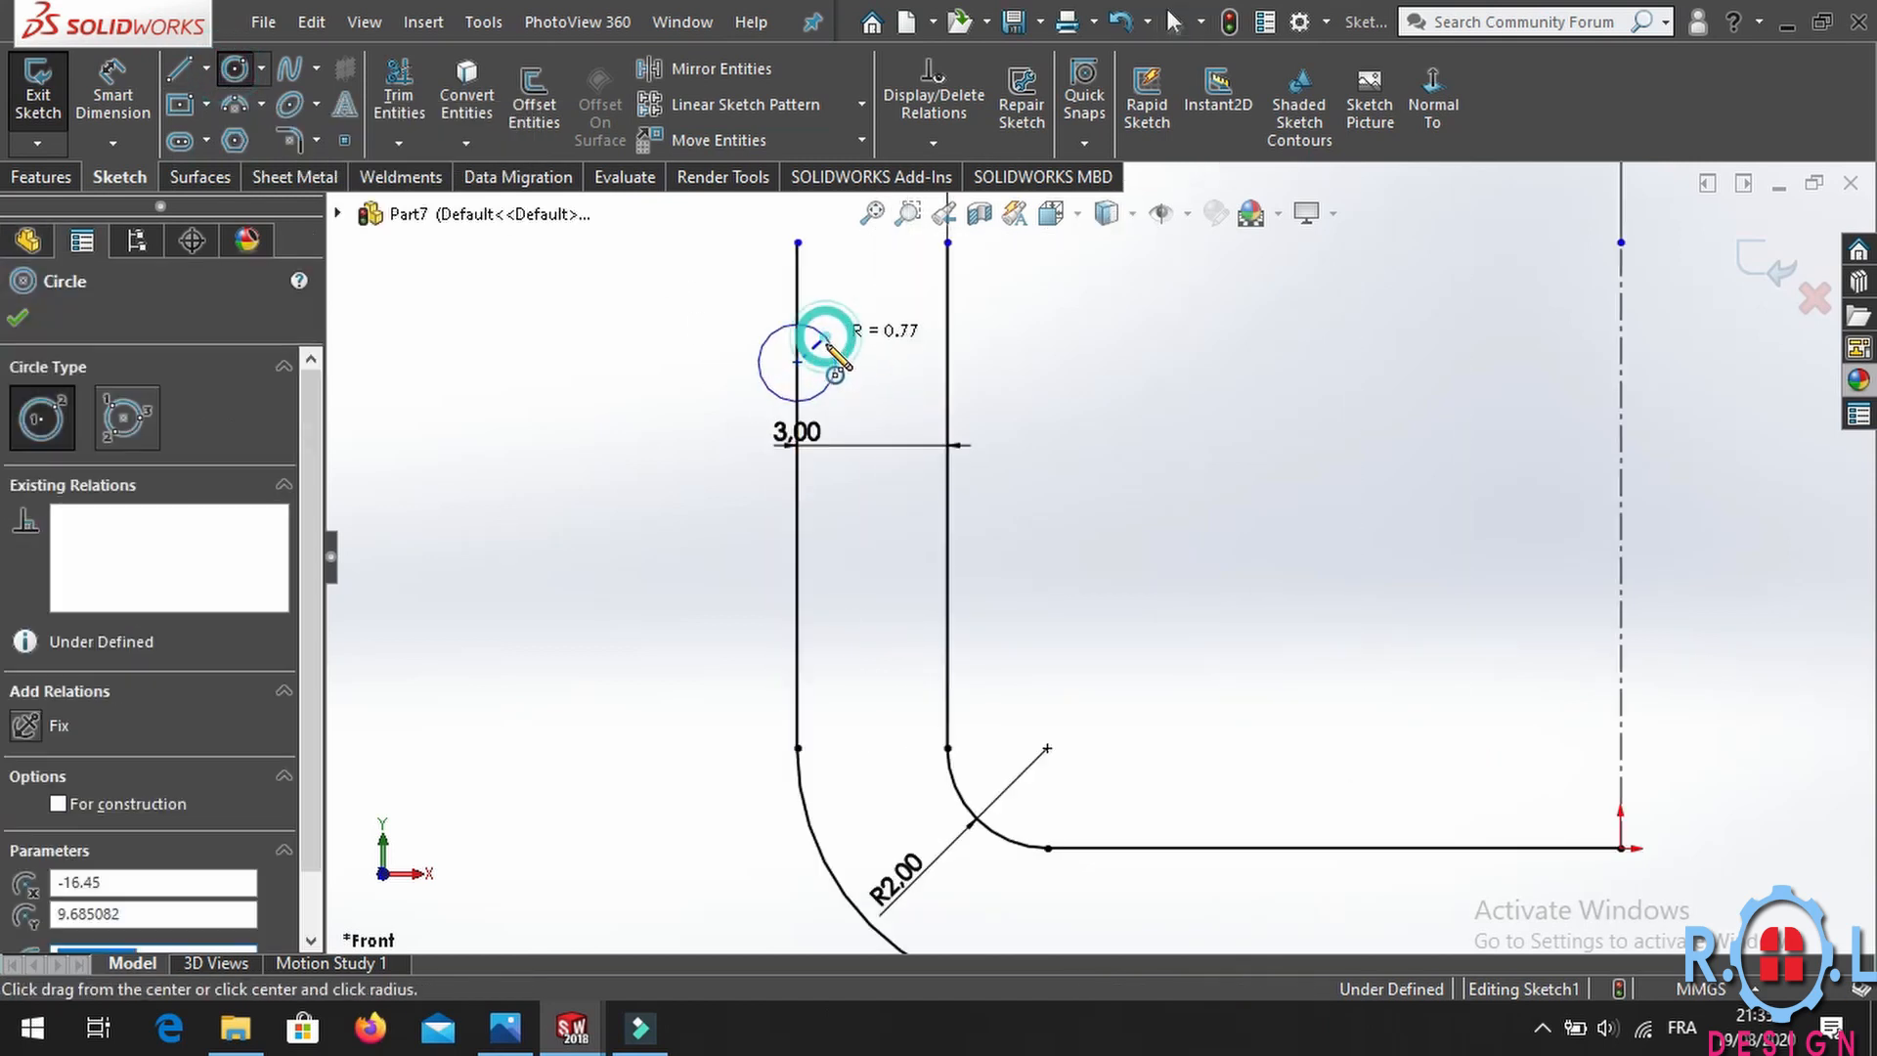
left_click(829, 344)
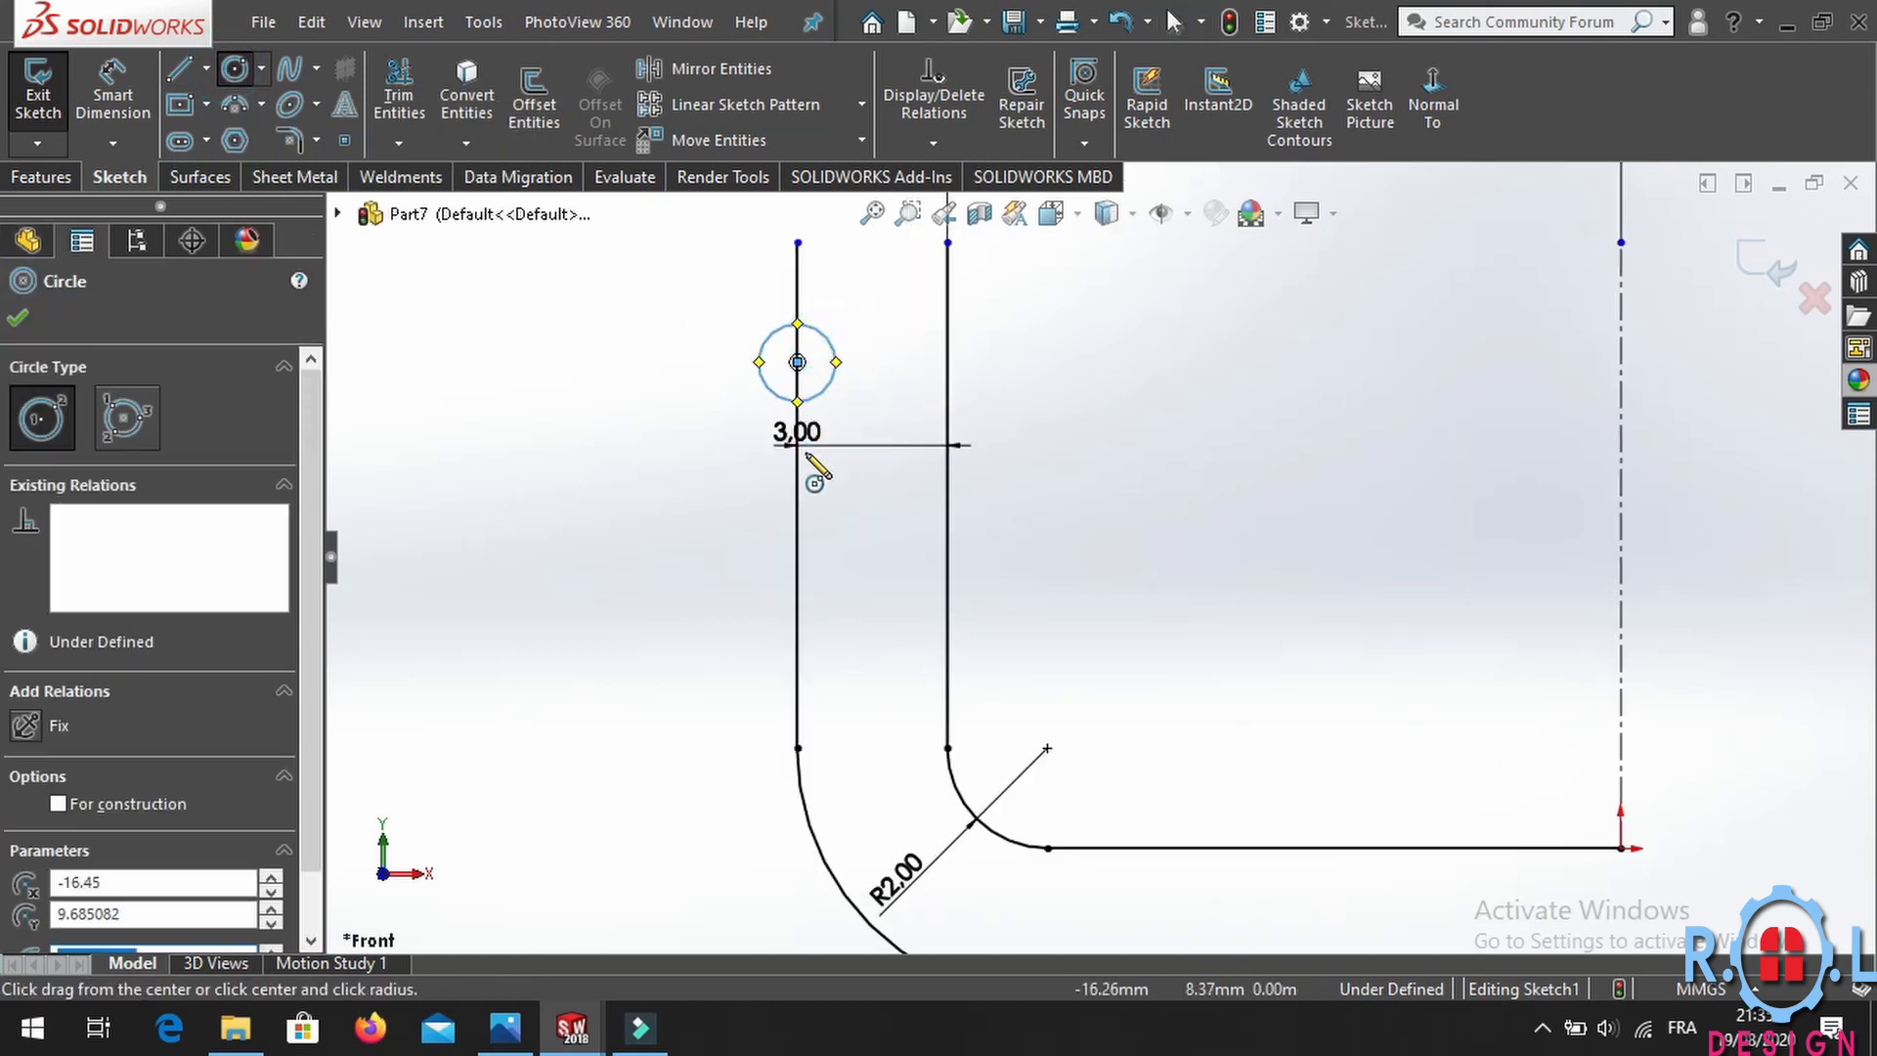
left_click(797, 570)
left_click(841, 541)
Set the diameter of both circles on the outer vertical line to 2 mm.
left_click(112, 94)
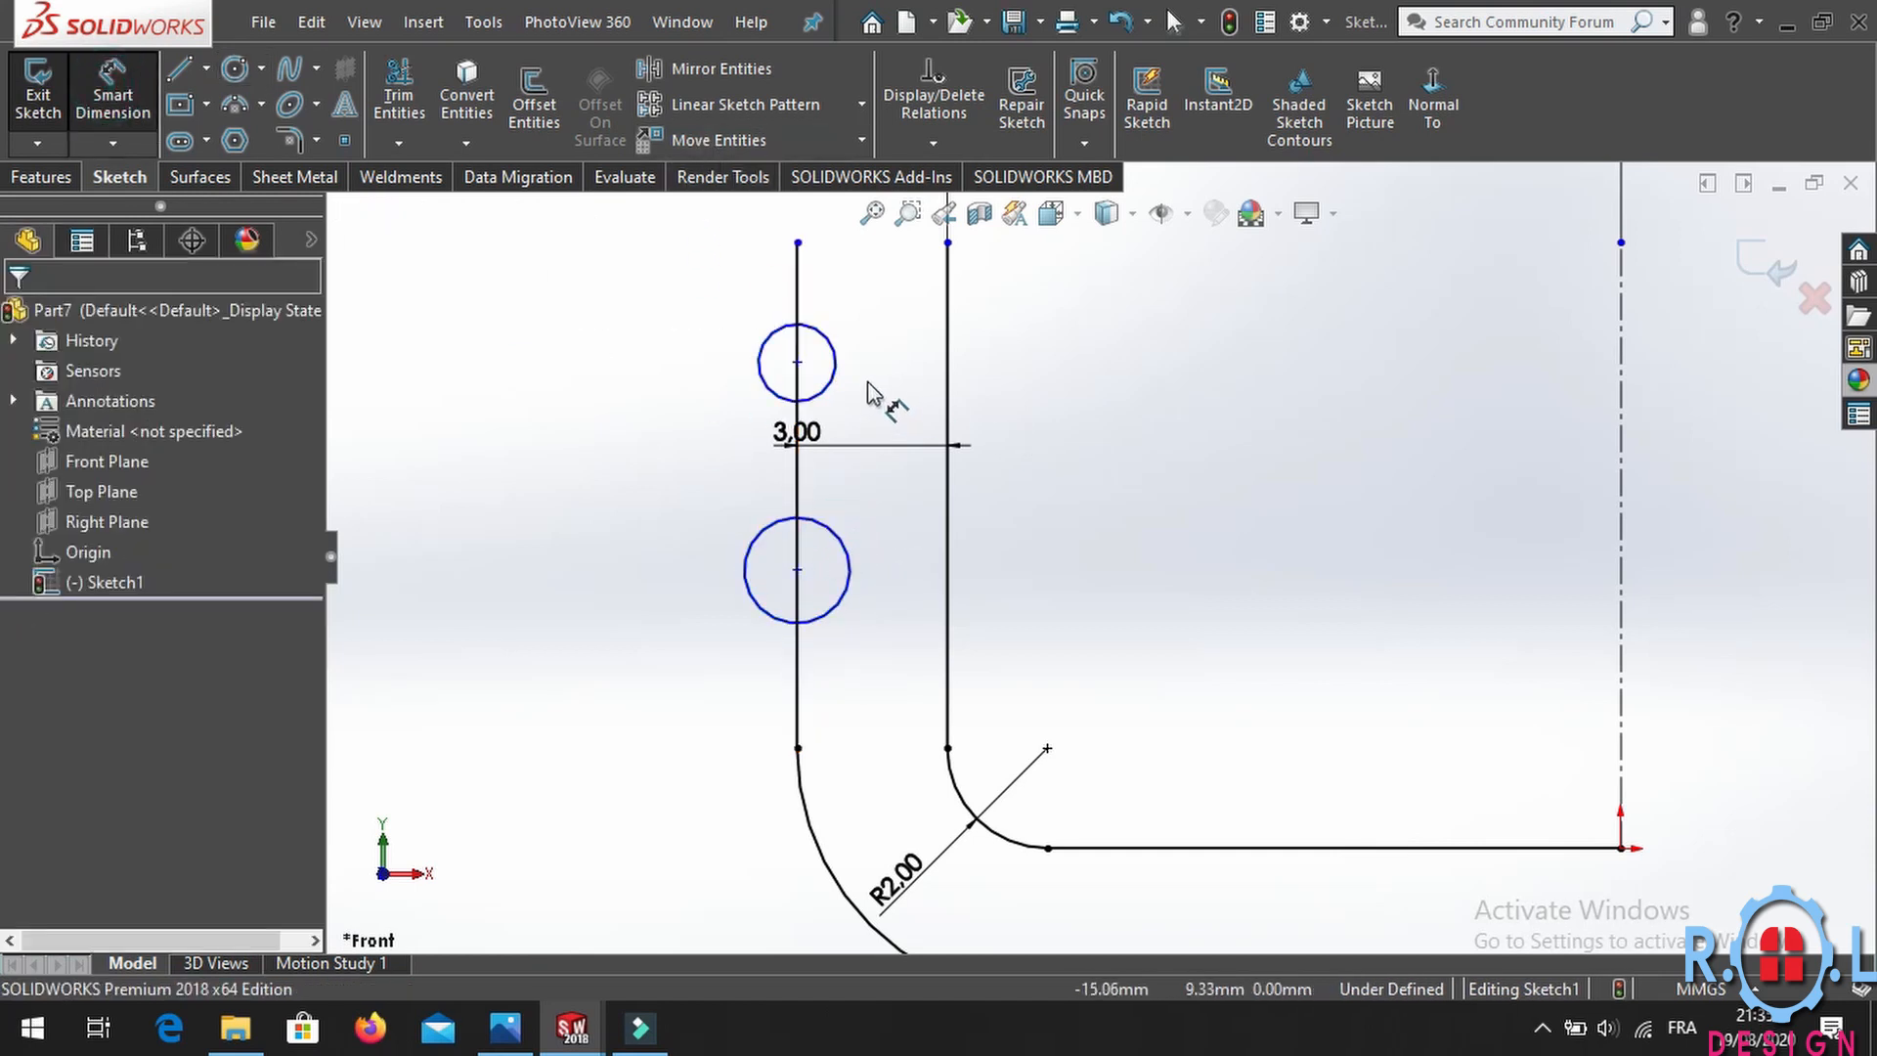
left_click(837, 376)
left_click(928, 396)
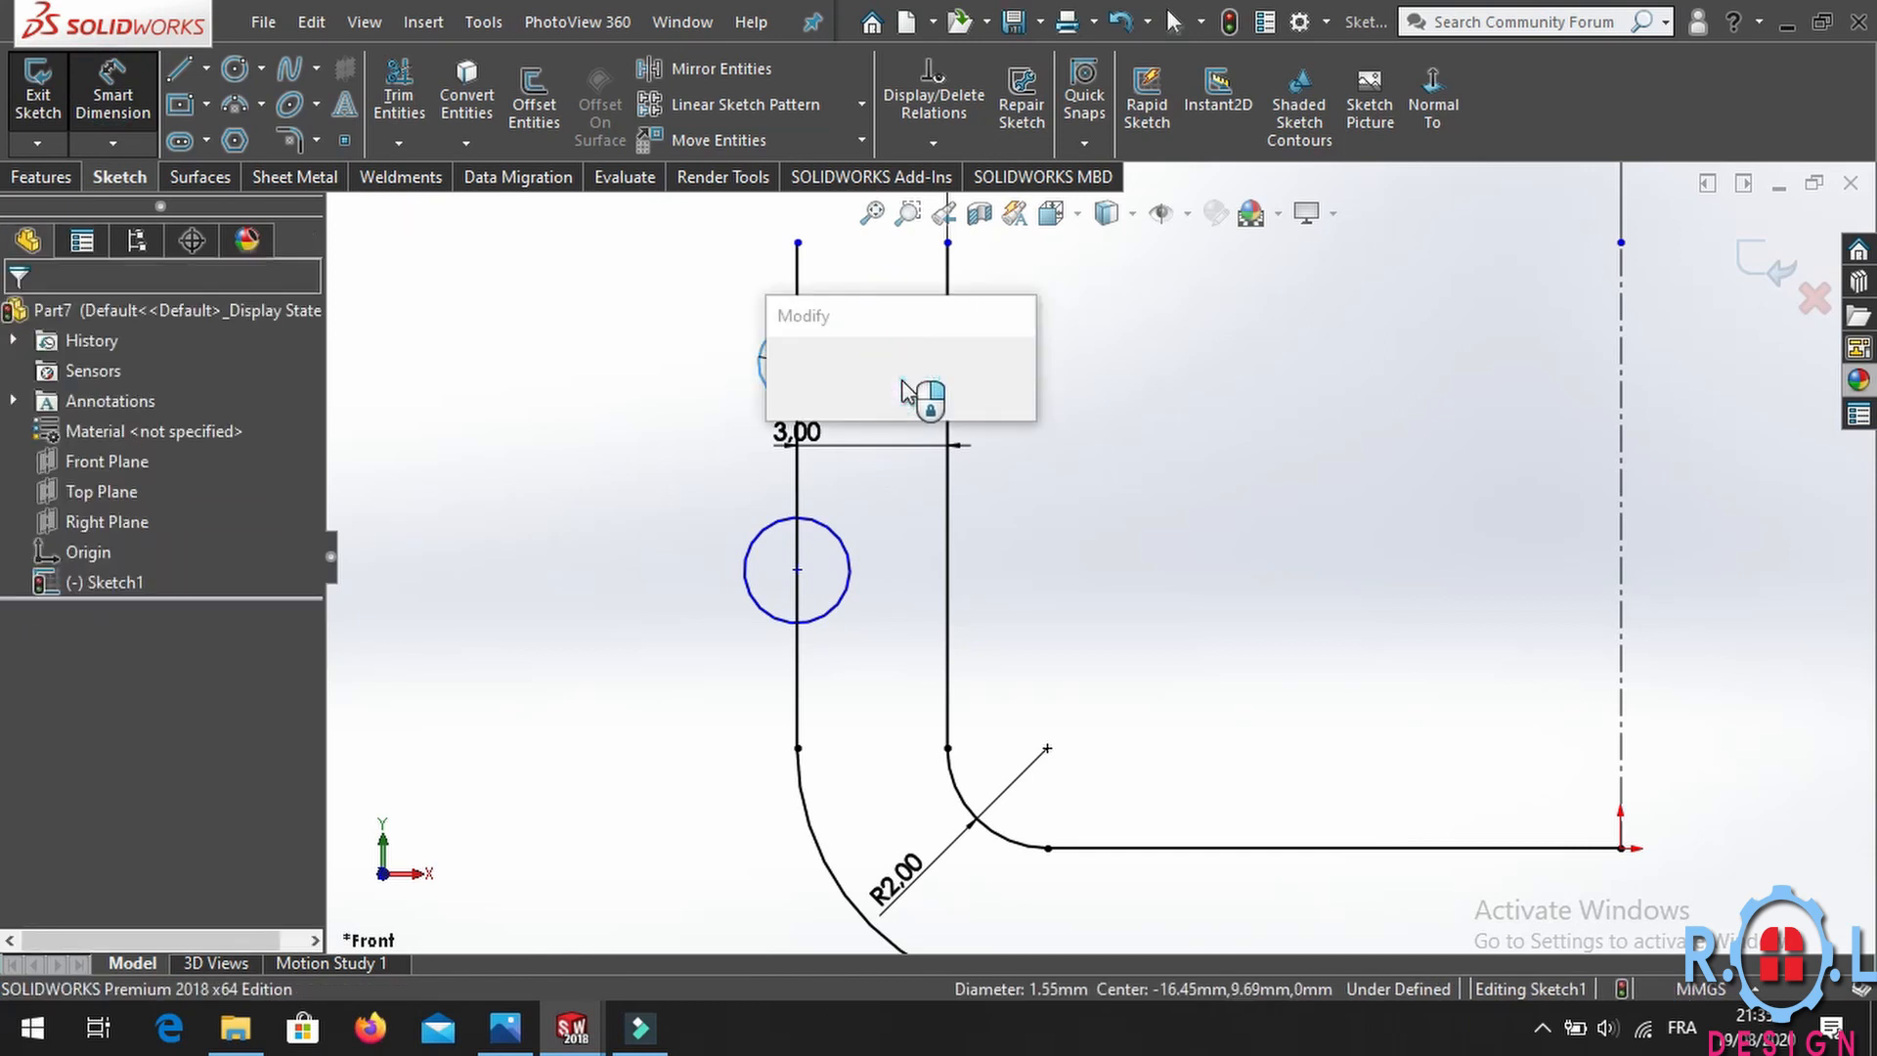
type("2")
key("Return")
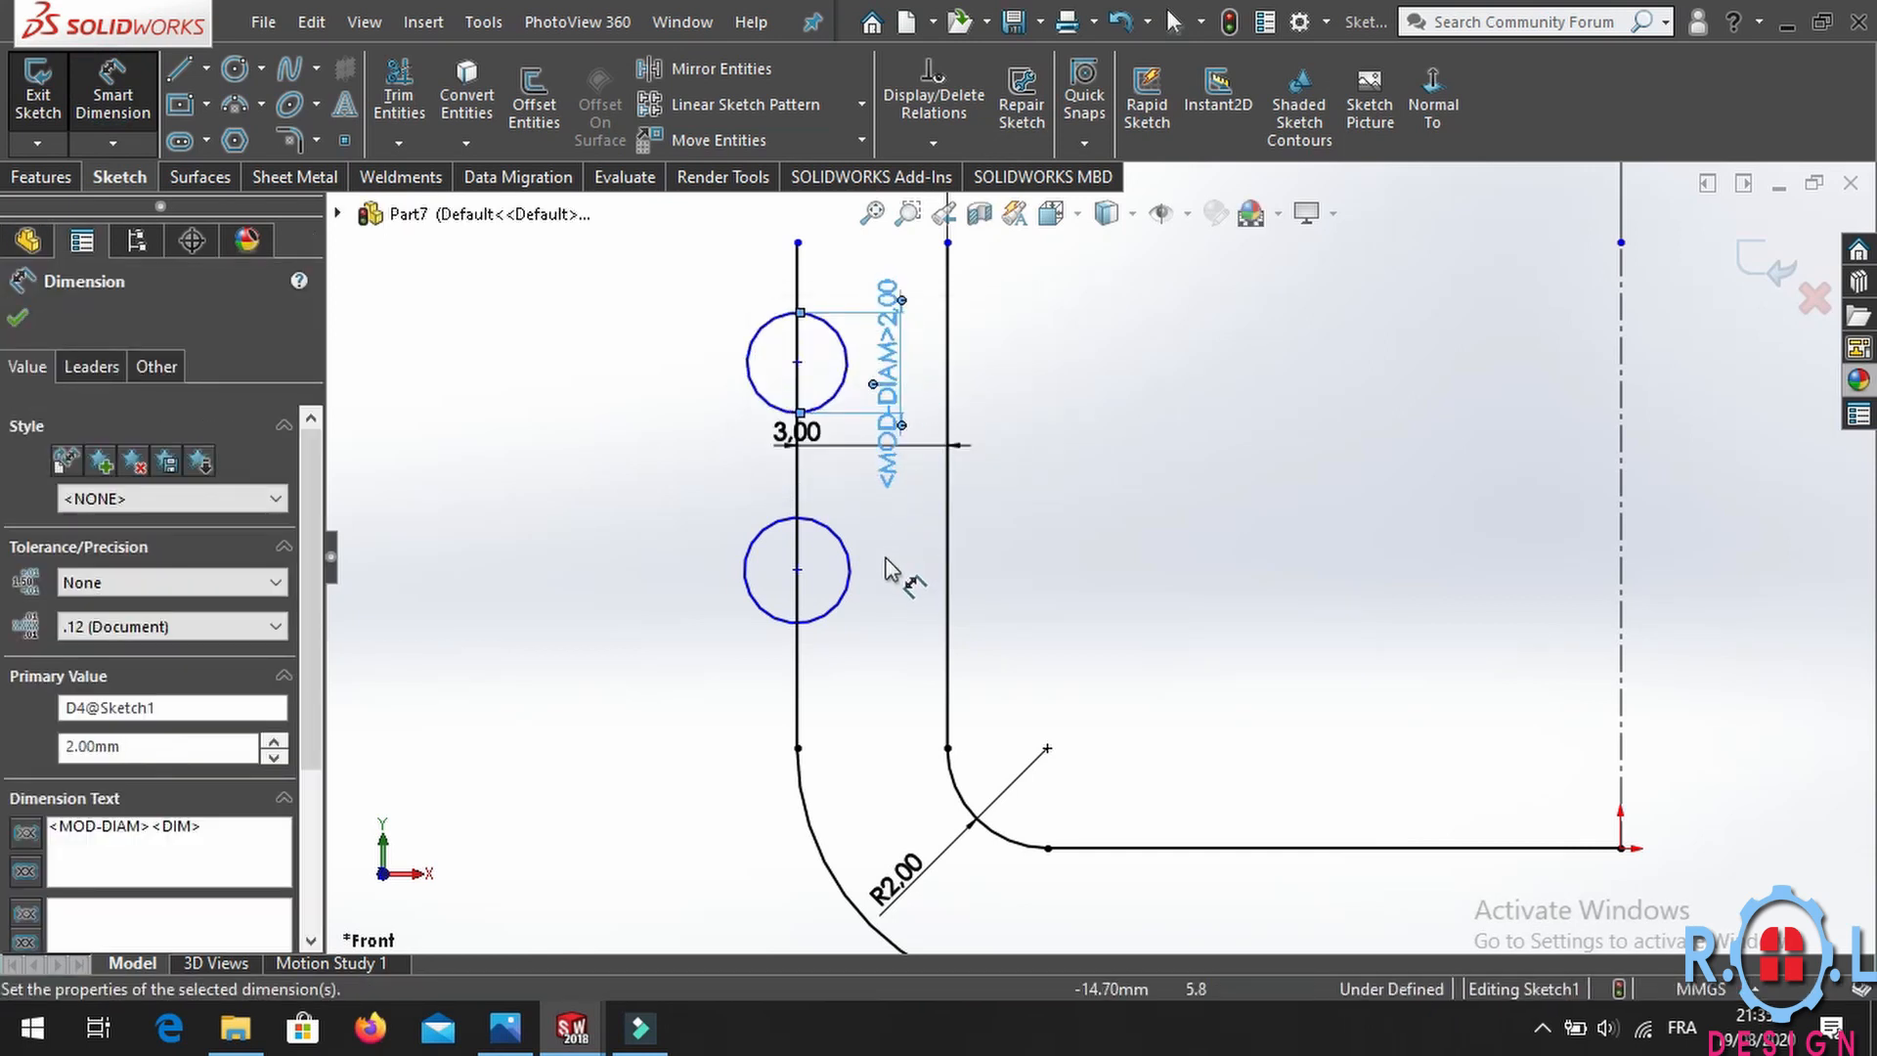
left_click(850, 583)
left_click(899, 581)
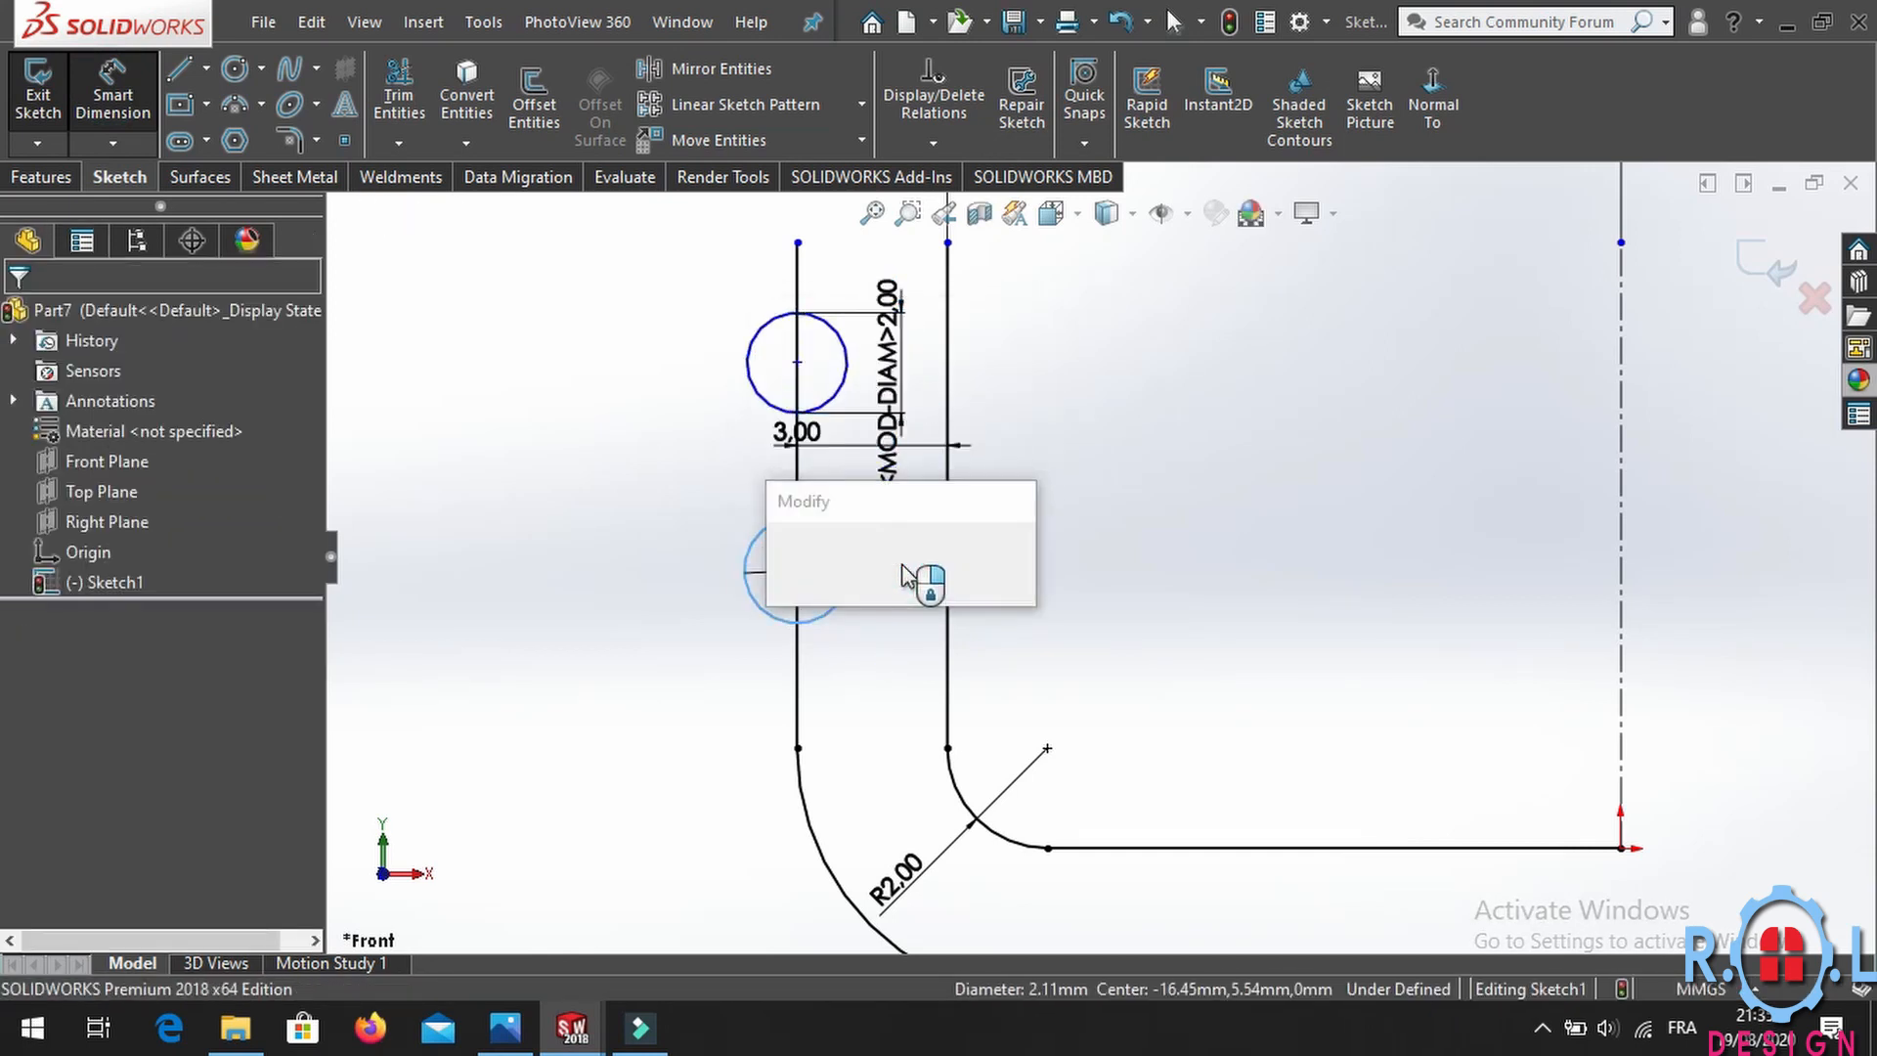
type("2")
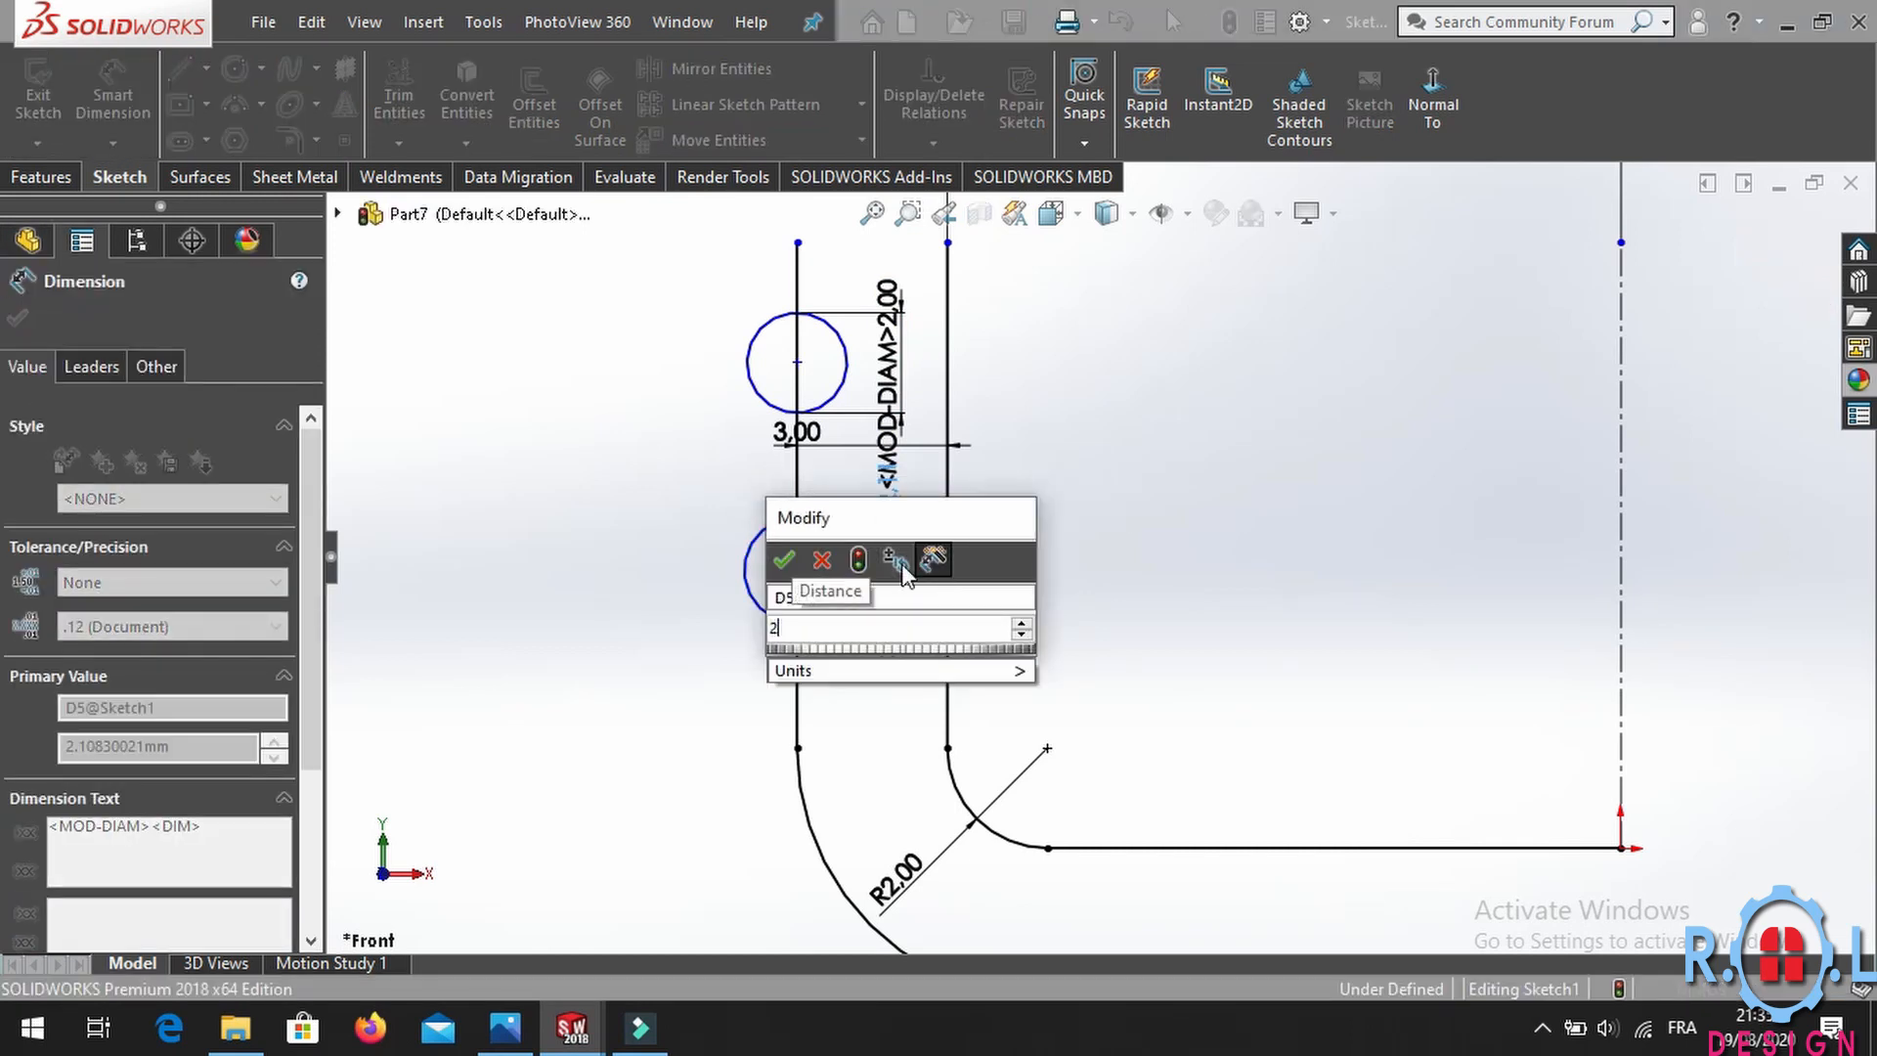
key("Return")
Trim the outer halves of both circles and the line segments inside them, leaving two semicircular notches in the outer wall.
left_click(398, 92)
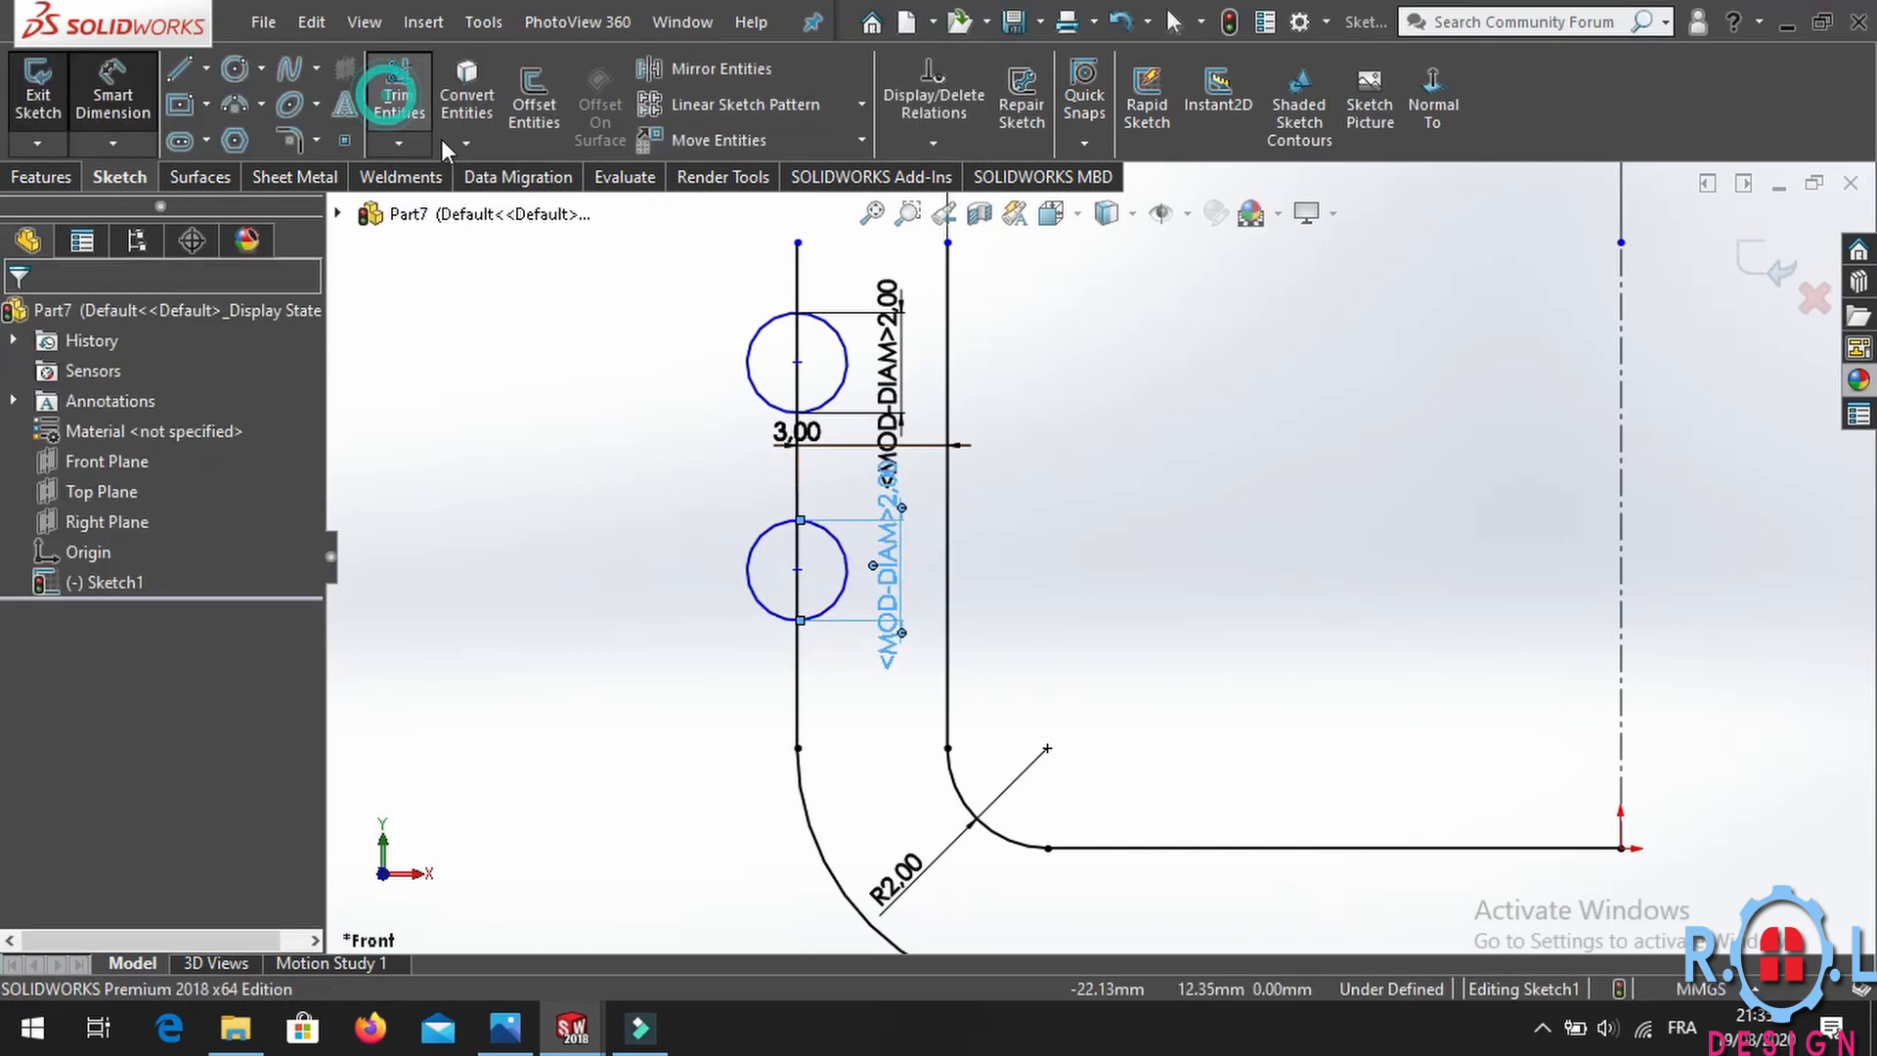
scroll(733, 300, "down", 4)
left_click_drag(802, 308, 884, 415)
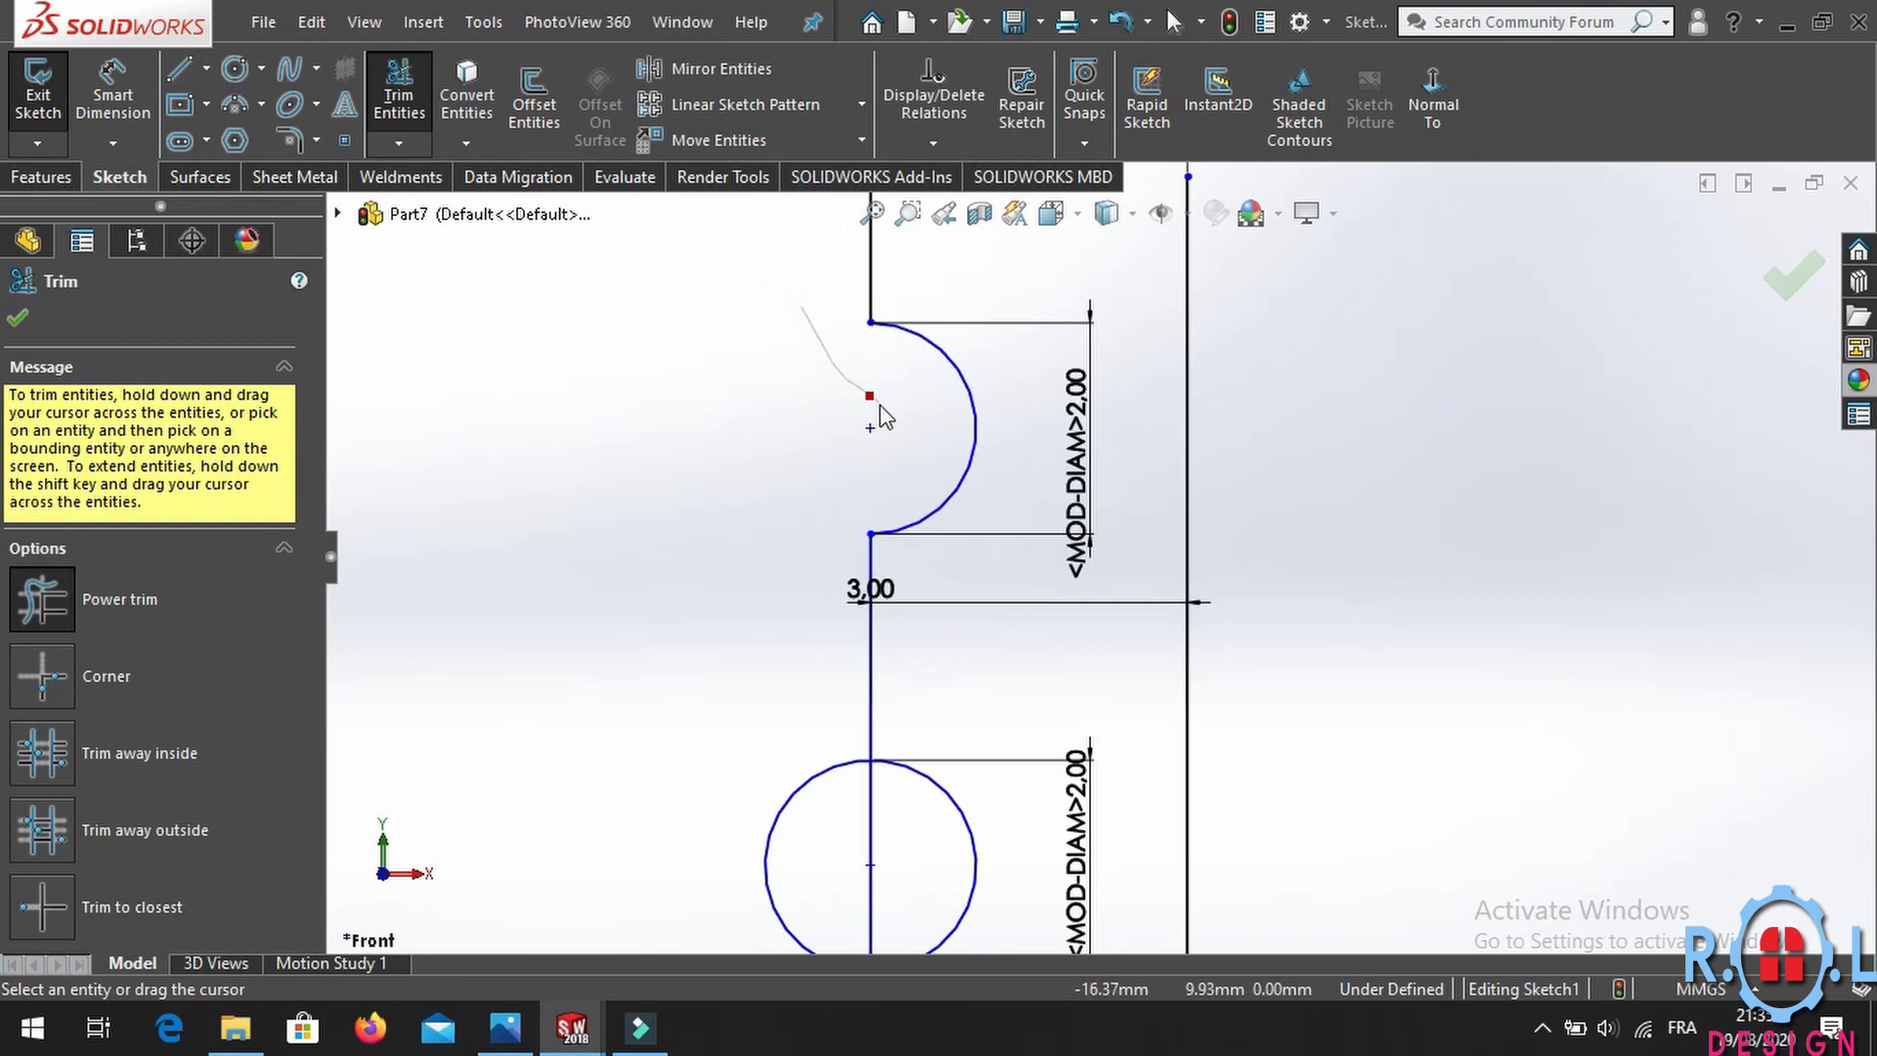
key("f")
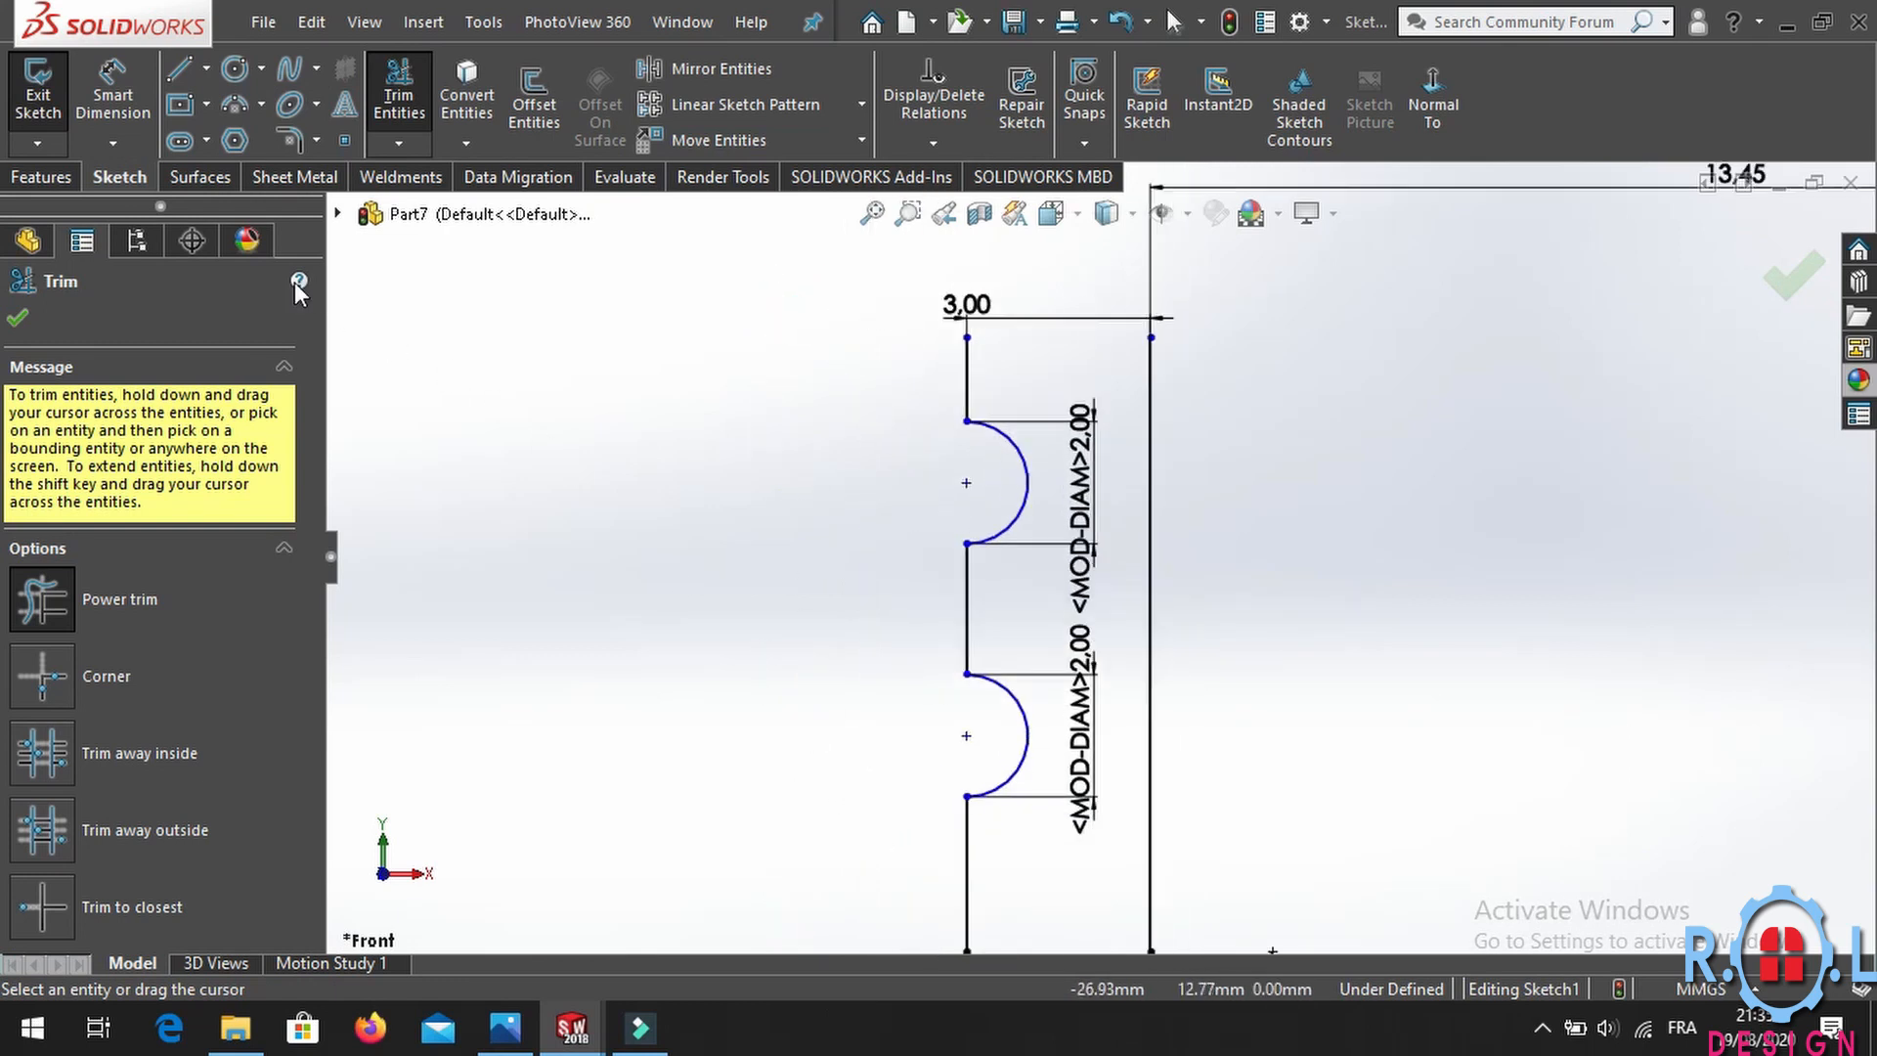
Fillet the four corners where the two semicircular notches meet the outer wall line with a 1 mm radius.
left_click(290, 140)
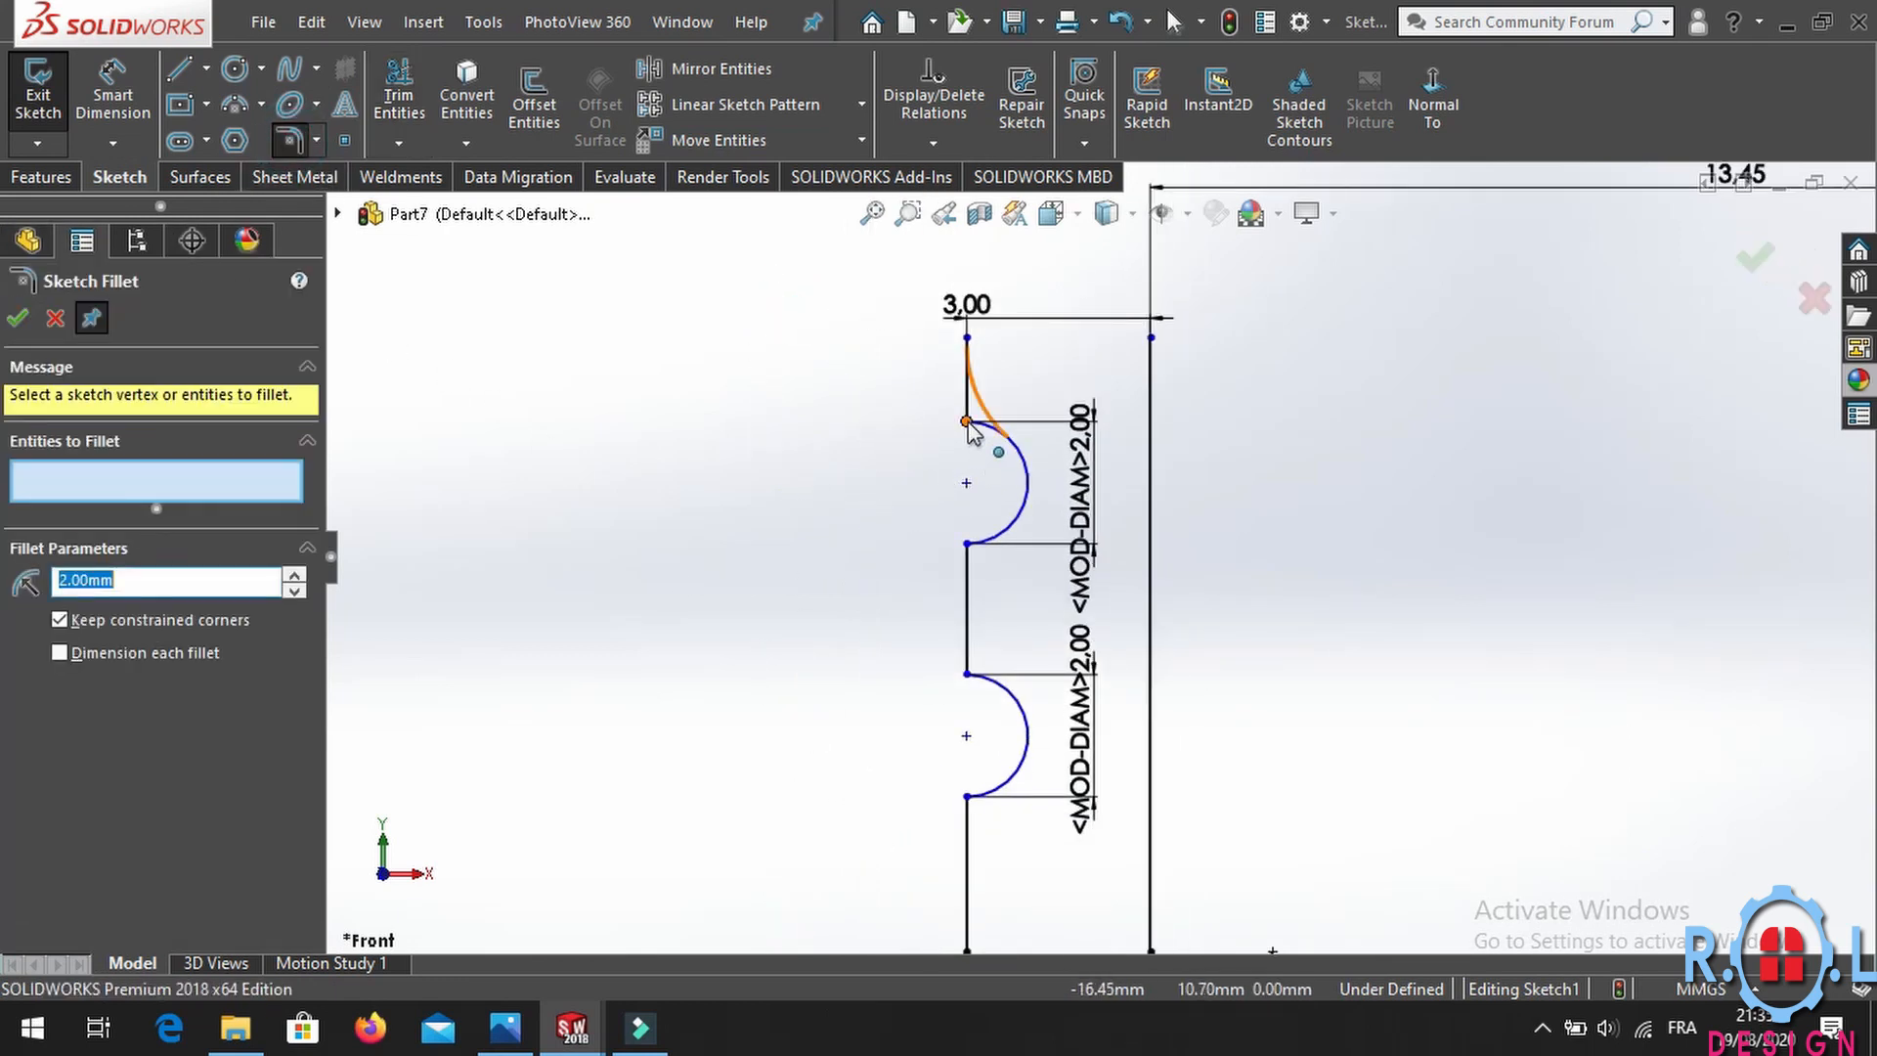
left_click(966, 421)
left_click(966, 543)
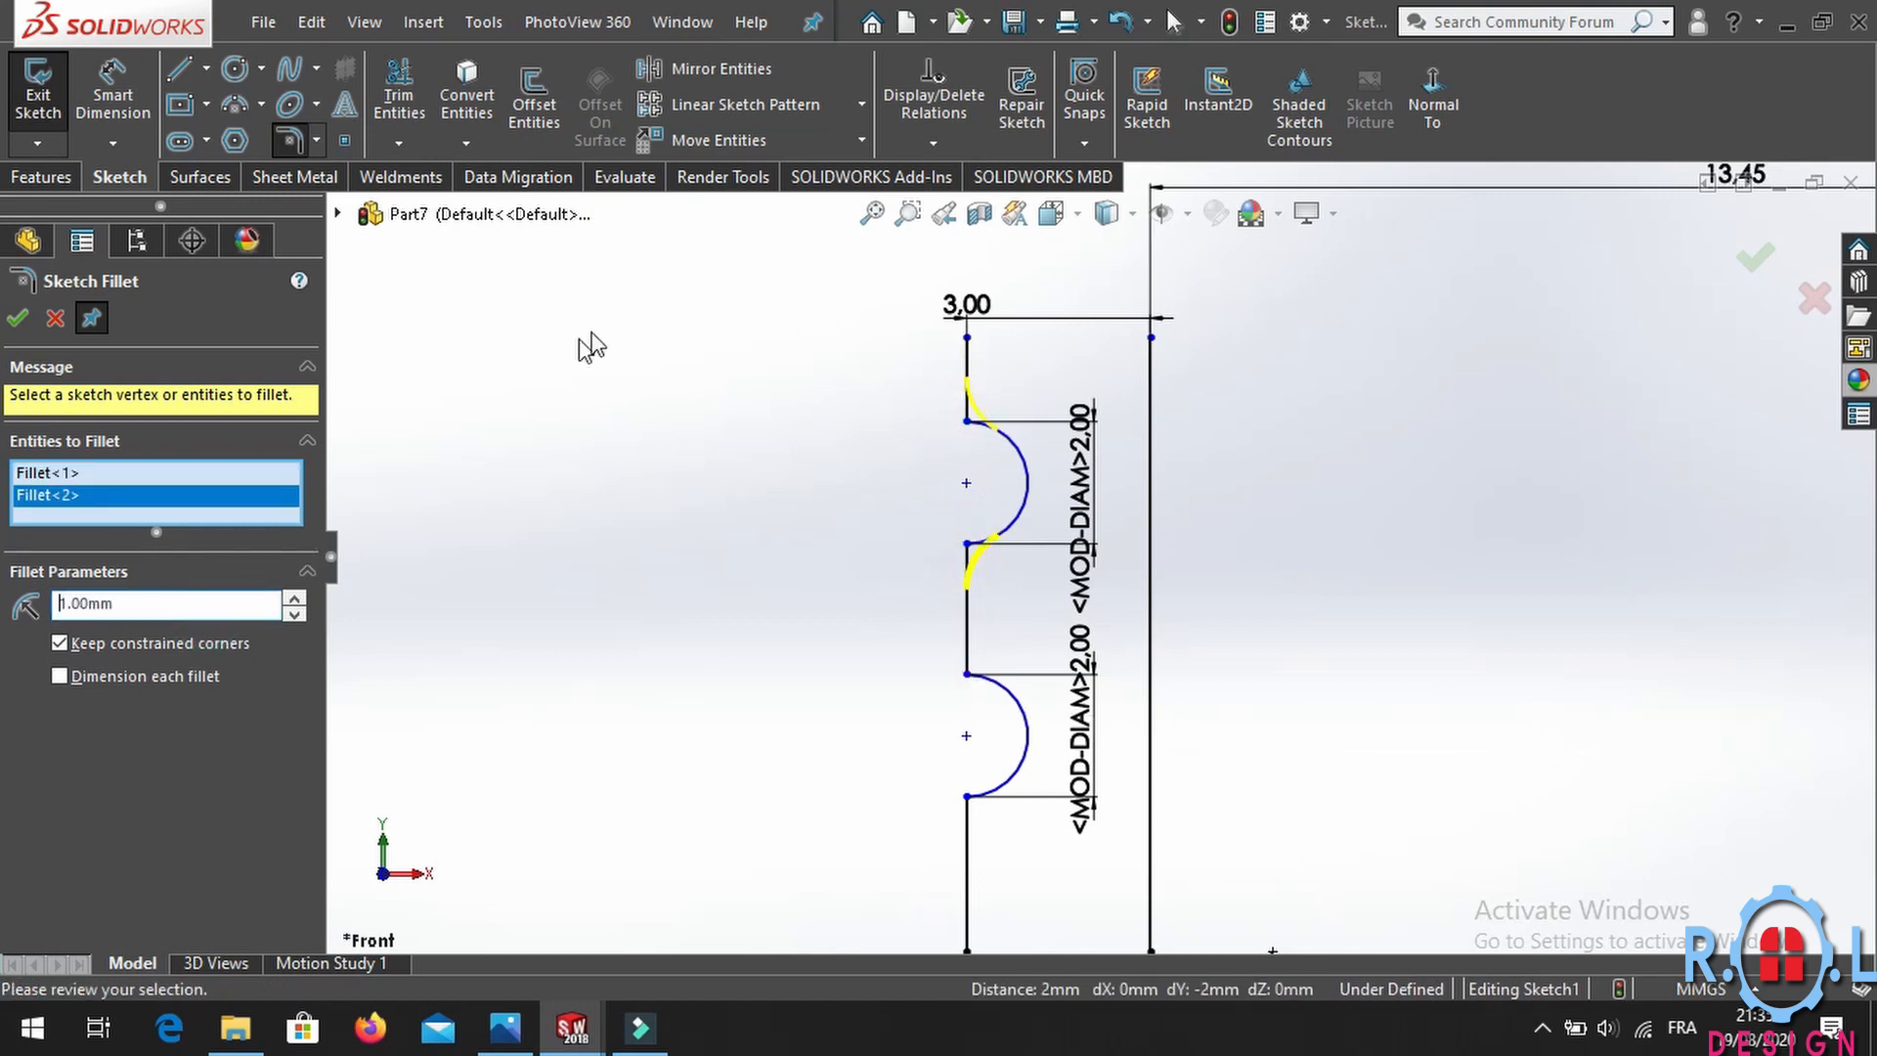
left_click(966, 674)
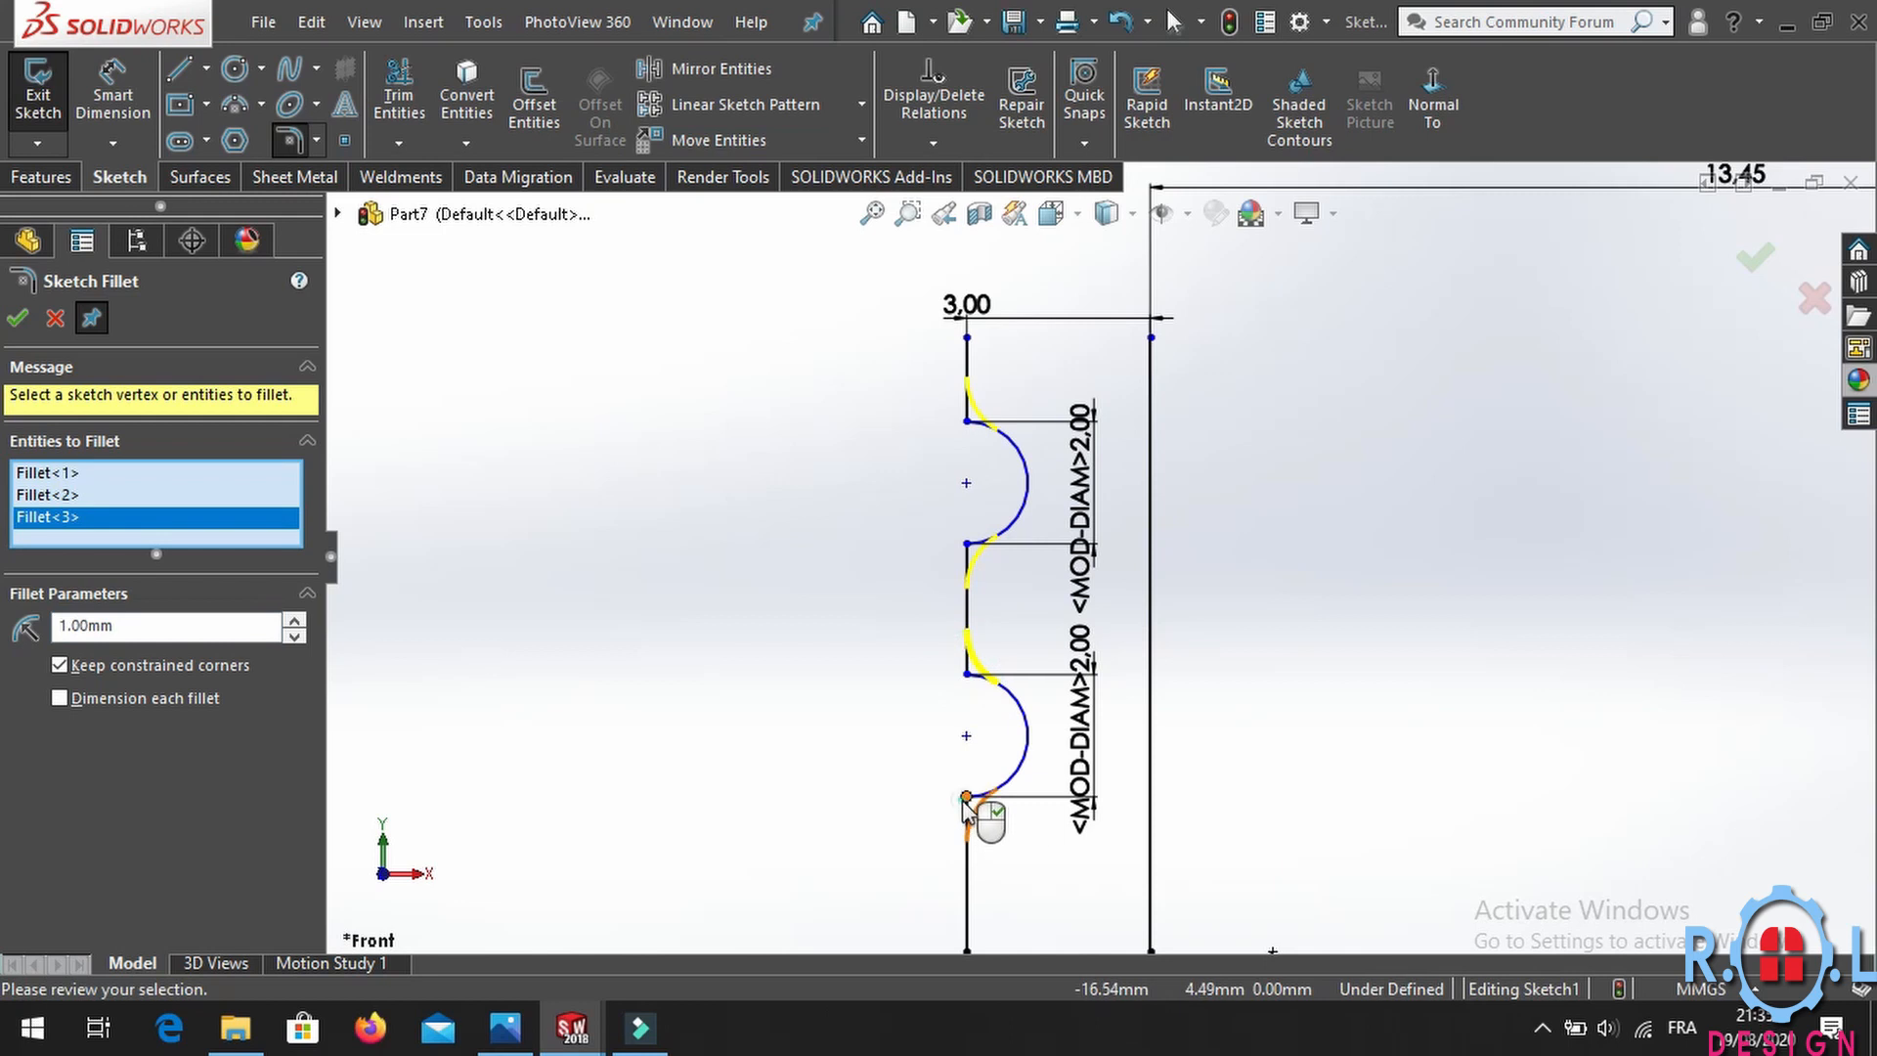
left_click(966, 796)
scroll(1006, 871, "up", 3)
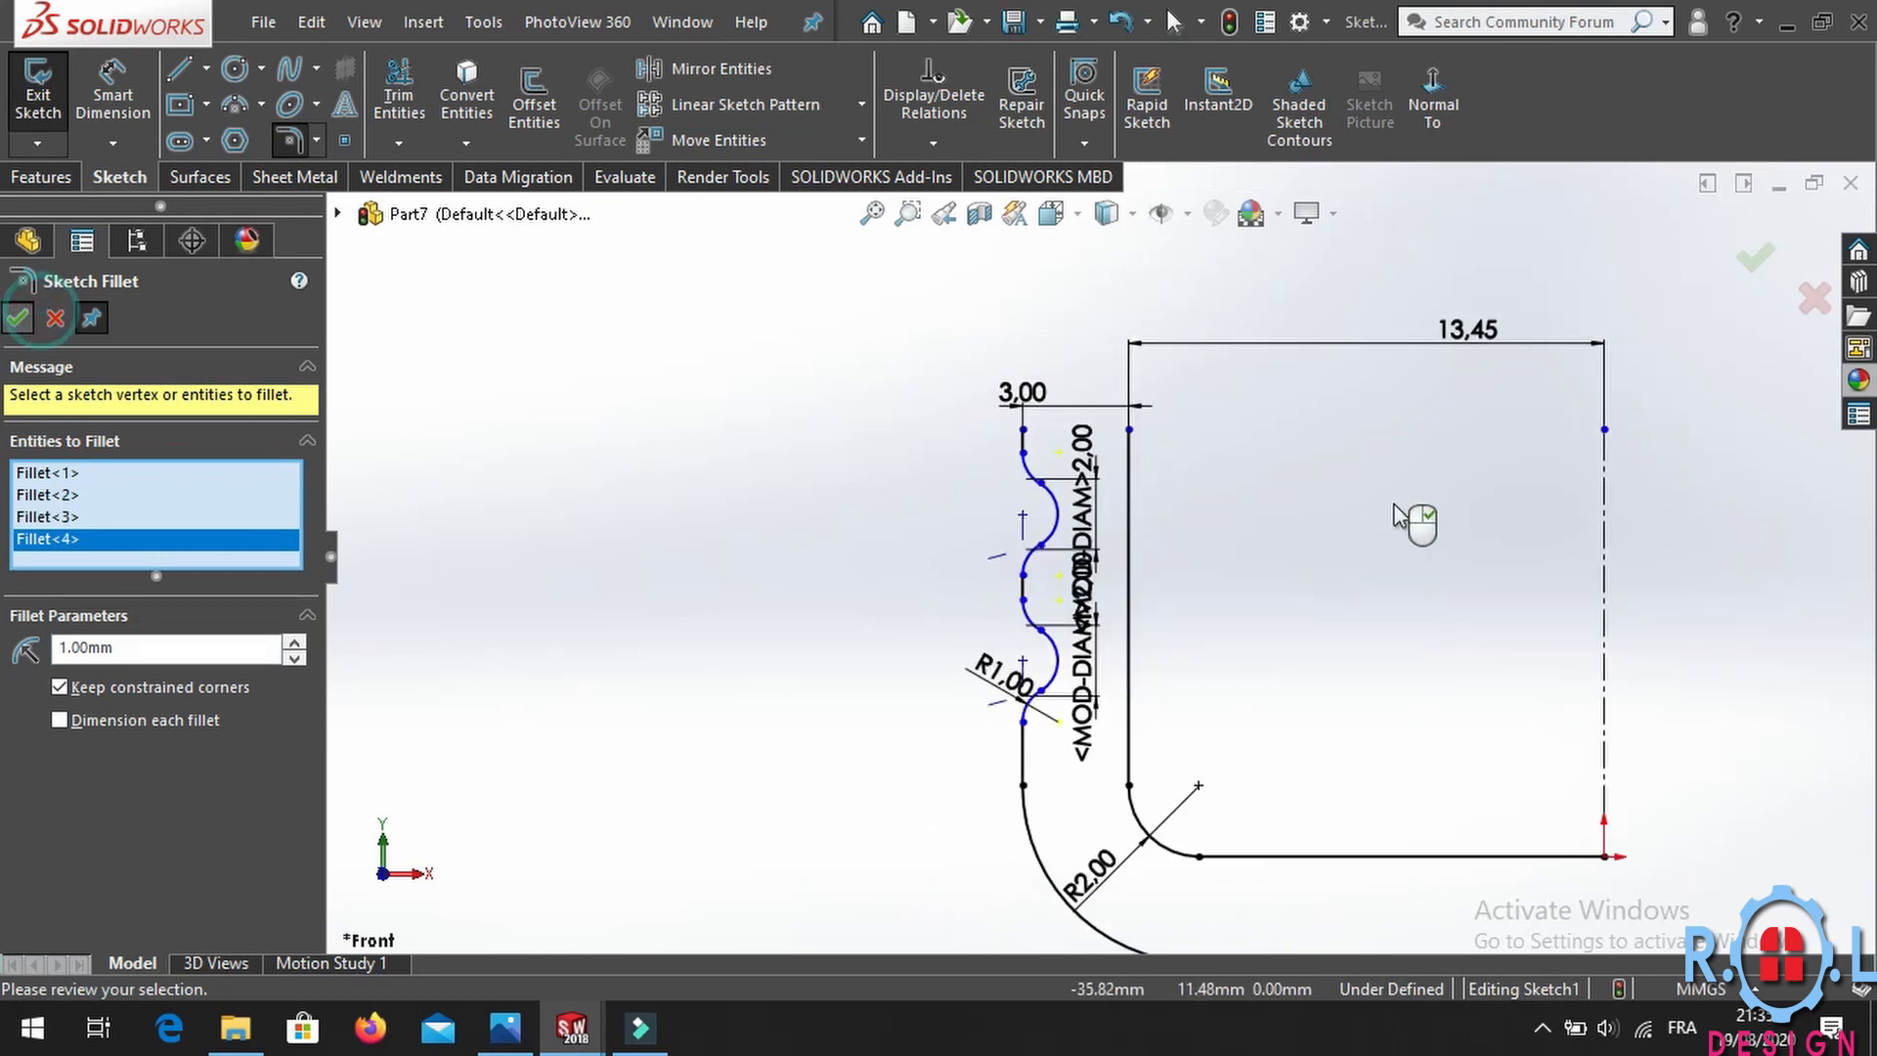
left_click(23, 317)
Close the profile with a horizontal line across the wall's upper ends and a vertical line joining the lower ends on the centerline.
left_click(180, 69)
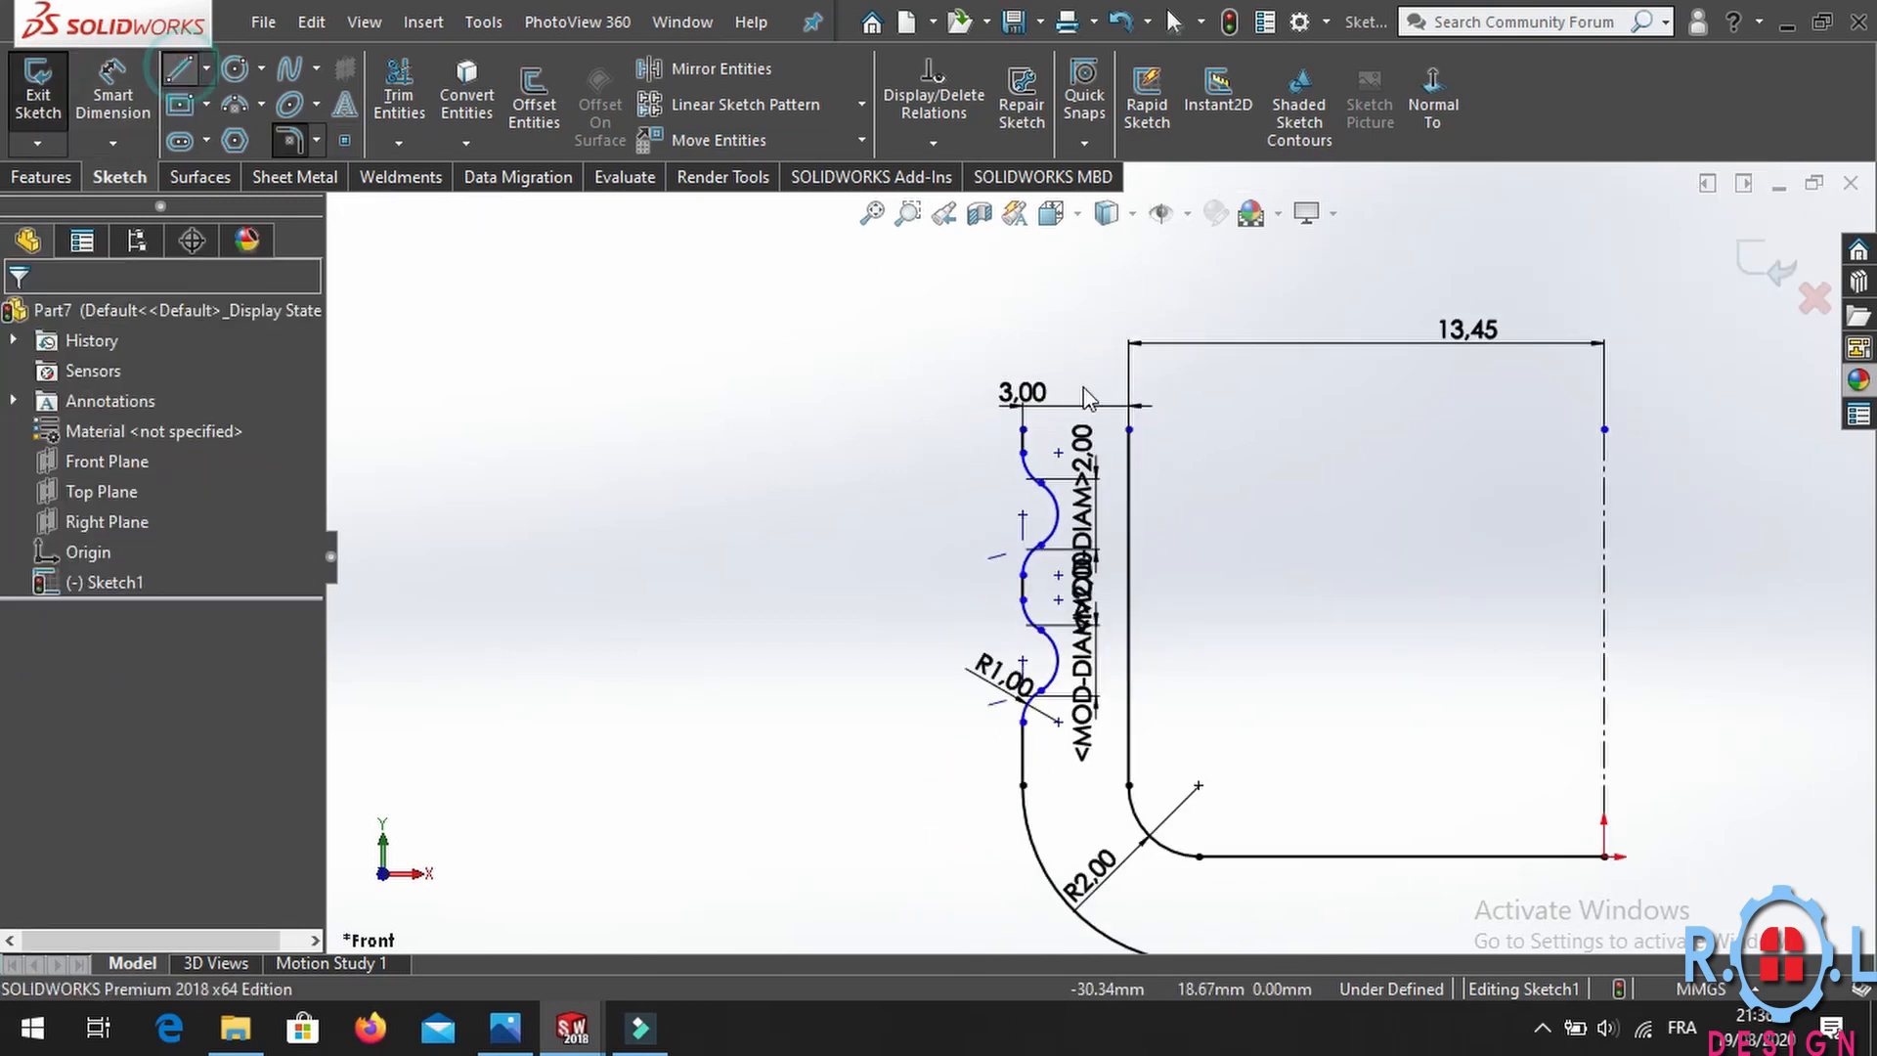
scroll(1083, 410, "down", 2)
left_click(1014, 444)
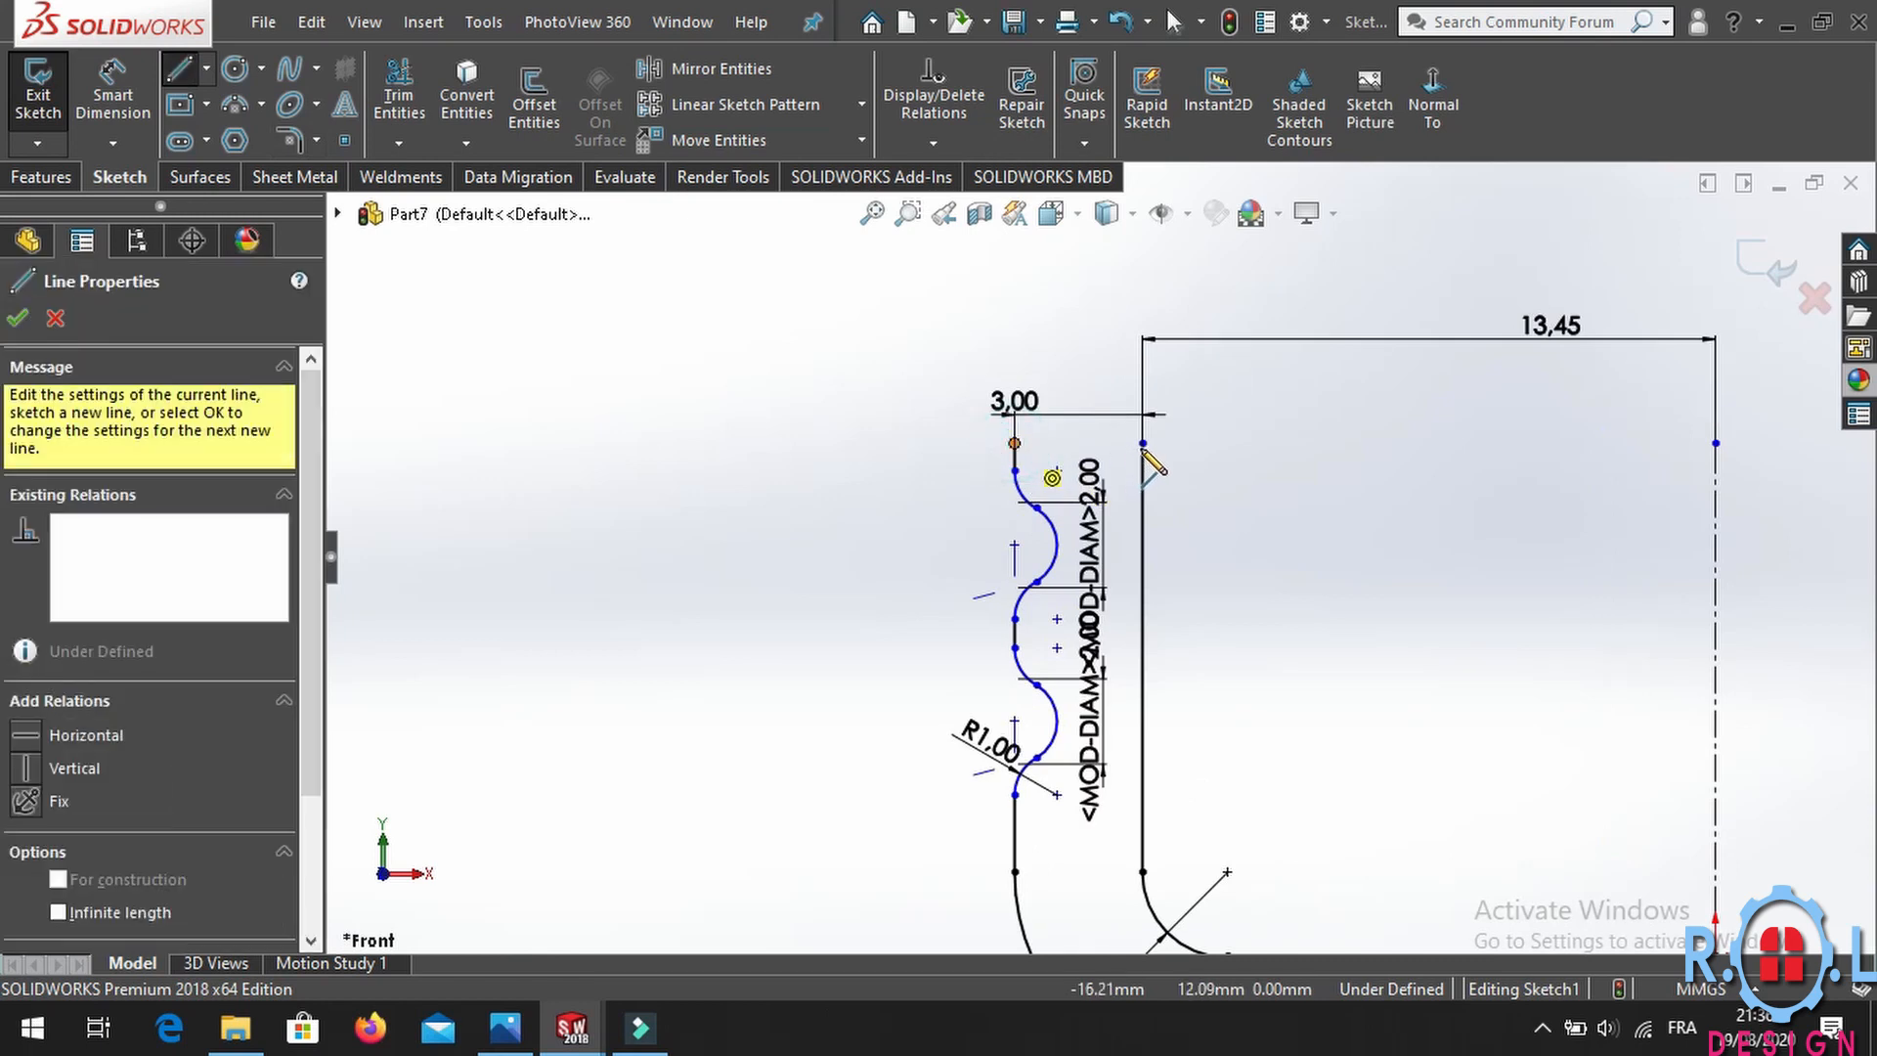
left_click(1143, 445)
scroll(1345, 644, "up", 5)
scroll(1355, 657, "down", 3)
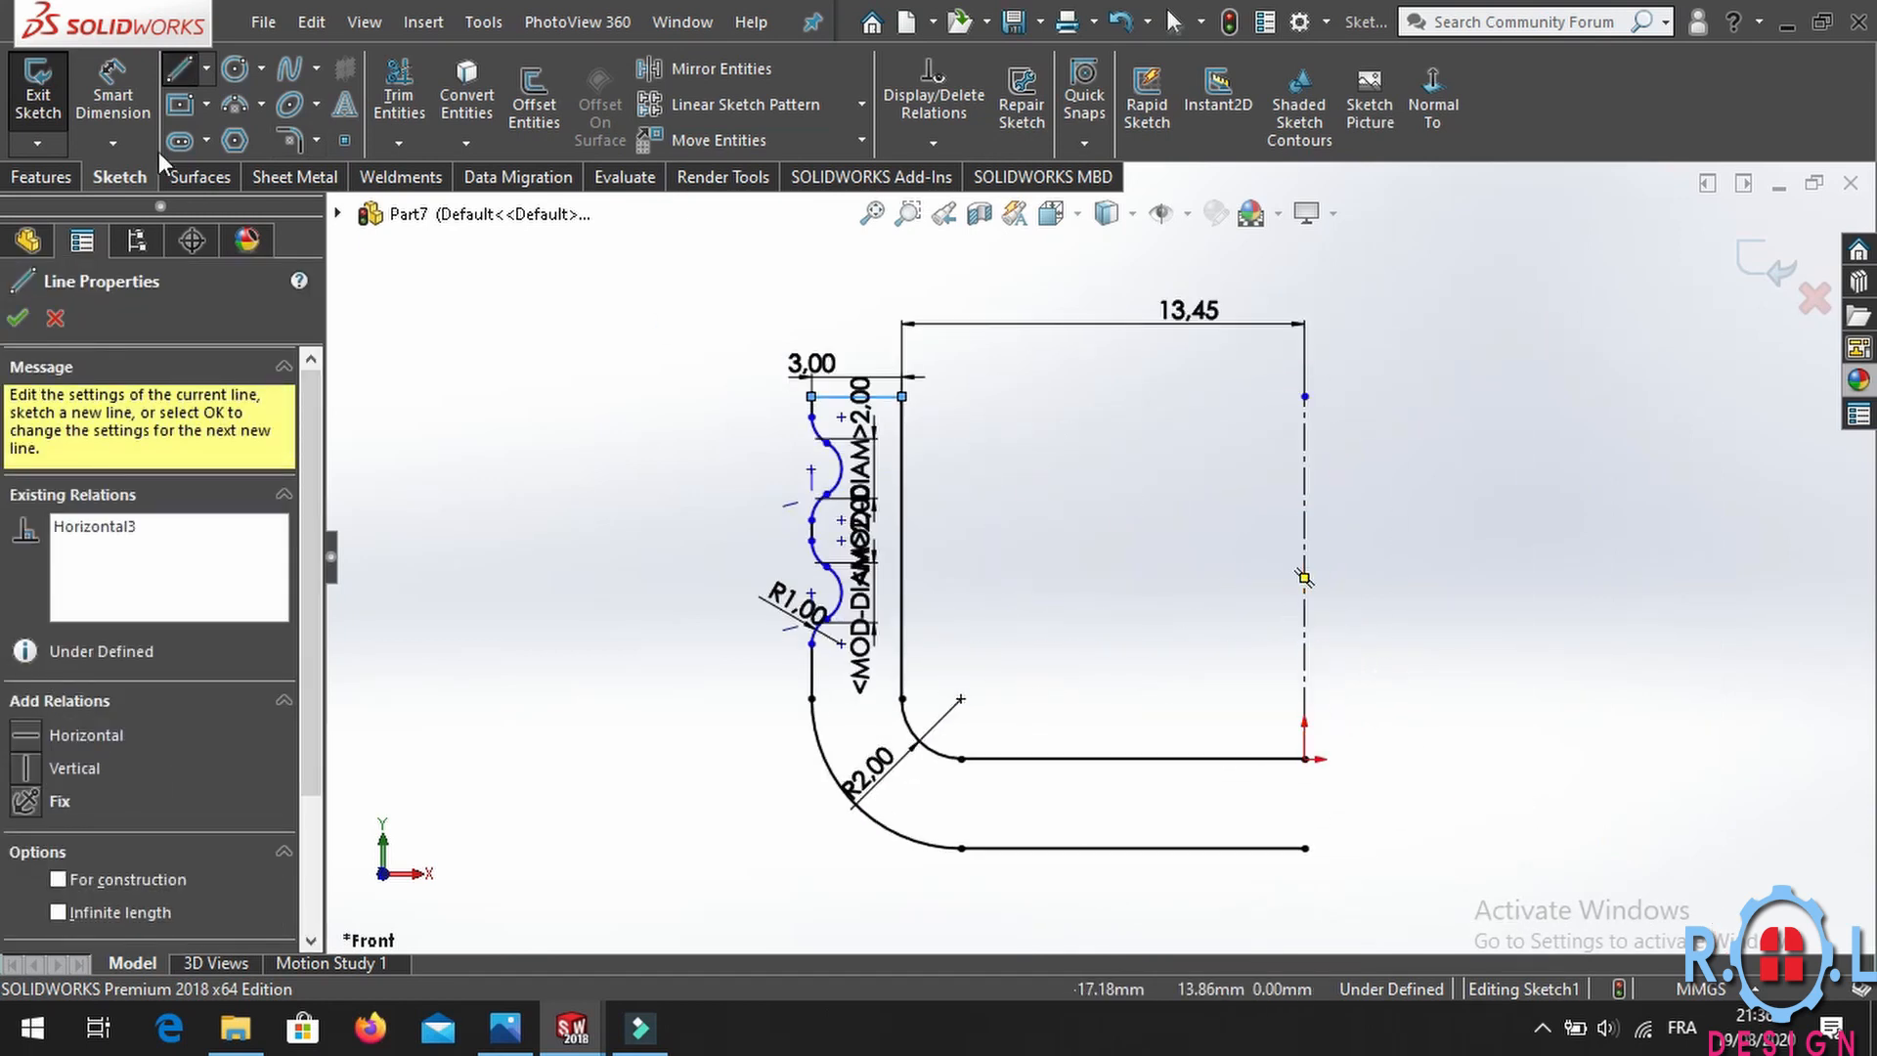
left_click(1304, 849)
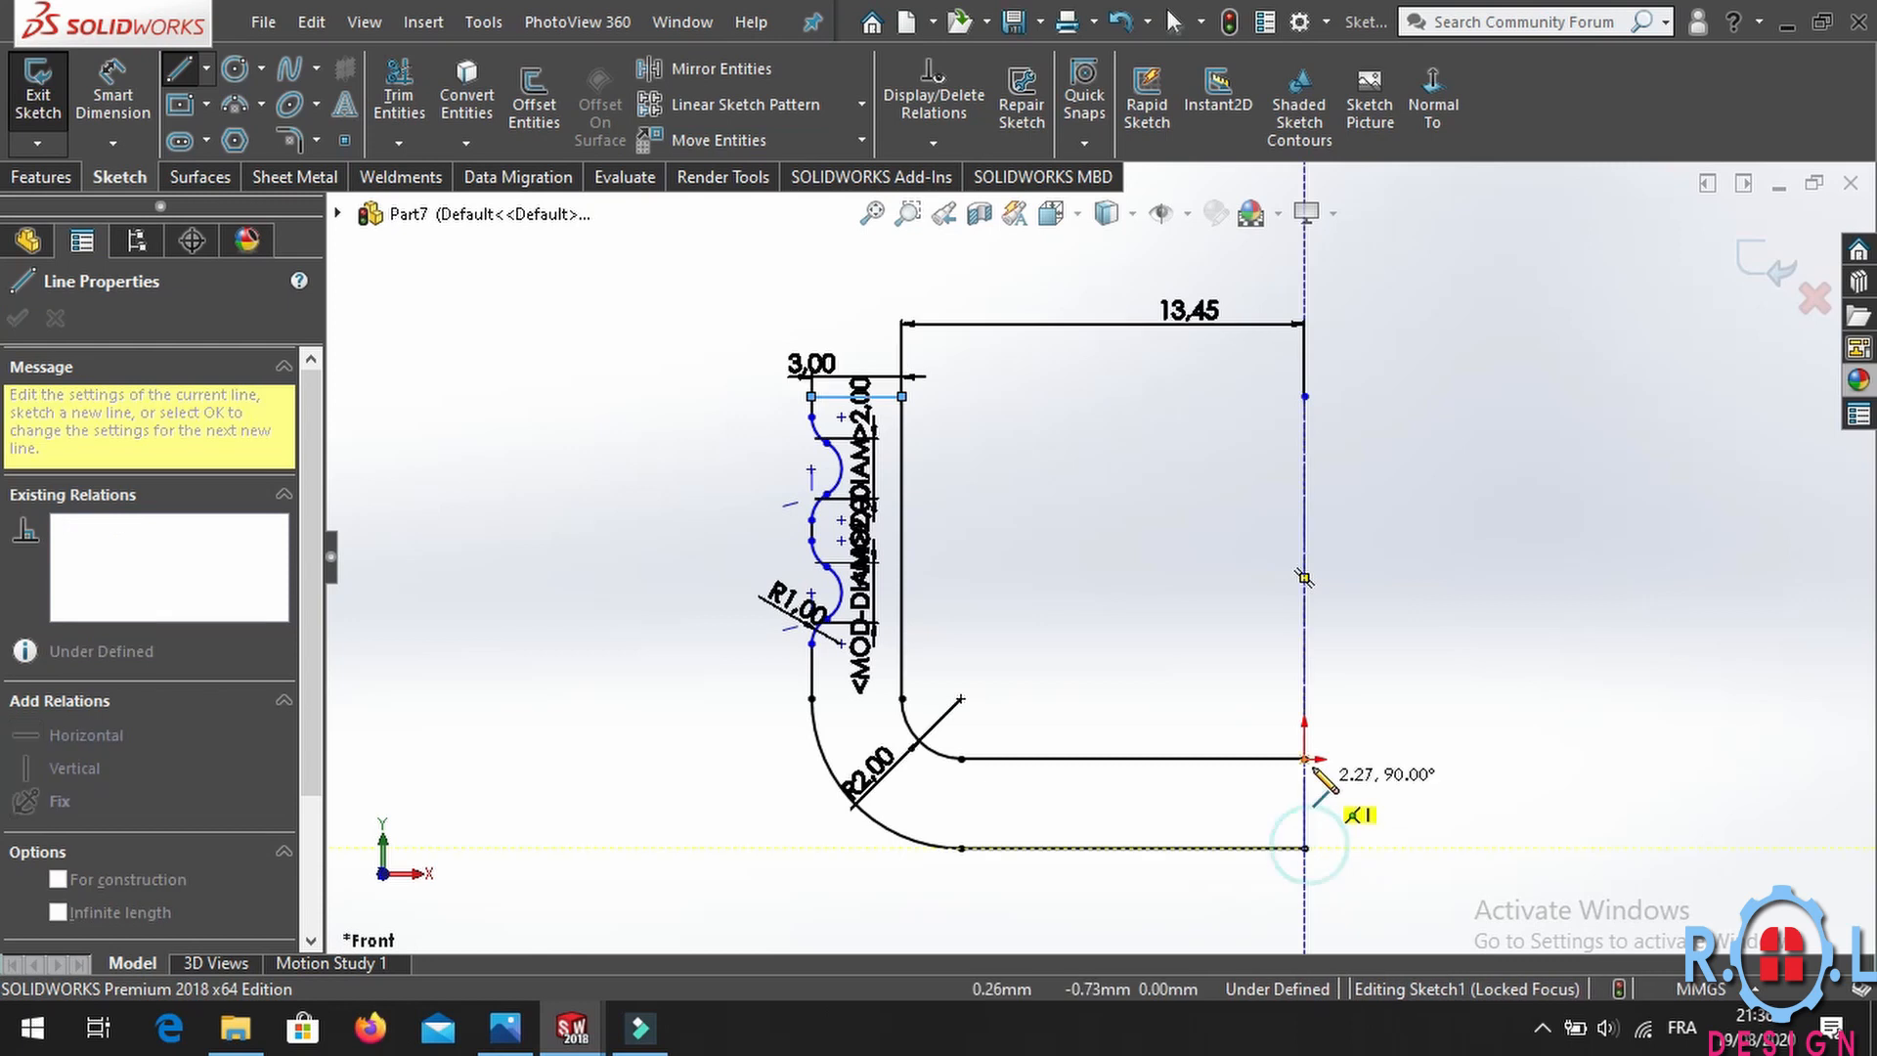
left_click(1305, 759)
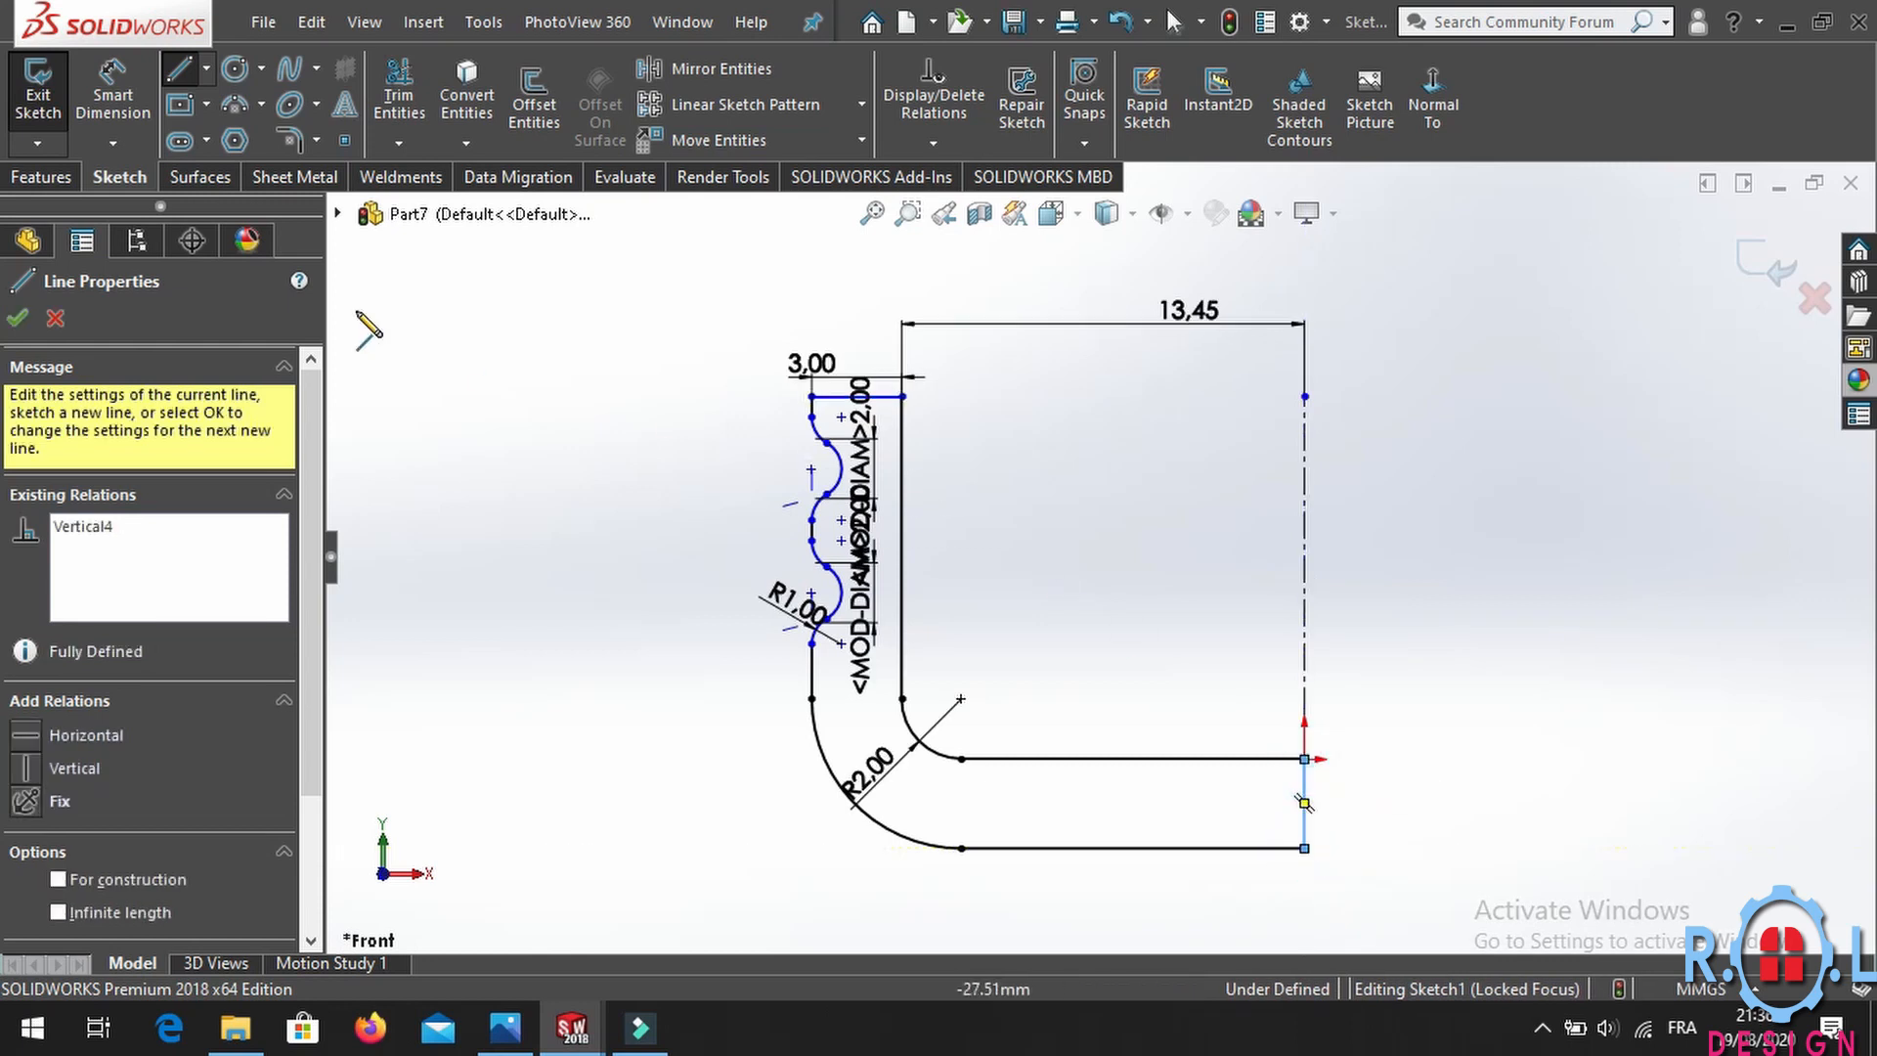
Revolve the closed profile 360 degrees about the short vertical line at the origin.
left_click(39, 181)
left_click(132, 95)
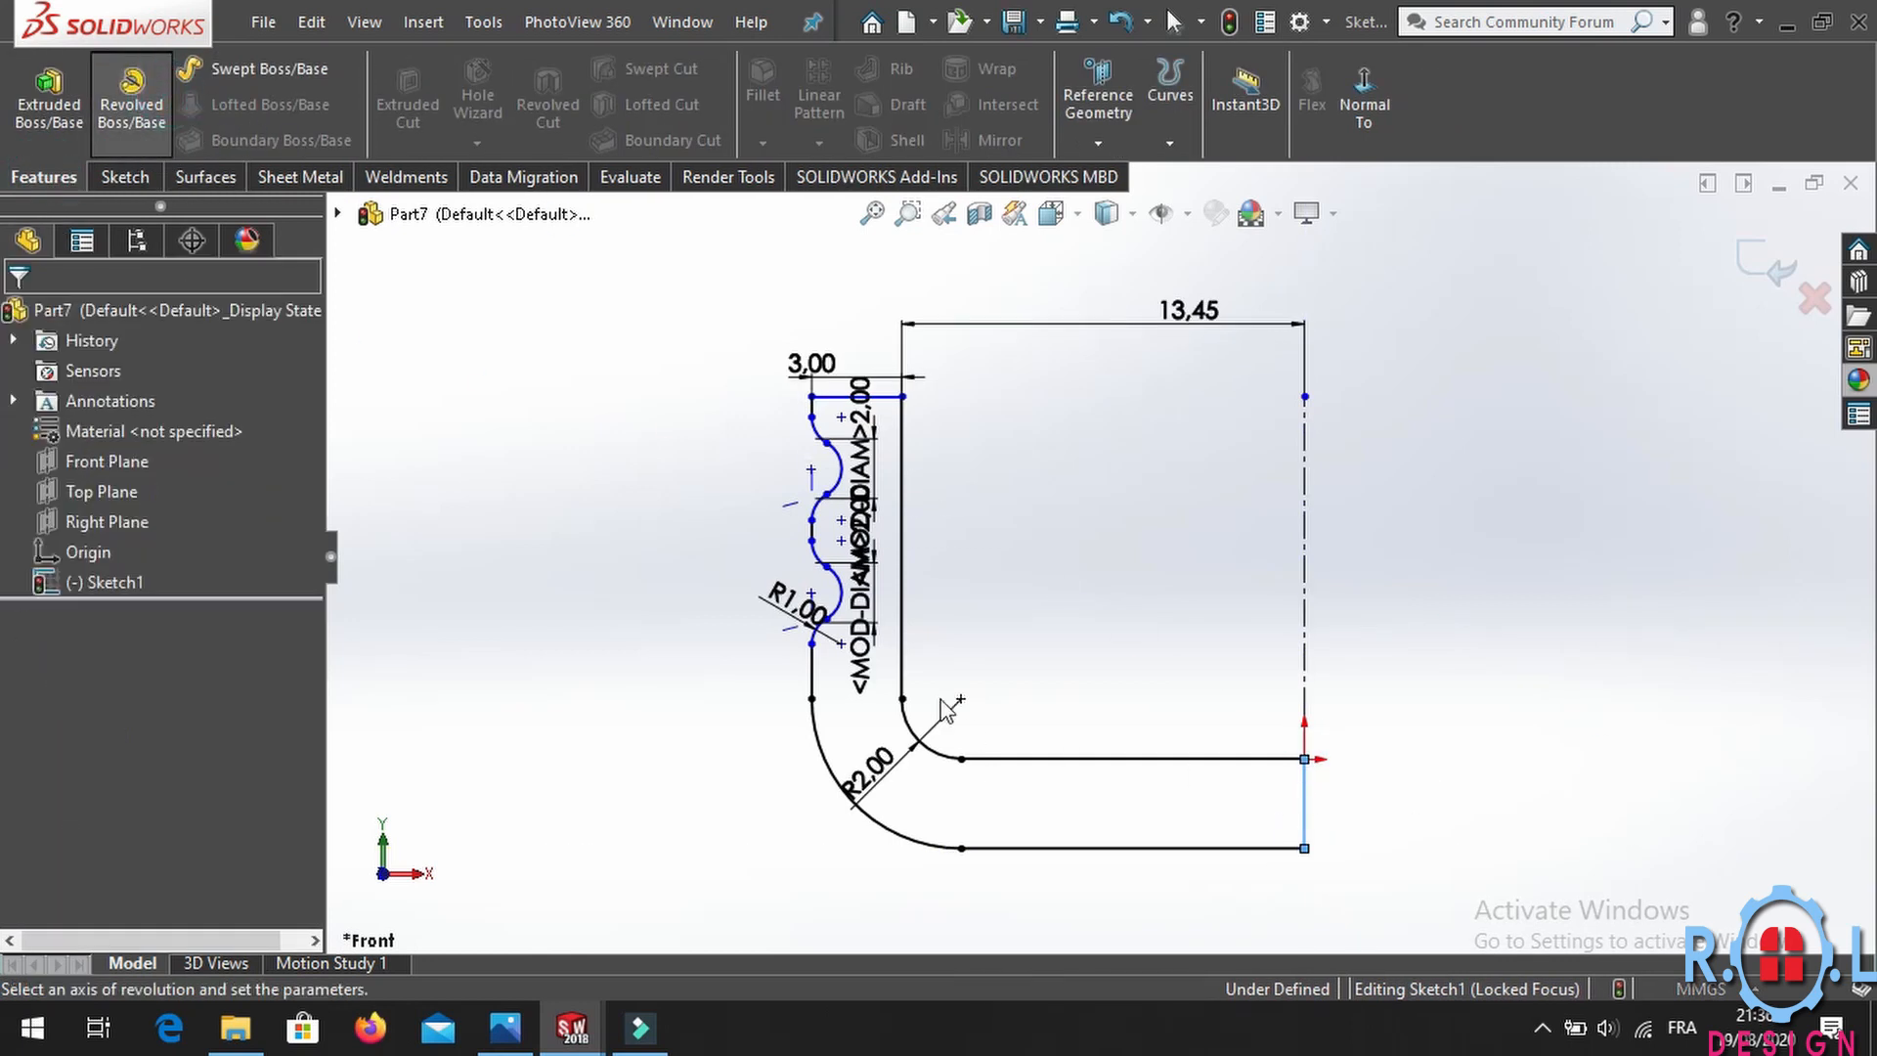
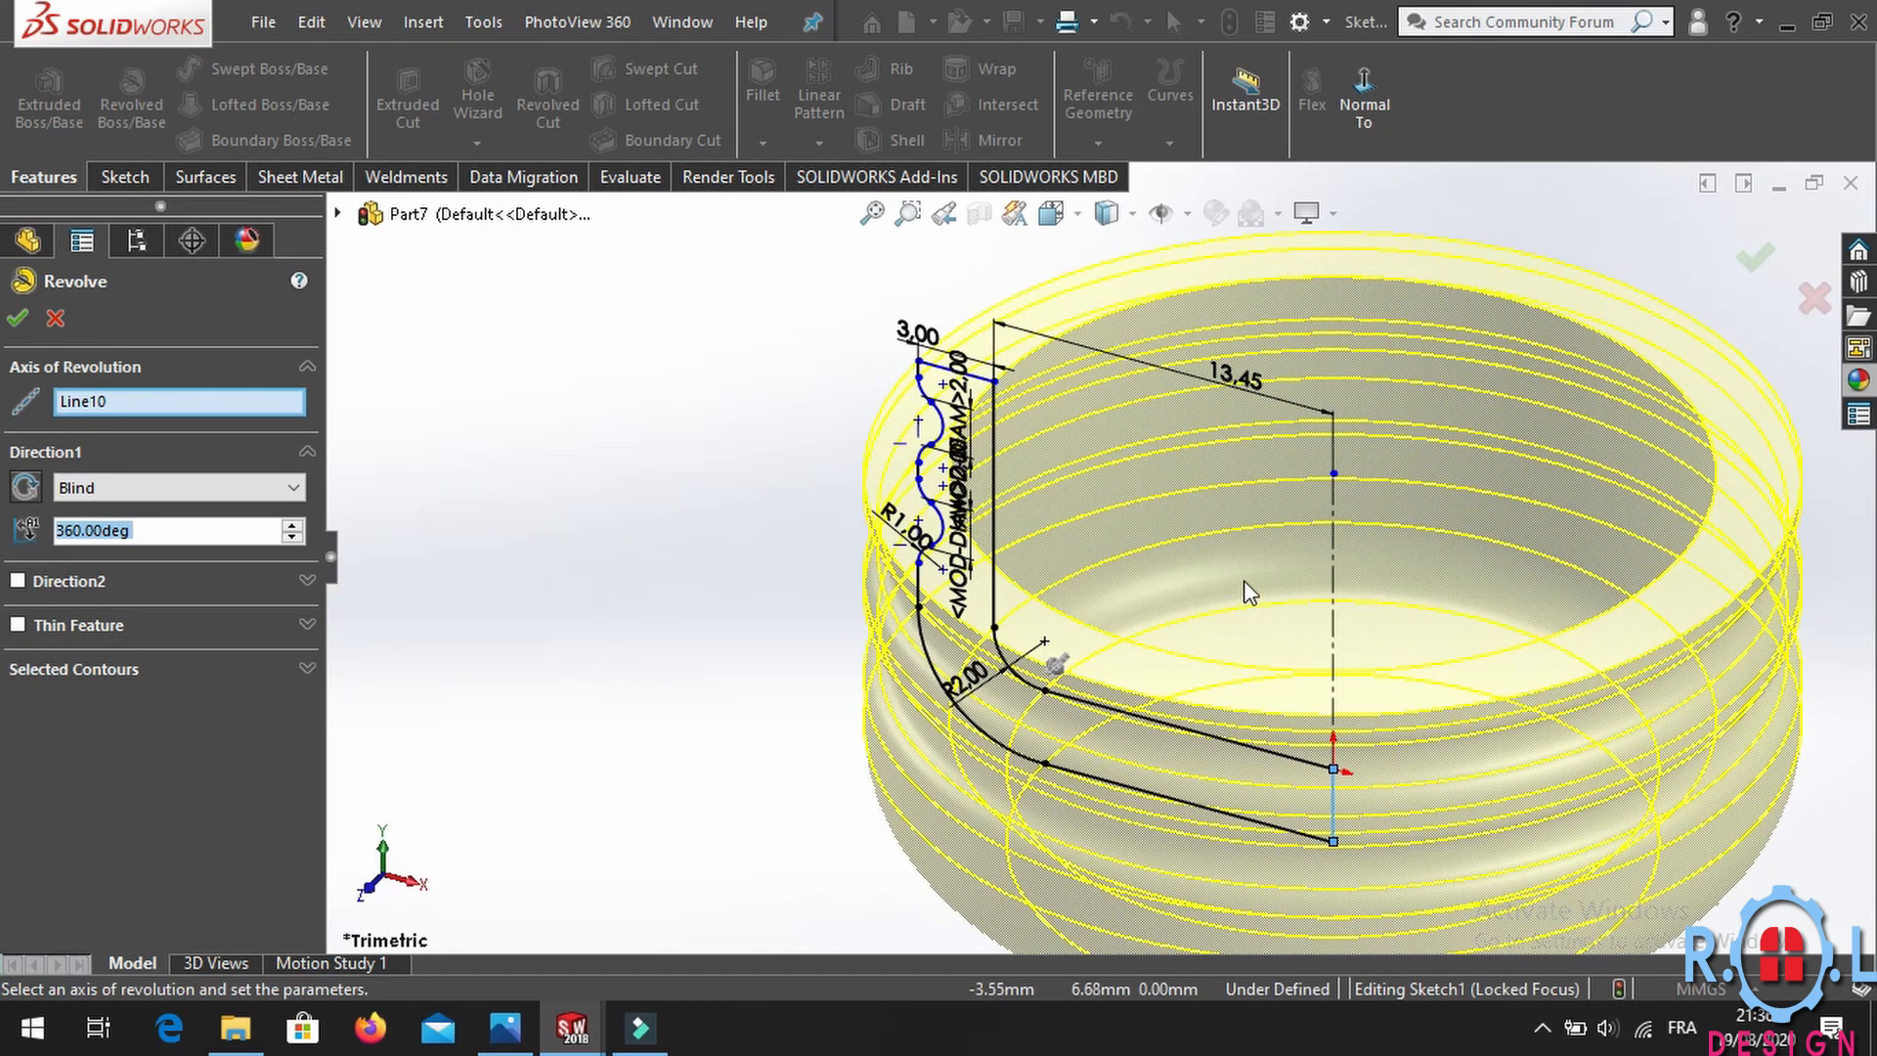
left_click(17, 319)
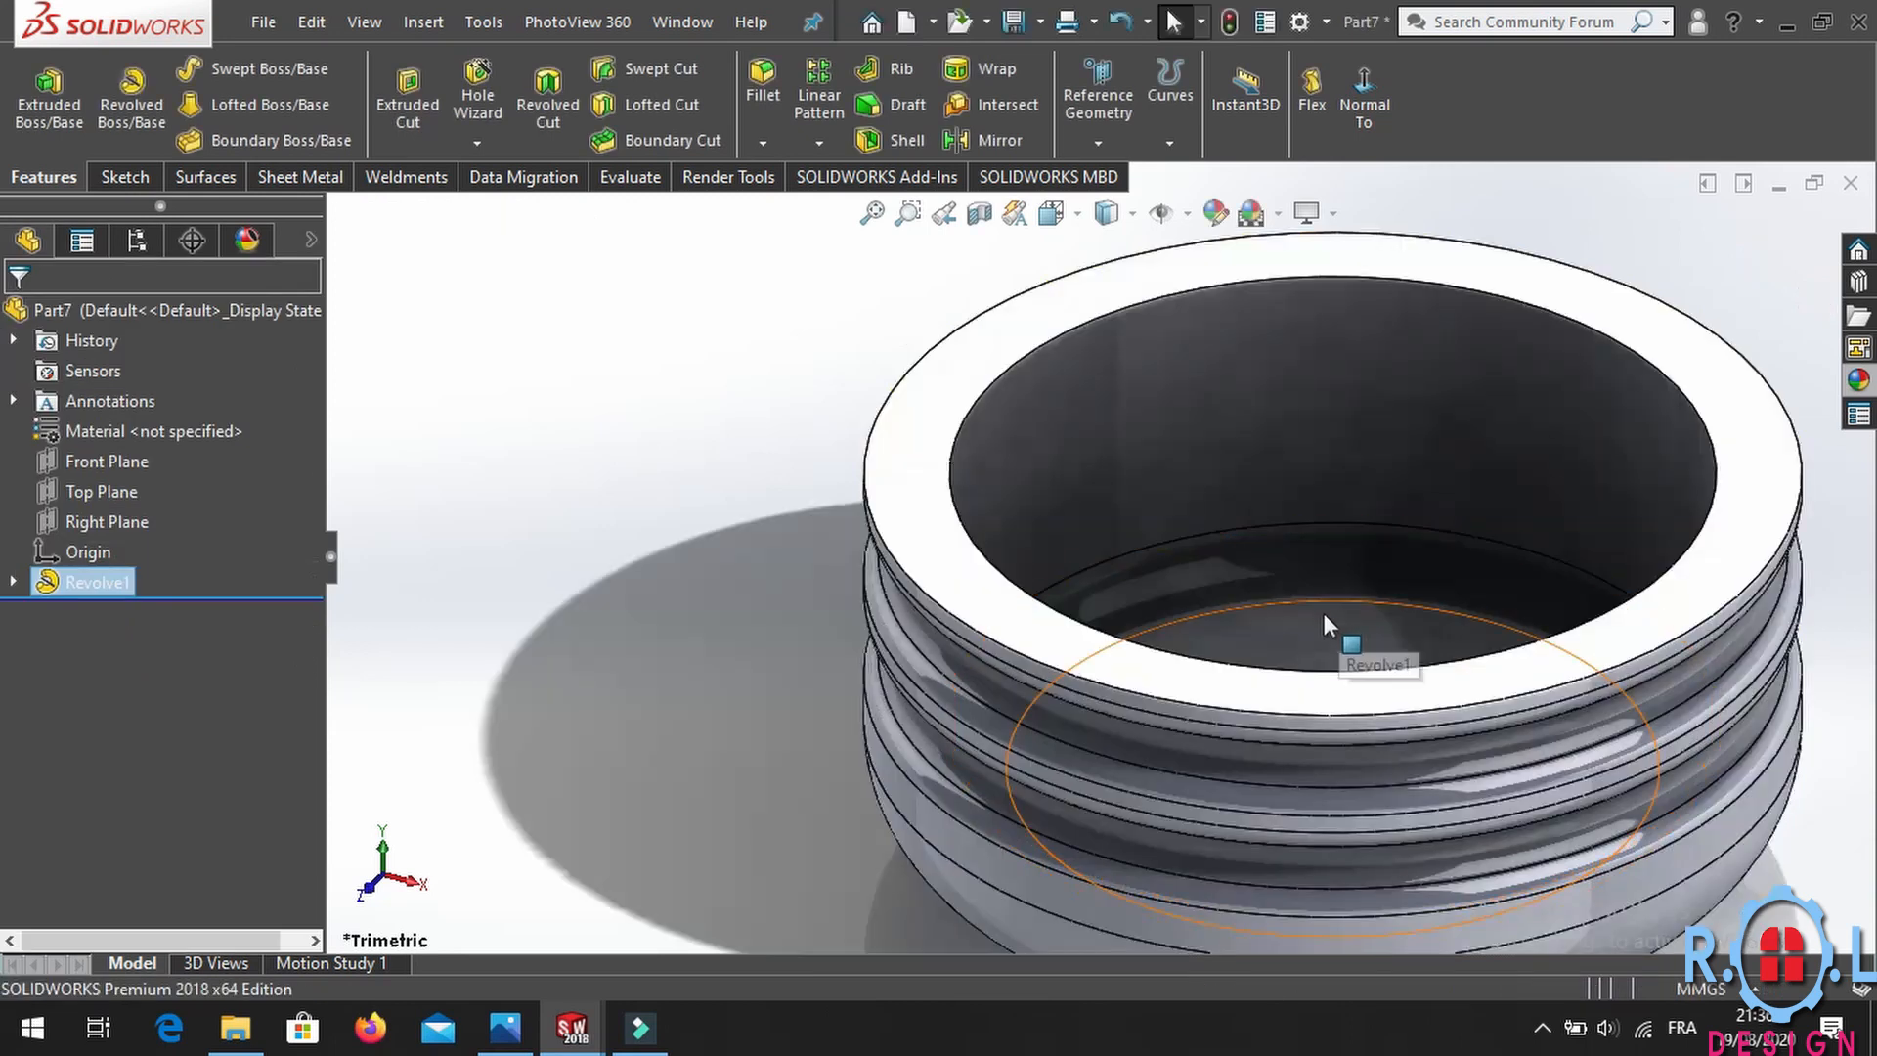
Apply a black medium gloss plastic appearance to the revolved cap.
scroll(1310, 611, "up", 5)
middle_click_drag(1262, 596, 1226, 512)
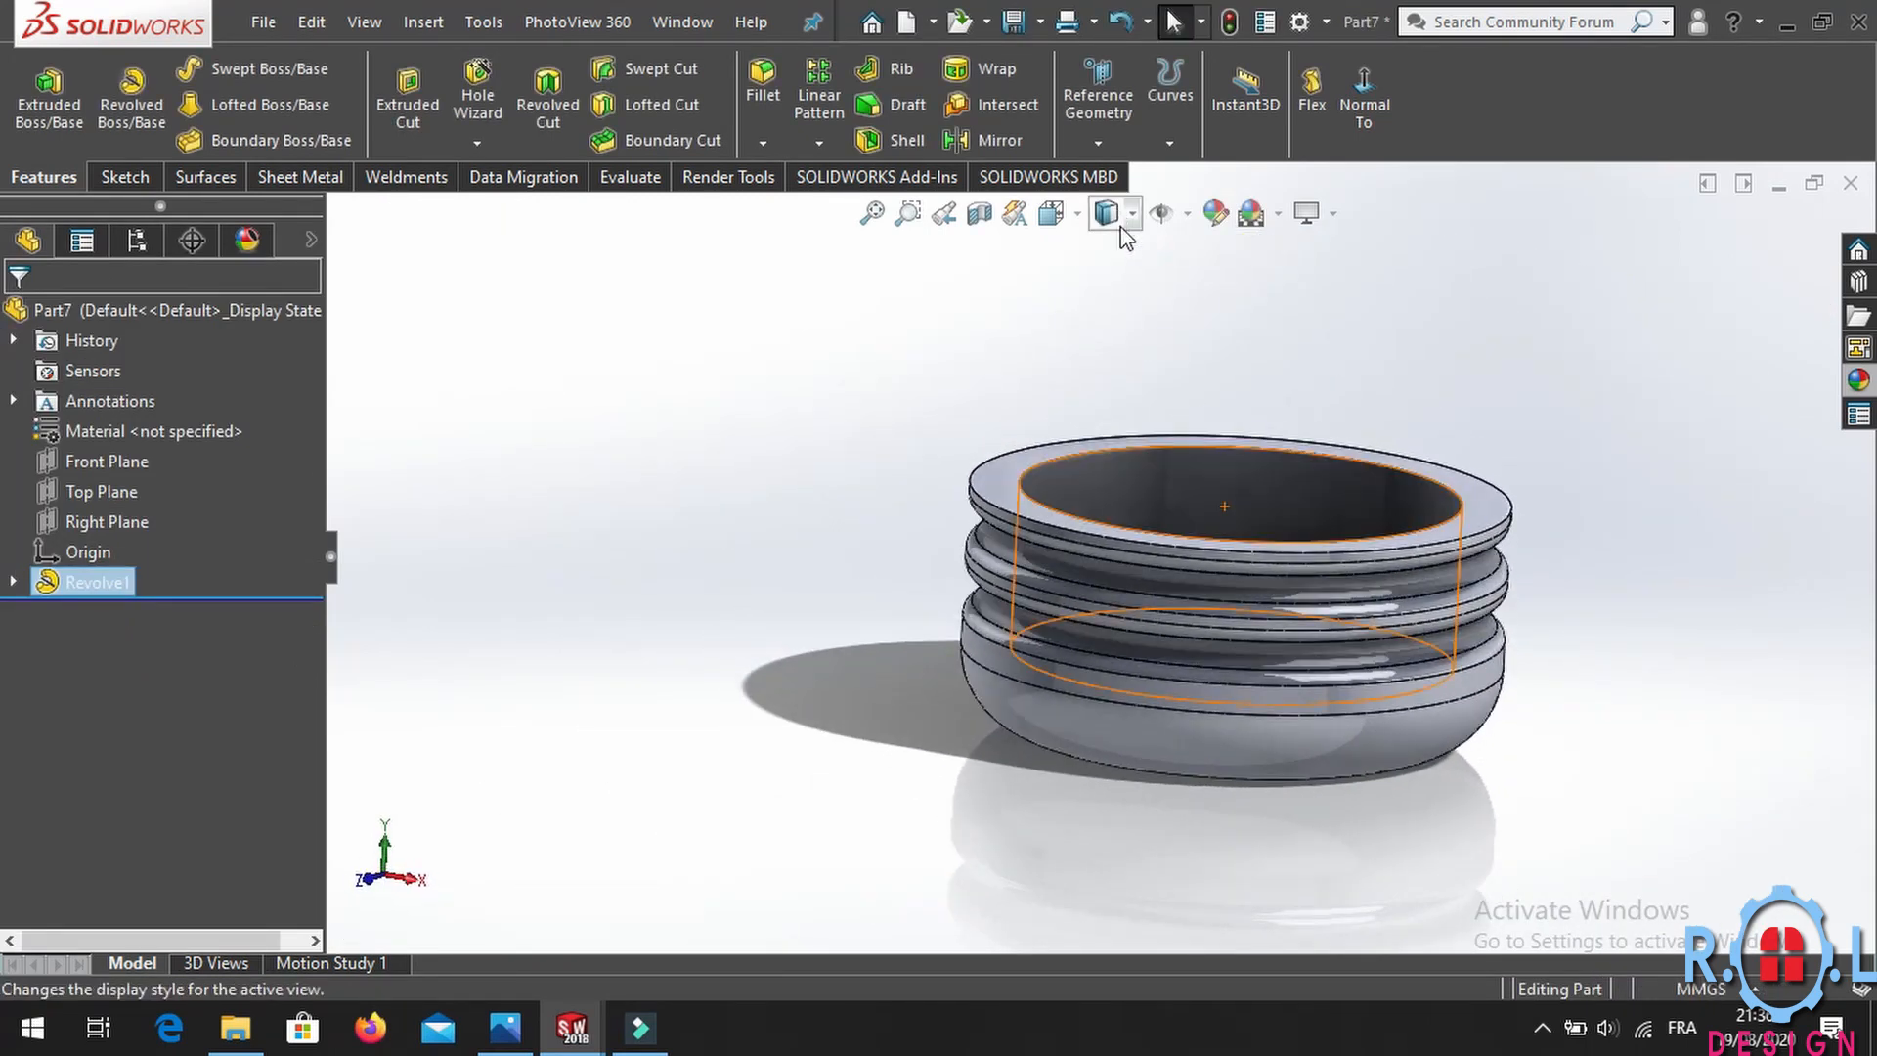
left_click(1215, 213)
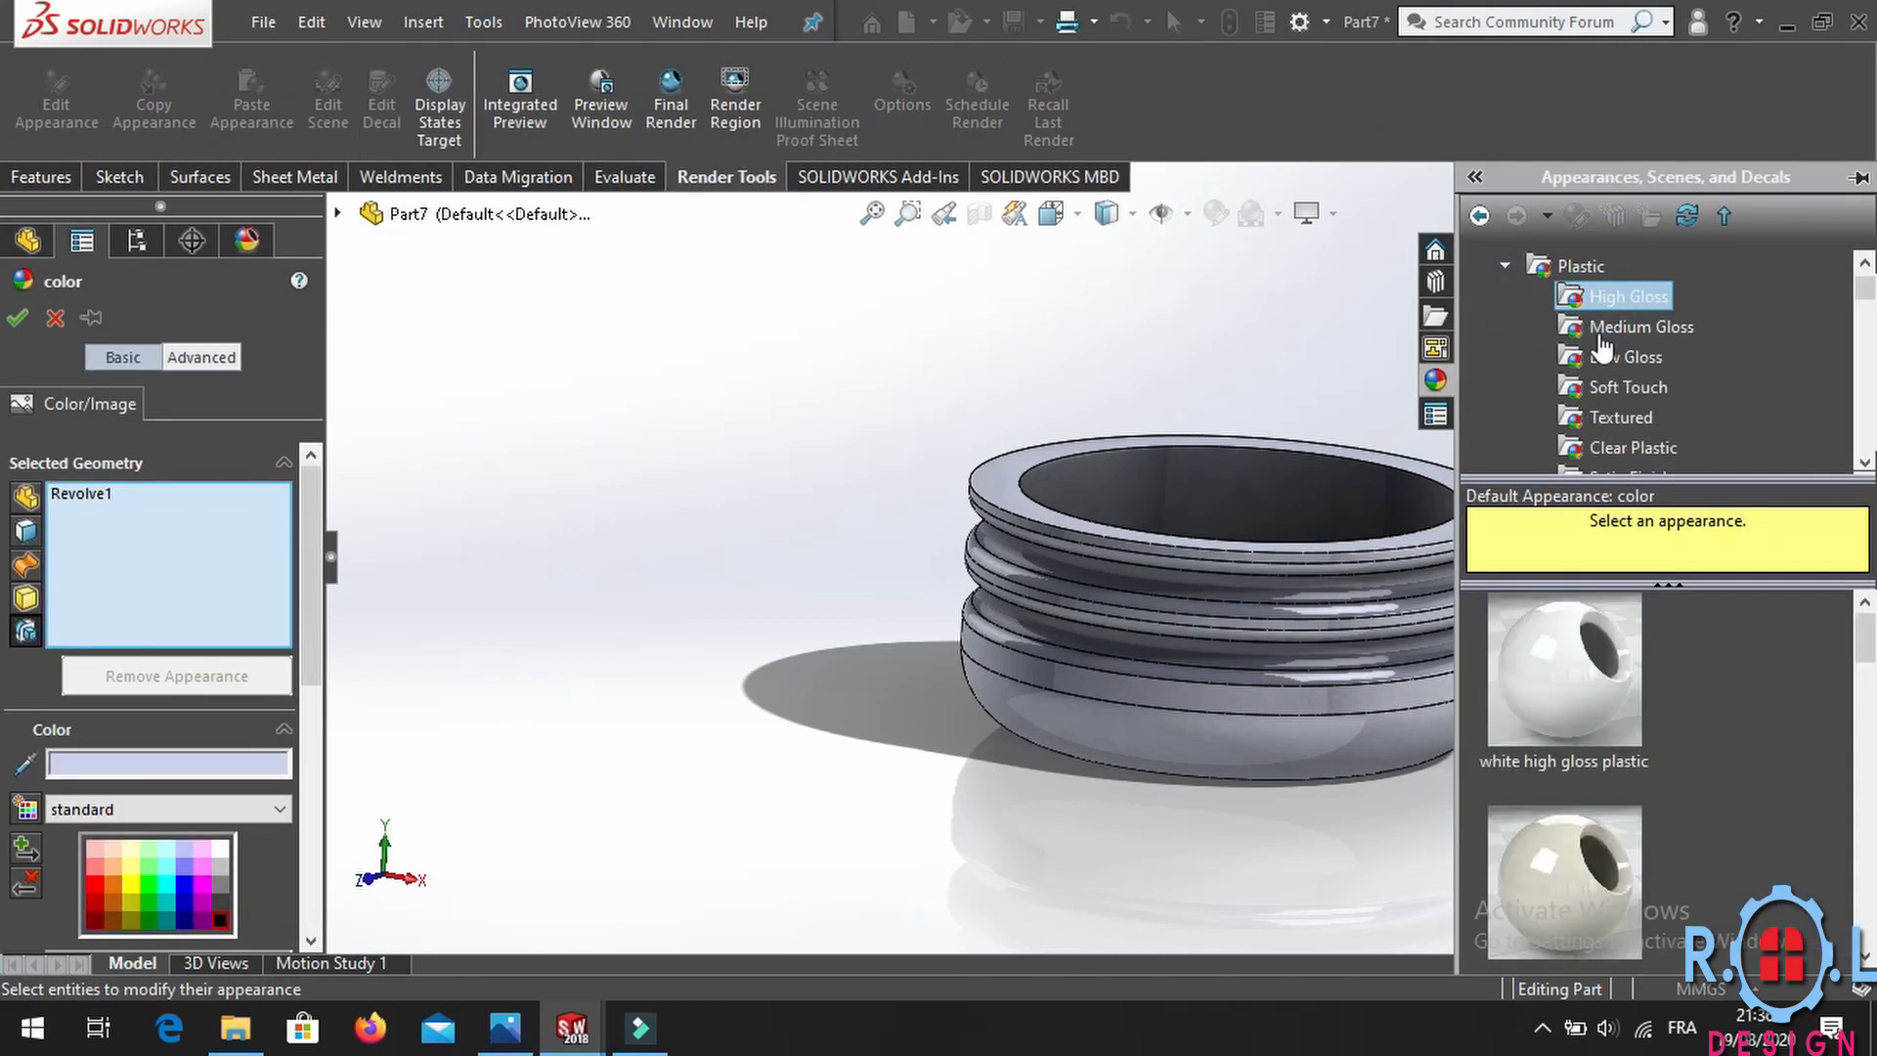
left_click(1623, 326)
scroll(1621, 732, "down", 3)
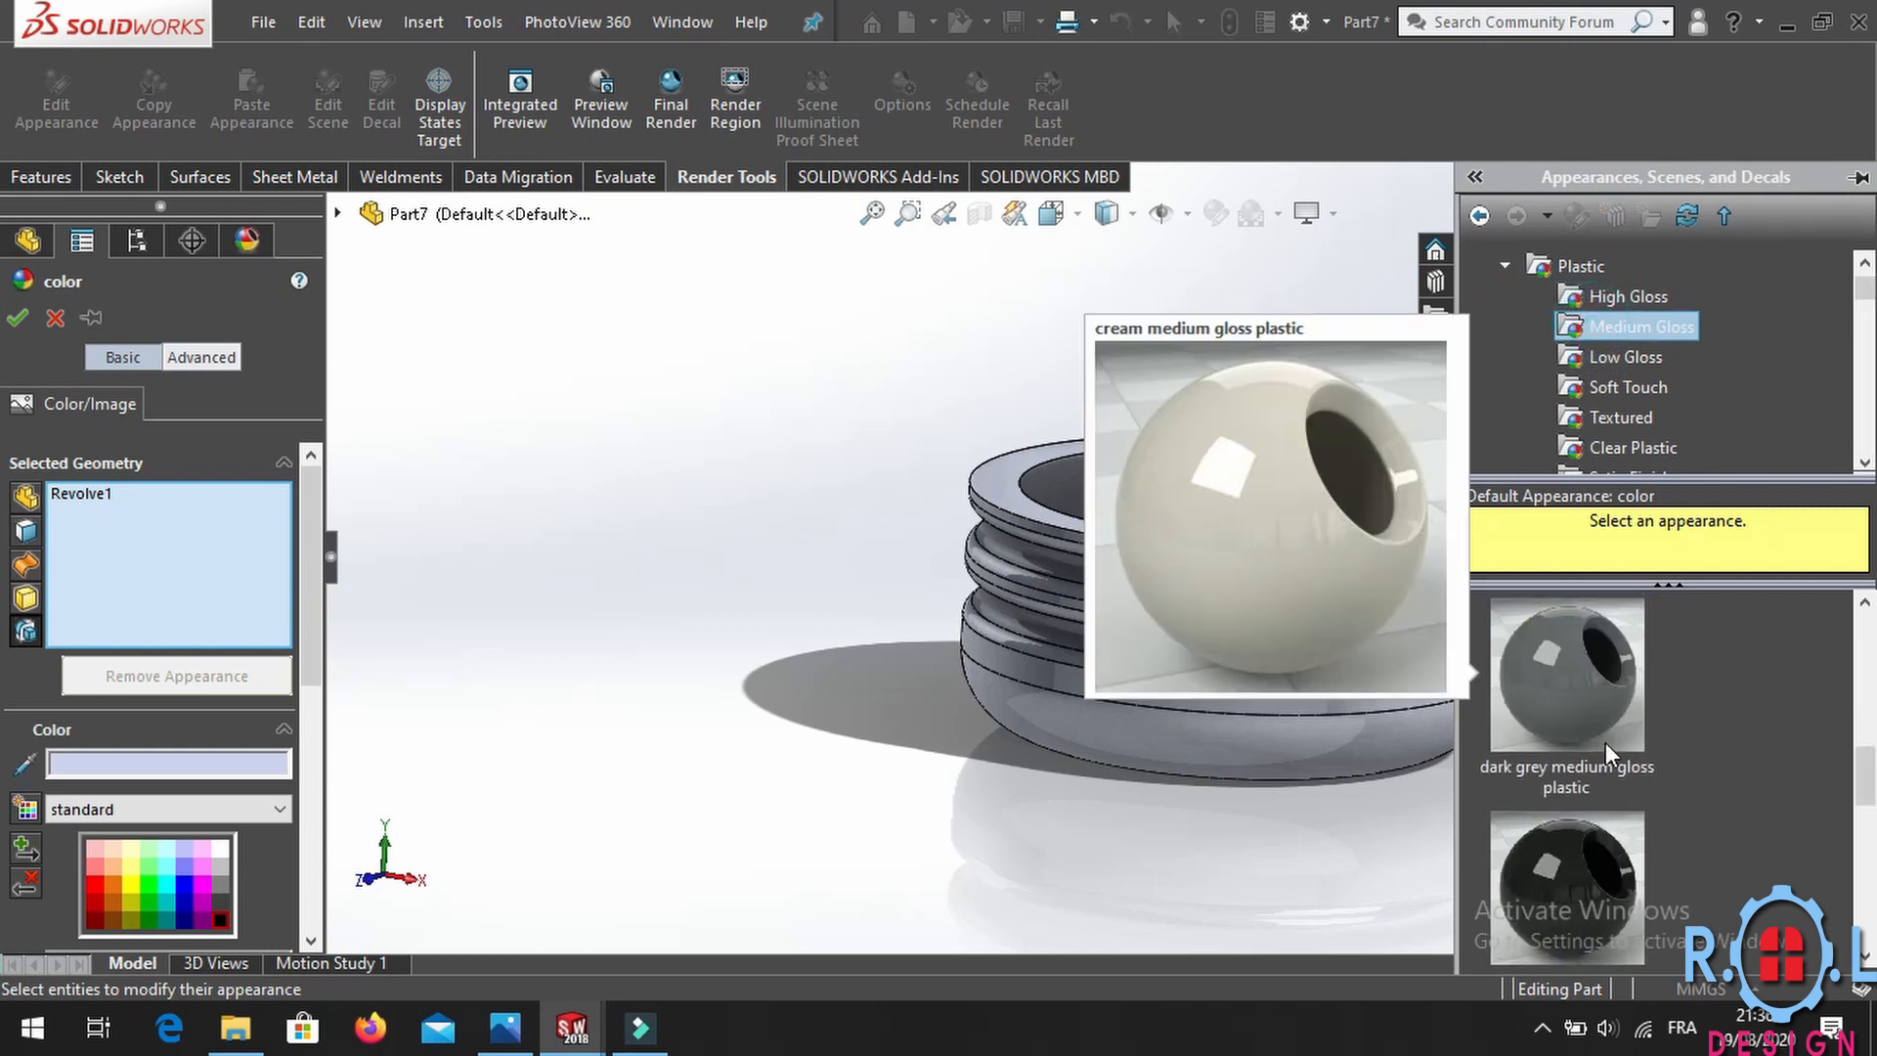
left_click(1568, 849)
left_click(16, 317)
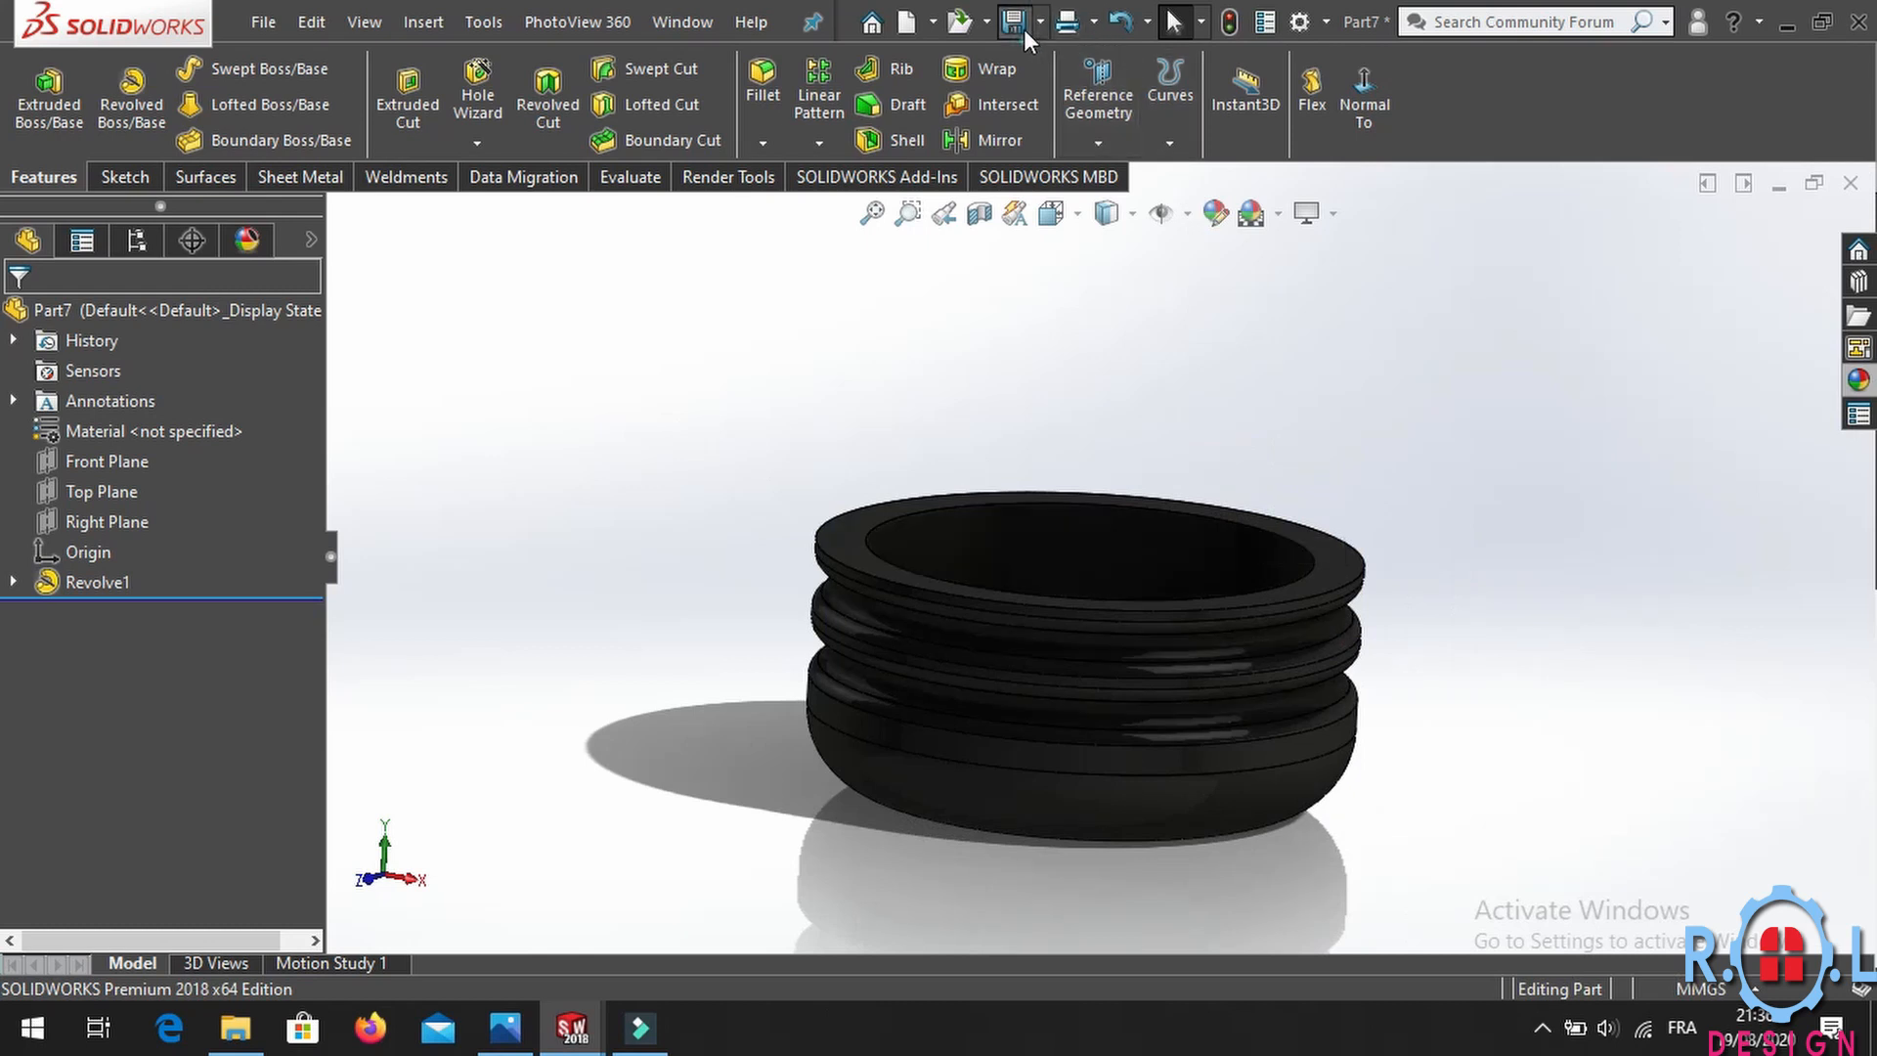
Save the cap part as 1212 in the exercice 1 folder and close it.
key("ctrl+s")
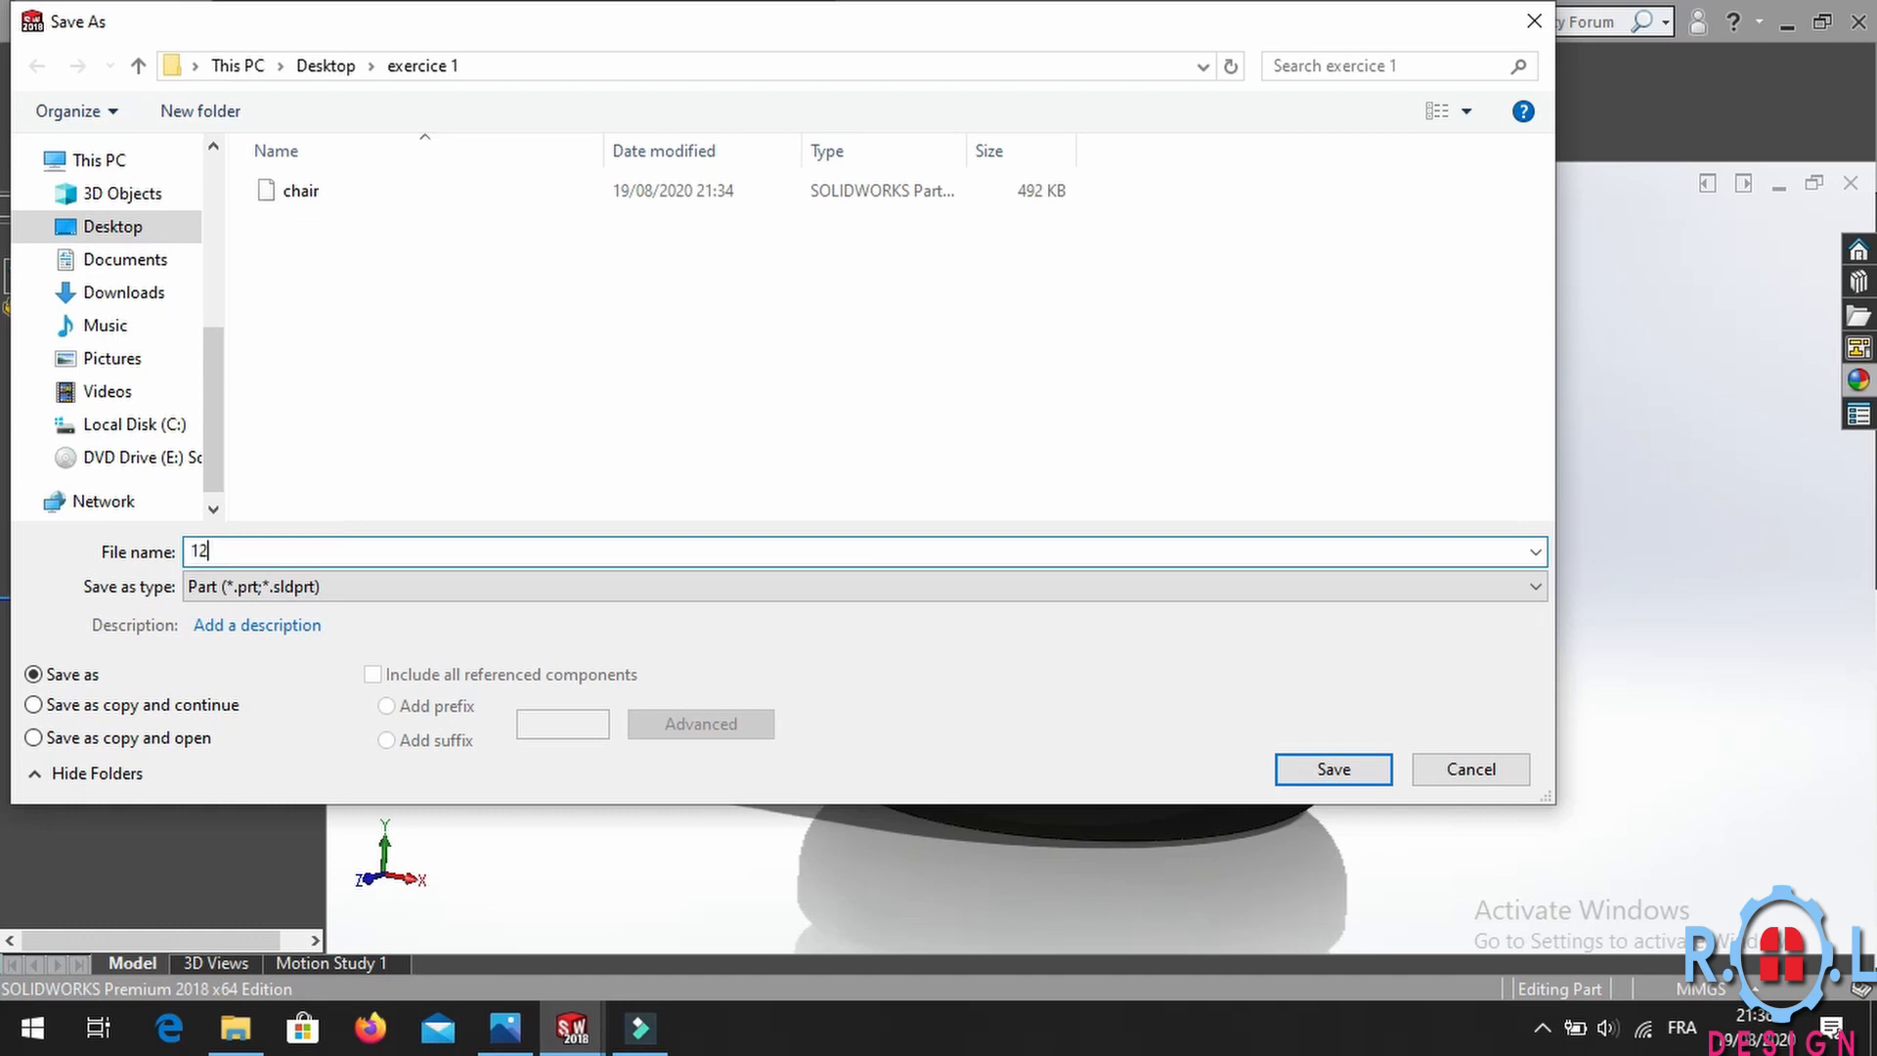
left_click(1297, 769)
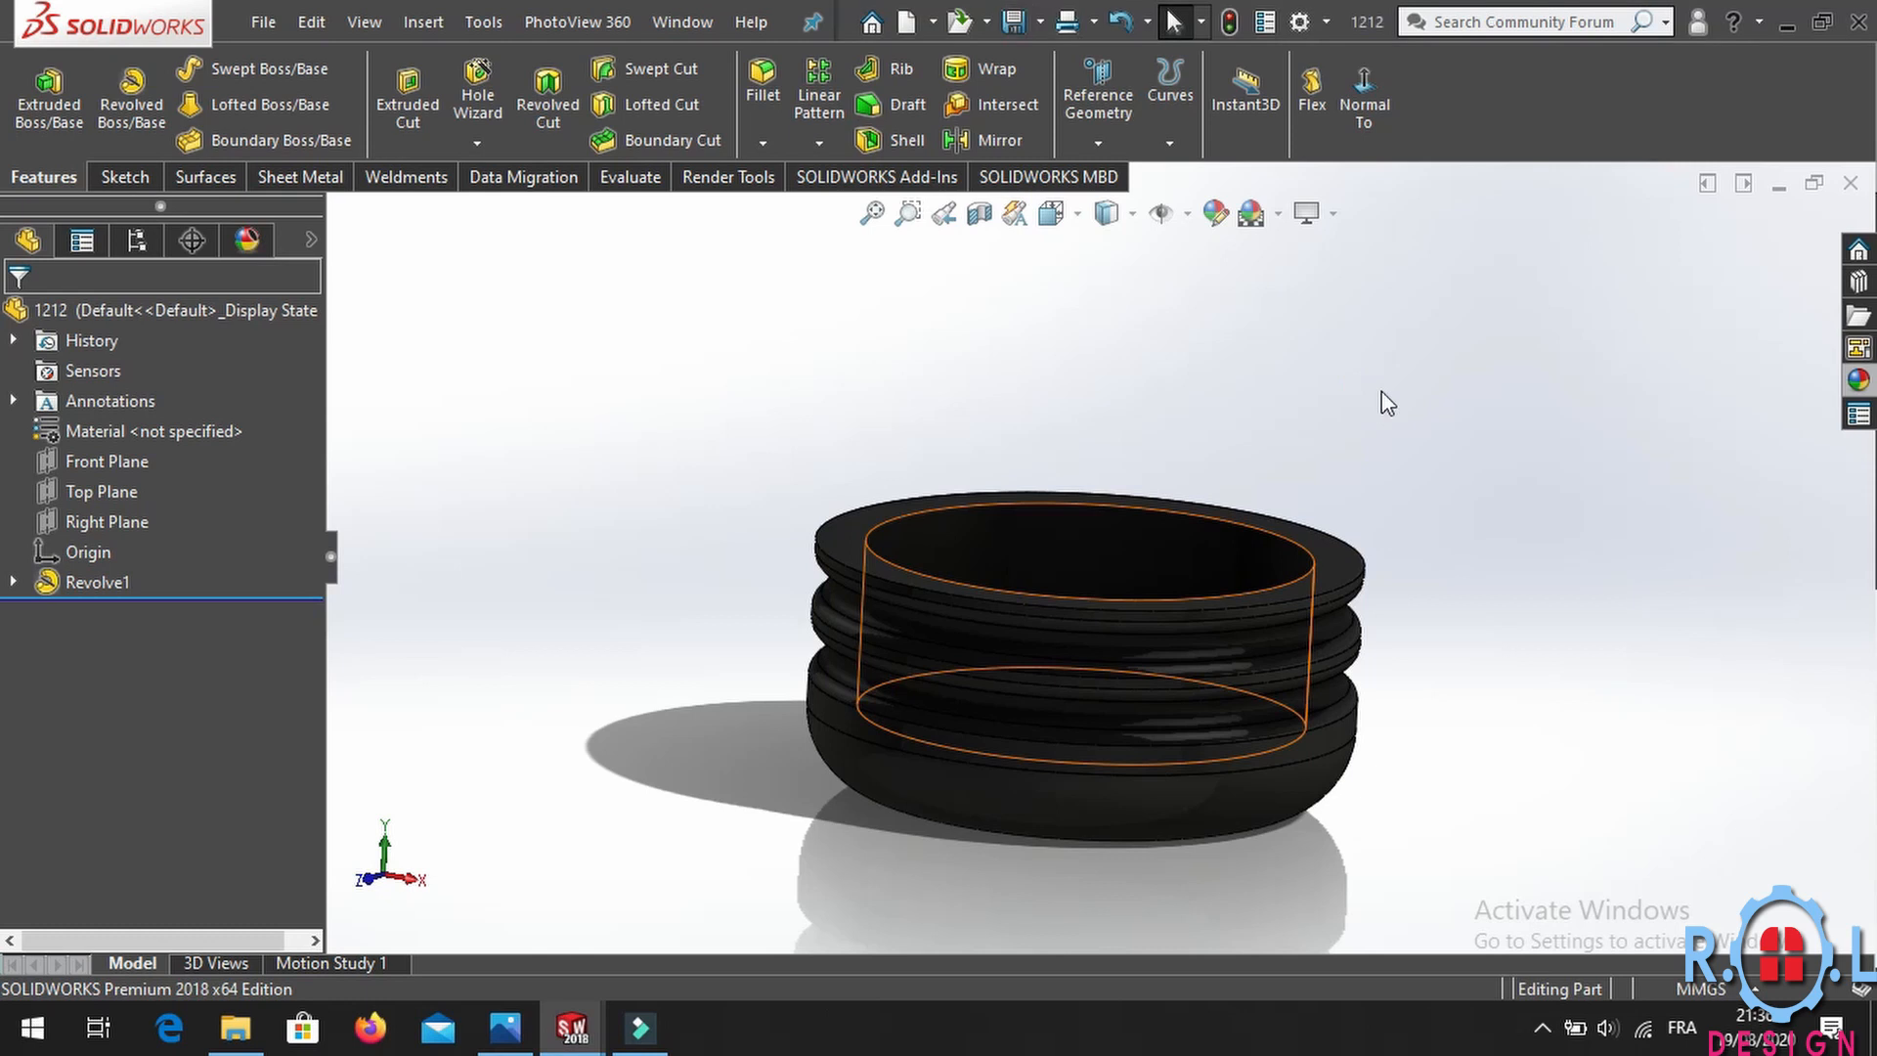
left_click(1850, 184)
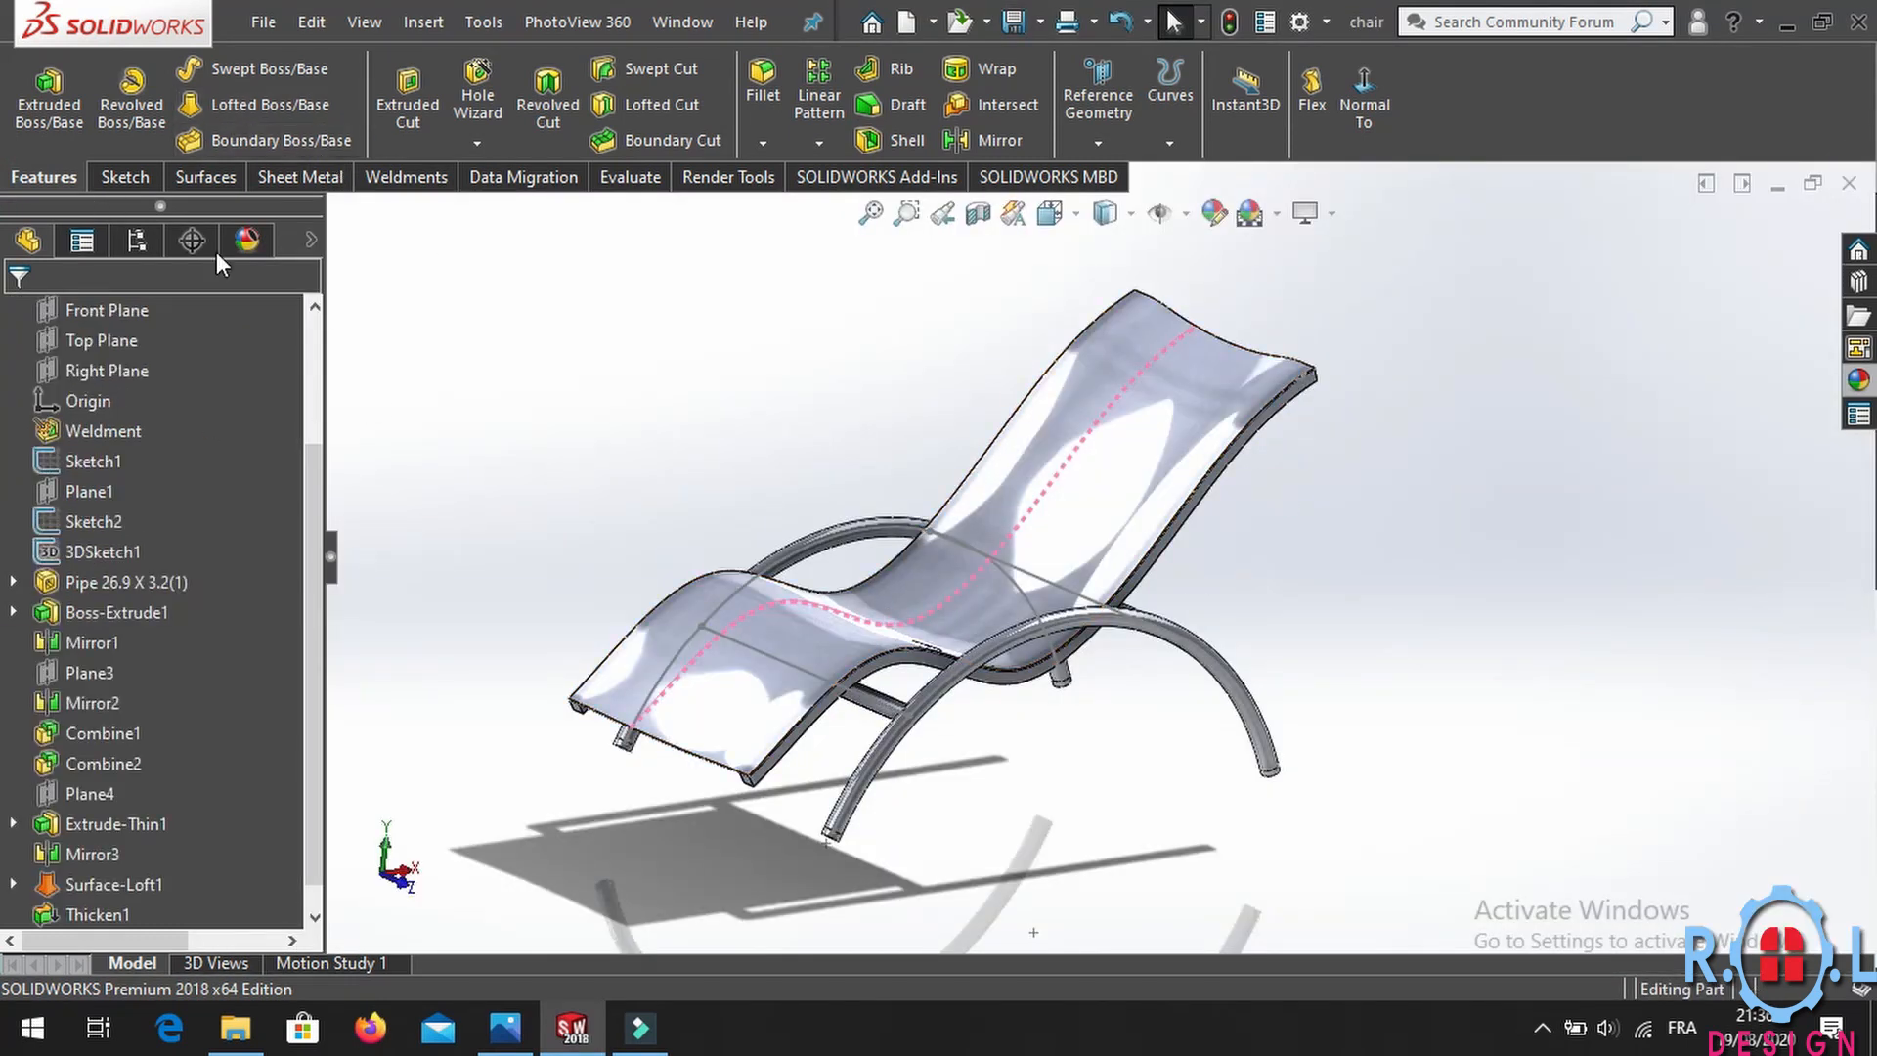
Create a new assembly from the chair part and place the chair in it.
left_click_drag(311, 463, 324, 326)
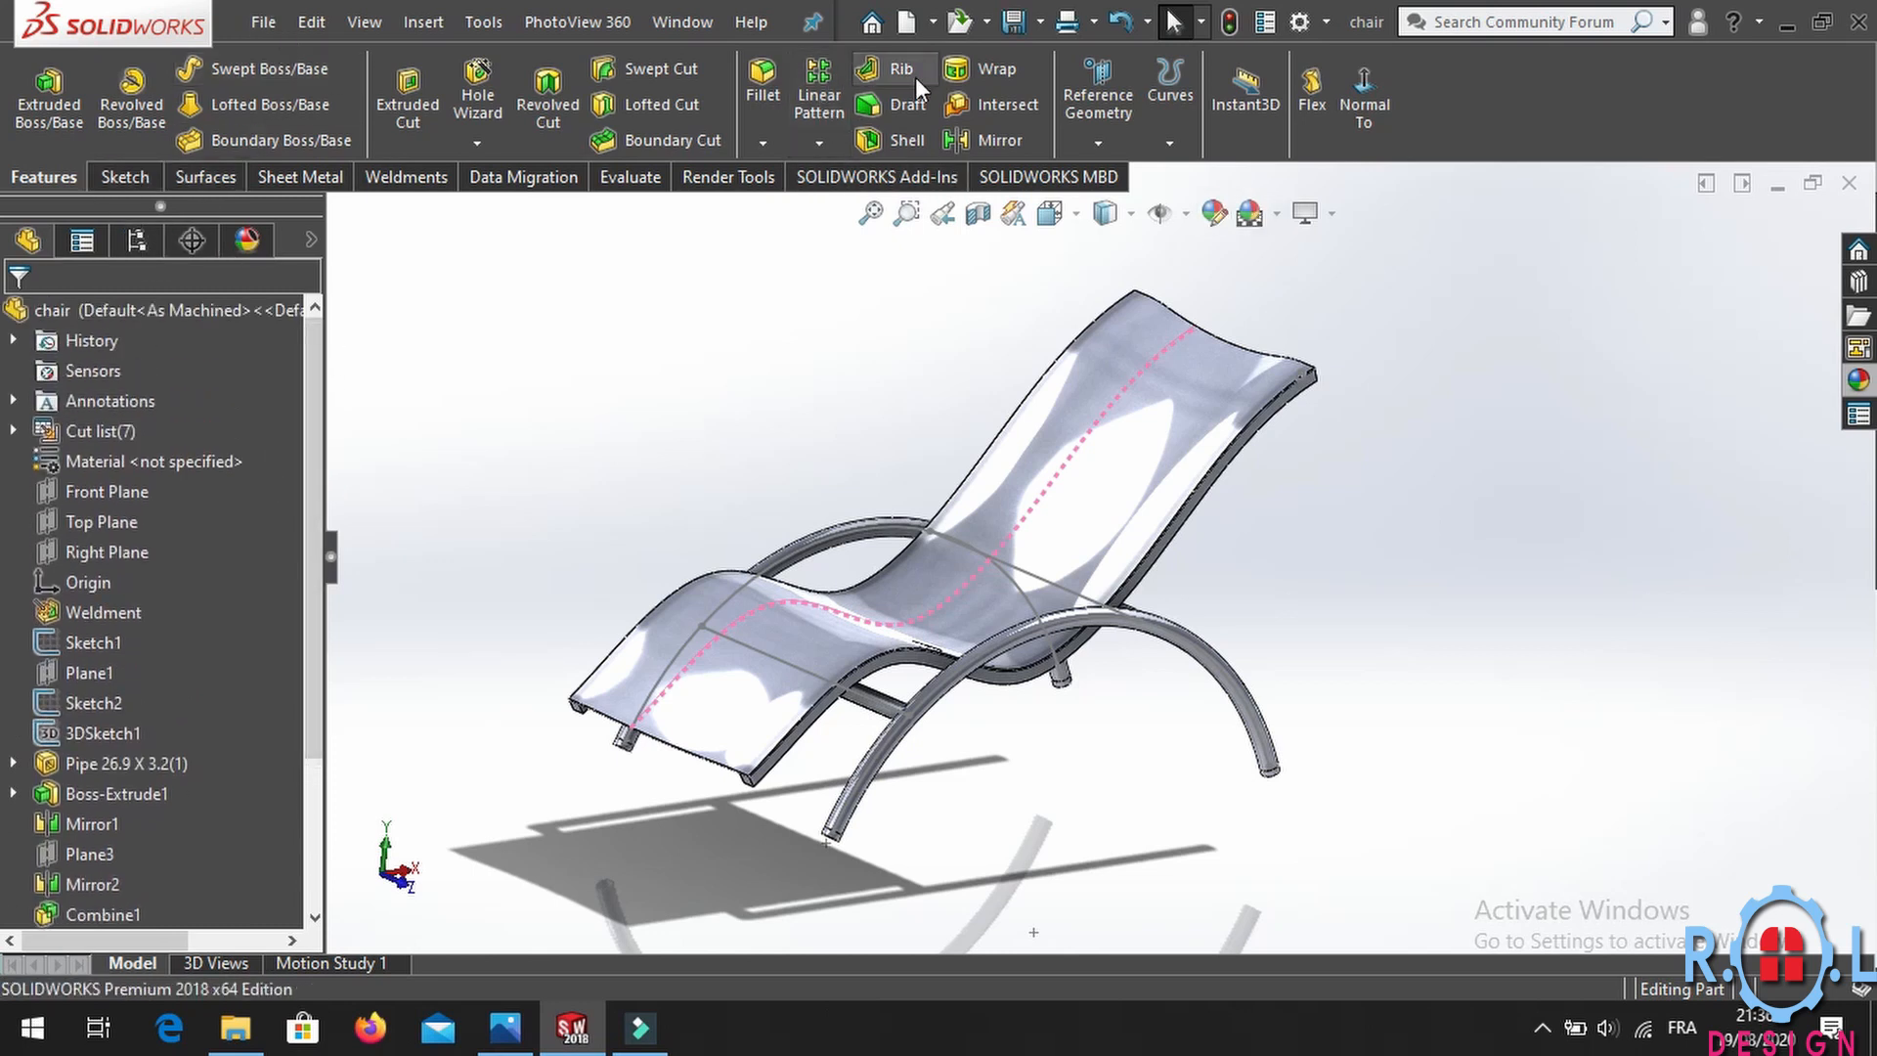
left_click(275, 26)
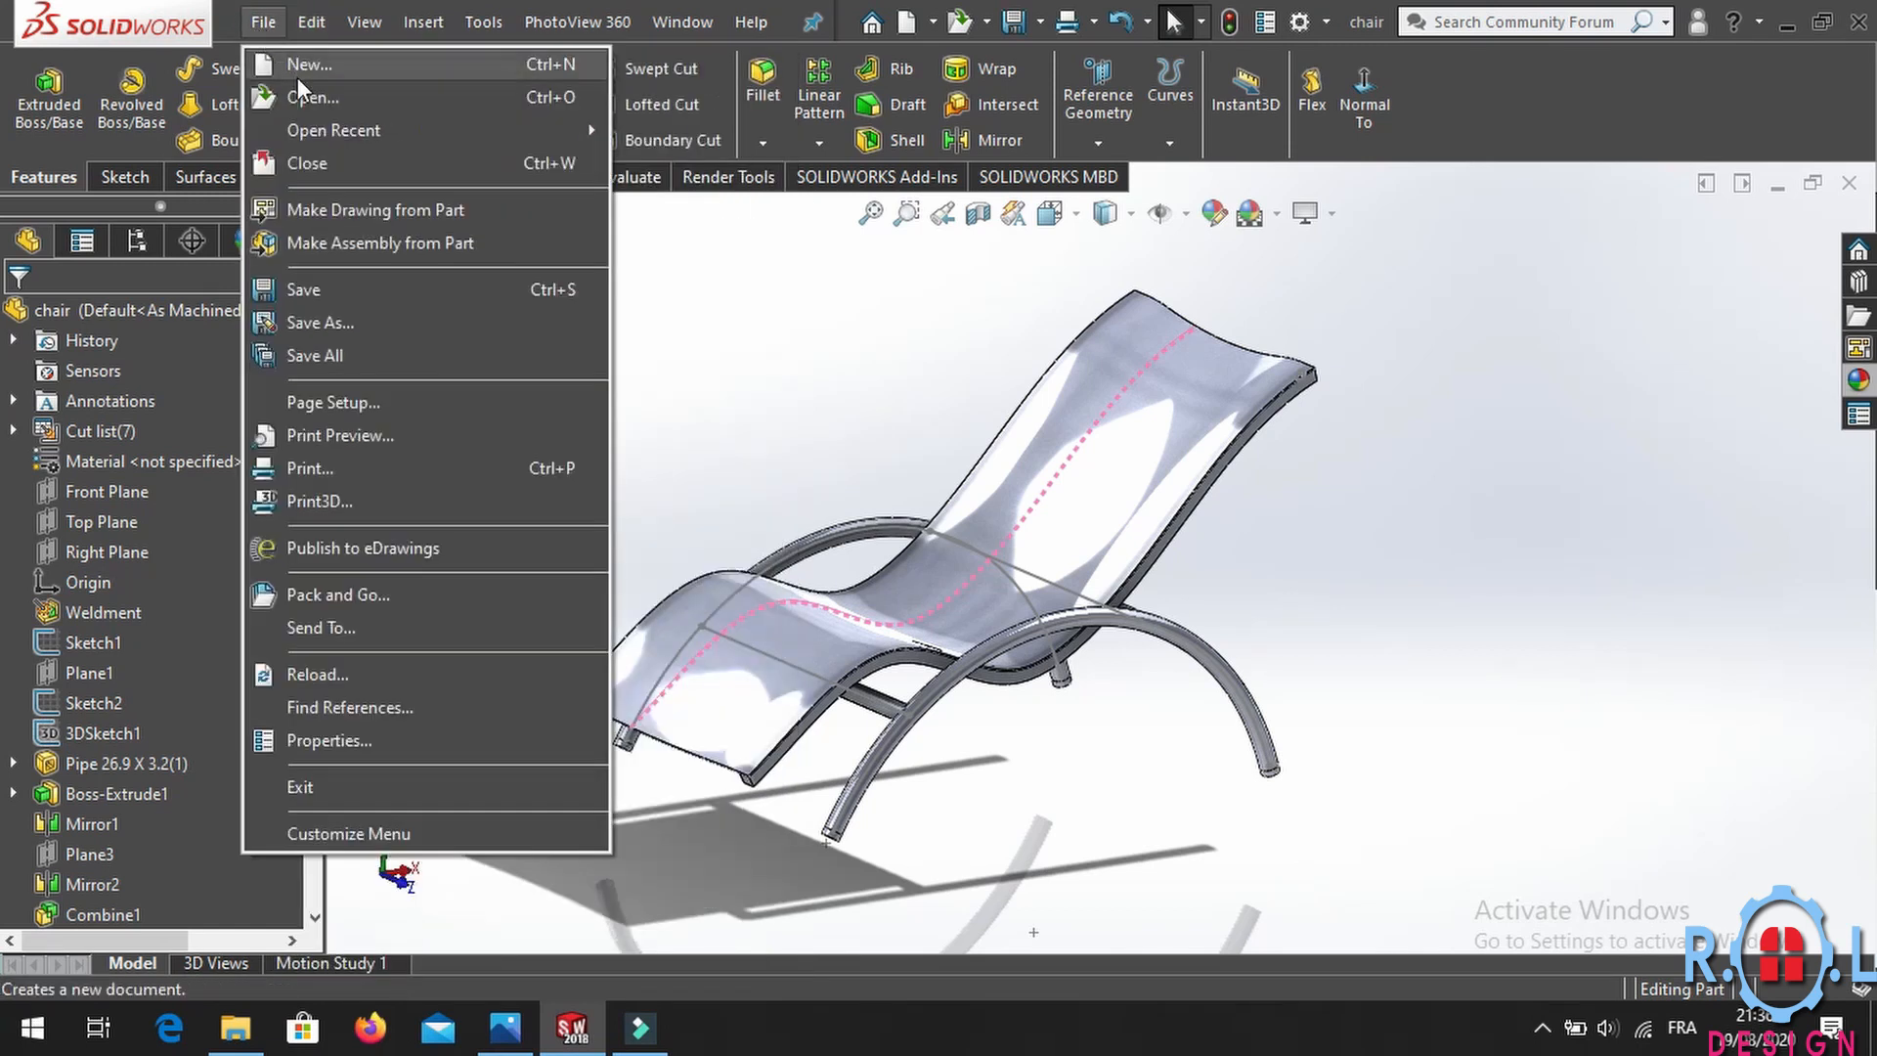
left_click(360, 241)
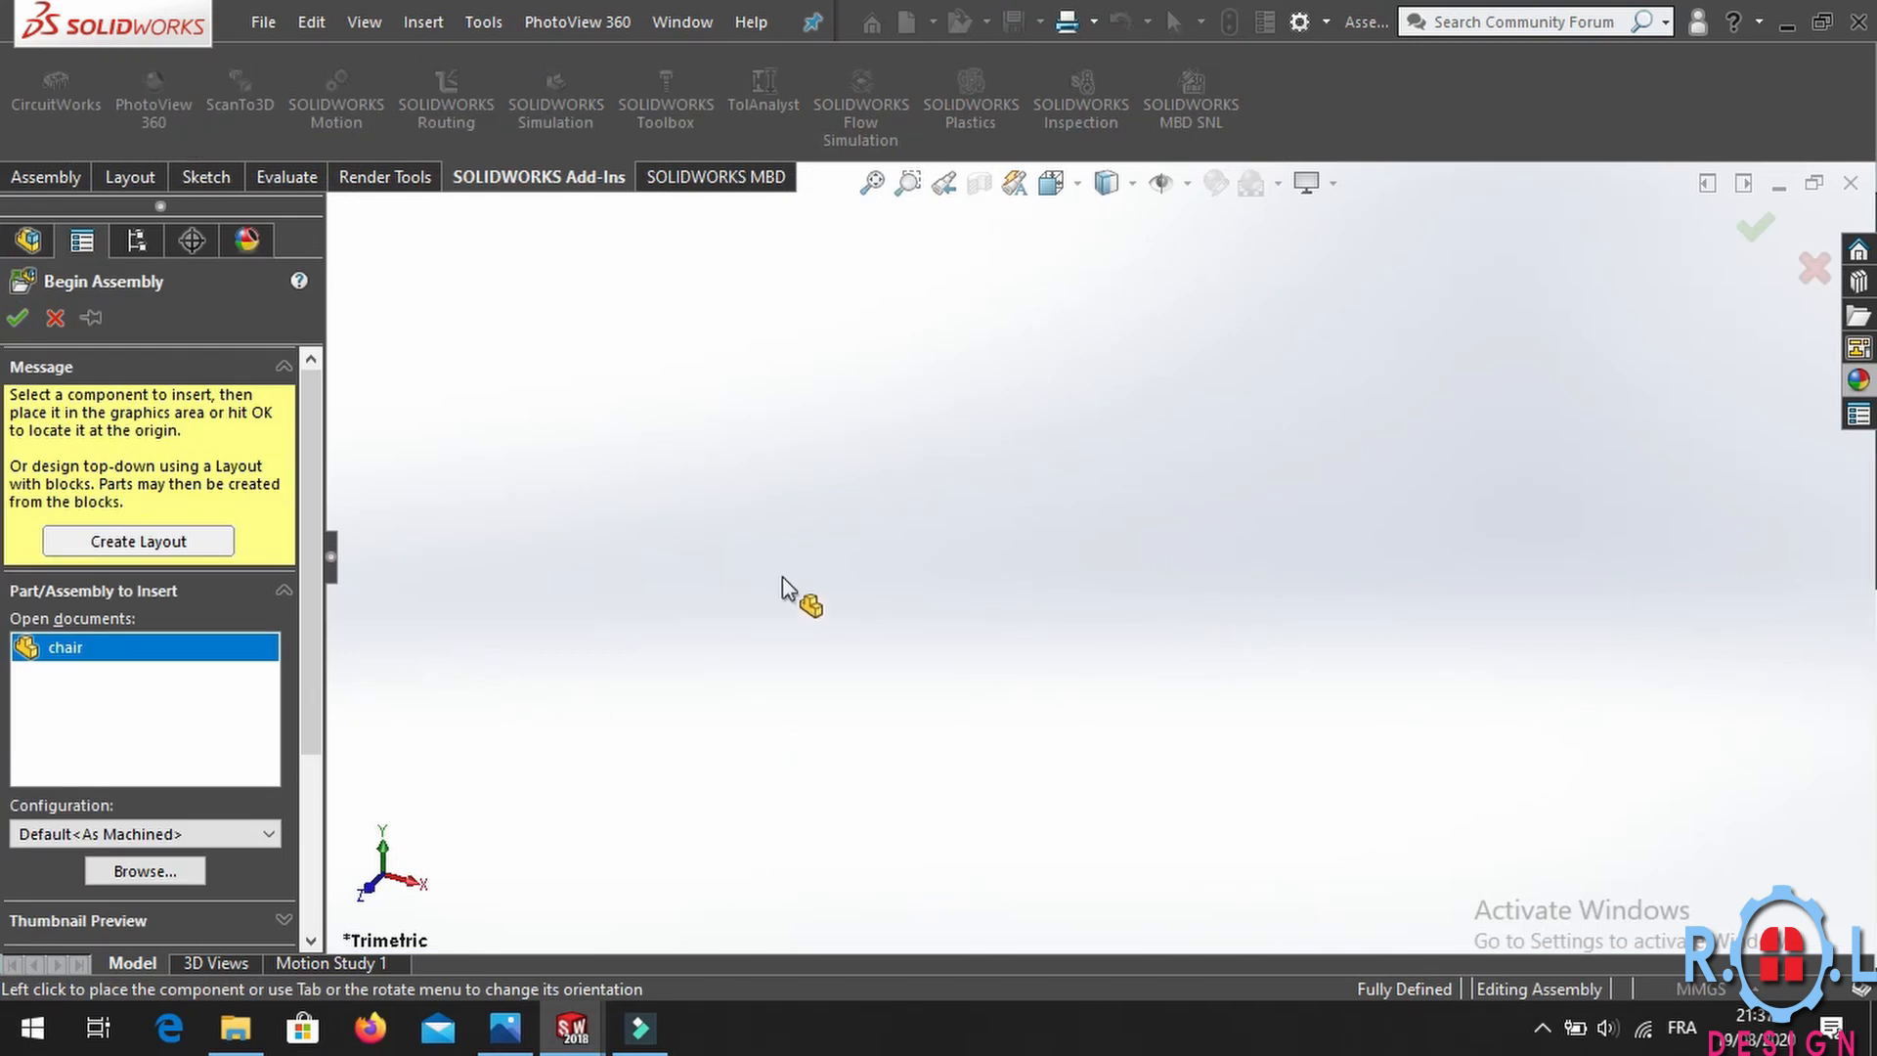
left_click(973, 553)
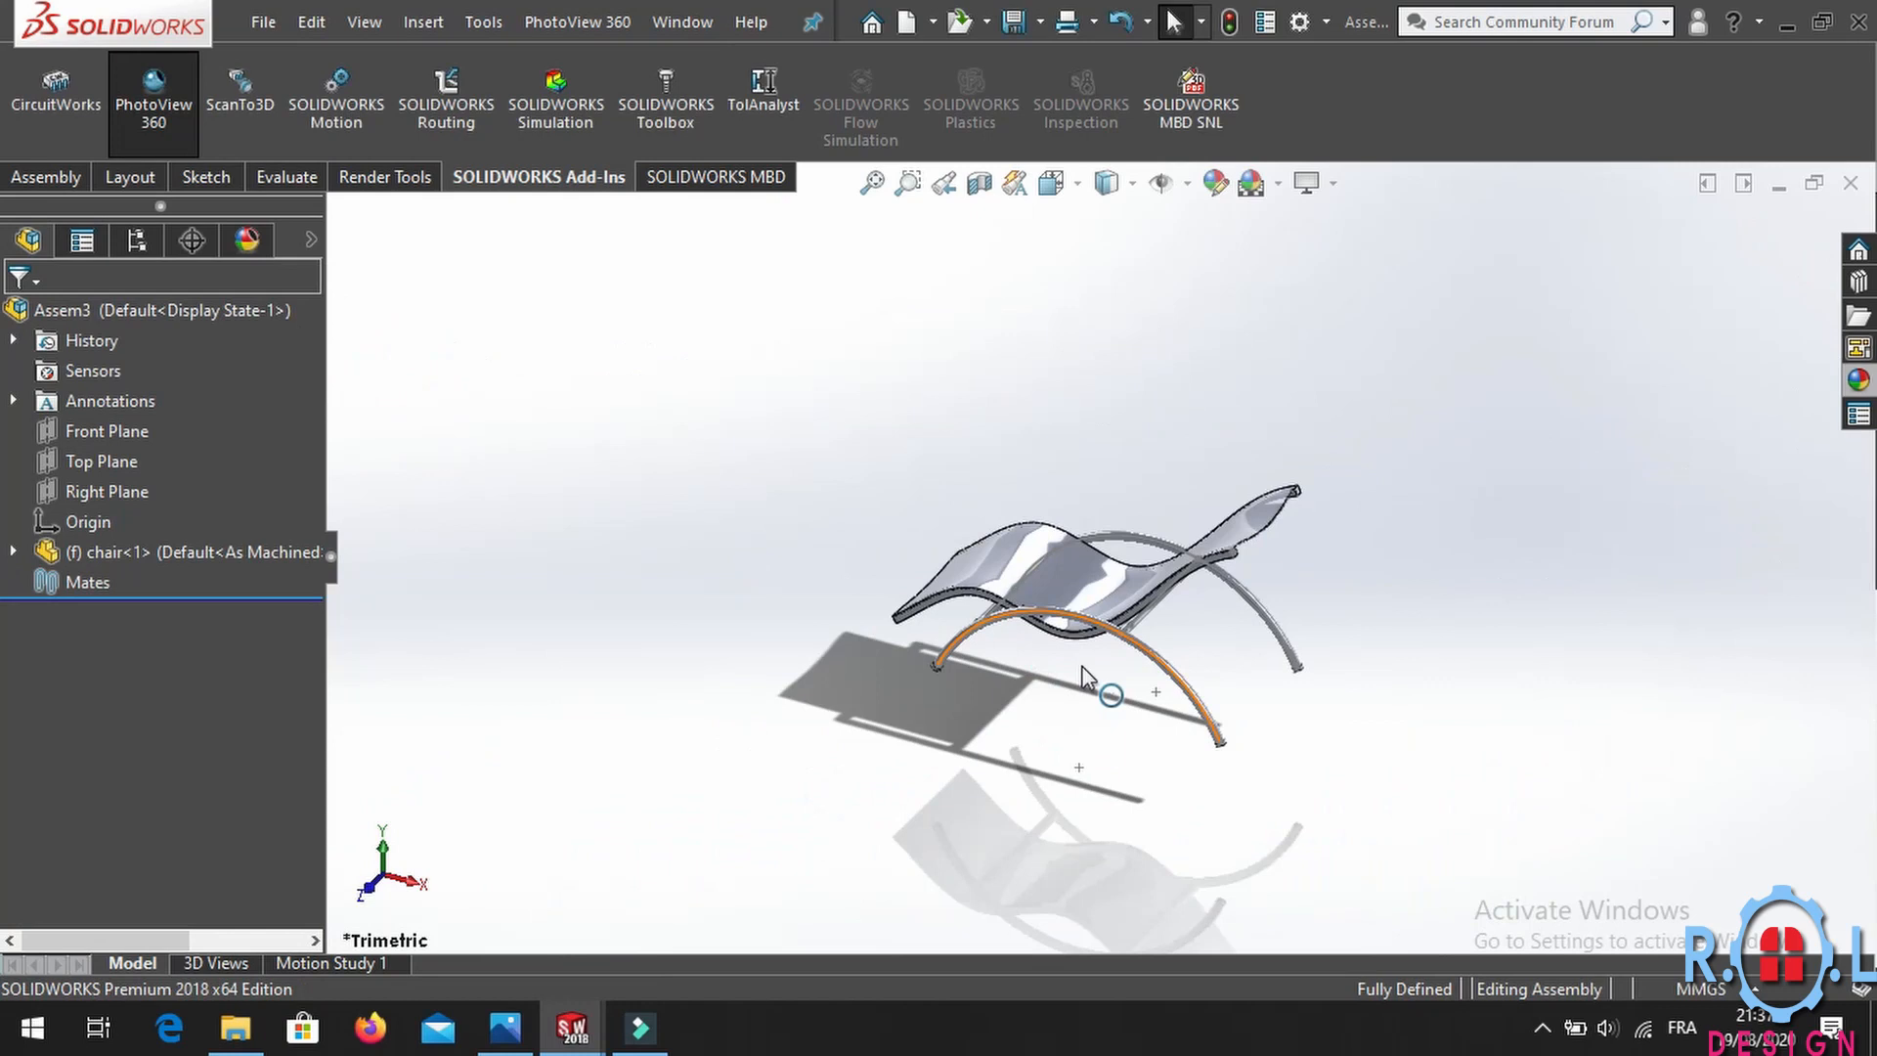
Insert the part 1212 from the exercice 1 folder and place it just below the open end of a chair leg.
mouse_move(1098, 683)
middle_mouse_down()
mouse_move(1156, 466)
mouse_move(1222, 528)
middle_mouse_up()
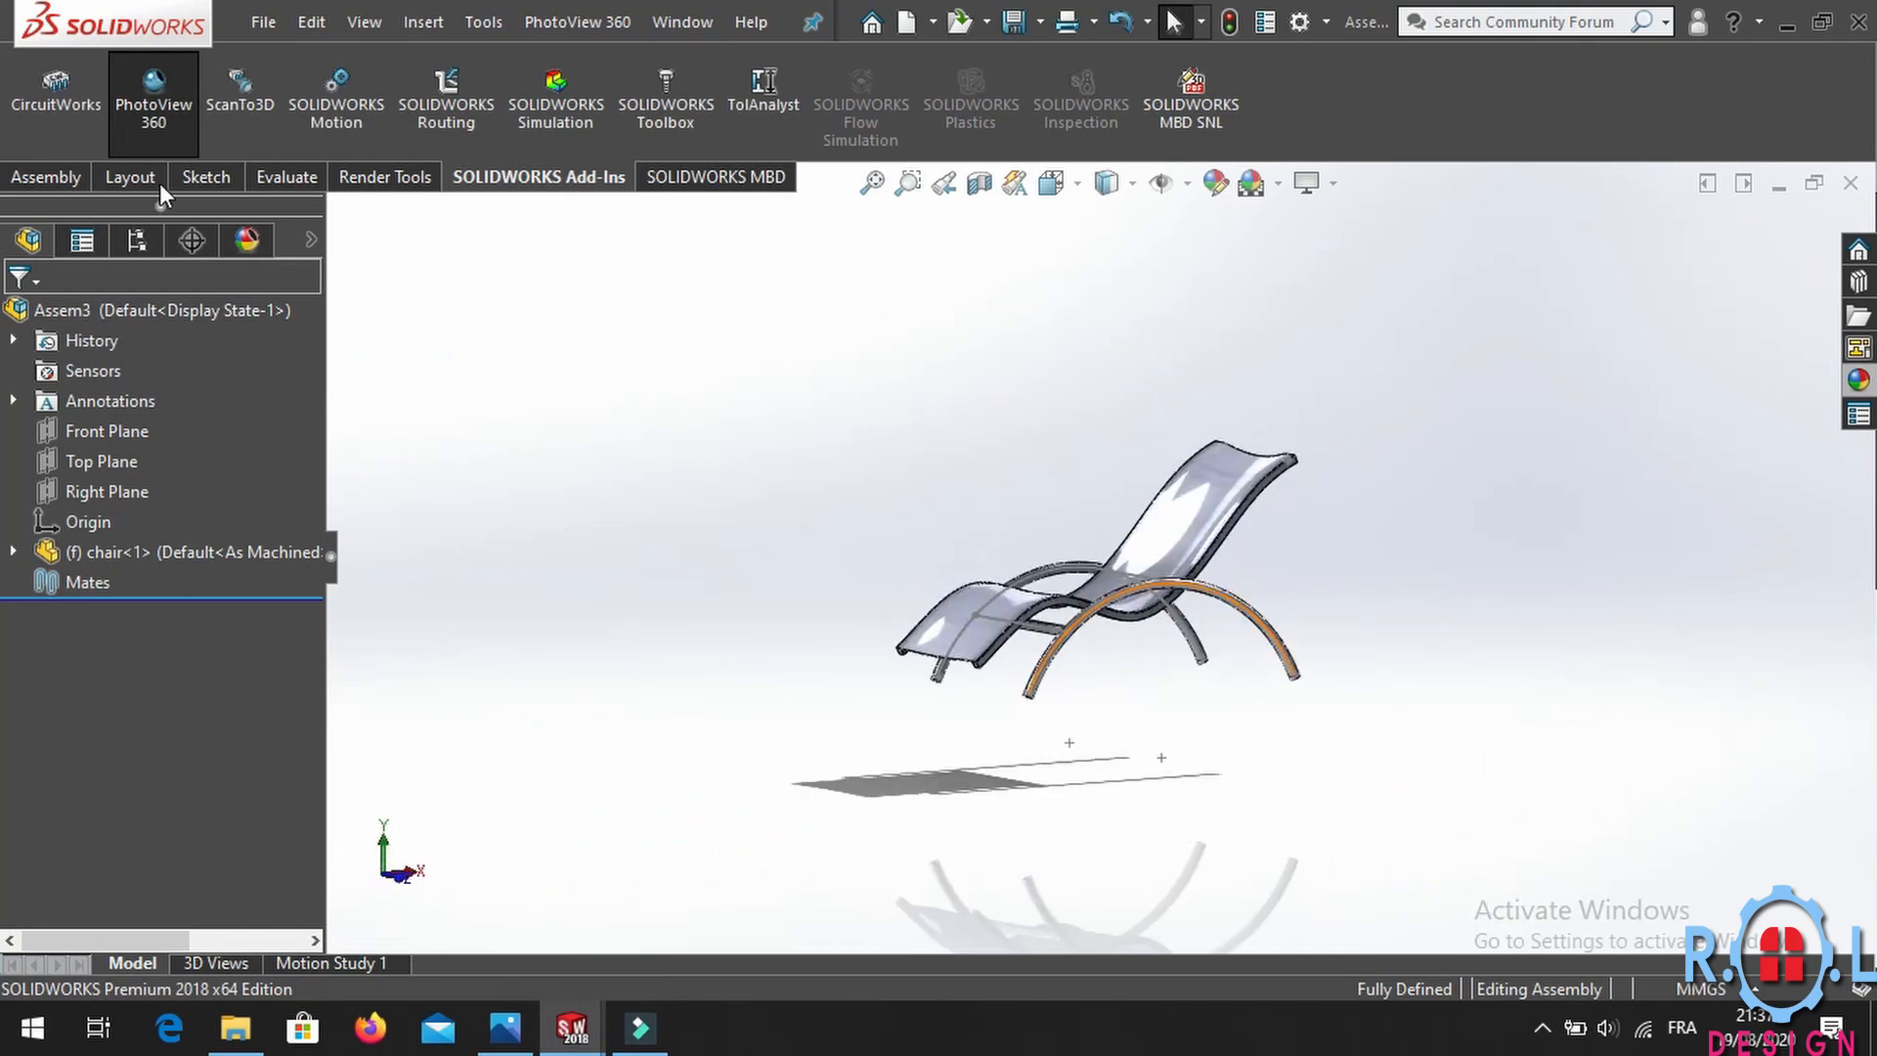
left_click(72, 174)
left_click(148, 90)
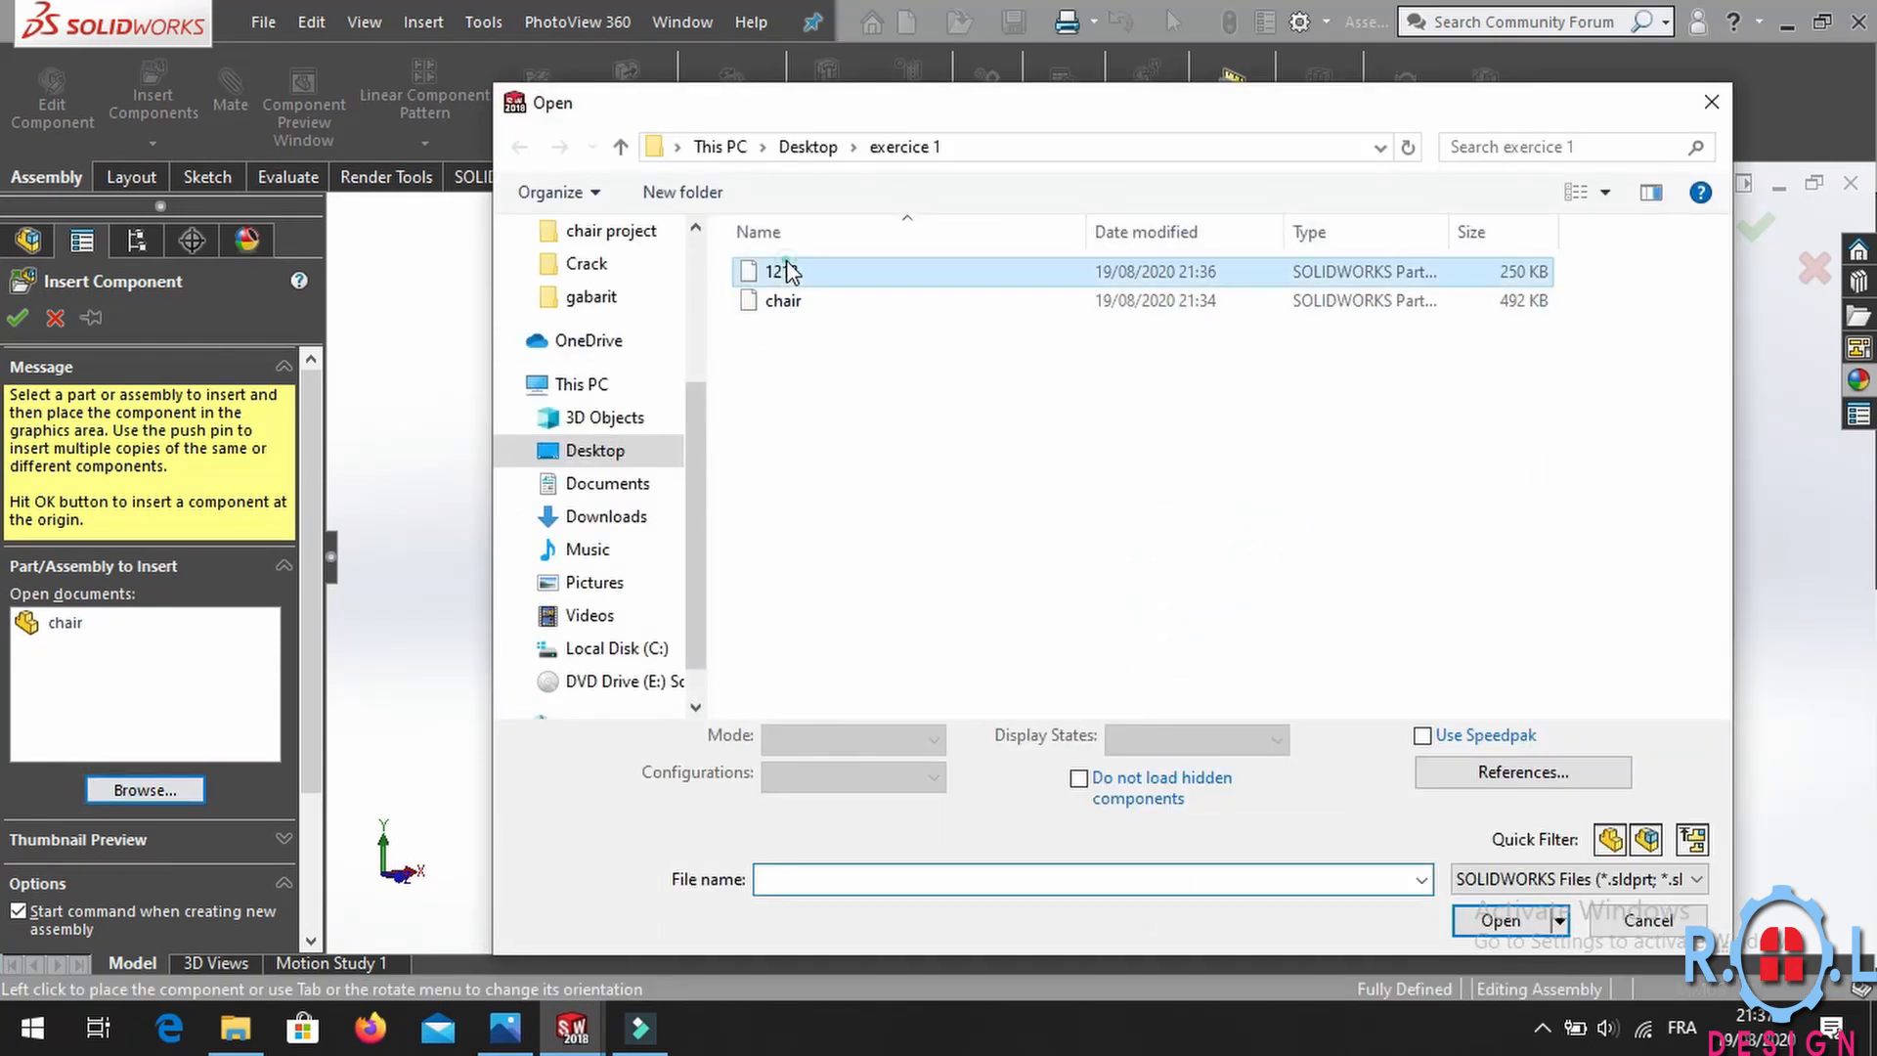
left_click(779, 271)
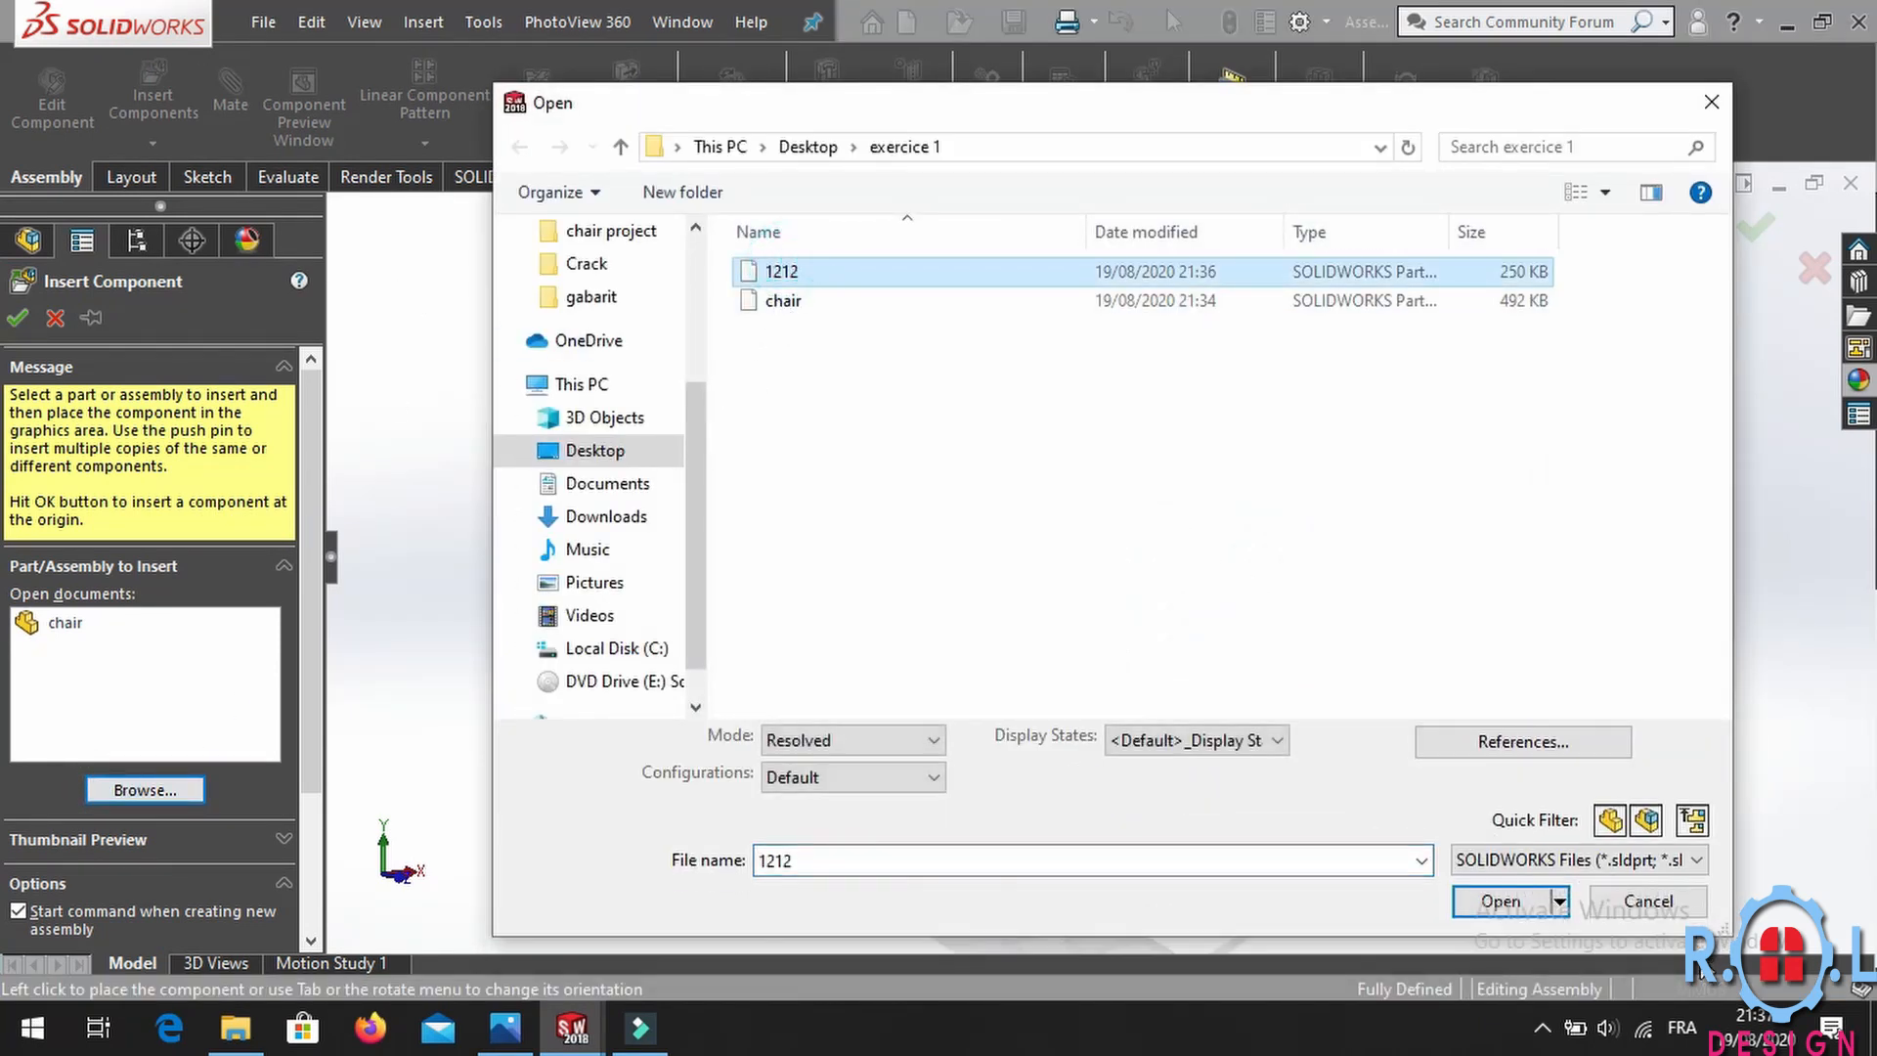
left_click(1501, 900)
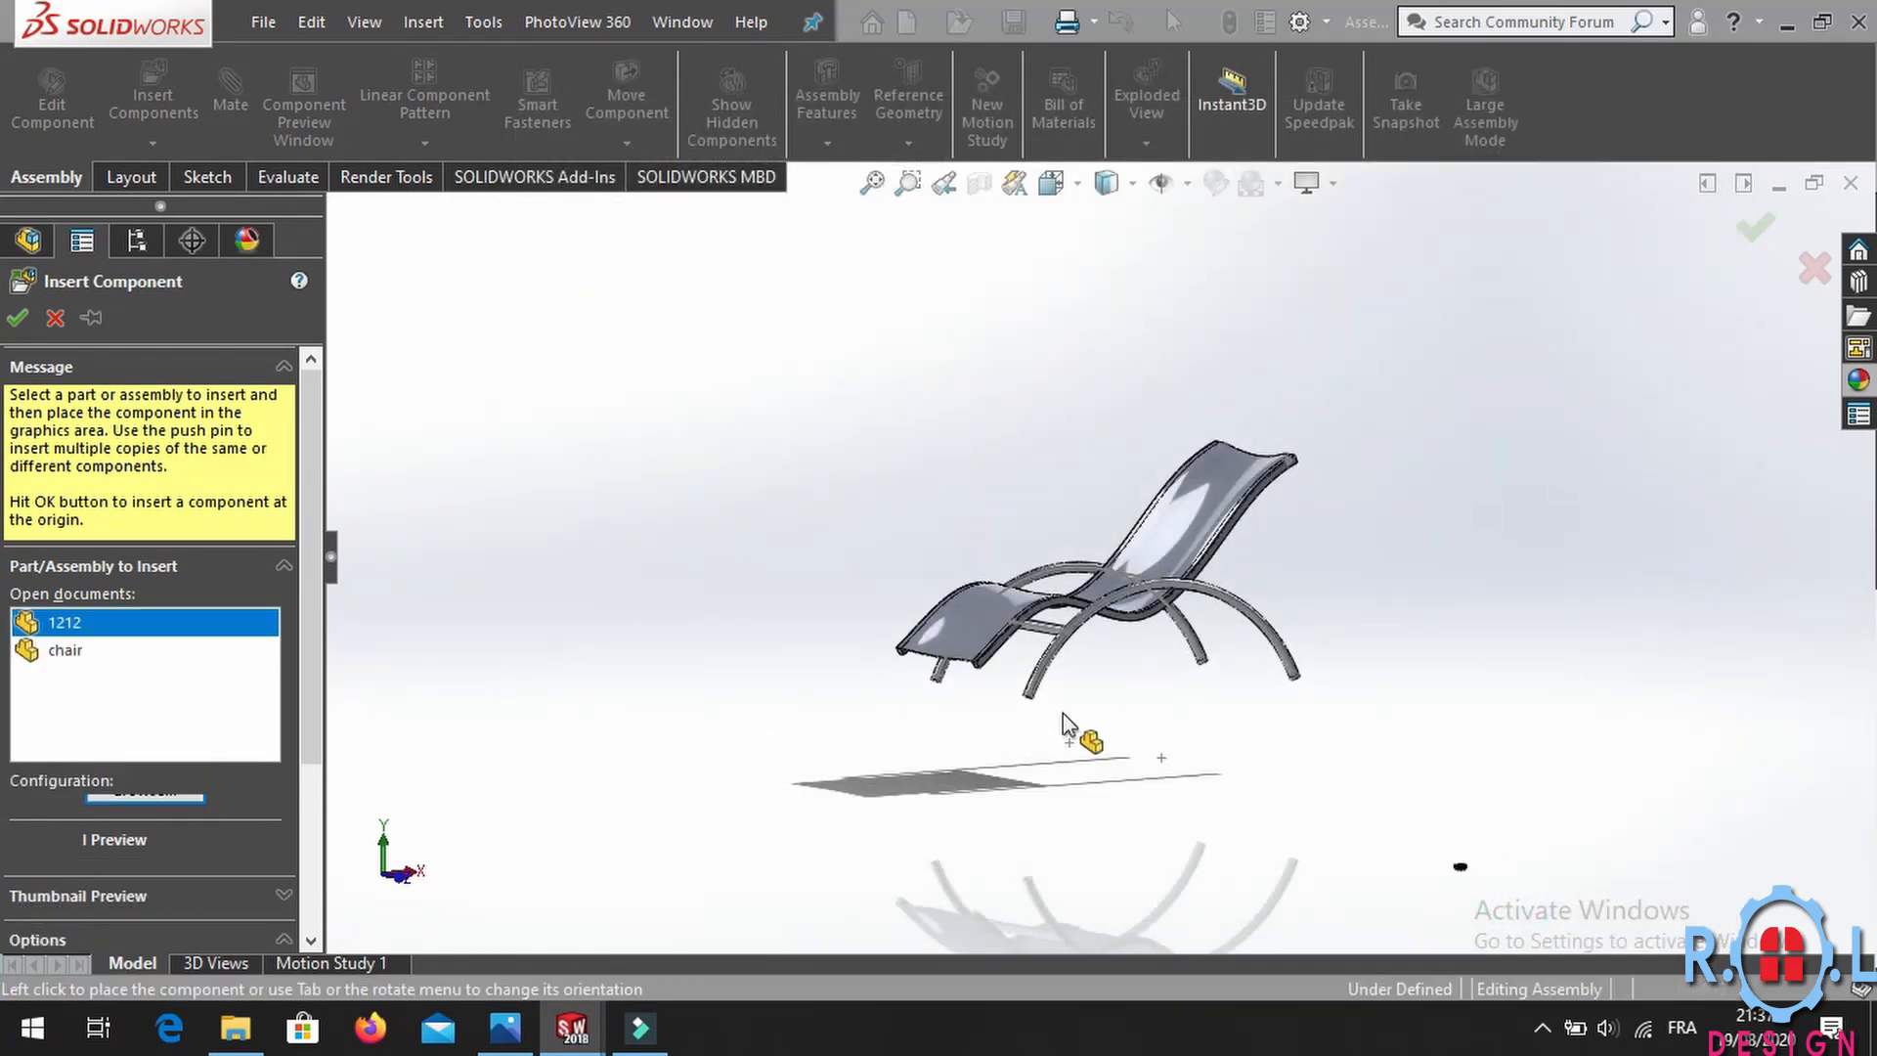
scroll(1060, 712, "down", 5)
scroll(981, 653, "down", 3)
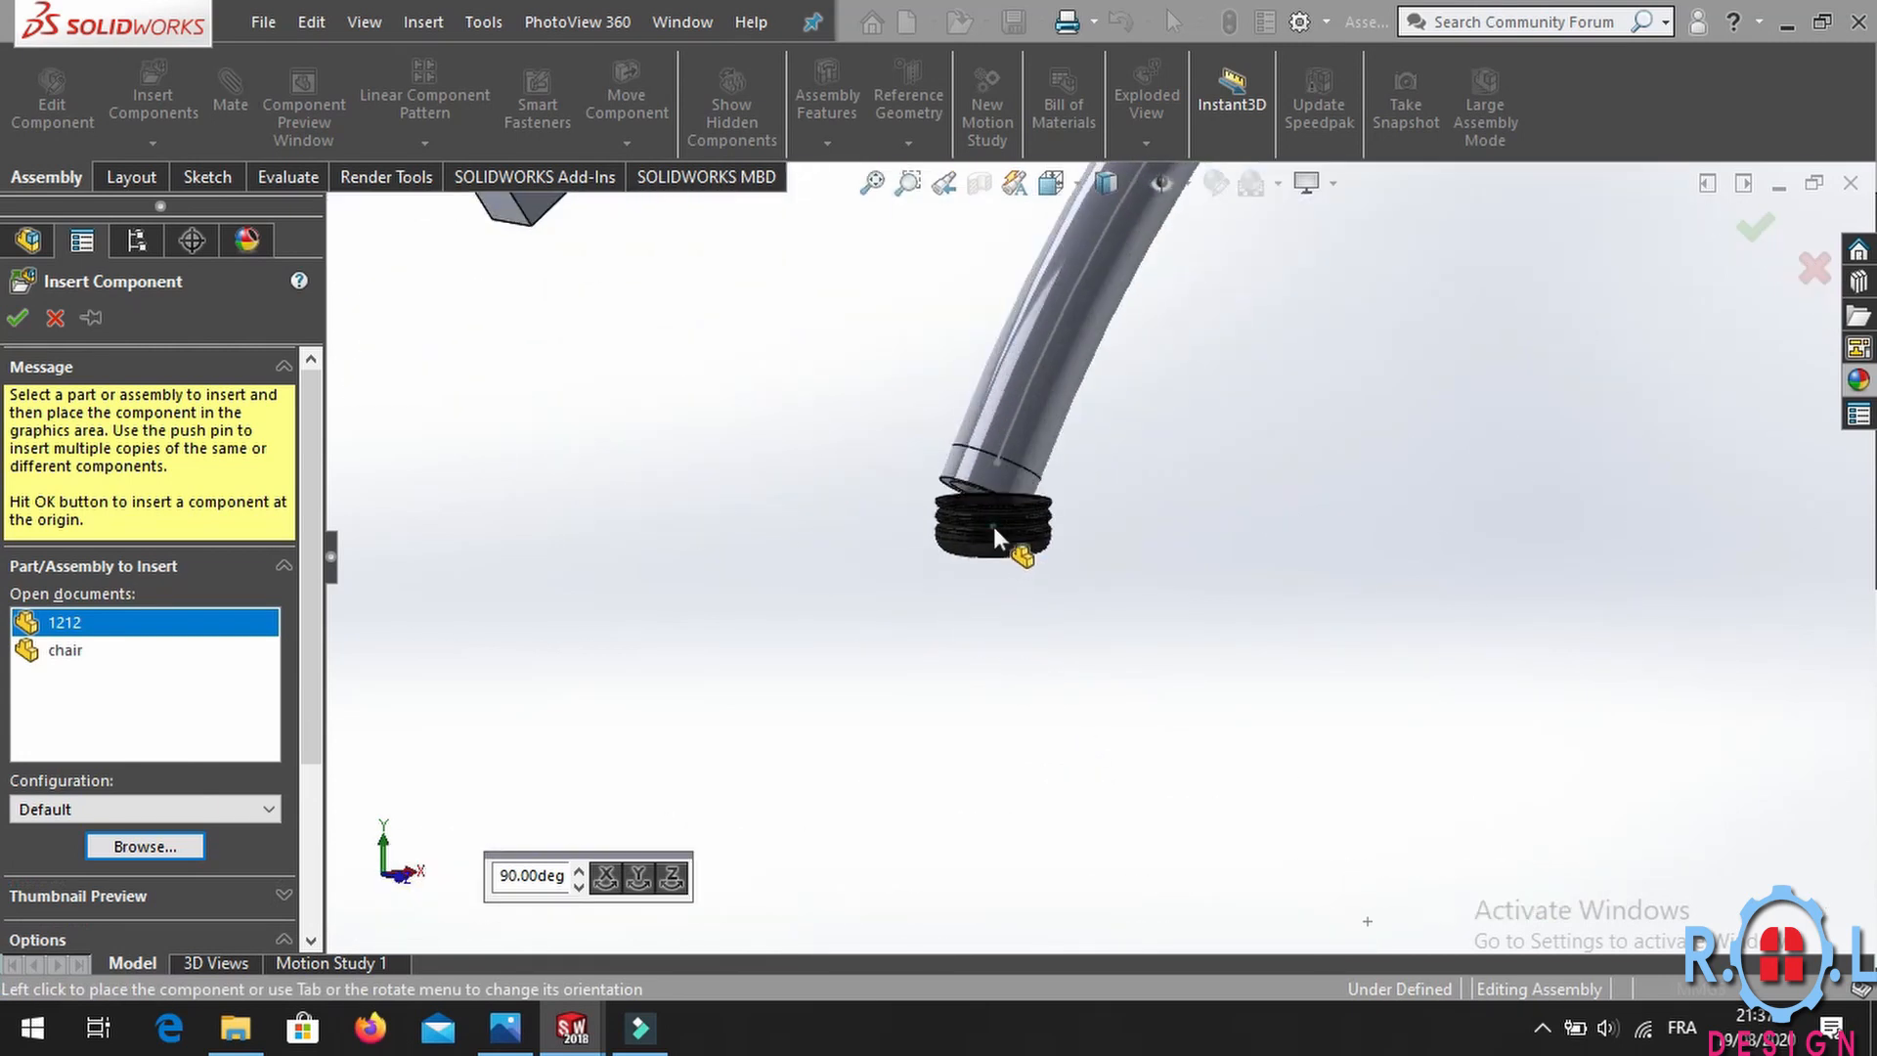
left_click(993, 526)
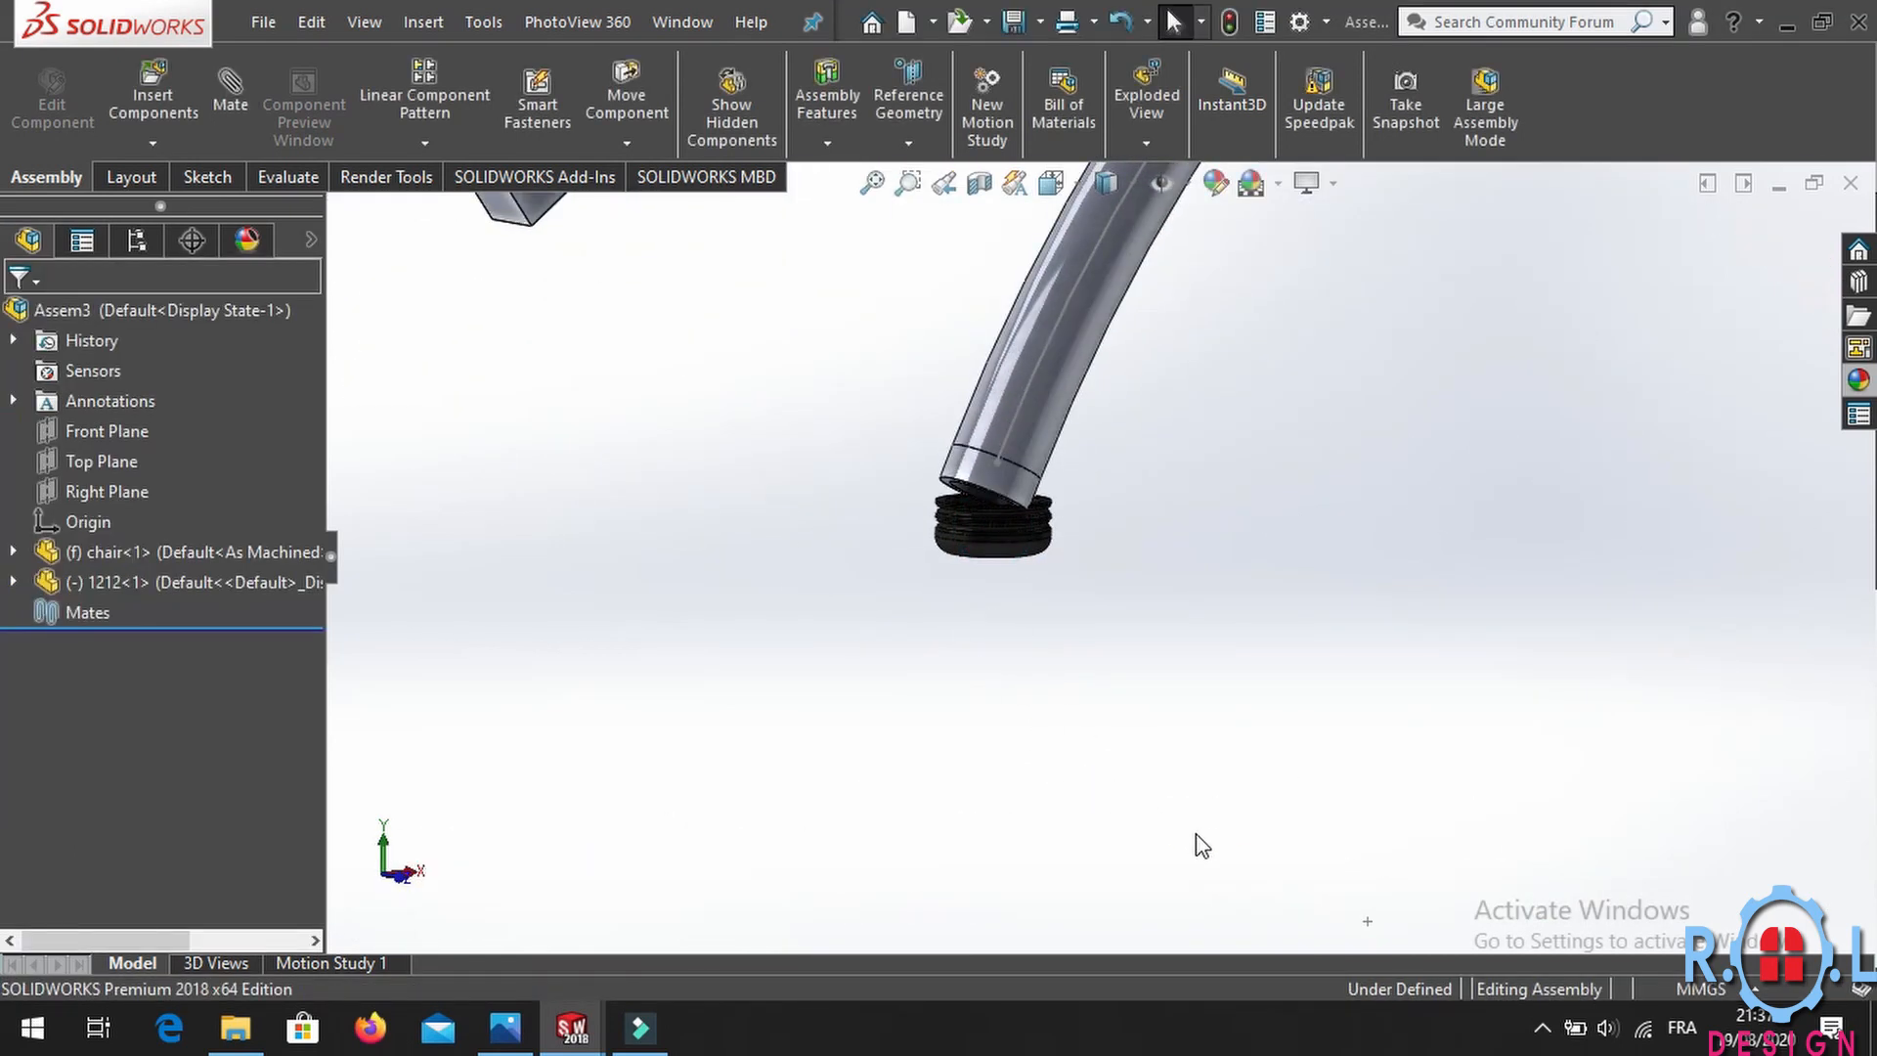
left_click_drag(1022, 552, 992, 668)
Add a coincident mate between the cap's inner floor face and the annular end face of the leg pipe.
middle_click_drag(1047, 663, 1043, 782)
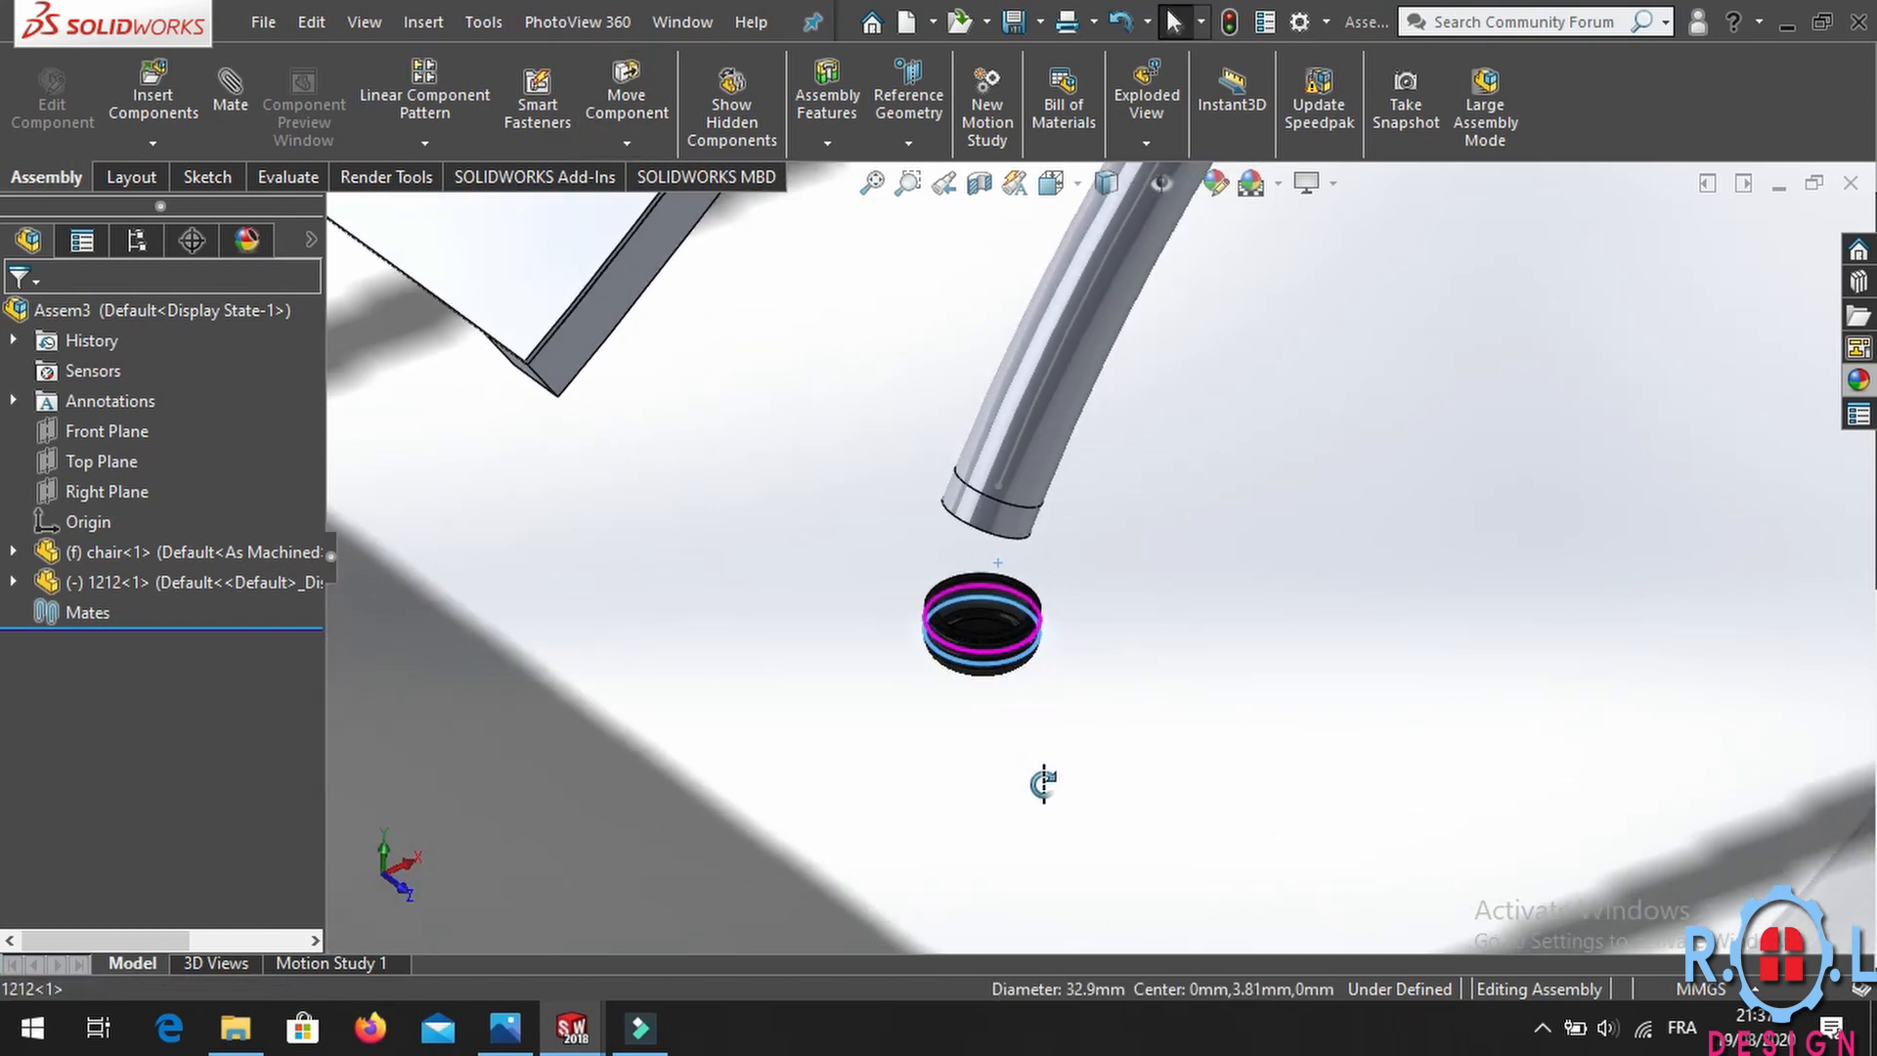
scroll(991, 614, "down", 6)
left_click(965, 526)
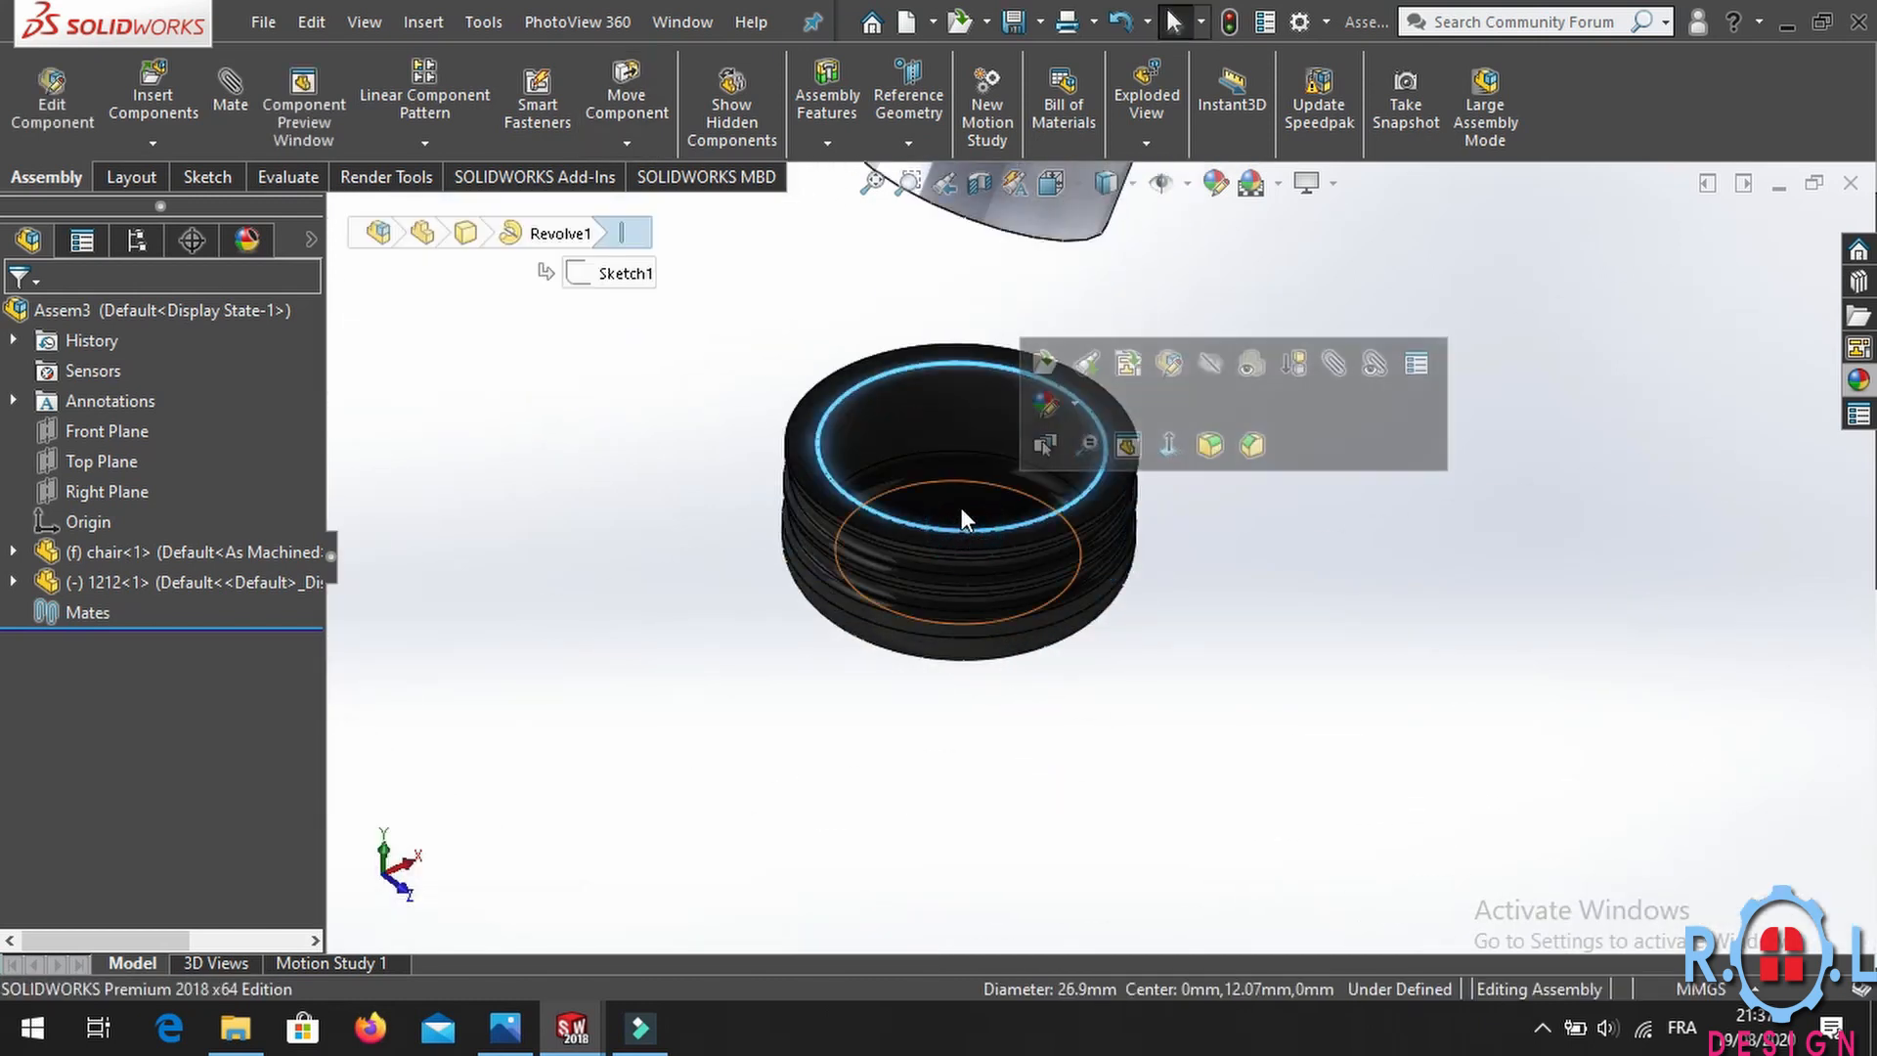
left_click(960, 508)
middle_click_drag(946, 370, 978, 225)
scroll(1046, 262, "up", 6)
scroll(1046, 262, "down", 4)
scroll(1136, 528, "down", 1)
scroll(1187, 604, "down", 4)
left_click(1176, 665, "ctrl")
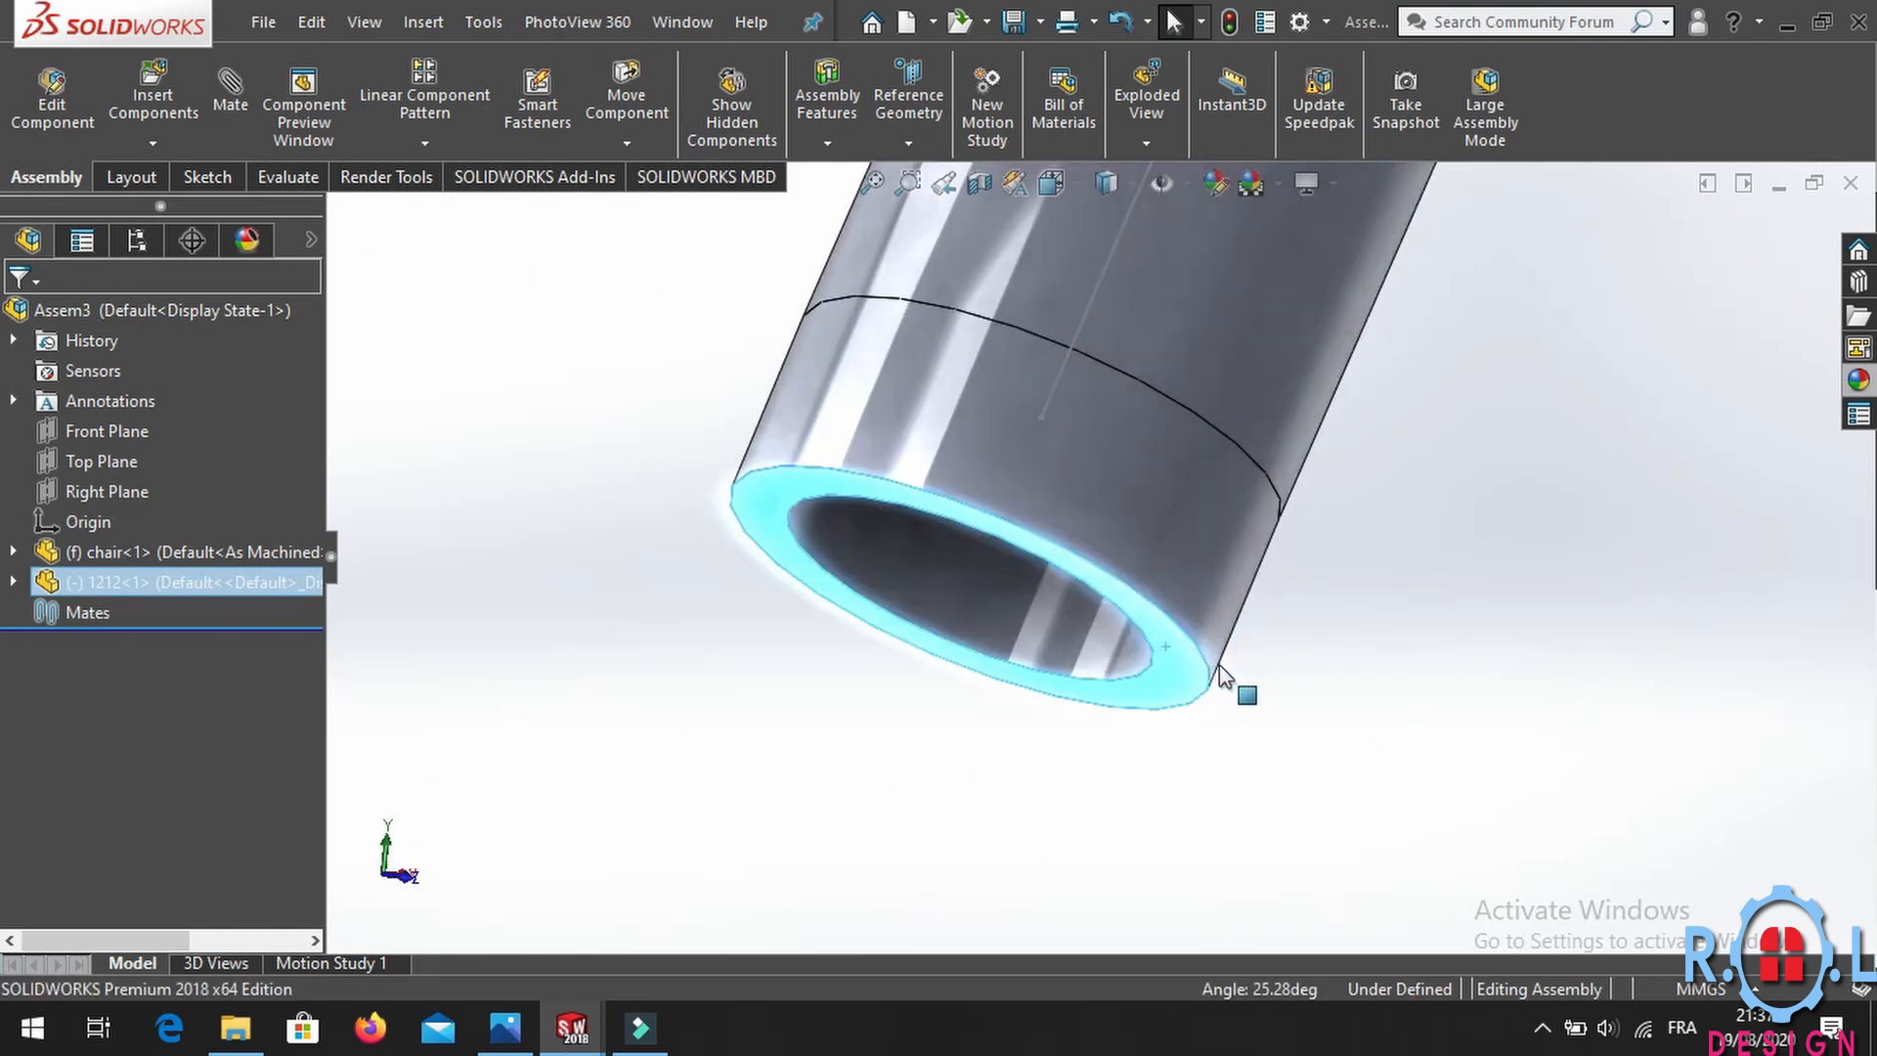
left_click(1239, 622)
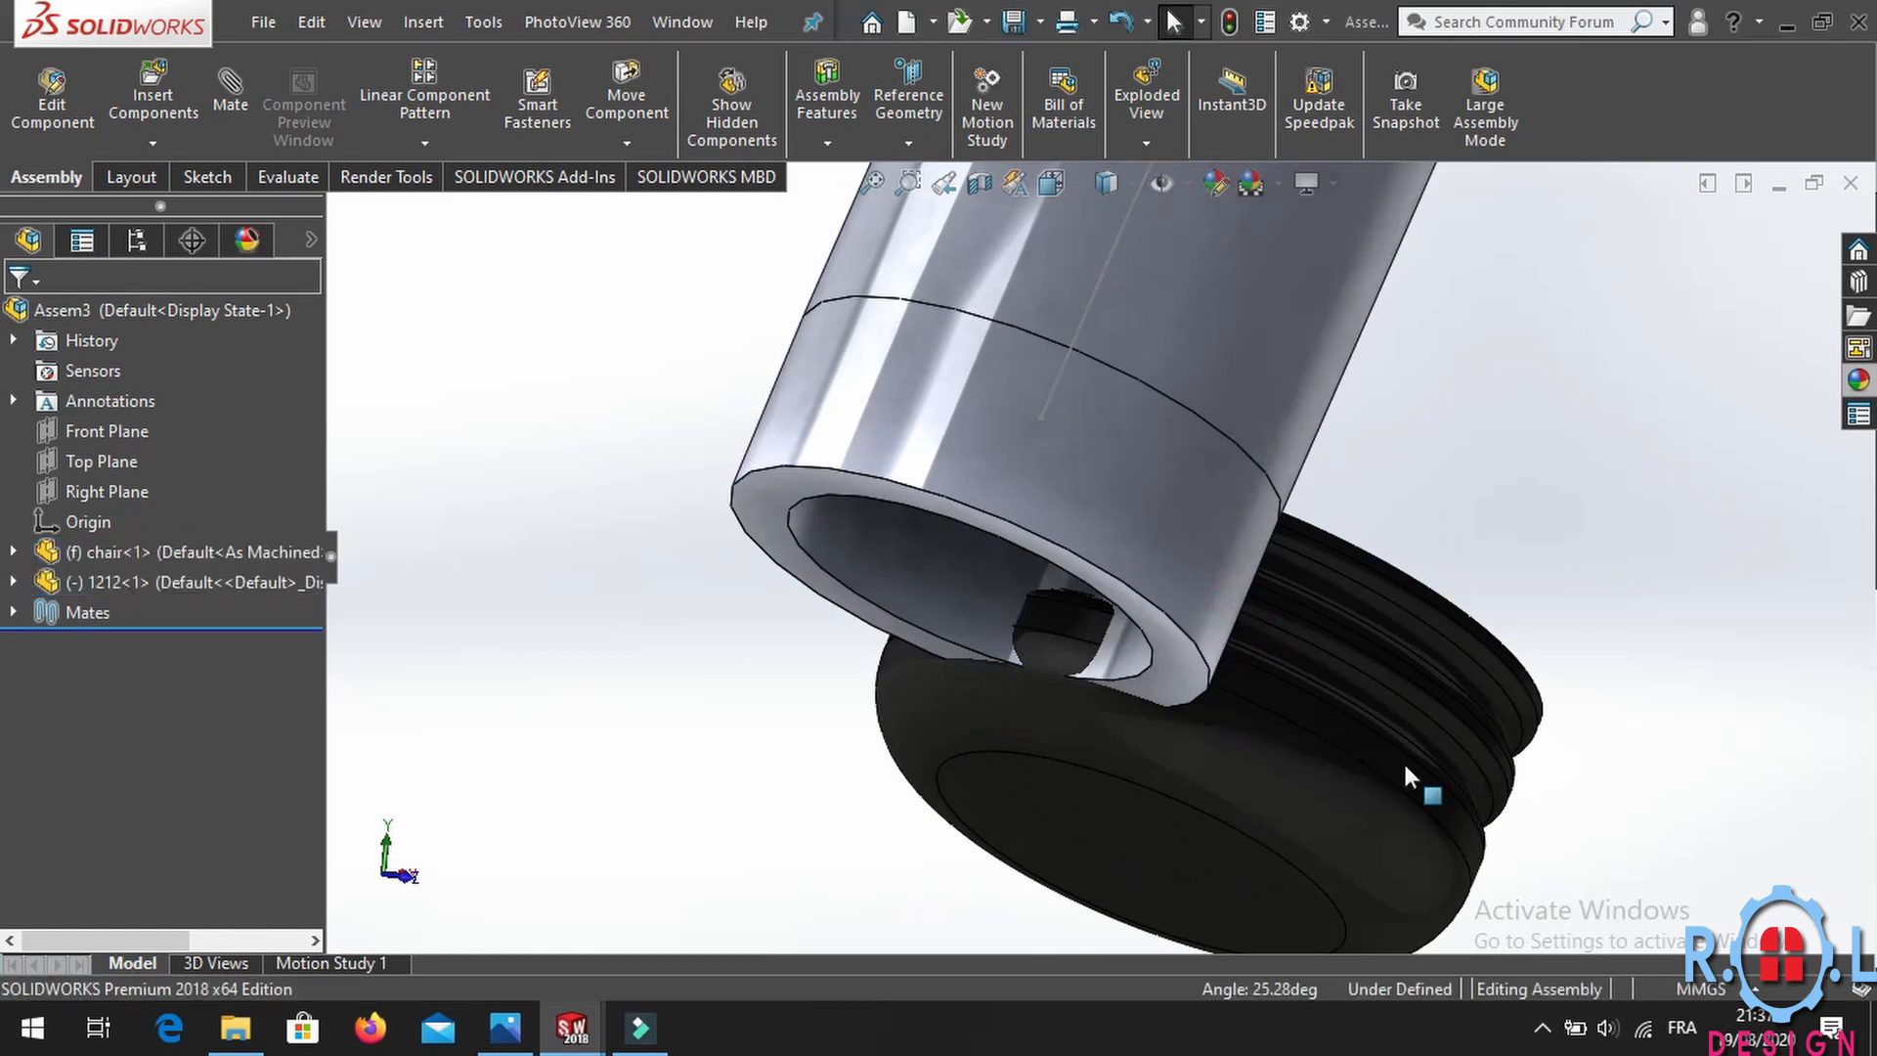
Add a concentric mate between the cap's outer cylindrical band and the cylindrical face of the leg pipe.
left_click(1349, 706)
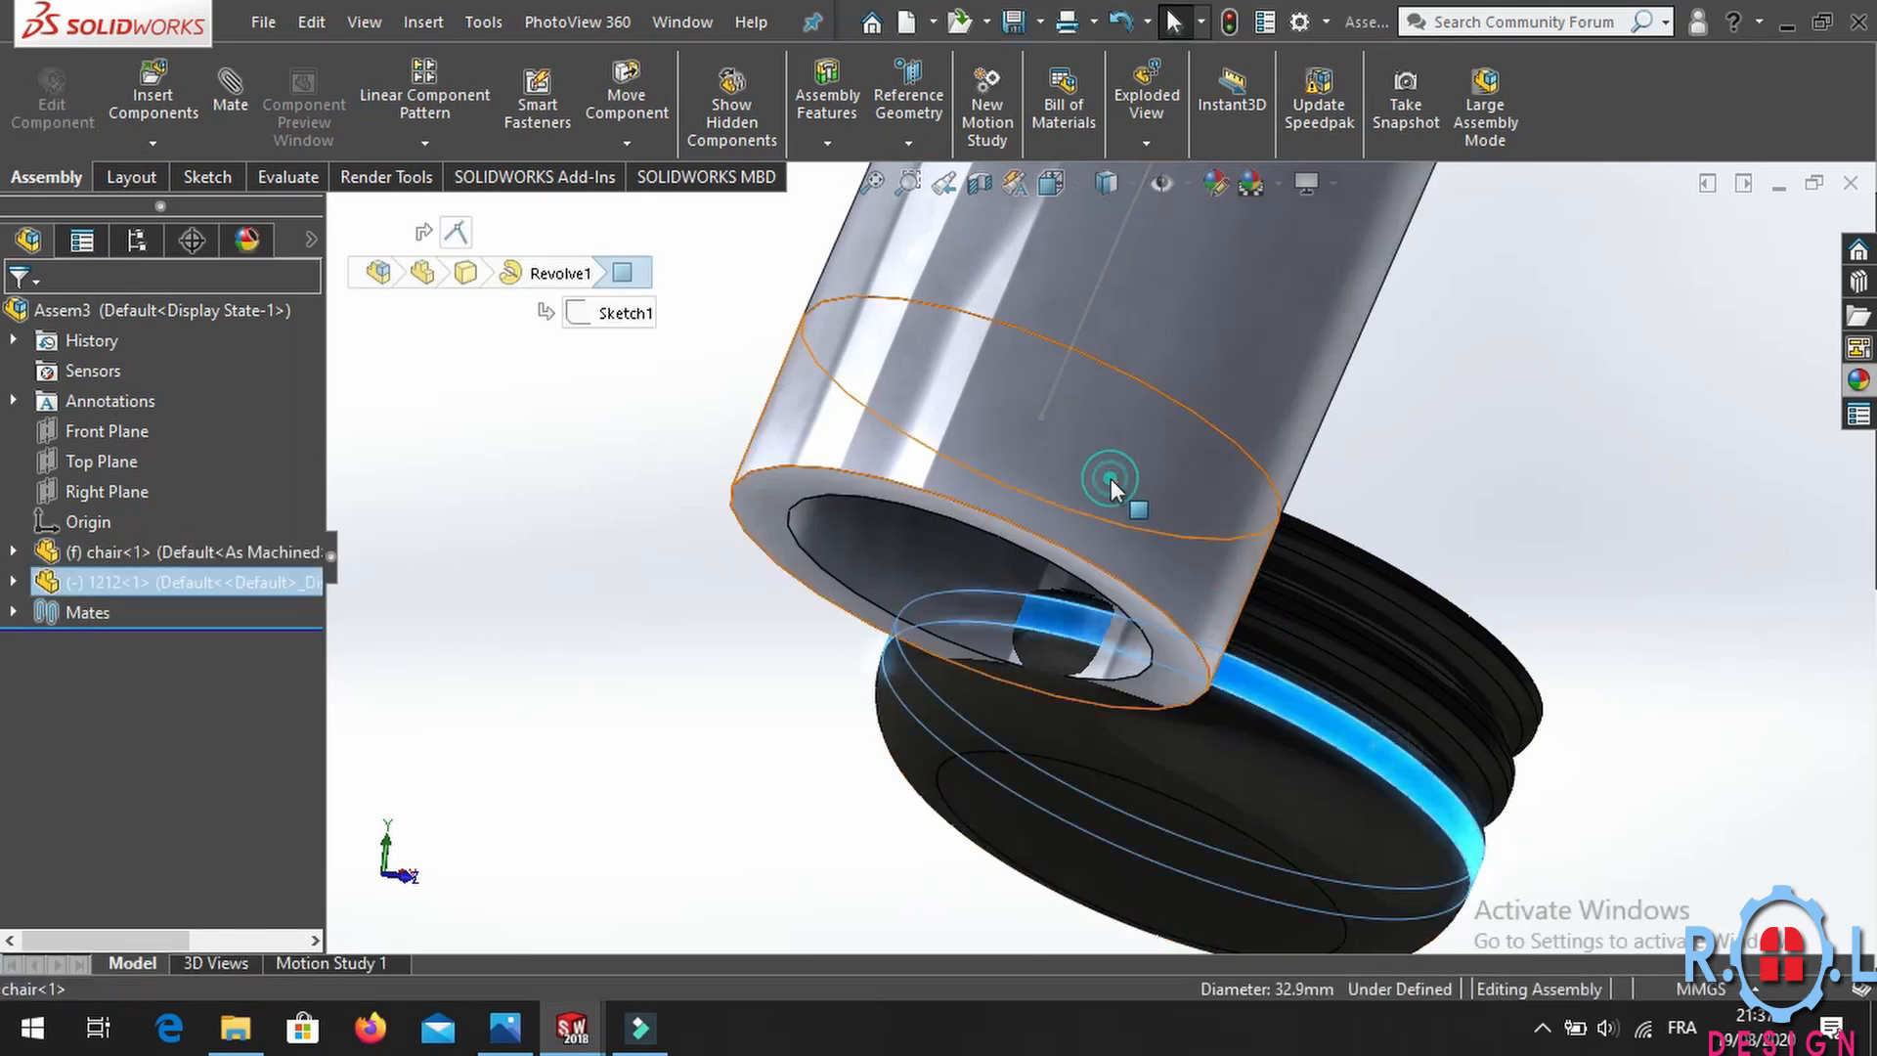
left_click(1111, 478, "ctrl")
left_click(1289, 455)
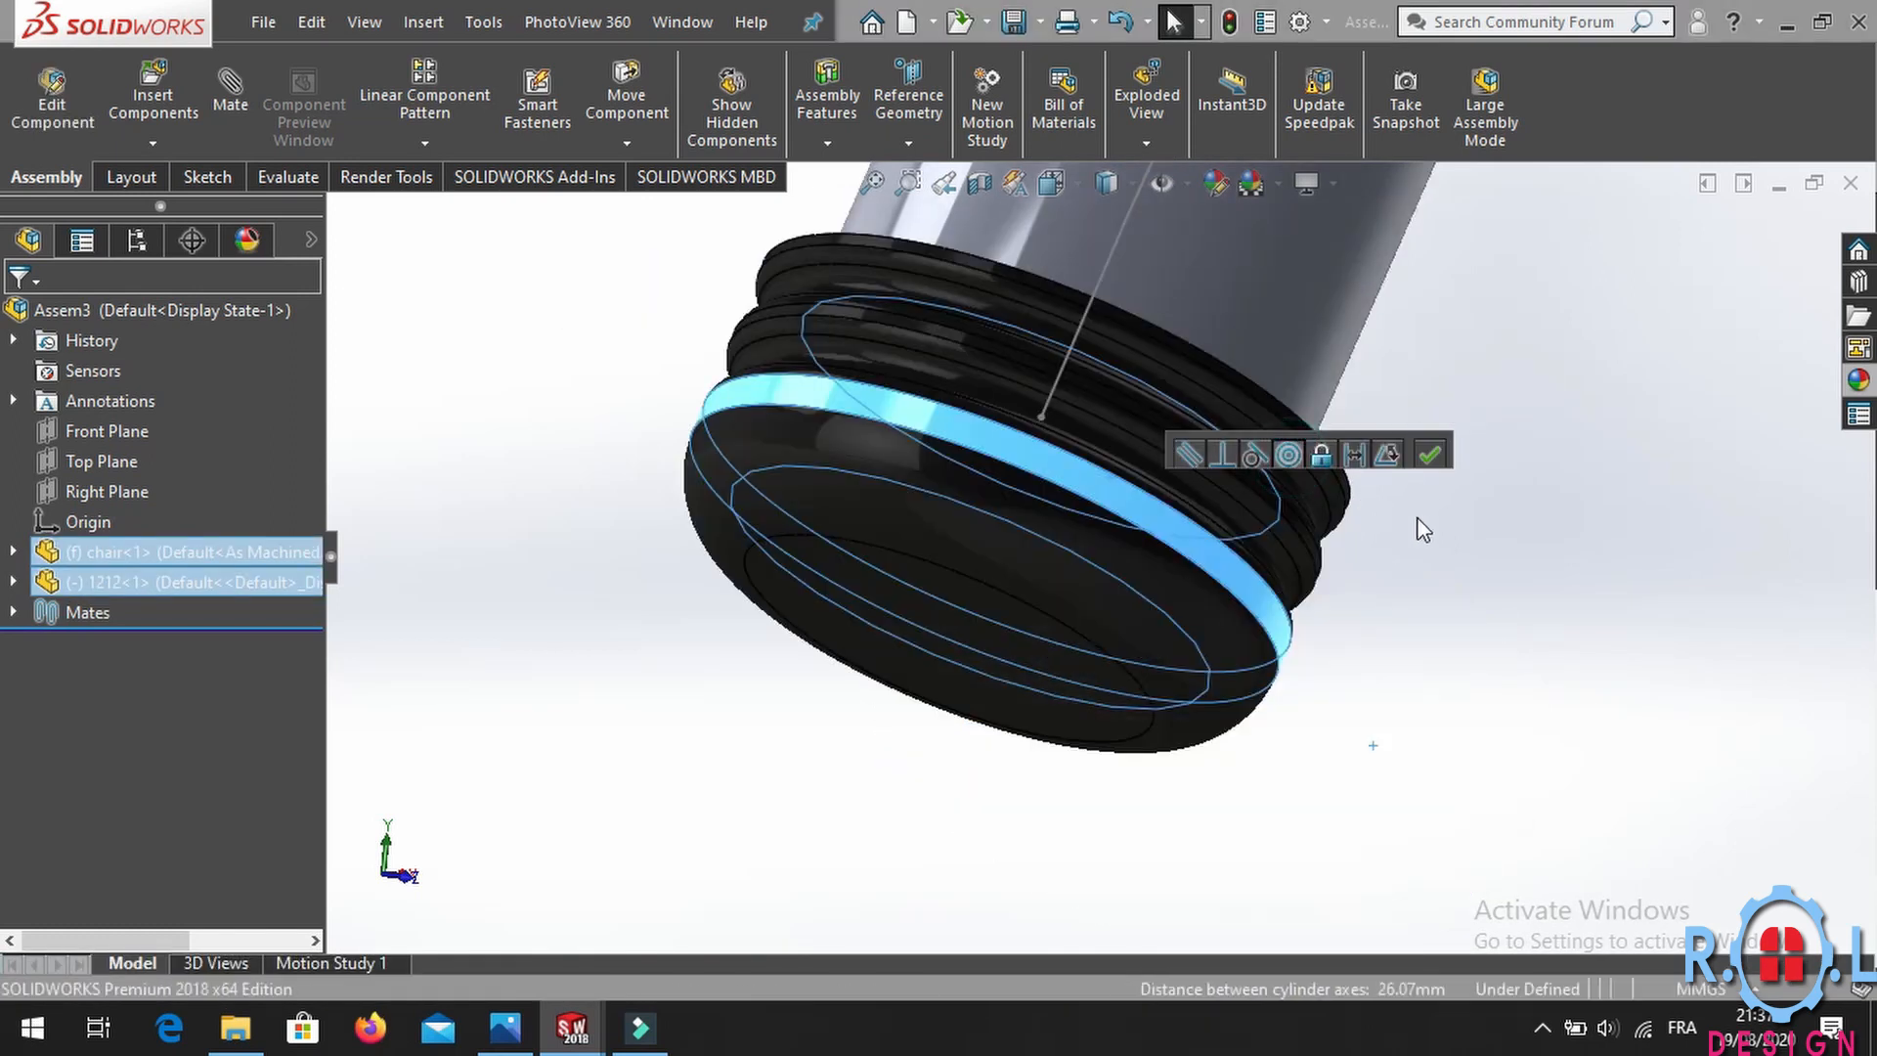
scroll(1340, 550, "up", 10)
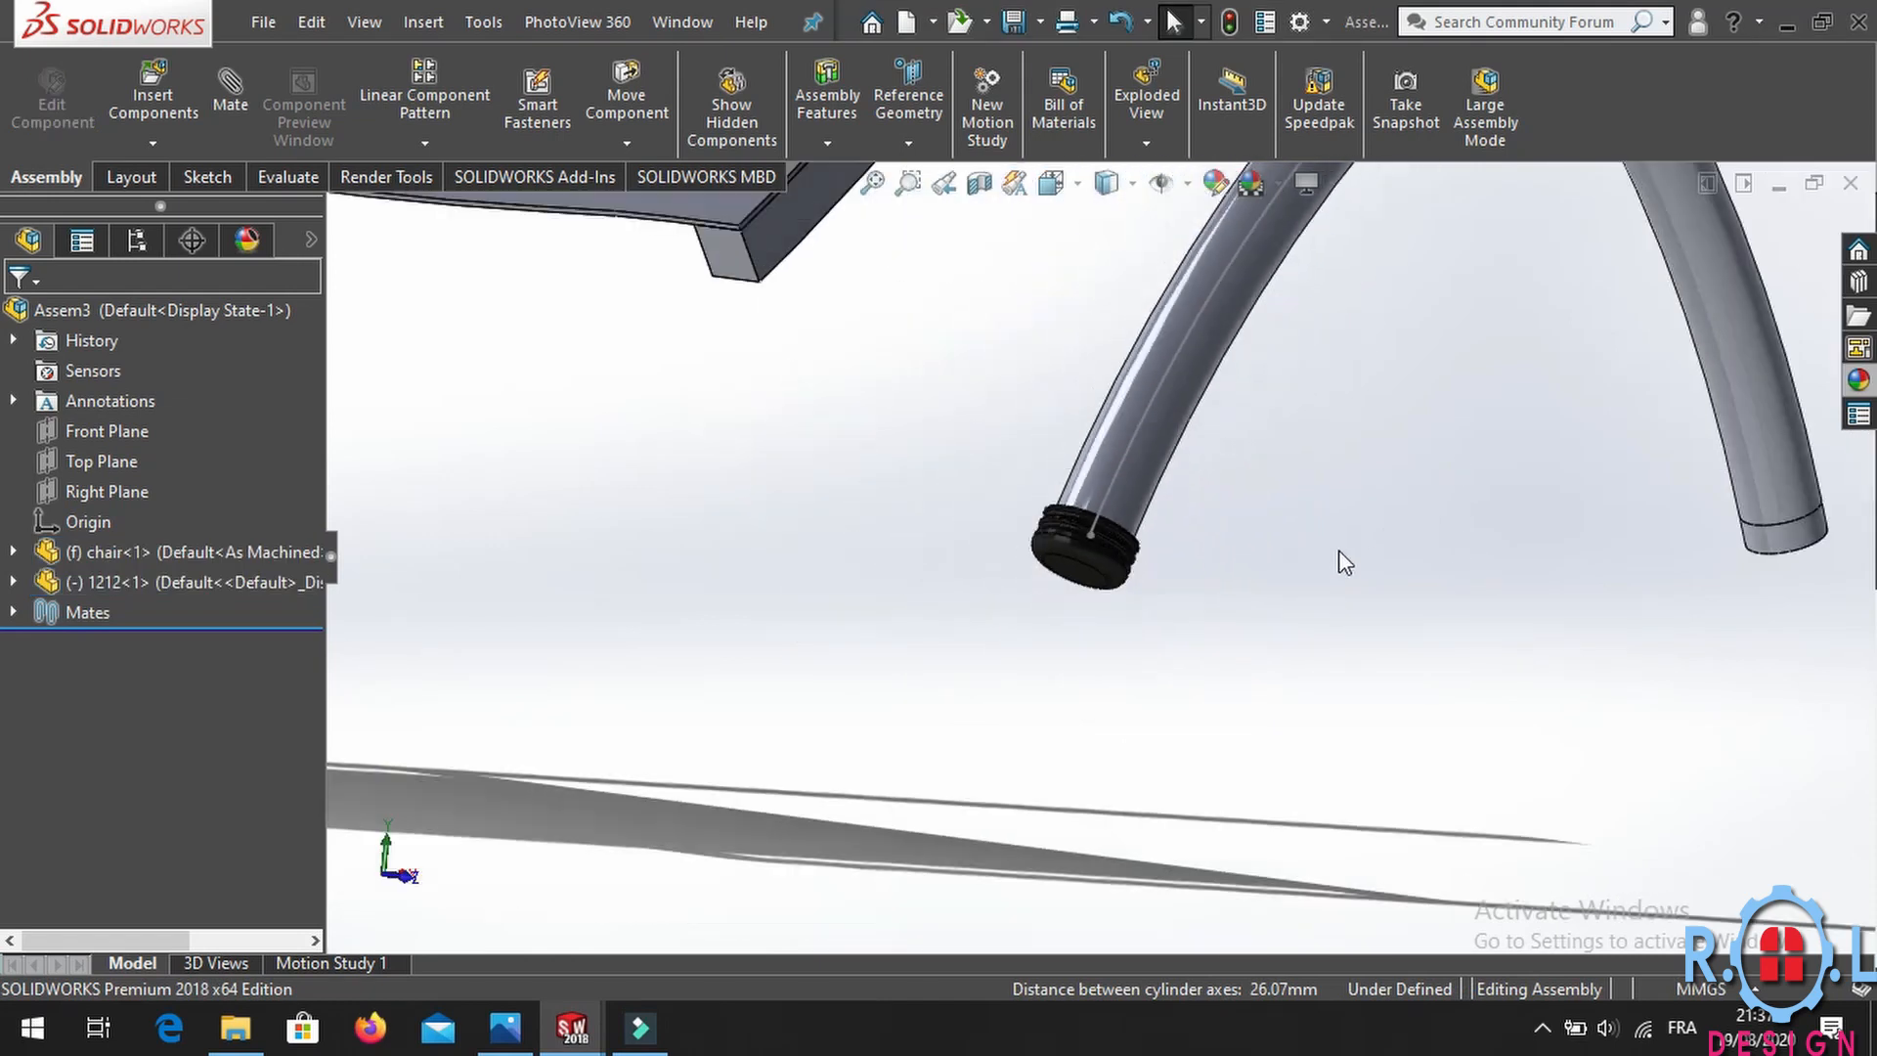
middle_click_drag(1290, 538, 1108, 533)
scroll(1144, 518, "down", 5)
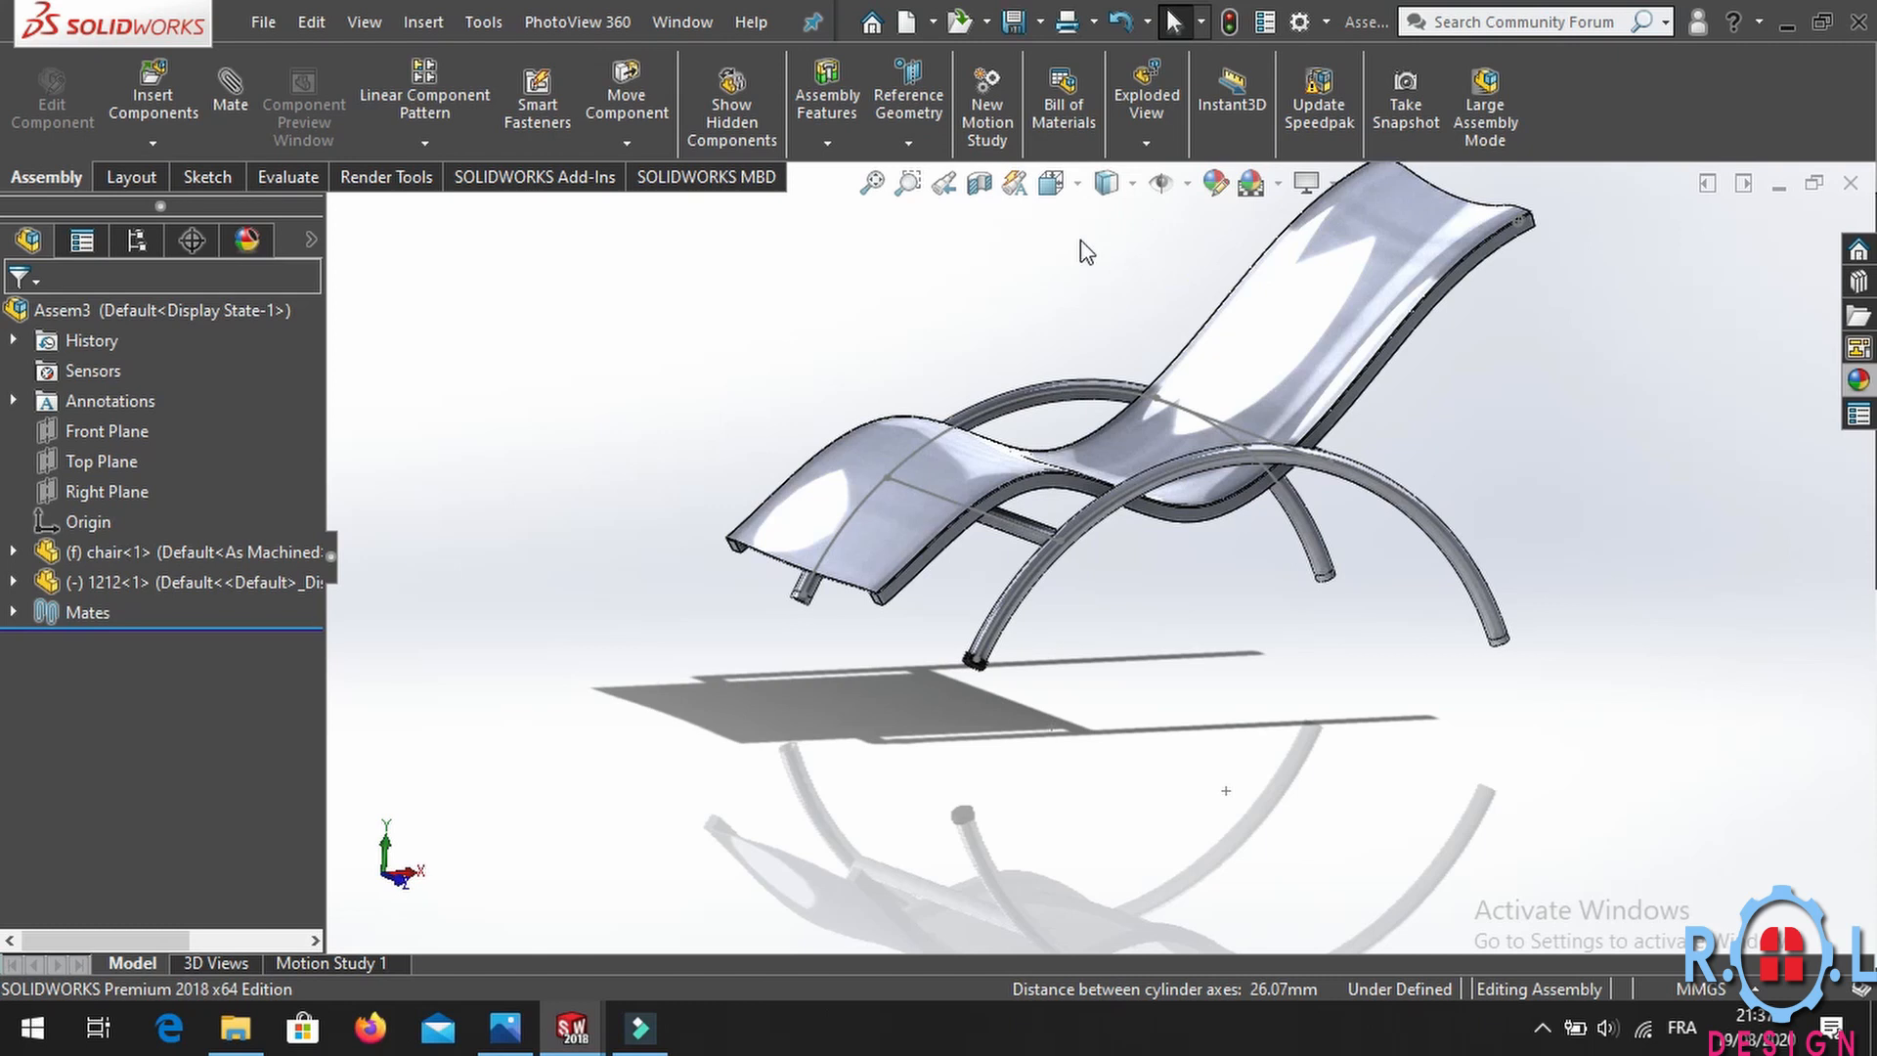
left_click(449, 153)
left_click(460, 340)
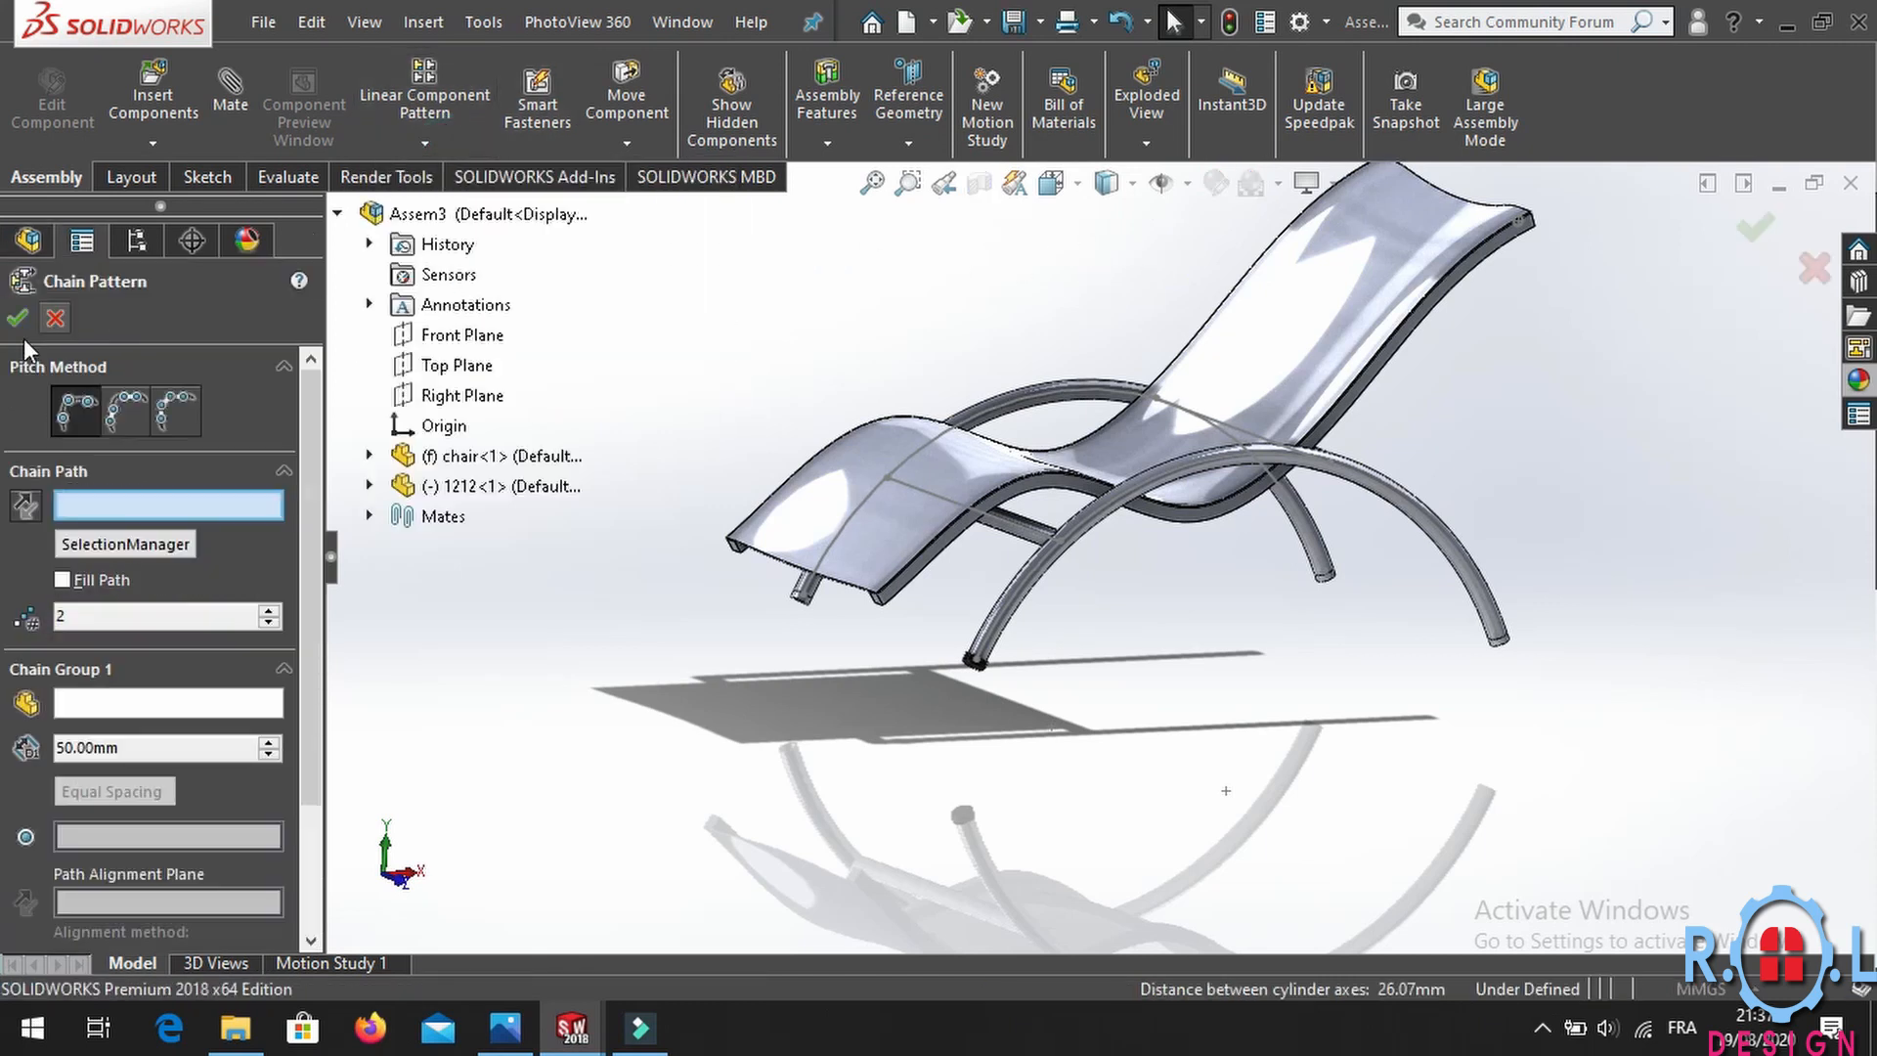
left_click(57, 320)
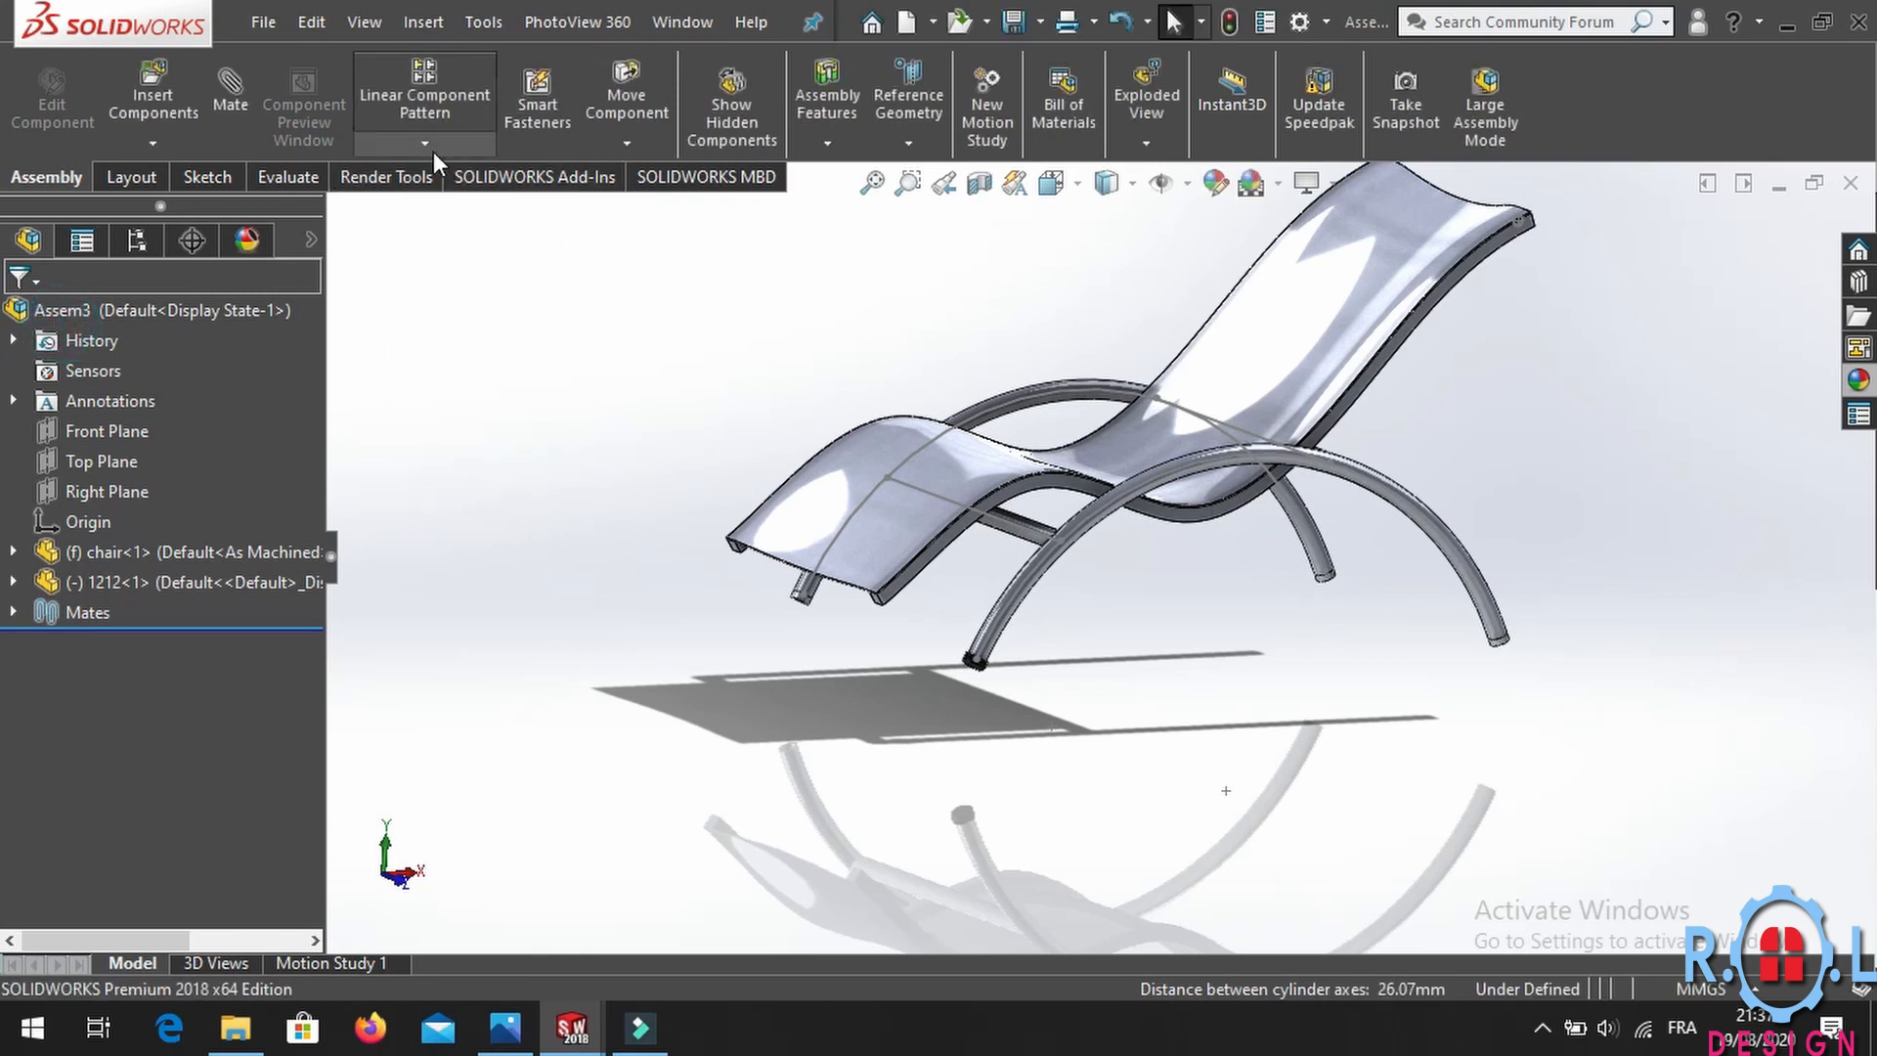
Mirror the cap component 1212 about the chair part's Right Plane onto the other end of the same pipe.
left_click(433, 152)
left_click(443, 370)
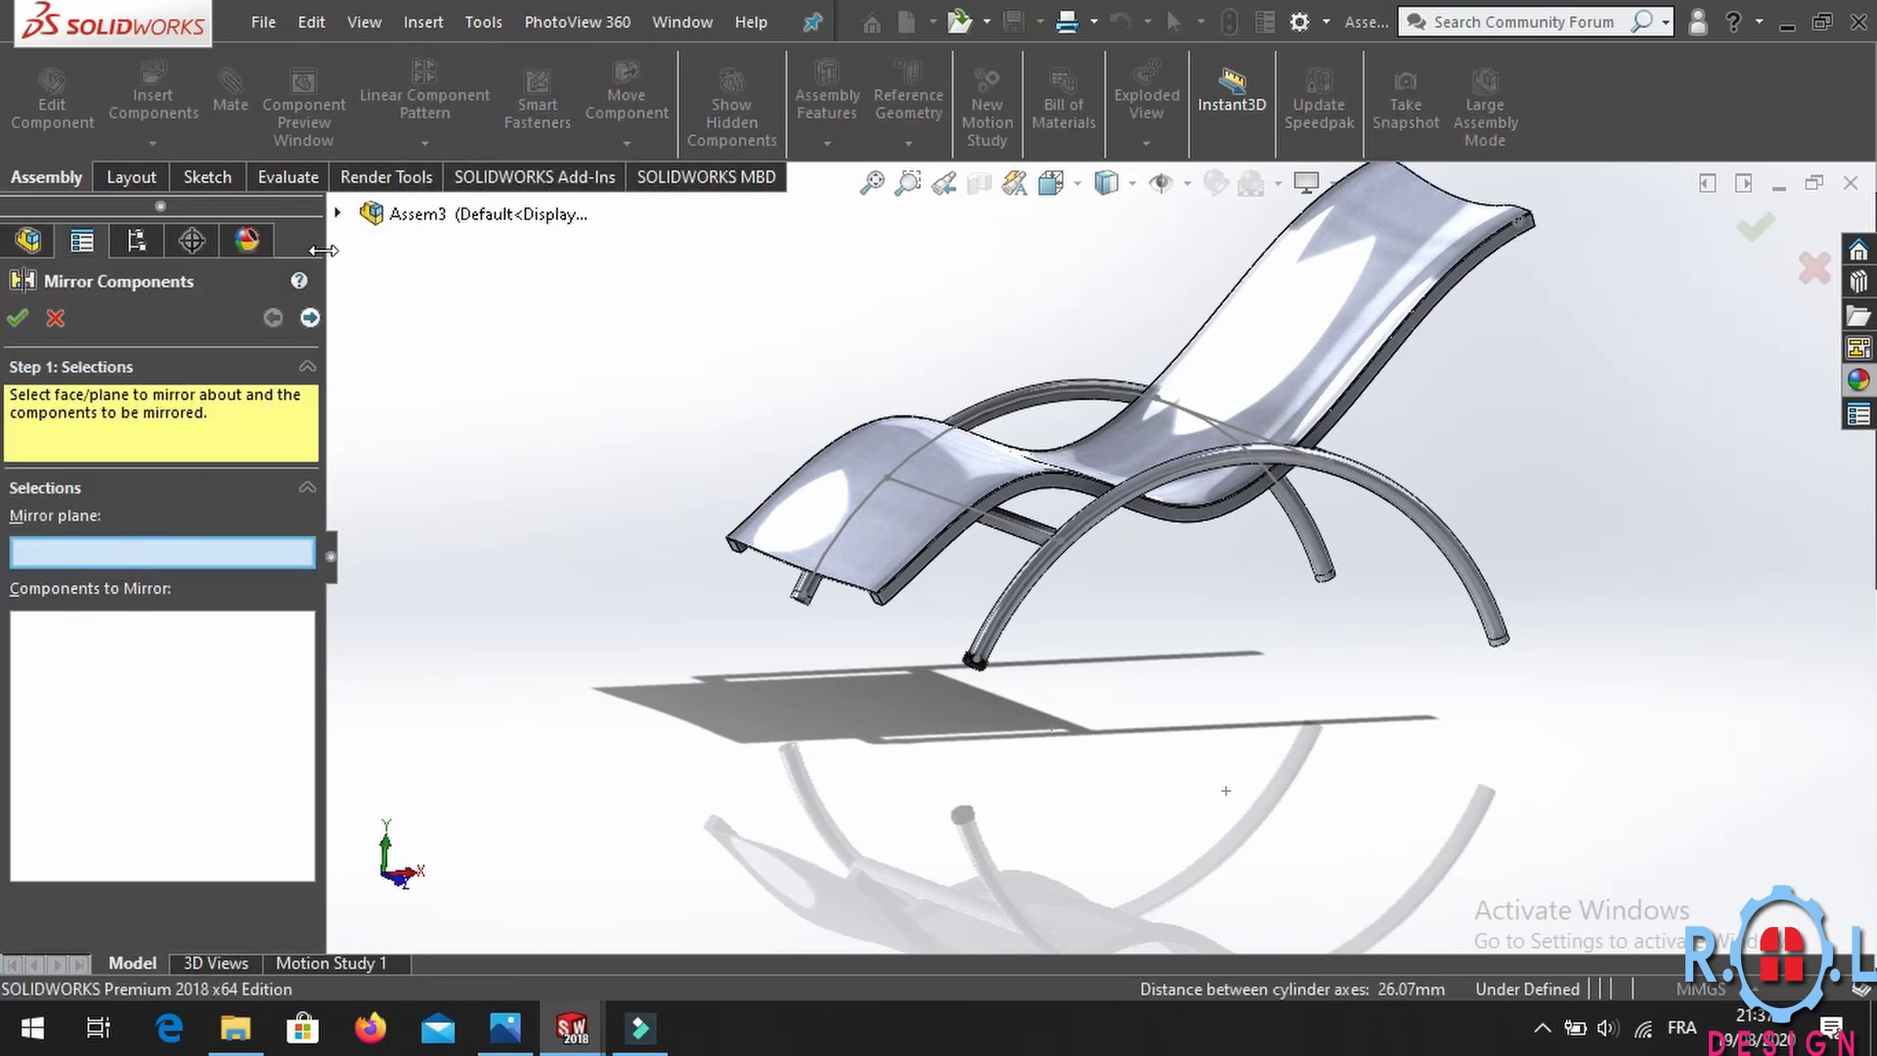
left_click(337, 214)
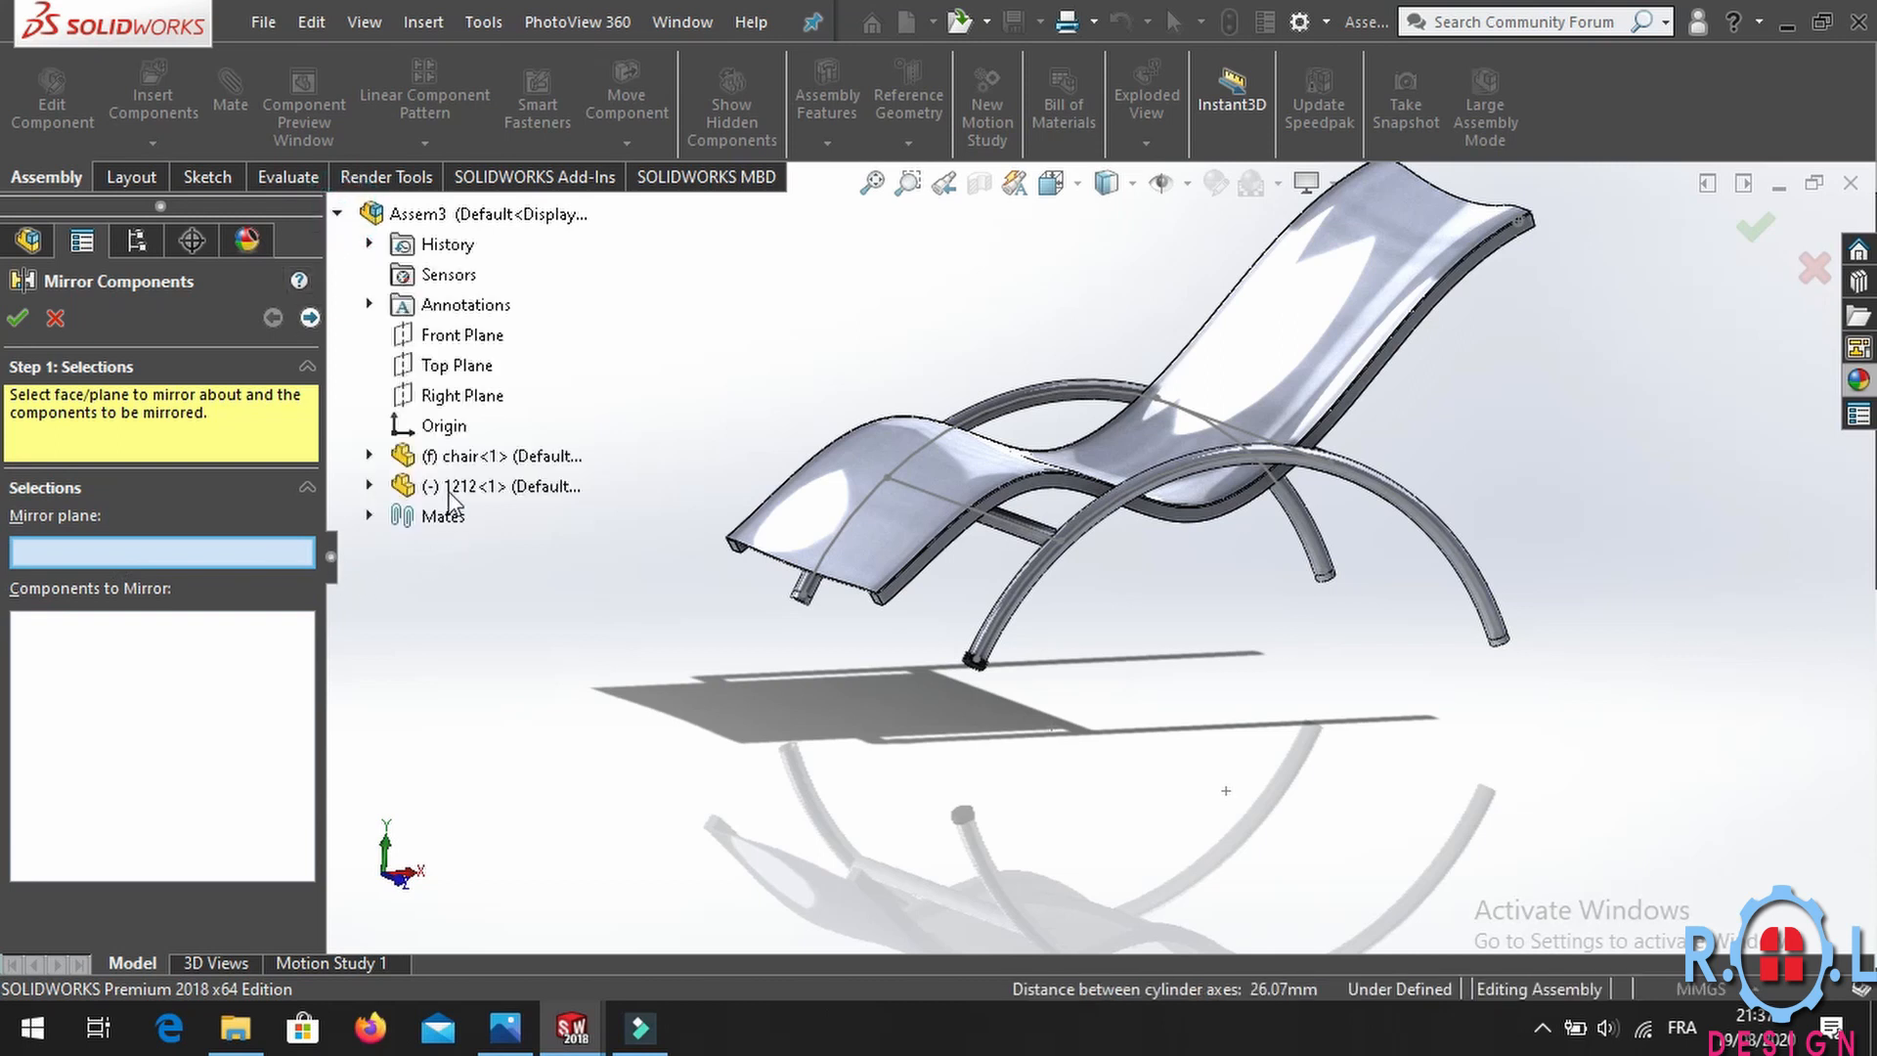
scroll(978, 654, "down", 3)
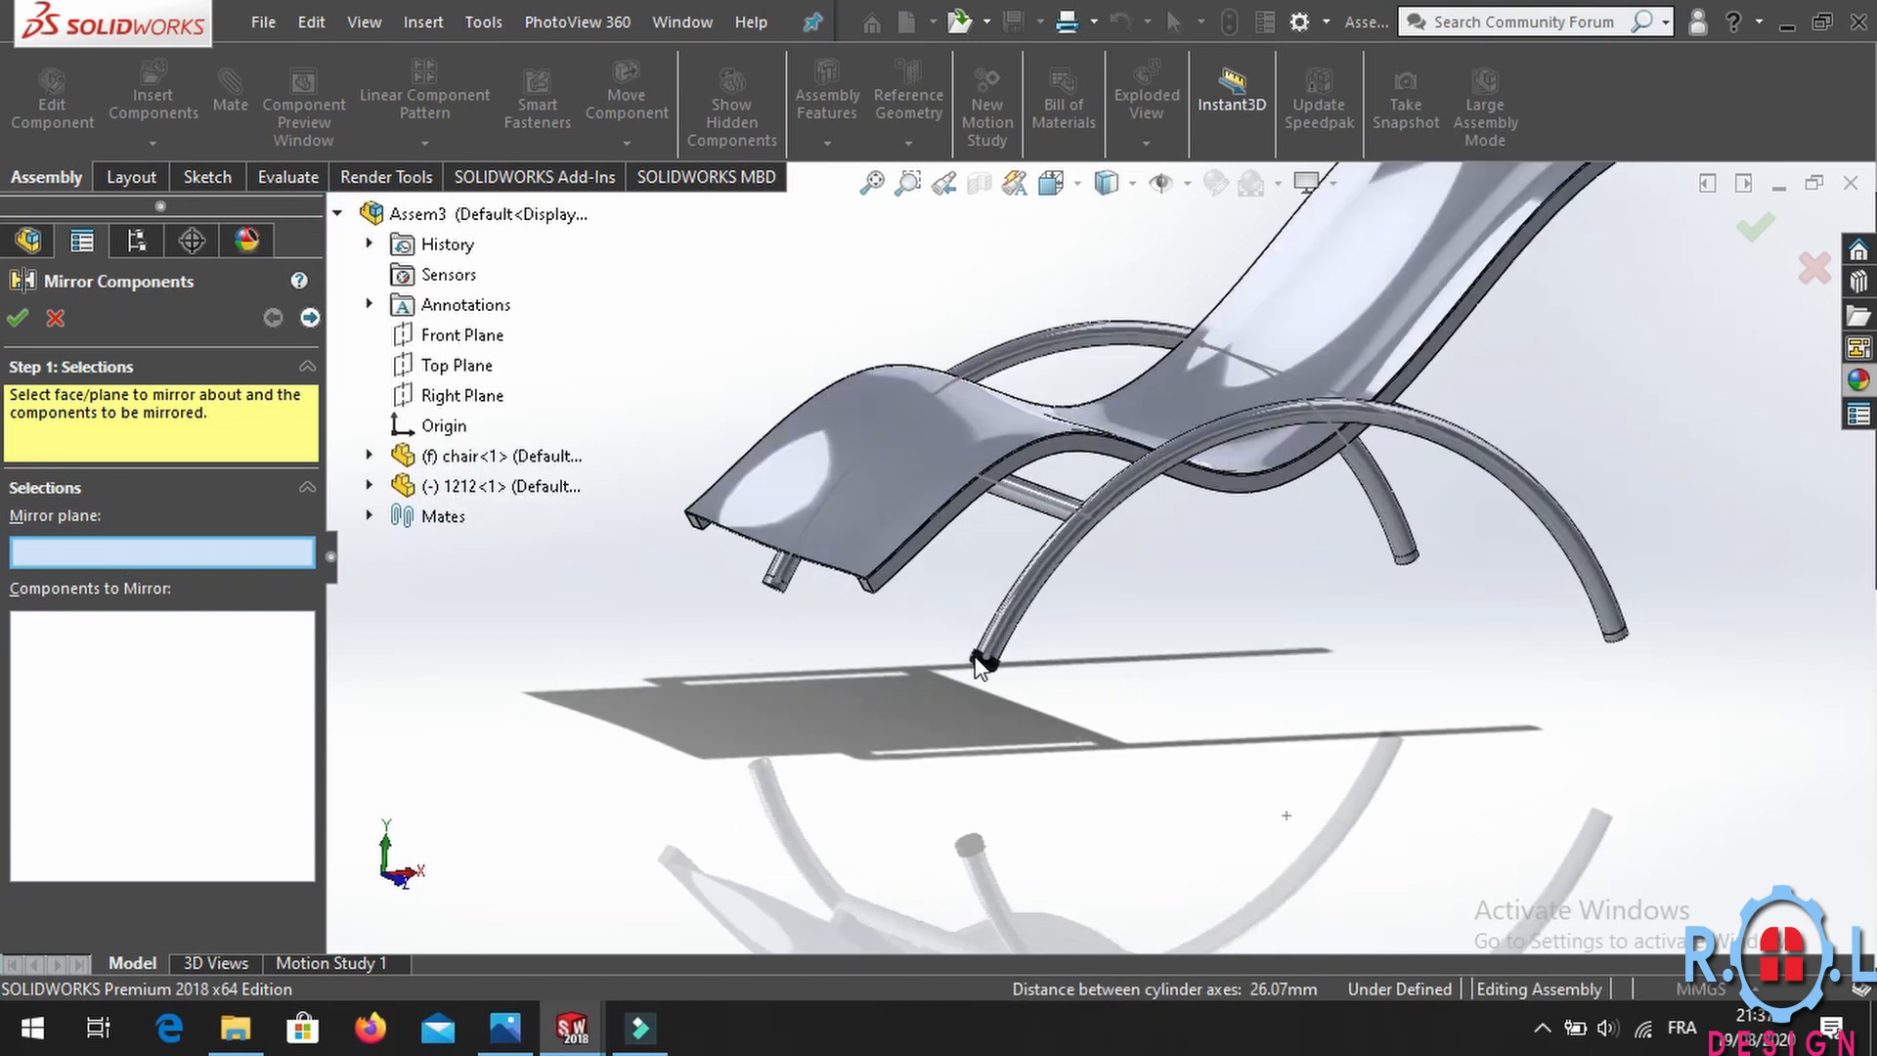
left_click(242, 625)
left_click(990, 661)
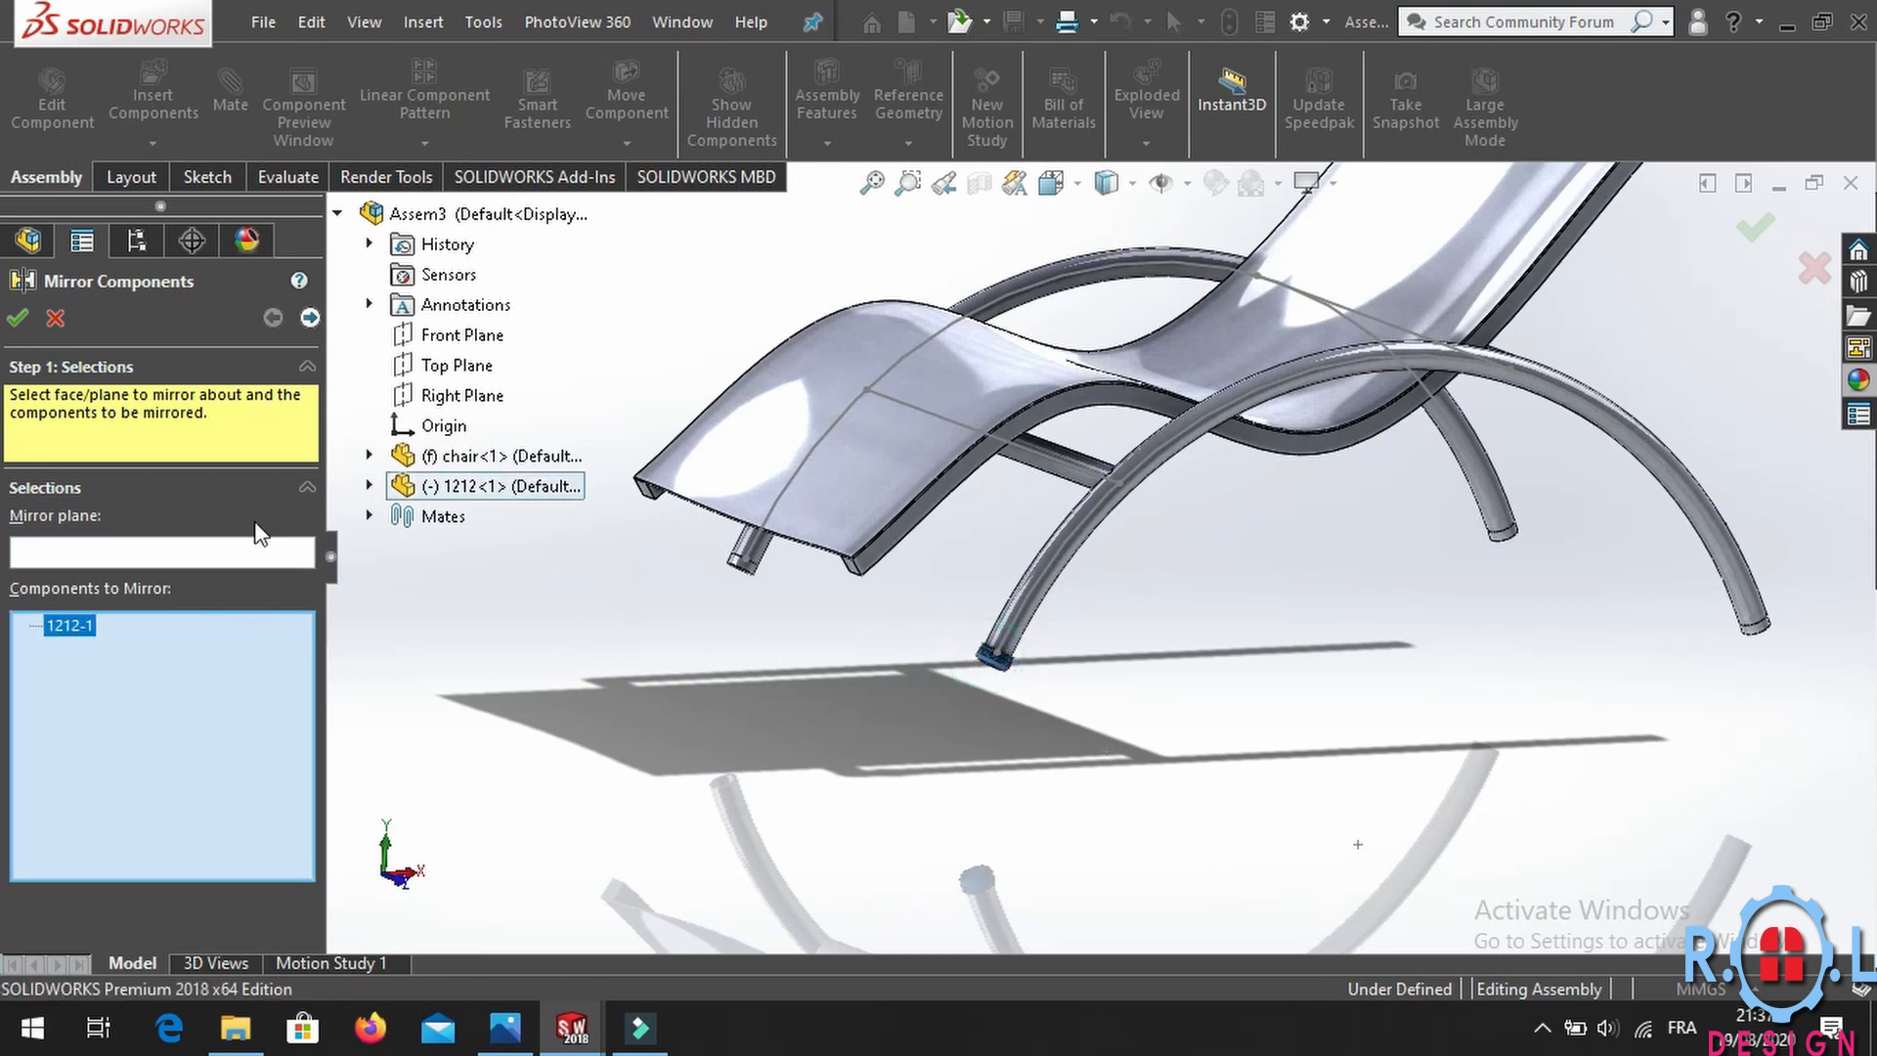
left_click(255, 552)
left_click(368, 455)
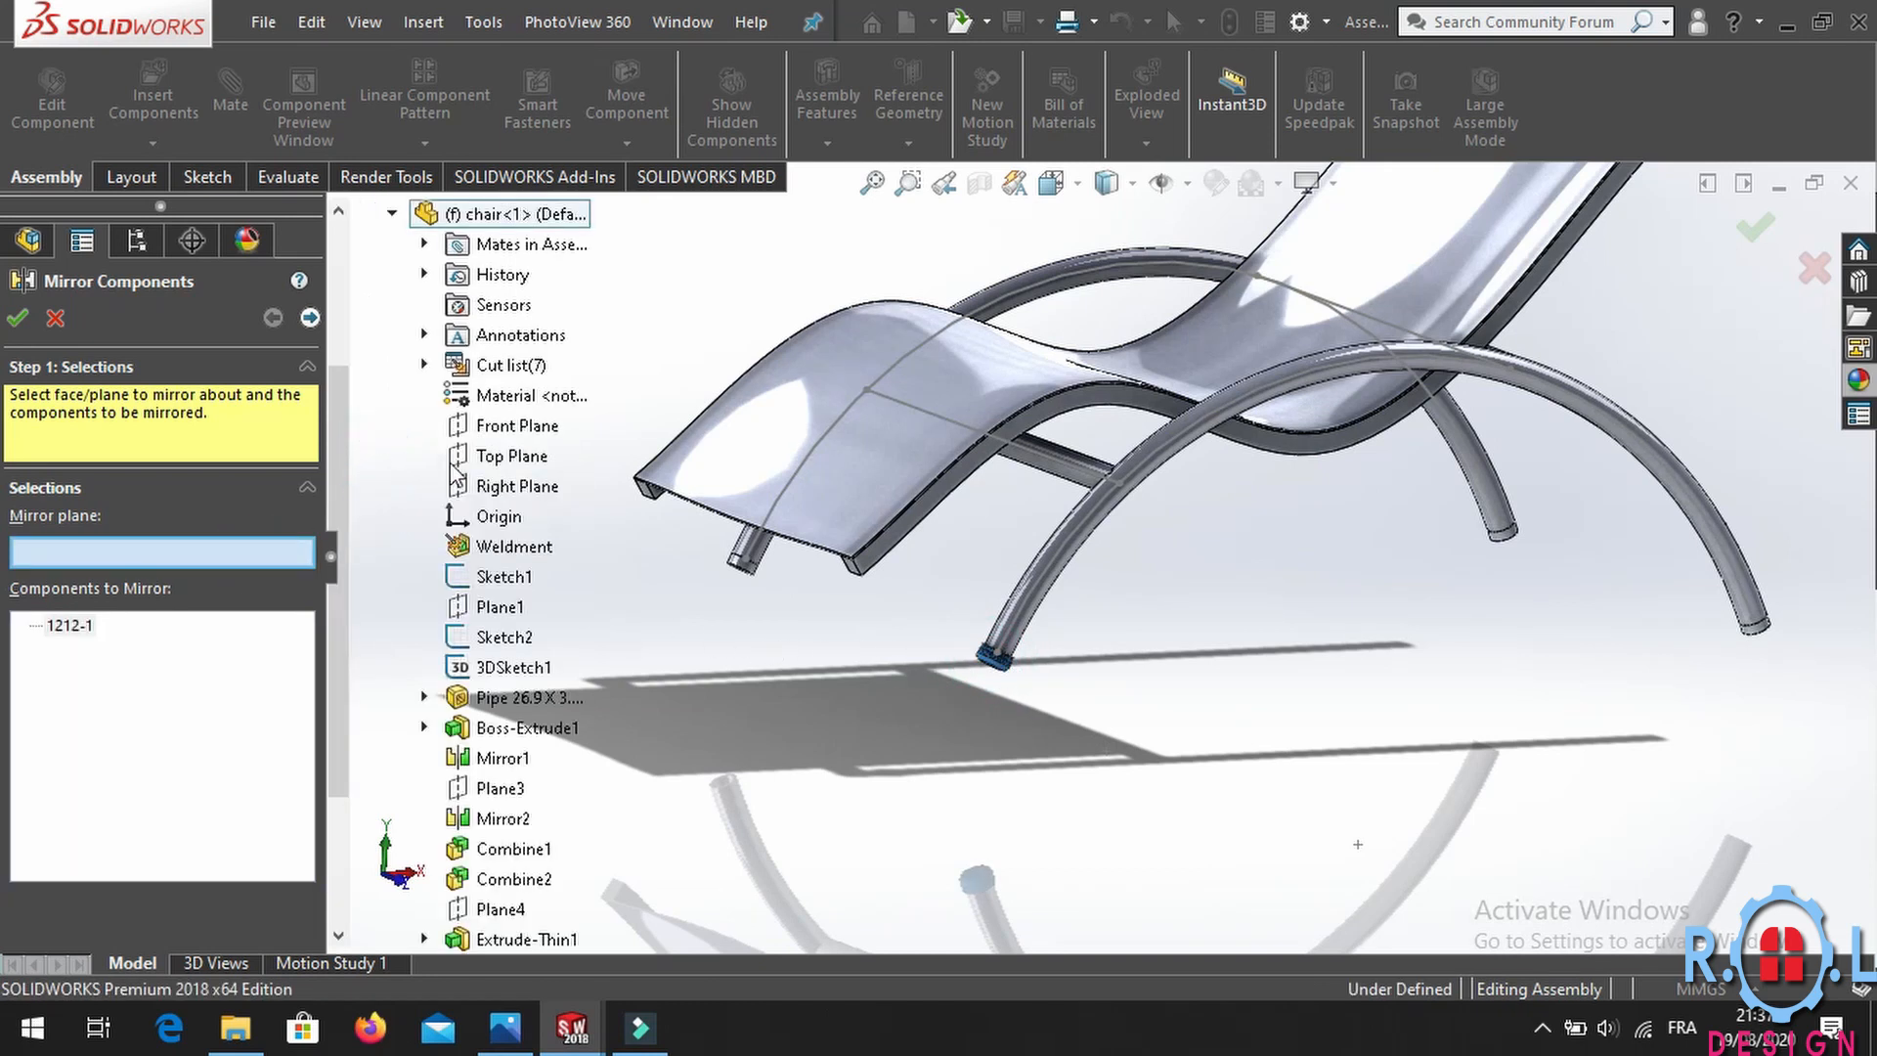
left_click(495, 486)
left_click(15, 321)
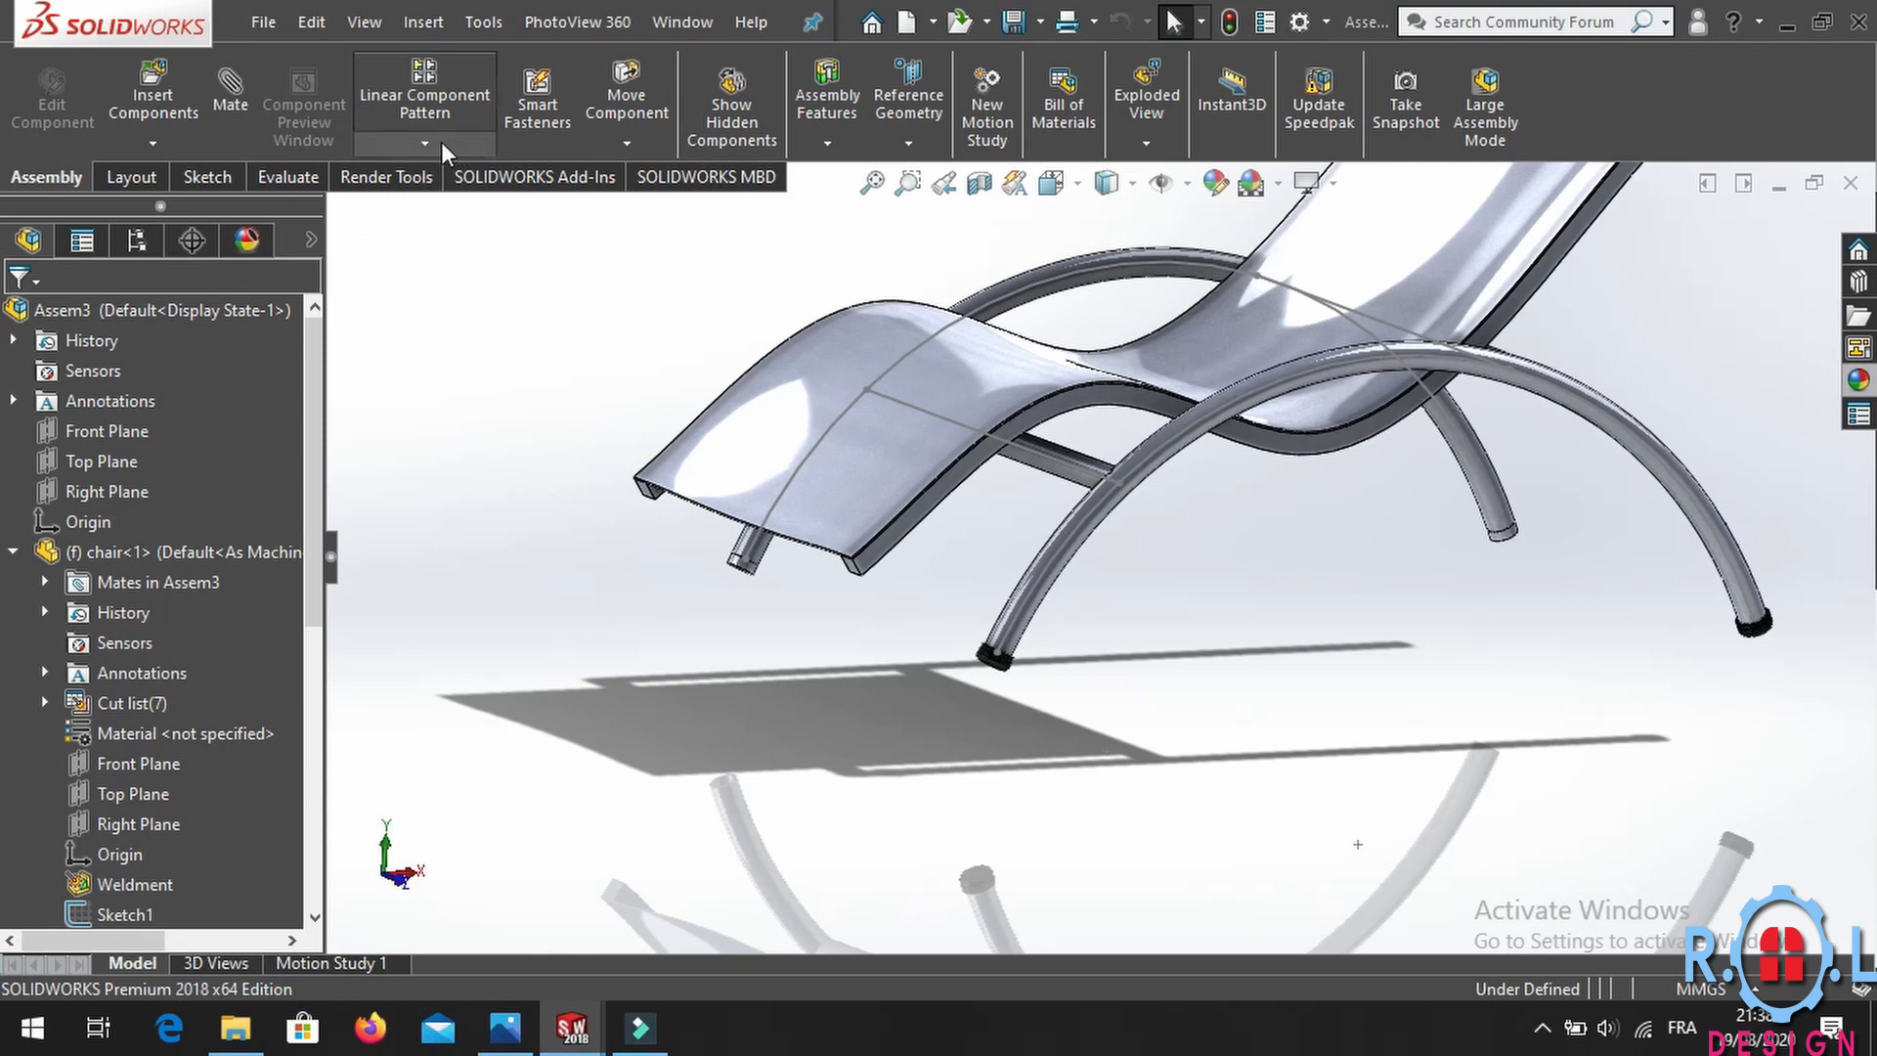
Mirror both cap components, 1212-1 and 1212-2, about the chair part's Plane3 onto the opposite legs.
left_click(442, 143)
left_click(421, 372)
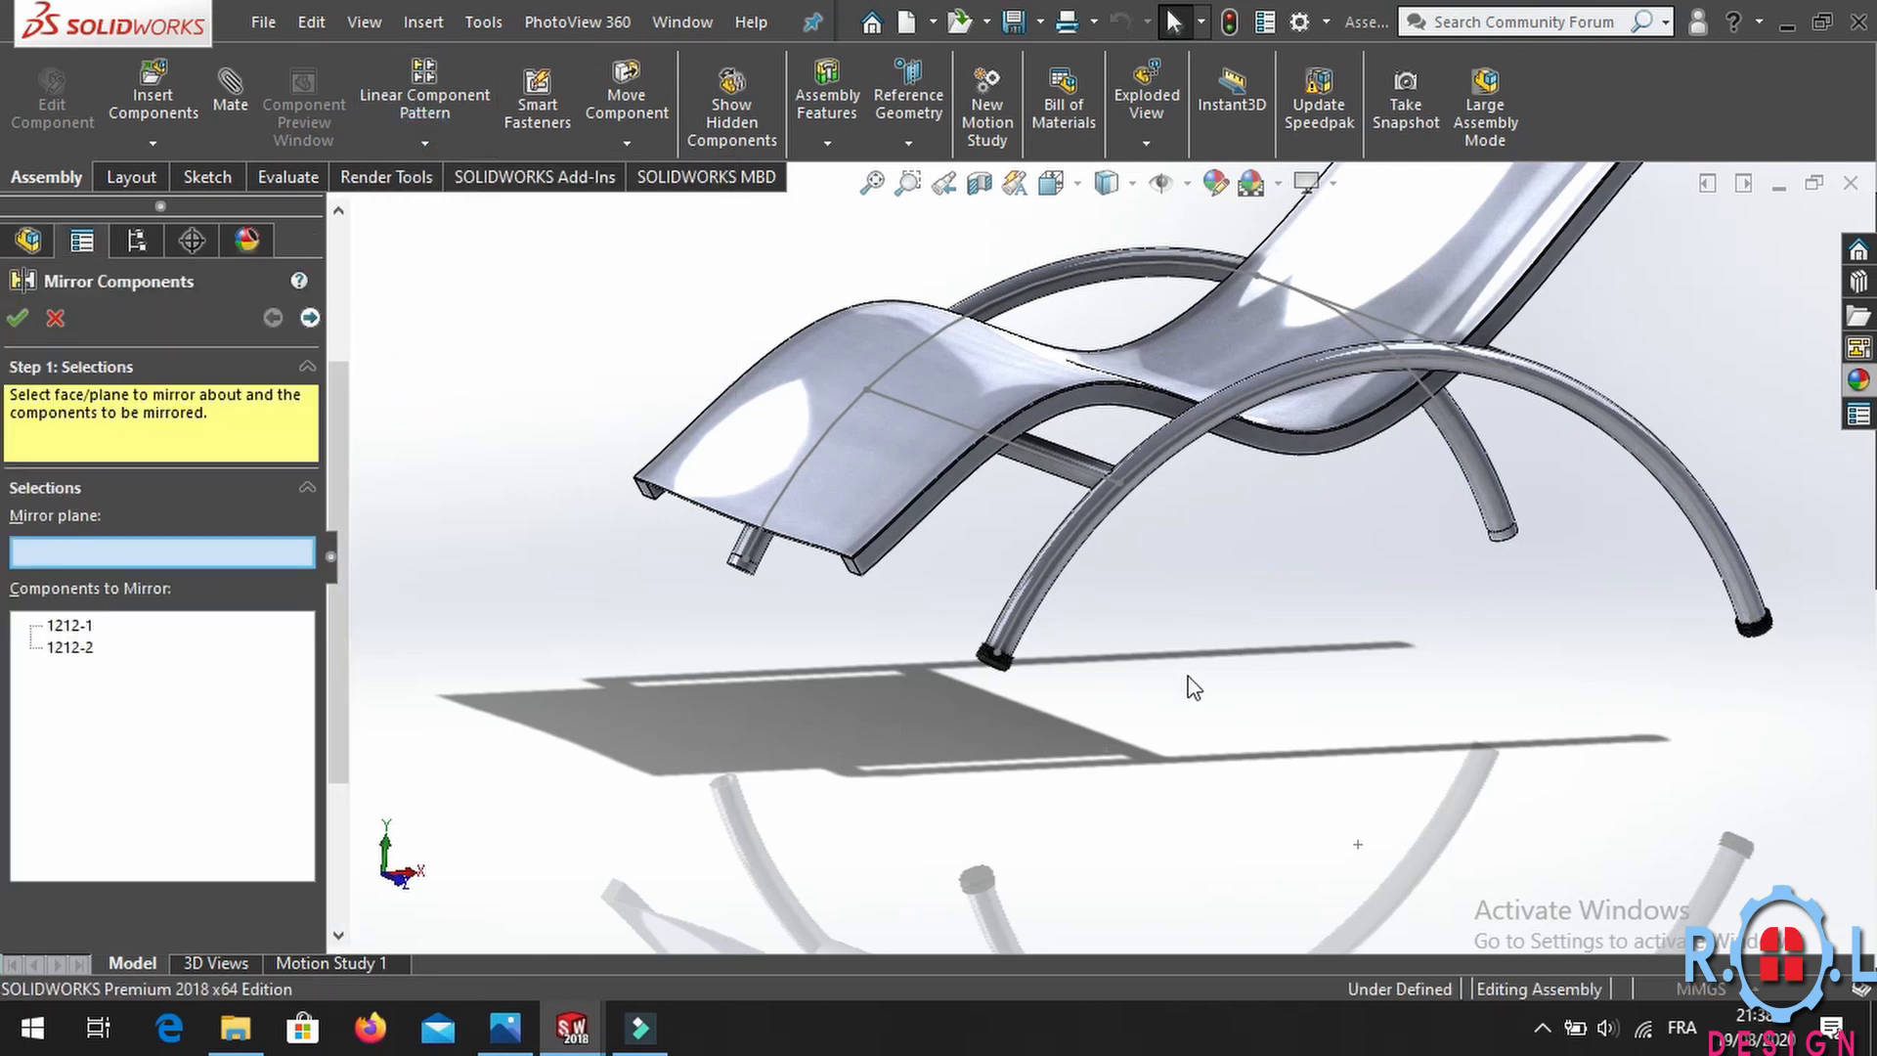
scroll(1192, 688, "down", 3)
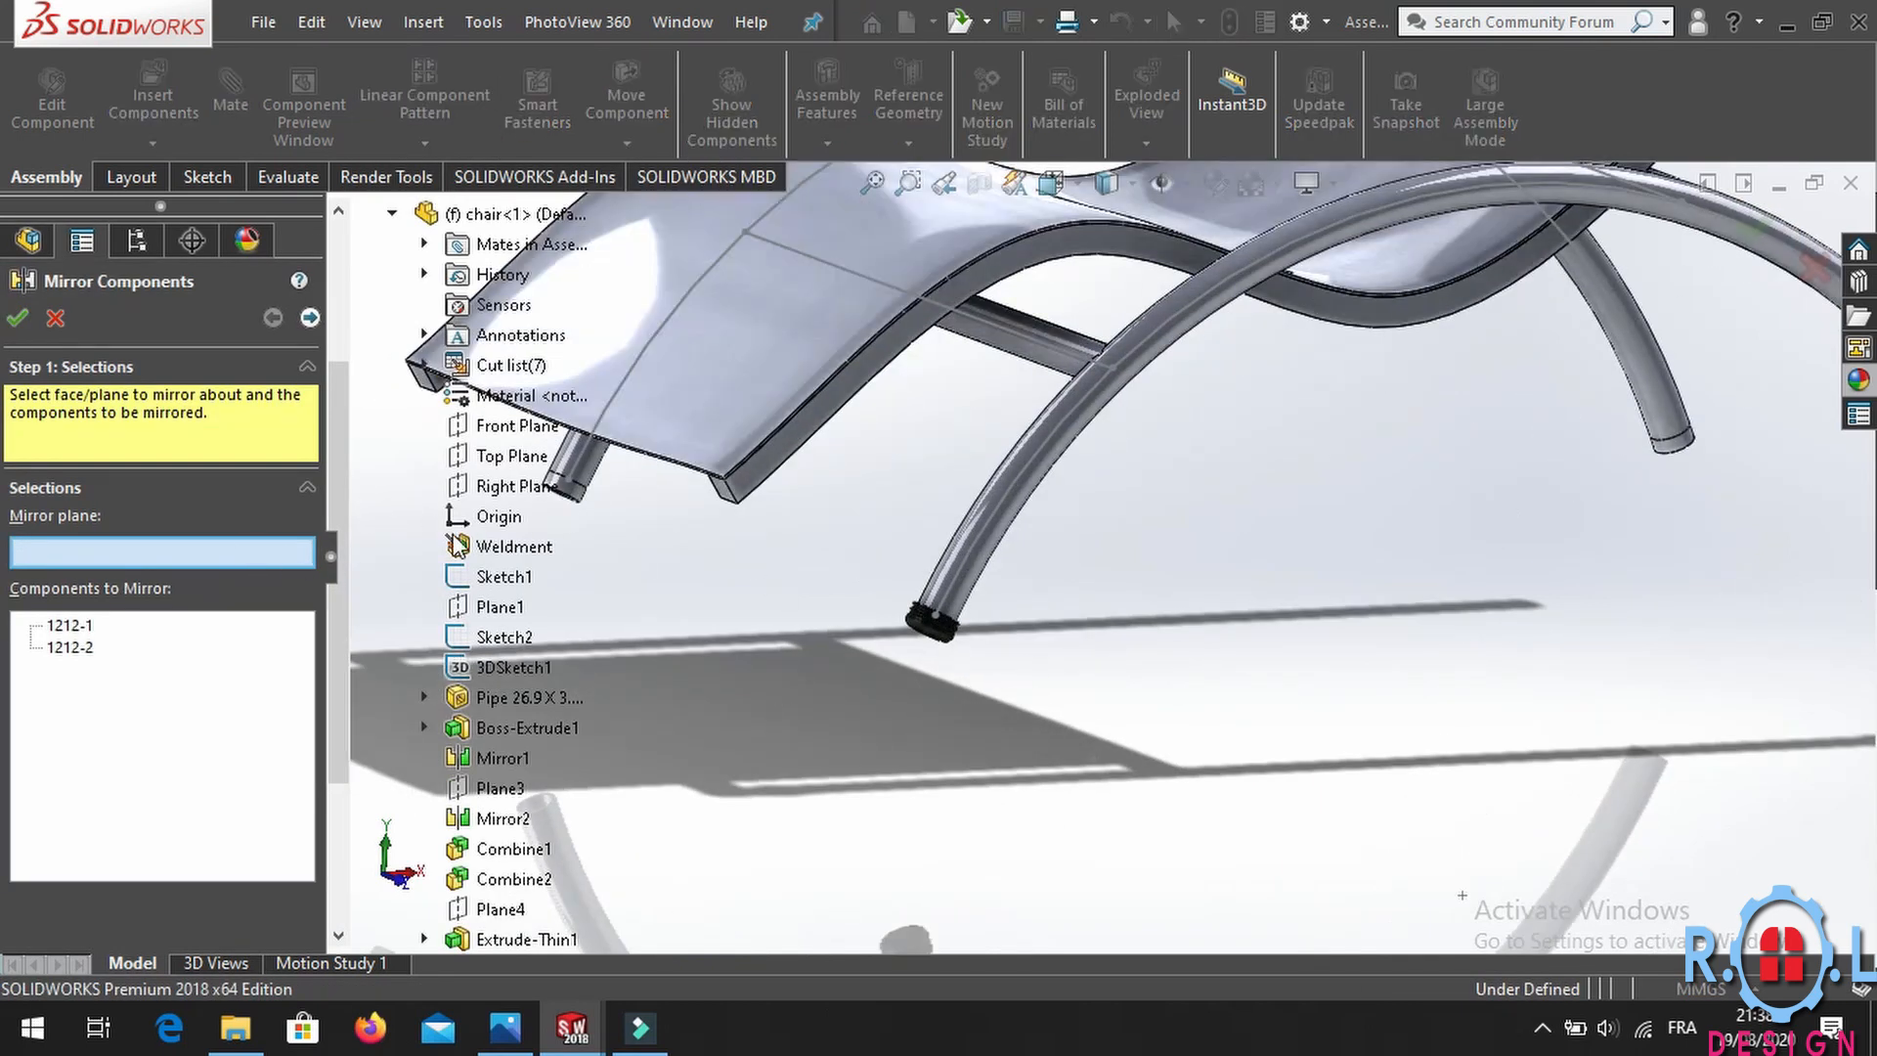
scroll(514, 701, "down", 3)
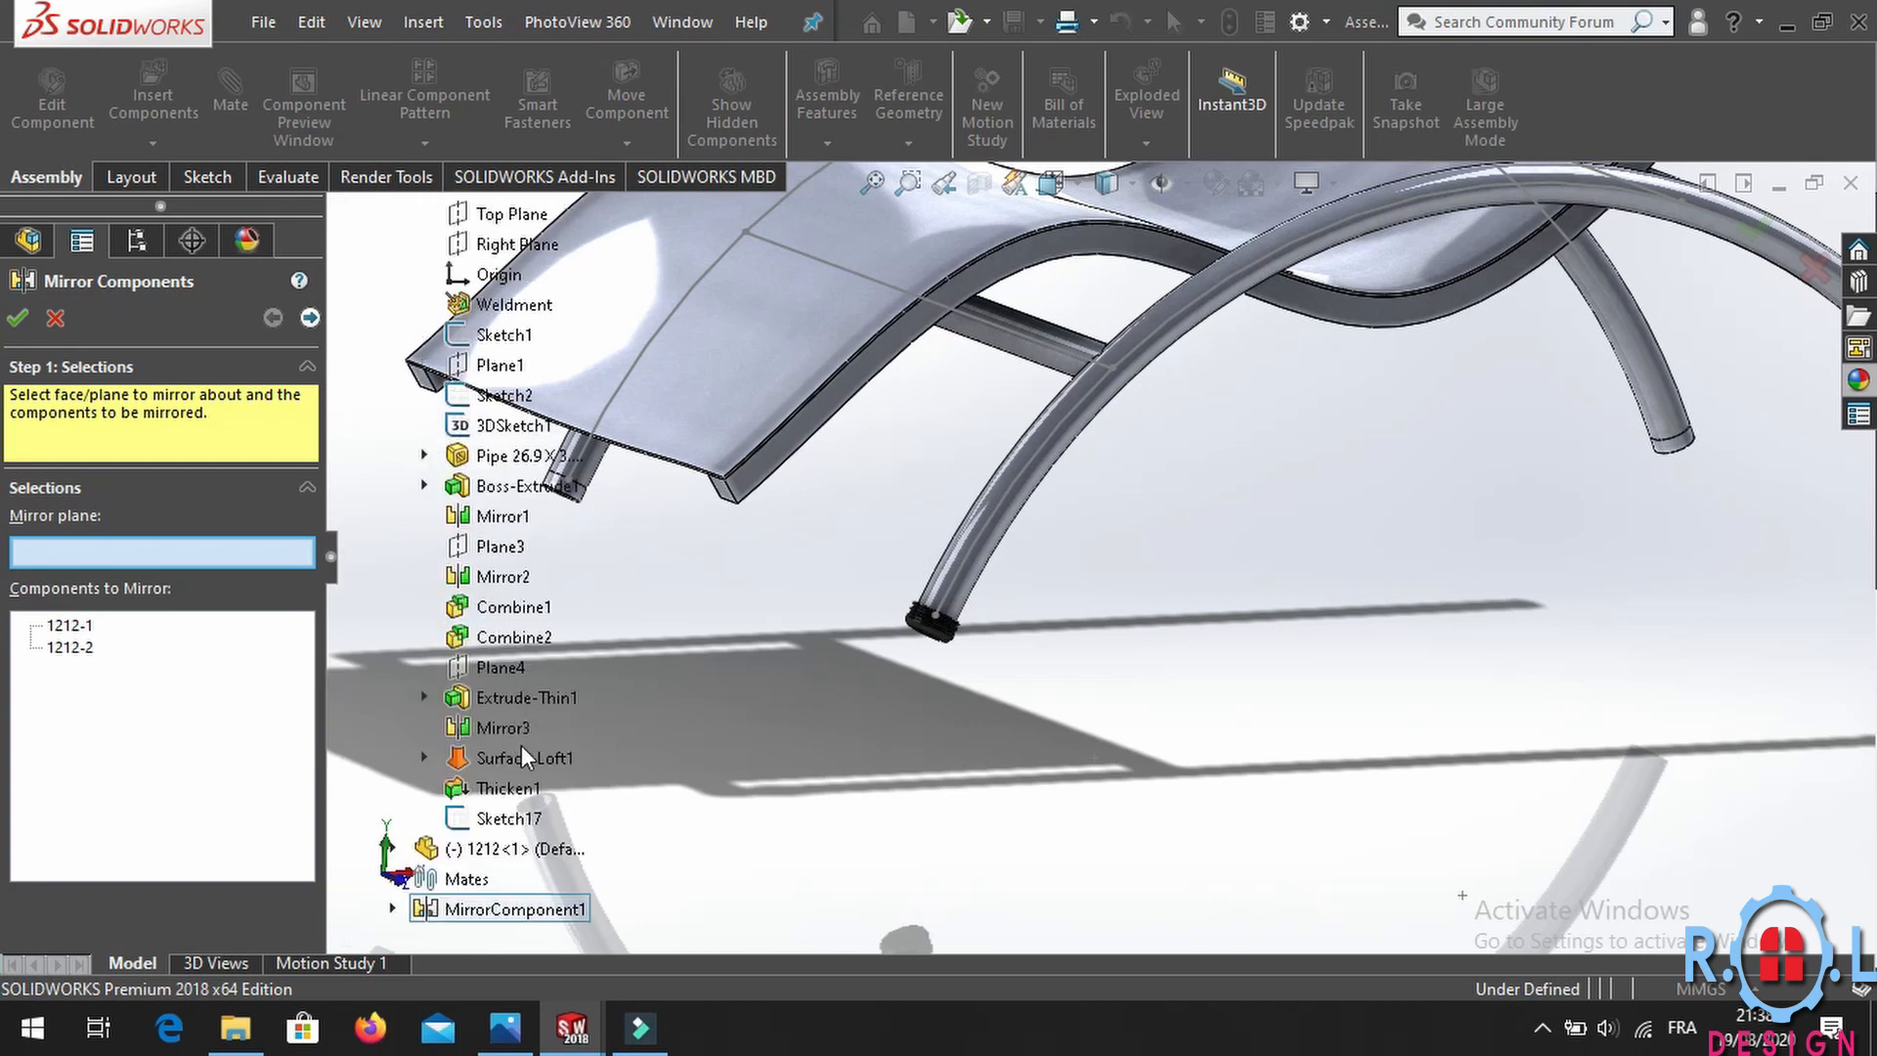
left_click(500, 546)
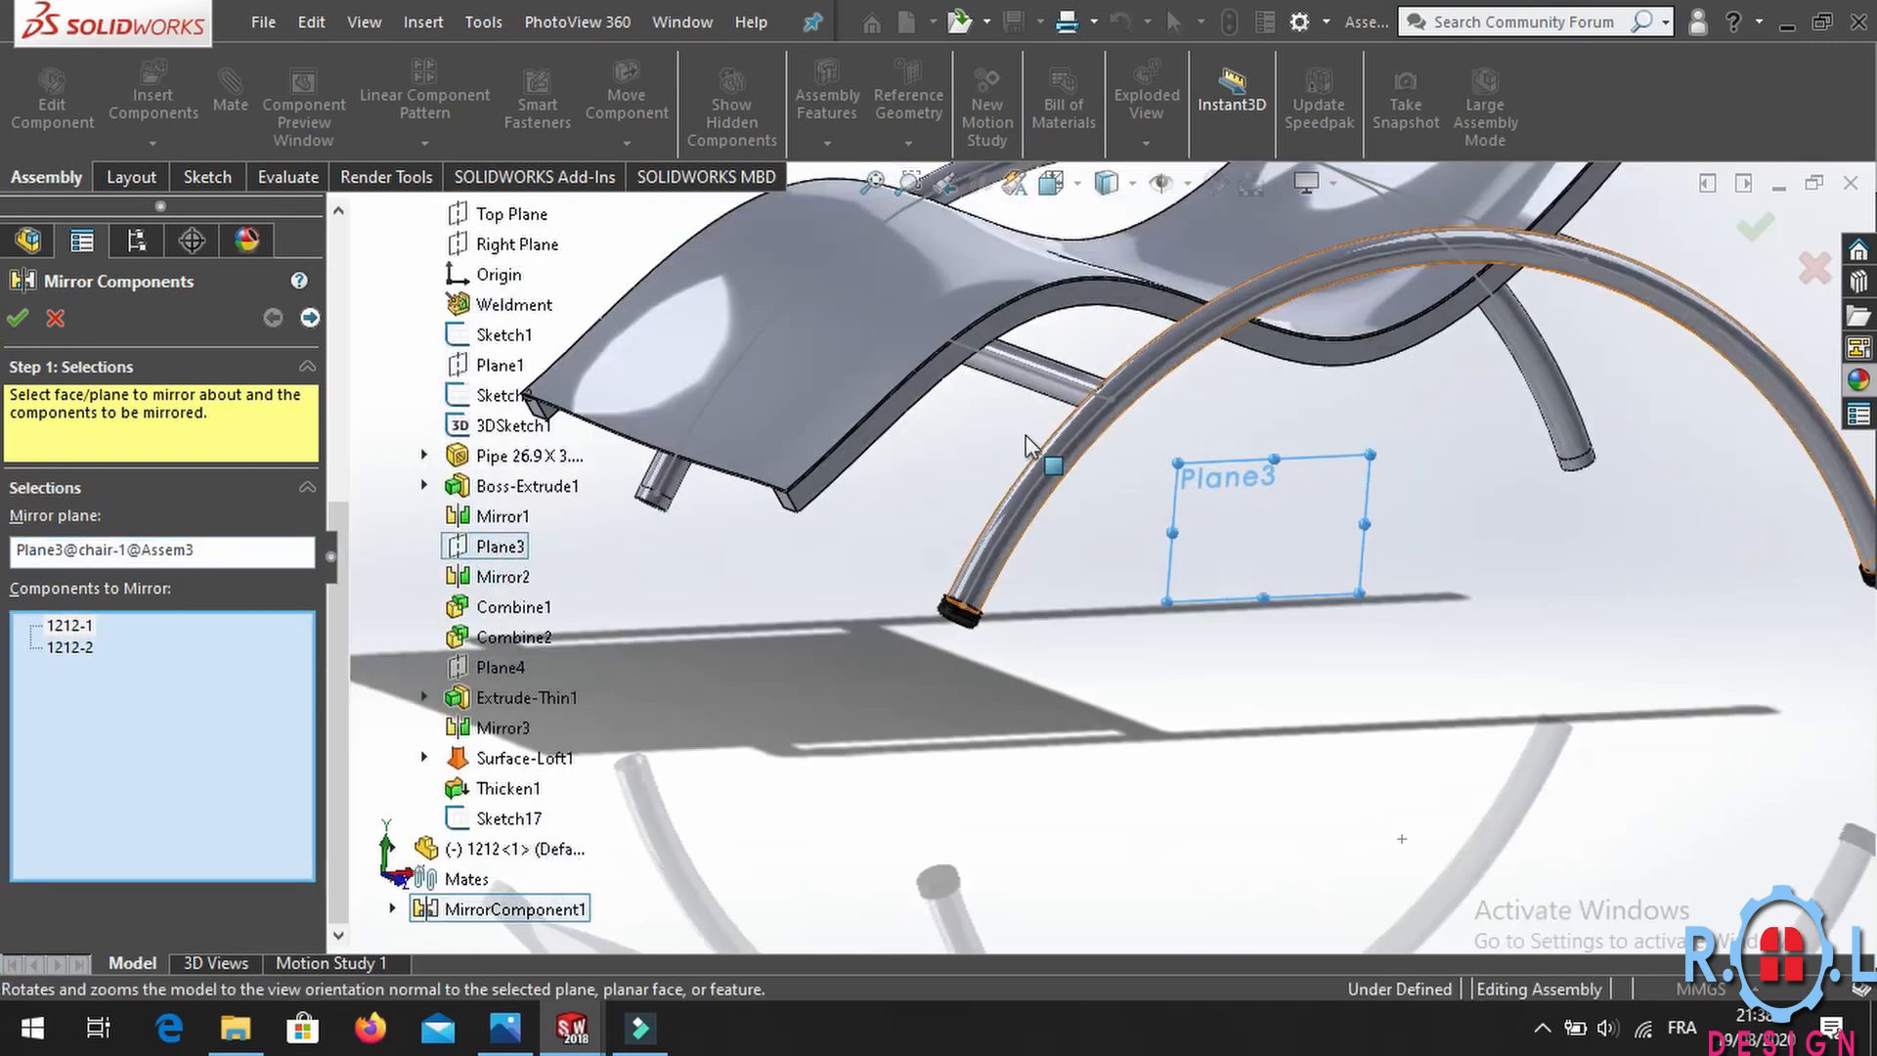
left_click(19, 320)
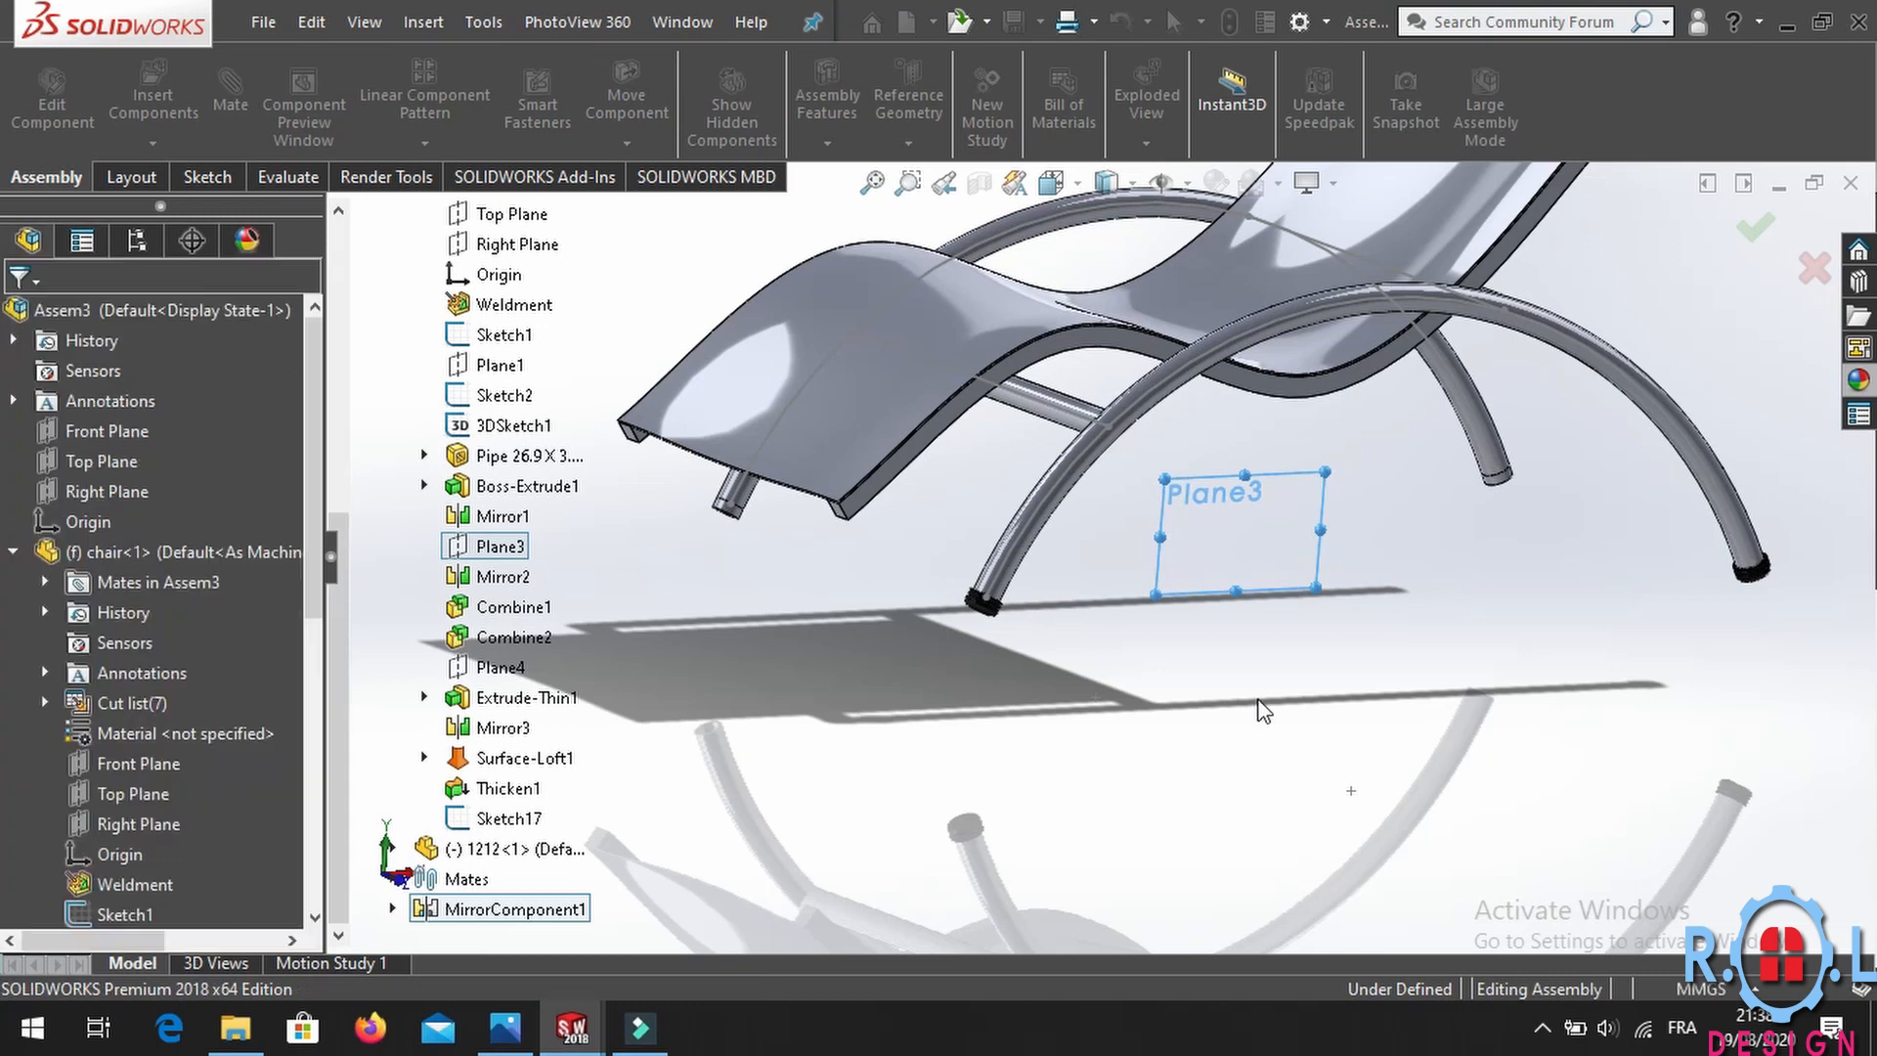
Hide all sketch, plane and other reference item types in the assembly view.
scroll(1315, 452, "up", 3)
scroll(1319, 449, "down", 1)
scroll(1238, 409, "up", 2)
mouse_move(1173, 354)
middle_mouse_down()
mouse_move(1236, 398)
mouse_move(989, 340)
mouse_move(1114, 390)
mouse_move(1175, 599)
mouse_move(1142, 590)
mouse_move(1161, 598)
middle_mouse_up()
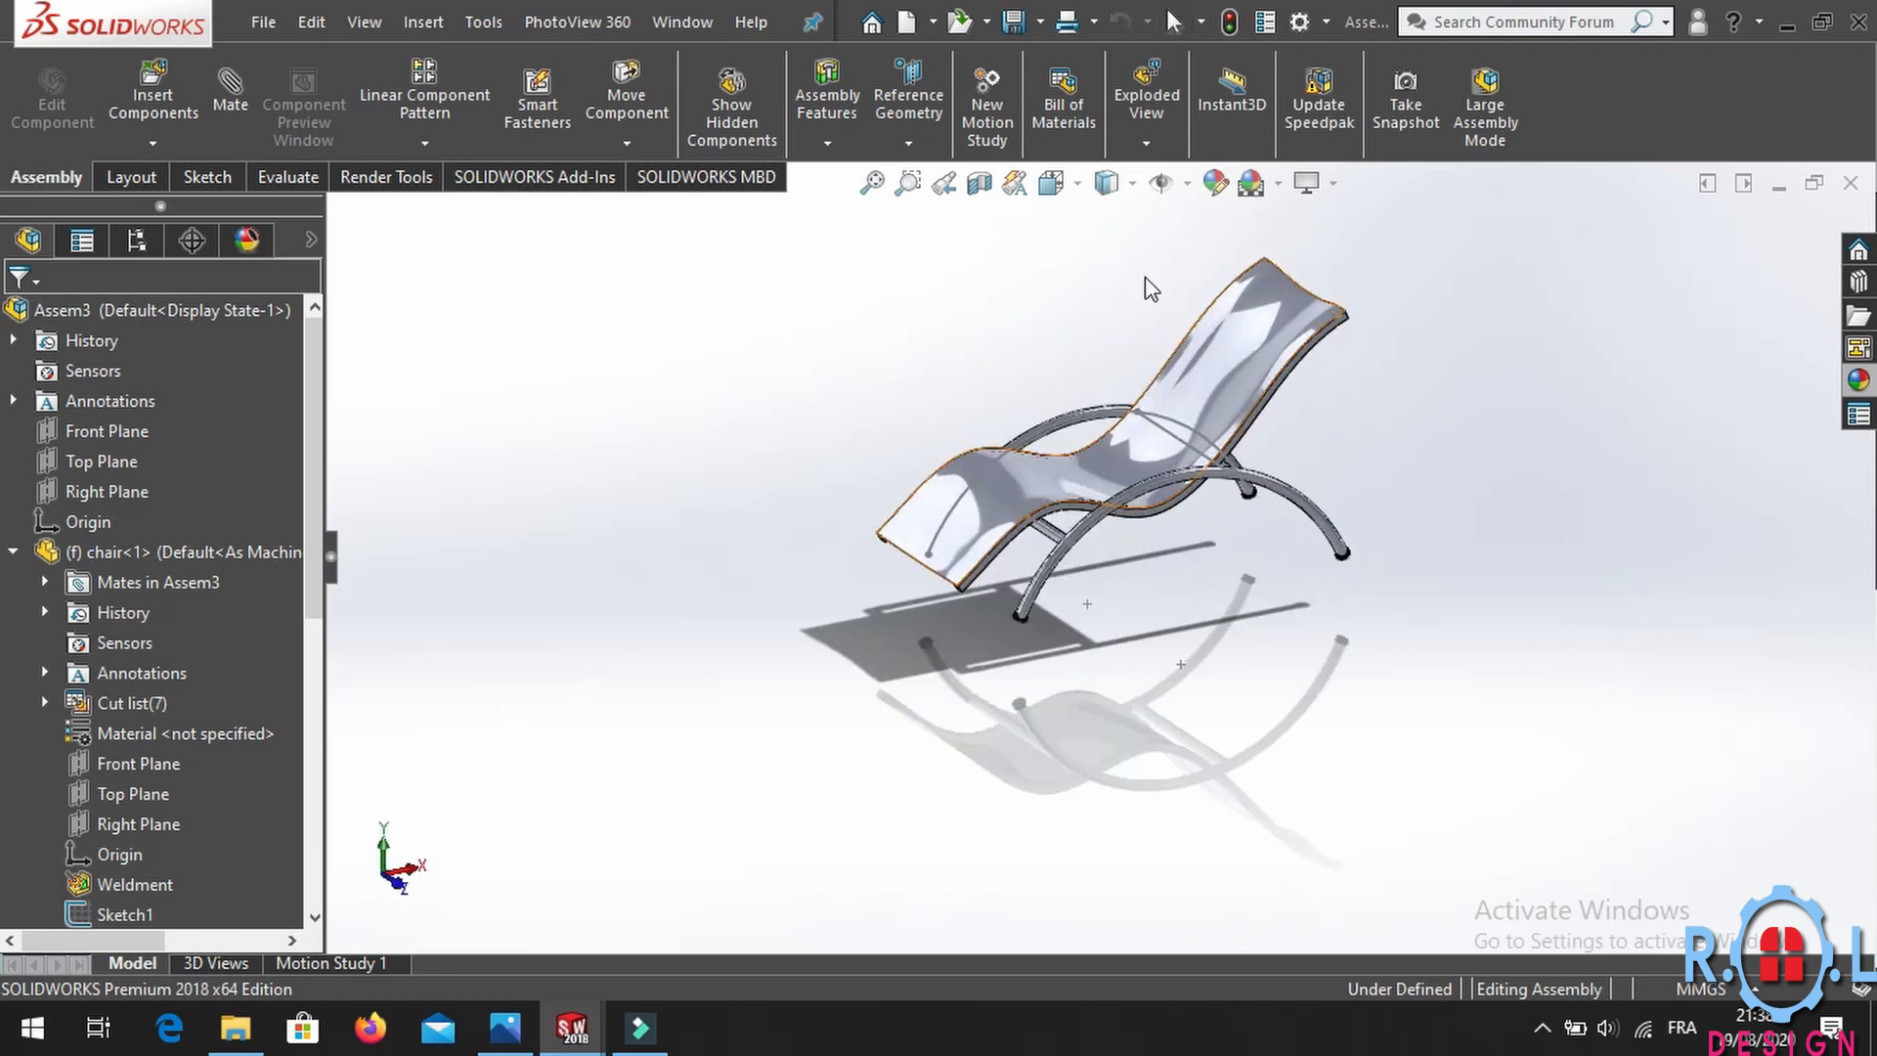
left_click(1162, 183)
Apply the grey cotton cloth fabric appearance to the chair's seat feature Thicken1.
scroll(1223, 473, "down", 2)
scroll(1222, 469, "down", 4)
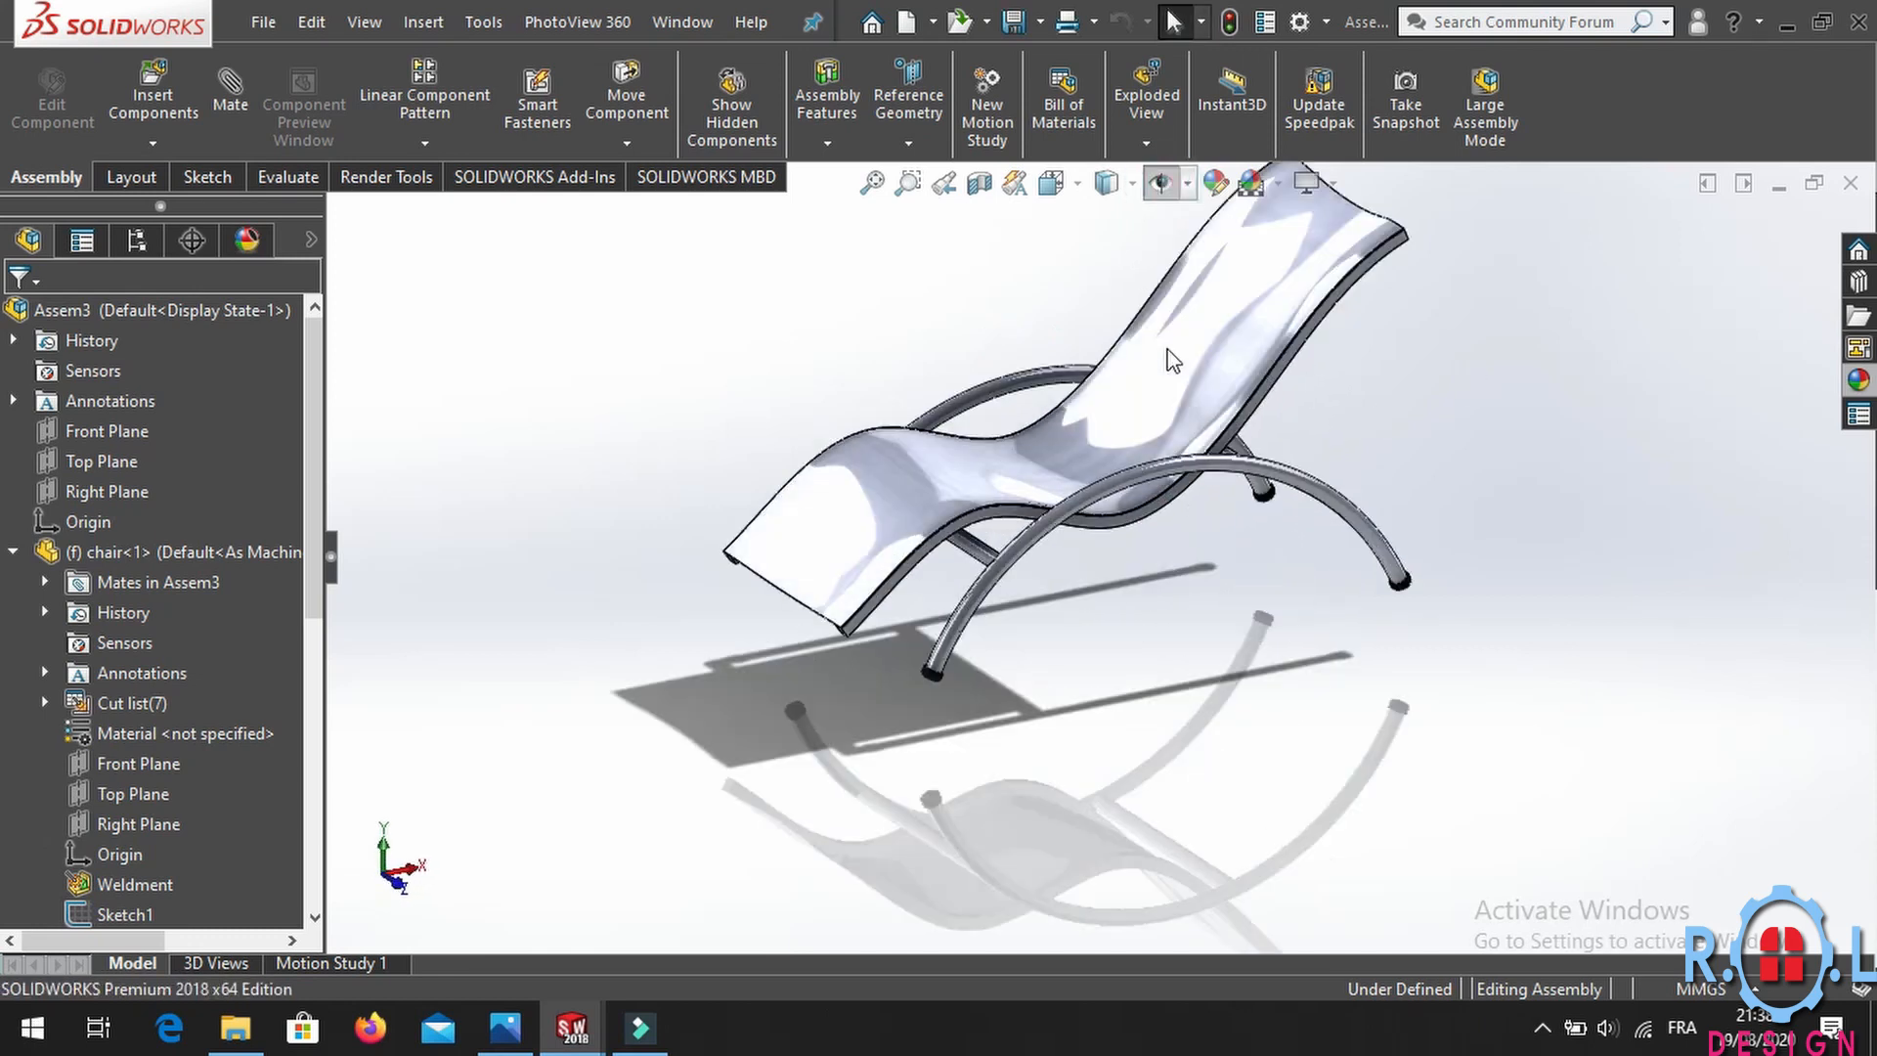
middle_click_drag(1010, 409, 1237, 602)
left_click(1190, 485)
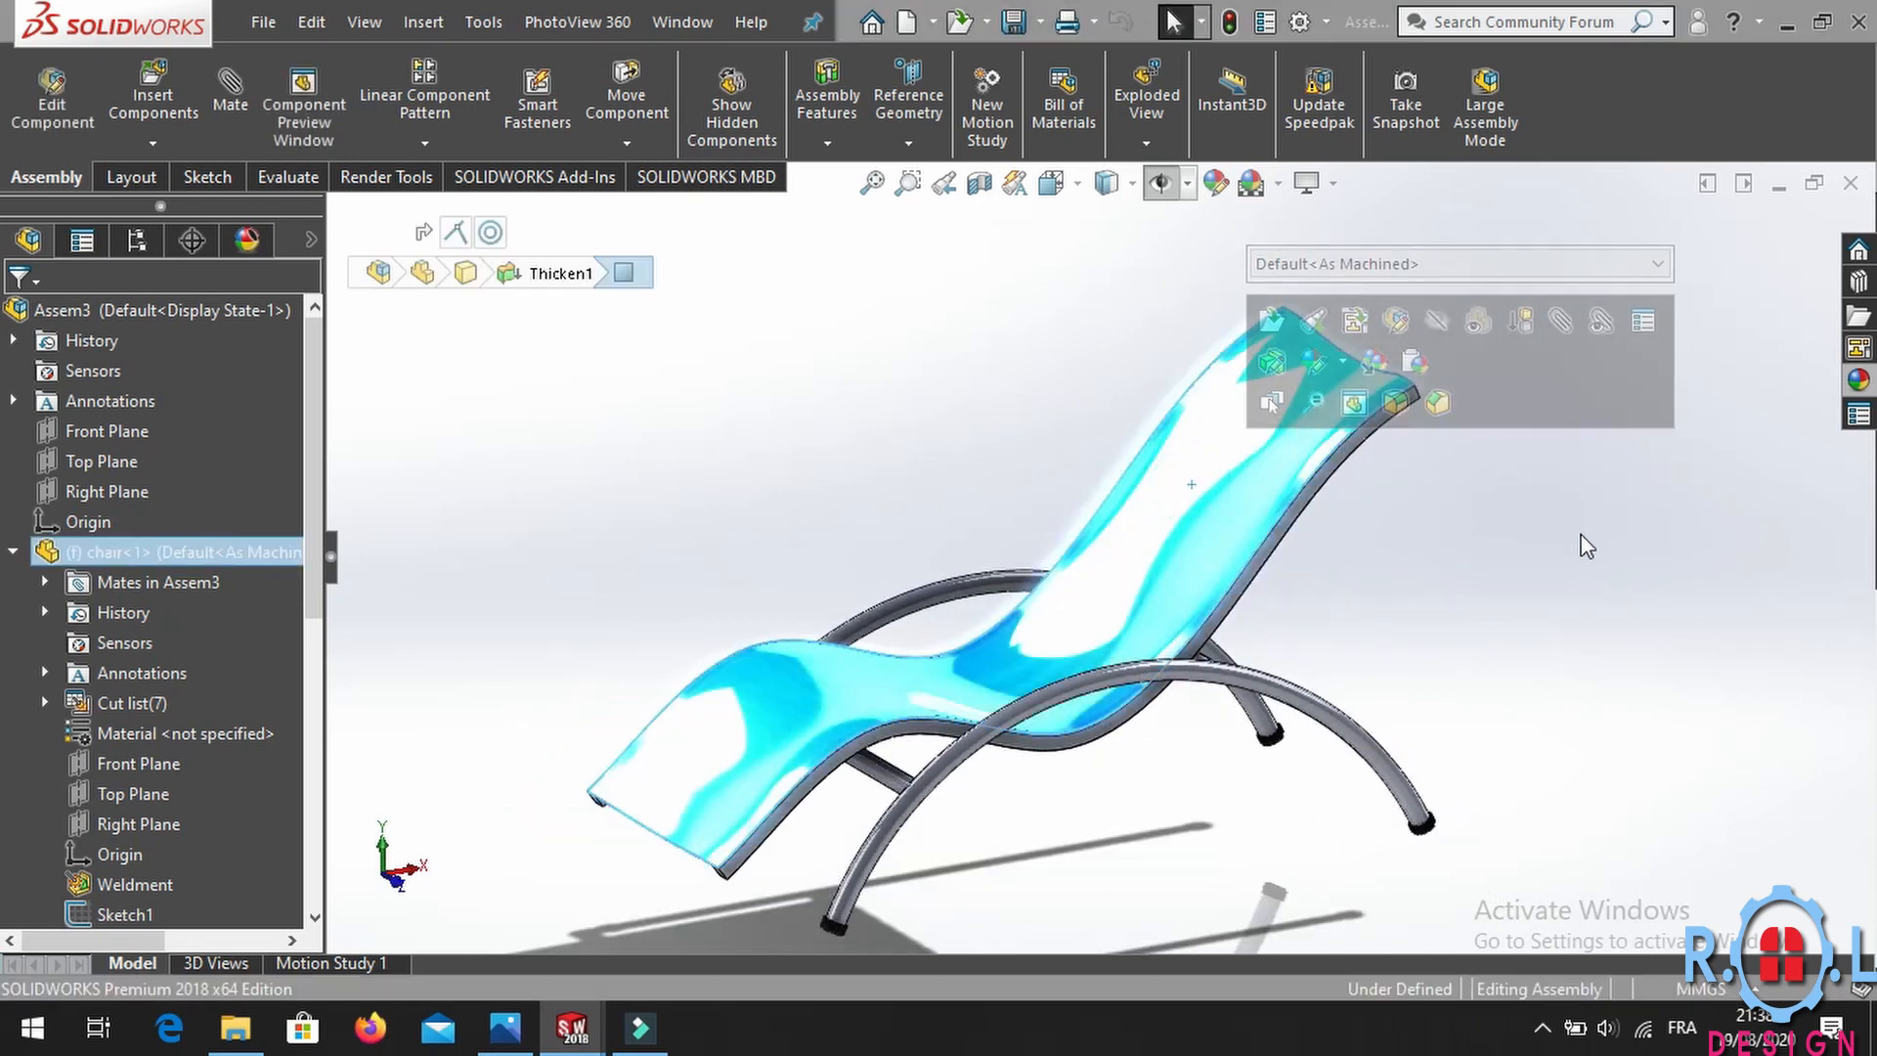
scroll(190, 686, "down", 6)
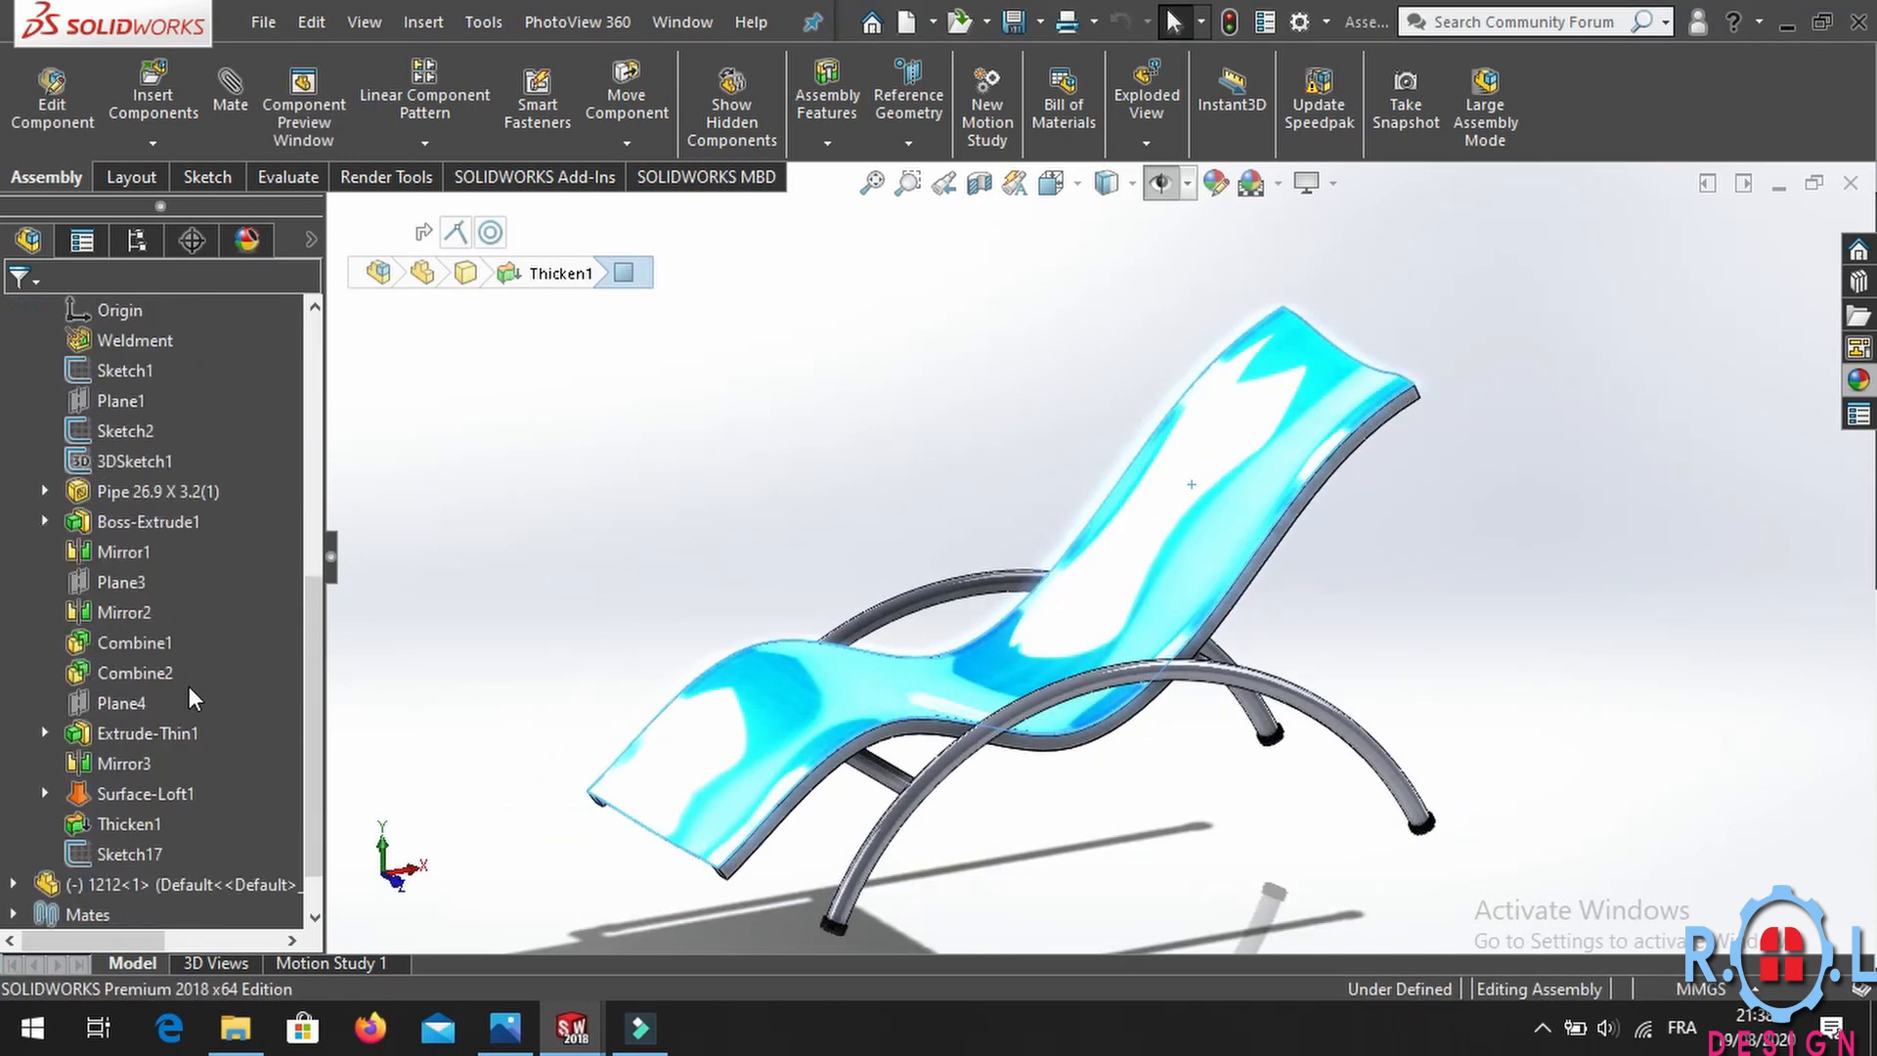
left_click(118, 824)
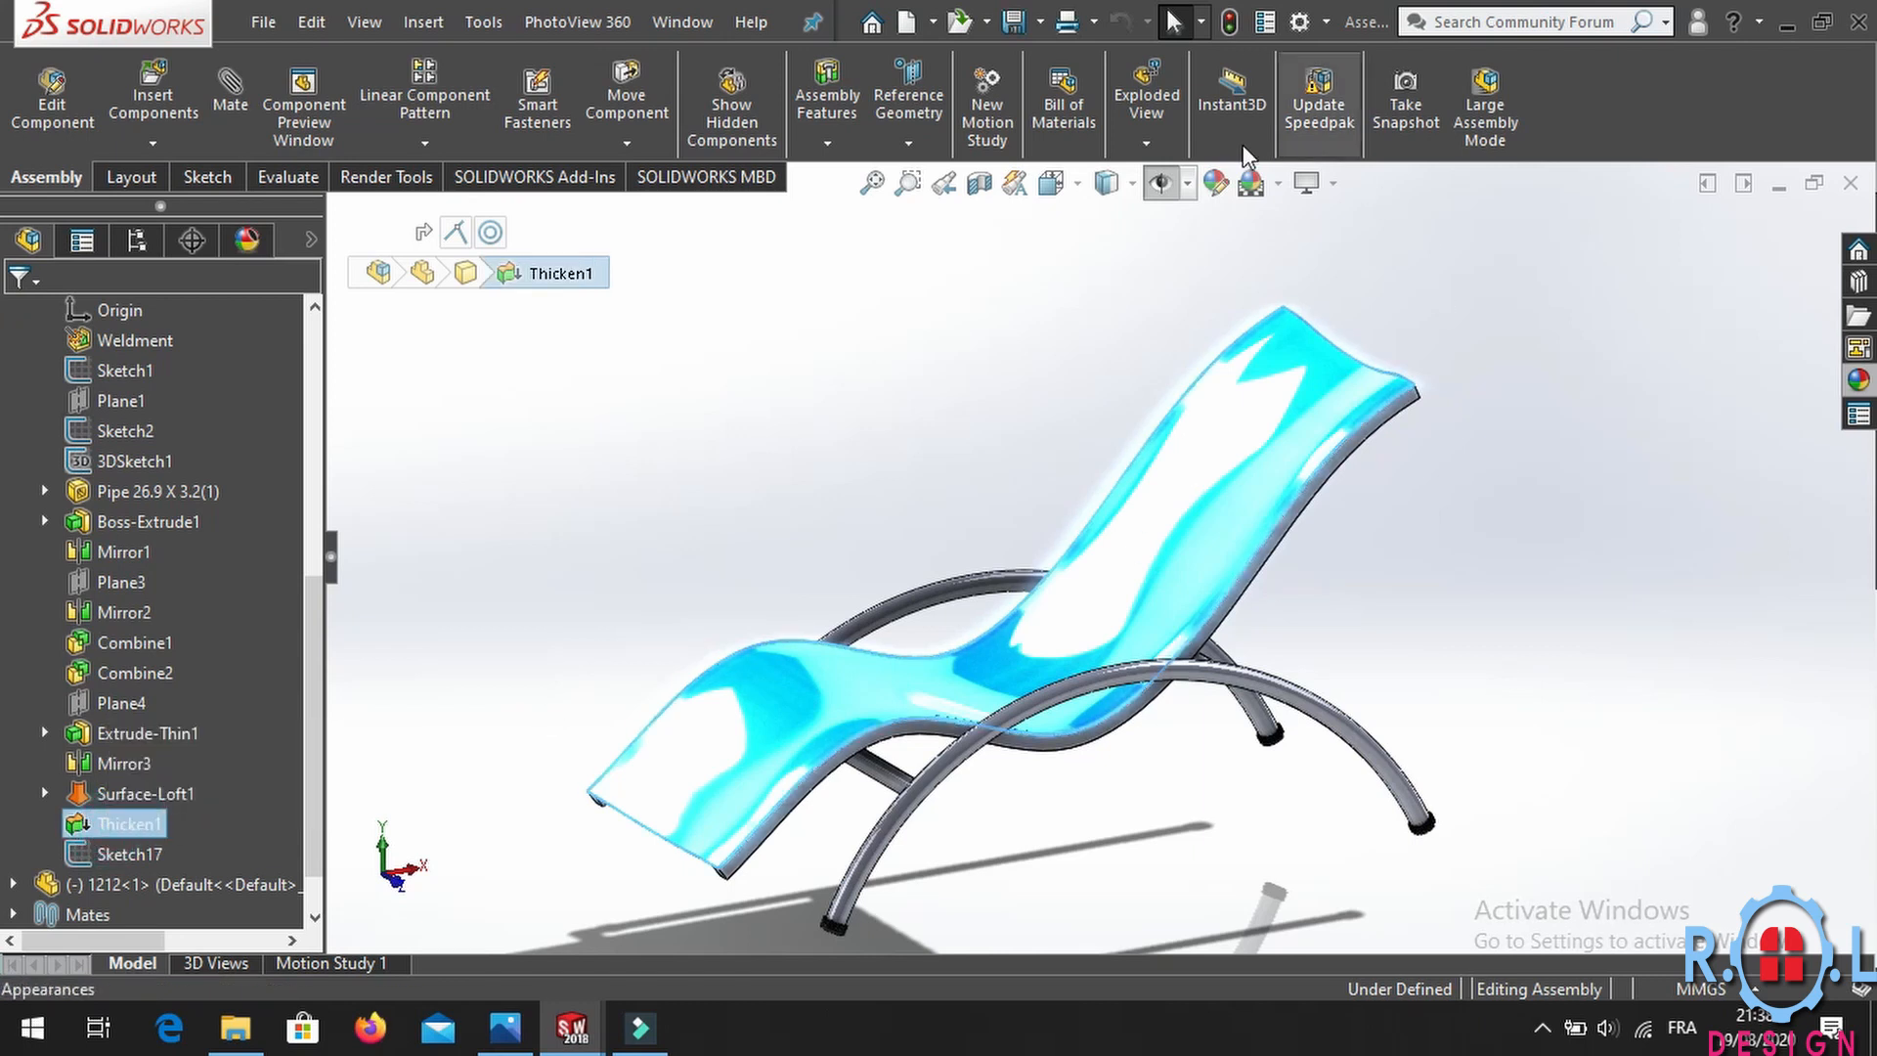
left_click(1215, 183)
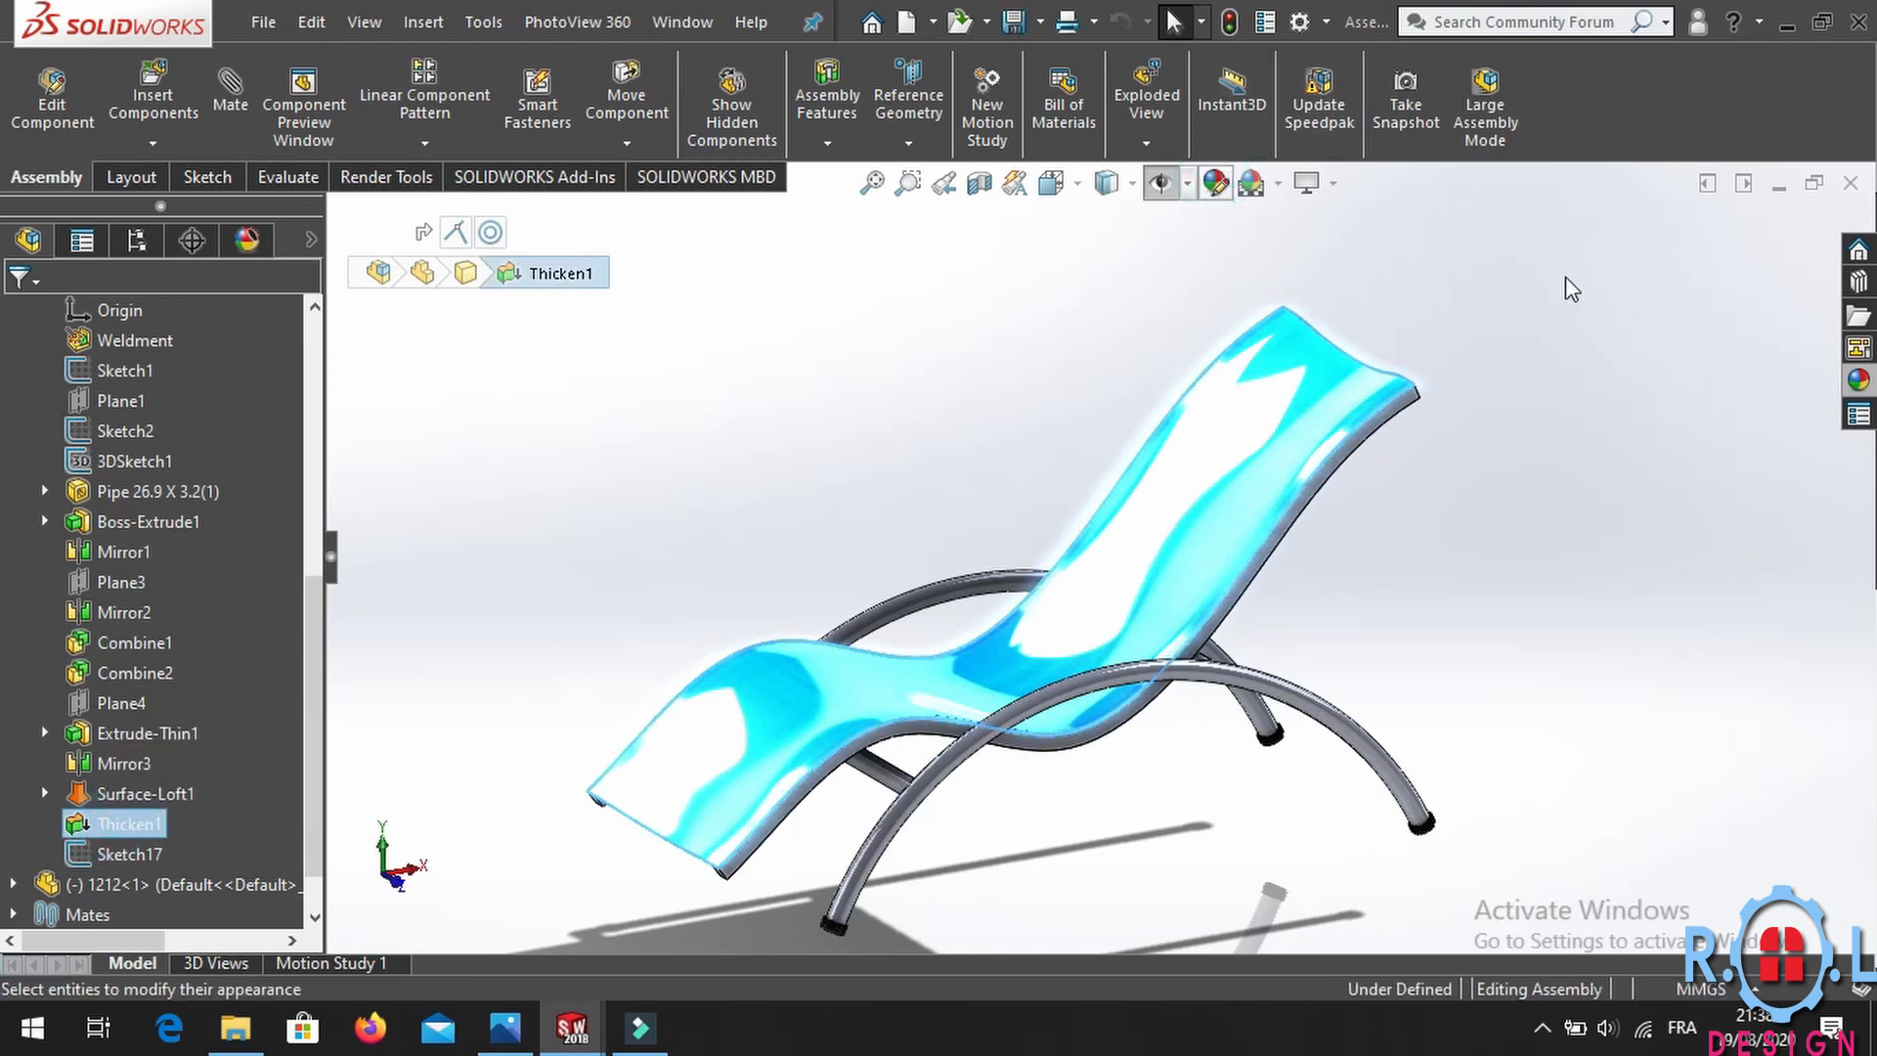
scroll(1625, 414, "down", 10)
scroll(1625, 415, "up", 2)
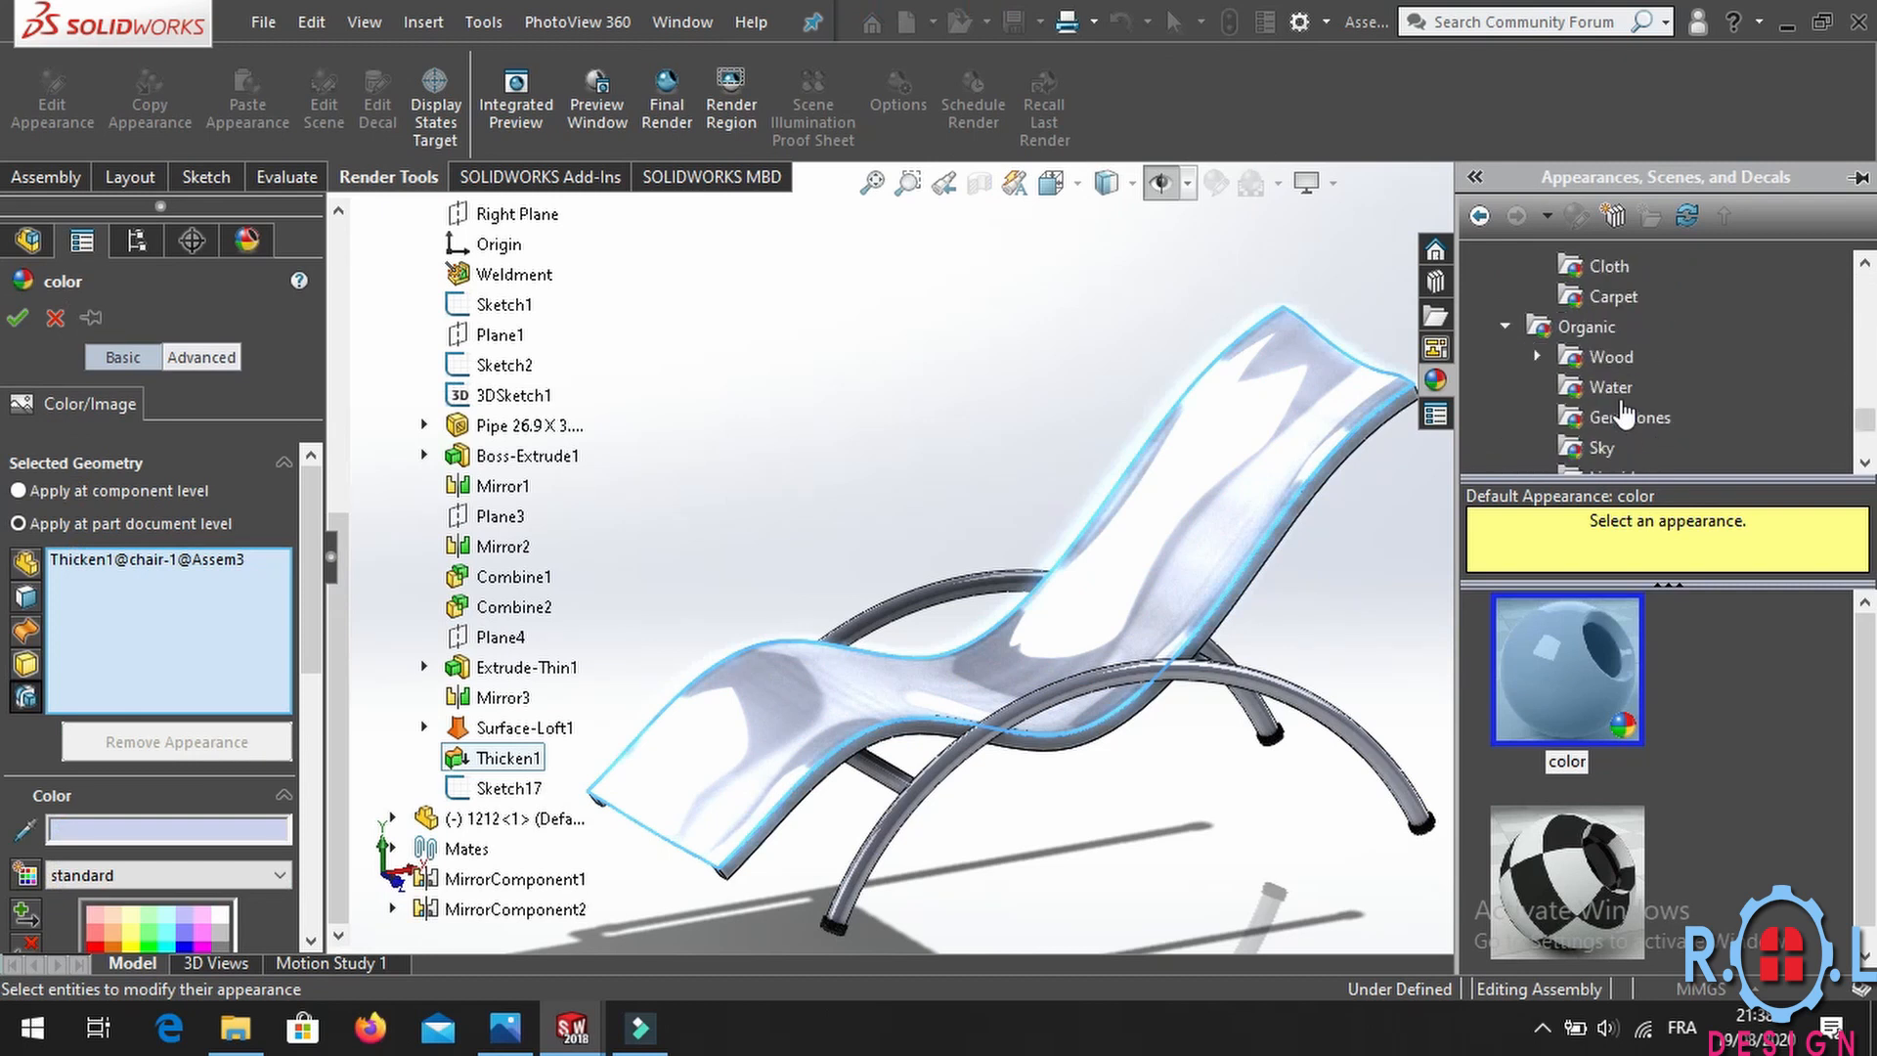
scroll(1625, 414, "up", 2)
left_click(1587, 450)
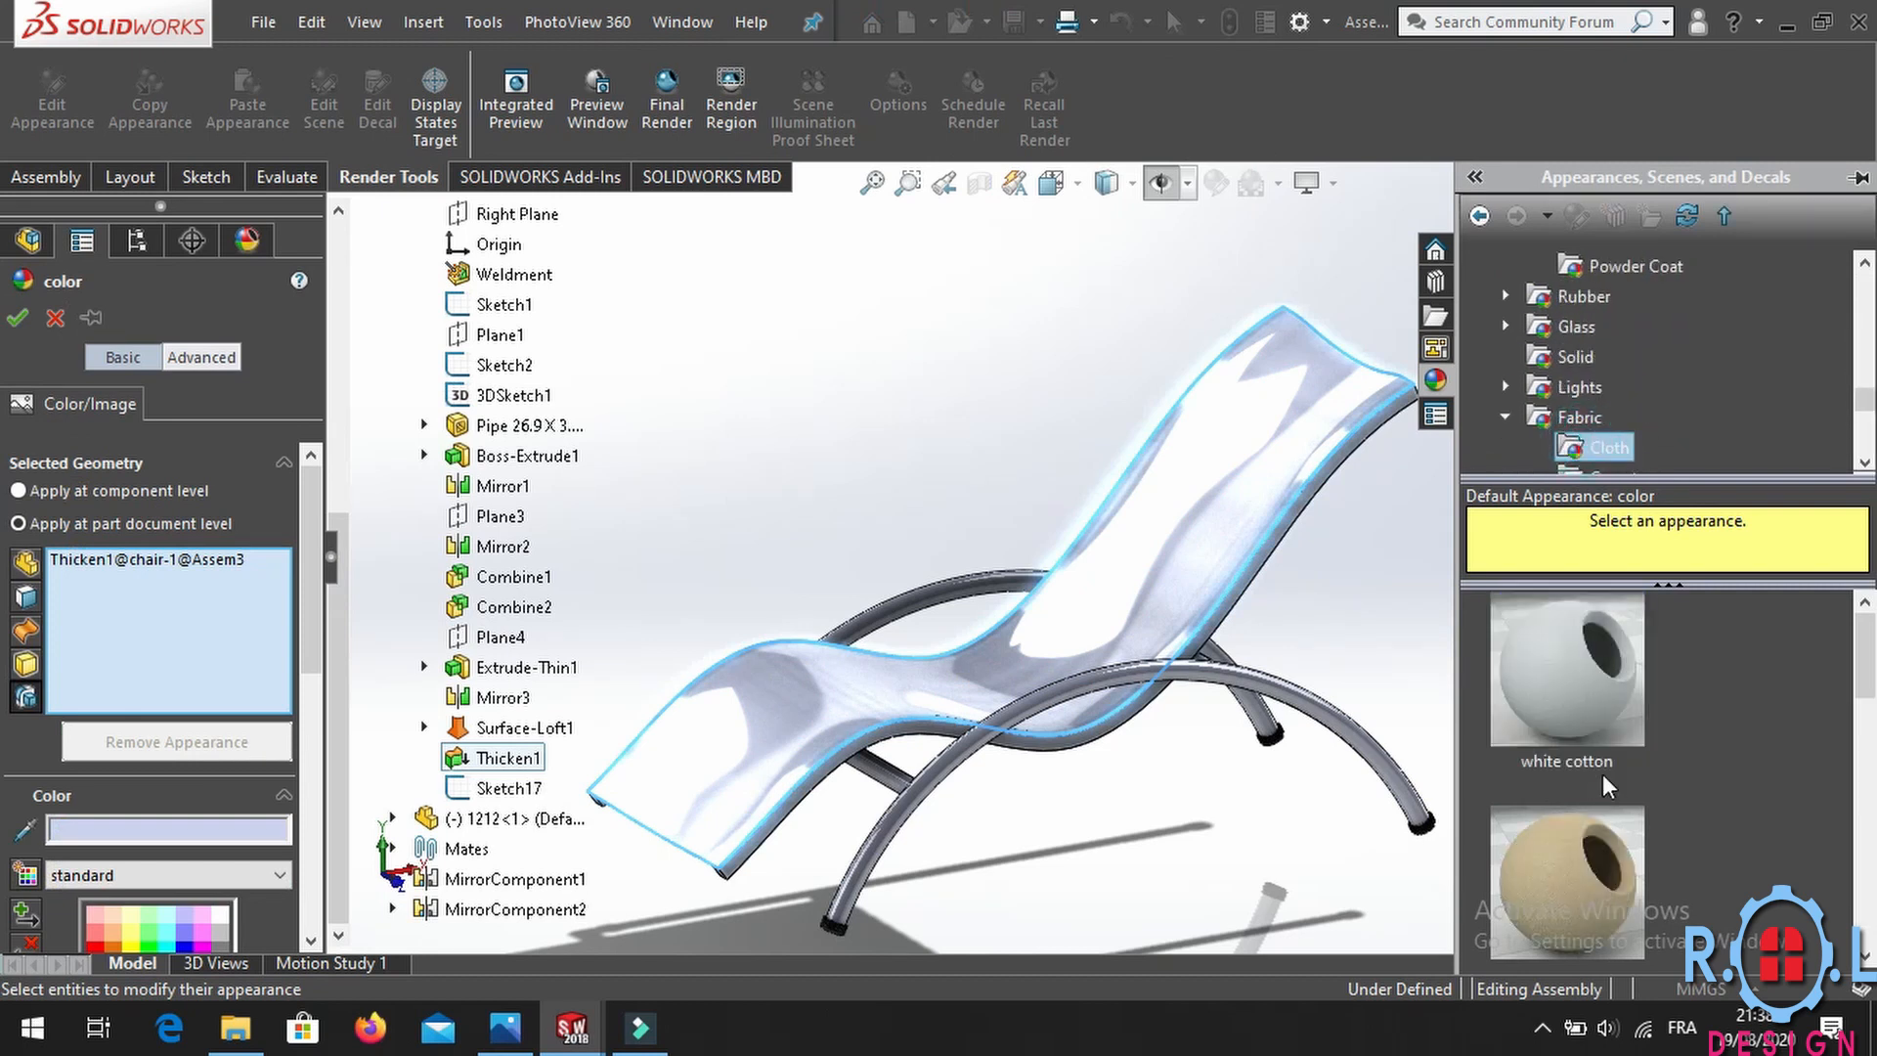
scroll(1604, 762, "down", 3)
left_click(1567, 827)
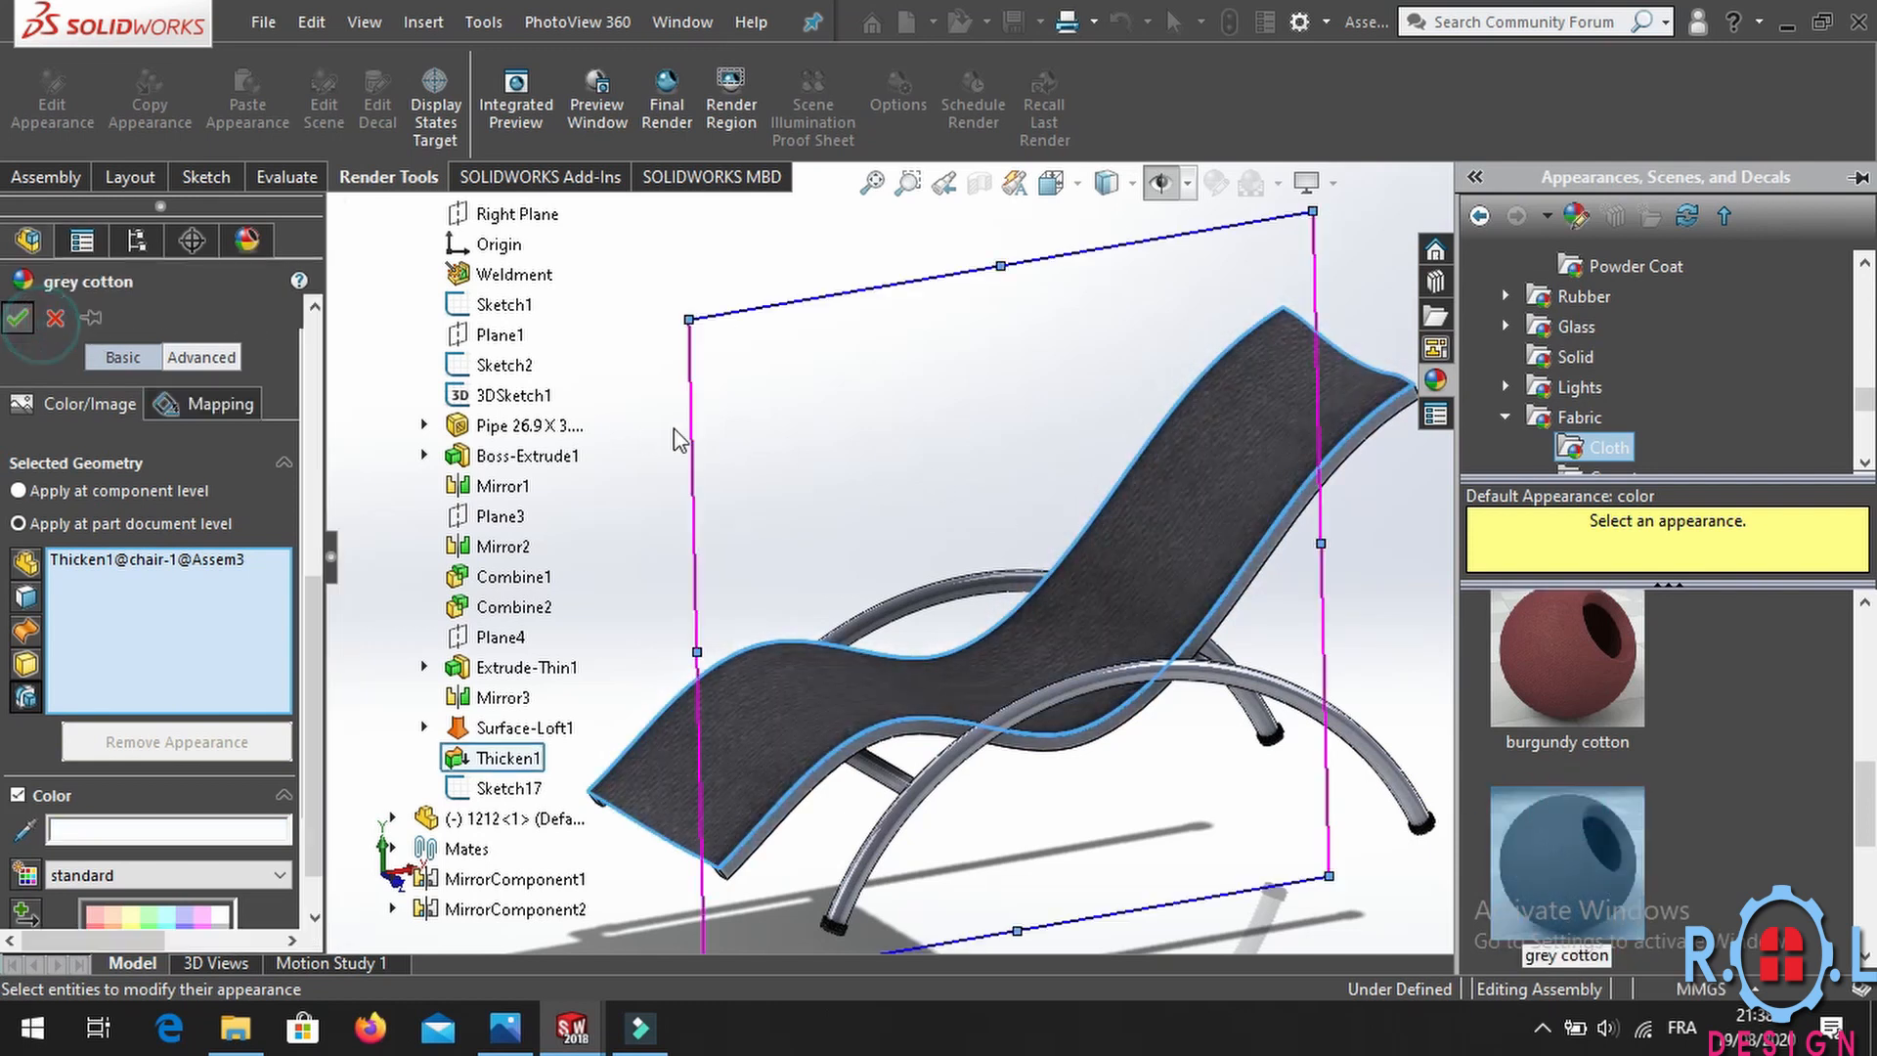
left_click(17, 318)
left_click(1158, 186)
scroll(1151, 711, "down", 2)
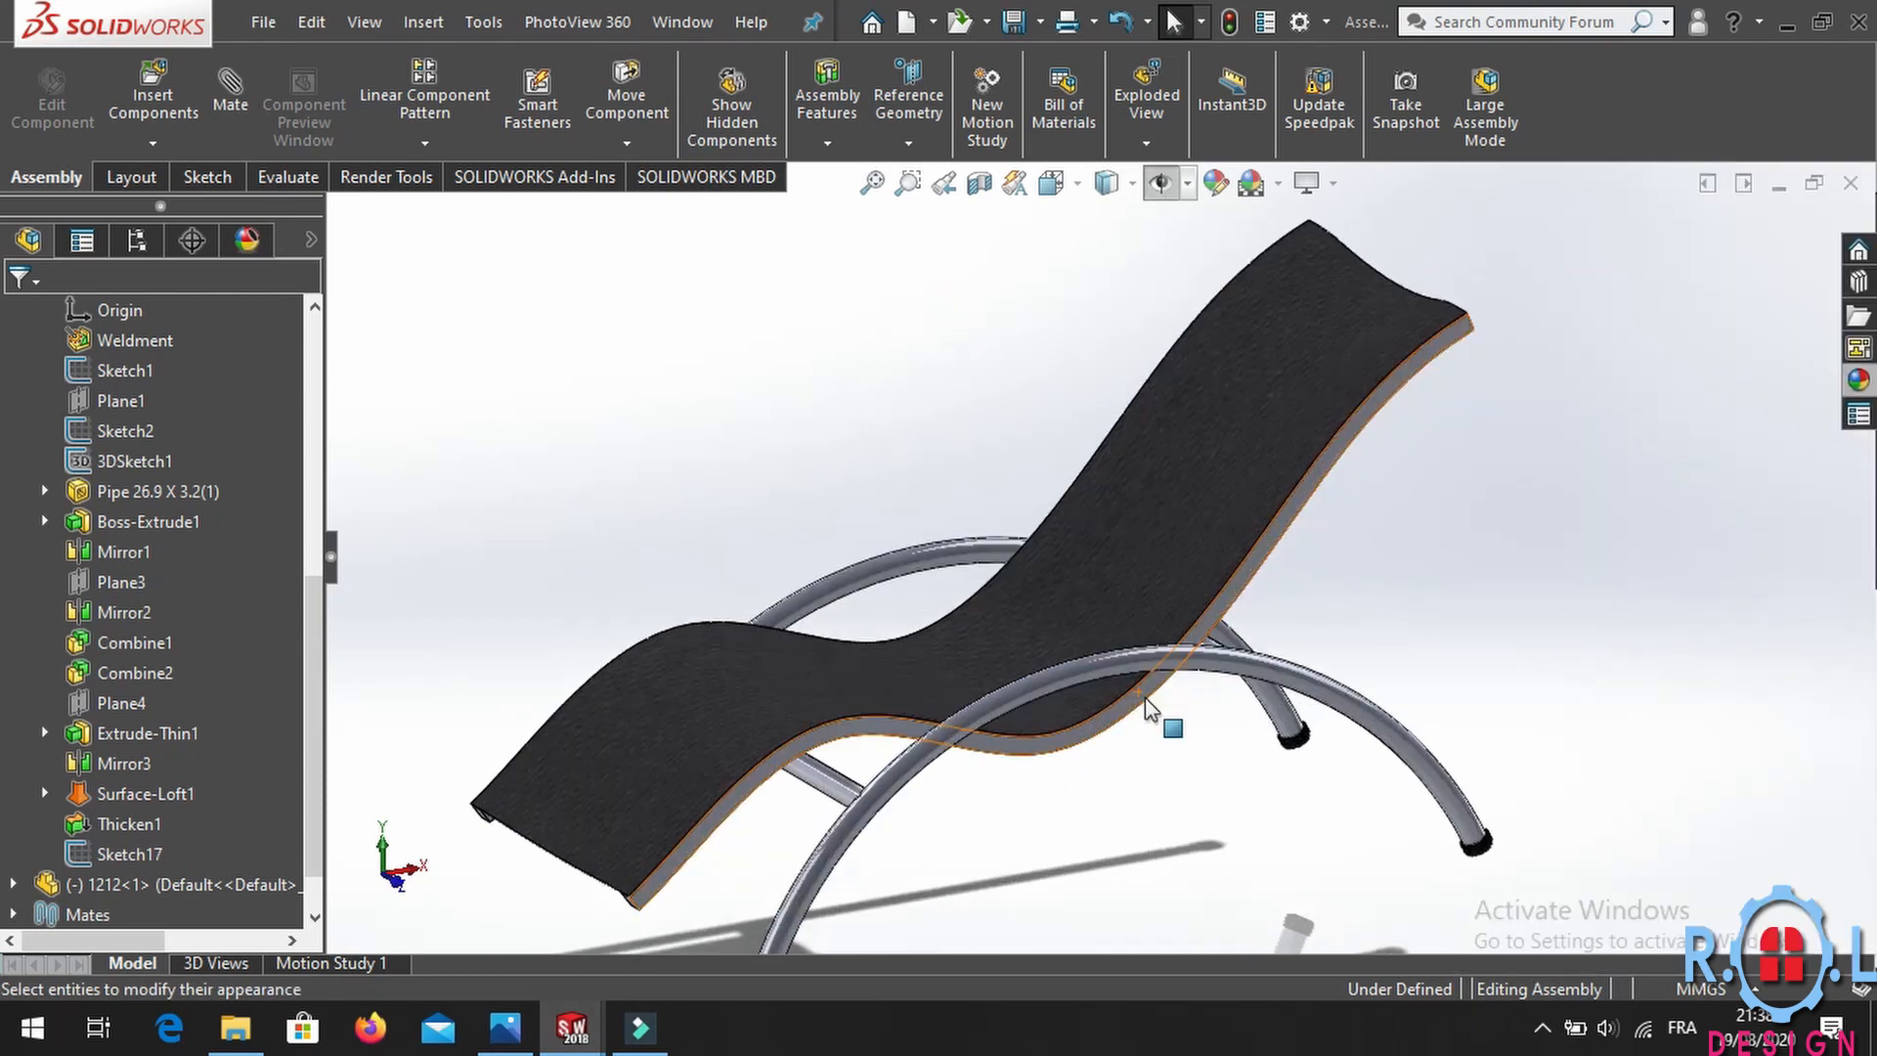
scroll(1144, 710, "up", 1)
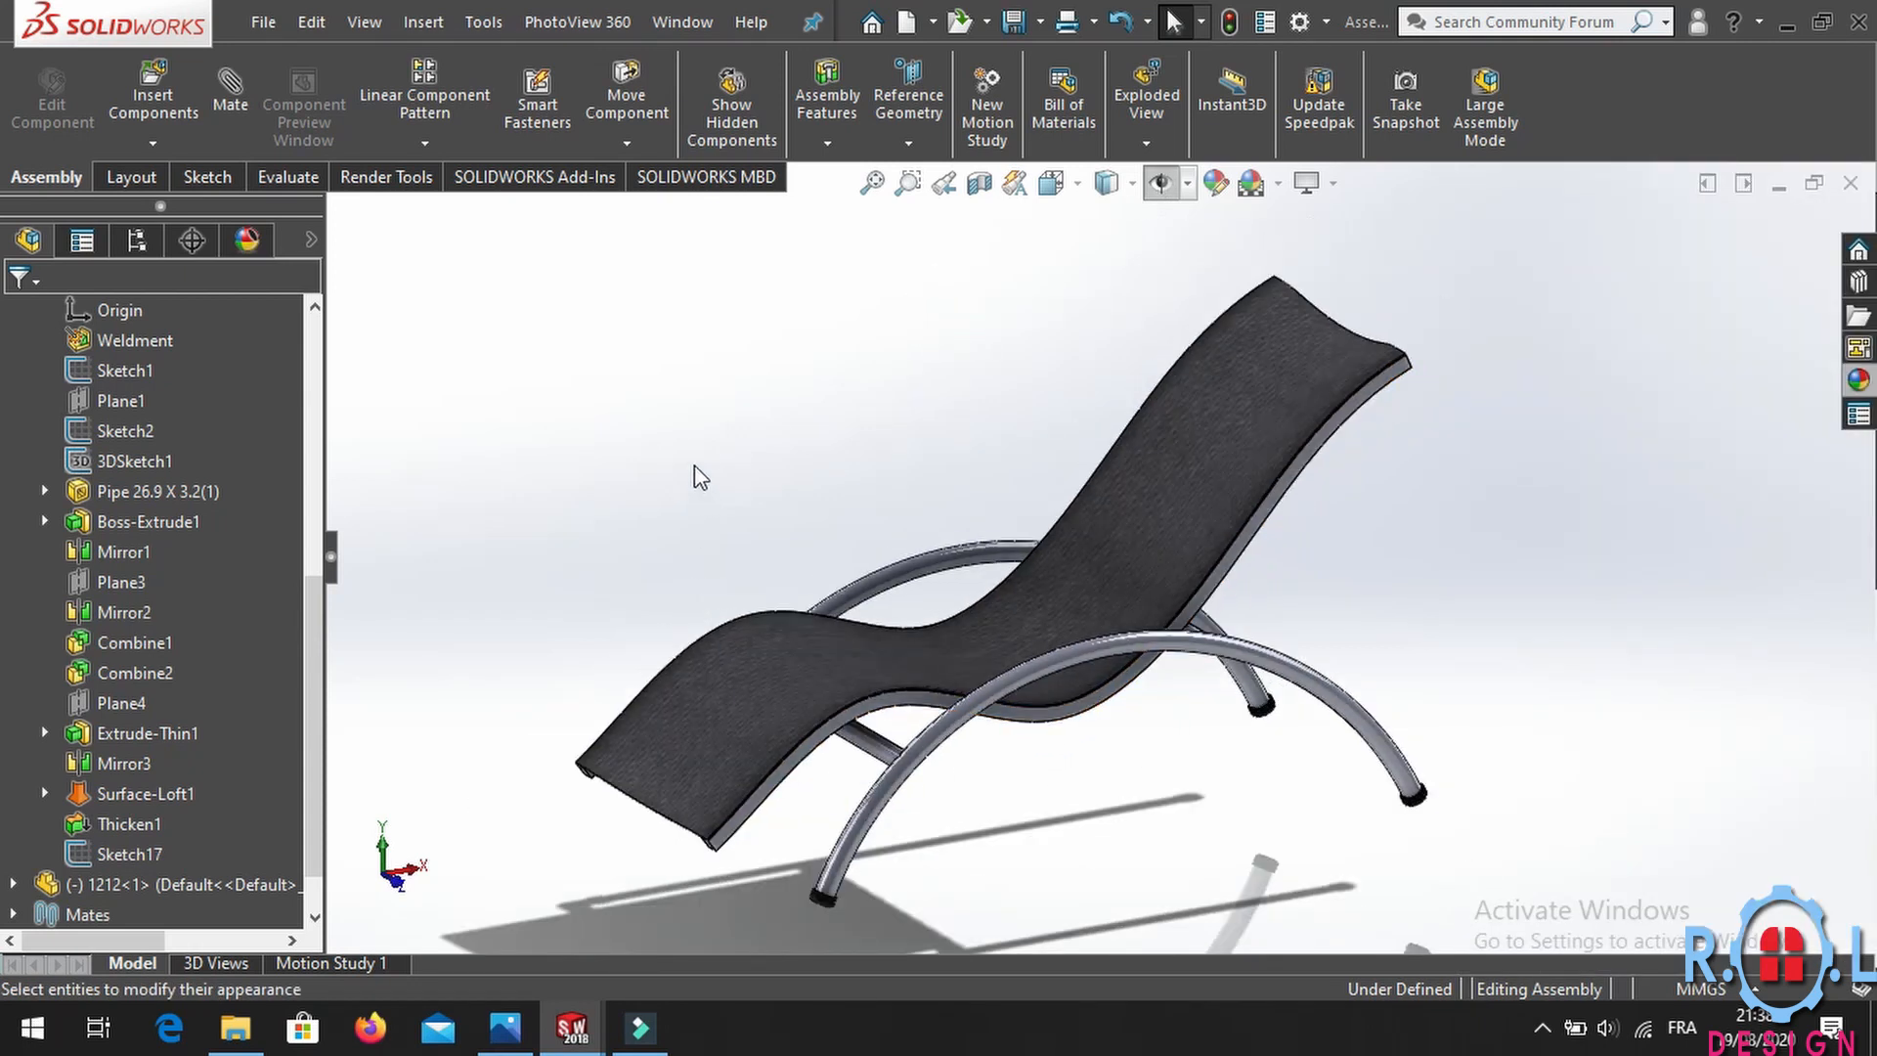
Save the assembly as "chaire complete" in the exercice 1 folder, together with the modified chair part.
left_click(1014, 21)
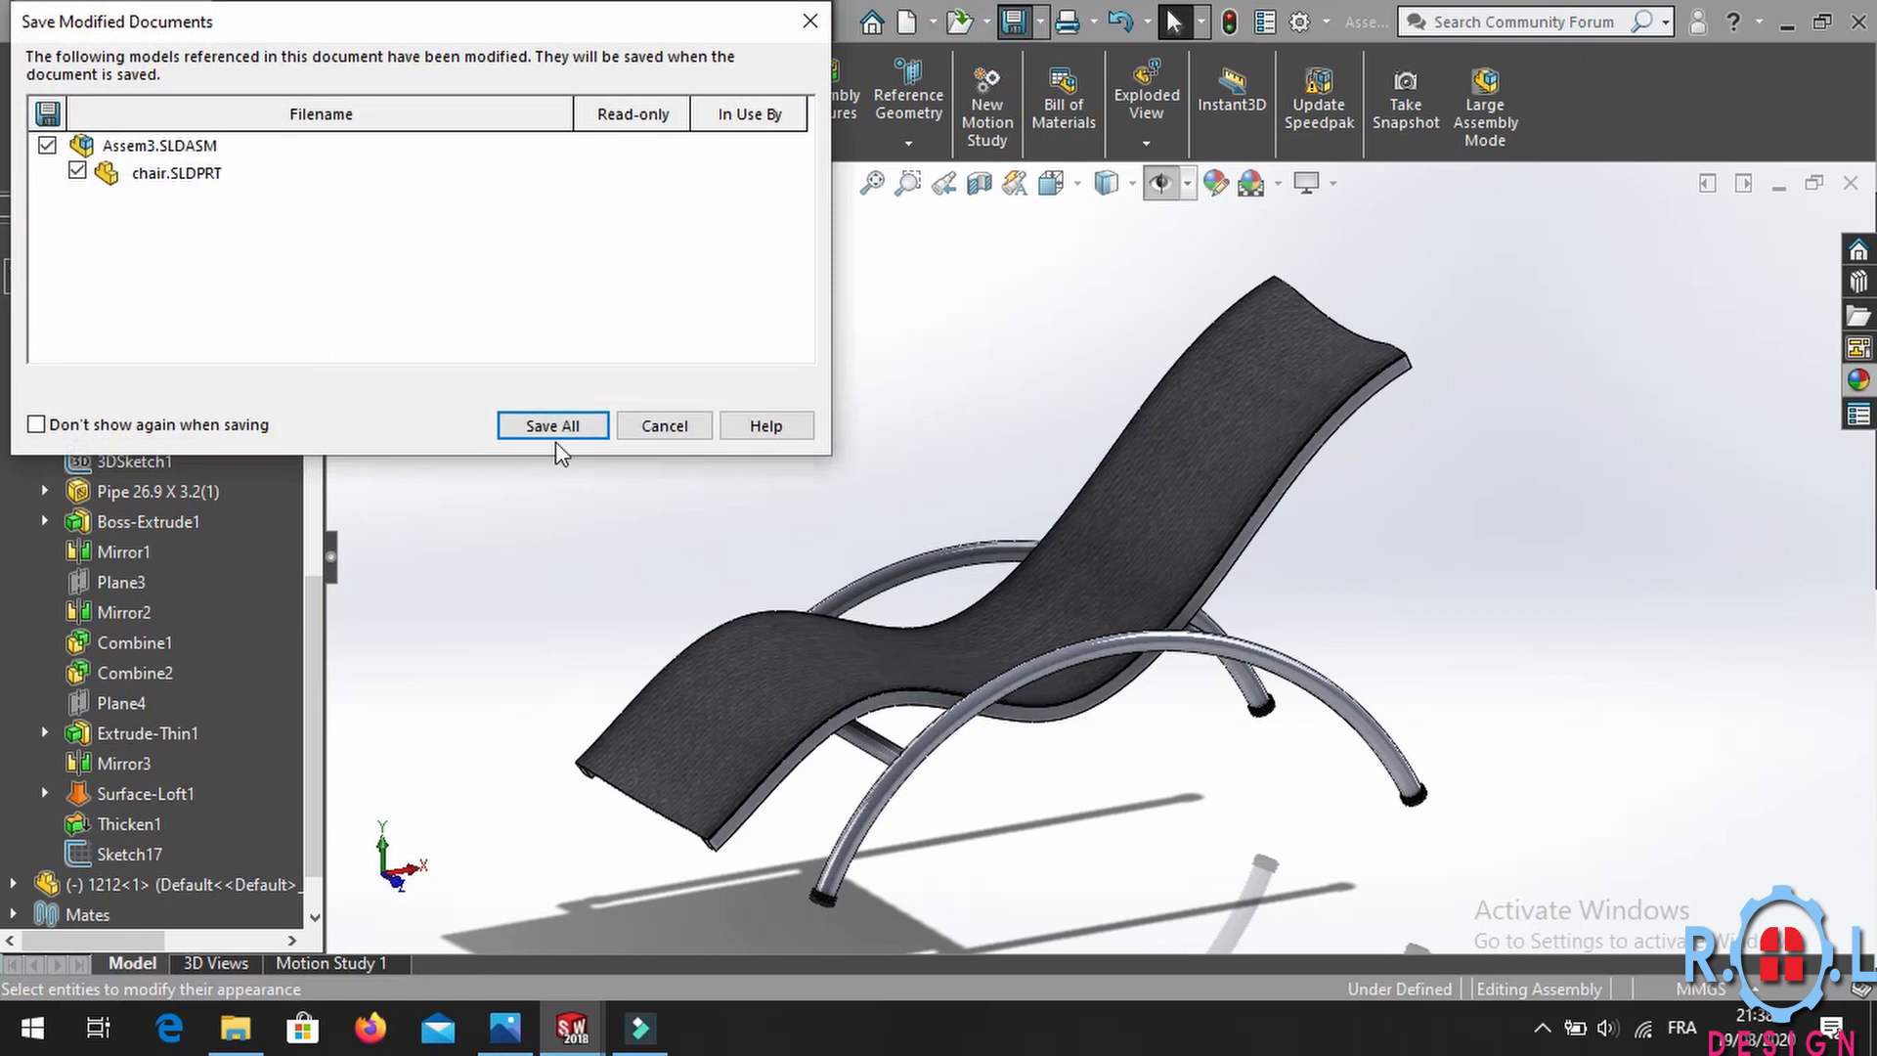
left_click(548, 417)
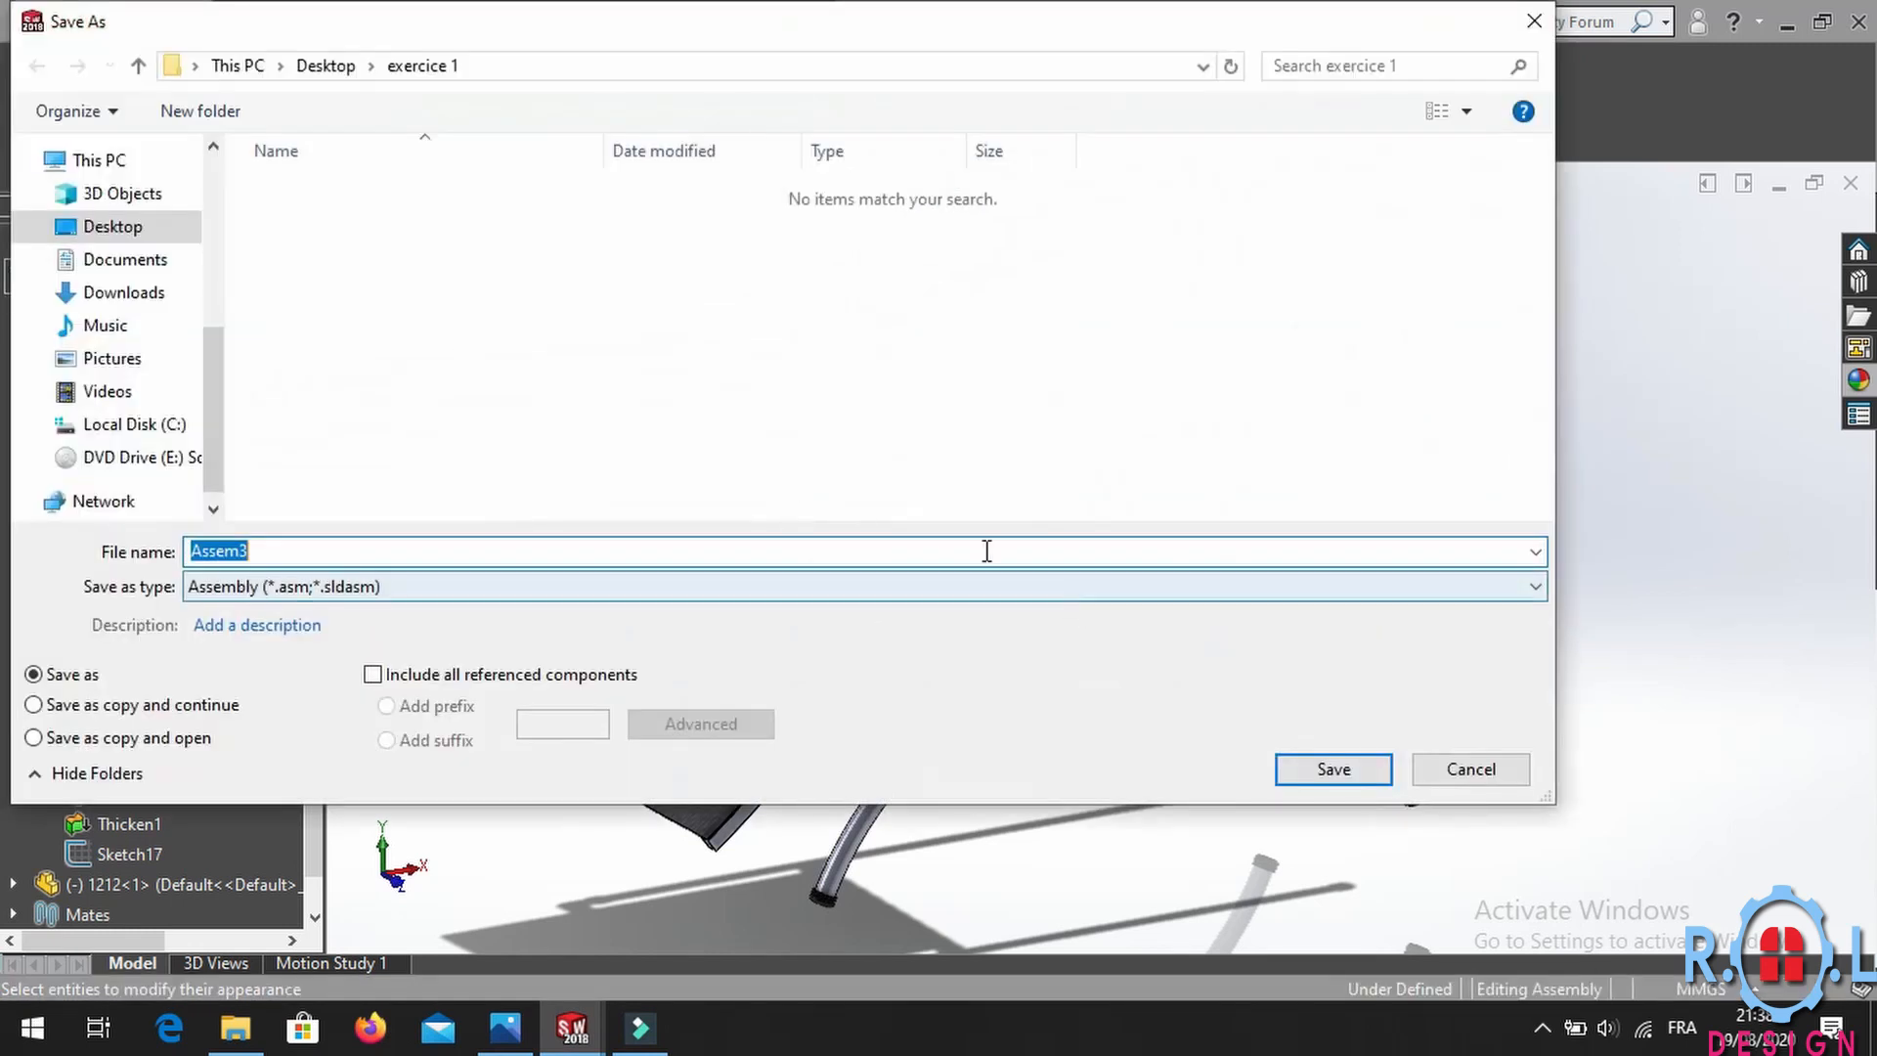
type("ch")
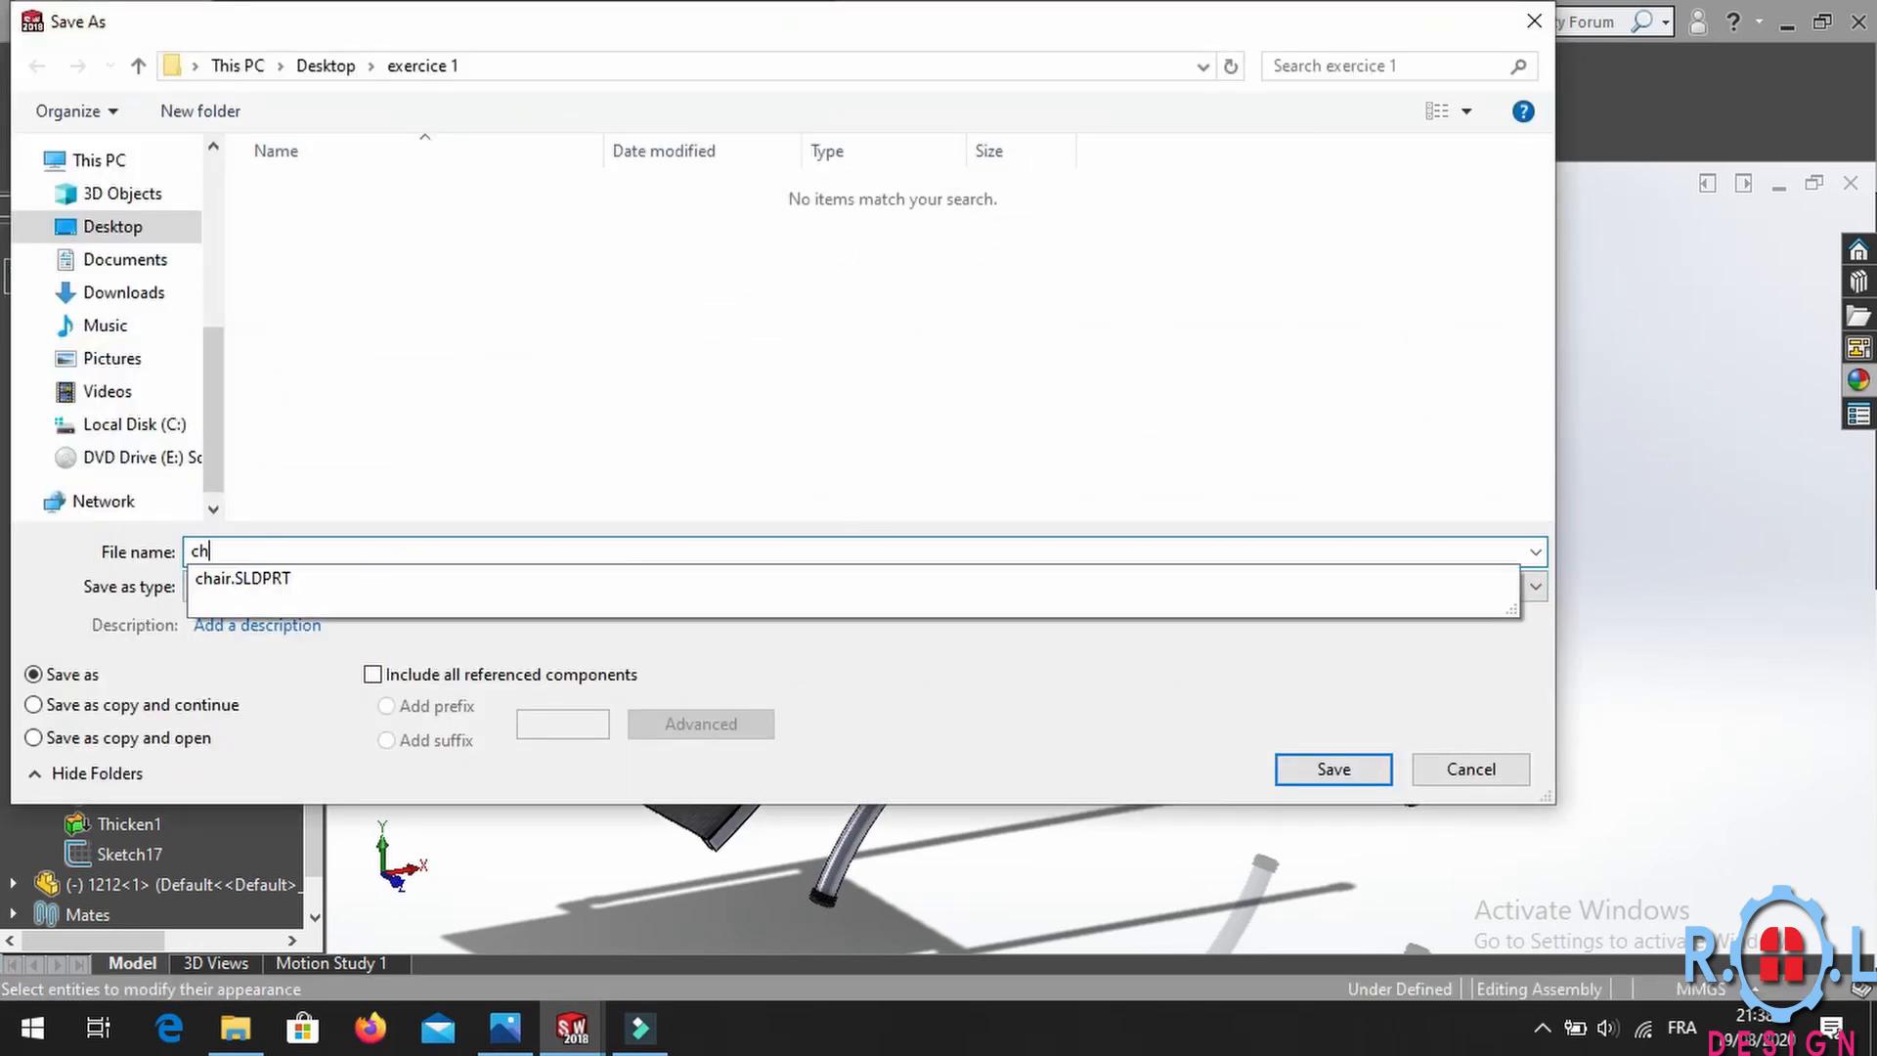
type("aire complete")
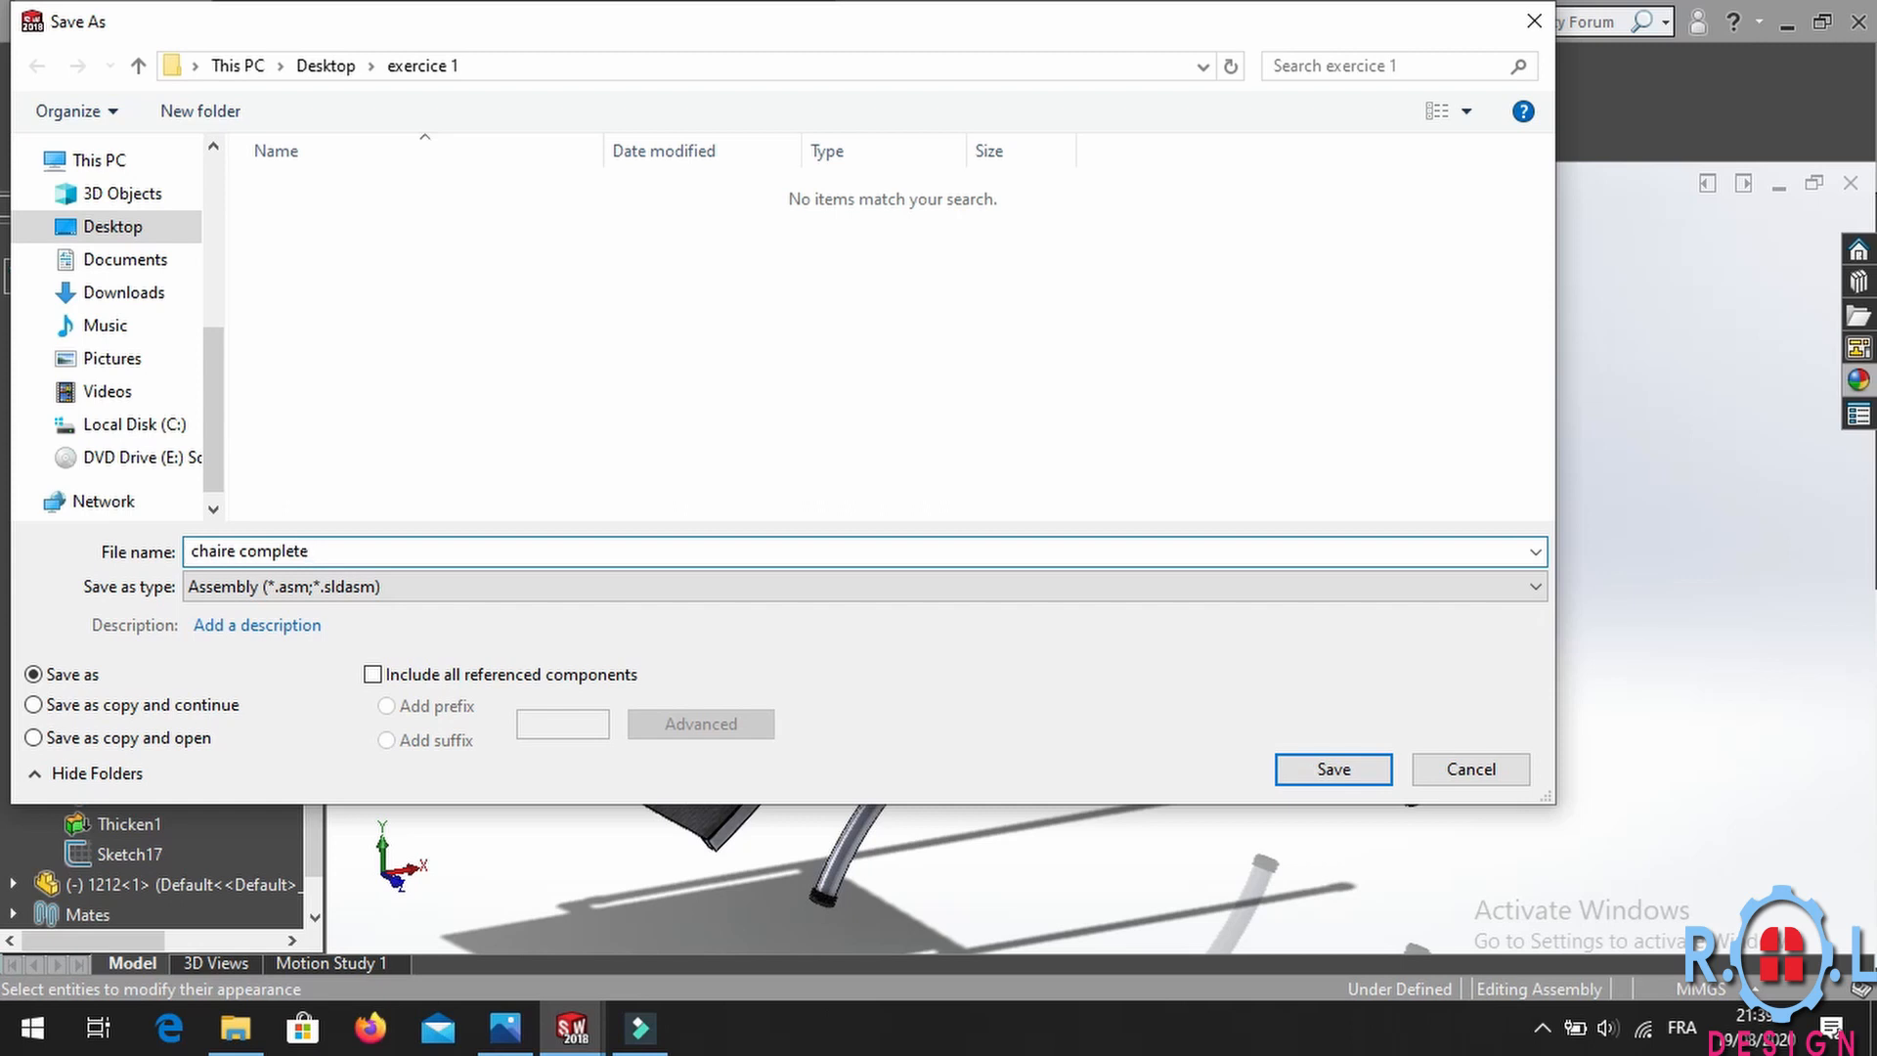
left_click(1303, 782)
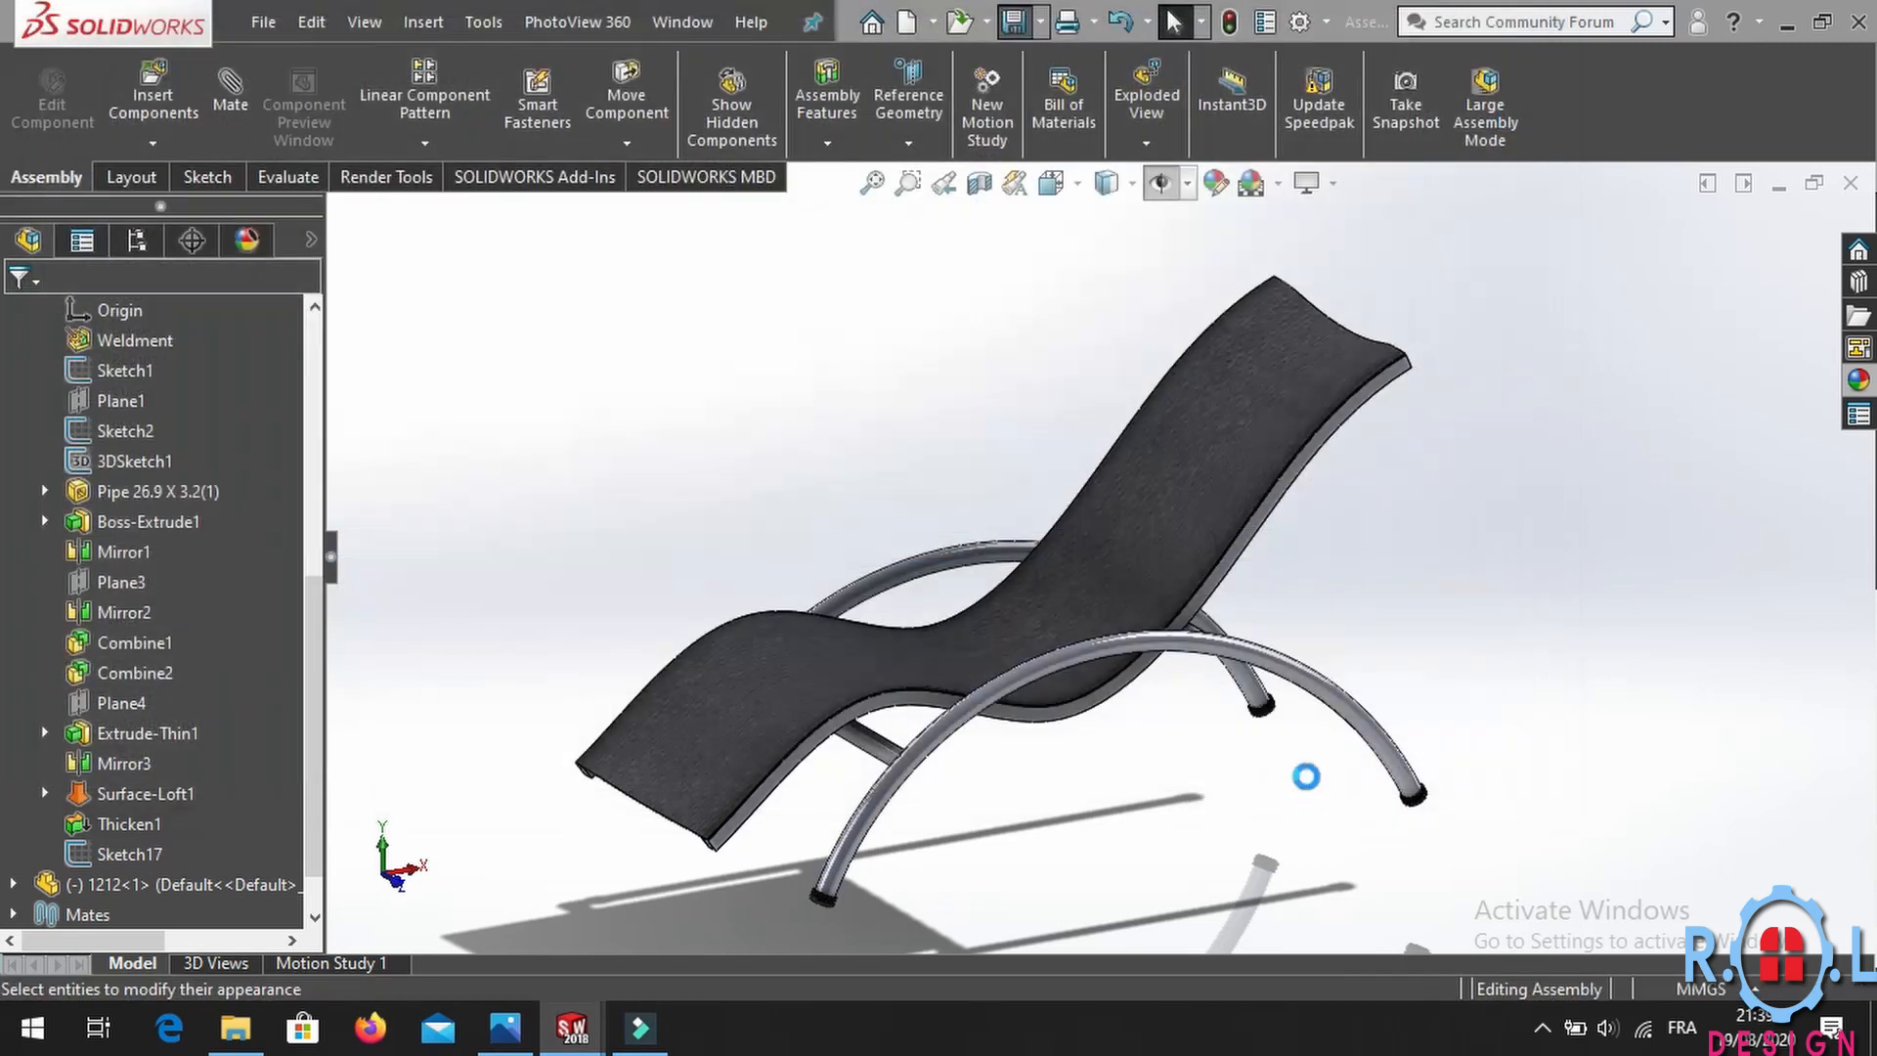